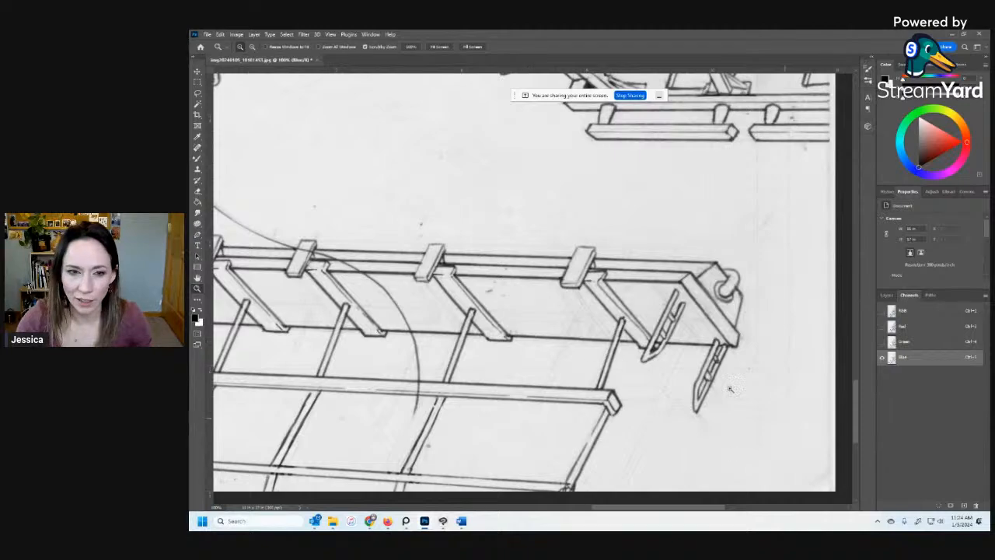
Convert the astronaut line drawing to Grayscale mode from the blue channel, discarding the other channels.
left_click_drag(440, 288, 525, 351)
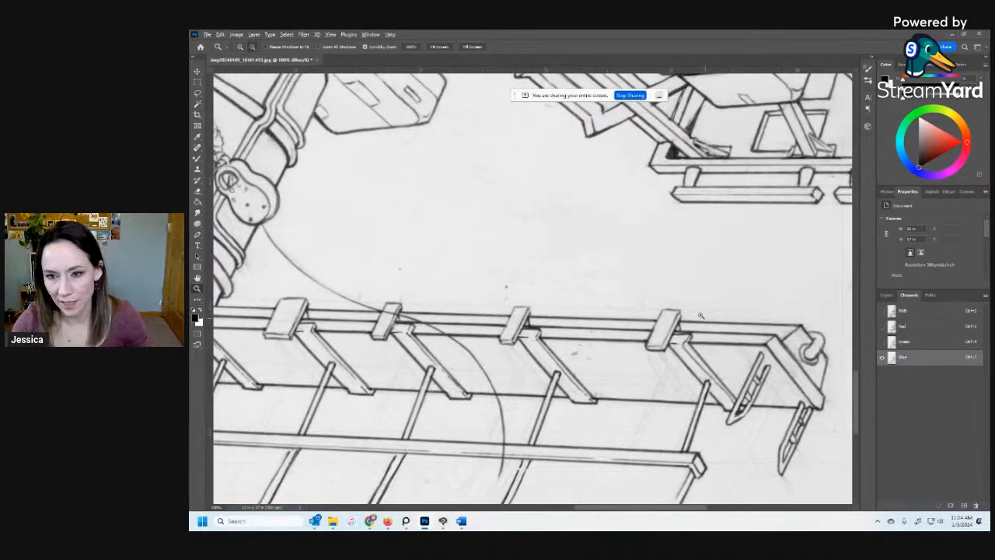
left_click(671, 238, "alt")
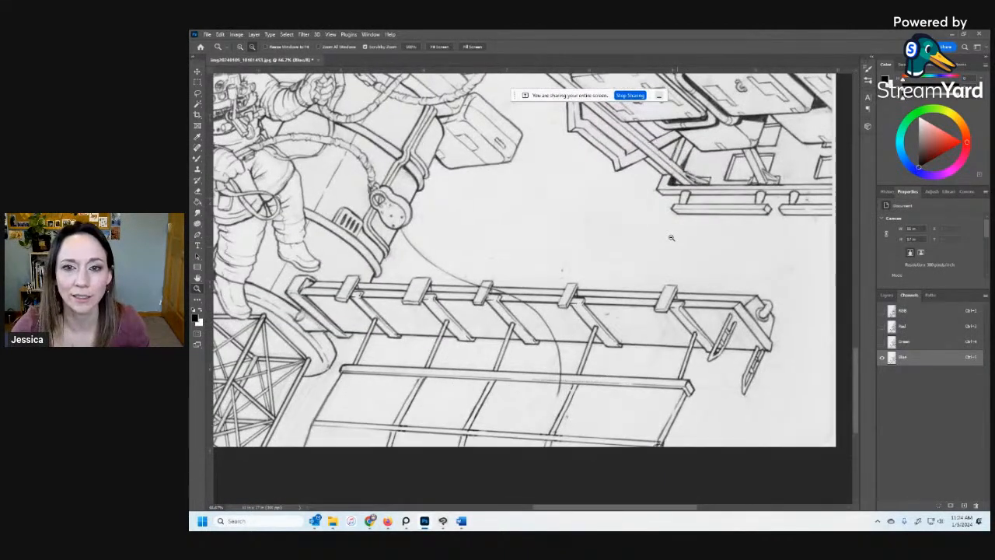
left_click(672, 238, "alt")
left_click_drag(549, 151, 690, 379)
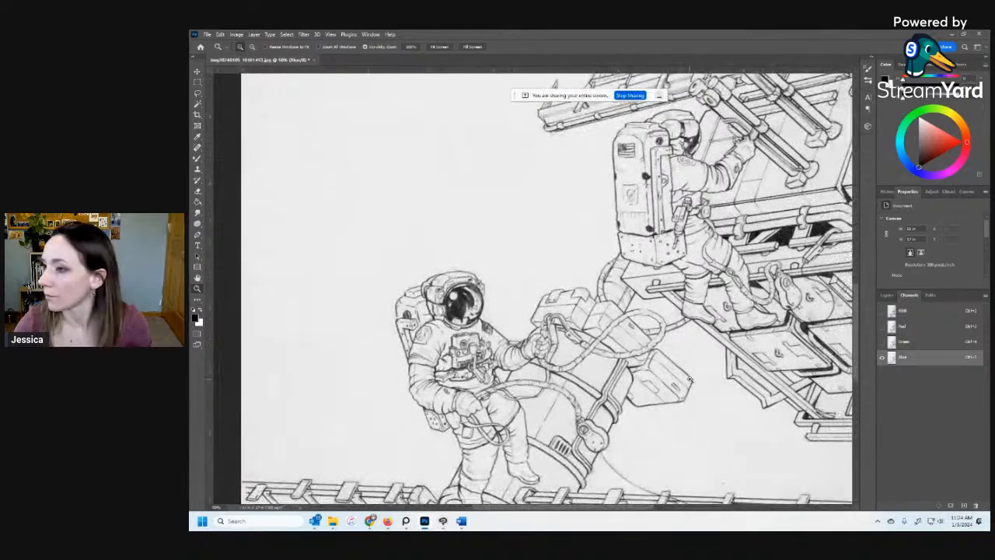
left_click_drag(644, 223, 638, 281)
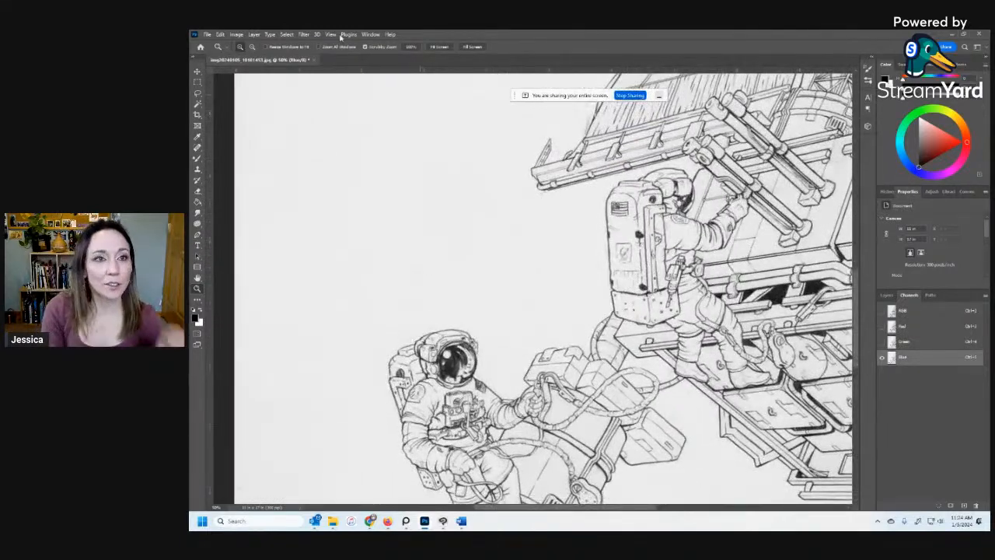
left_click(237, 34)
mouse_move(280, 43)
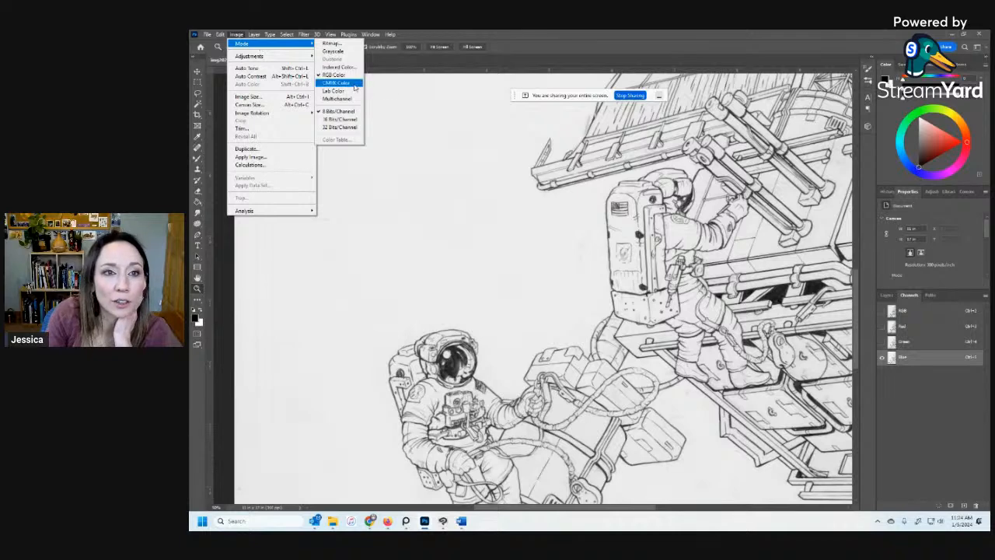
left_click(335, 52)
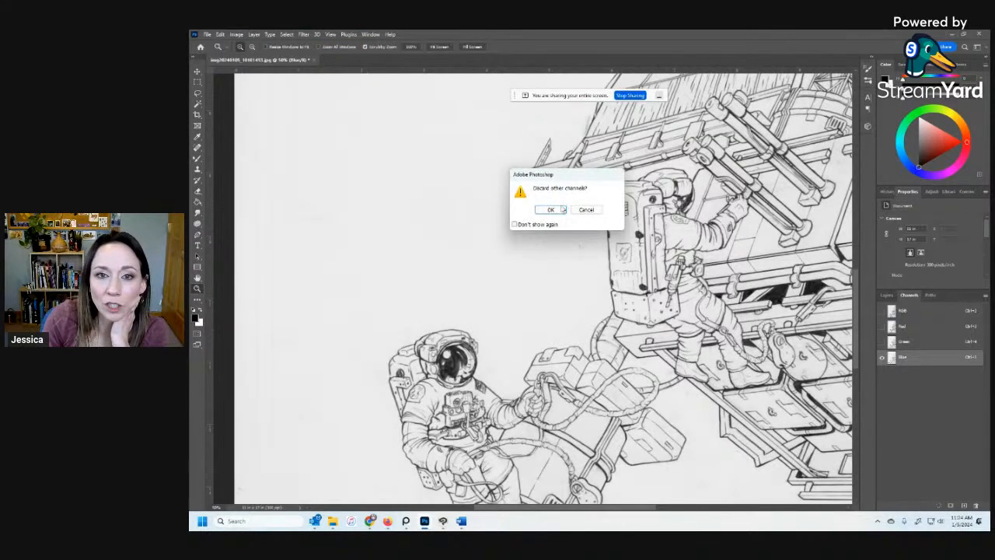
left_click(550, 210)
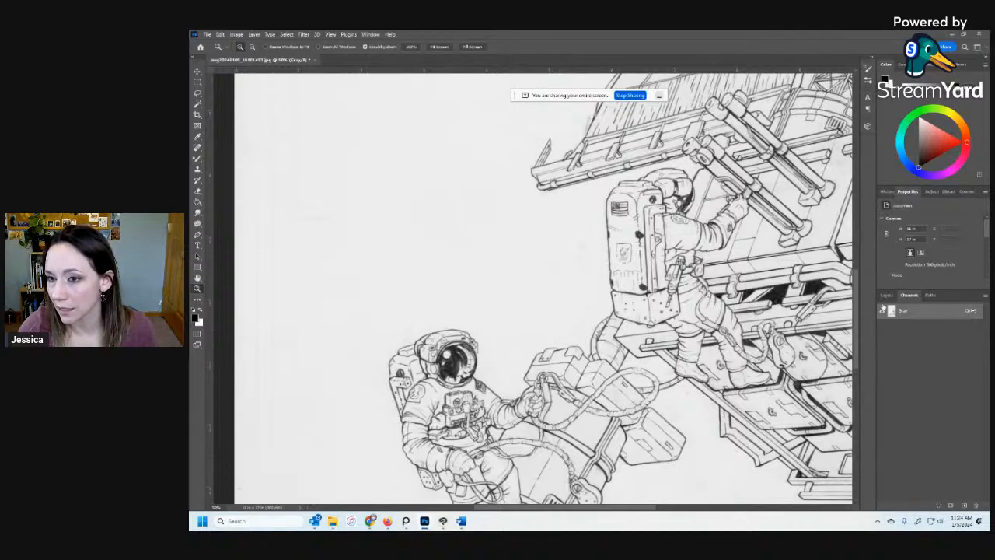
Convert the locked Background of the drawing into a regular layer.
left_click(886, 295)
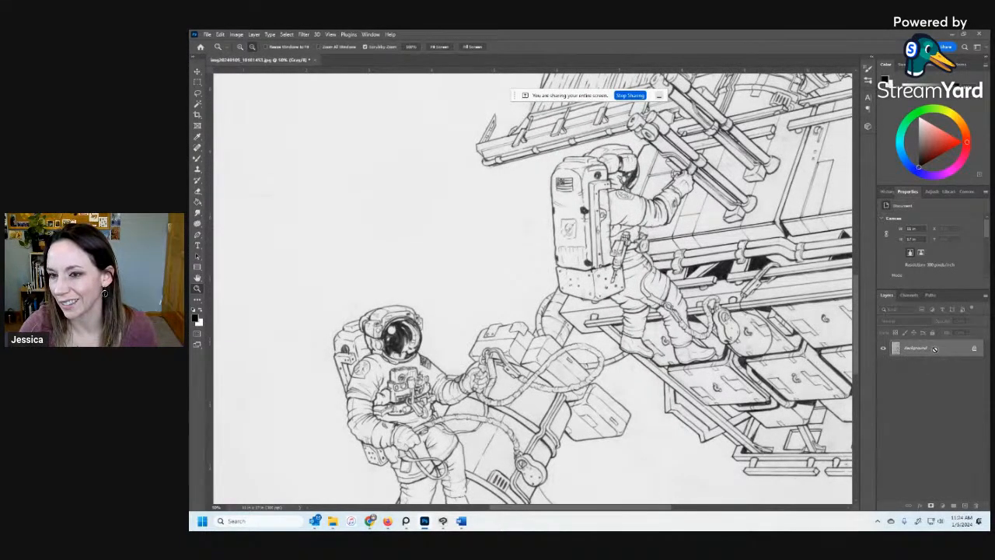
key("ctrl+0")
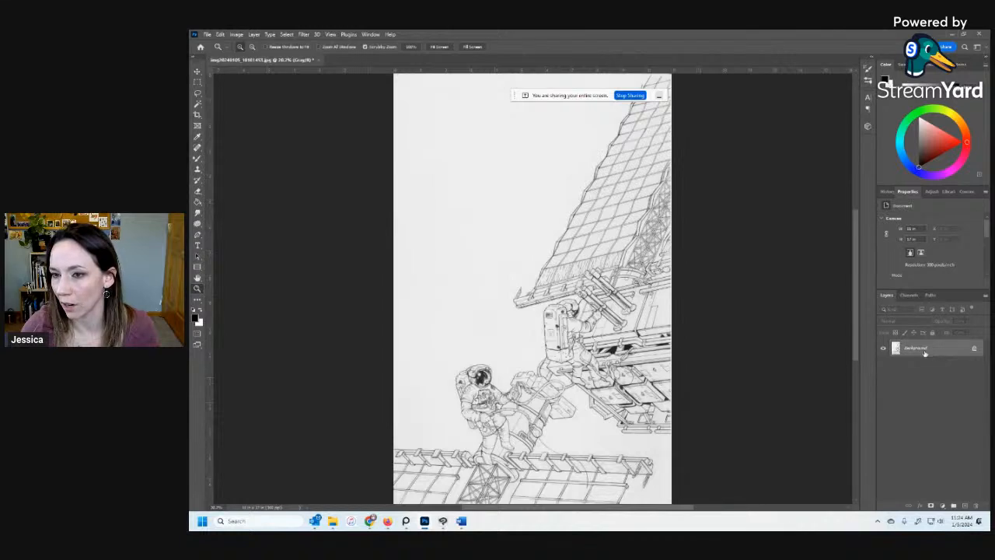
double_click(924, 353)
key("Return")
Duplicate the drawing layer, keep the copy hidden underneath as a backup, and make Layer 0 active.
key("ctrl+j")
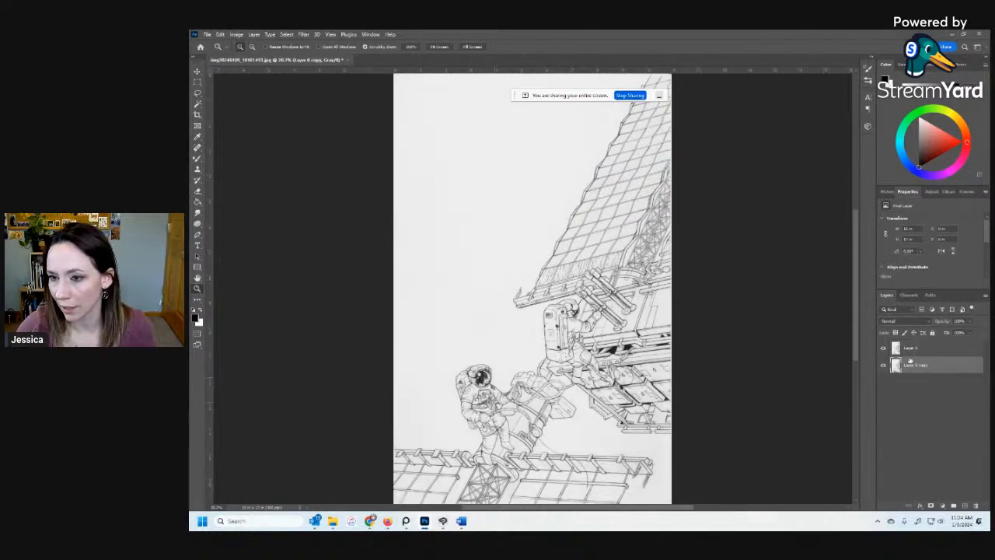
left_click(884, 365)
left_click(924, 345)
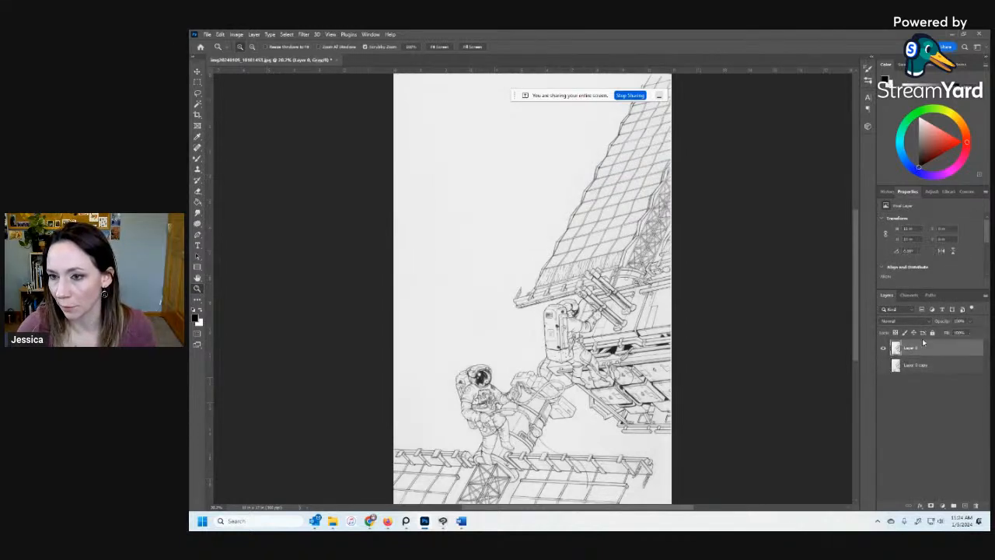
Start a Levels adjustment on the gray channel and lower the white input level to about 220 to clean the paper background.
left_click(909, 295)
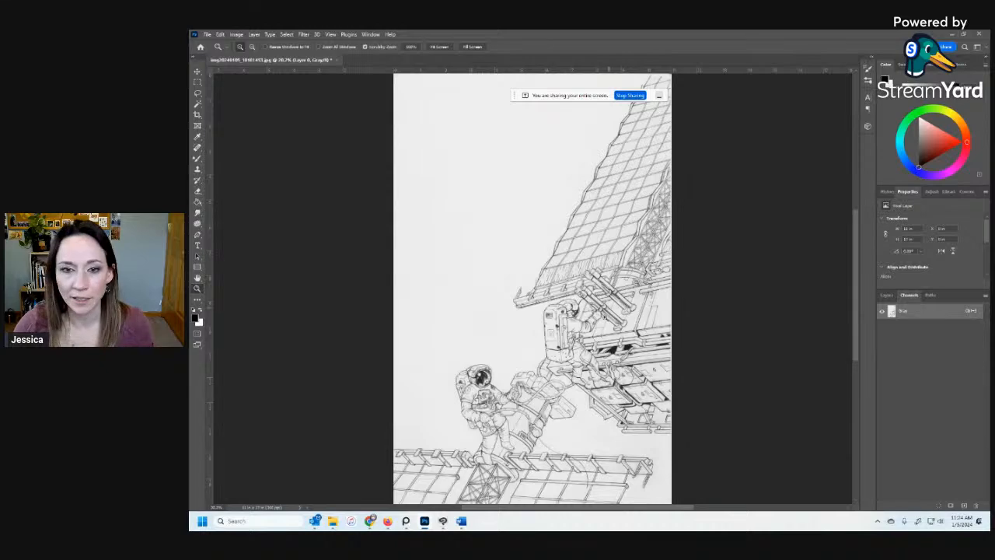
left_click(534, 387)
left_click(573, 405)
key("ctrl+l")
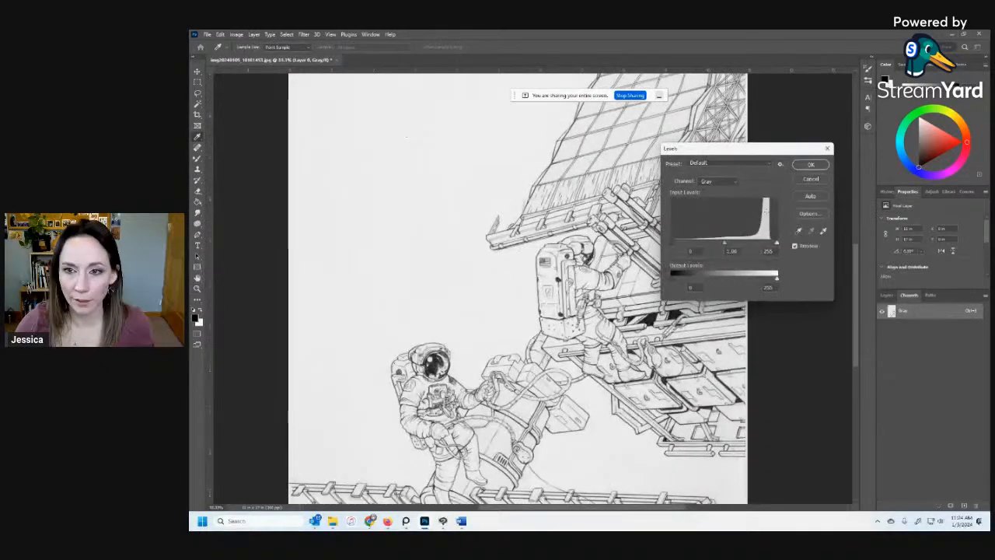
mouse_move(553, 328)
left_mouse_down()
mouse_move(550, 311)
mouse_move(531, 299)
left_mouse_up()
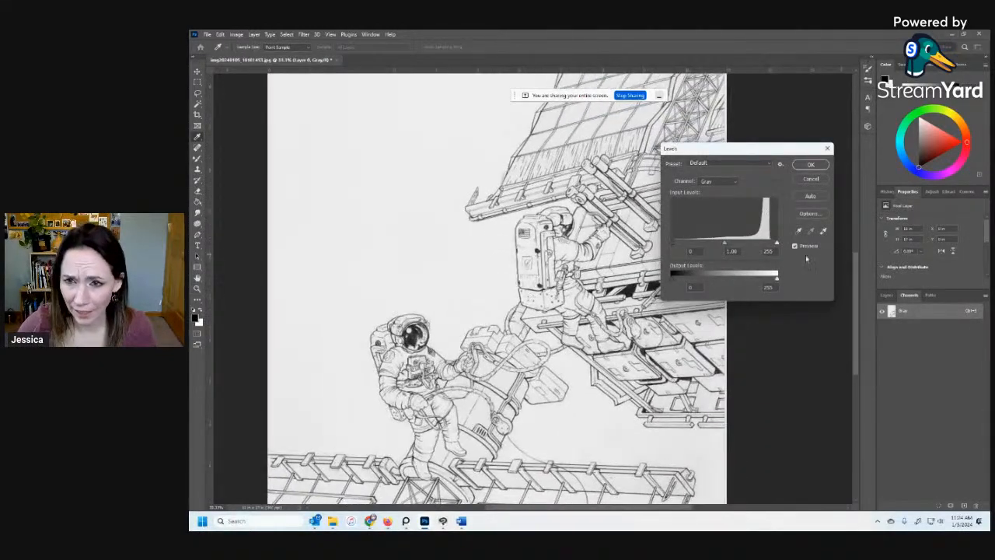
mouse_move(776, 244)
left_mouse_down()
mouse_move(714, 242)
mouse_move(776, 244)
left_mouse_up()
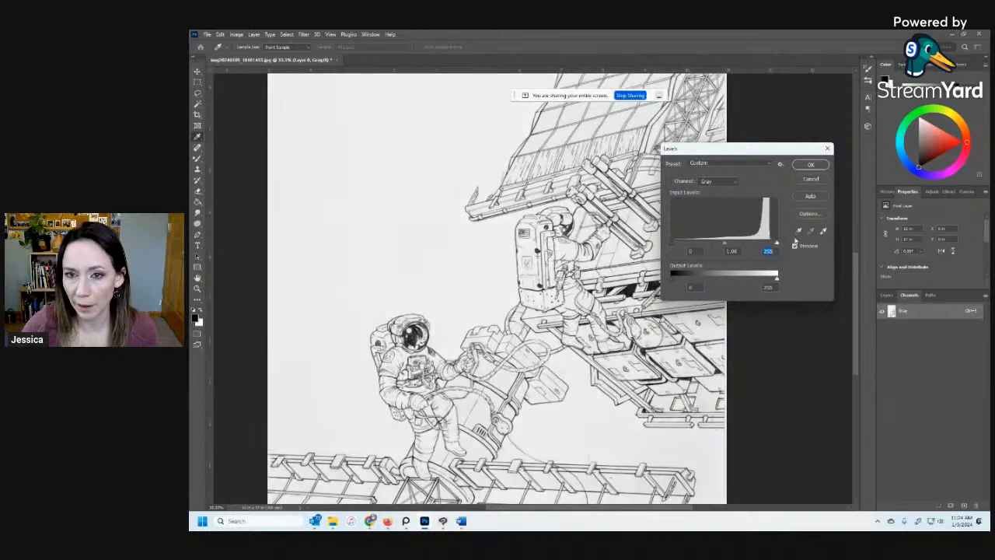
mouse_move(676, 244)
left_mouse_down()
mouse_move(776, 249)
mouse_move(652, 239)
left_mouse_up()
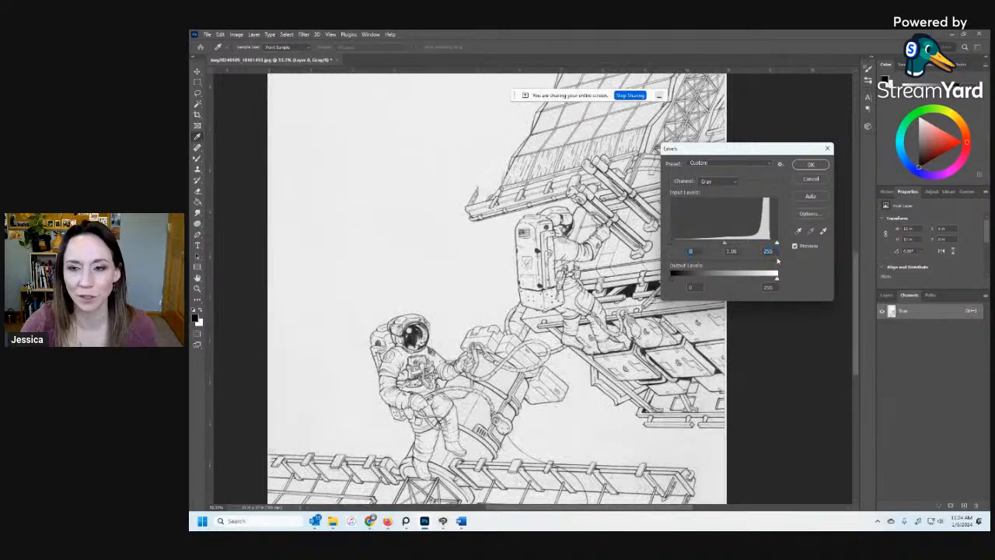
left_click_drag(393, 353, 423, 310)
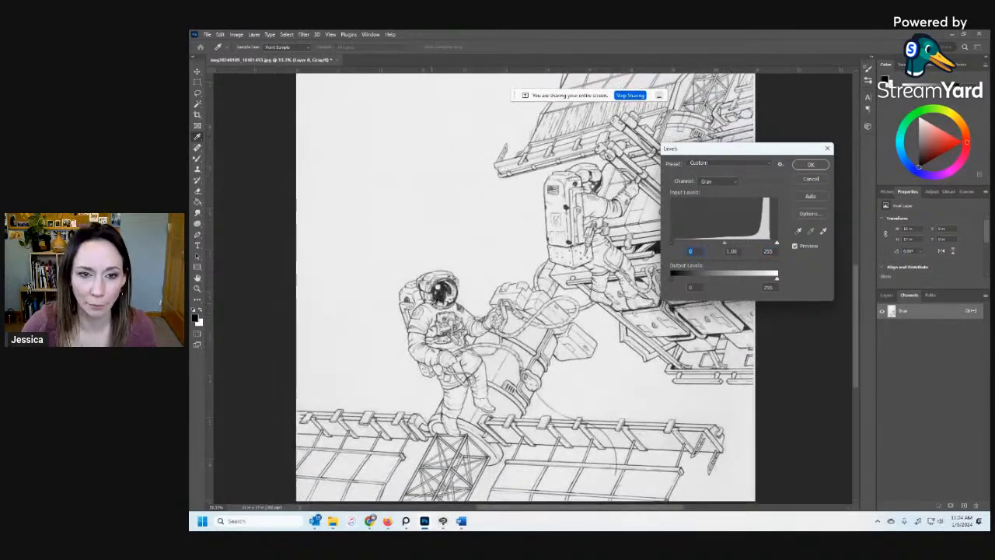
left_click_drag(775, 245, 763, 251)
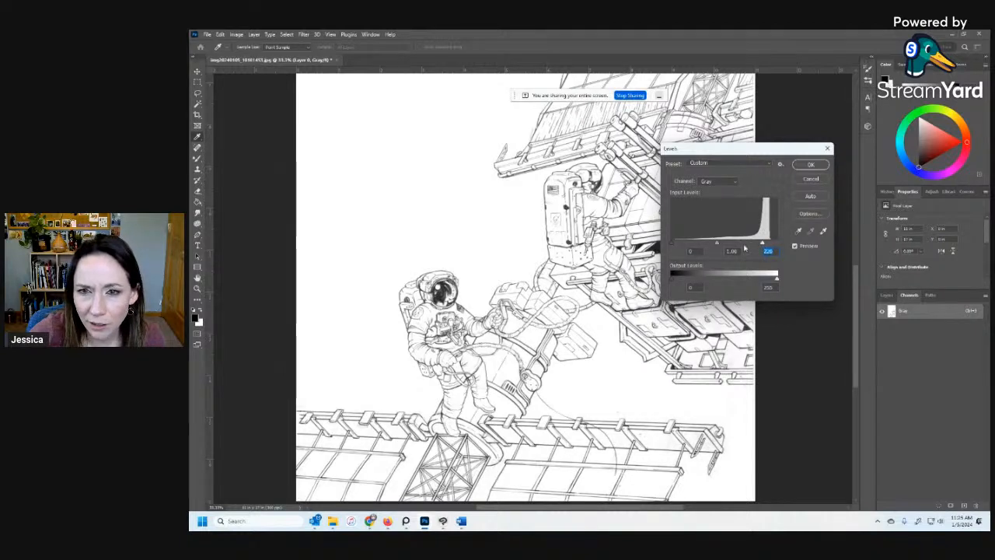
Set the black input level to 114 and the white input level to 218, and apply the Levels adjustment.
left_click_drag(673, 245, 732, 246)
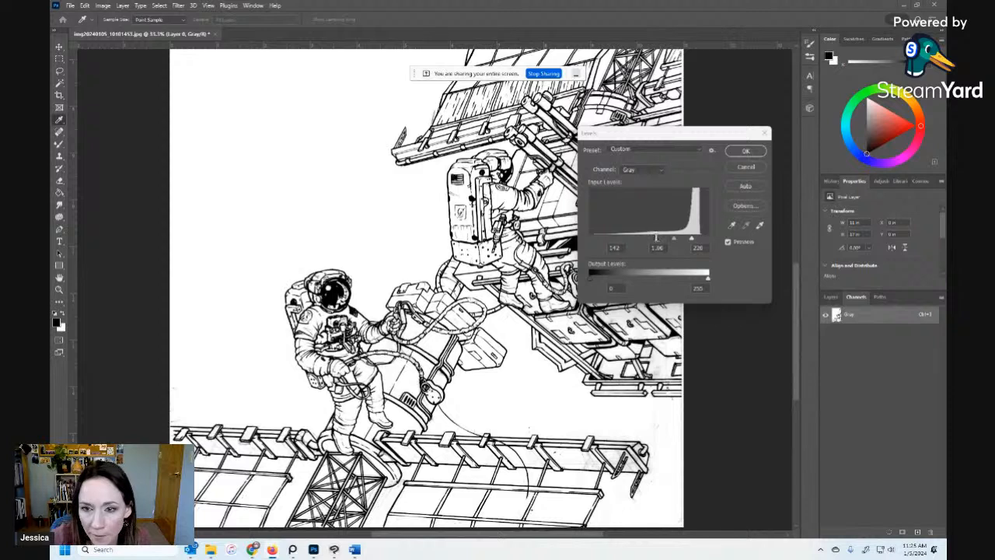
left_click(657, 238)
left_click_drag(656, 241, 690, 241)
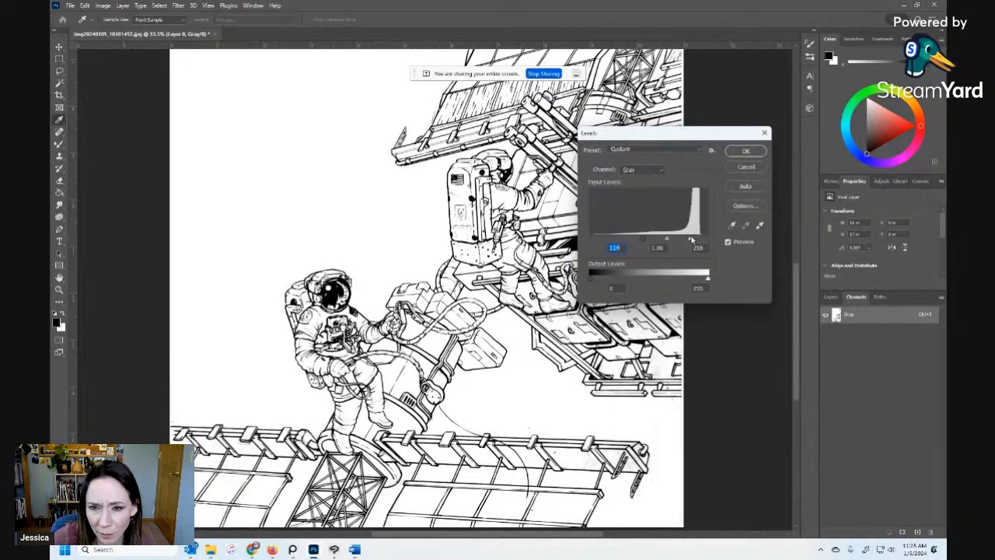
left_click(692, 239)
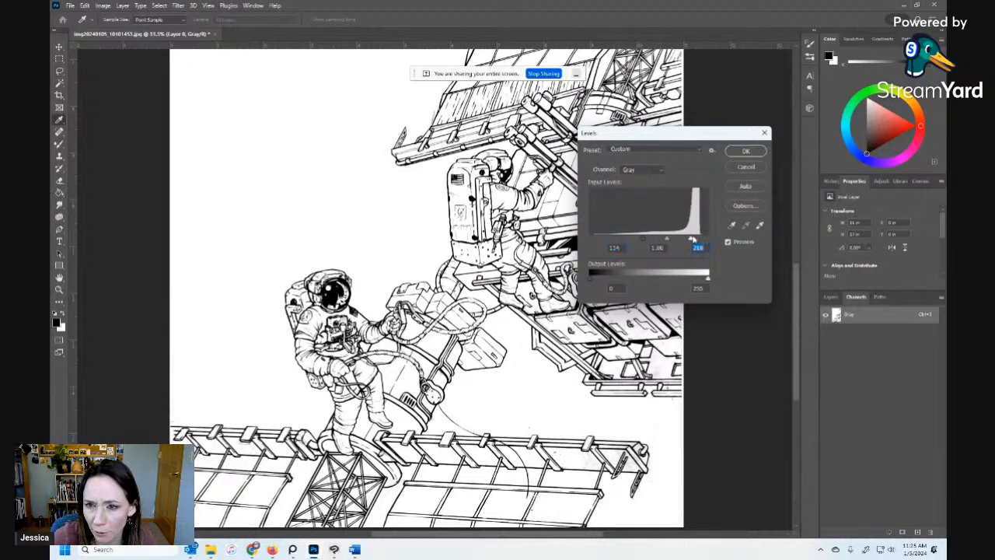
left_click(746, 153)
key("m")
mouse_move(515, 237)
left_mouse_down()
mouse_move(518, 256)
mouse_move(511, 217)
mouse_move(514, 269)
left_mouse_up()
mouse_move(746, 8)
left_mouse_down()
mouse_move(994, 31)
mouse_move(969, 18)
mouse_move(739, 11)
mouse_move(944, 48)
mouse_move(597, 5)
mouse_move(752, 22)
mouse_move(711, 15)
mouse_move(734, 18)
left_mouse_up()
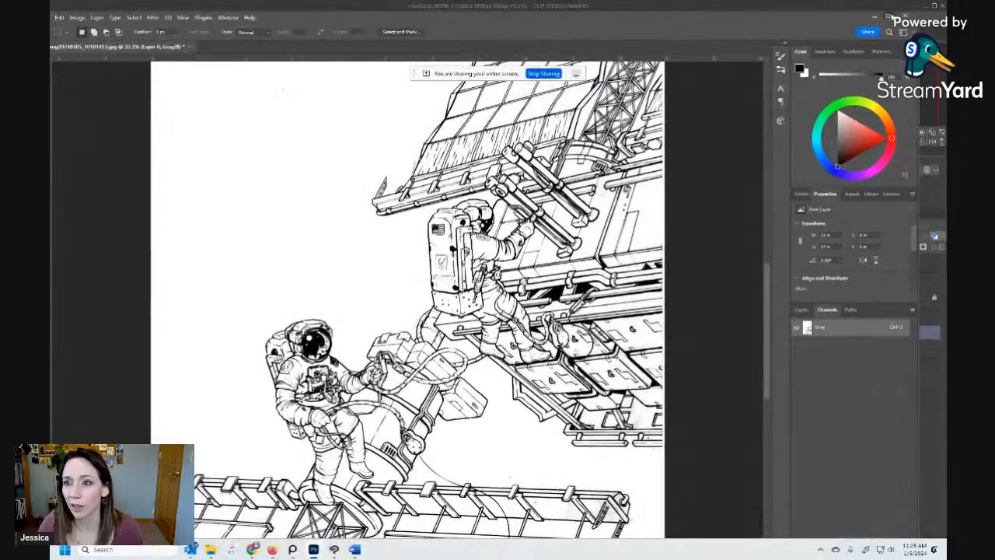
left_click(888, 18)
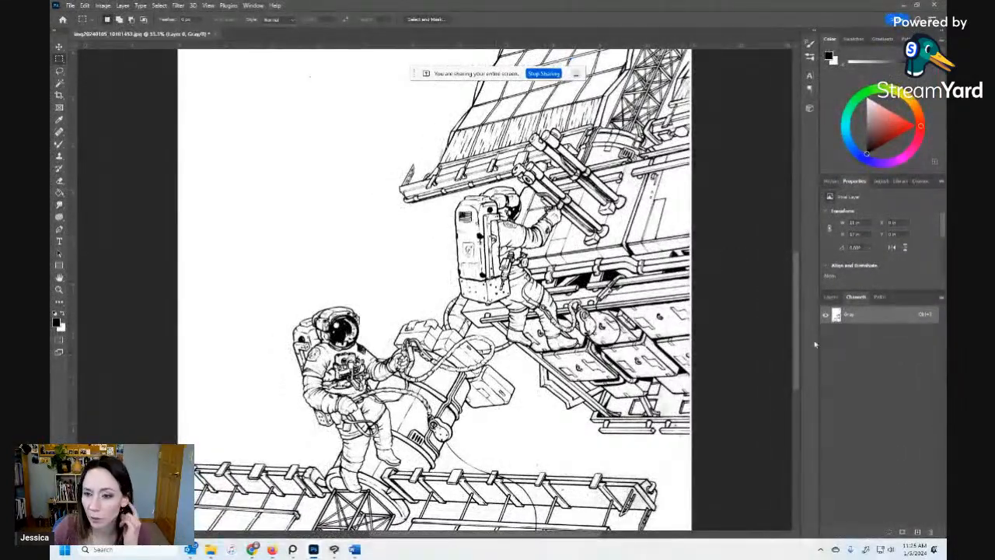
left_click_drag(797, 333, 813, 349)
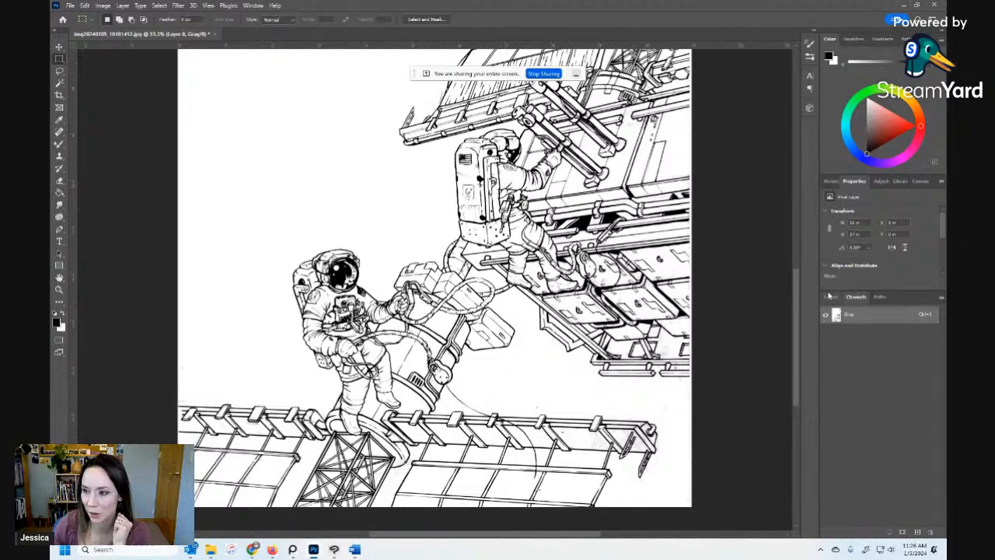
mouse_move(722, 10)
left_mouse_down()
mouse_move(933, 62)
mouse_move(994, 62)
left_mouse_up()
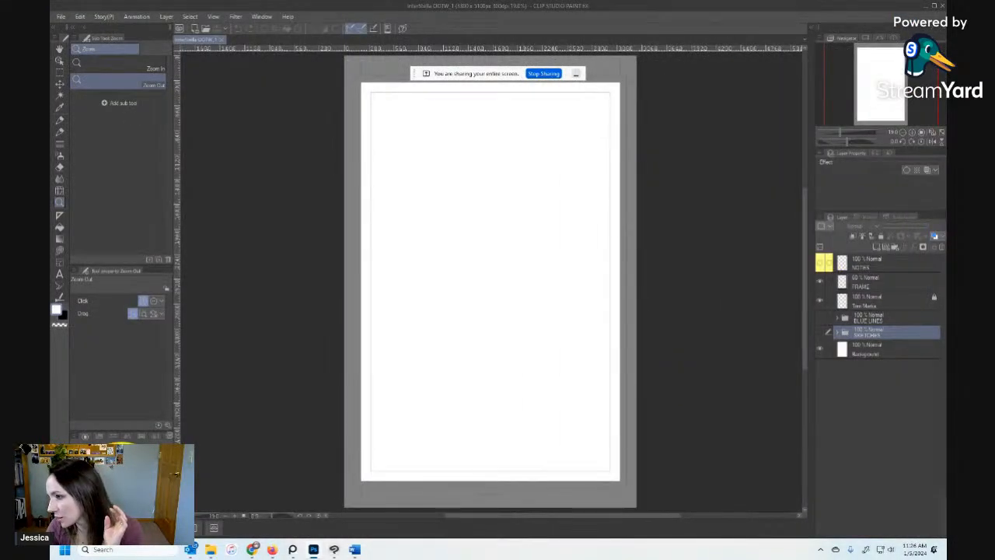
mouse_move(994, 31)
left_mouse_down()
mouse_move(649, 31)
mouse_move(494, 56)
mouse_move(654, 30)
mouse_move(724, 256)
mouse_move(712, 19)
mouse_move(943, 26)
mouse_move(994, 47)
mouse_move(726, 39)
mouse_move(726, 315)
mouse_move(740, 368)
mouse_move(744, 360)
mouse_move(655, 278)
mouse_move(684, 4)
mouse_move(697, 47)
mouse_move(715, 40)
left_mouse_up()
double_click(675, 43)
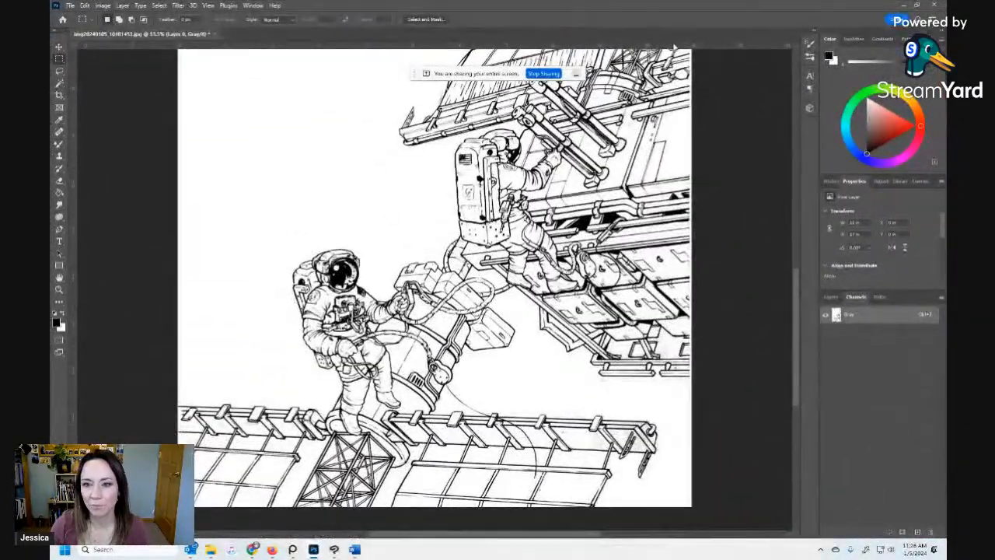
Examine the adjusted line art closely around the upper astronaut and solar panels, and across the lower part of the drawing.
key("z")
left_click_drag(608, 135, 692, 135)
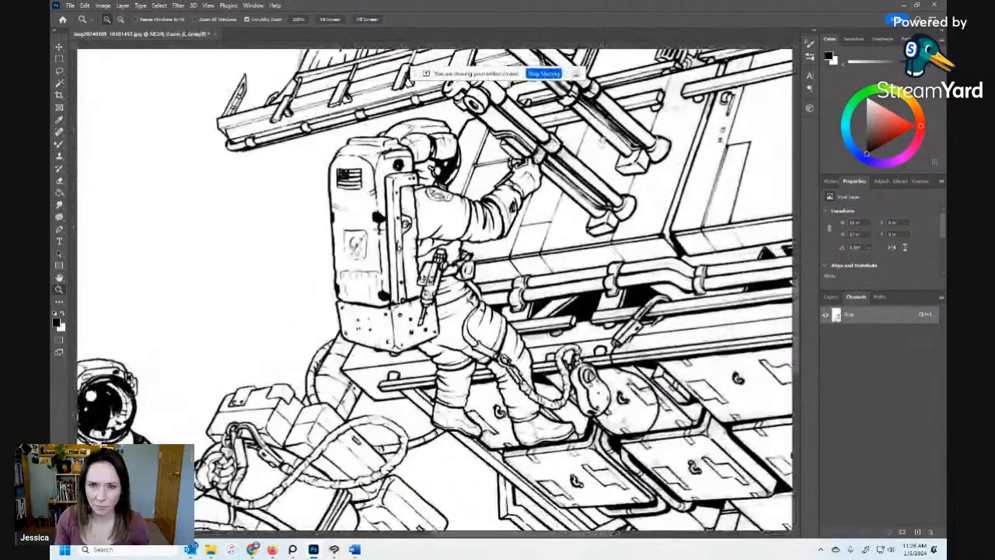
scroll(692, 135, "up", 5)
left_click(542, 313)
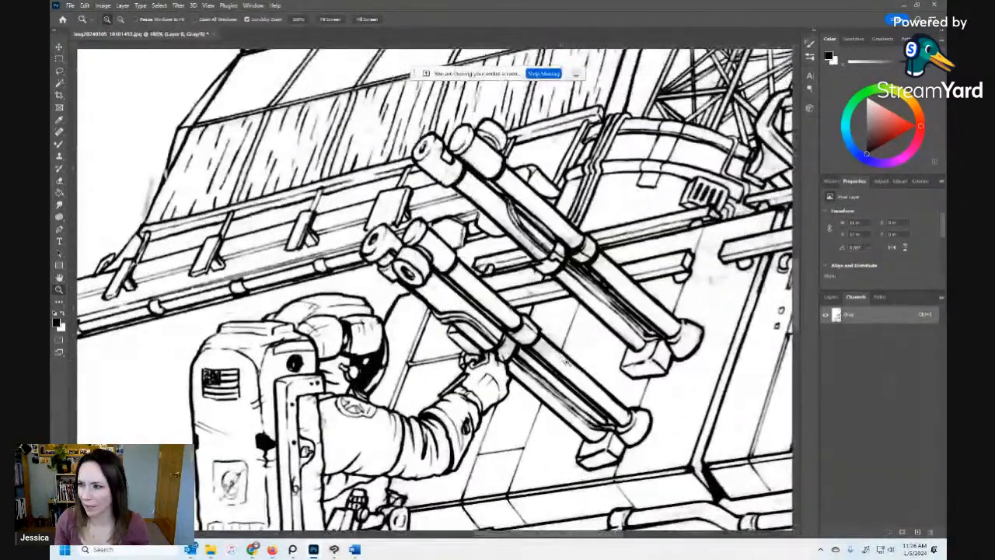
left_click(561, 314, "alt")
left_click(562, 314, "alt")
left_click(561, 314, "alt")
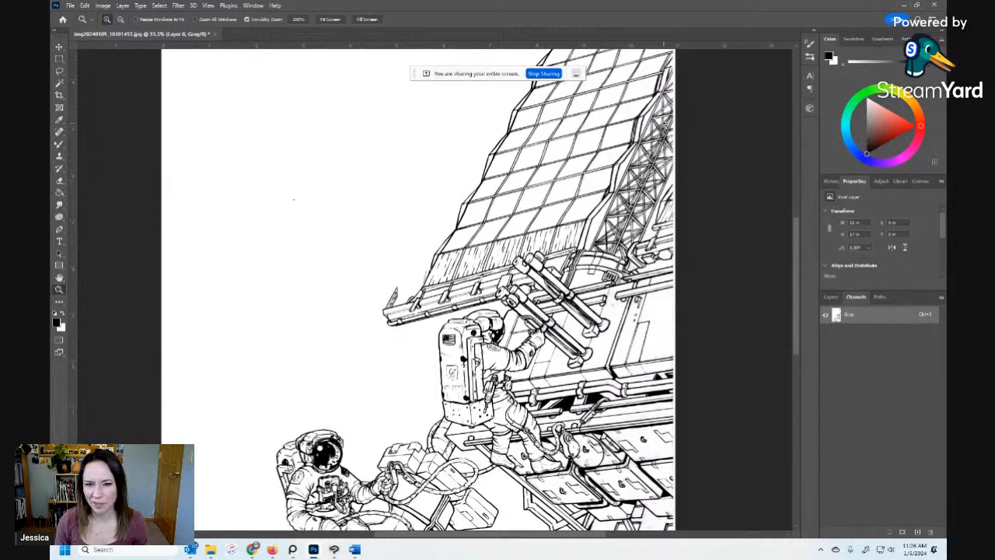
left_click_drag(580, 333, 616, 233)
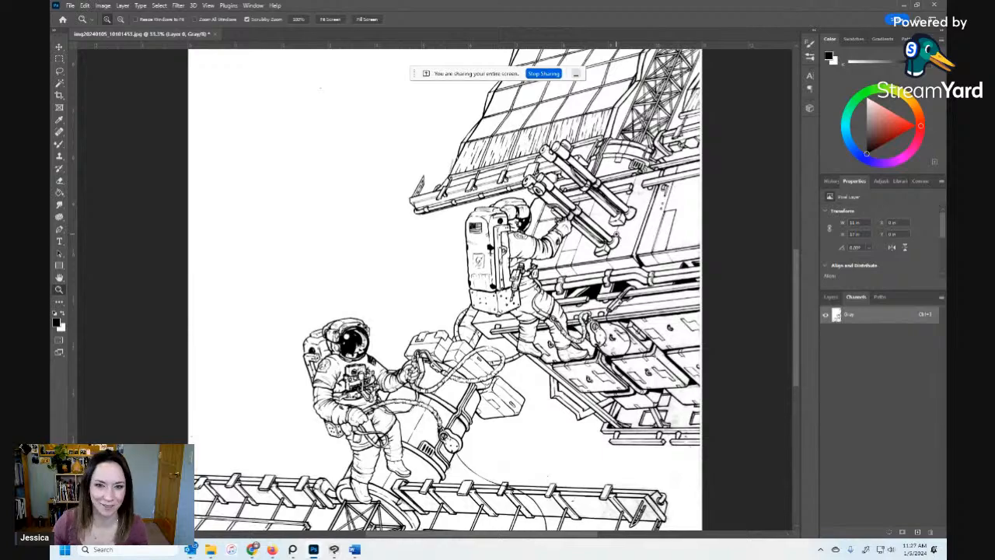
left_click_drag(453, 482, 480, 341)
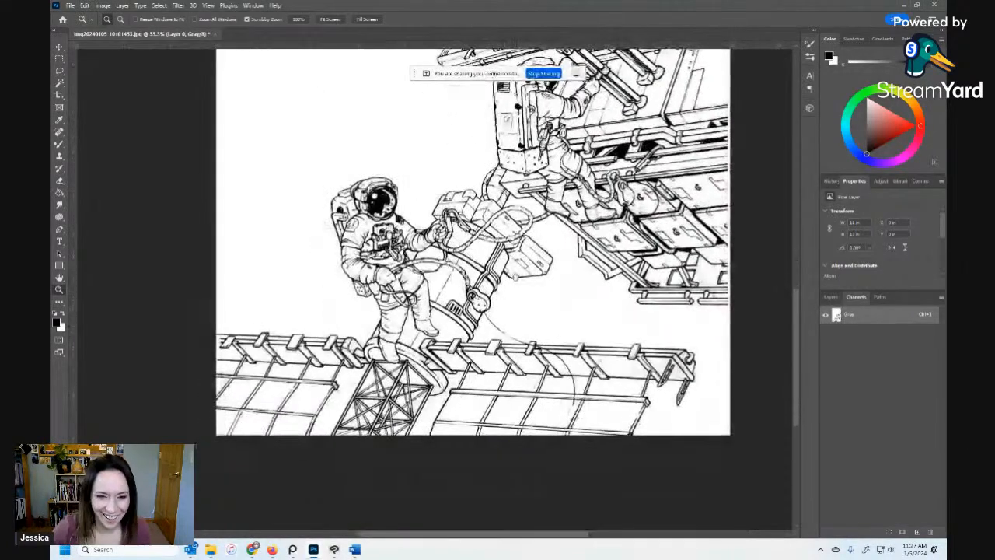
left_click_drag(516, 277, 519, 332)
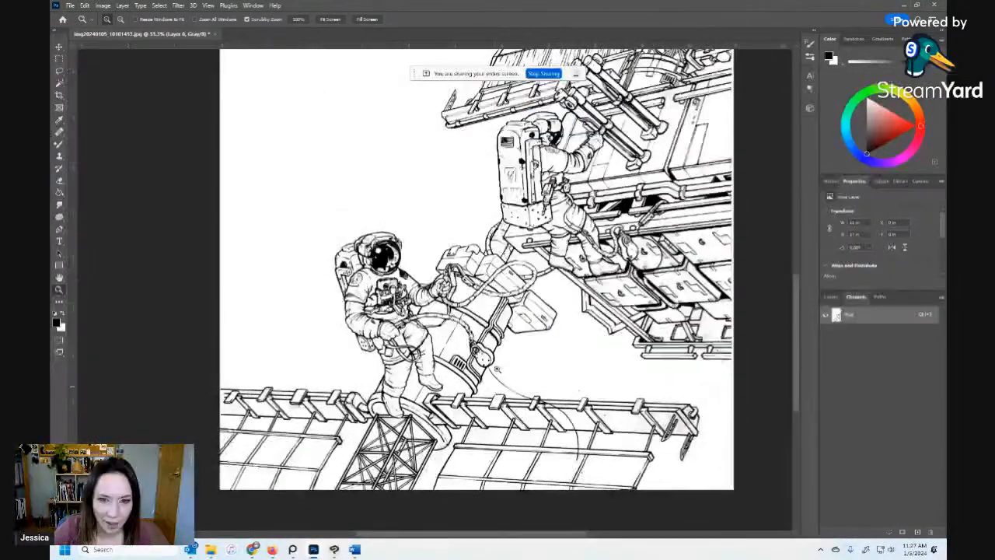
left_click_drag(665, 211, 671, 242)
Convert the grayscale drawing to RGB color mode without merging its layers, and check the resulting color channels.
left_click(104, 6)
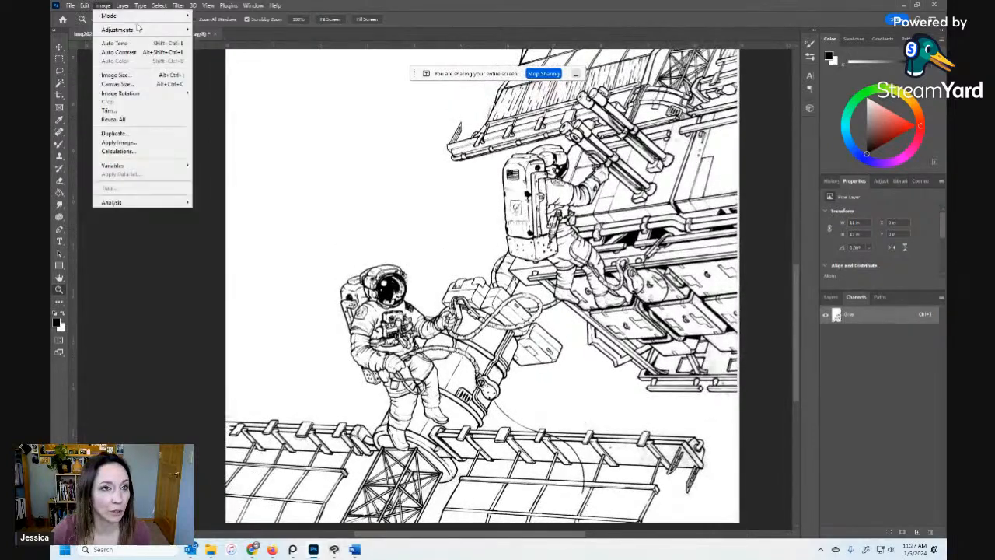
mouse_move(140, 15)
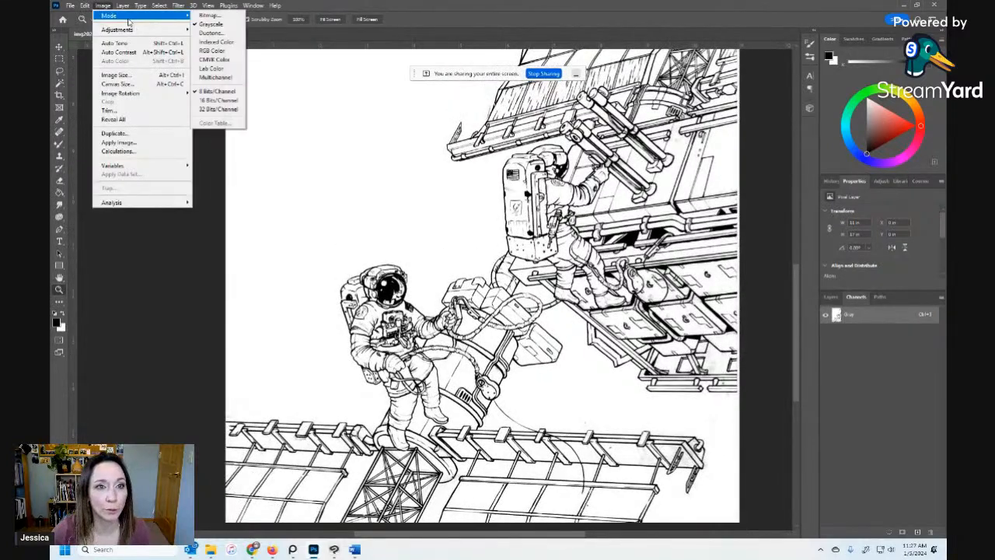
left_click(212, 51)
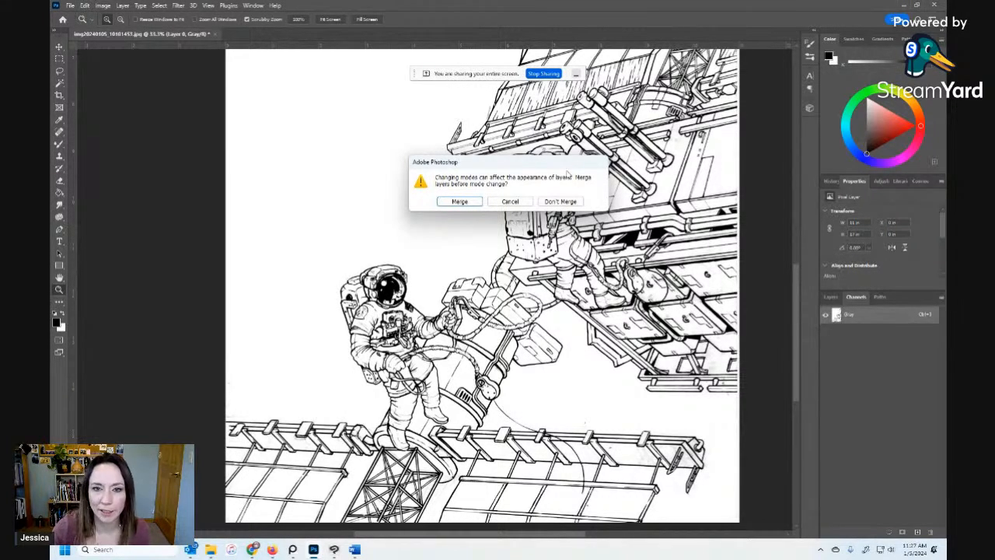
left_click(561, 202)
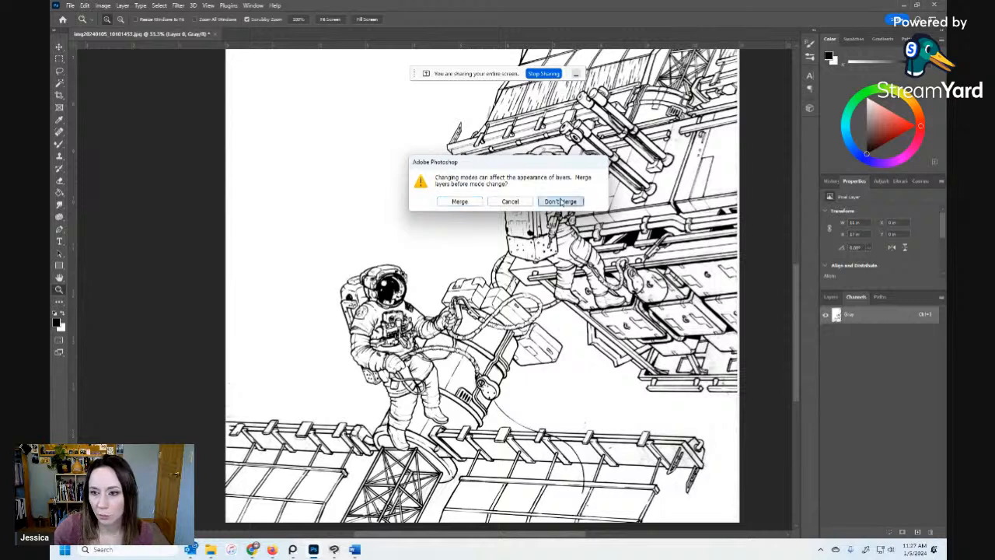
left_click(830, 298)
left_click(856, 297)
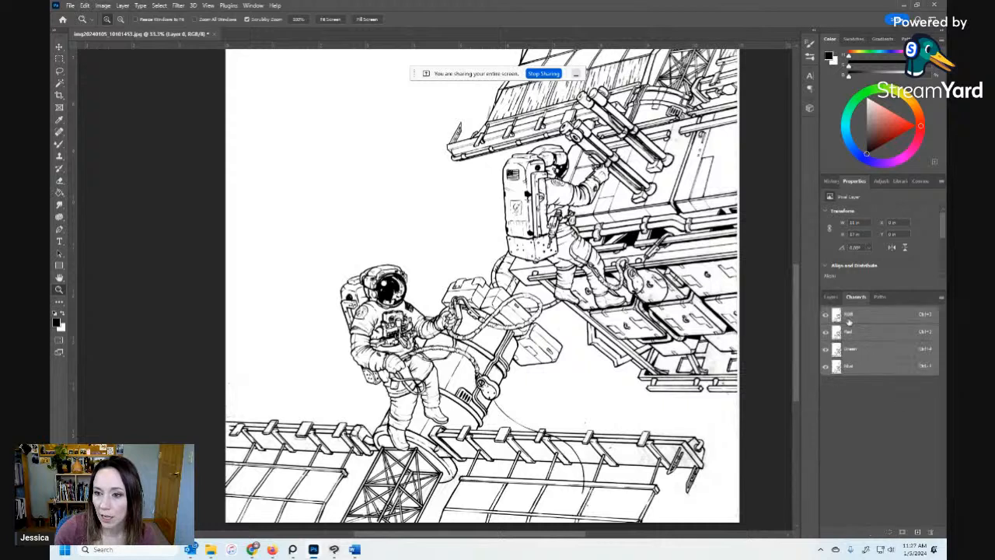
Add a new blank layer and place it directly beneath Layer 0.
left_click(831, 297)
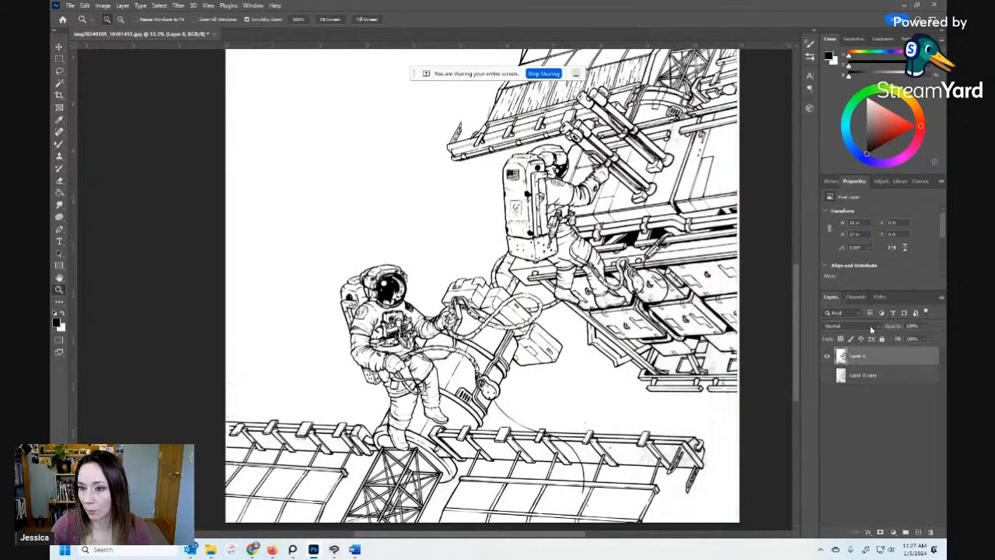
left_click(918, 532)
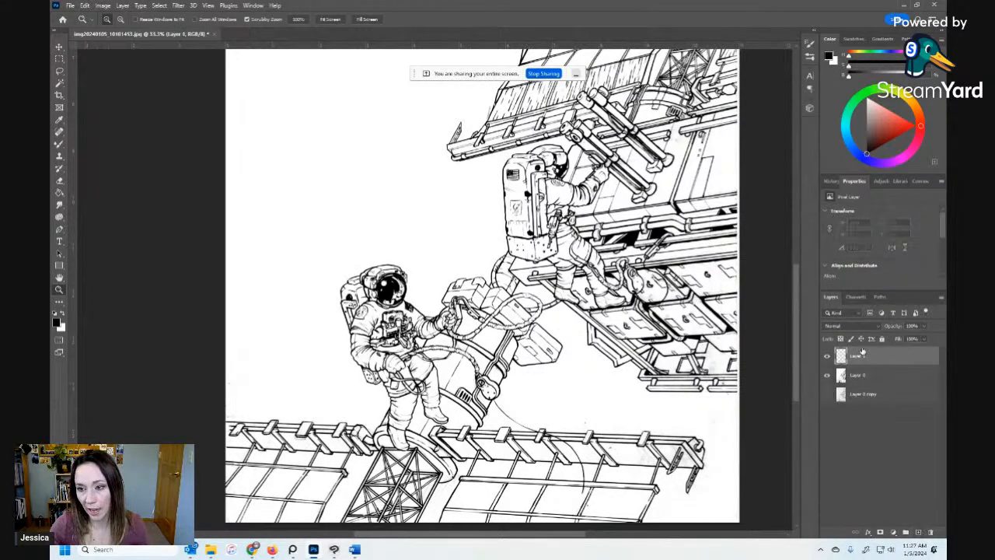
left_click_drag(864, 374, 864, 382)
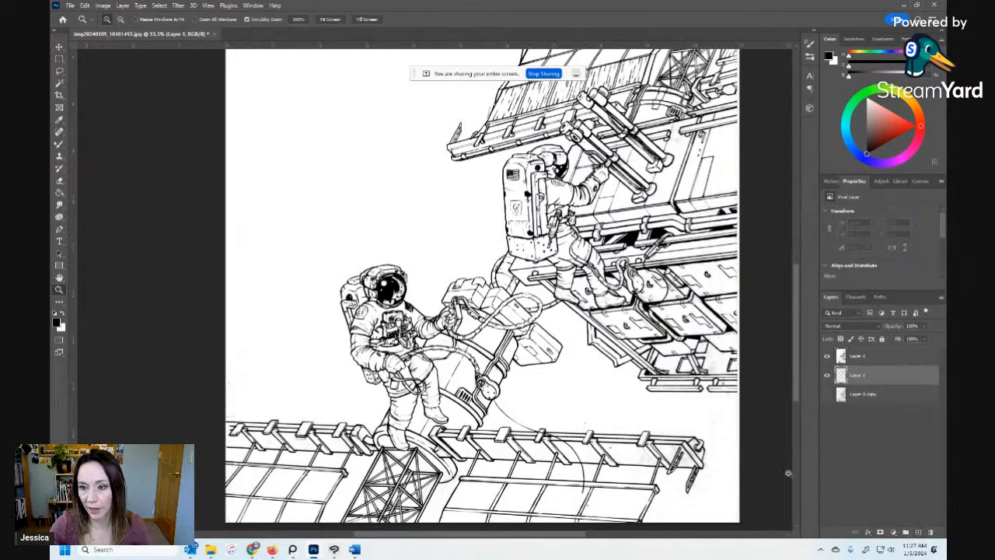
Rename the hidden backup layer "Layer 0 copy" as "Original Scan".
double_click(865, 394)
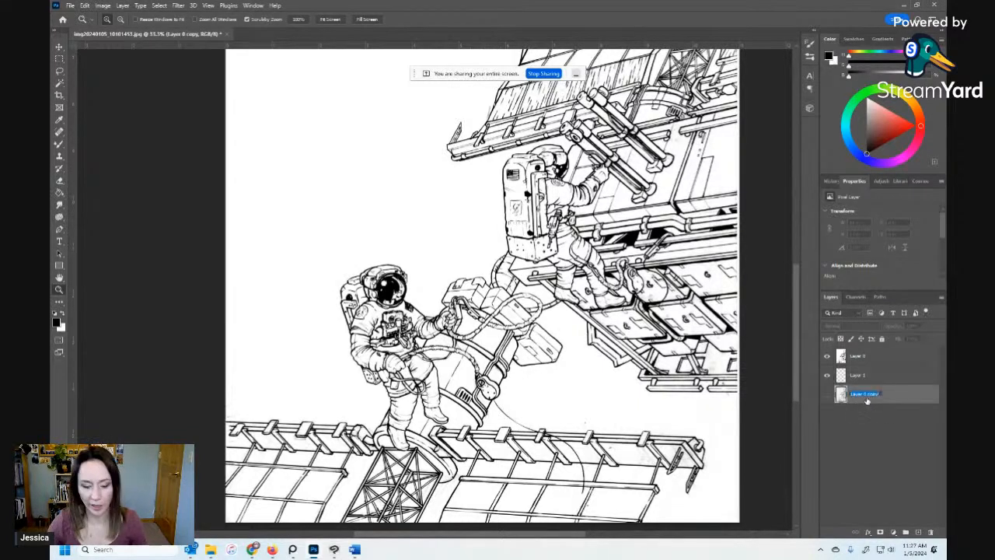
type("Backup")
key("ctrl+a")
type("Original Scan")
key("Return")
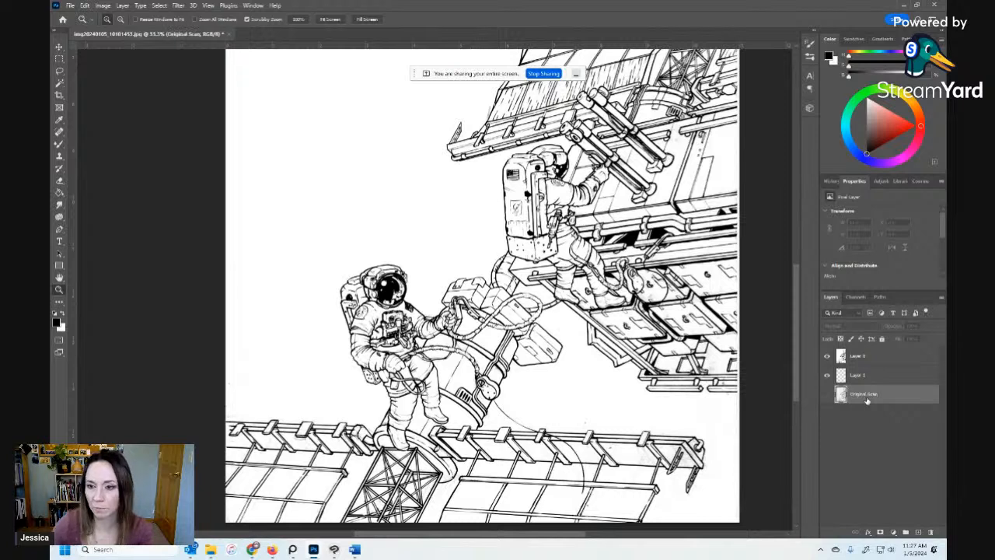
Fill the blank layer beneath Layer 0 with solid white, and check it by toggling Layer 0's visibility.
left_click(864, 377)
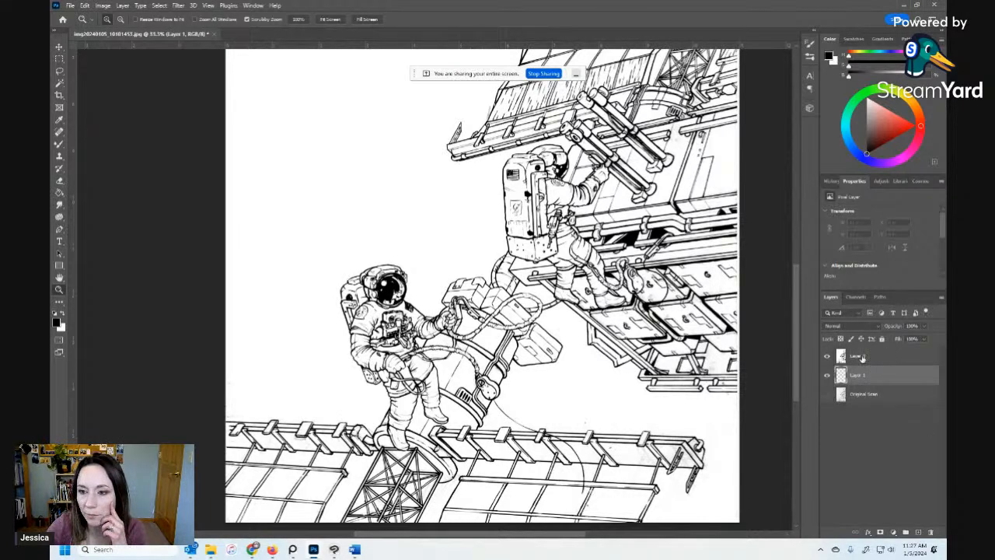
double_click(859, 357)
left_click(871, 375)
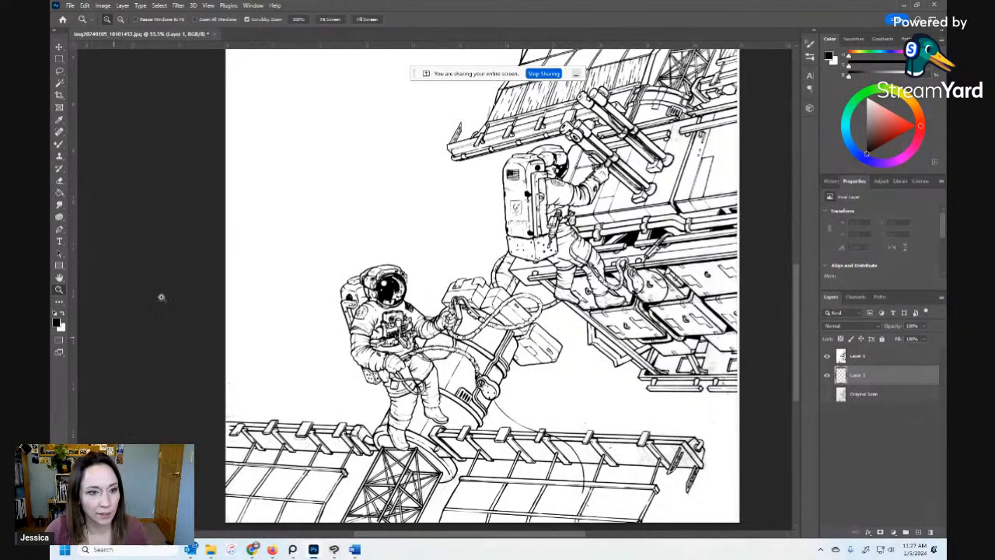
left_click(63, 315)
key("g")
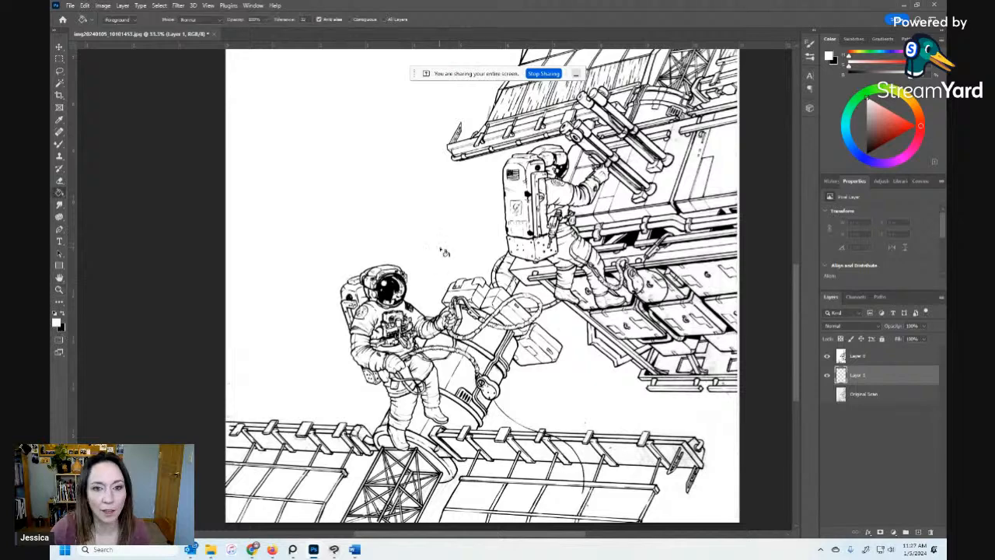
left_click(454, 244)
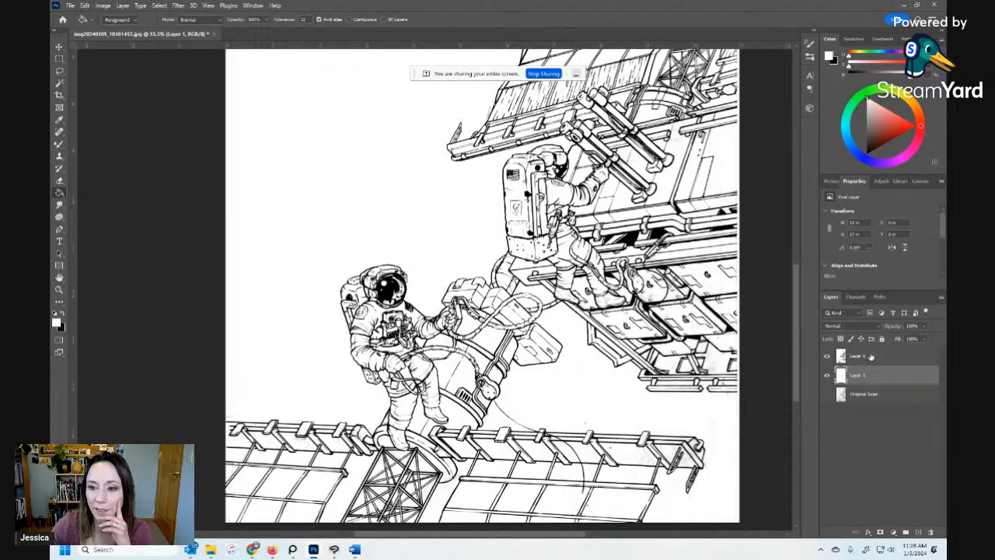
left_click(828, 357)
left_click(827, 357)
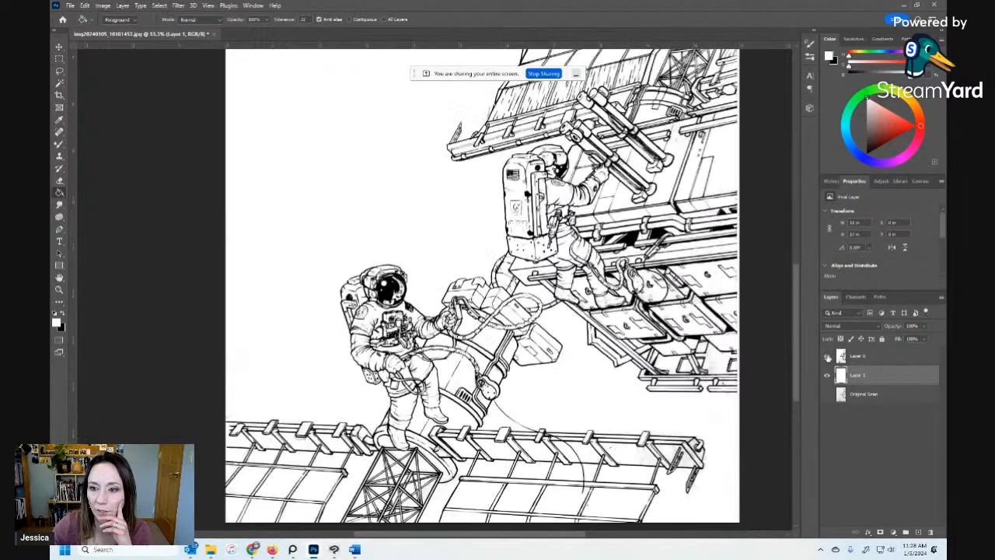
Select the black linework of Layer 0 using the RGB channel's luminosity, and hide Layer 0.
left_click_drag(495, 240, 476, 278)
left_click(884, 354)
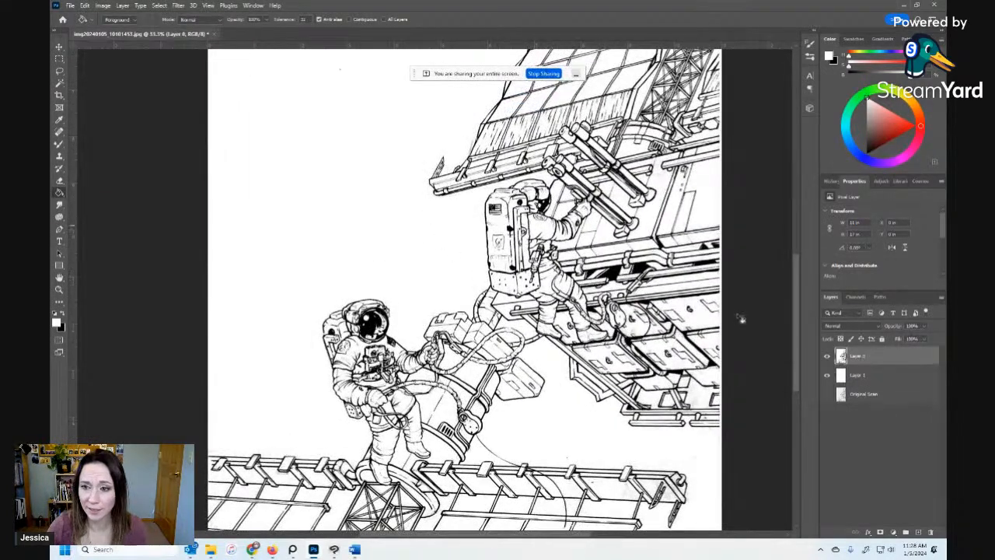
left_click(857, 297)
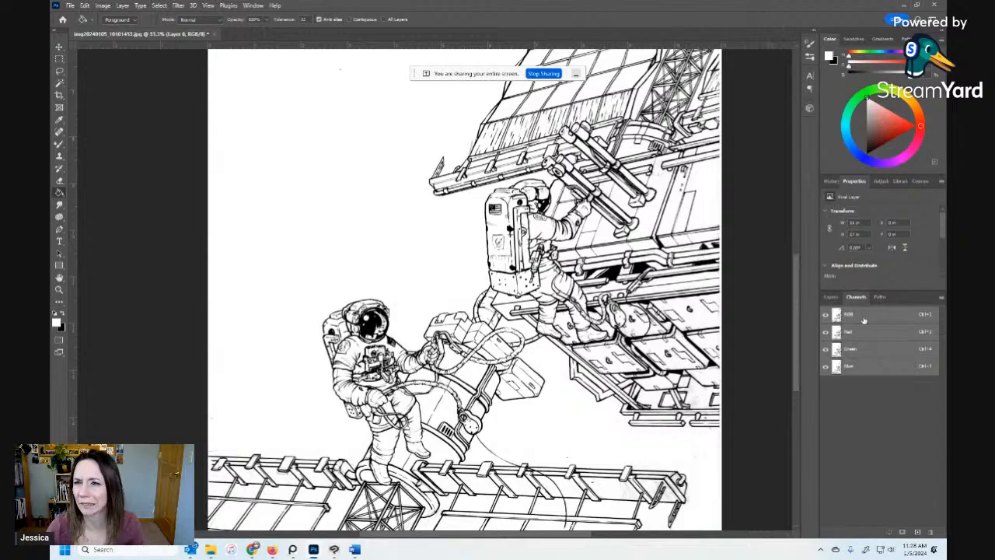
left_click(864, 320, "ctrl")
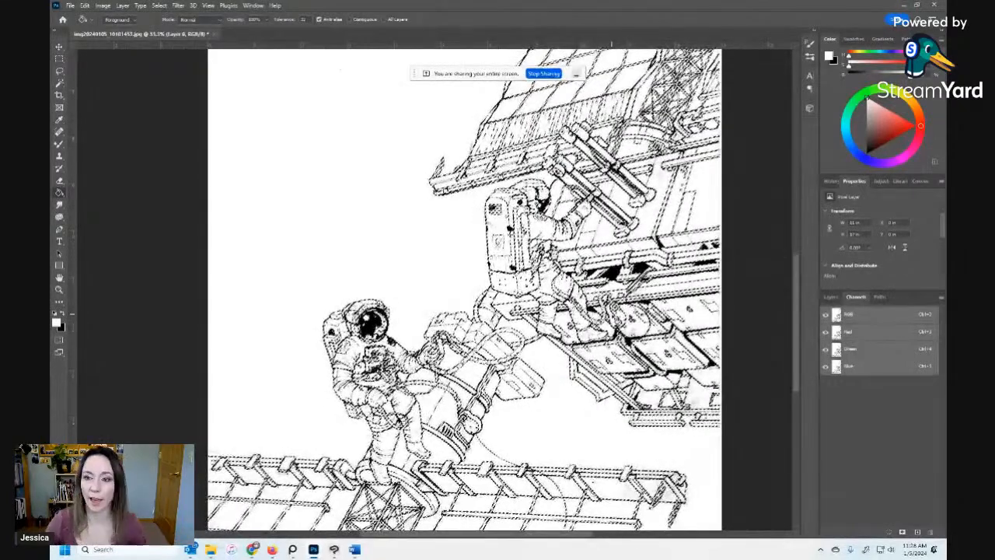
left_click(832, 298)
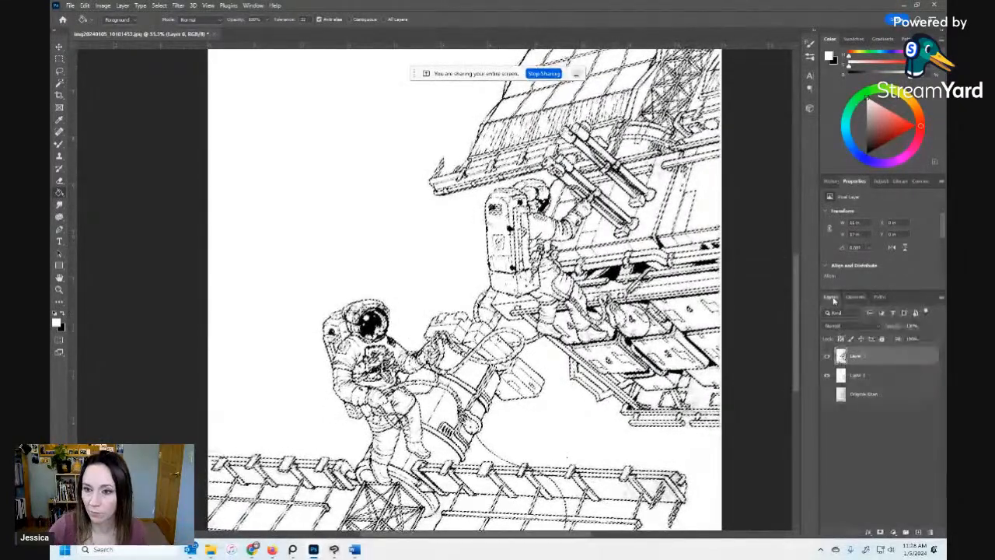
left_click(828, 357)
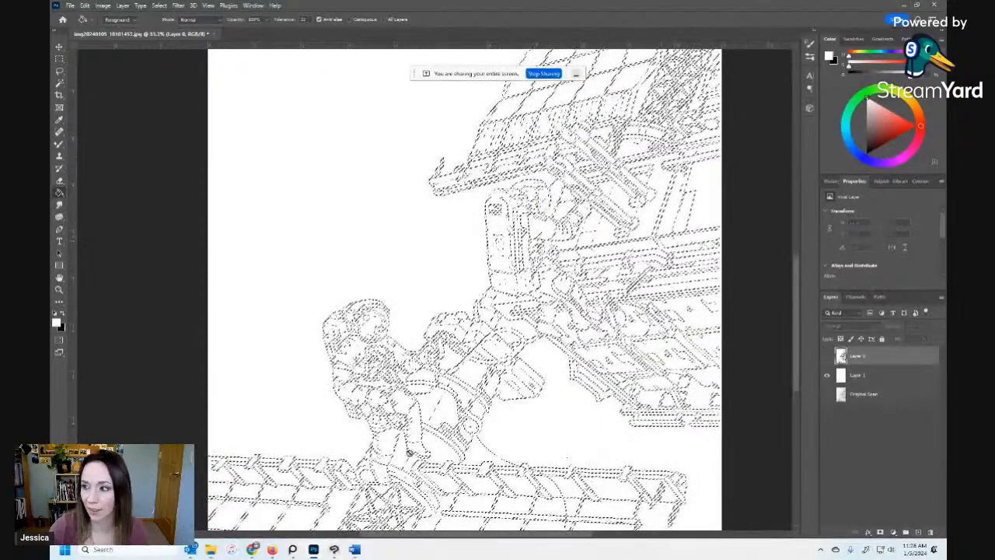
Fill the linework selection with black on a new top layer, deselect, and check its transparency by toggling the white layer.
left_click(919, 533)
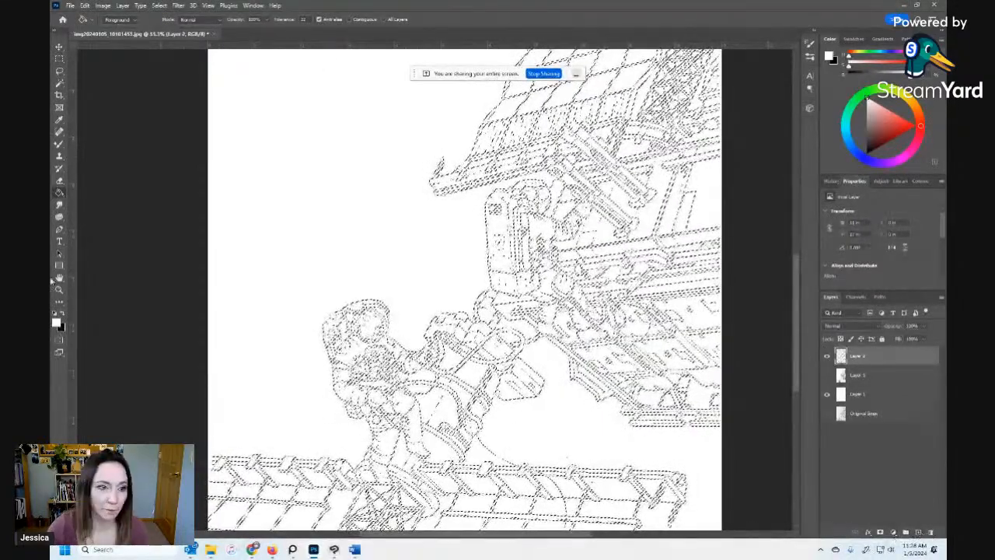
left_click(63, 314)
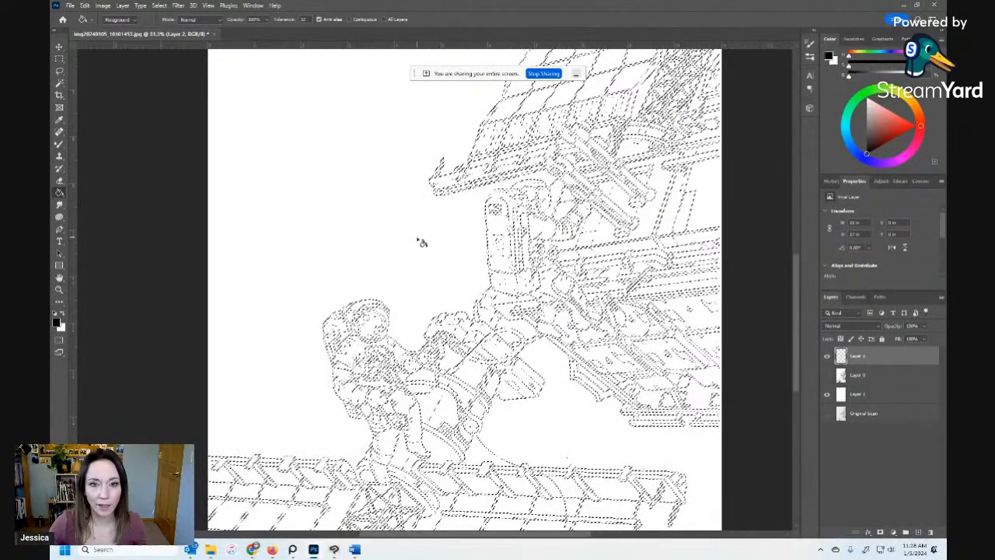
left_click(444, 238)
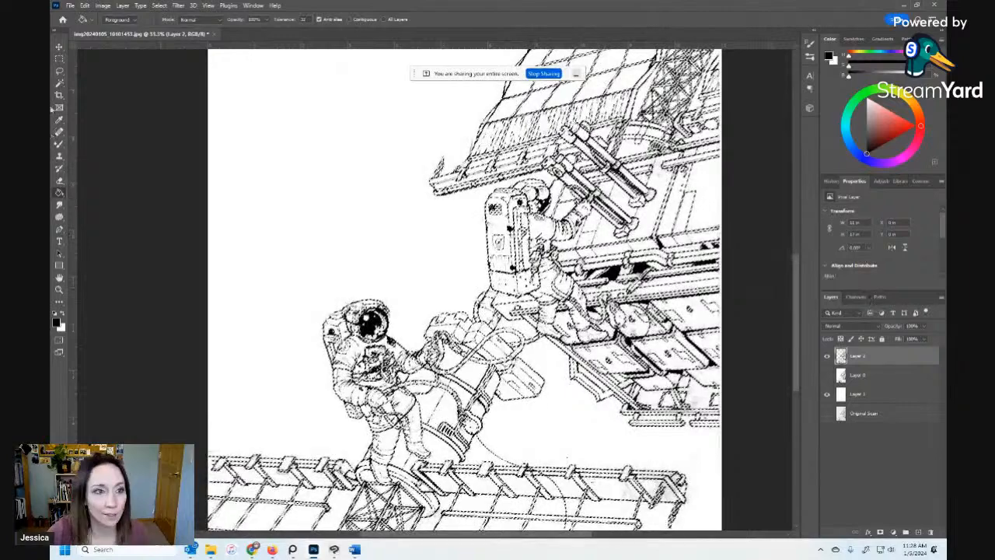
left_click(60, 60)
key("ctrl+d")
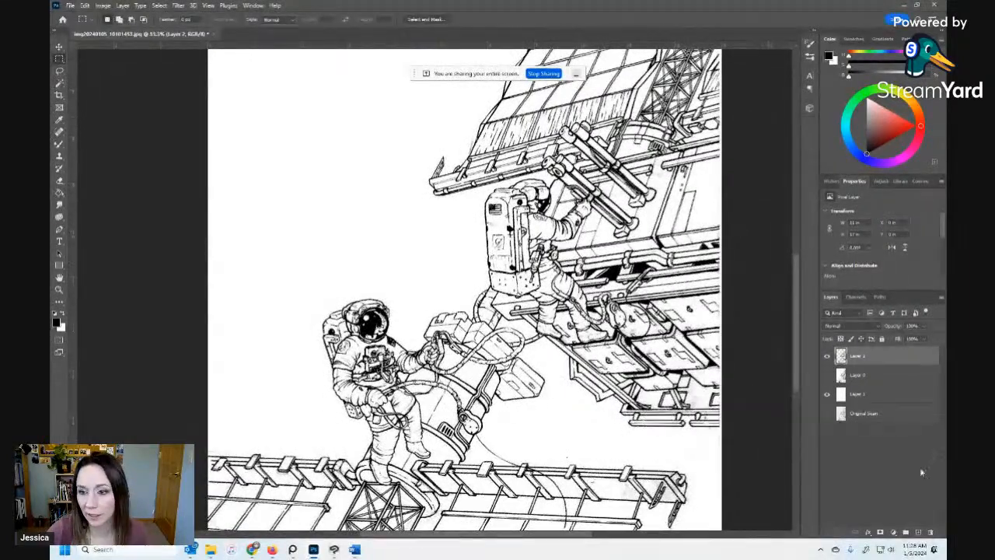
left_click(828, 394)
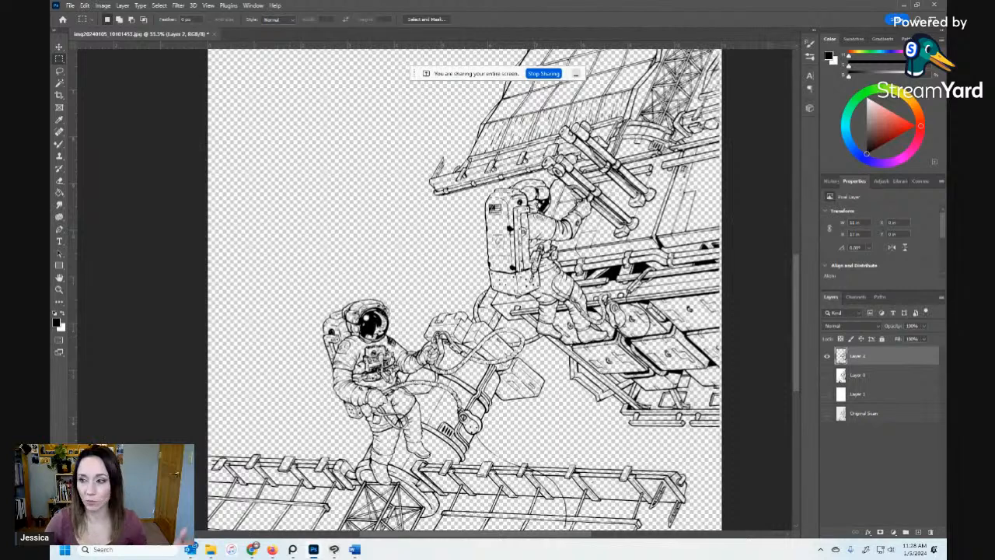
left_click(827, 394)
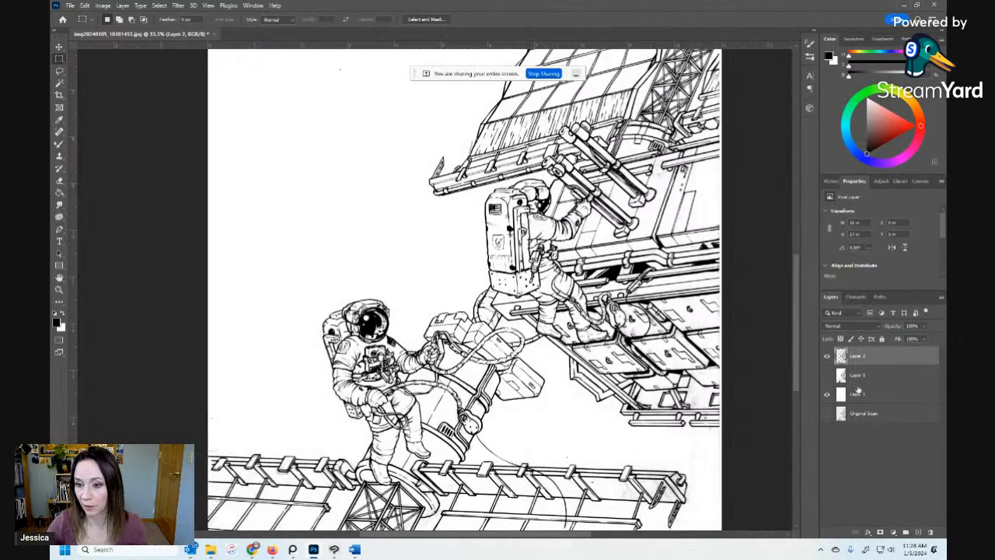
Change the foreground color to a medium green.
left_click(863, 398)
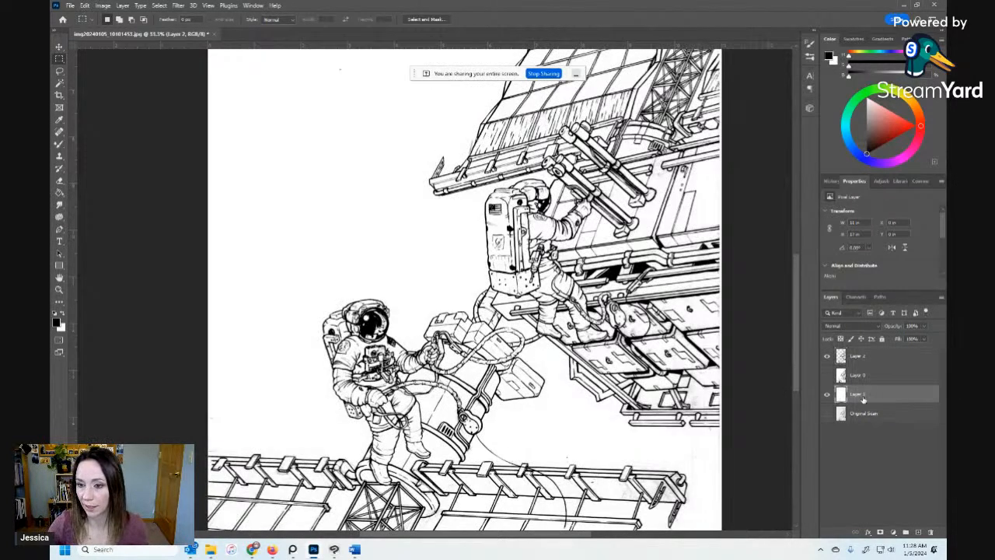
left_click(57, 322)
left_click(312, 326)
left_click_drag(312, 326, 313, 362)
left_click(279, 303)
left_click(398, 273)
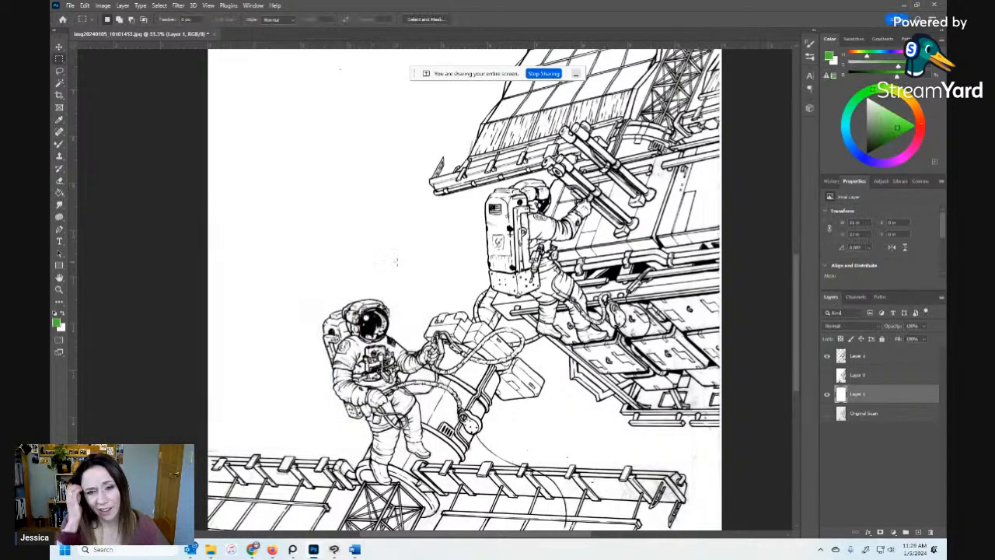
Brush green across the lower astronaut on a new layer above Layer 0, and inspect the linework over it up close.
left_click(859, 357)
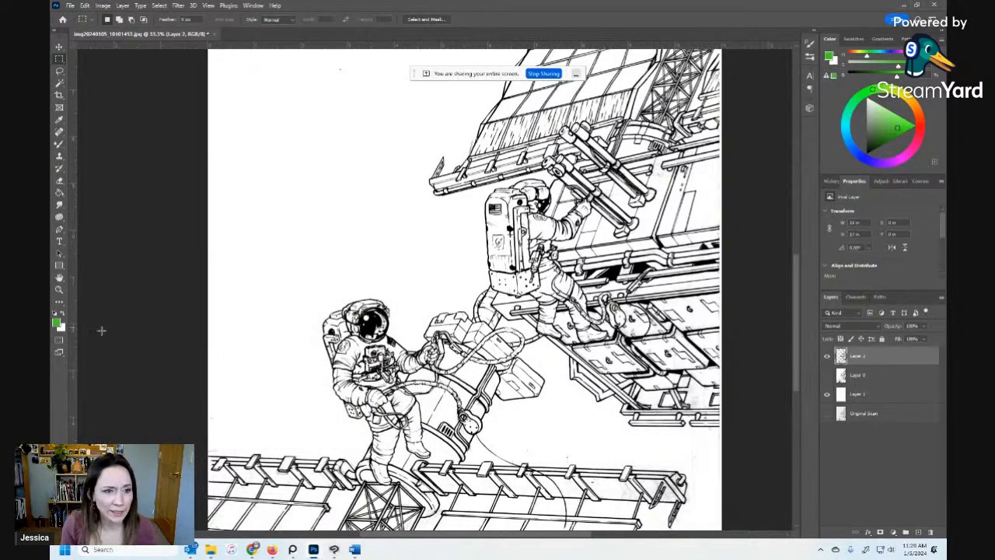
key("b")
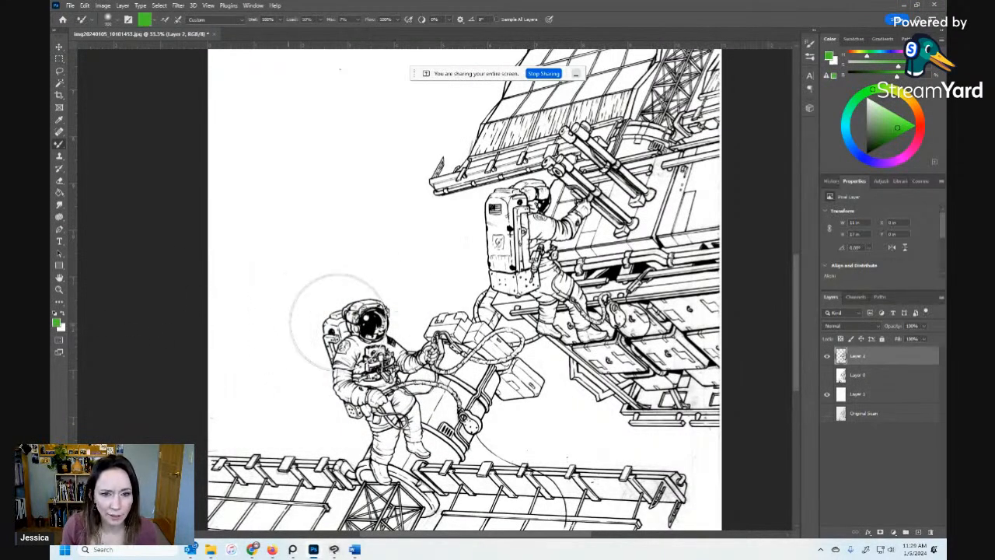
left_click(860, 376)
left_click(920, 532)
mouse_move(333, 311)
left_mouse_down()
mouse_move(383, 389)
mouse_move(422, 408)
mouse_move(705, 453)
left_mouse_up()
key("z")
left_click_drag(408, 384, 402, 370)
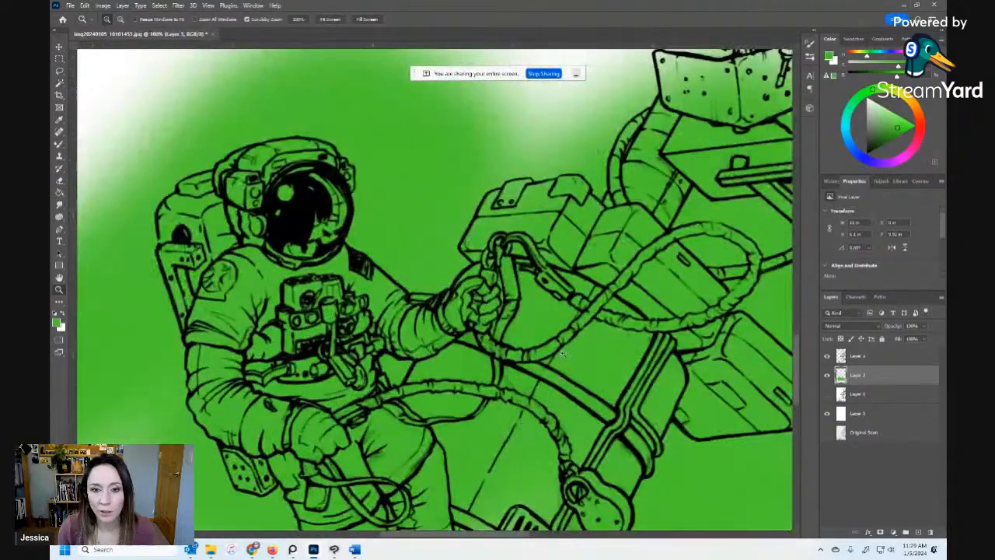
left_click(484, 369)
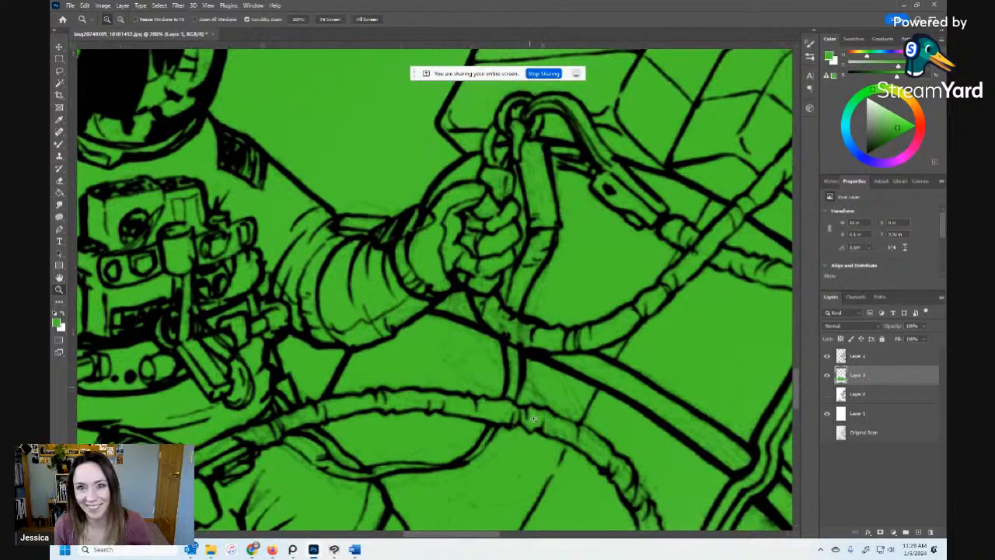
left_click(555, 427, "alt")
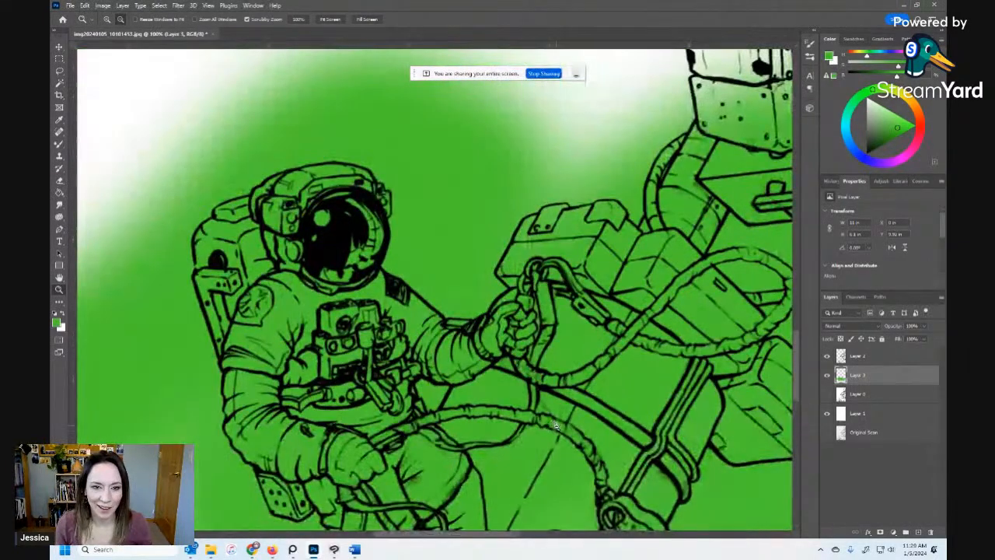
Undo the green test painting together with its new layer, and return to a view of the whole drawing.
left_click(557, 427, "alt")
left_click(557, 427, "alt")
key("ctrl+z")
key("ctrl+z")
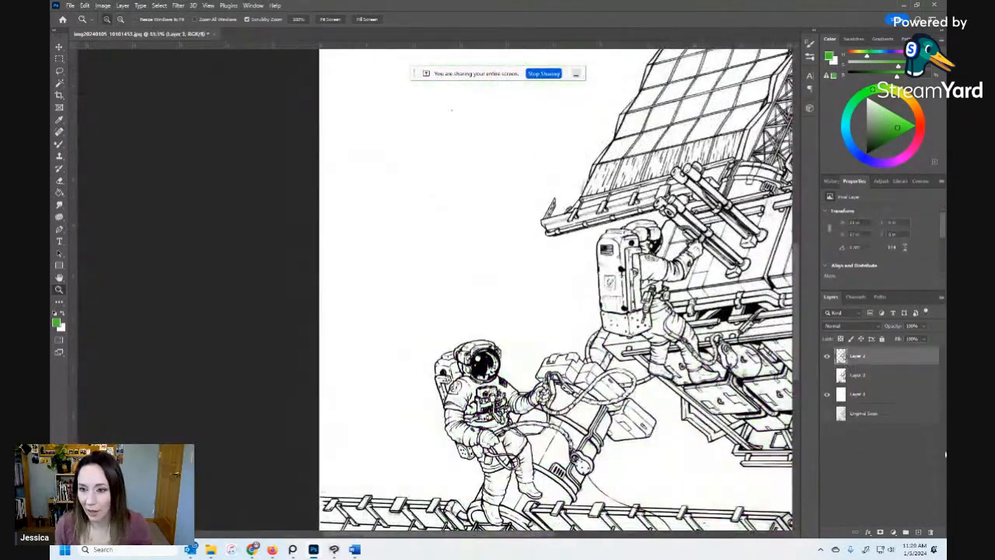
left_click(582, 330, "alt")
left_click_drag(581, 330, 413, 319)
left_click_drag(516, 380, 519, 381)
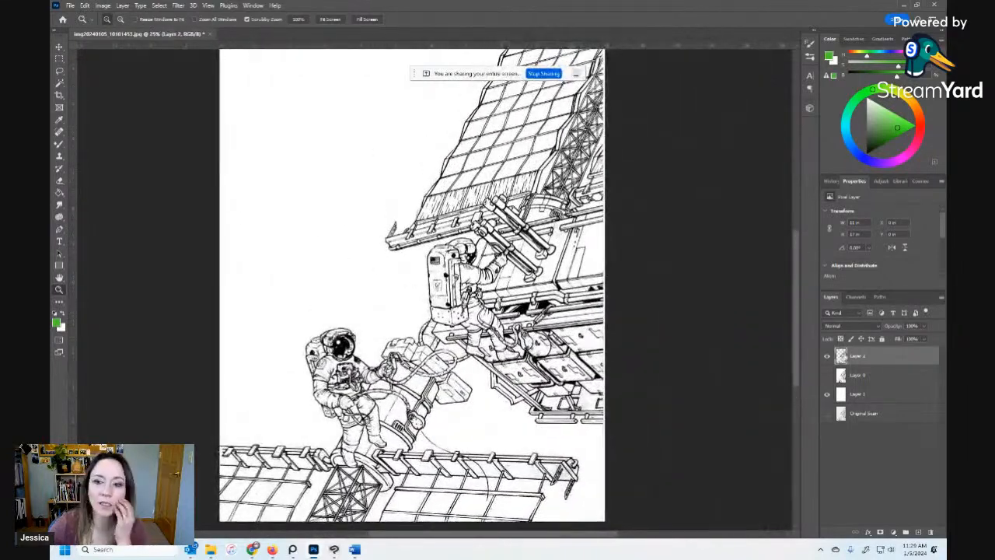
Rename the top layer holding the extracted linework as LINES.
double_click(858, 356)
type("LINES")
key("Return")
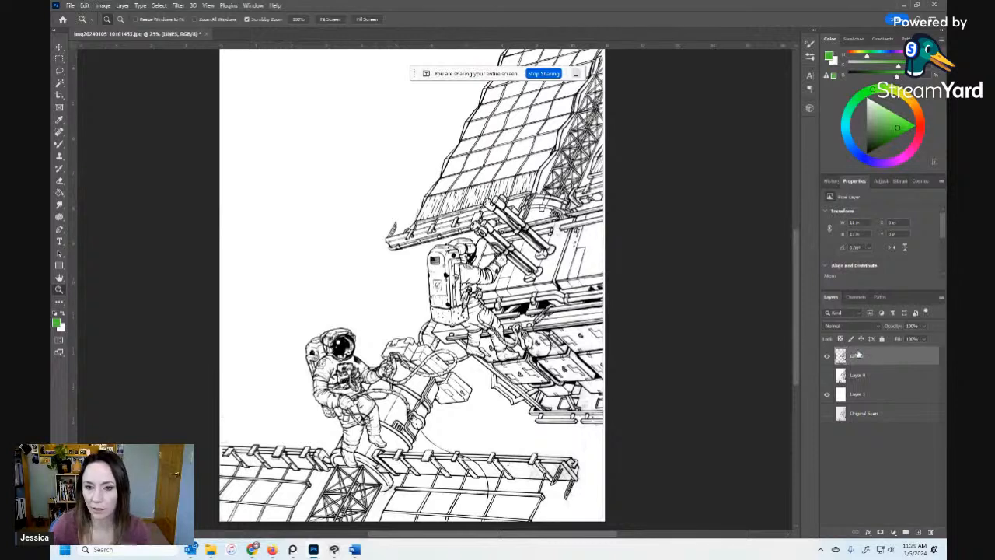
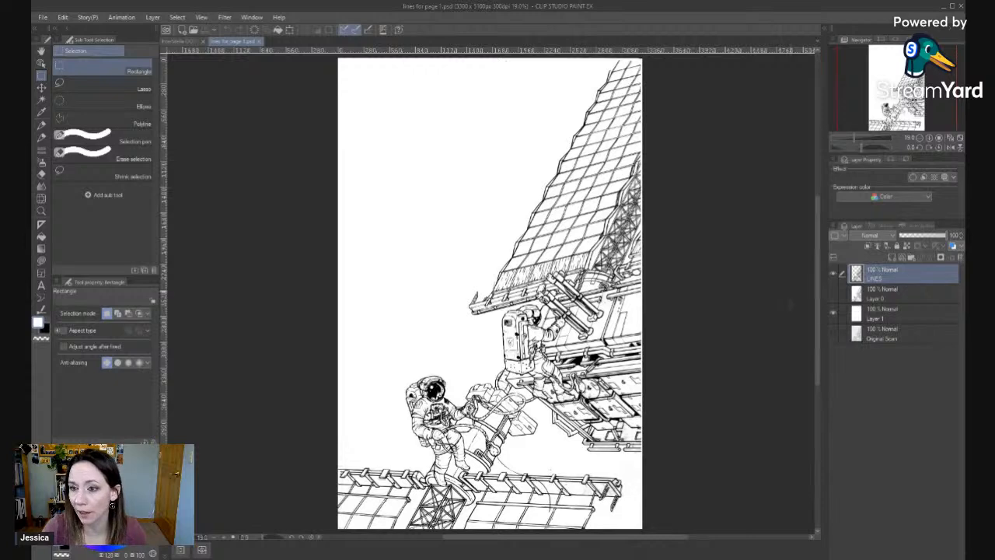
In Clip Studio Paint, paste the LINES layer from the page 1 lines file into the InterStella OOTW_1 page, above the BLUE LINES folder.
key("/")
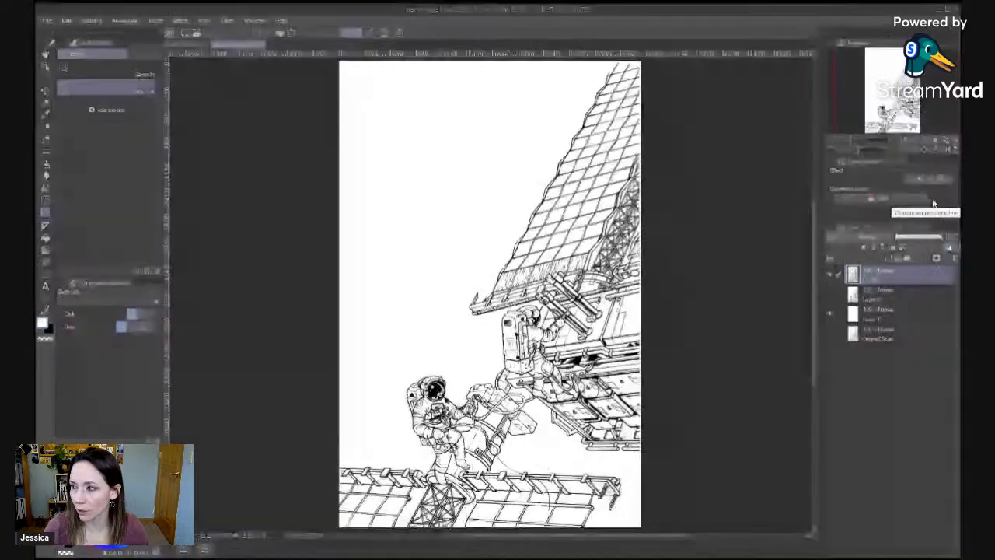
left_click(182, 41)
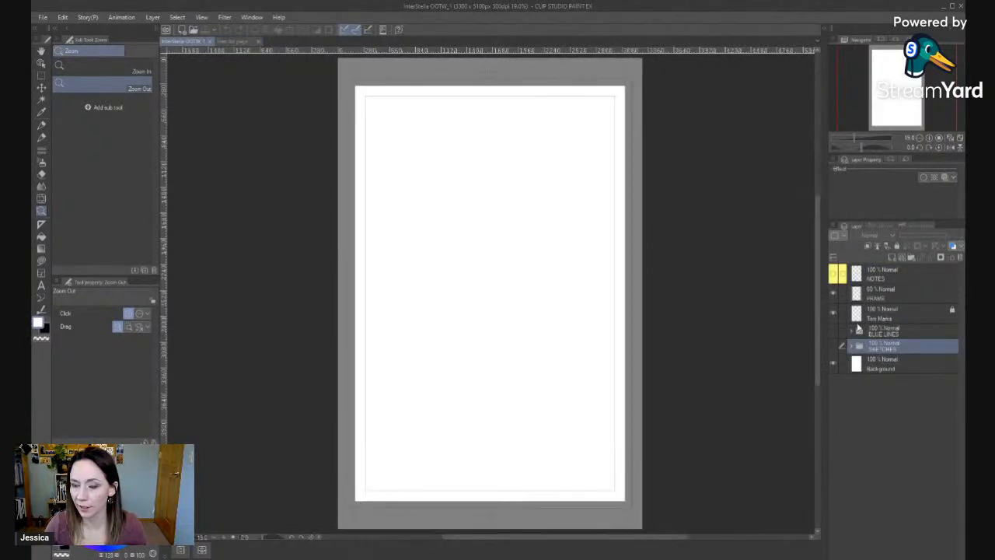
left_click(929, 335)
key("ctrl+v")
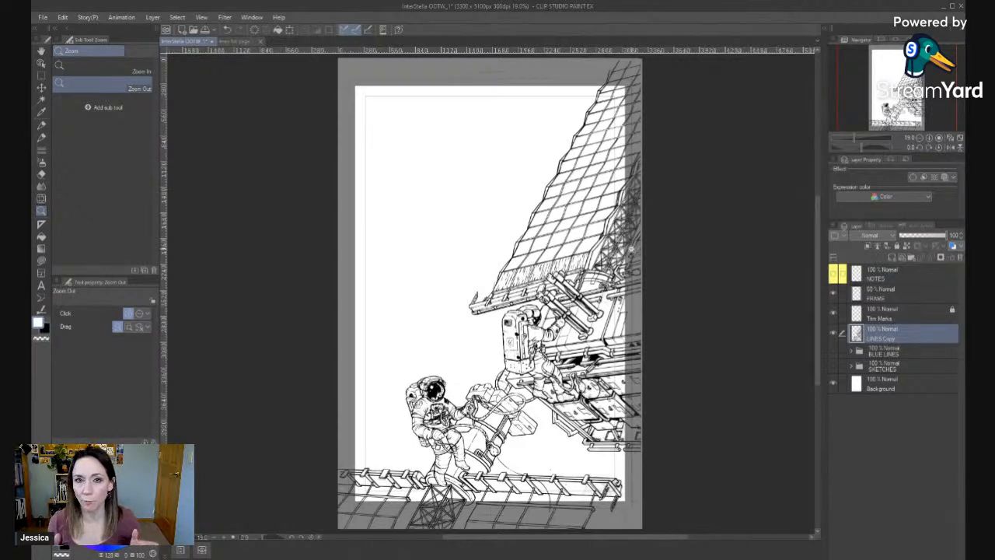
View the SKETCHES folder with the pasted linework hidden, and return to showing only the linework.
left_click(834, 332)
left_click(835, 369)
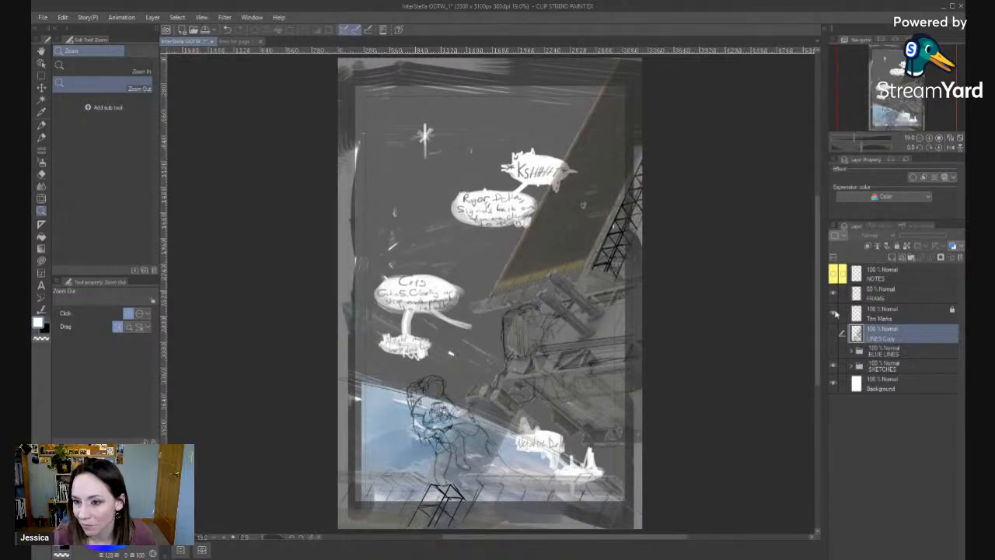
left_click(833, 365)
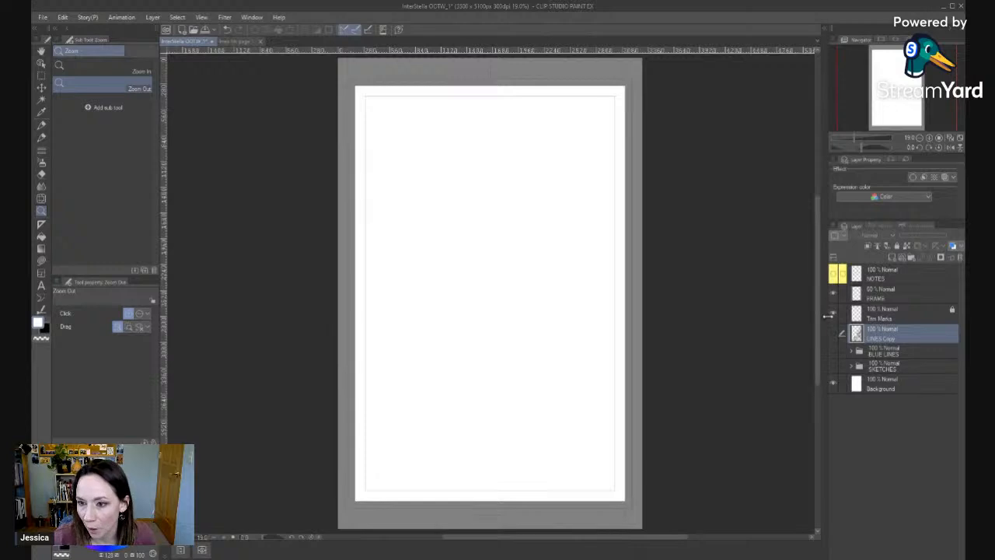
left_click(835, 334)
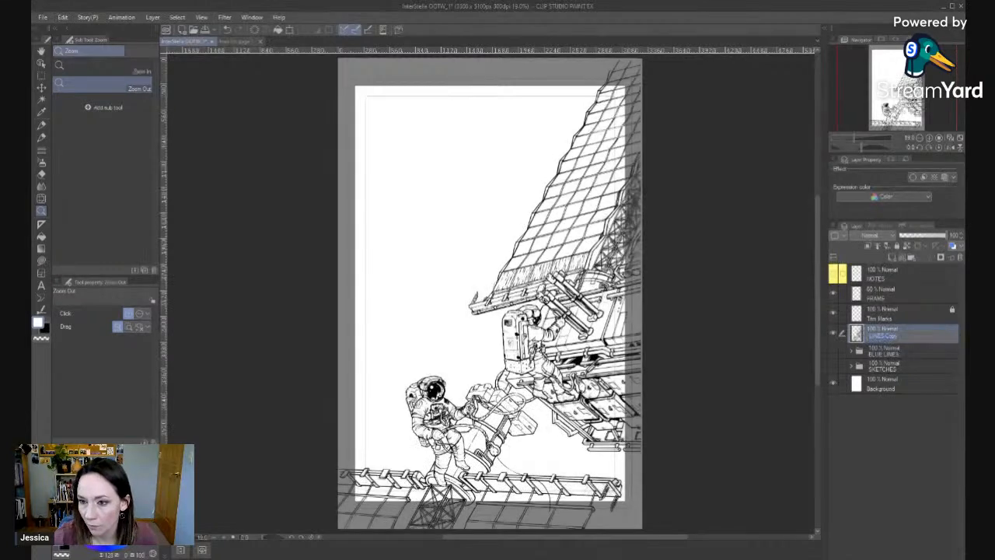
Rename the pasted linework layer as LINES, without the Copy suffix.
key("BackSpace")
key("BackSpace")
key("BackSpace")
key("Return")
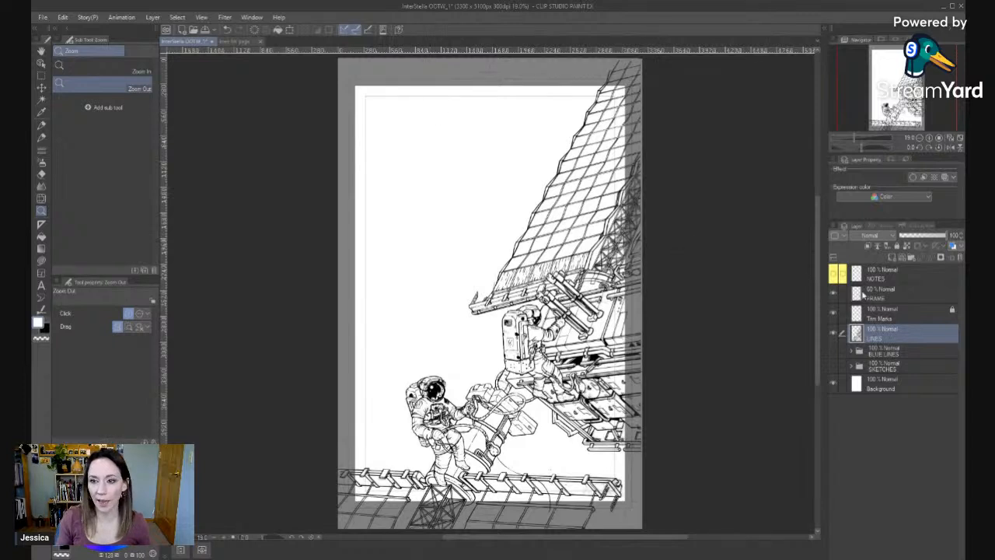
Toggle the FRAME and Trim Marks layers to examine how the artwork sits against the page's margins and trim guides.
left_click(835, 296)
left_click(836, 295)
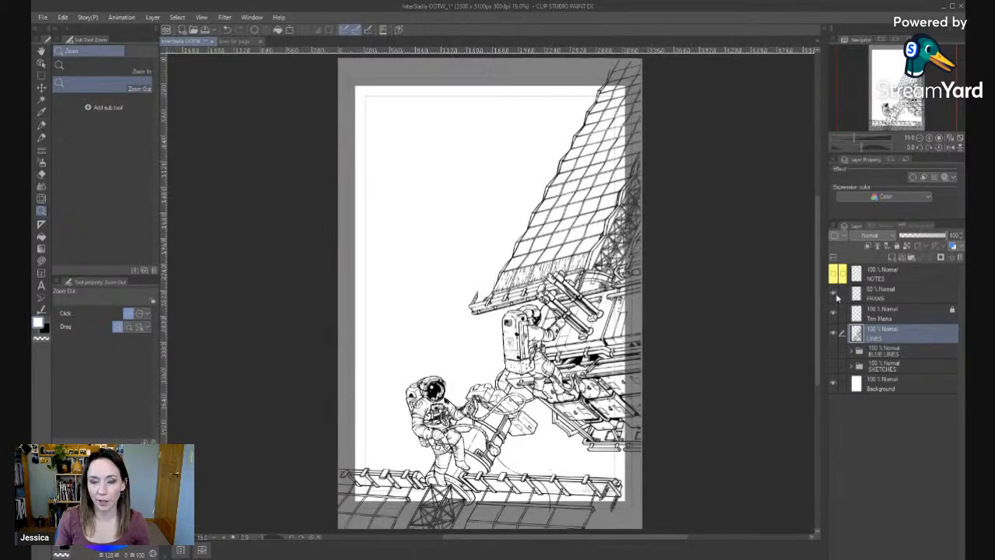
left_click(835, 295)
left_click(834, 314)
left_click(834, 314)
left_click(834, 314)
left_click(834, 314)
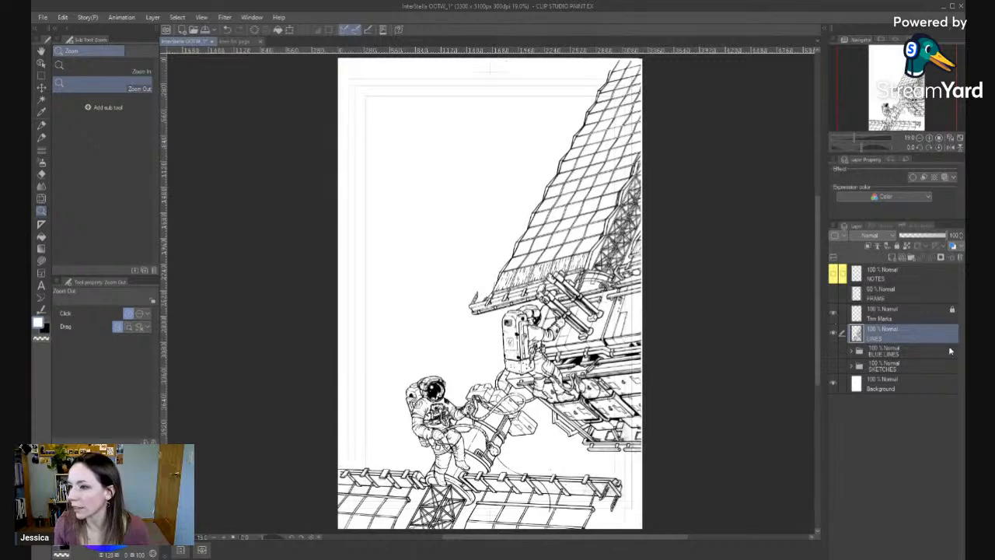
left_click(835, 296)
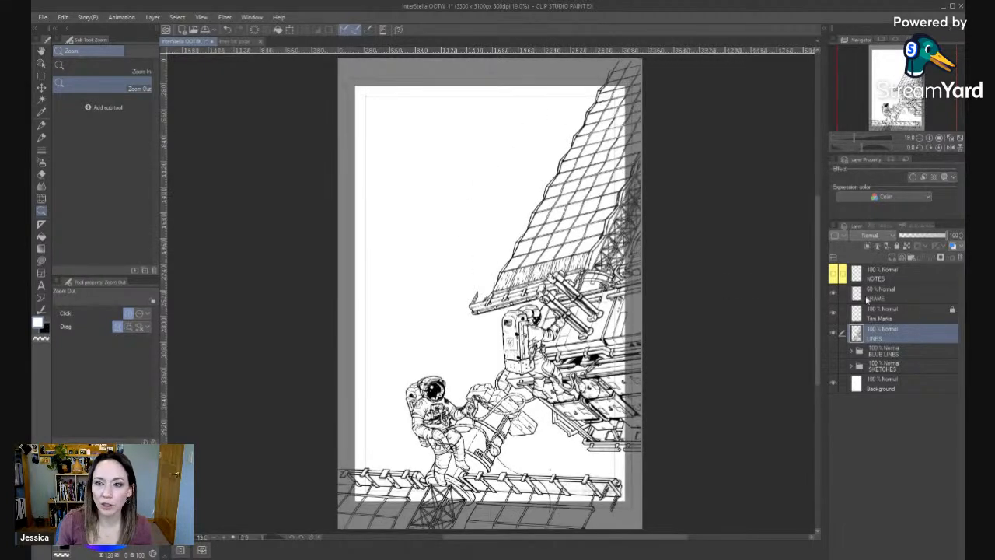
Set the FRAME layer's opacity to 100% and examine the page as it looks when cropped.
left_click(915, 284)
left_click_drag(928, 235, 964, 242)
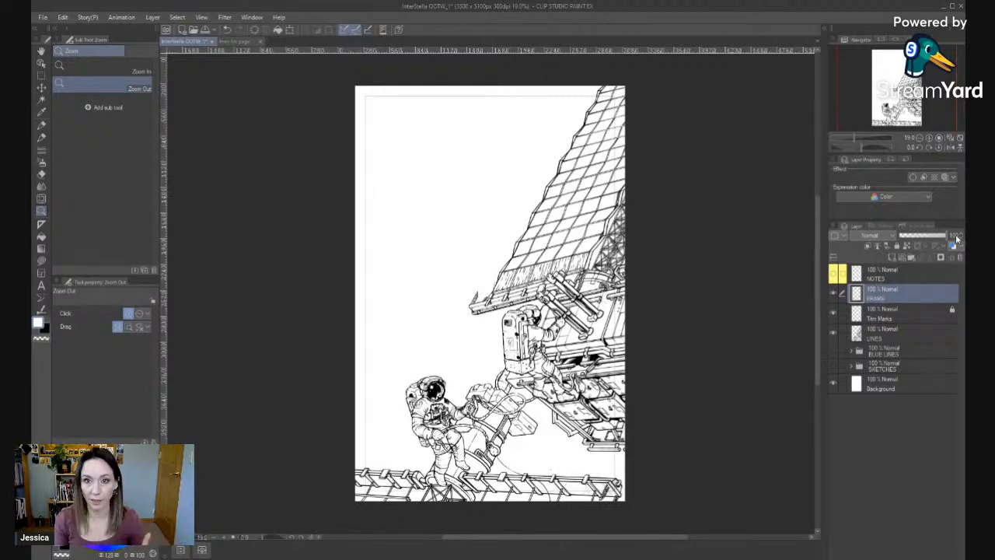
left_click(371, 108)
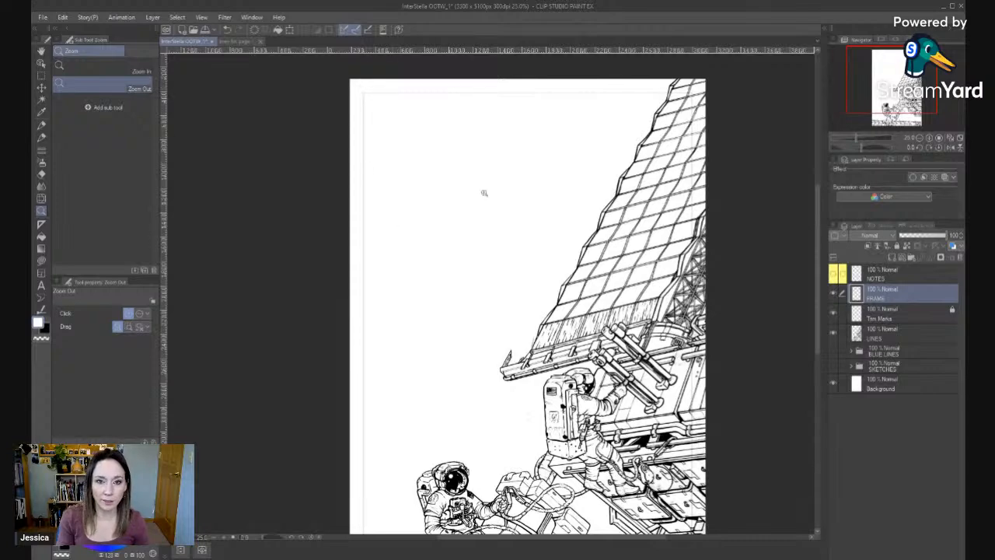
left_click_drag(491, 399, 454, 383)
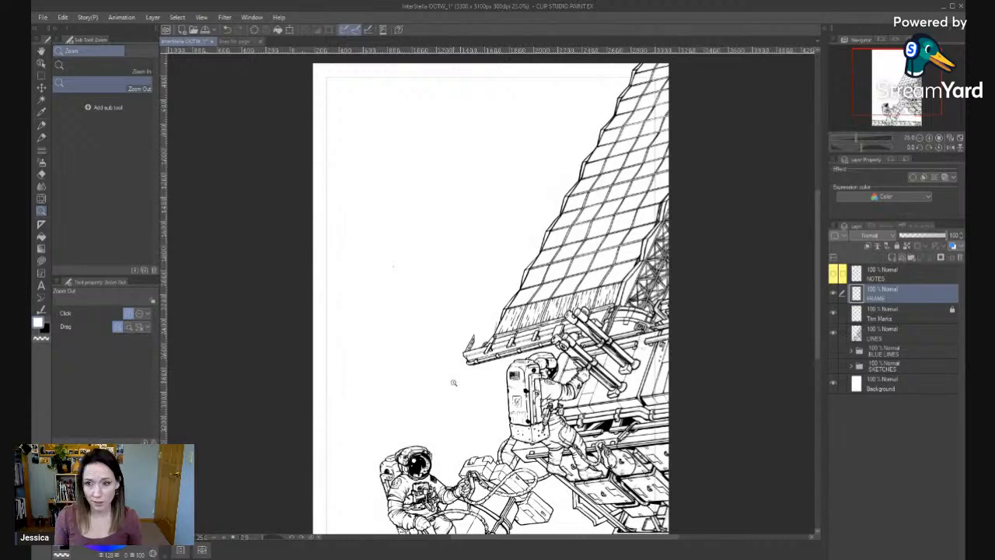
Lower the FRAME layer's opacity to 40% and inspect the trim marks and the artwork extending past the page edges.
left_click(936, 236)
left_click_drag(936, 242, 918, 238)
left_click_drag(467, 237, 498, 346)
left_click(347, 174)
left_click(347, 173)
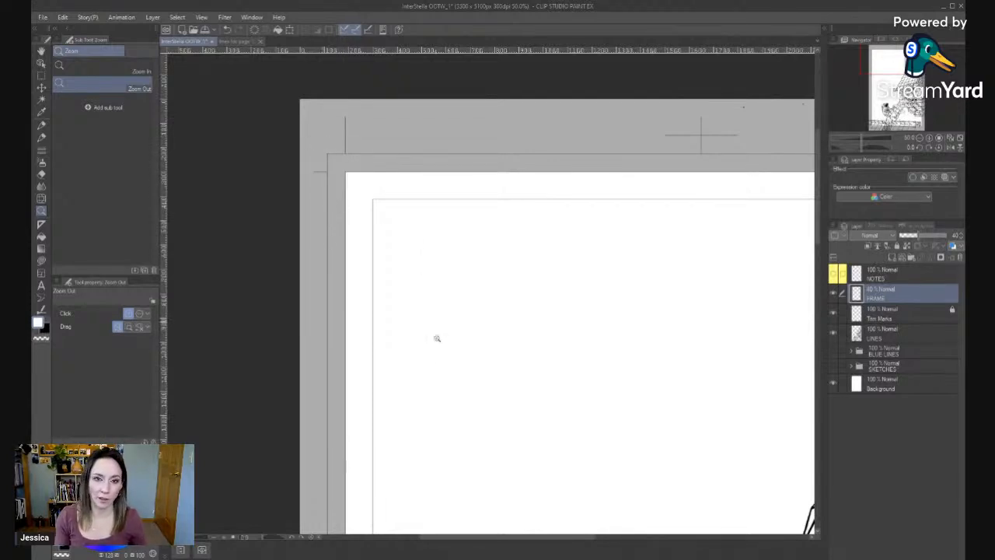
left_click(393, 400)
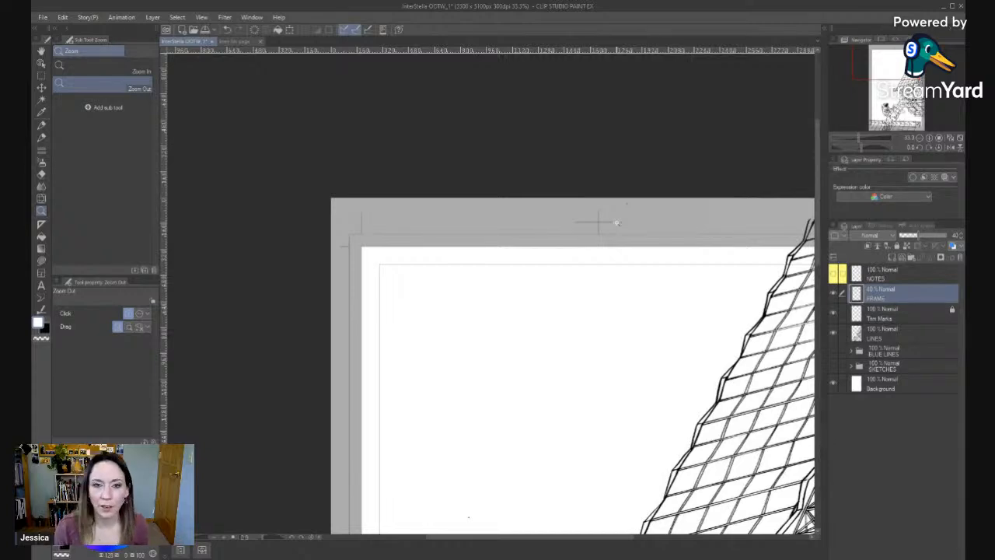
left_click_drag(676, 439, 462, 222)
left_click_drag(444, 439, 444, 274)
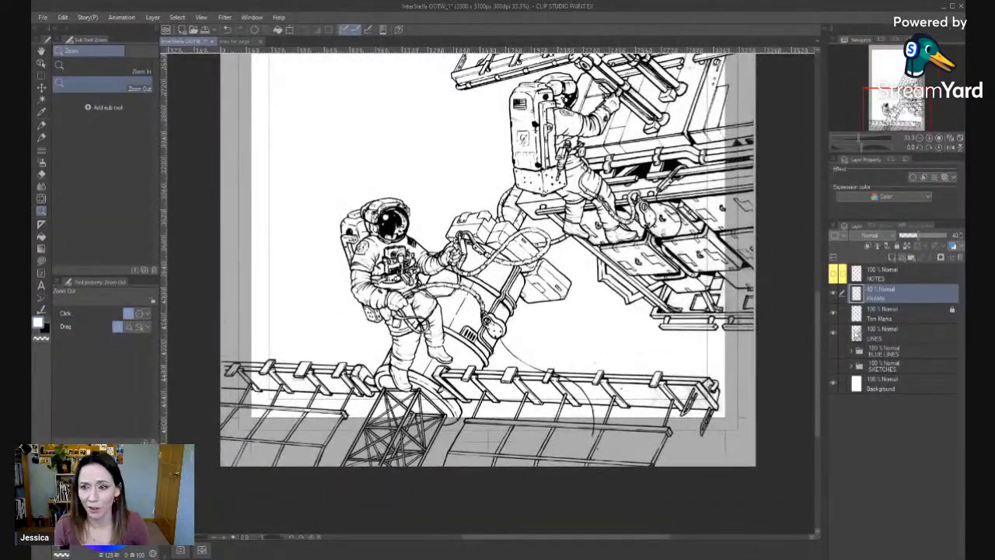
Return the FRAME layer's opacity to 100% and compare the linework with the SKETCHES folder by toggling its visibility.
left_click_drag(919, 236, 960, 240)
left_click(579, 322)
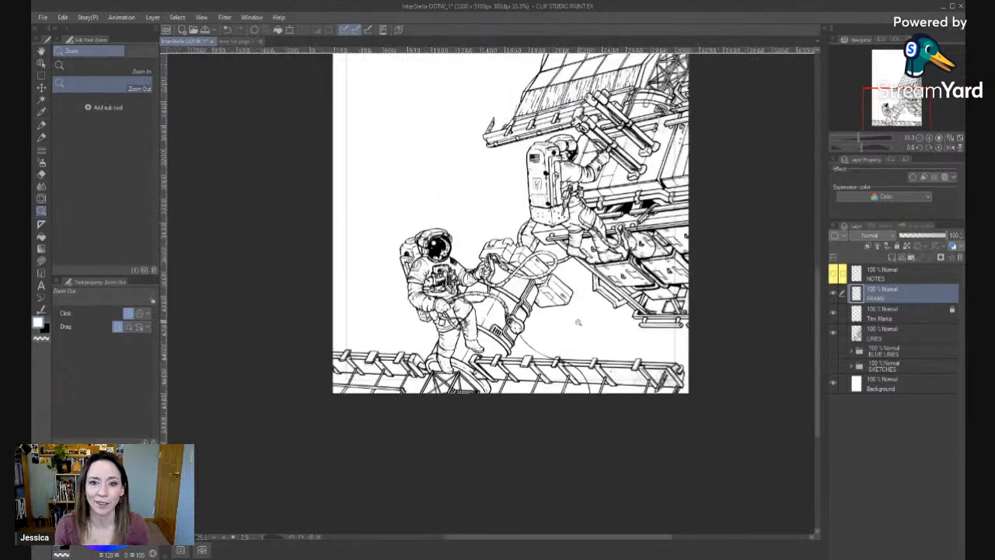
double_click(579, 321)
left_click_drag(588, 284, 569, 346)
scroll(573, 343, "up", 2)
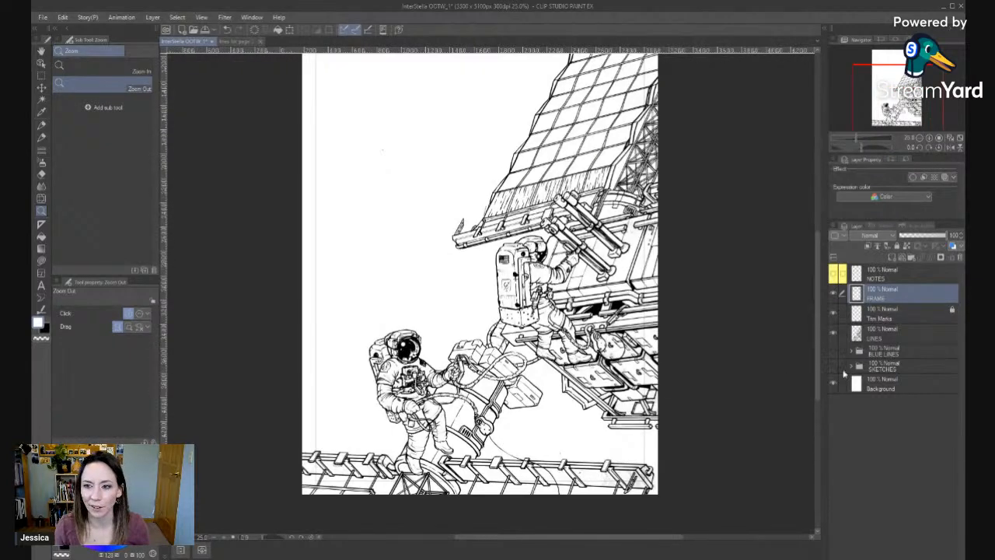
left_click(834, 366)
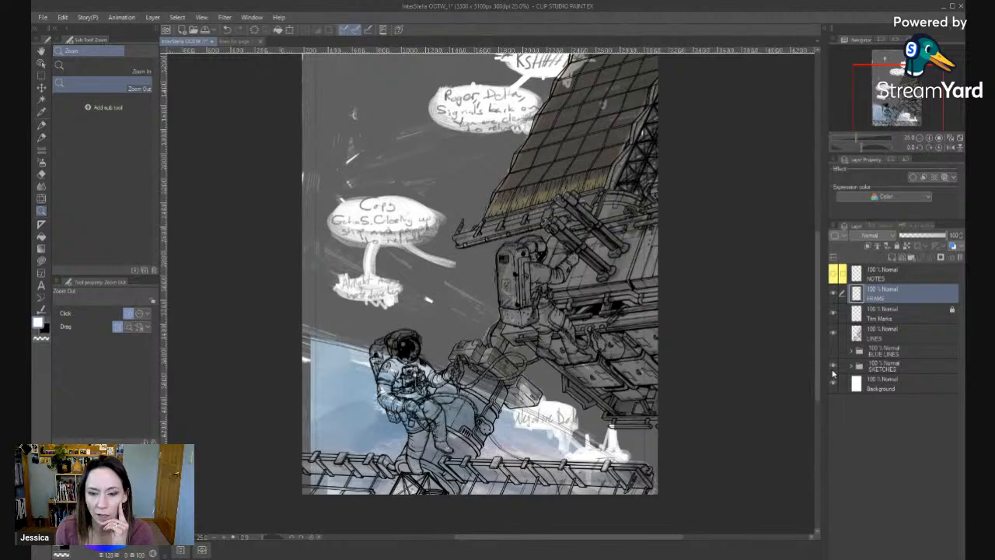
left_click(834, 365)
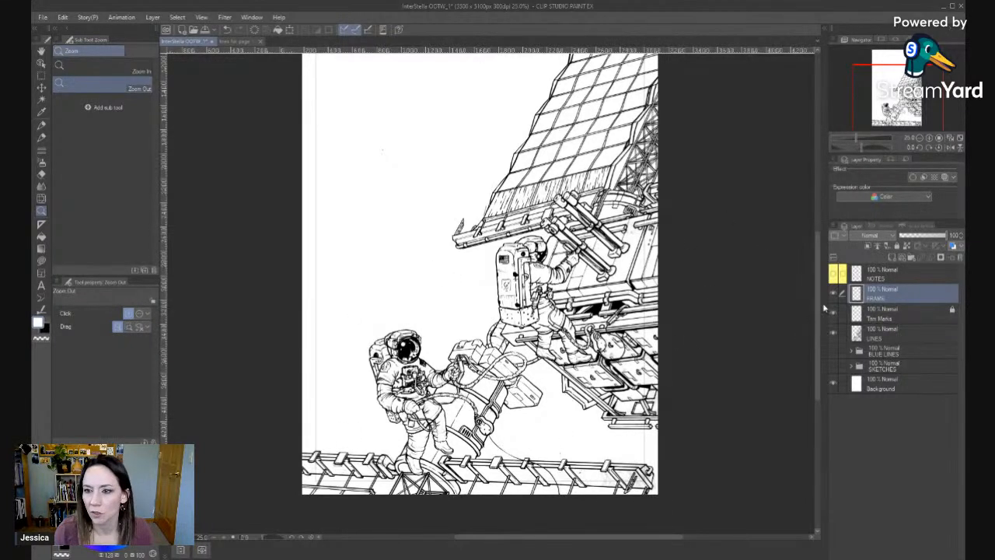
Reduce the FRAME layer's opacity to 60% so the artwork outside the trim area shows through.
scroll(724, 395, "up", 3)
left_click_drag(727, 393, 727, 387)
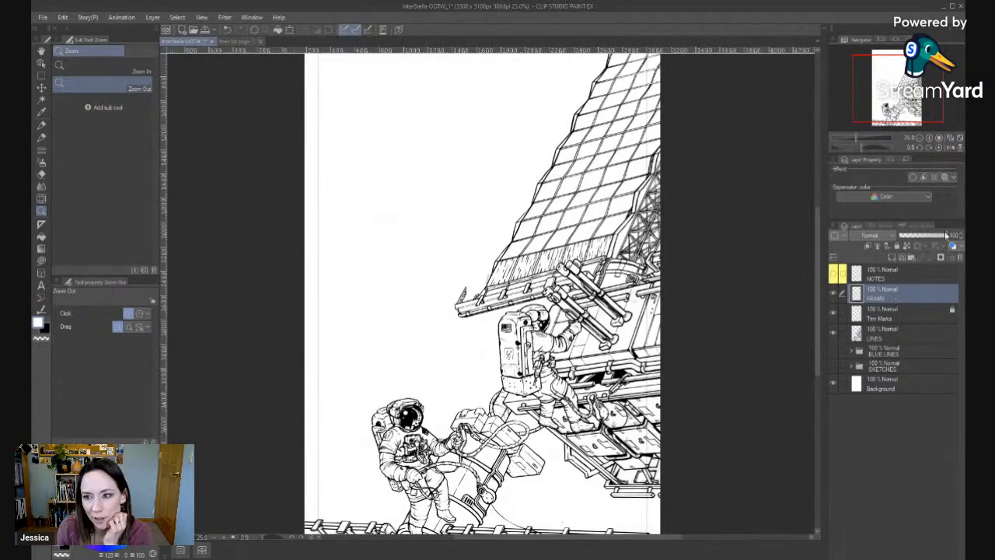
left_click_drag(943, 239, 933, 243)
Mark the LINES layer with a black palette color.
left_click(886, 334)
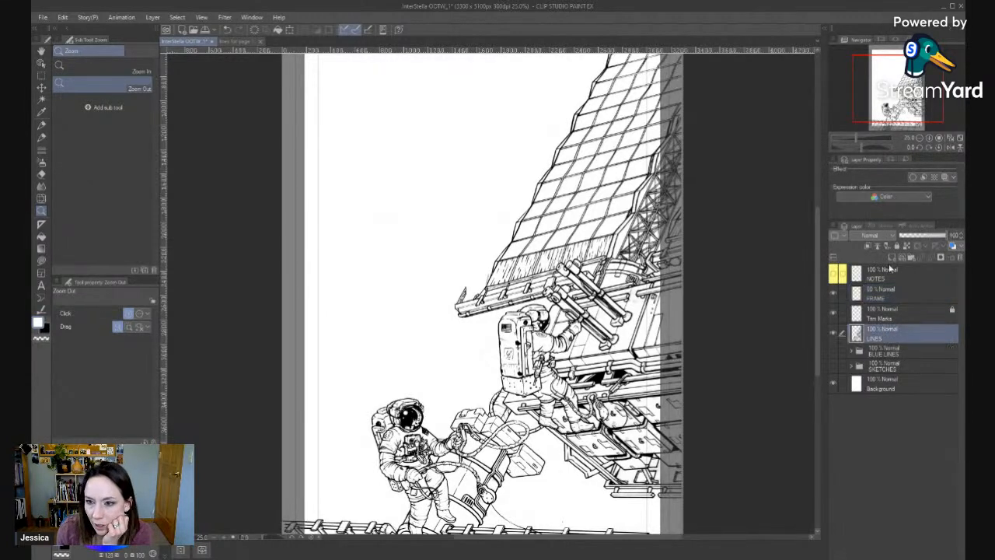
left_click(847, 241)
left_click(855, 321)
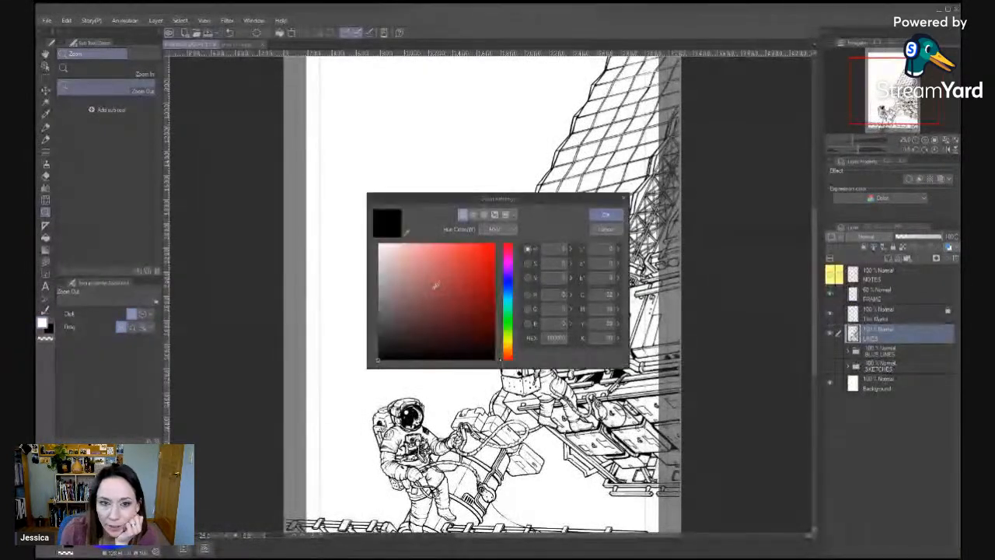
left_click(606, 215)
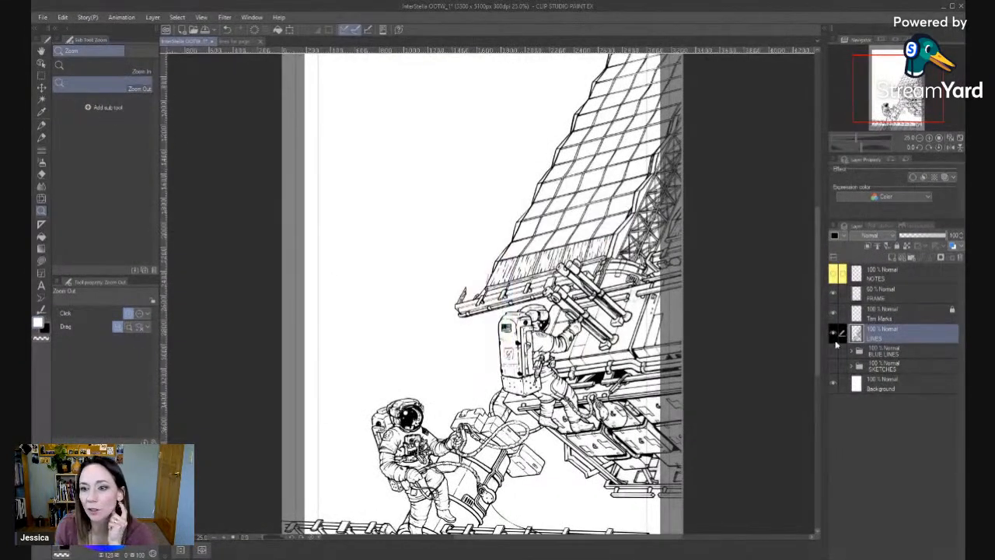
Add a new layer named FLATS between LINES and the BLUE LINES folder, and mark it with a red palette color.
left_click(891, 355)
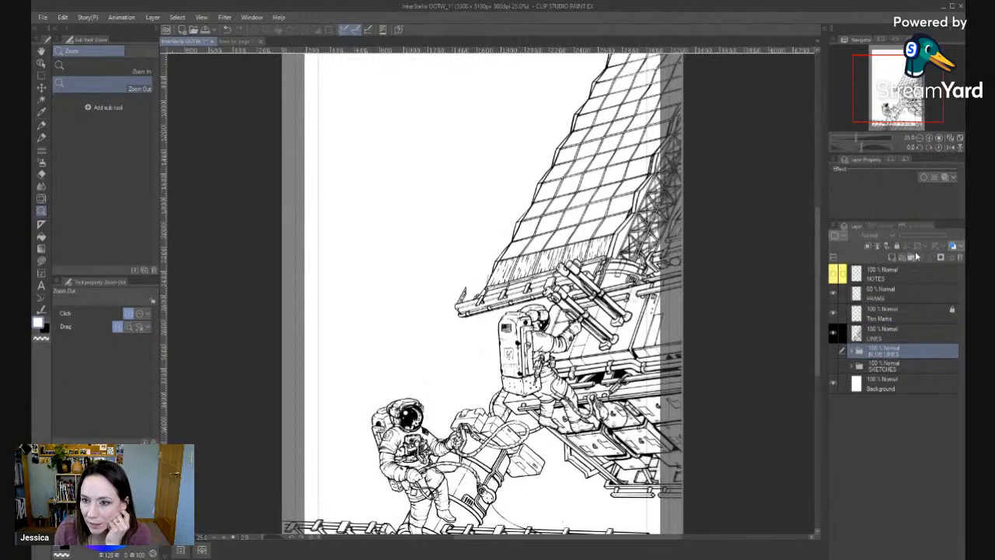
left_click(893, 259)
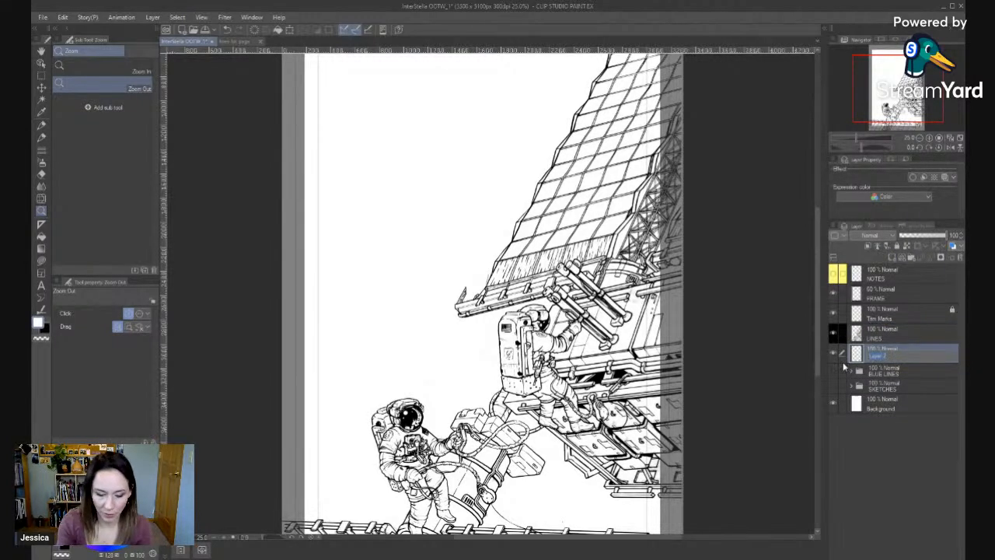
type("FLATS")
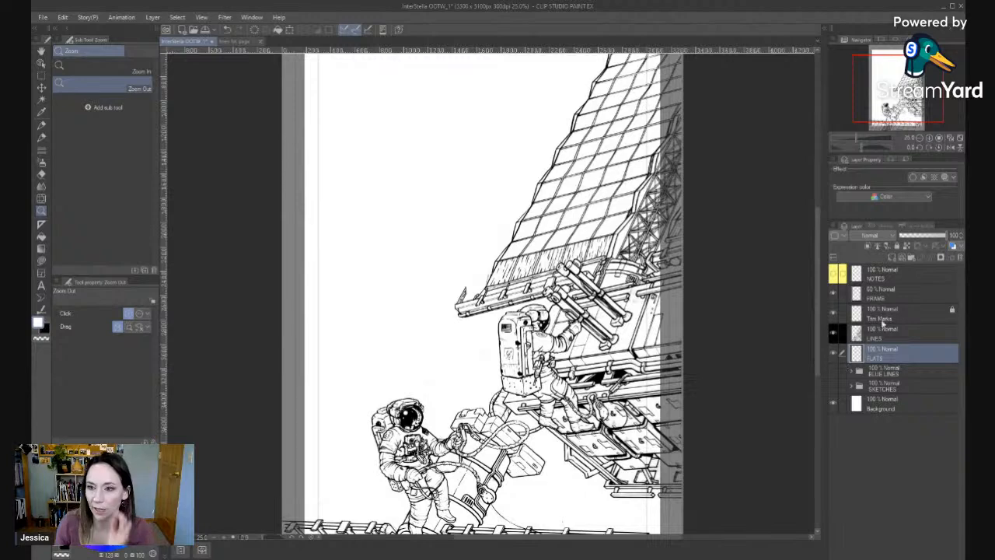
left_click(844, 236)
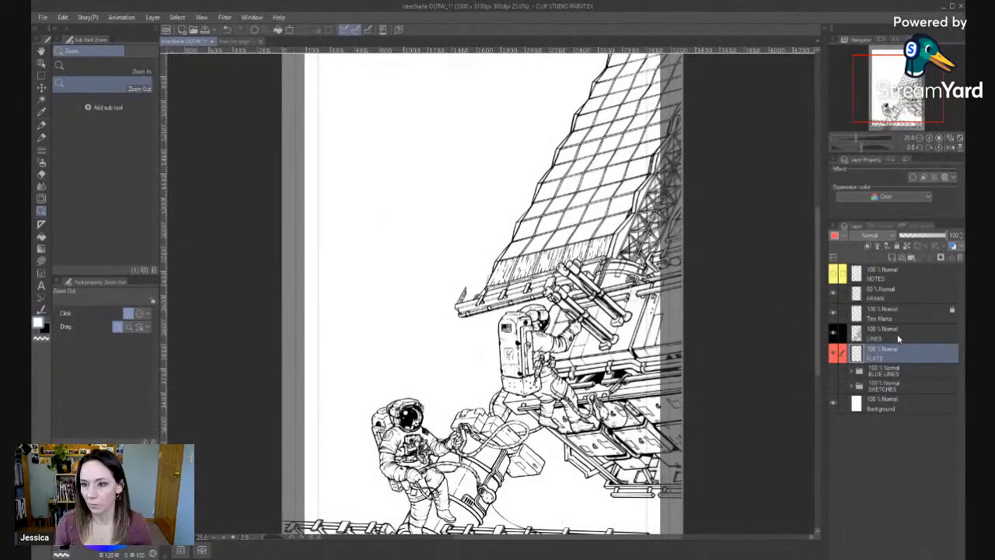
Duplicate the LINES layer and keep the copy hidden directly above the Background layer.
left_click(876, 333)
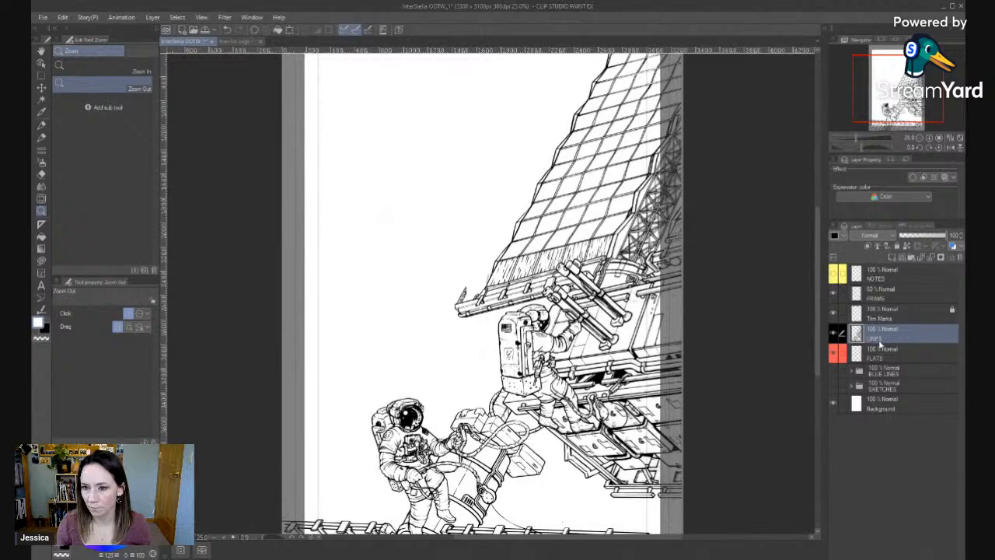
left_click_drag(881, 344, 884, 359)
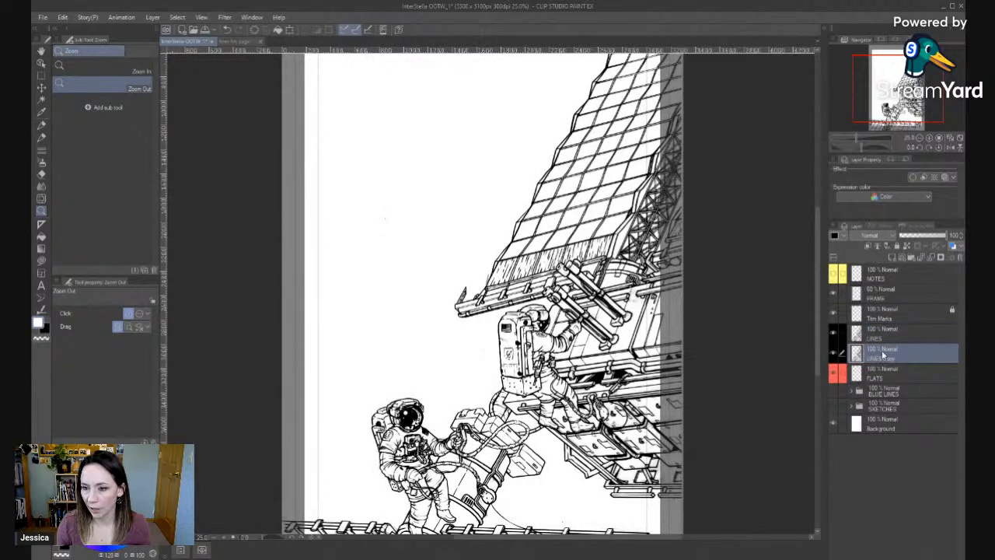
key("ctrl+z")
key("ctrl+z")
left_click_drag(883, 355, 861, 421)
left_click(834, 404)
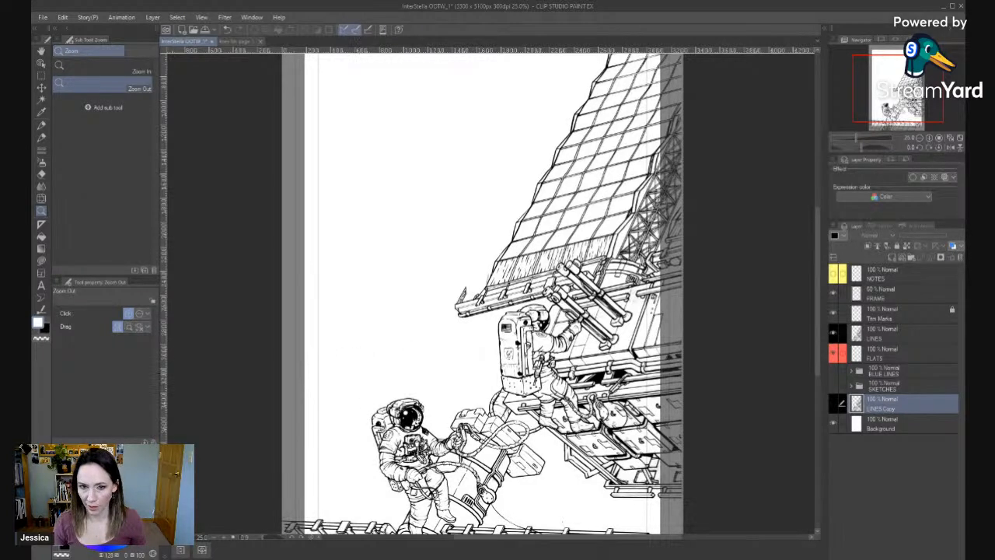
Make the original LINES layer the active layer again.
left_click_drag(540, 441, 573, 357)
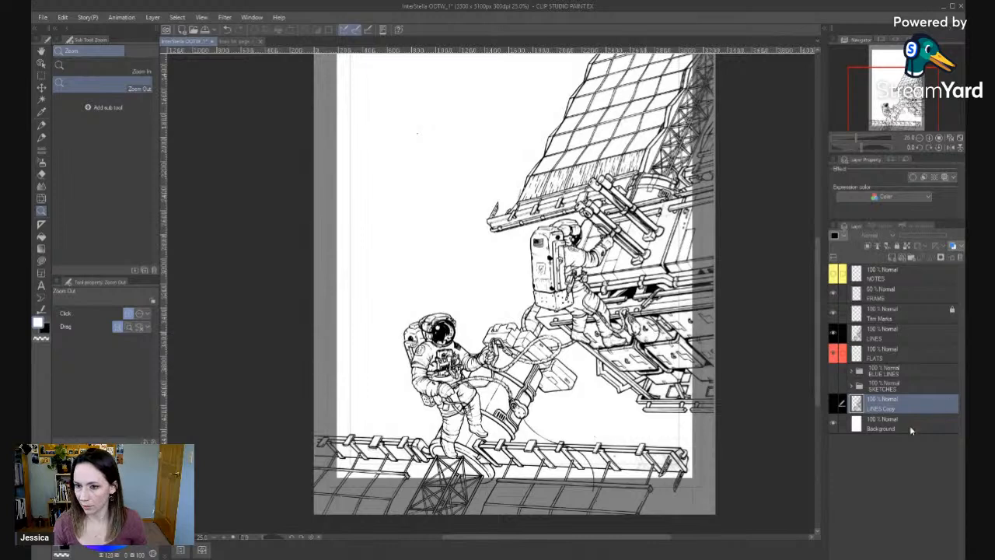
left_click(878, 335)
left_click_drag(536, 414, 573, 311)
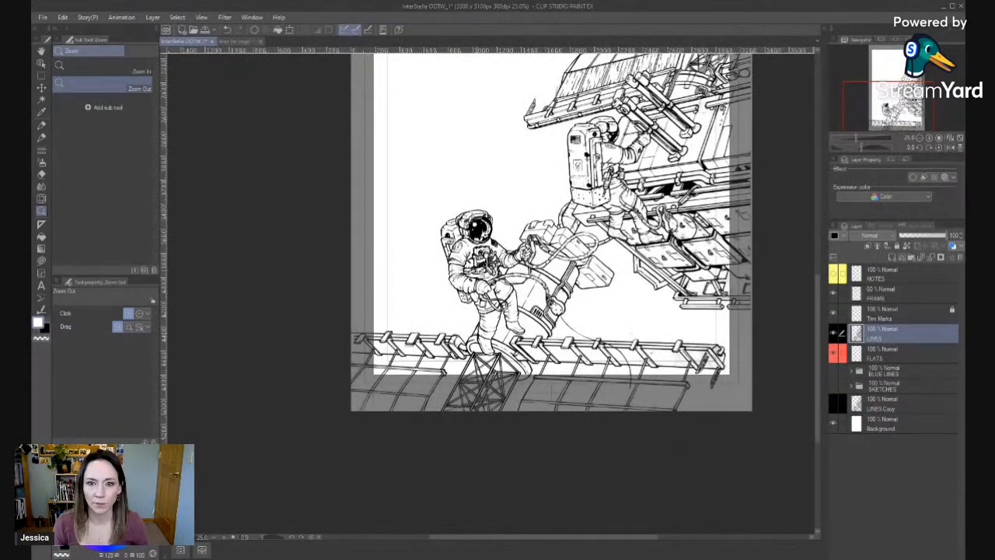
Hide the FRAME layer so the lower linework shows without the grey border.
left_click(507, 369)
left_click(508, 368)
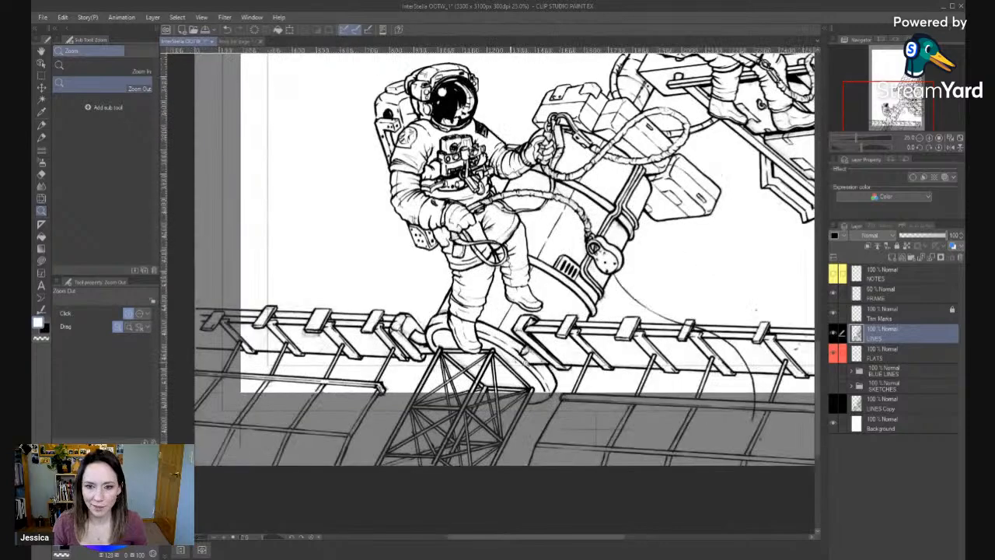
left_click(530, 365)
left_click_drag(736, 374, 730, 369)
left_click(833, 294)
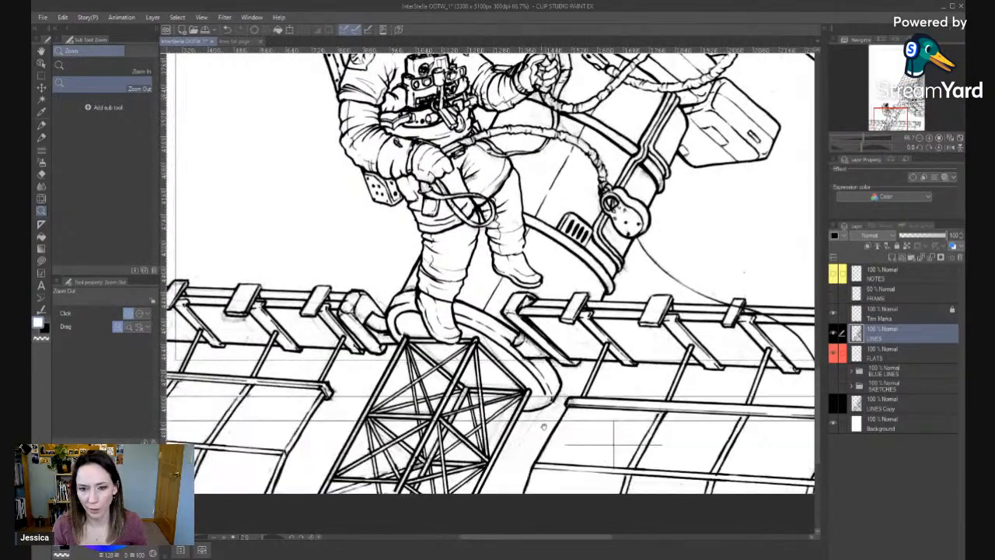
left_click_drag(539, 427, 562, 349)
key("e")
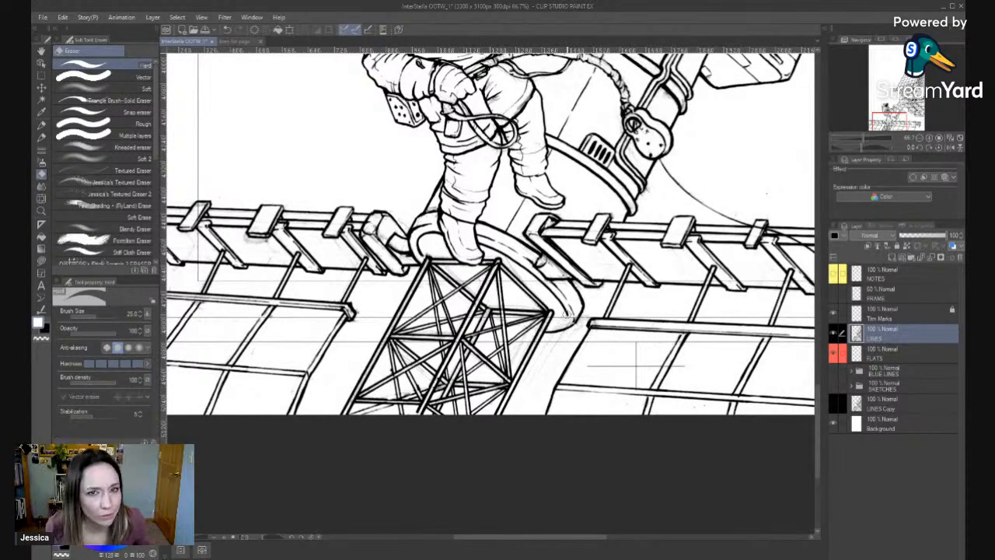
Examine the linework and blank areas across the page for stray specks, smudges and scan dirt.
left_click_drag(394, 267, 168, 276)
left_click_drag(661, 263, 419, 283)
mouse_move(253, 246)
left_mouse_down()
mouse_move(263, 455)
mouse_move(258, 445)
left_mouse_up()
key("alt+space")
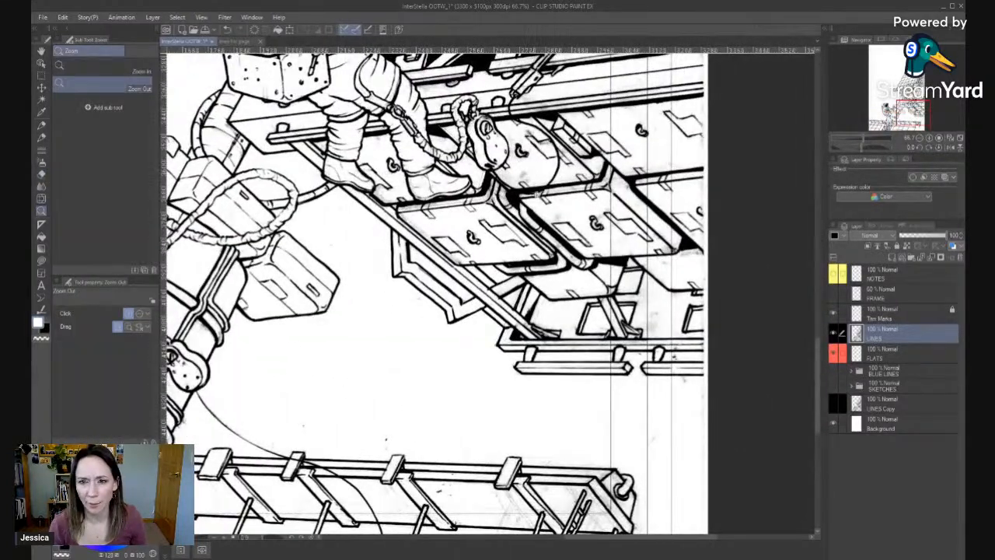
left_click_drag(537, 422, 530, 258)
left_click(530, 367)
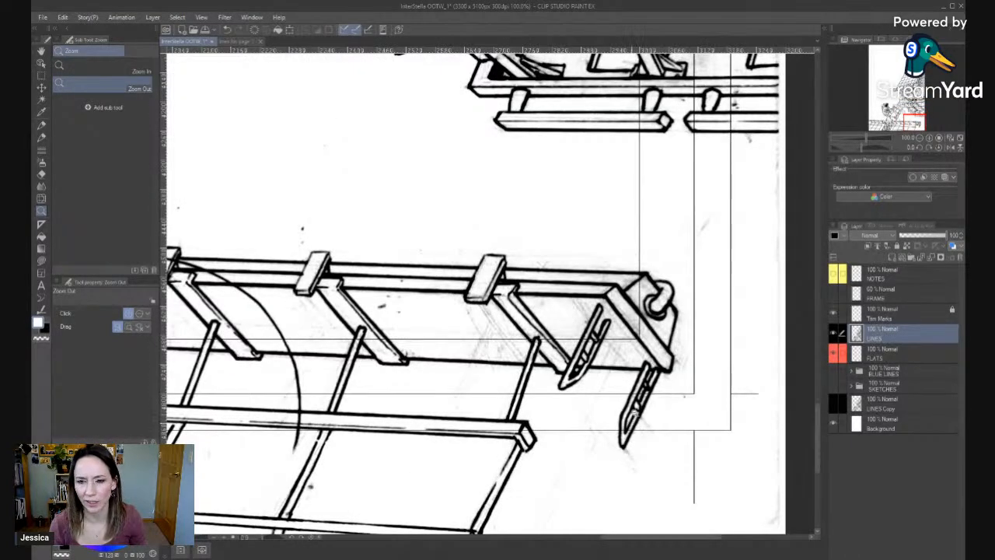
left_click(636, 407)
left_click_drag(497, 214, 634, 408)
left_click_drag(567, 248, 633, 406)
left_click_drag(598, 324, 535, 420)
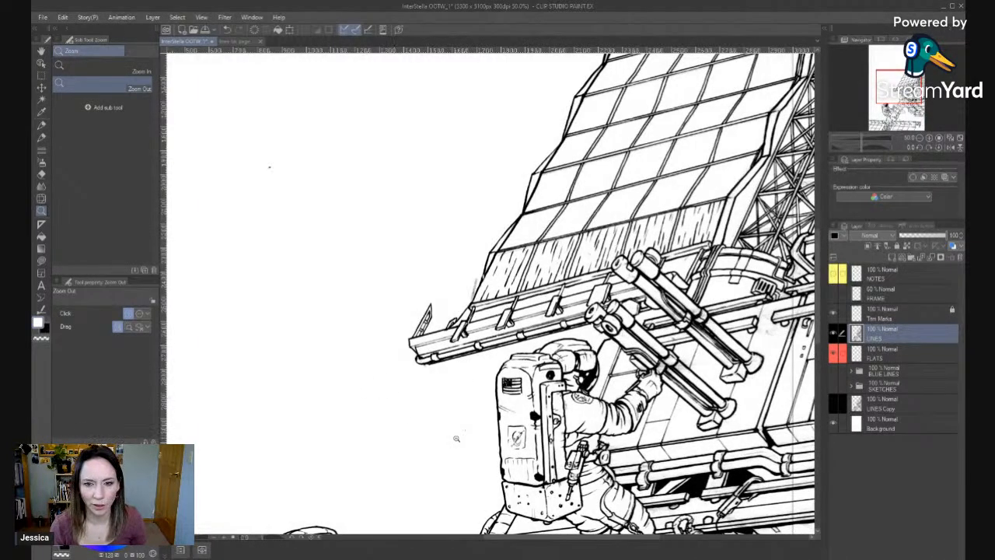
left_click(491, 365)
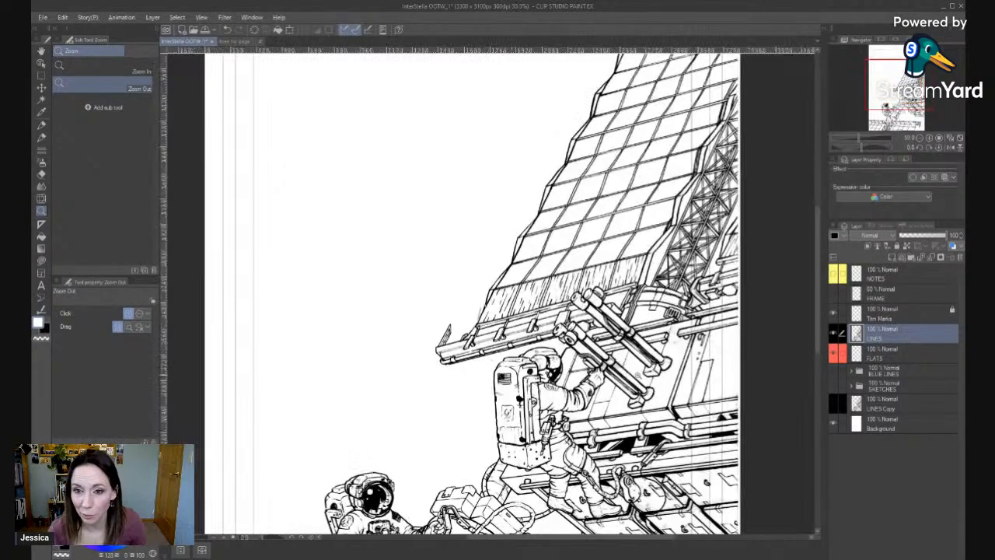
left_click_drag(340, 294, 331, 325)
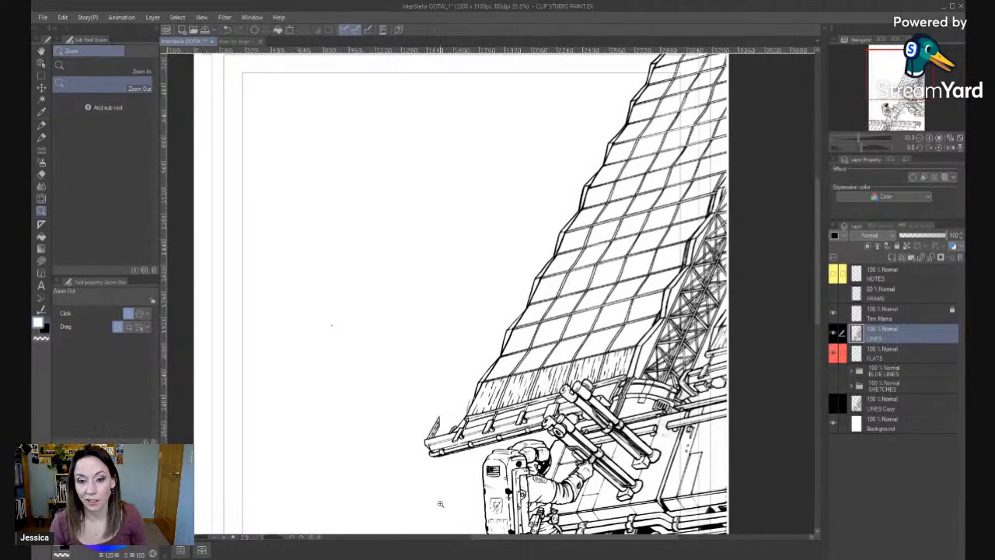
left_click_drag(322, 506, 355, 384)
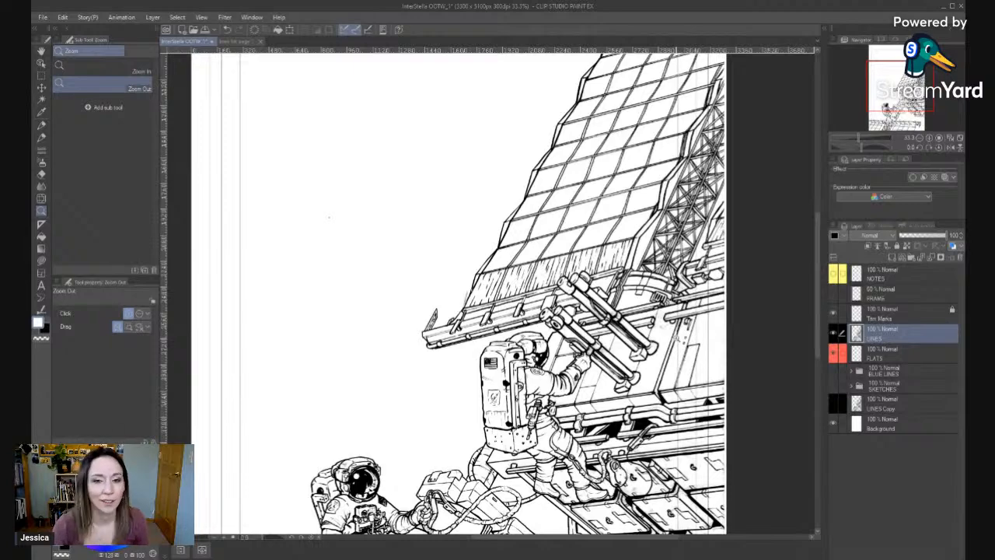
Lasso the stray speck in the blank sky beside the upper solar panel, delete it and clear the selection.
mouse_move(371, 349)
left_mouse_down()
mouse_move(413, 448)
mouse_move(397, 545)
mouse_move(456, 429)
left_mouse_up()
key("m")
scroll(434, 290, "up", 2)
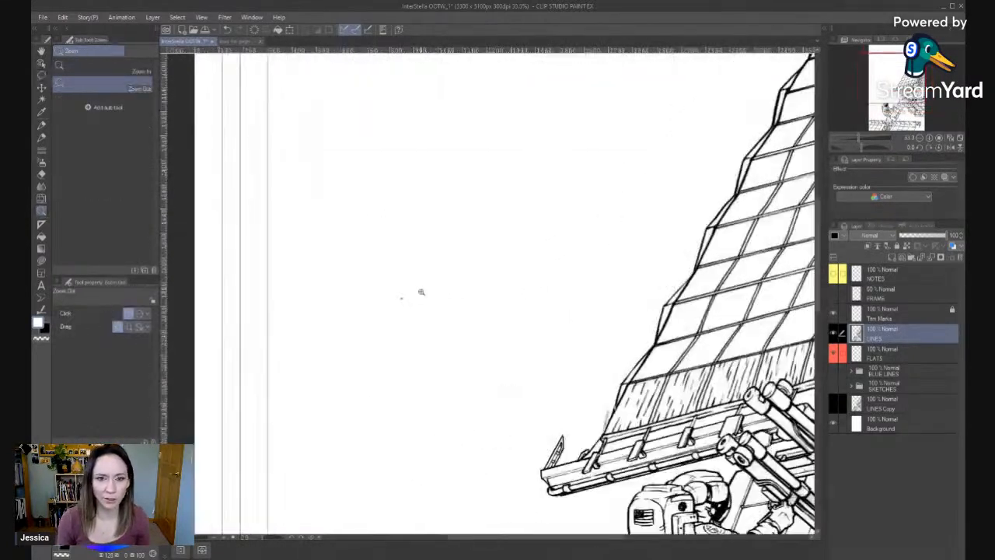
left_click_drag(438, 278, 500, 303)
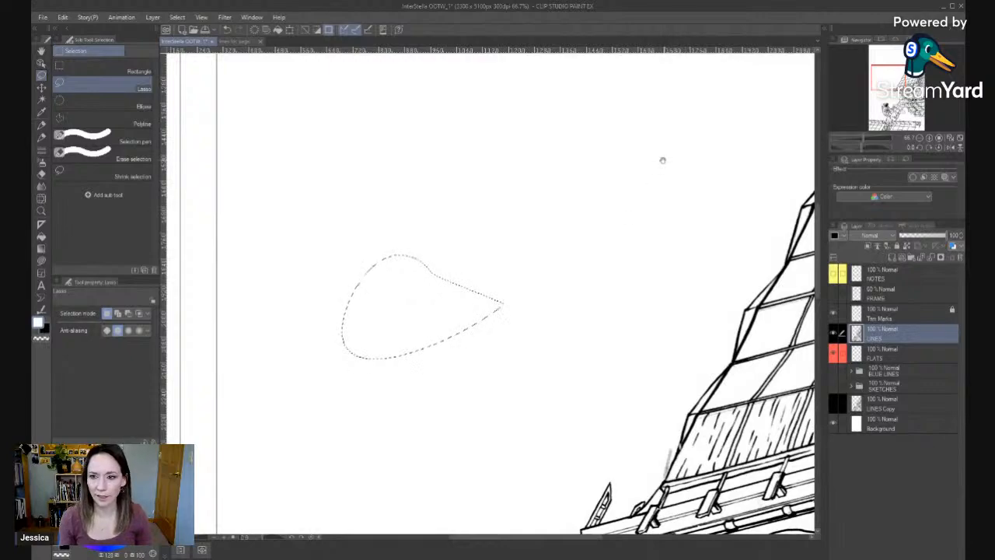
left_click_drag(662, 160, 514, 477)
left_click_drag(690, 169, 559, 354)
left_click_drag(567, 152, 605, 230)
key("Delete")
key("ctrl+d")
Lasso and clear the stray specks in the blank area above the lower railing, starting at the page's left edge.
left_click_drag(474, 366, 498, 164)
key("alt+space")
left_click(590, 385)
left_click(589, 385)
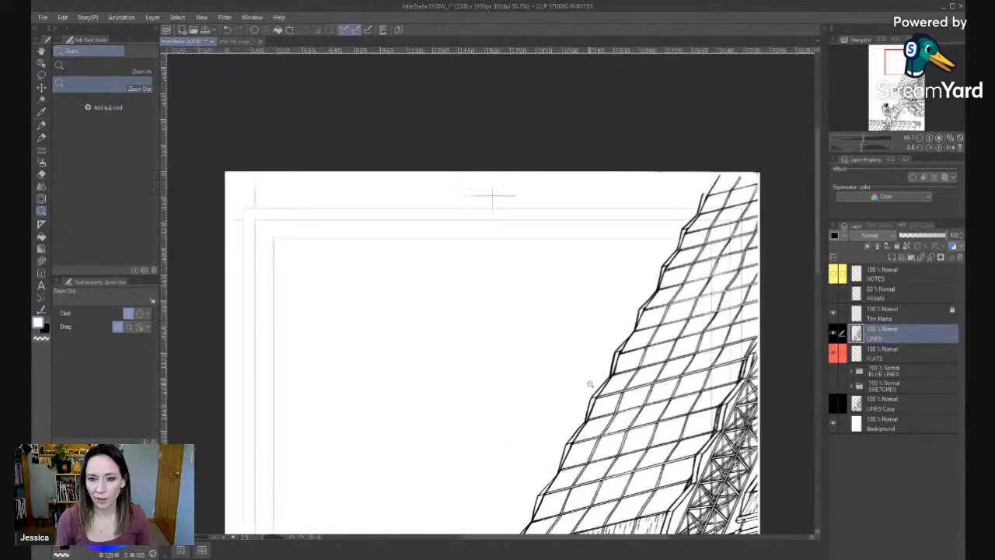
left_click(590, 385)
left_click_drag(536, 463, 573, 220)
left_click_drag(544, 385, 546, 277)
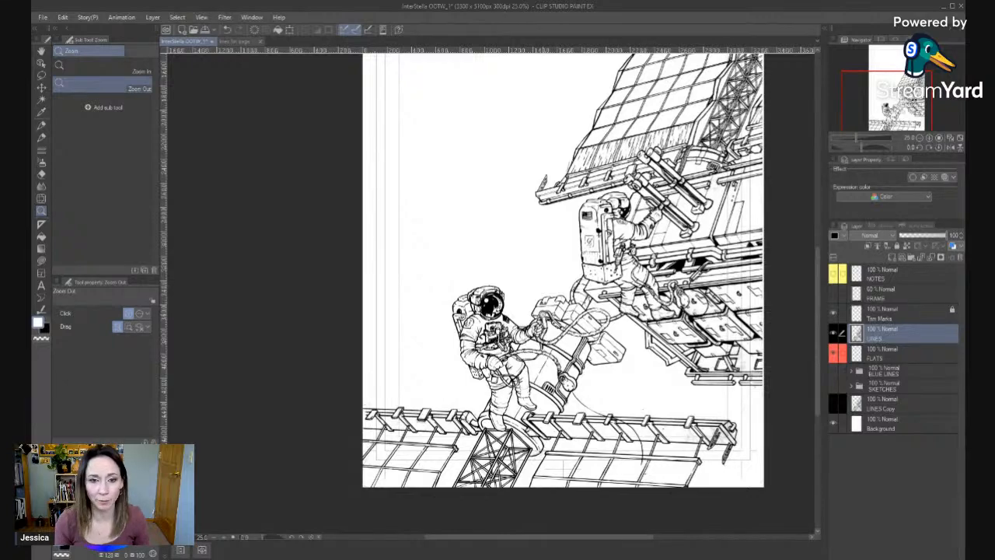
scroll(371, 370, "up", 3)
left_click_drag(394, 374, 489, 240)
scroll(485, 236, "up", 1)
key("m")
mouse_move(471, 187)
left_mouse_down()
mouse_move(379, 322)
mouse_move(427, 306)
left_mouse_up()
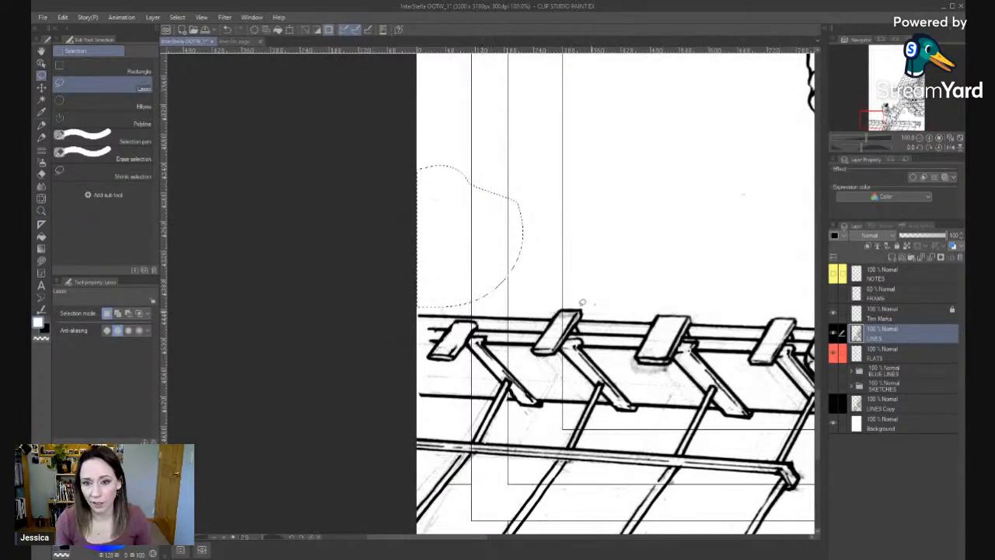
left_click(604, 308)
mouse_move(721, 236)
left_mouse_down()
mouse_move(638, 262)
mouse_move(502, 366)
left_mouse_up()
left_click_drag(560, 305, 585, 306)
left_click_drag(459, 142, 652, 456)
Check the blank space around the astronauts and up to the solar panel for remaining specks.
key("alt+space")
left_click(602, 370)
left_click_drag(602, 370, 489, 344)
mouse_move(407, 435)
left_mouse_down()
mouse_move(555, 309)
mouse_move(350, 482)
mouse_move(429, 484)
left_mouse_up()
left_click_drag(631, 129, 470, 172)
mouse_move(645, 300)
left_mouse_down()
mouse_move(585, 297)
mouse_move(658, 381)
left_mouse_up()
left_click_drag(486, 167, 505, 446)
Erase the grey smudge beside the solar panel's lower outer edge with the Kneaded eraser at size 17.
key("ctrl+space")
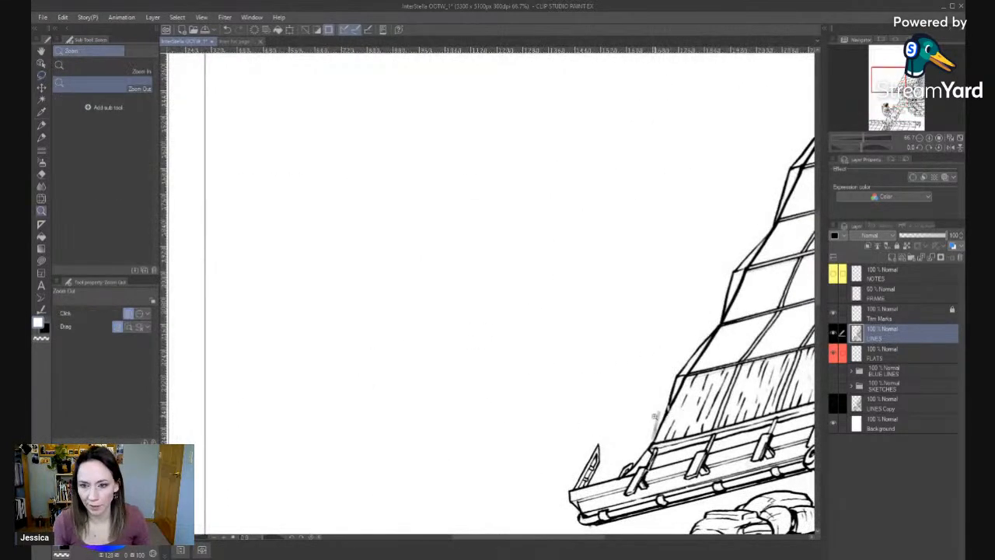
left_click(652, 418)
key("e")
left_click_drag(613, 424, 496, 320)
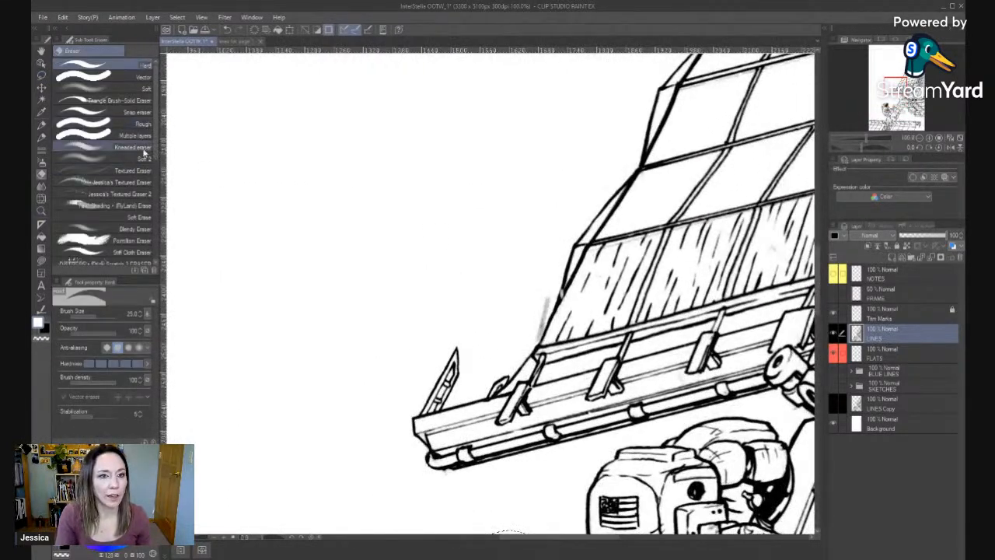
left_click(101, 147)
key("bracketright")
key("m")
left_click(582, 302)
key("e")
mouse_move(542, 322)
left_mouse_down()
mouse_move(551, 296)
mouse_move(533, 344)
mouse_move(548, 299)
mouse_move(530, 337)
left_mouse_up()
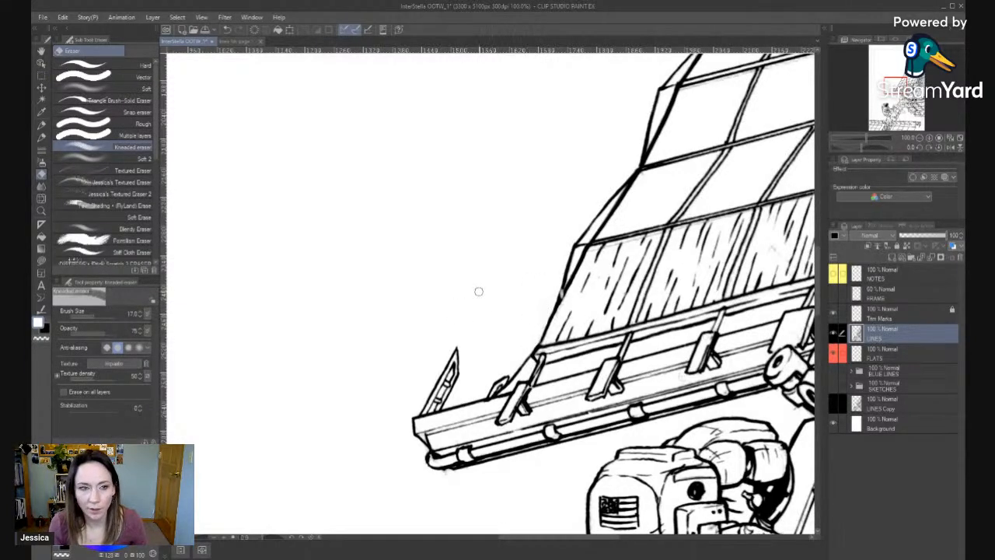
Set the Kneaded eraser's opacity to 100 and hide the Trim Marks layer for cleaning the solar panel's upper end.
left_click_drag(109, 336, 133, 333)
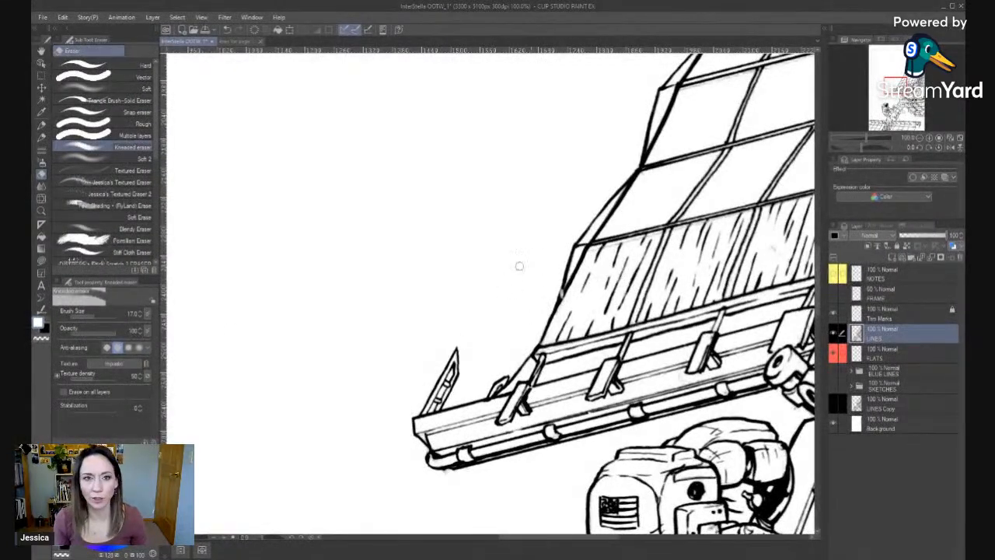
left_click_drag(472, 151, 334, 500)
left_click_drag(610, 133, 386, 502)
left_click_drag(685, 273, 460, 558)
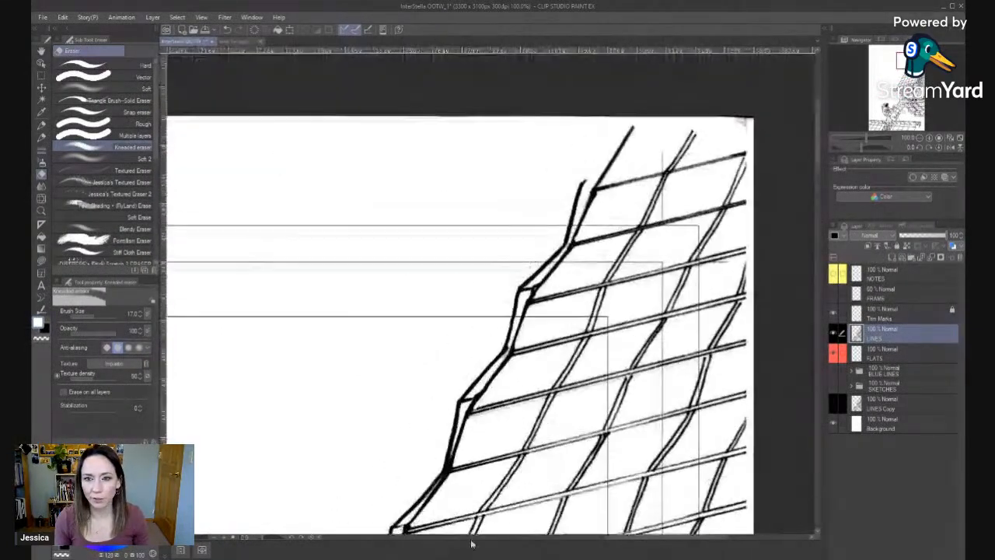
left_click_drag(542, 368, 678, 360)
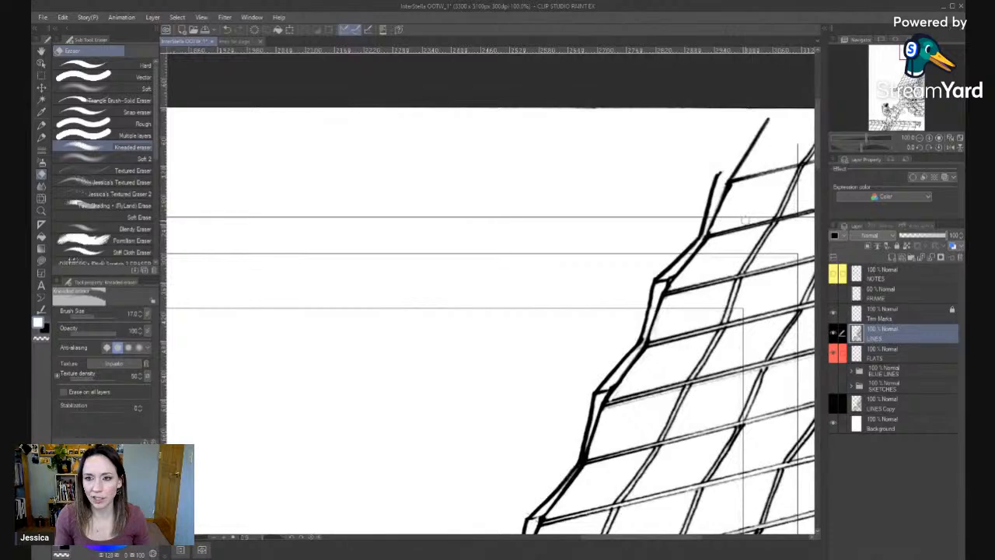
left_click_drag(721, 226, 455, 203)
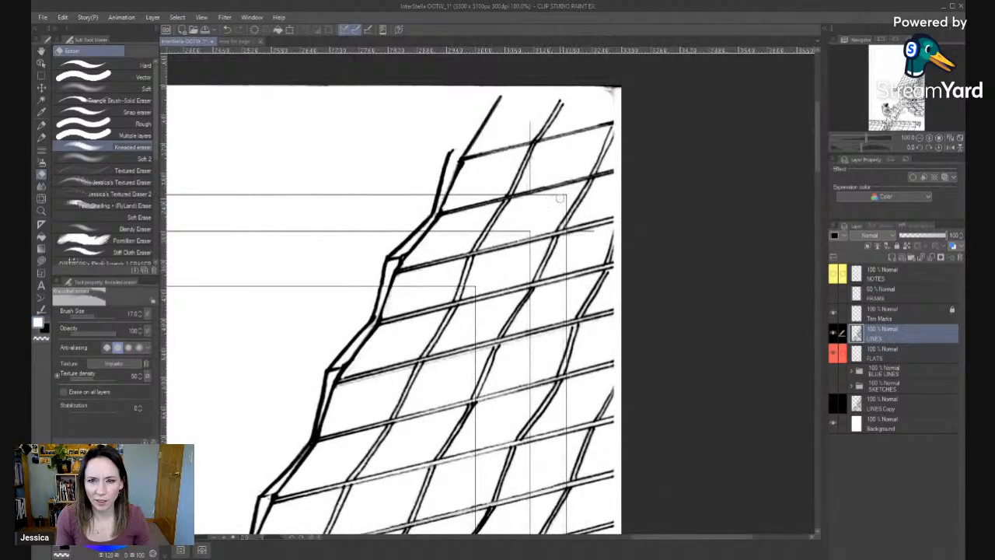
left_click(836, 314)
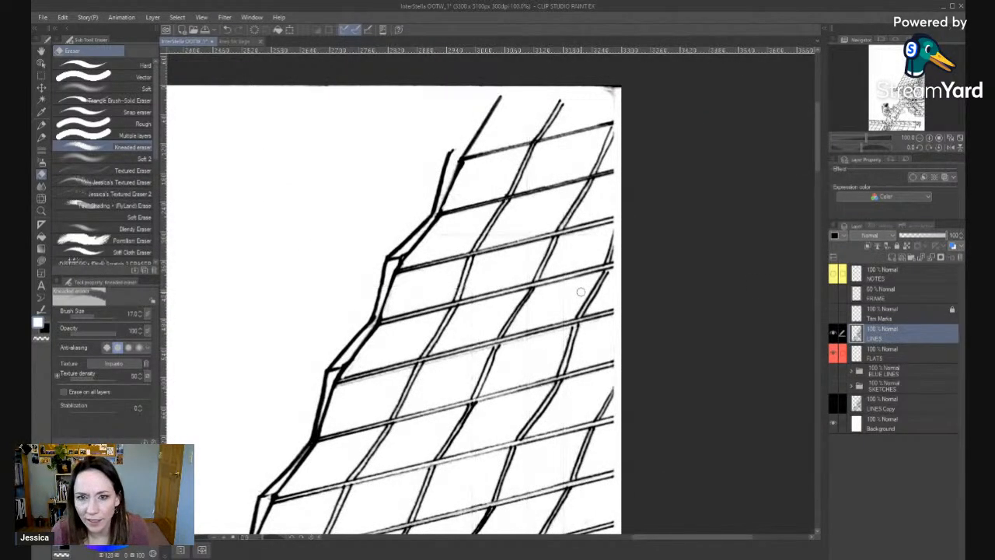
Erase the faint smudges between the solar panel's upper grid lines, reducing the Kneaded eraser to size 15.
left_click_drag(502, 270, 556, 218)
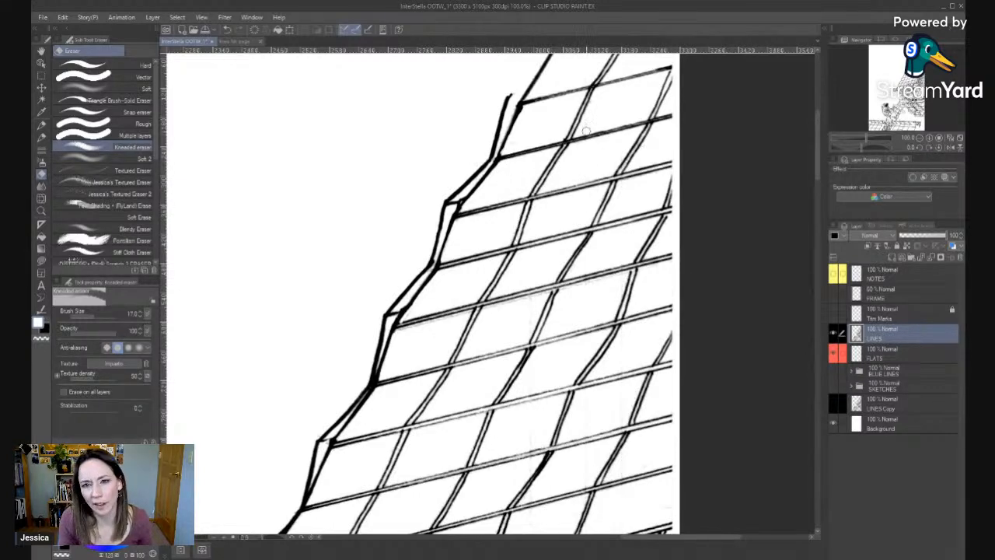
left_click_drag(555, 350, 538, 229)
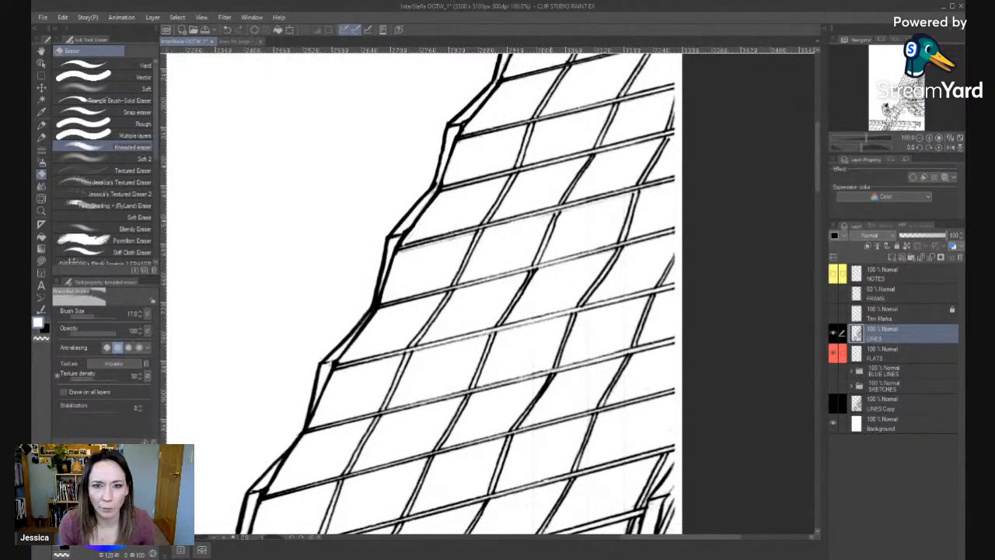
key("bracketleft")
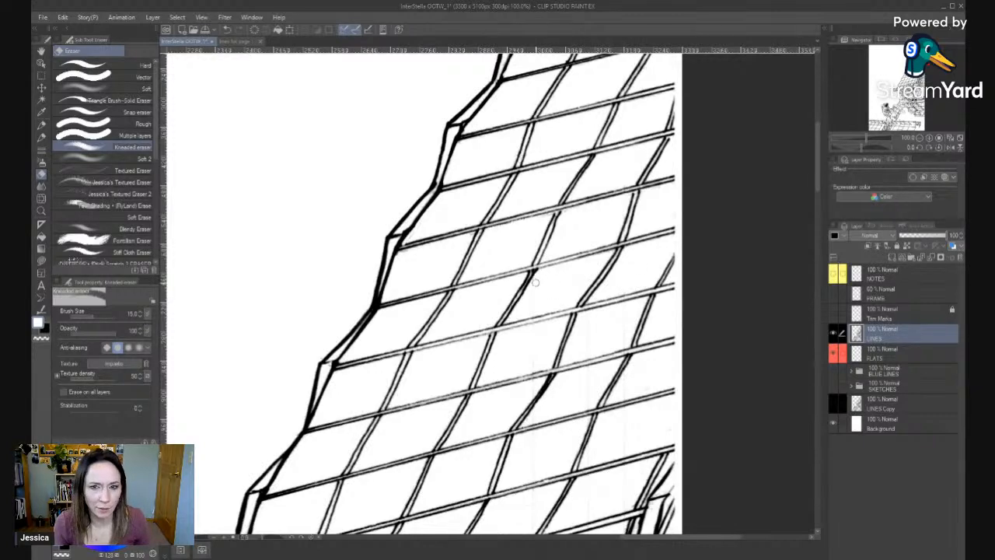
left_click_drag(529, 337, 529, 253)
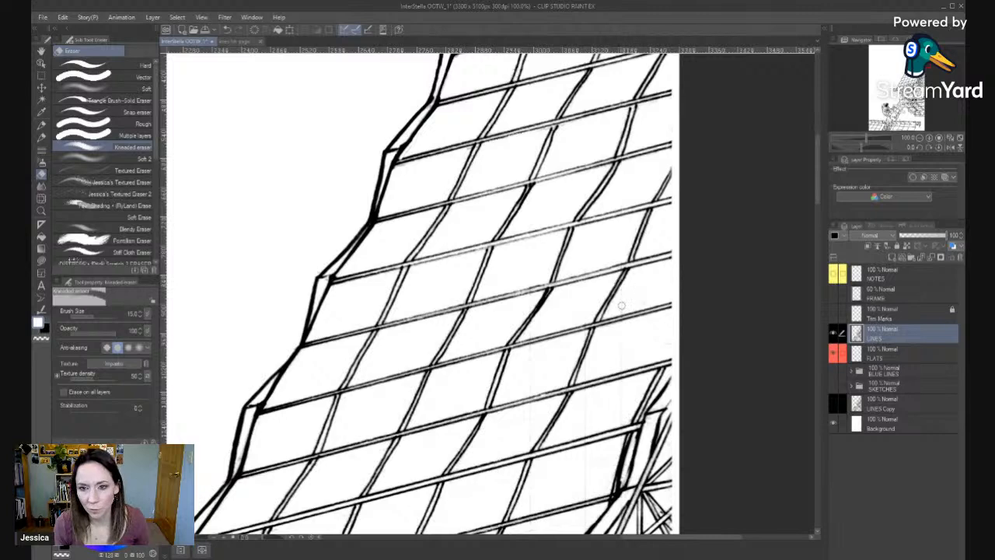
mouse_move(638, 298)
left_mouse_down()
mouse_move(638, 267)
mouse_move(656, 236)
left_mouse_up()
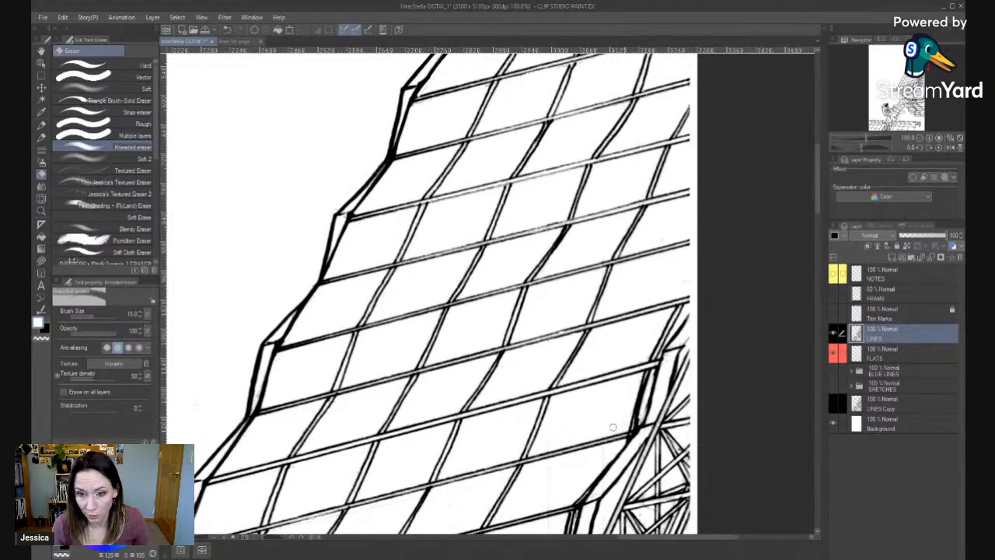
left_click_drag(577, 391, 670, 247)
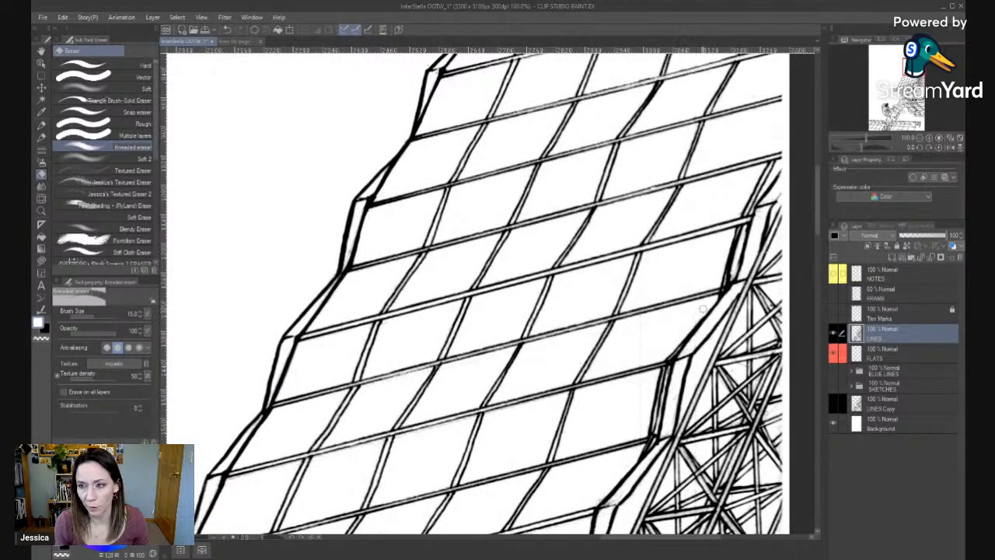
Clean the grey ghosting along the grid lines in the middle of the solar panel with the size 15 Kneaded eraser.
scroll(622, 354, "up", 2)
key("bracketright")
key("bracketright")
key("bracketleft")
key("bracketleft")
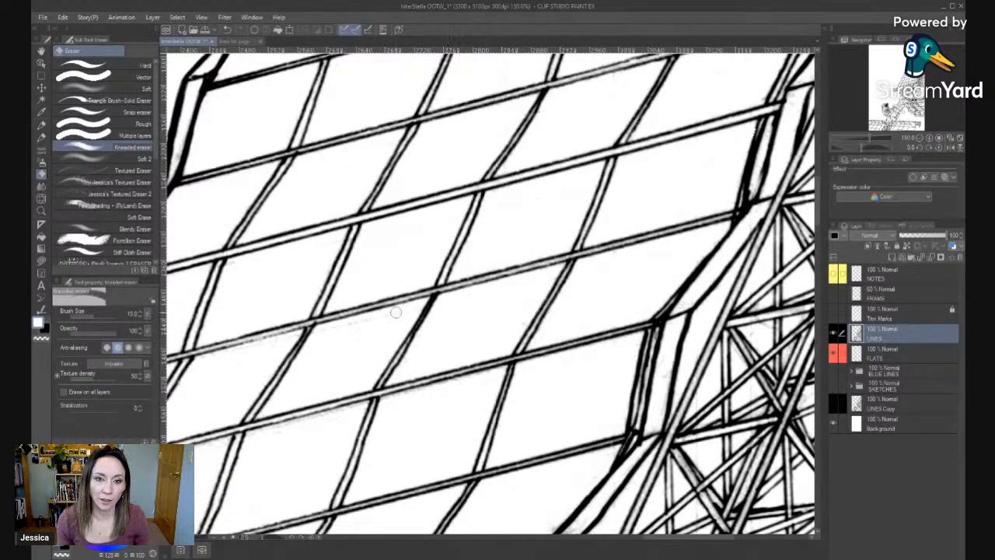
left_click_drag(304, 339, 463, 264)
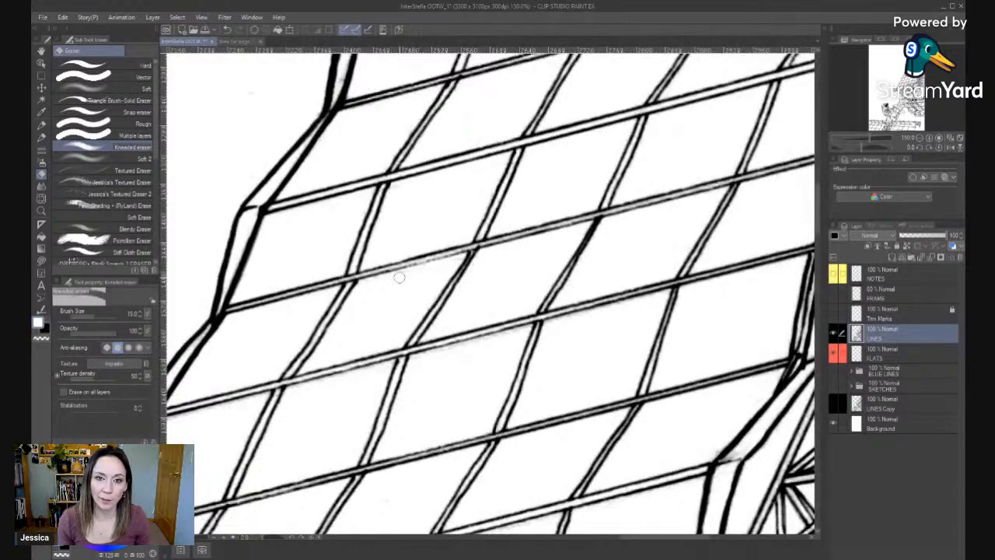
left_click_drag(530, 374, 554, 260)
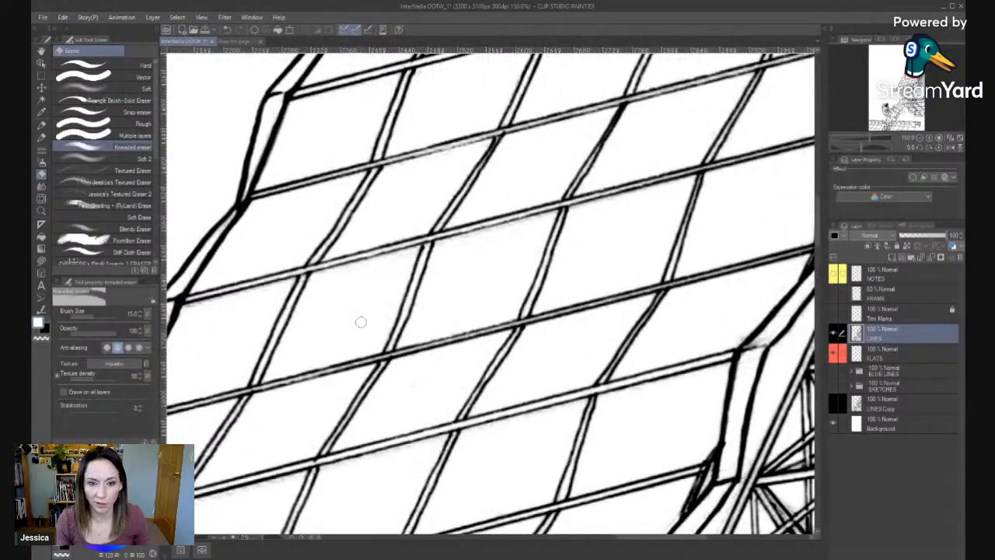
mouse_move(504, 388)
left_mouse_down()
mouse_move(487, 360)
mouse_move(343, 379)
left_mouse_up()
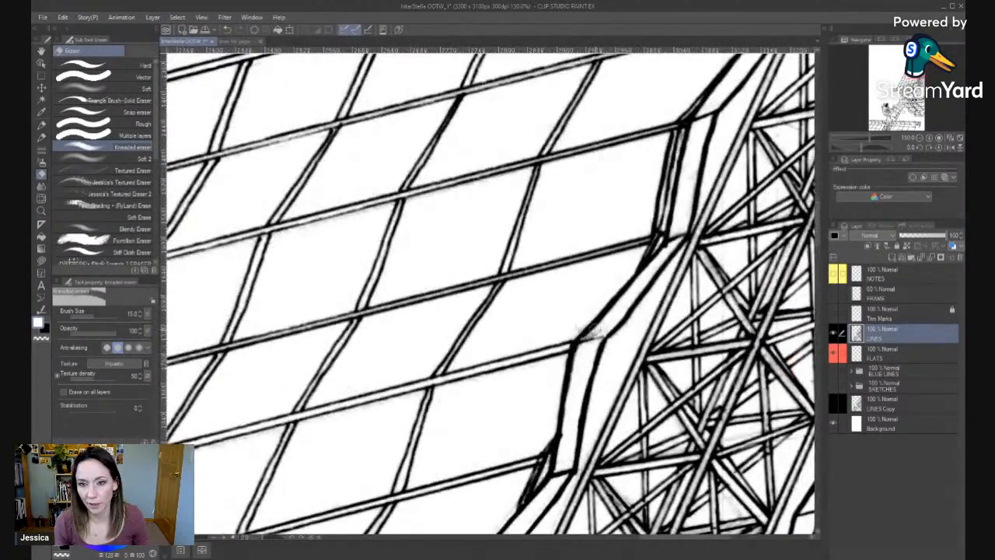
Erase the grey smudges between the truss beams beside the solar panel, reducing the Kneaded eraser to size 8.
left_click(583, 361, "alt")
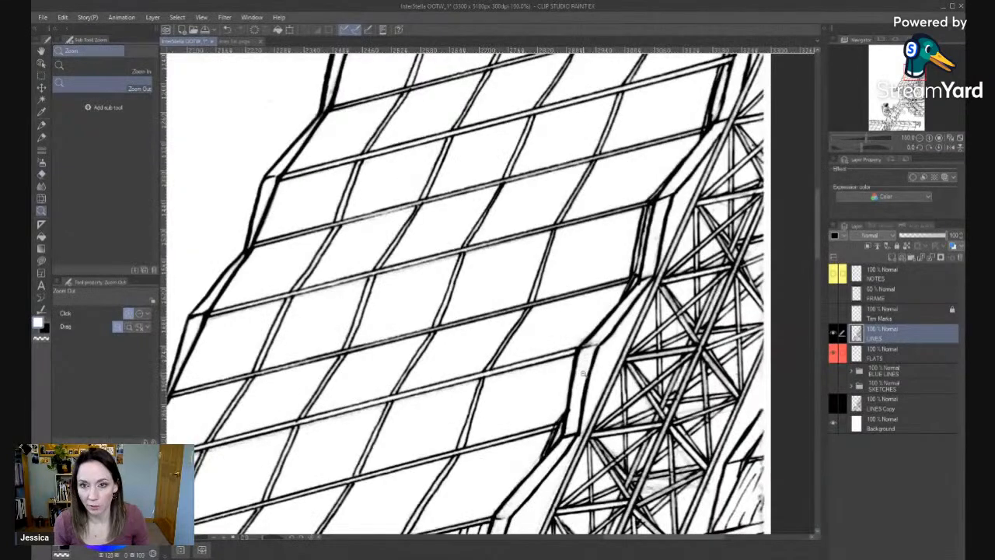
left_click_drag(596, 420, 515, 425)
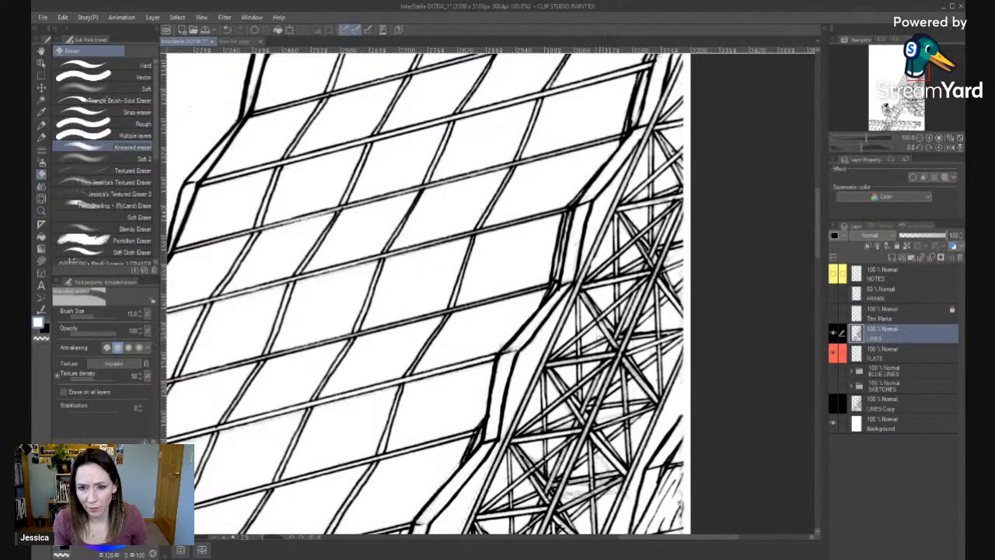
key("bracketleft")
key("bracketleft")
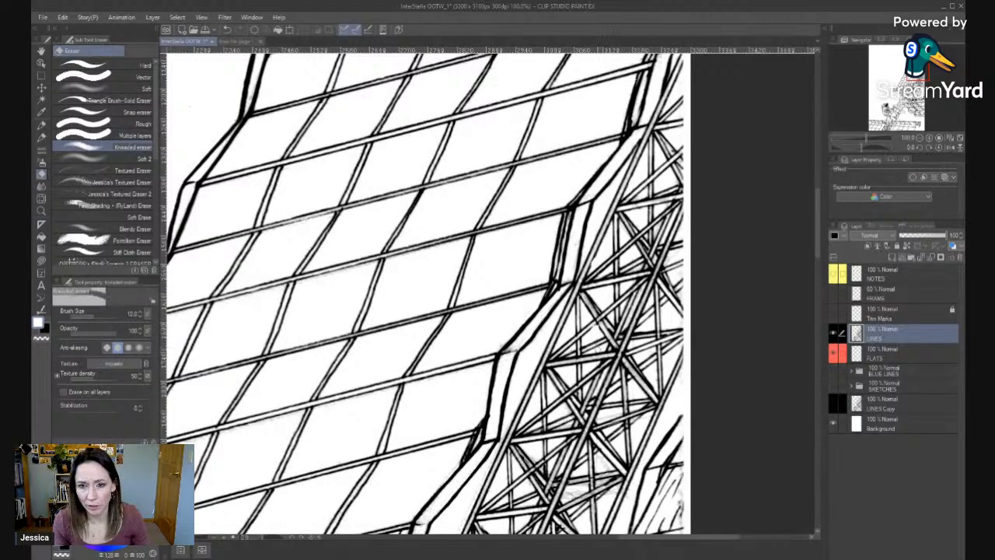
left_click_drag(604, 388, 577, 263)
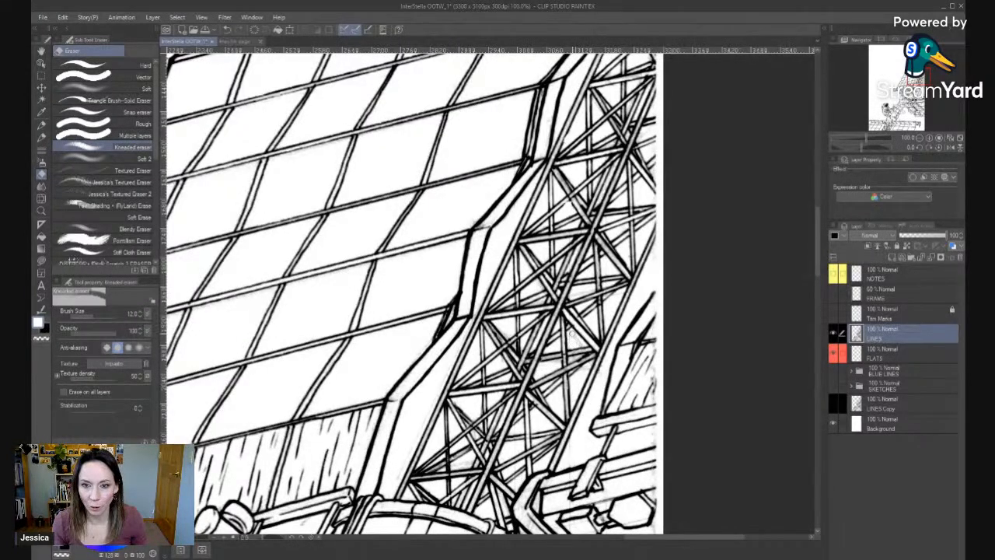
left_click_drag(569, 334, 573, 347)
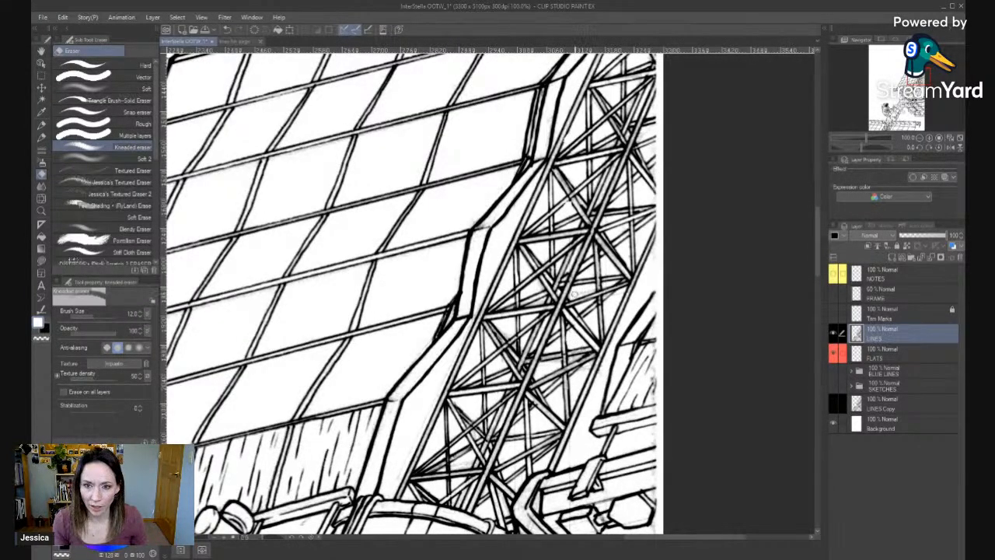
key("[")
key("[")
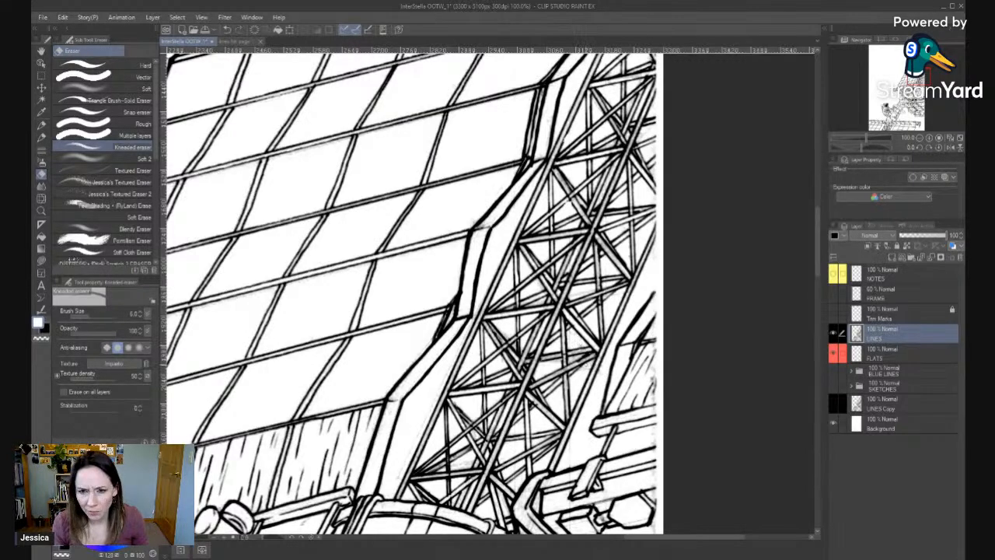
Clean the grey shading between the crossing beams at the truss's lower end with the Kneaded eraser at size 10.
left_click_drag(569, 199, 573, 115)
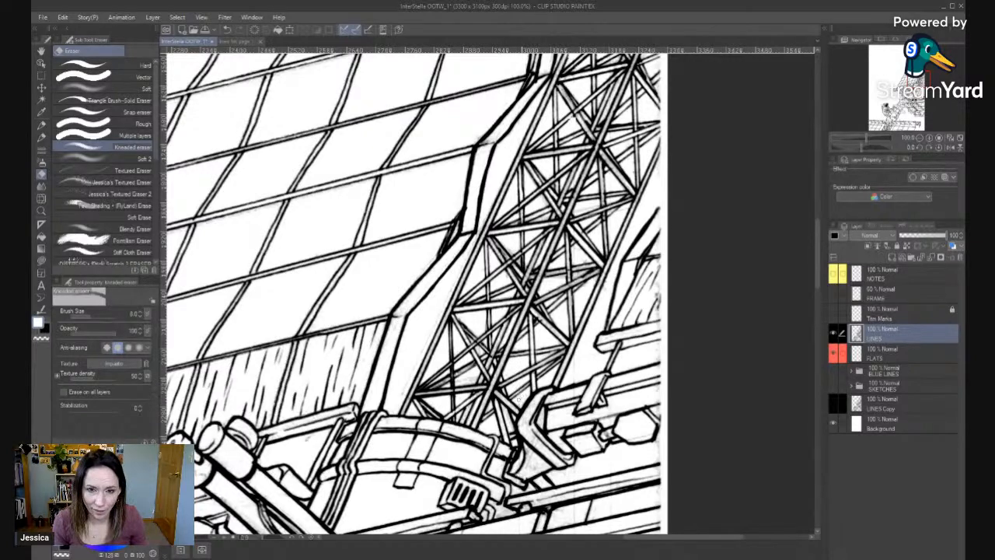
key("bracketright")
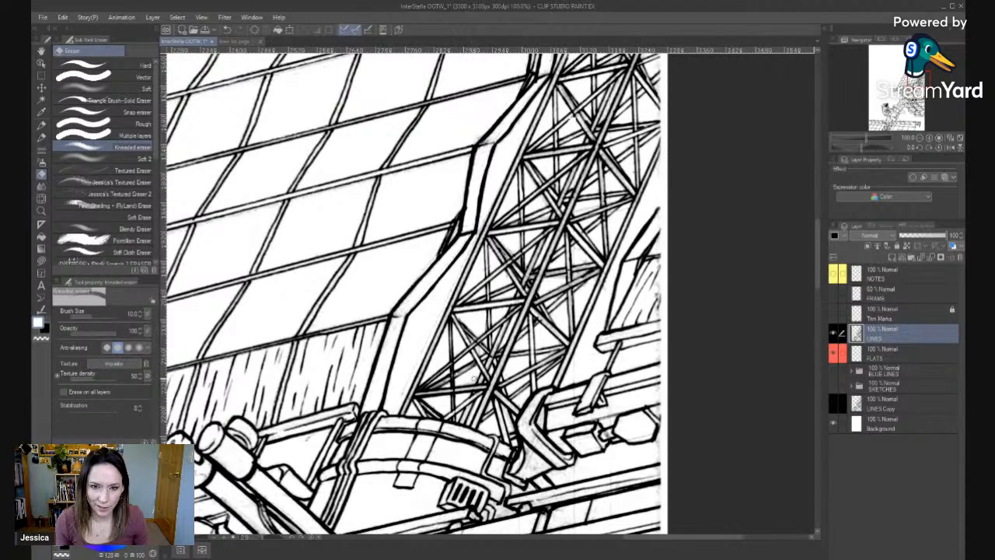
left_click_drag(475, 376, 455, 272)
Clean the angled bracket and the rails below the truss with the Kneaded eraser, using sizes 15 and 10.
key("bracketright")
key("bracketright")
key("bracketright")
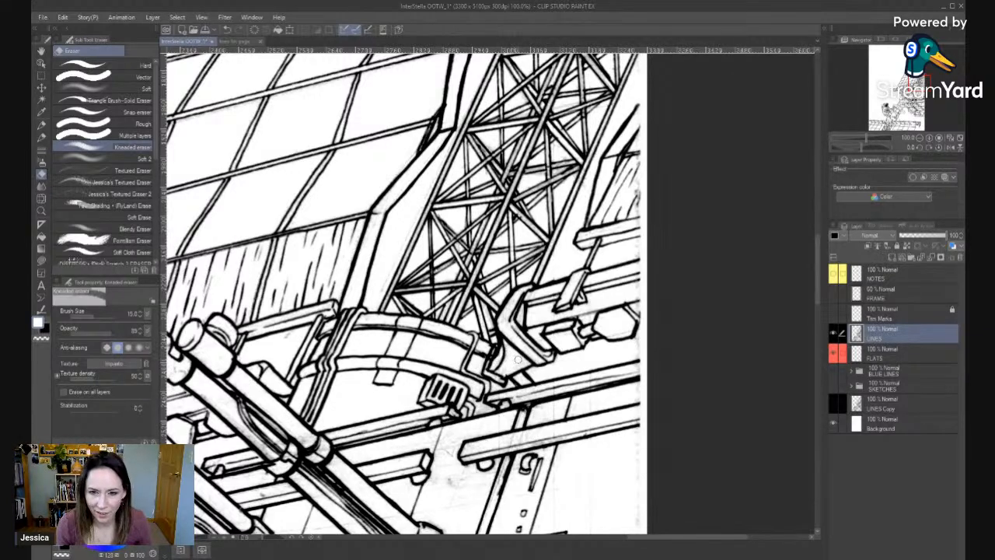
key("bracketleft")
key("bracketleft")
key("bracketleft")
key("bracketright")
left_click_drag(585, 383, 568, 386)
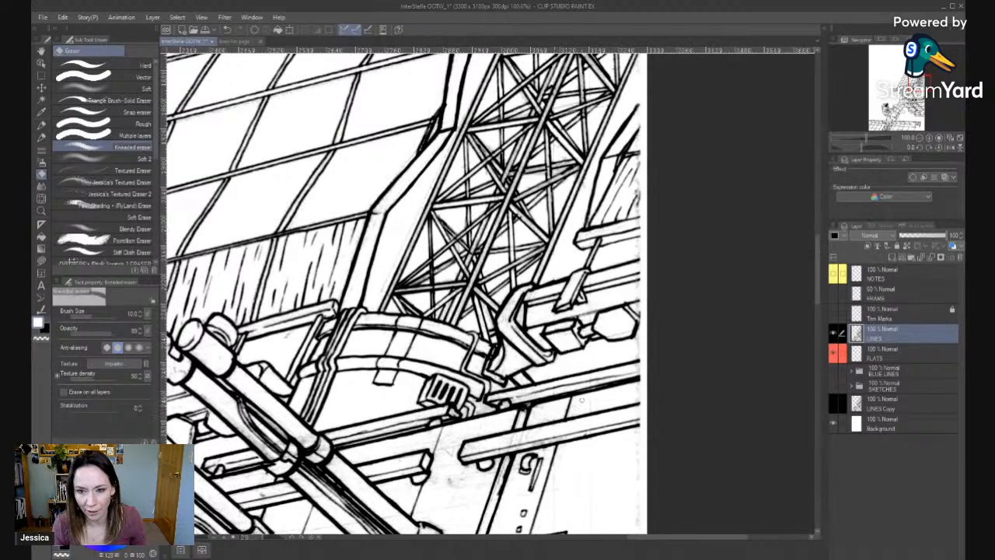
Erase the smudges on the wall panel below the rails at size 17, reducing to size 12 beside its upright post.
left_click_drag(577, 383, 655, 237)
key("bracketright")
key("bracketright")
key("bracketright")
mouse_move(524, 300)
left_mouse_down()
mouse_move(516, 327)
mouse_move(524, 324)
left_mouse_up()
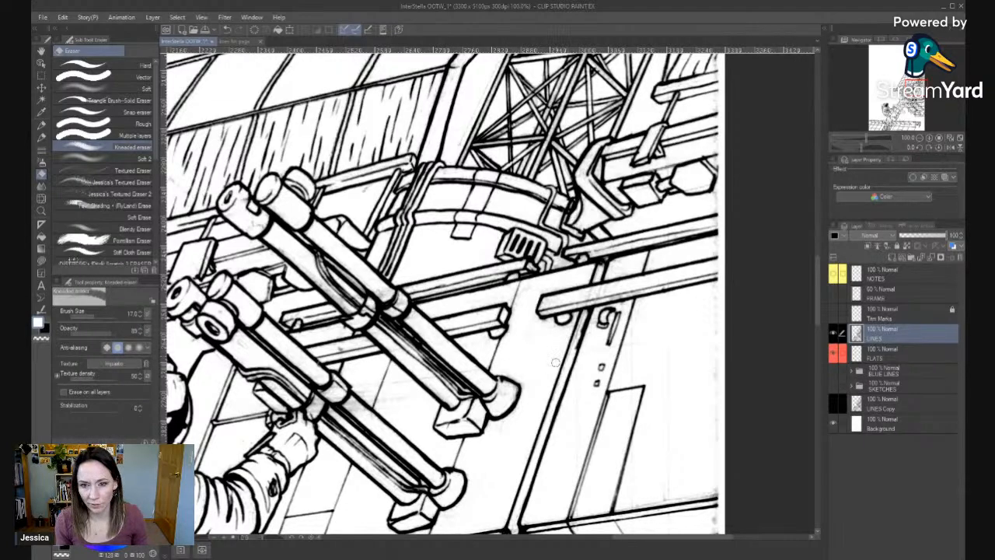
key("bracketleft")
key("bracketleft")
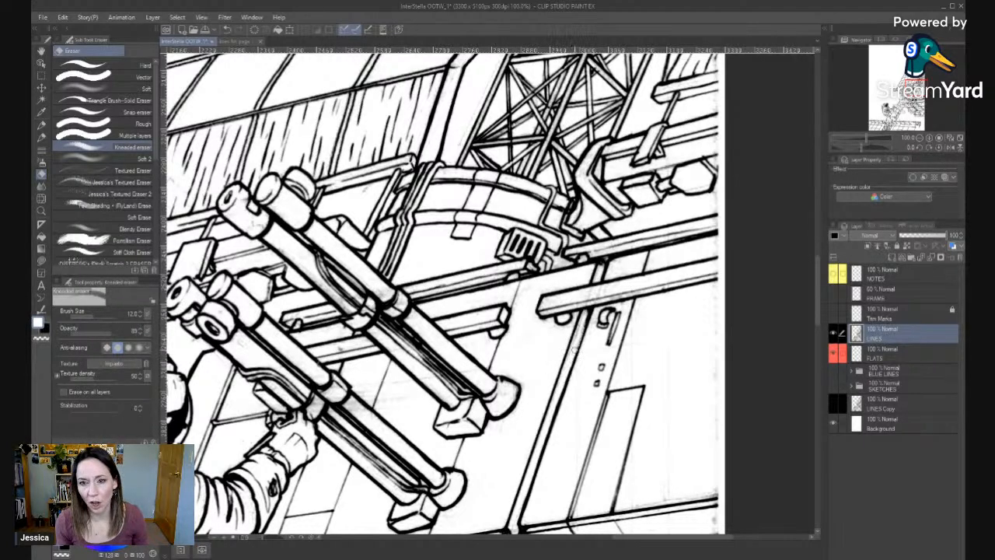
Clean the wall panel's narrow strip at size 20 and erase the ghosting along its lower edge with a smaller straight stroke.
left_click_drag(679, 338, 584, 236)
key("bracketright")
key("bracketright")
key("bracketright")
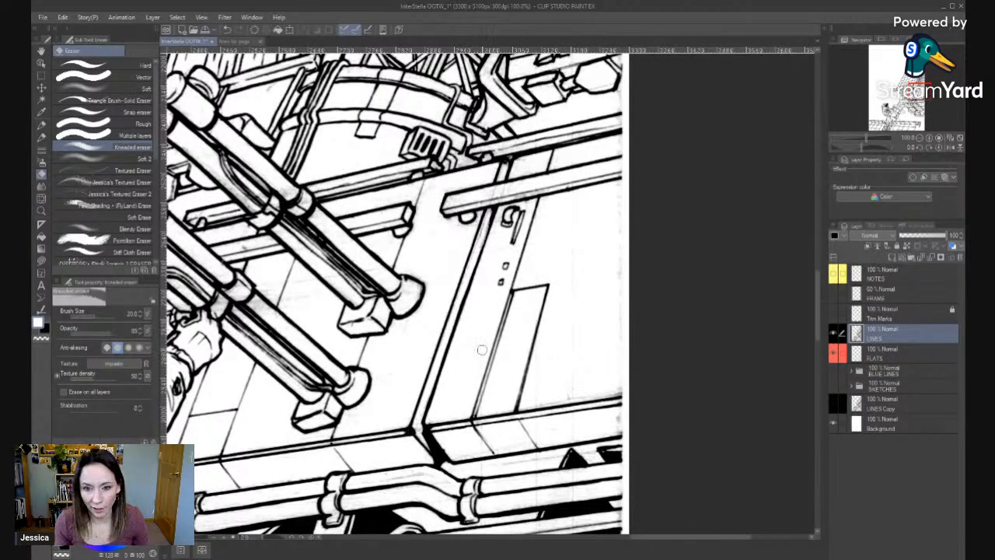
key("[")
key("[")
left_click(527, 406)
left_click(626, 389, "shift")
Erase the vertical ghost lines on the wall panel and along the page's edge with straight size 20 strokes.
key("]")
key("]")
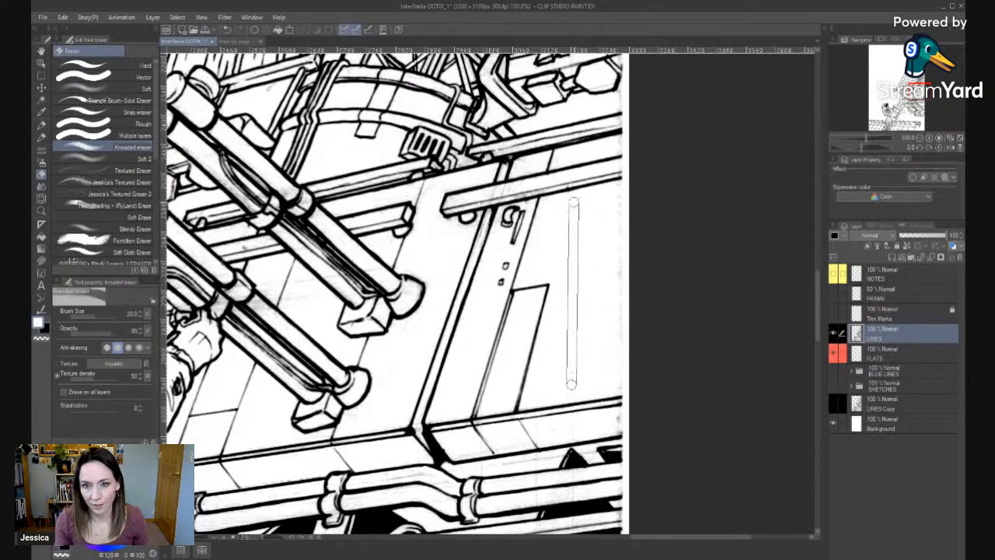
left_click(621, 186)
left_click(619, 383, "shift")
key("bracketleft")
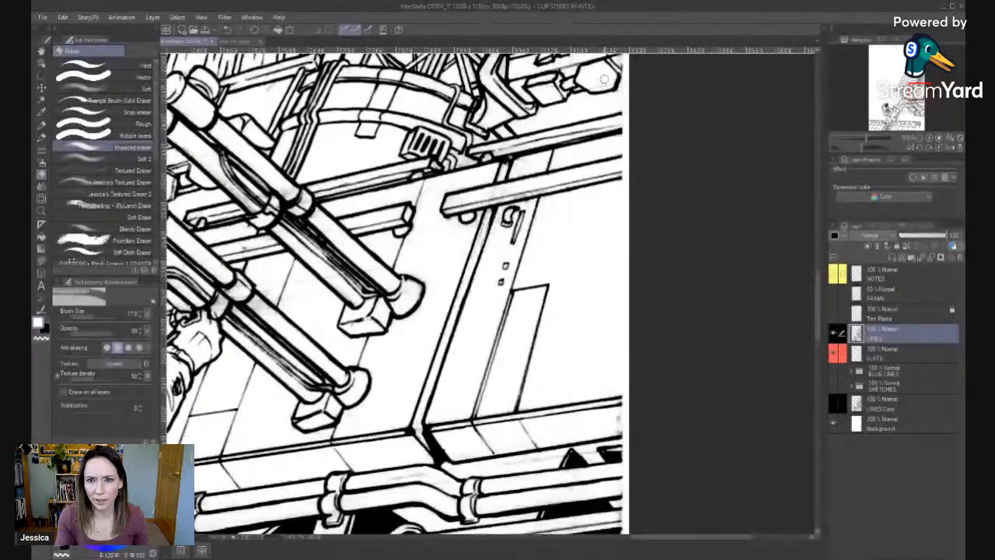
Clean the wall area between the two diagonal tubes near the astronaut's hand, varying the Kneaded eraser between sizes 20 and 10.
mouse_move(285, 271)
left_mouse_down()
mouse_move(412, 231)
mouse_move(423, 219)
left_mouse_up()
key("]")
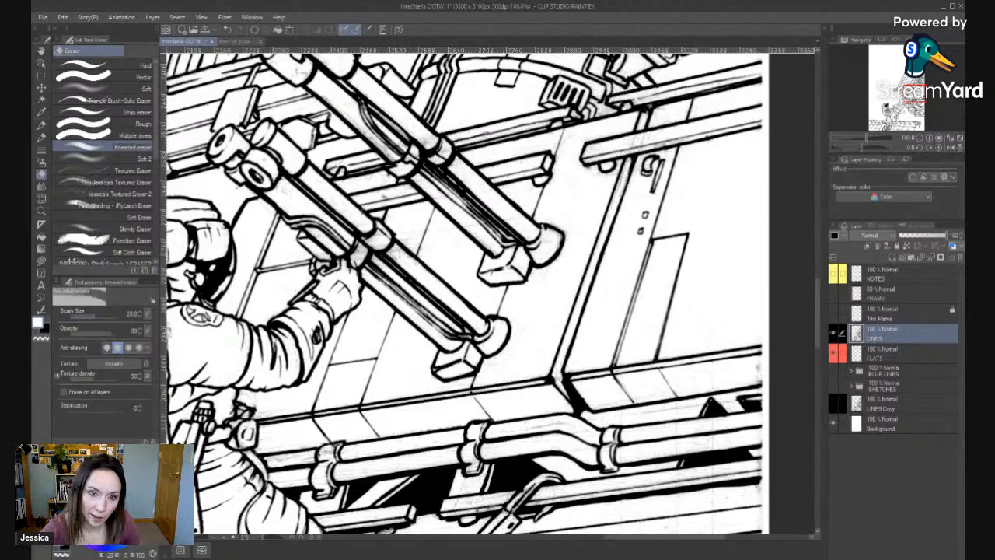
key("bracketleft")
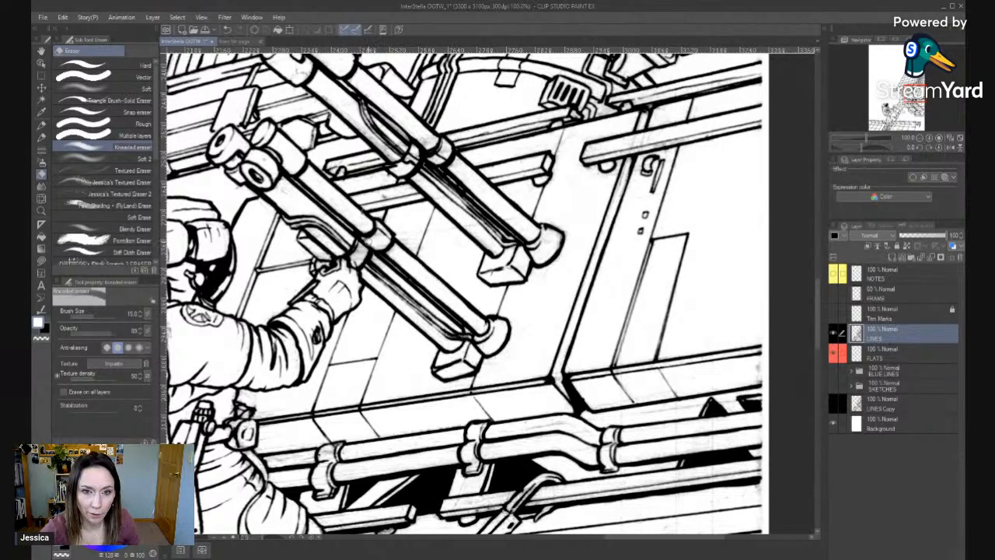
key("bracketleft")
key("bracketleft")
key("bracketleft")
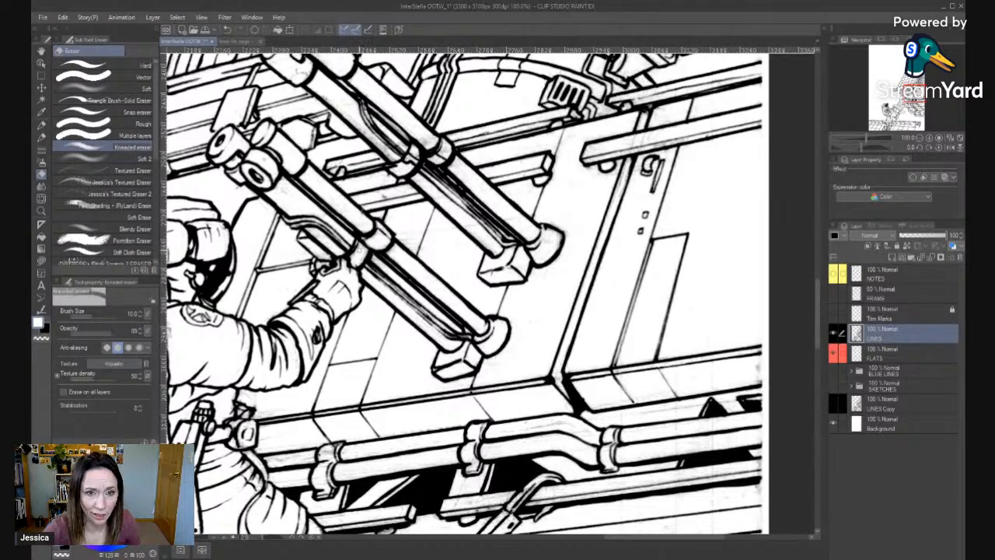
left_click_drag(467, 213, 490, 253)
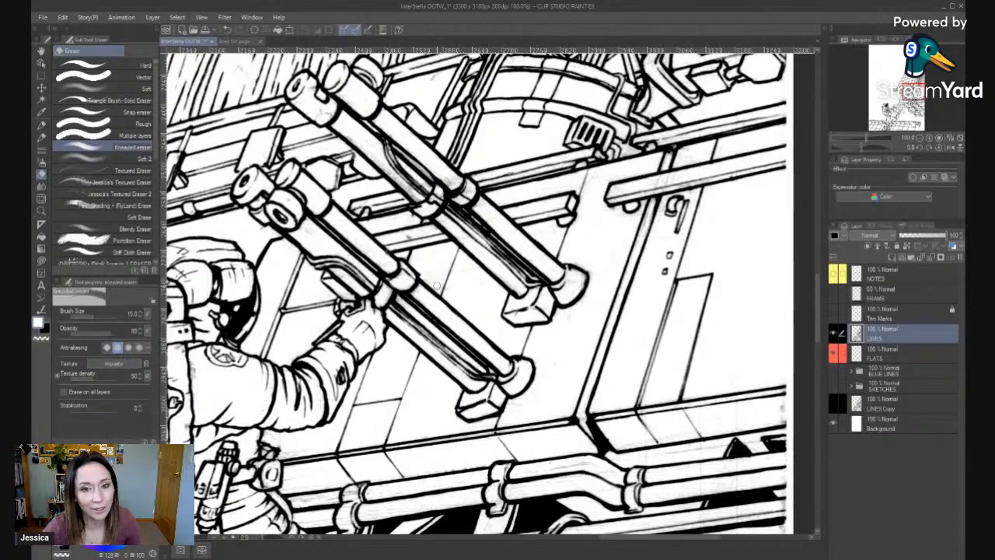
key("bracketright")
key("bracketright")
Clean the smudges around the diagonal tubes' ends and the brackets below the solar panel with the Kneaded eraser at sizes 10 and 12.
left_click_drag(364, 244, 430, 294)
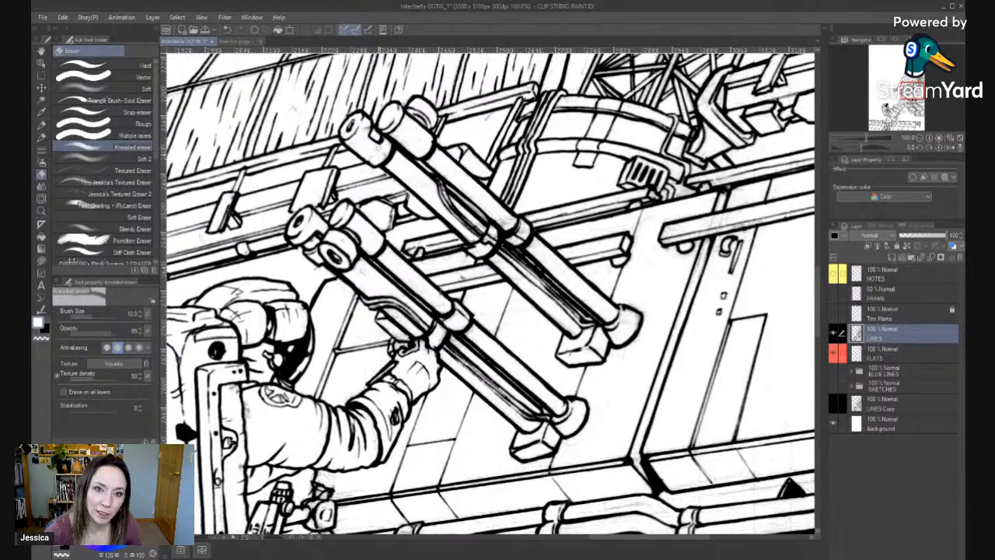
left_click_drag(366, 270, 496, 192)
left_click_drag(483, 256, 588, 341)
left_click_drag(471, 299, 439, 384)
left_click_drag(614, 159, 580, 268)
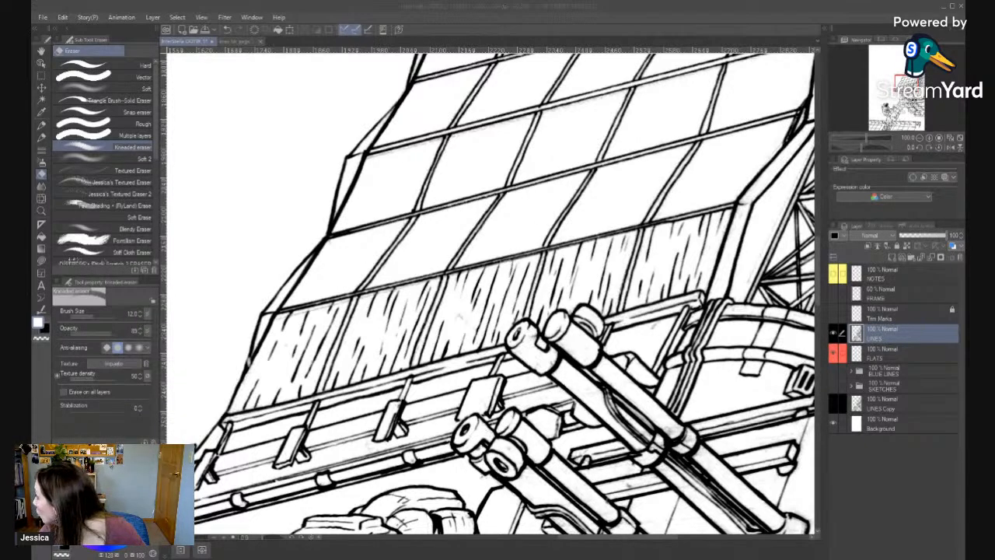
Check the lower half of the page, with both astronauts and the storage panels, for remaining smudges.
left_click(756, 414)
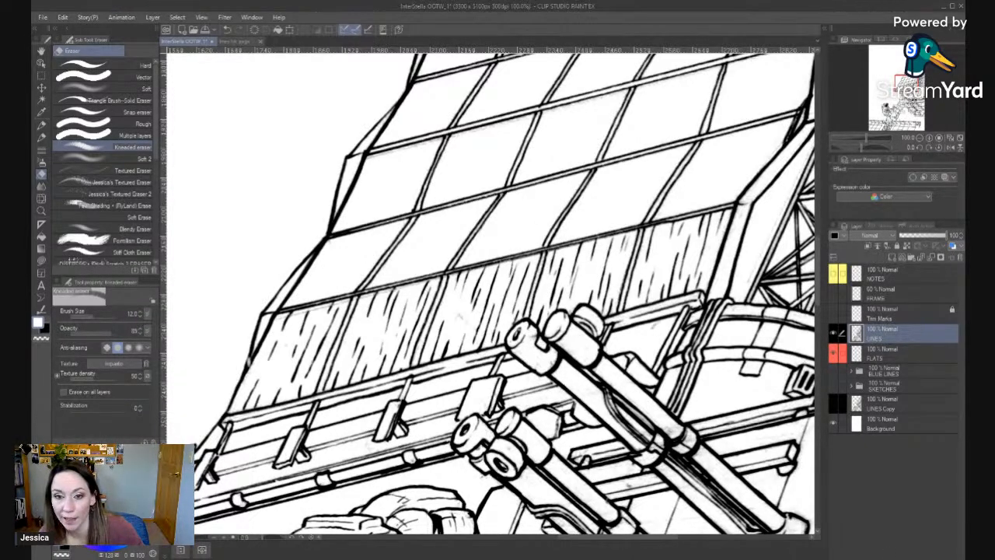
key("x")
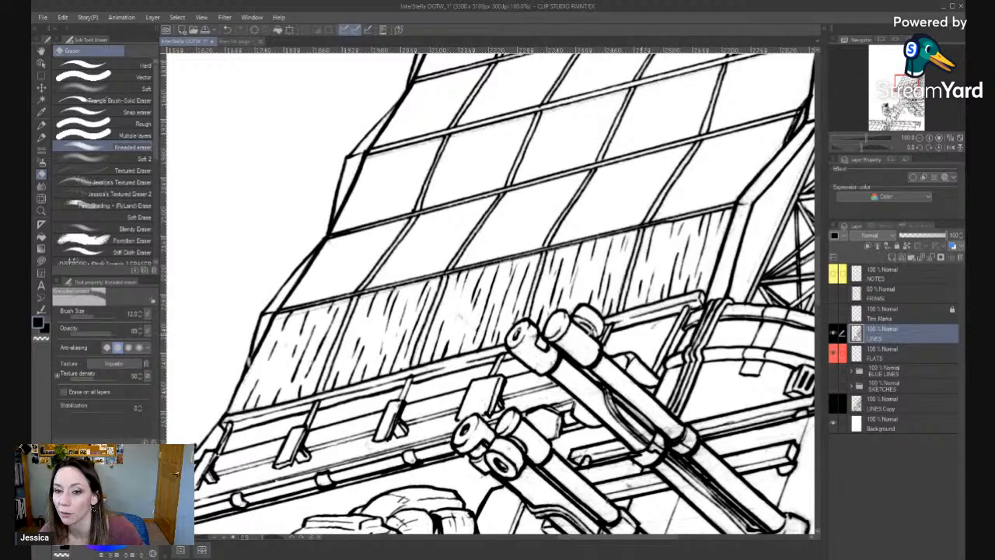
key("slash")
left_click(516, 367)
left_click(511, 347)
left_click(511, 347)
left_click_drag(539, 391, 592, 97)
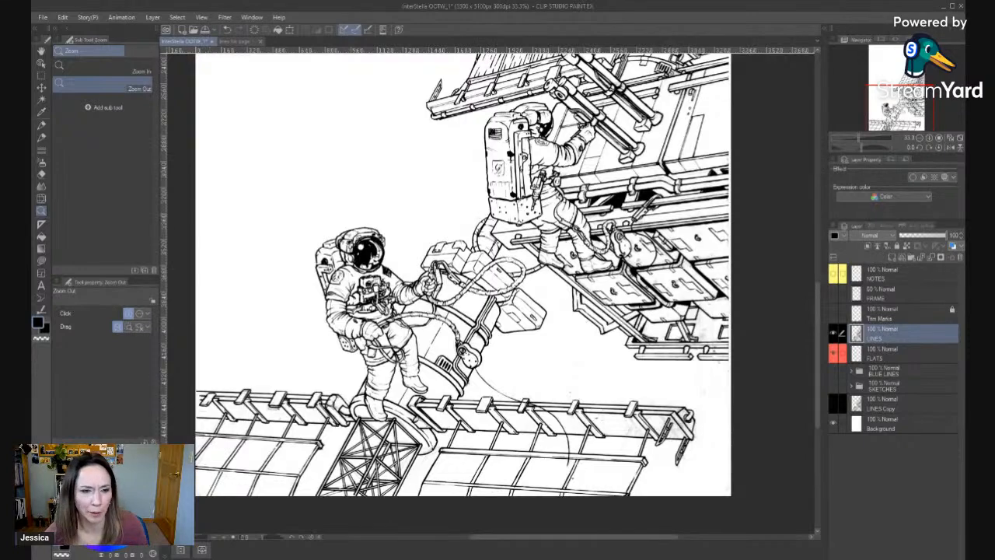
key("x")
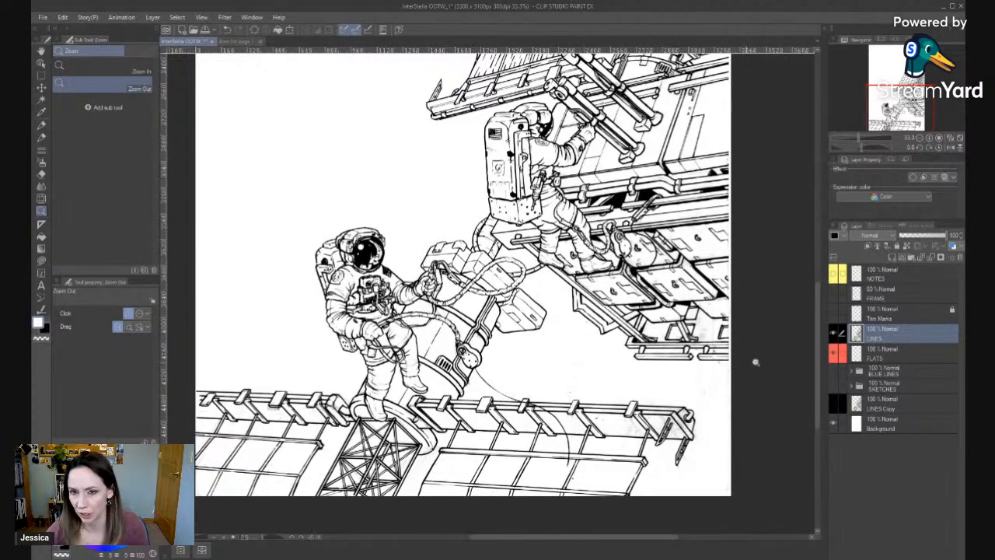
Erase the specks on the rounded panel section beside the astronaut's tethered pouch with the Kneaded eraser at size 12.
key("m")
key("/")
left_click(676, 310)
left_click(675, 311)
left_click(676, 310)
left_click_drag(673, 218, 546, 255)
key("e")
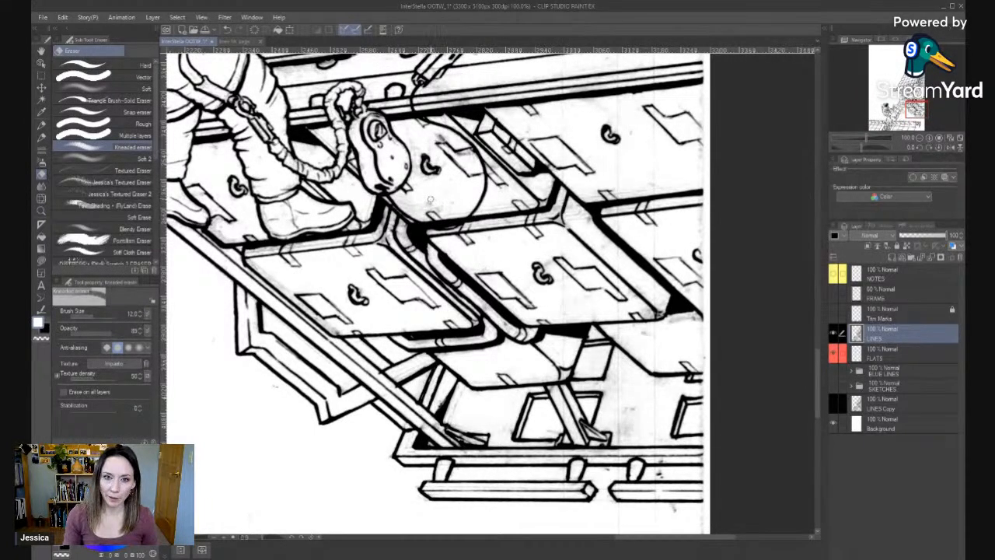
Erase the ghosting along the wide beam above the storage panels with straight strokes of the size 15 Kneaded eraser.
key("bracketright")
key("bracketright")
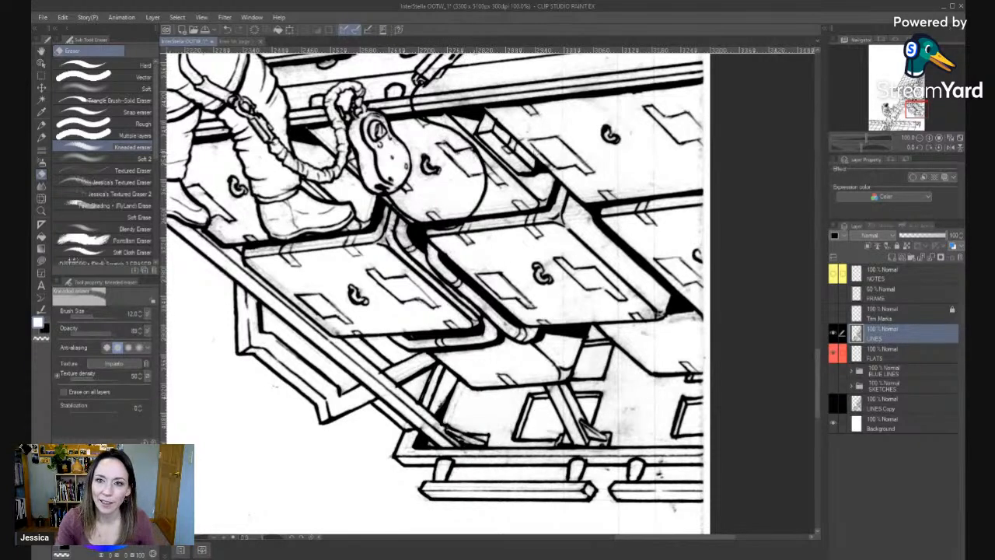
left_click_drag(590, 116, 552, 198)
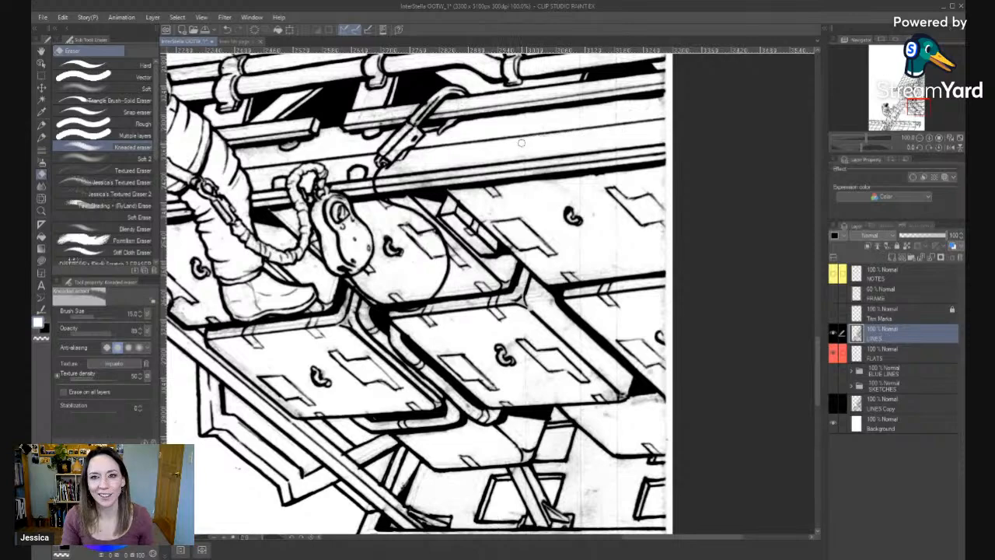
left_click(631, 116, "shift")
left_click(620, 105)
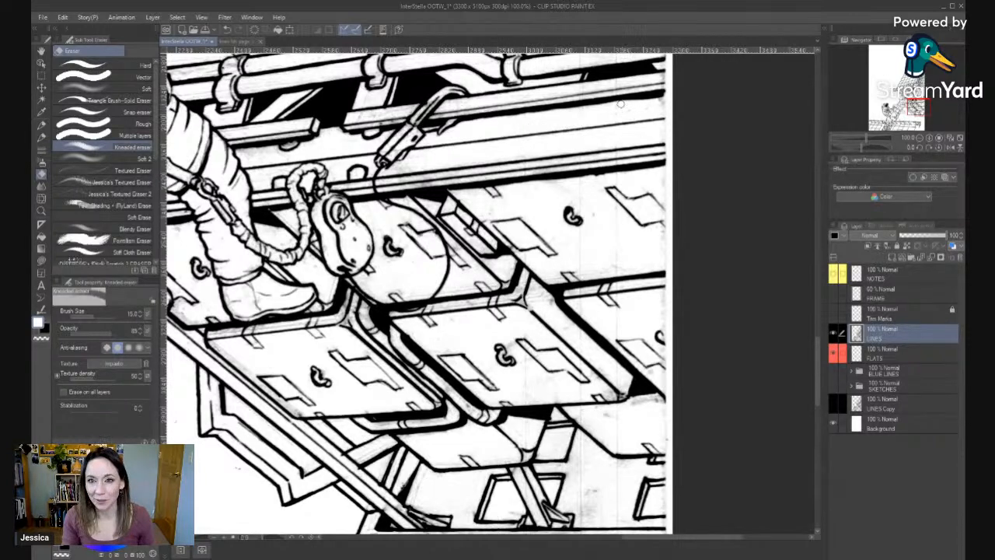
Clean the narrow rail below the pipes with a straight eraser stroke and erase the smudges on the pipes at sizes 17 and 15.
left_click_drag(516, 120, 470, 192)
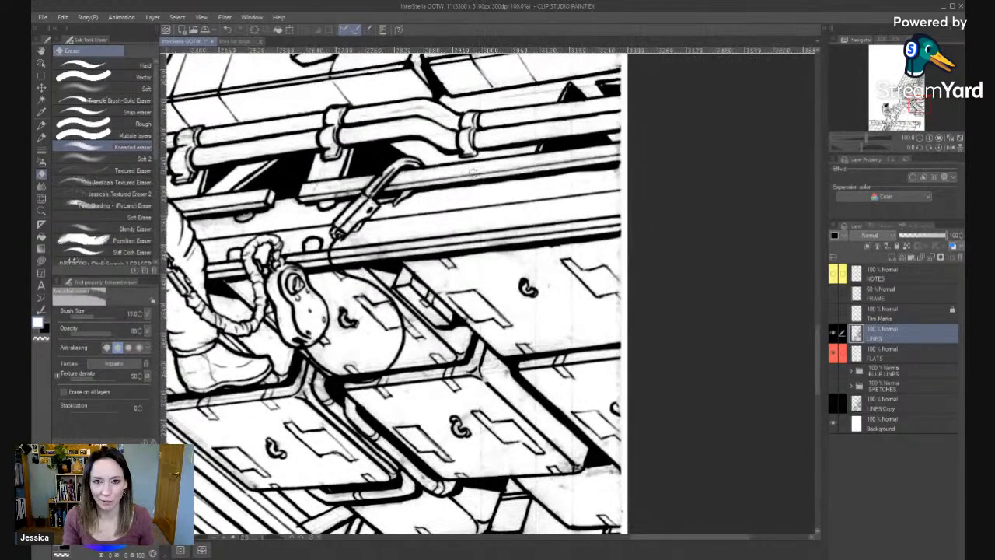
left_click(475, 166)
left_click(597, 153, "shift")
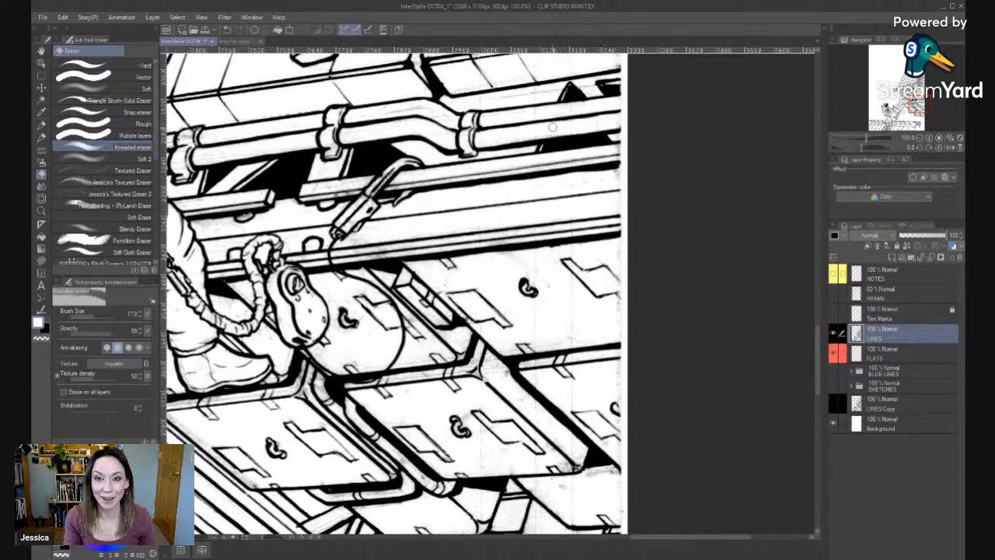
scroll(466, 148, "up", 3)
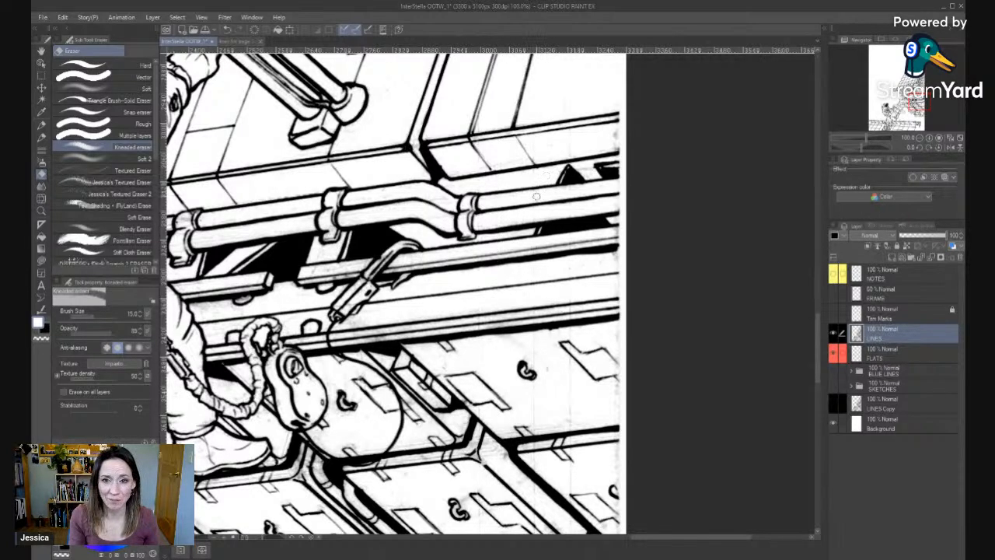
Erase the grey ghosting along the long beam's lower edge above the storage panels with a straight stroke.
left_click_drag(520, 269, 572, 191)
mouse_move(404, 245)
left_mouse_down()
mouse_move(412, 246)
mouse_move(396, 258)
left_mouse_up()
key("]")
left_click(592, 236, "shift")
left_click_drag(601, 278, 583, 241)
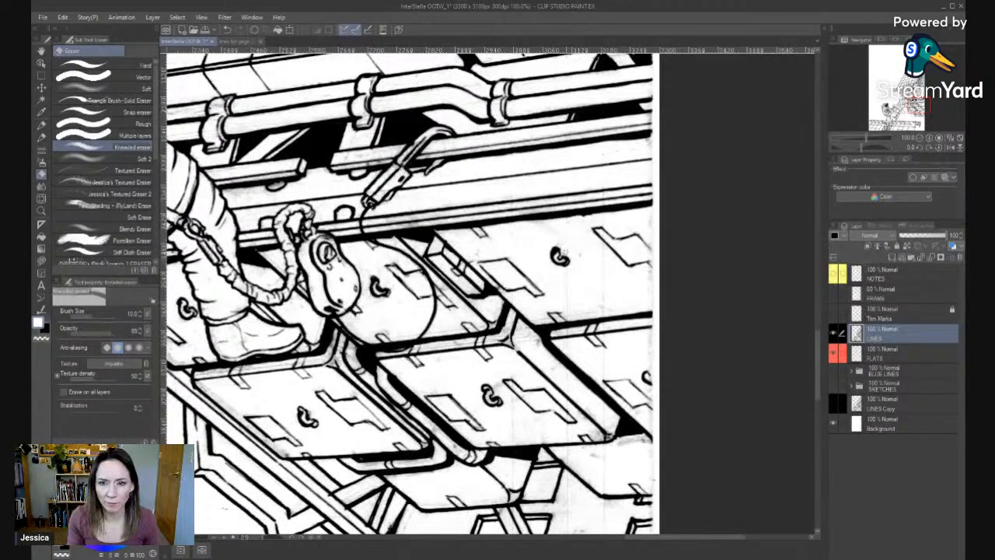
Erase the faint ghost lines and smudges on the large storage panel beneath the long beam with the Kneaded eraser at sizes 17 and 10.
key("]")
key("]")
key("]")
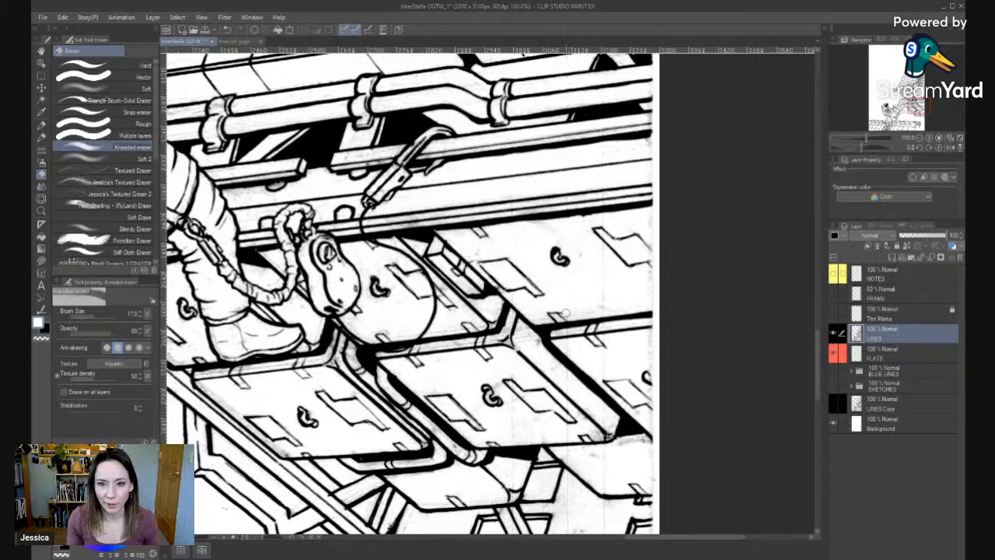
key("[")
key("[")
key("[")
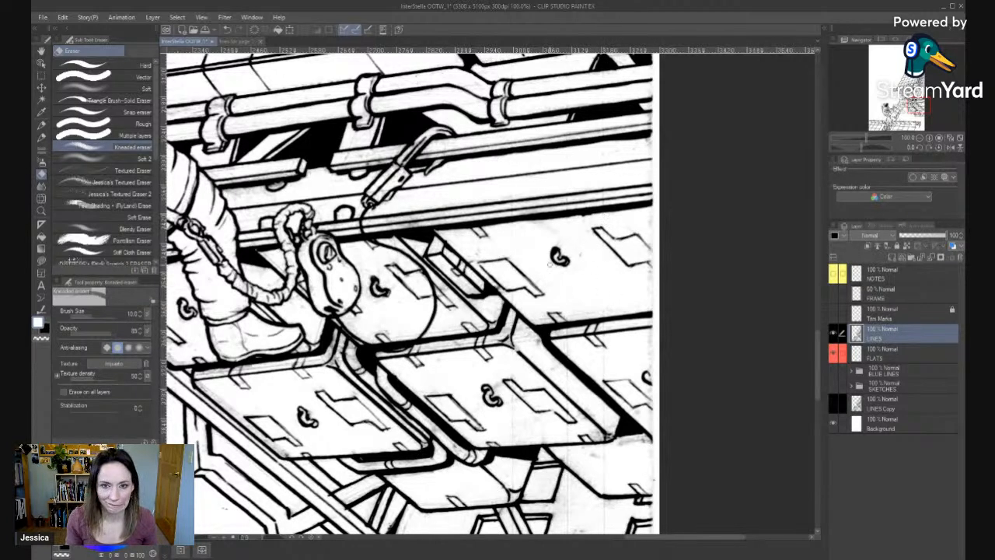
left_click_drag(511, 406, 501, 337)
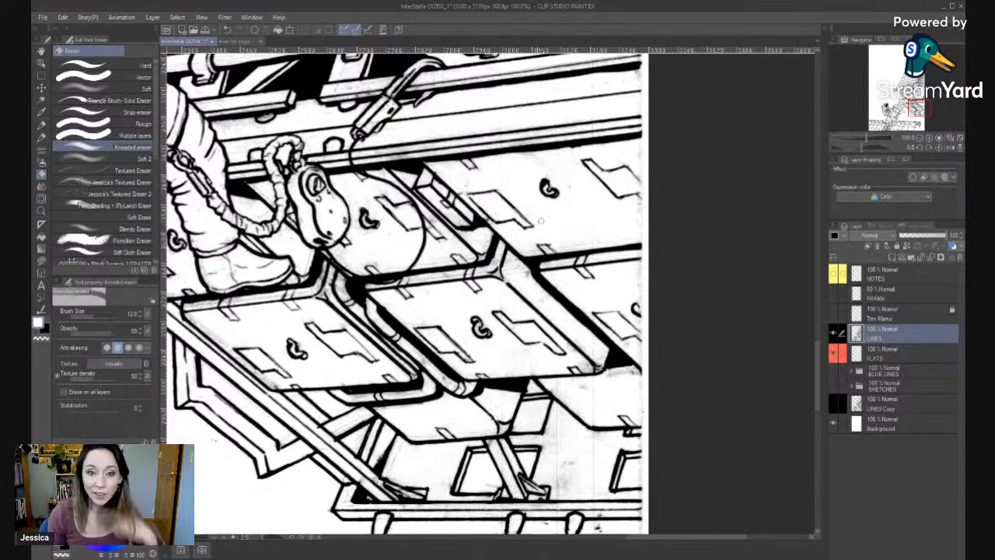
Erase the grey smudge and vertical ghosting around the support struts below the storage panels, enlarging the eraser to 25.
left_click_drag(583, 367, 603, 263)
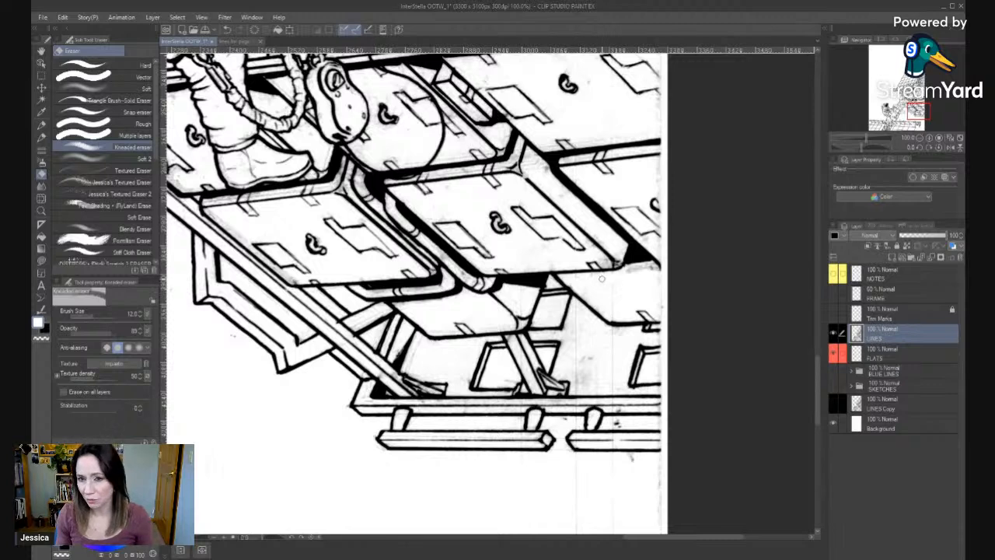
key("bracketright")
key("bracketright")
key("bracketright")
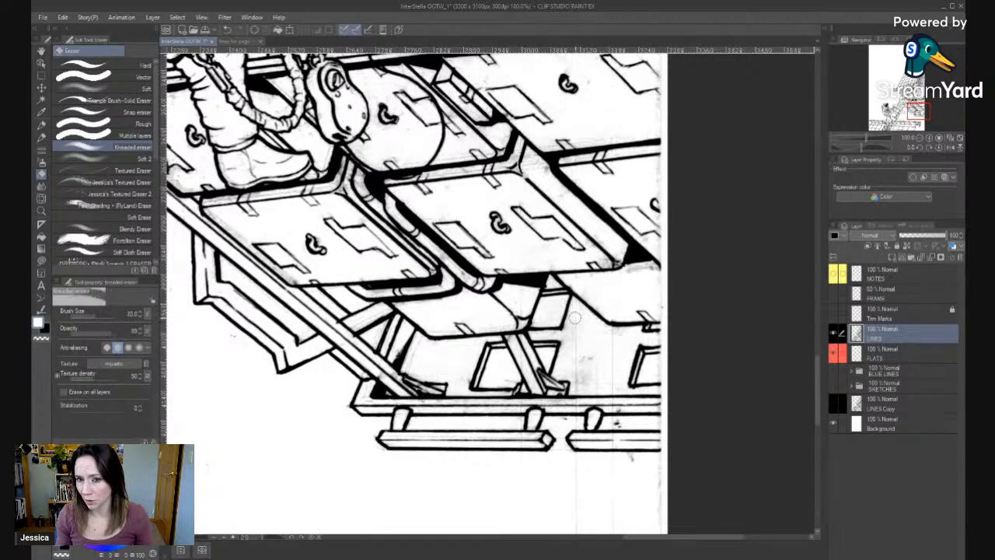
key("bracketright")
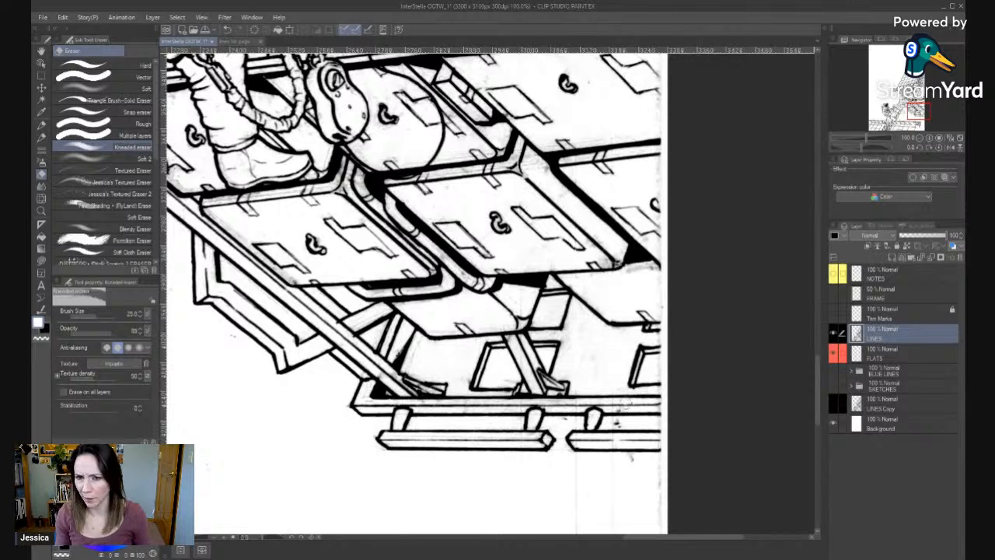
Erase the dark specks on the lower rails beneath the struts with the Kneaded eraser at sizes 12 and 10.
key("bracketleft")
key("bracketleft")
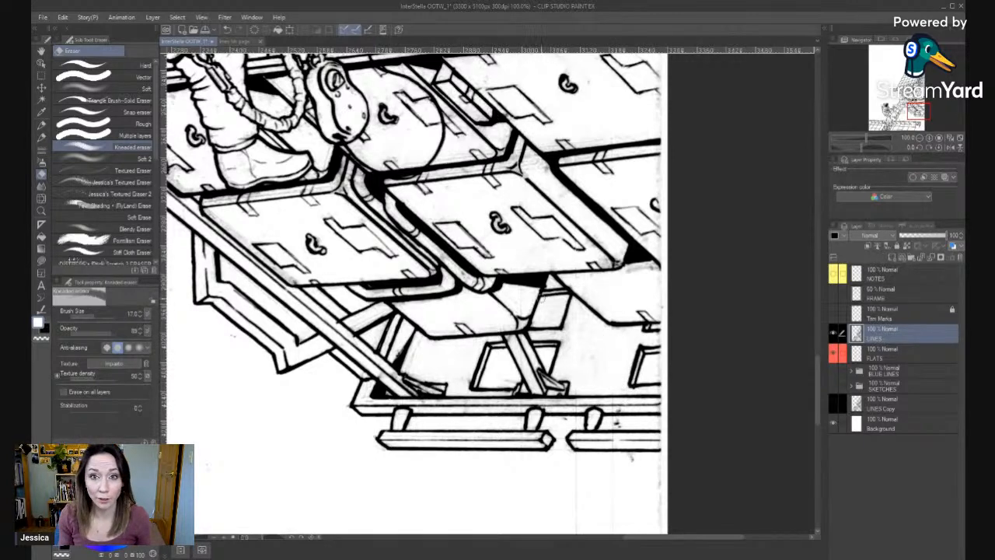
key("bracketleft")
key("bracketleft")
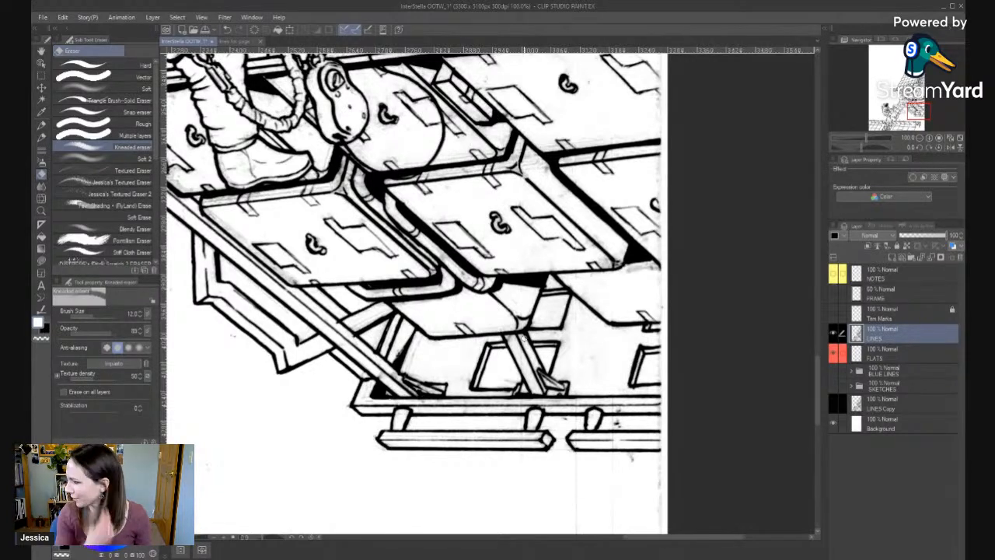
key("bracketleft")
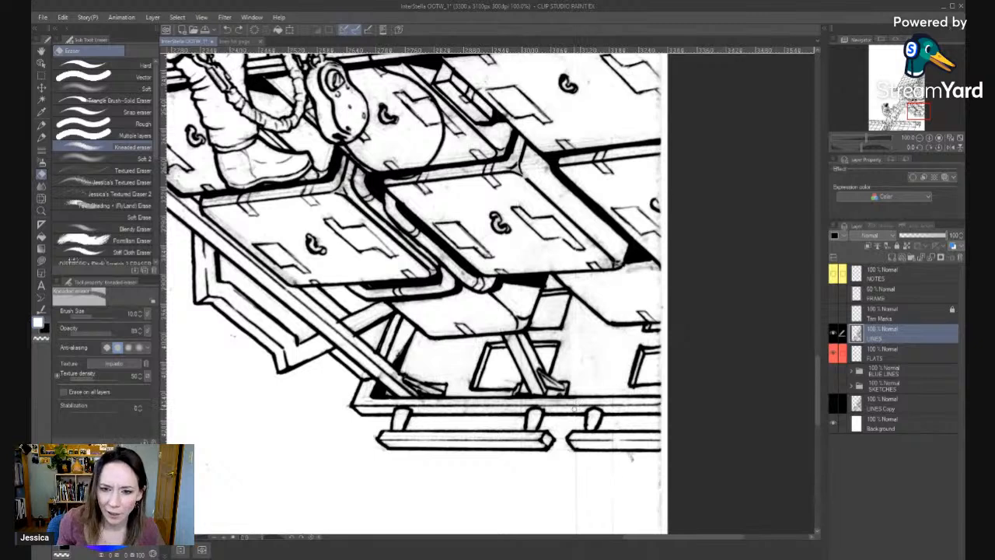
key("bracketright")
key("bracketright")
key("bracketright")
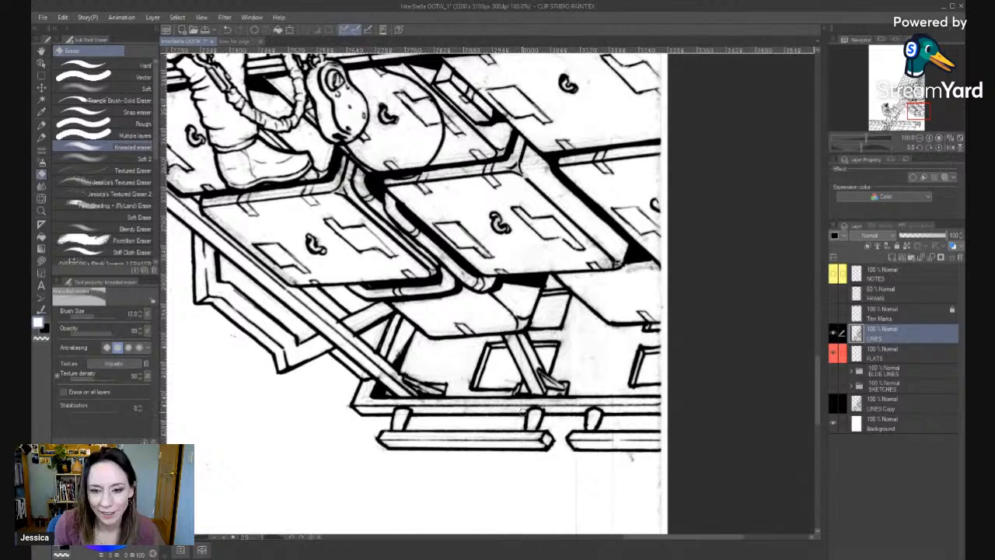
Erase the vertical ghost lines in the blank area below the short rails with straight strokes of the Kneaded eraser at size 40.
left_click_drag(585, 506, 583, 339)
left_click_drag(583, 452, 583, 278)
left_click(574, 380, "shift")
key("bracketright")
key("bracketright")
key("bracketright")
key("bracketright")
left_click_drag(584, 205, 583, 184)
mouse_move(588, 368)
left_mouse_down()
mouse_move(544, 382)
mouse_move(547, 371)
mouse_move(529, 401)
left_mouse_up()
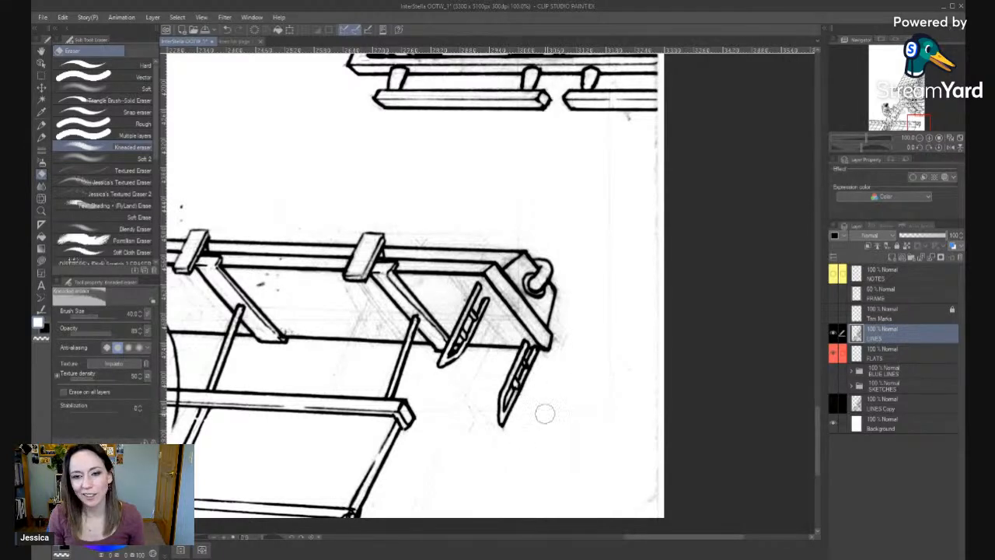
left_click_drag(611, 388, 598, 443)
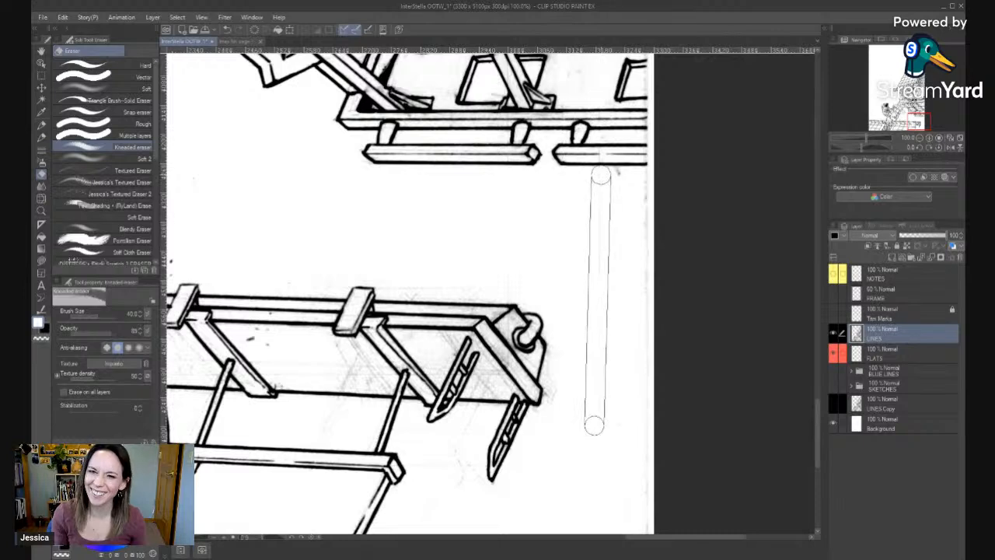
Erase the ghost line crossing the rails beneath the struts with the Kneaded eraser at size 15.
key("[")
key("[")
key("[")
key("[")
key("[")
key("[")
key("[")
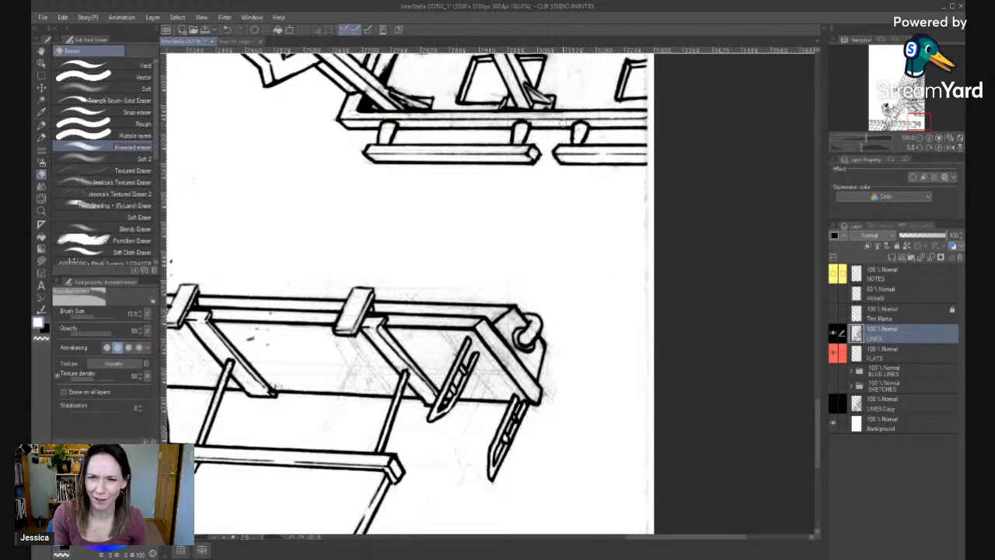
left_click_drag(602, 114, 608, 166)
Erase the grey scan ghosting along the page's outer edge with a straight stroke of the Kneaded eraser at size 30.
key("bracketright")
key("bracketright")
mouse_move(642, 444)
left_mouse_down()
mouse_move(622, 294)
mouse_move(622, 318)
left_mouse_up()
left_click(631, 505, "shift")
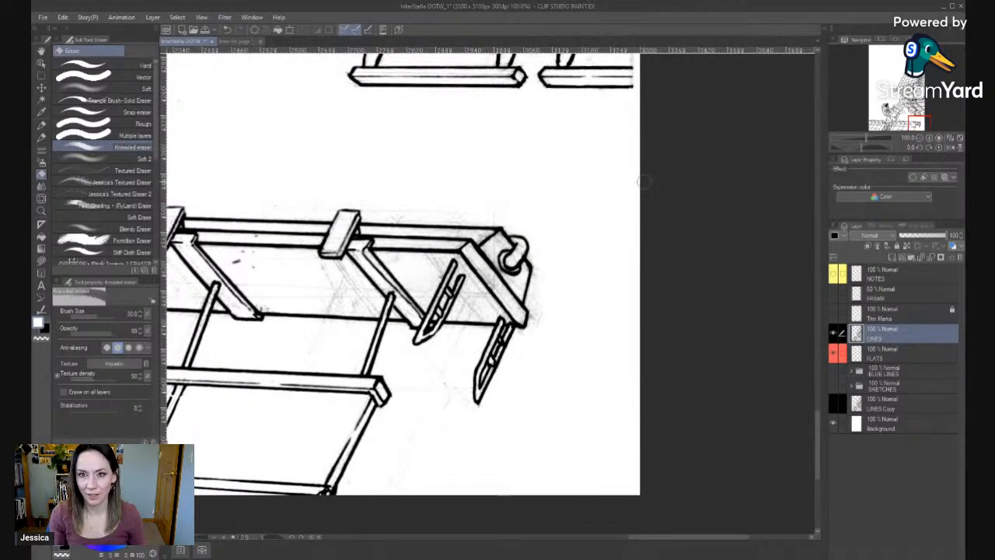
left_click_drag(652, 96, 618, 303)
Clean the rail ends at the page edge and the specks beside the angular frame with the Kneaded eraser at size 15.
key("bracketleft")
key("bracketleft")
key("bracketleft")
key("bracketleft")
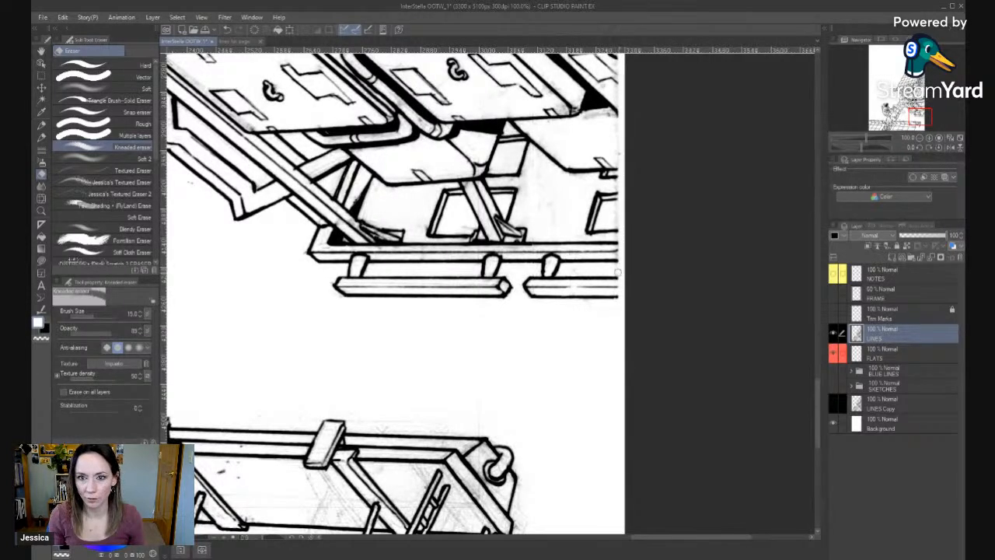
left_click_drag(527, 426, 659, 464)
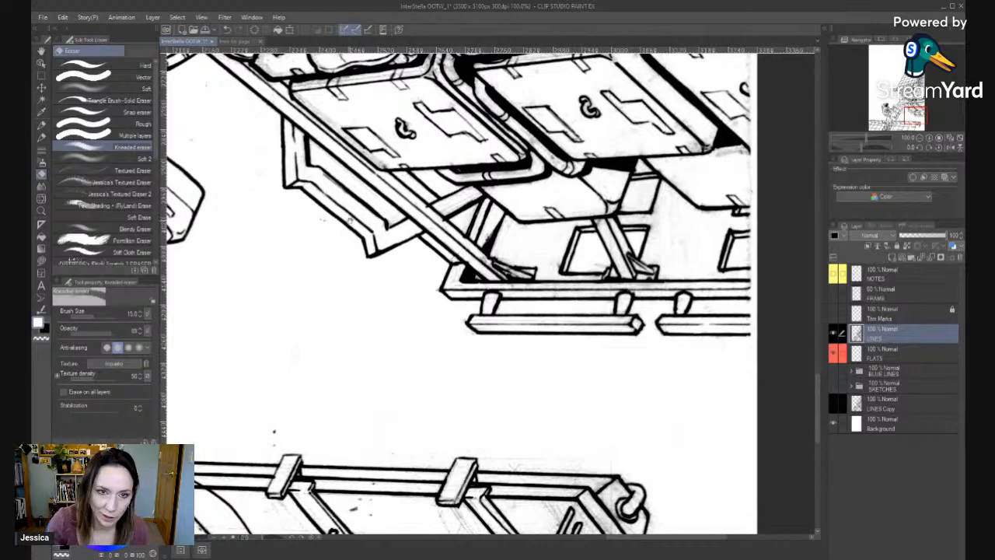
left_click_drag(323, 220, 388, 236)
left_click(385, 235)
mouse_move(379, 272)
left_mouse_down()
mouse_move(546, 259)
mouse_move(542, 268)
left_mouse_up()
Select the blank area between the short rails and the lower beam, clear its stray specks, deselect, and return to the eraser.
key("m")
mouse_move(754, 395)
left_mouse_down()
mouse_move(552, 242)
mouse_move(465, 72)
mouse_move(418, 95)
mouse_move(436, 144)
mouse_move(491, 210)
mouse_move(305, 354)
mouse_move(369, 413)
mouse_move(473, 437)
mouse_move(631, 452)
mouse_move(760, 425)
left_mouse_up()
mouse_move(770, 377)
left_mouse_down()
mouse_move(724, 384)
mouse_move(591, 245)
left_mouse_up()
key("m")
key("ctrl+d")
key("e")
key("m")
key("e")
Erase the sketchy ghosting outside the lower beam's ringed end with the Kneaded eraser at sizes 25 and 20.
key("]")
key("bracketleft")
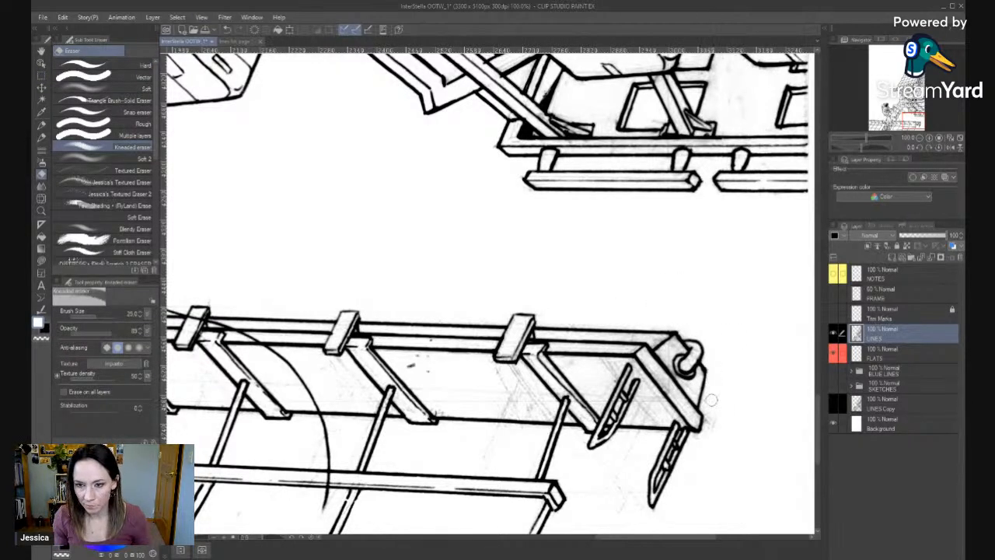
key("bracketleft")
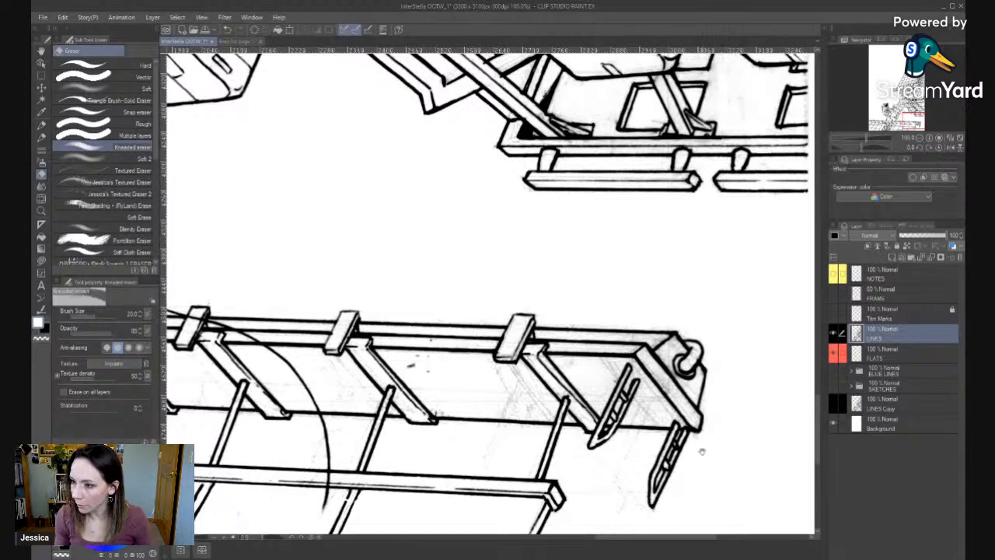
Erase the faint sketch lines around the hanging spikes below the lower beam's end, using the Kneaded eraser at sizes 25 and 17.
scroll(702, 451, "down", 2)
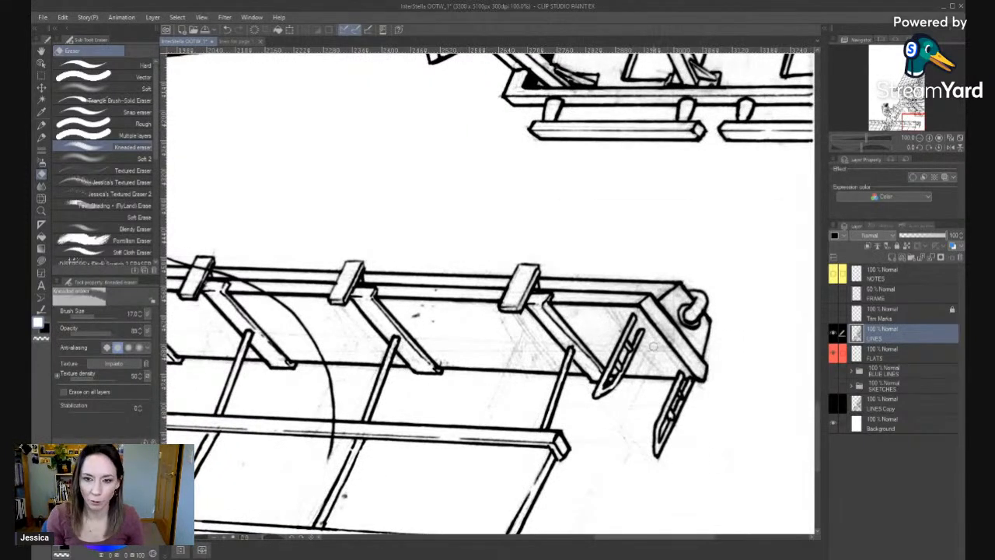
key("bracketright")
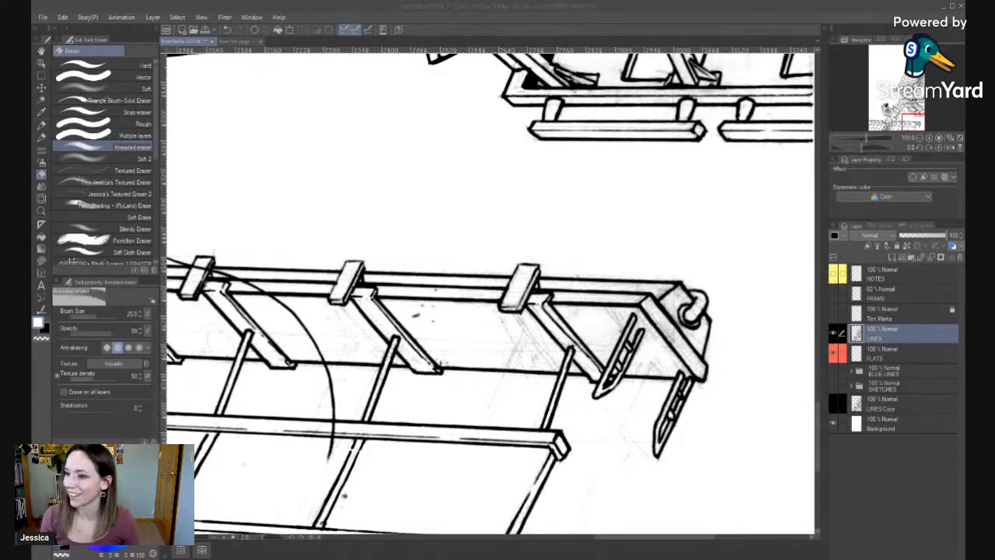
left_click(662, 11)
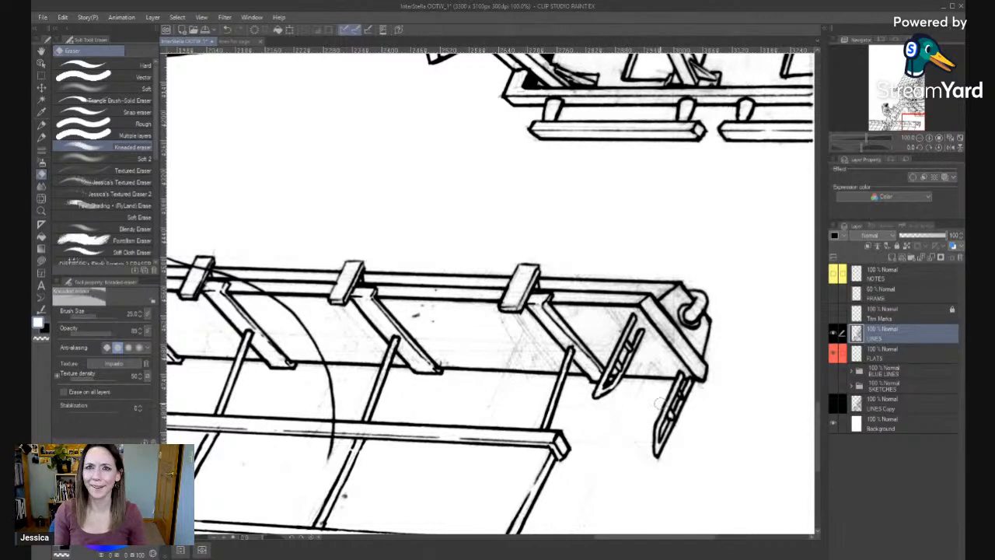
key("bracketright")
key("bracketleft")
key("bracketleft")
key("bracketleft")
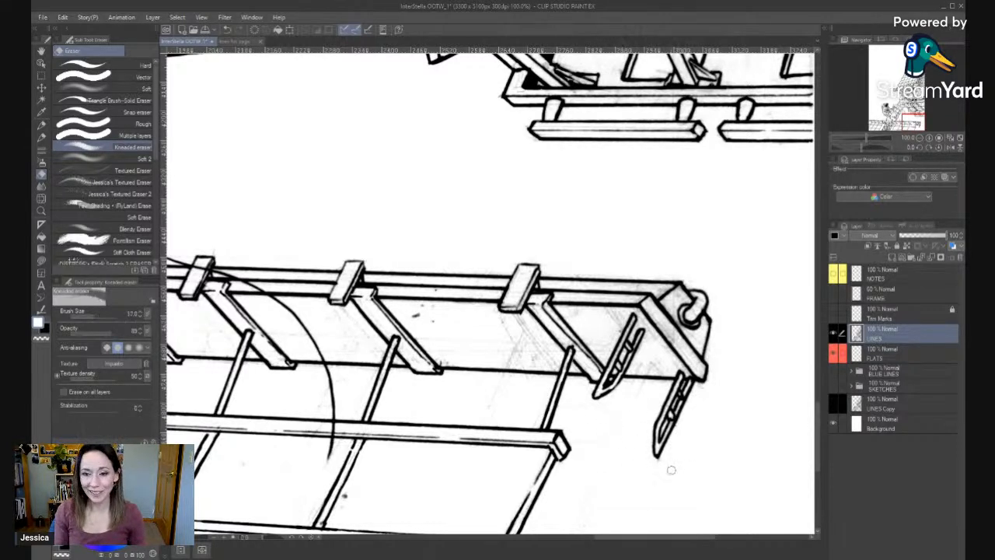
Clean the faint marks in the blank area beside the grid panel's lower corner with the Kneaded eraser at size 20.
mouse_move(605, 478)
left_mouse_down()
mouse_move(657, 309)
mouse_move(648, 409)
left_mouse_up()
key("bracketright")
key("bracketright")
key("bracketright")
key("bracketright")
key("bracketleft")
key("bracketright")
key("bracketright")
key("bracketright")
key("bracketright")
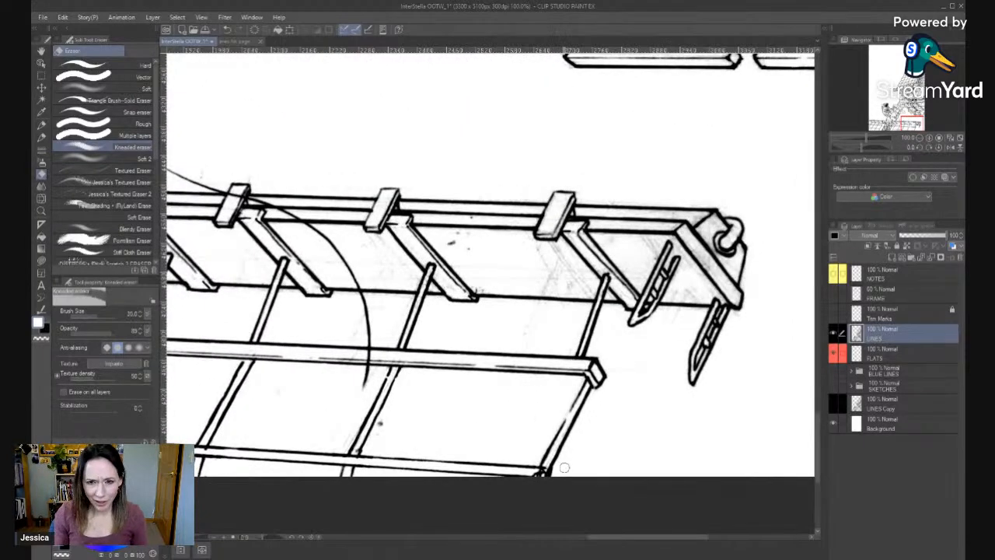
Erase the remaining ghosting between the two hanging spikes beneath the beam, starting with the Kneaded eraser at size 12.
key("bracketleft")
key("bracketleft")
key("bracketleft")
left_click_drag(675, 309, 663, 340)
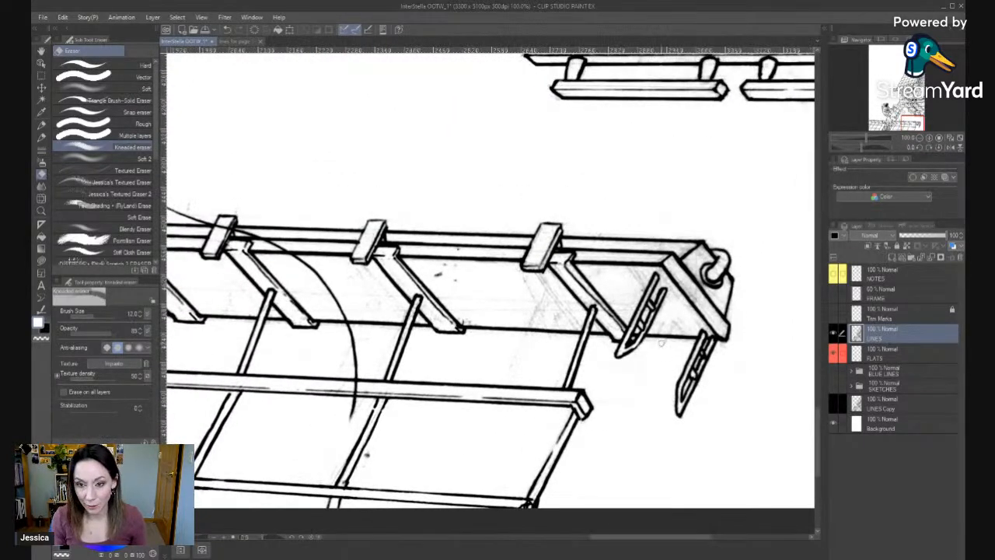
key("bracketright")
key("bracketright")
key("bracketright")
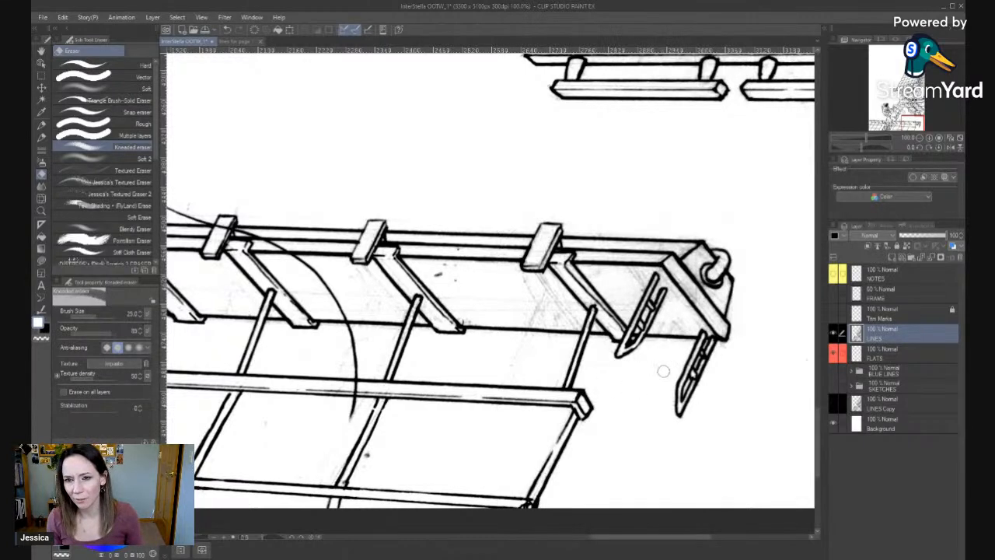
Erase the grey shading inside the beam's end section between the last strut and the end plate at sizes 15 and 12.
key("bracketright")
key("bracketright")
key("bracketright")
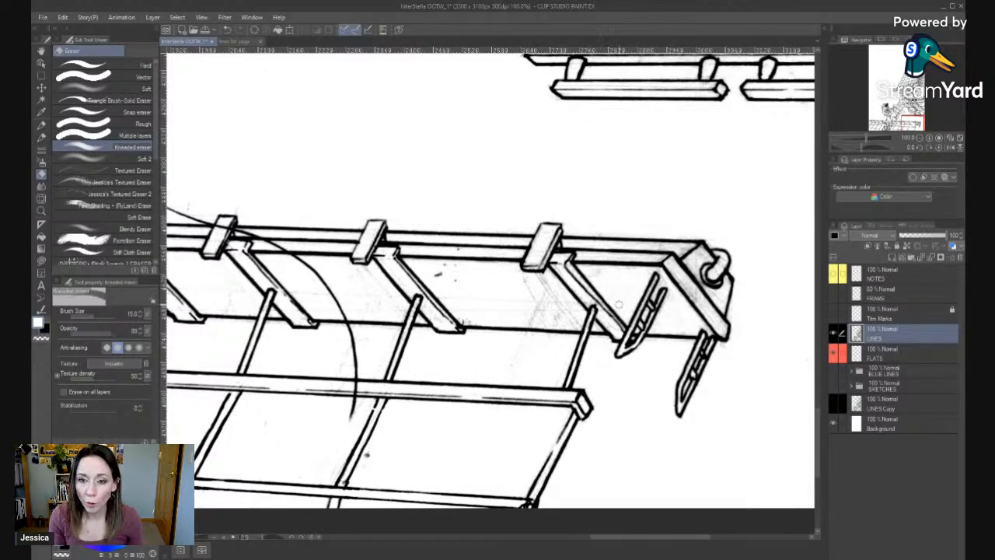
key("[")
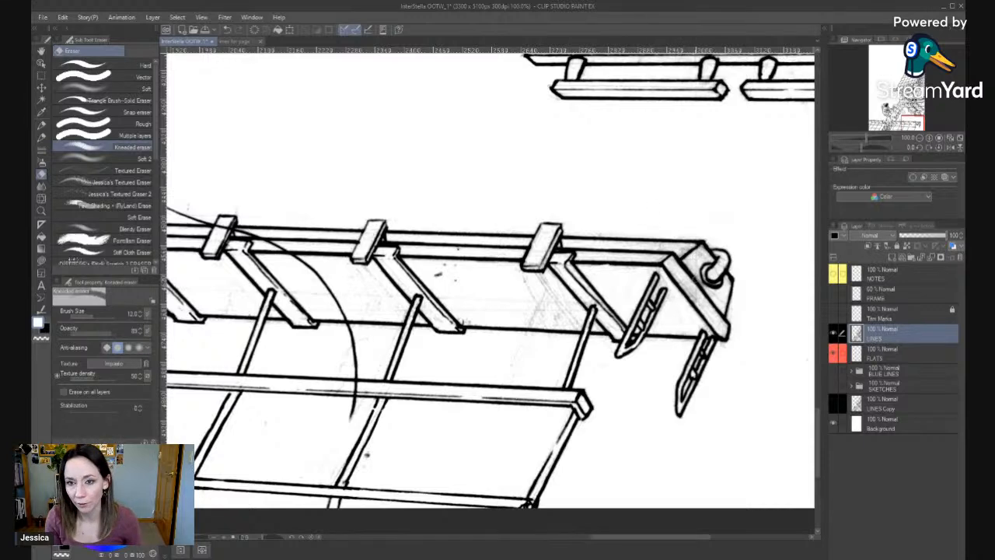
key("]")
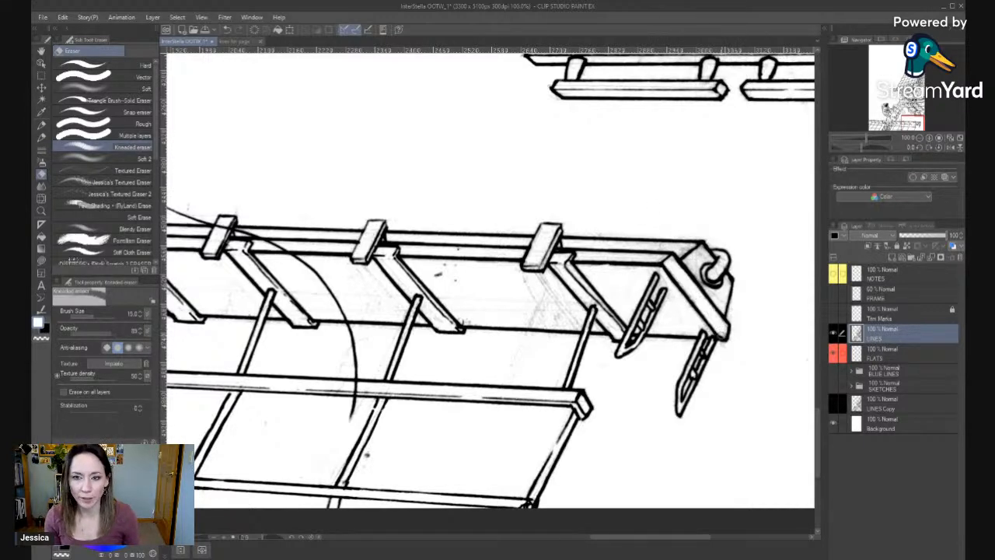
Clean the smudges on the beam's end cap around the ring with the Kneaded eraser at sizes 12, 8 and 10.
left_click_drag(703, 257, 712, 263)
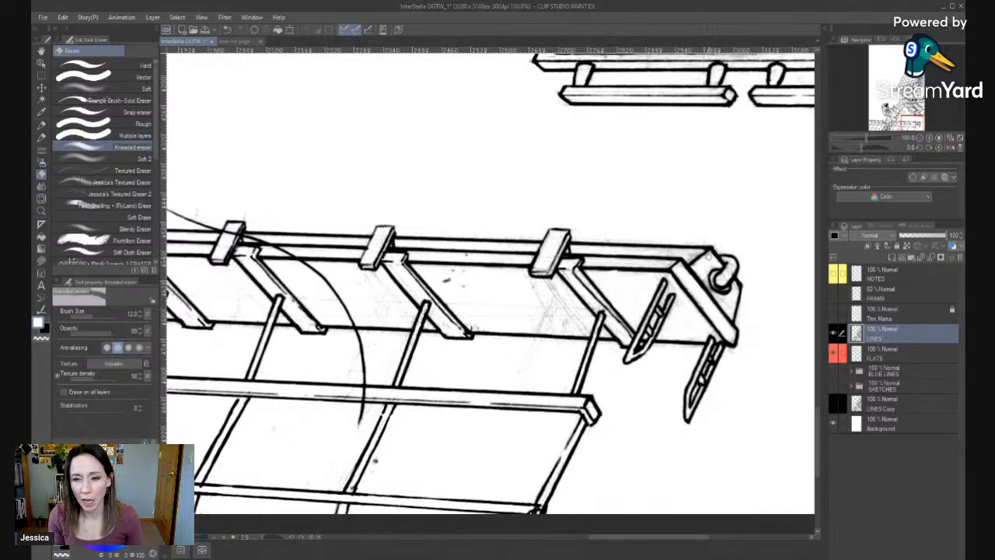
key("bracketleft")
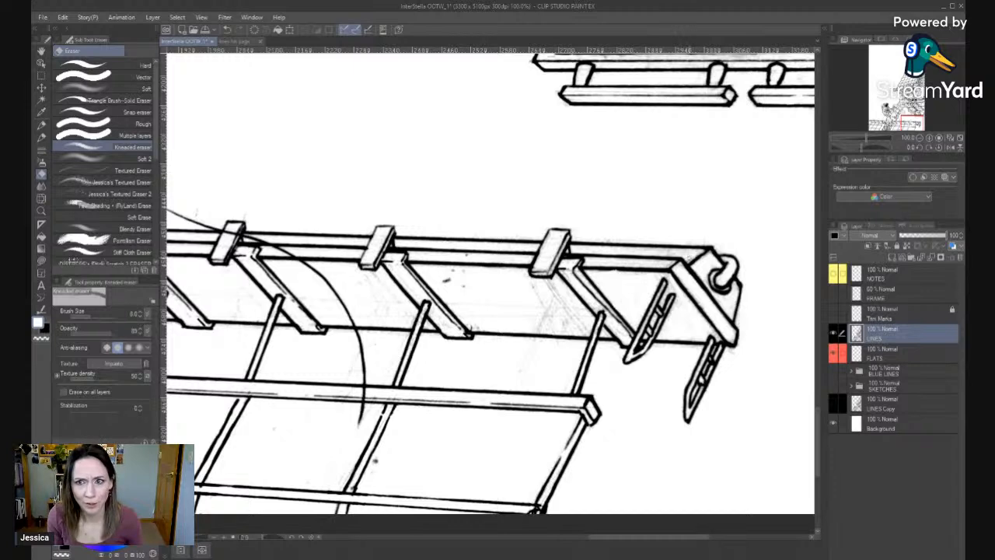
key("bracketright")
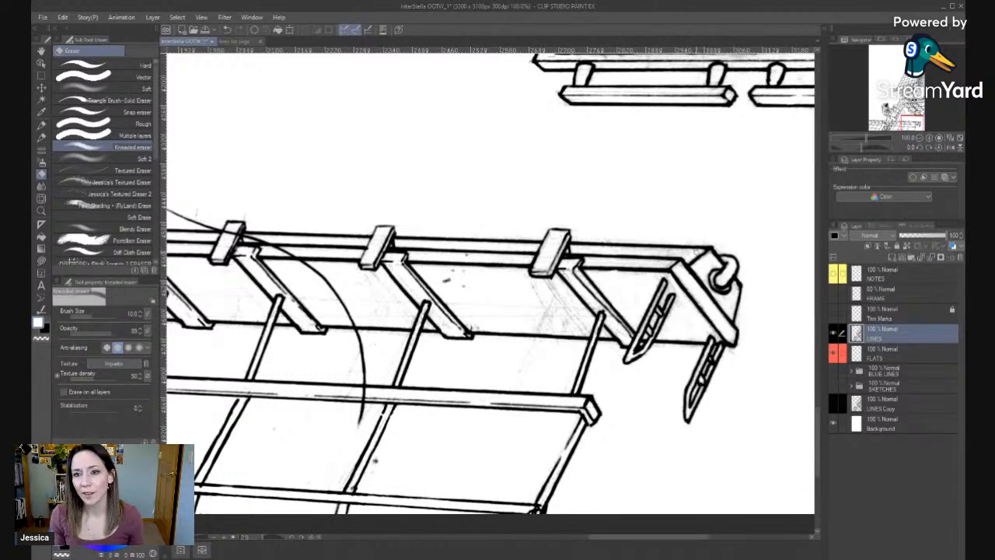
Erase the ghosting on the narrow rail and above the beam's upper edge near its ringed end with straight size 10 eraser strokes.
left_click(688, 253)
left_click(576, 249, "shift")
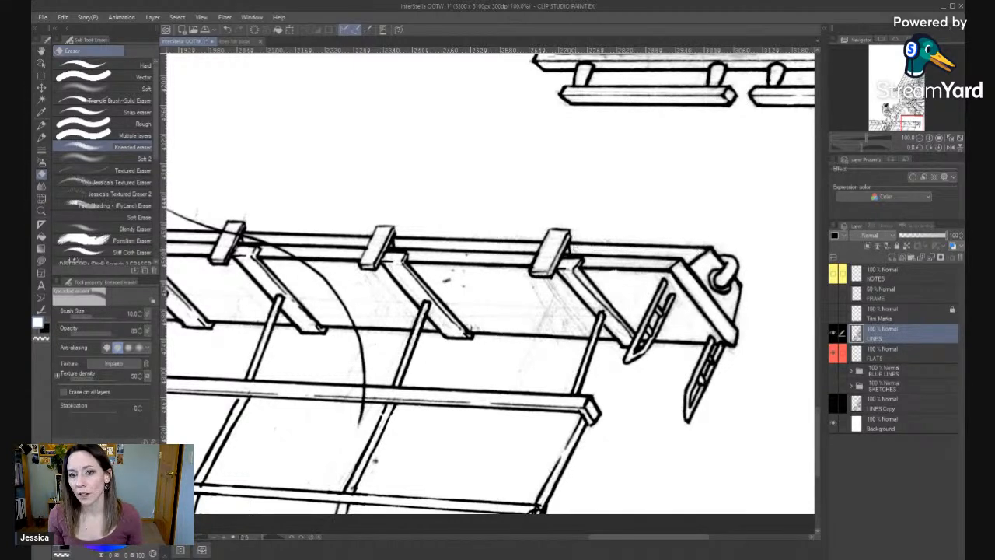
left_click(690, 255, "shift")
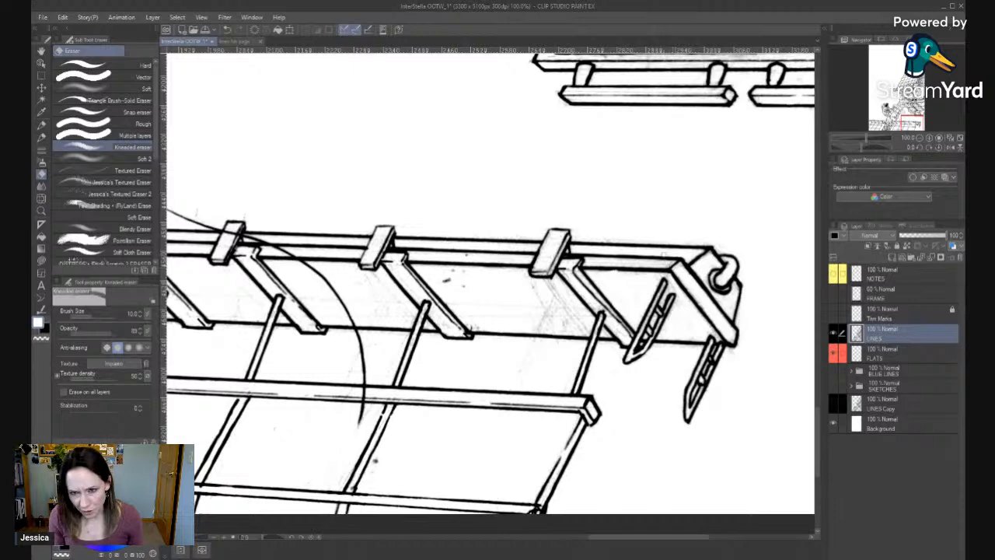
left_click(575, 238)
left_click(715, 242, "shift")
key("]")
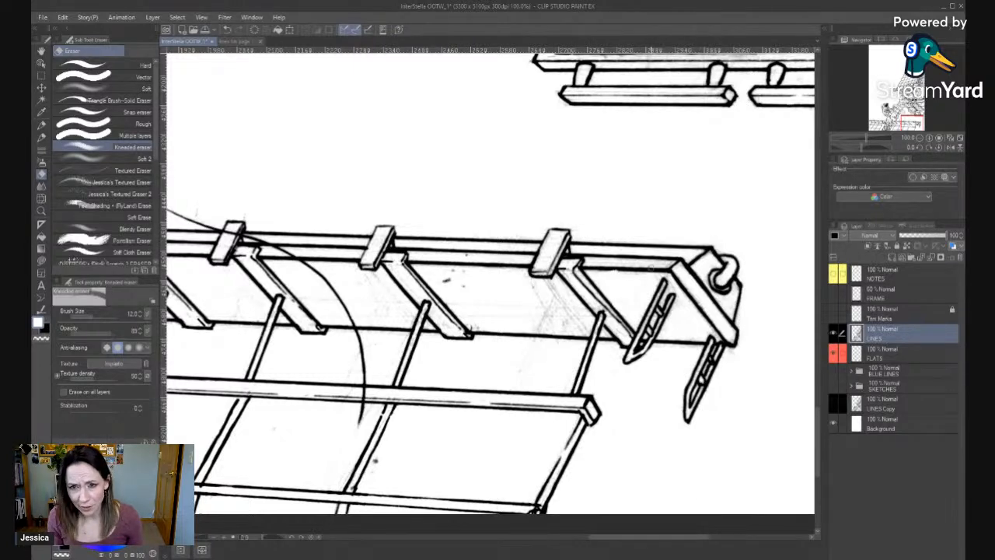
key("[")
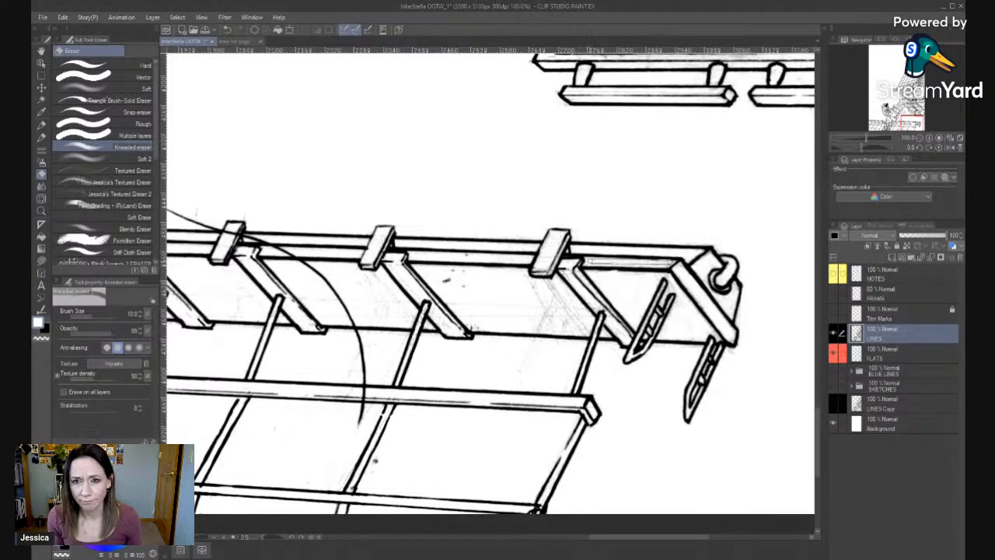
Touch up the rail line beside the beam's last strut with the REAL 6B pencil at size 7, swapping between white and black.
key("p")
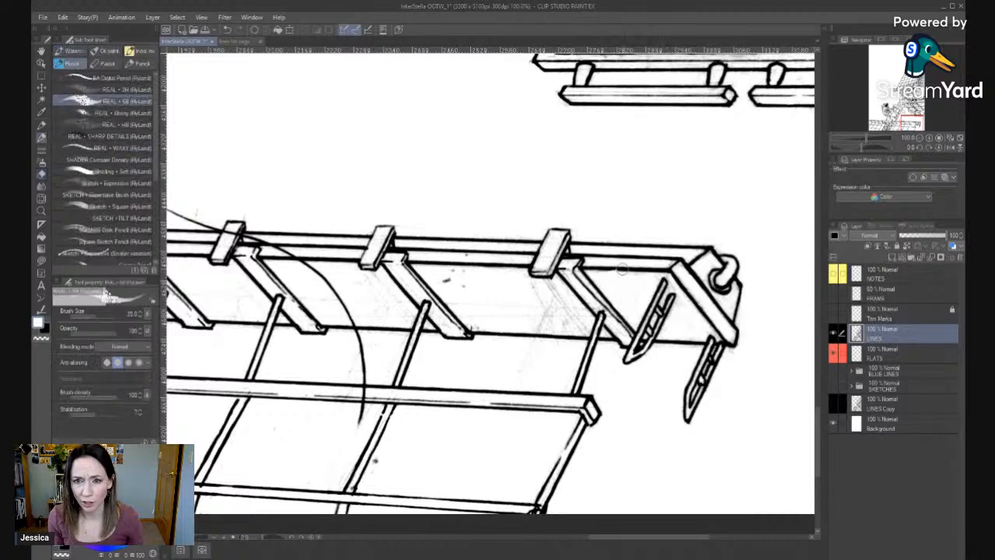
key("[")
key("[")
key("[")
key("[")
key("[")
key("[")
key("[")
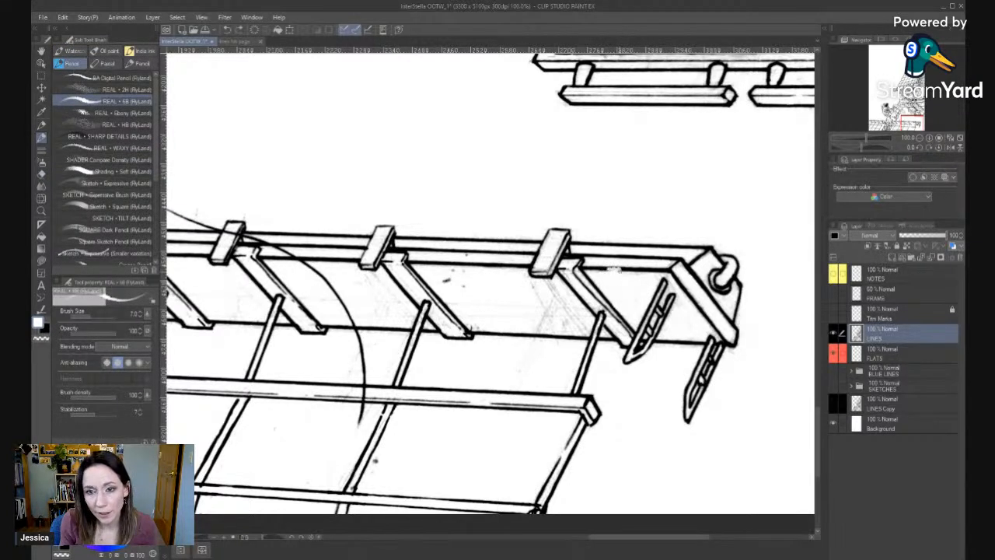
key("x")
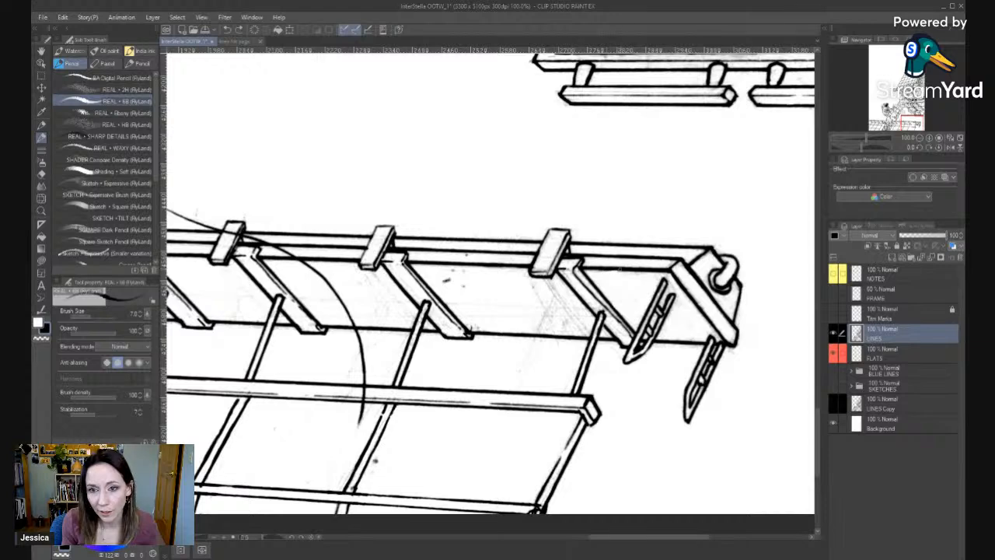
Erase the smudges and sketch lines in the beam's bays around the last two struts with the enlarged Kneaded eraser, ending at size 15.
key("e")
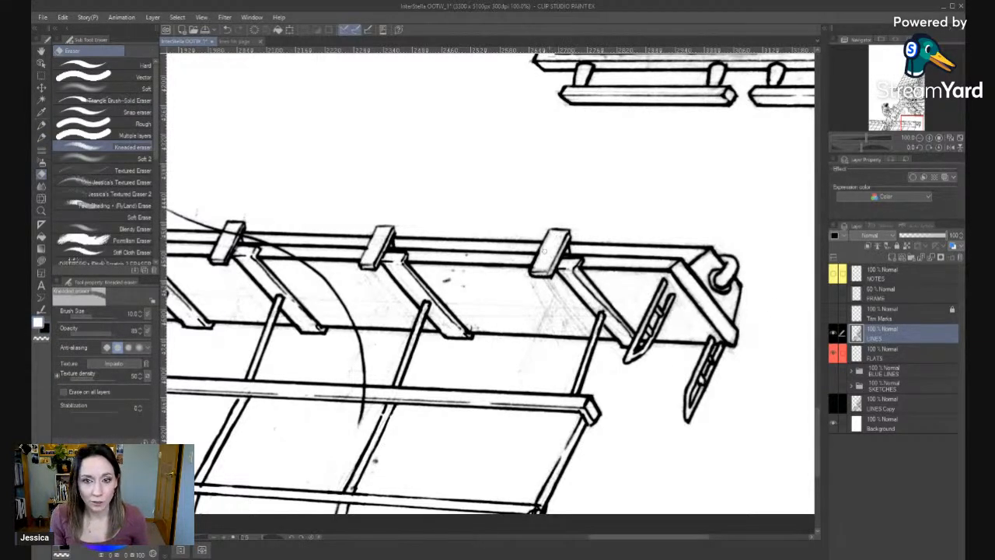
key("bracketright")
key("bracketright")
key("bracketright")
key("bracketright")
mouse_move(562, 291)
left_mouse_down()
mouse_move(526, 289)
mouse_move(557, 287)
mouse_move(586, 325)
mouse_move(565, 296)
mouse_move(529, 325)
mouse_move(470, 326)
mouse_move(446, 279)
mouse_move(457, 276)
mouse_move(485, 318)
mouse_move(474, 321)
mouse_move(521, 311)
mouse_move(508, 307)
mouse_move(569, 317)
mouse_move(485, 319)
mouse_move(524, 306)
left_mouse_up()
mouse_move(544, 373)
left_mouse_down()
mouse_move(562, 360)
mouse_move(552, 351)
mouse_move(519, 374)
left_mouse_up()
key("[")
key("[")
key("[")
key("[")
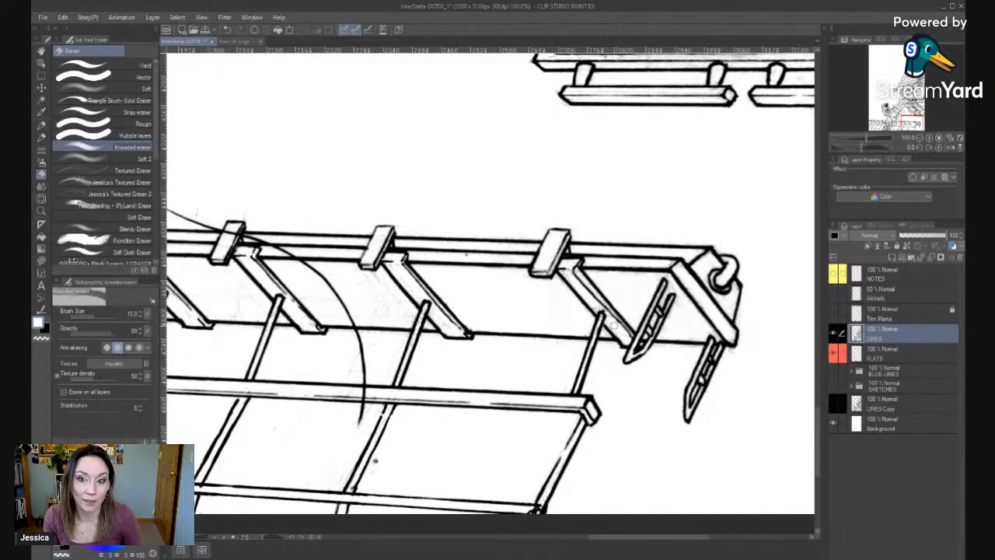
Erase the grey shading around the thin curved cable between the struts with the Kneaded eraser at sizes 25 and 17.
left_click_drag(365, 286, 576, 269)
key("]")
key("]")
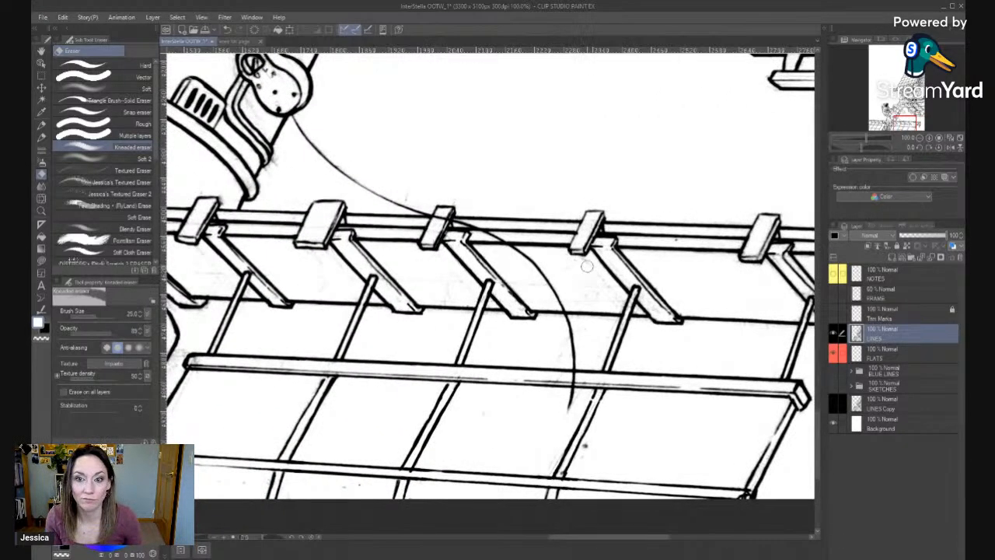
key("bracketright")
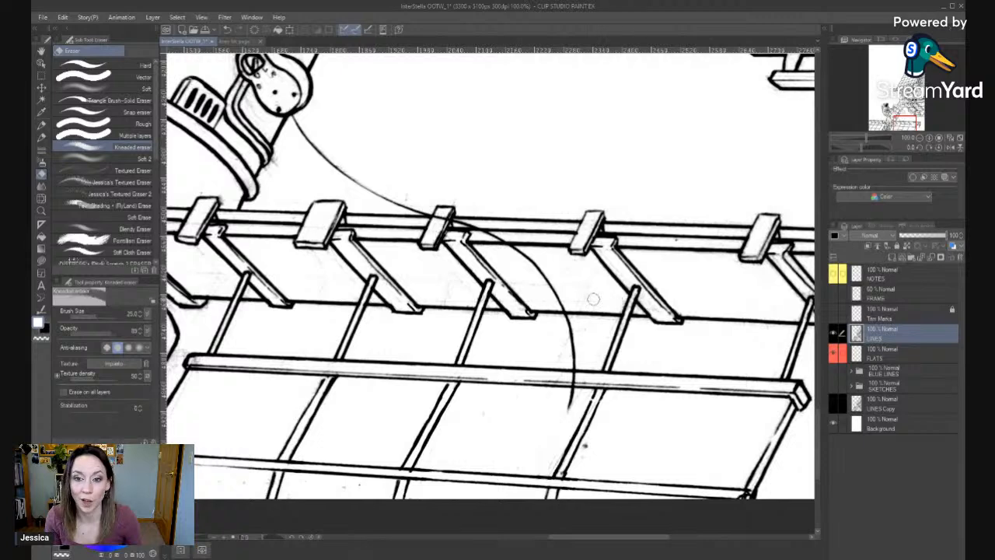
key("bracketleft")
key("bracketleft")
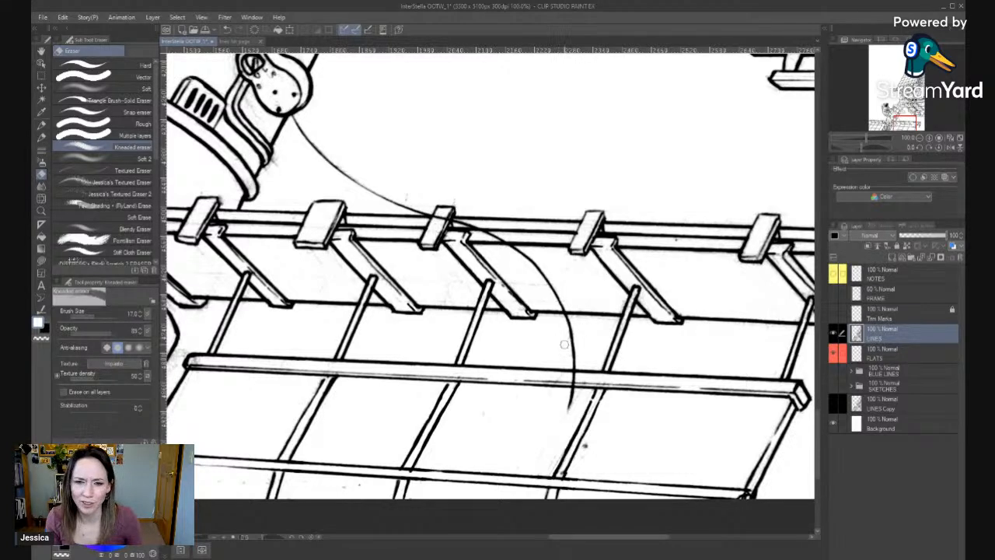
Clean the smudges around the clamp and struts where the cable crosses the beam, reducing the Kneaded eraser to size 10.
scroll(441, 325, "up", 2)
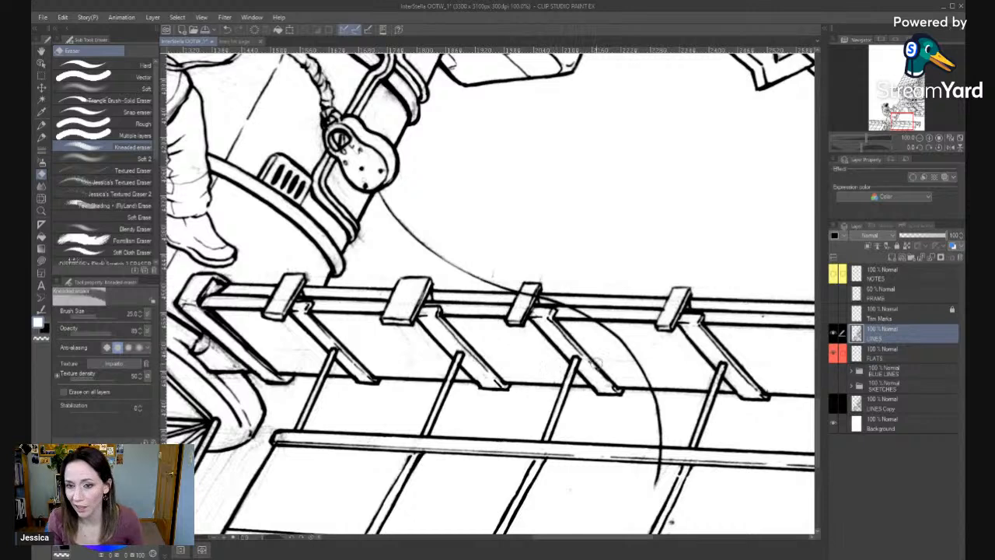
key("bracketleft")
mouse_move(696, 355)
left_mouse_down()
mouse_move(433, 378)
mouse_move(723, 316)
mouse_move(753, 320)
left_mouse_up()
key("bracketleft")
key("bracketleft")
key("bracketleft")
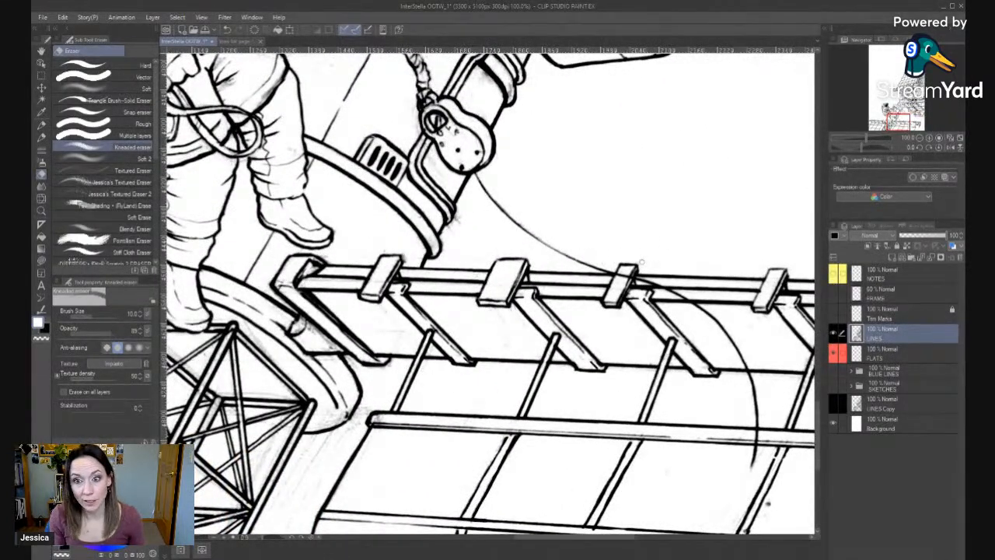
Erase the ghosting around the curved pipe's end and the adjacent panel corner with the Kneaded eraser at sizes 10, 12, 17 and 15.
left_click_drag(433, 380, 562, 379)
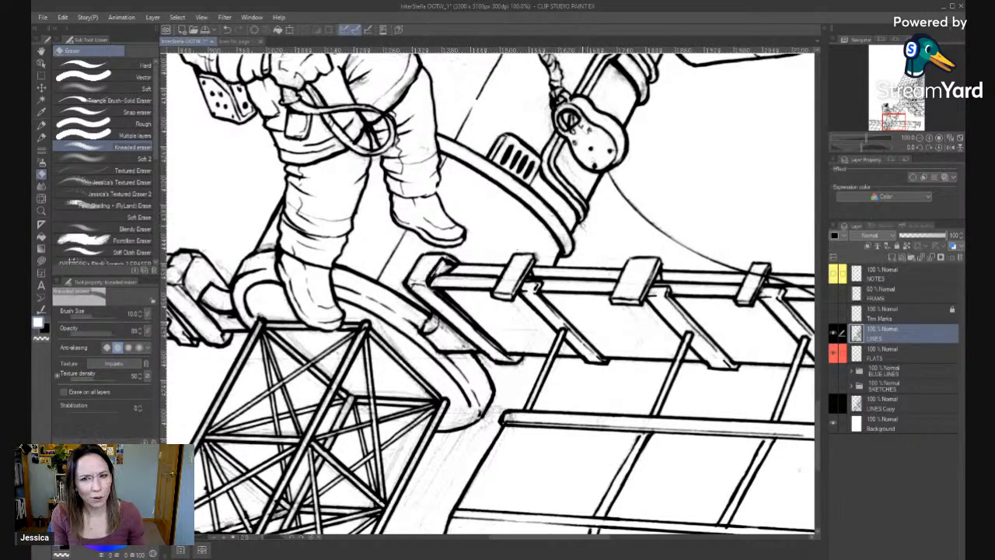
left_click_drag(494, 394, 555, 302)
key("]")
left_click_drag(519, 248, 504, 239)
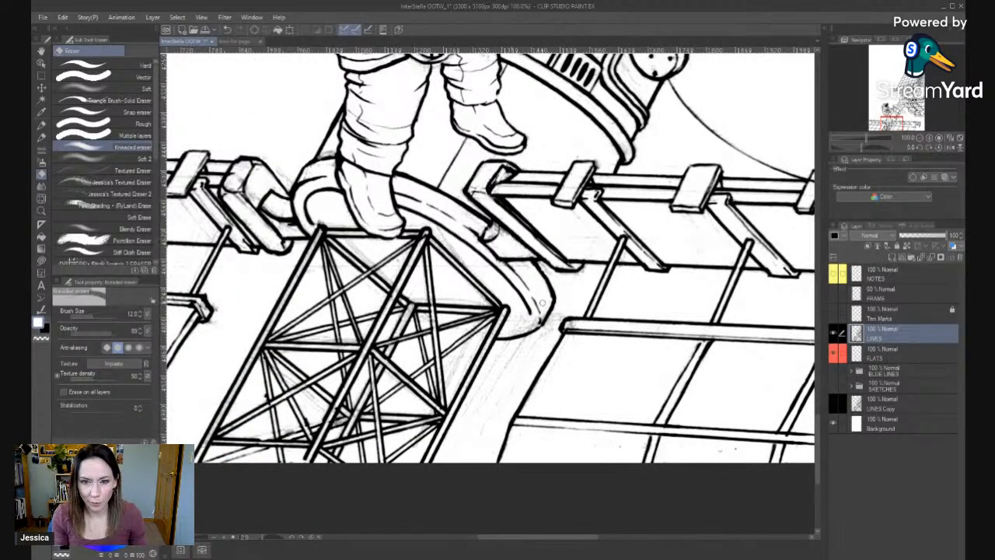
left_click_drag(553, 319, 583, 264)
key("]")
key("]")
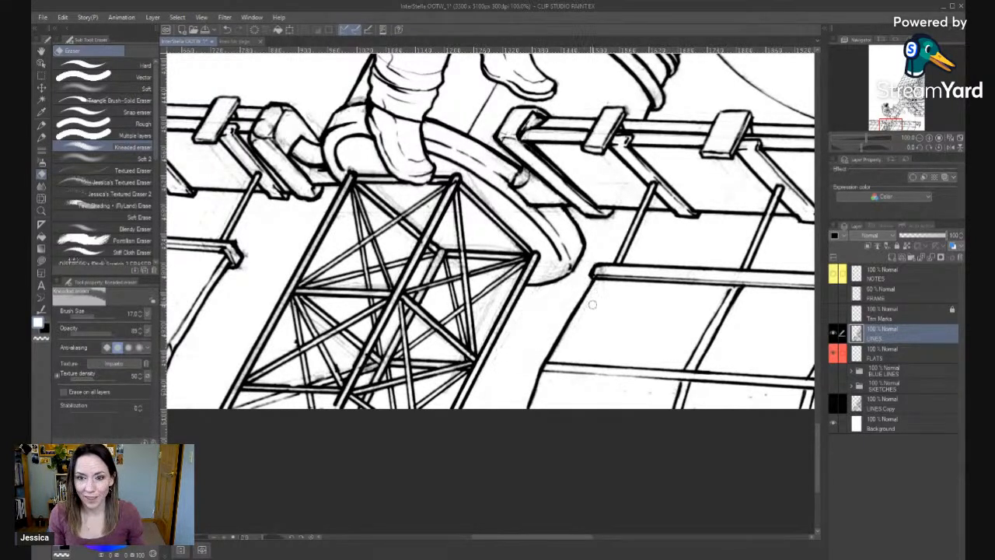
key("bracketleft")
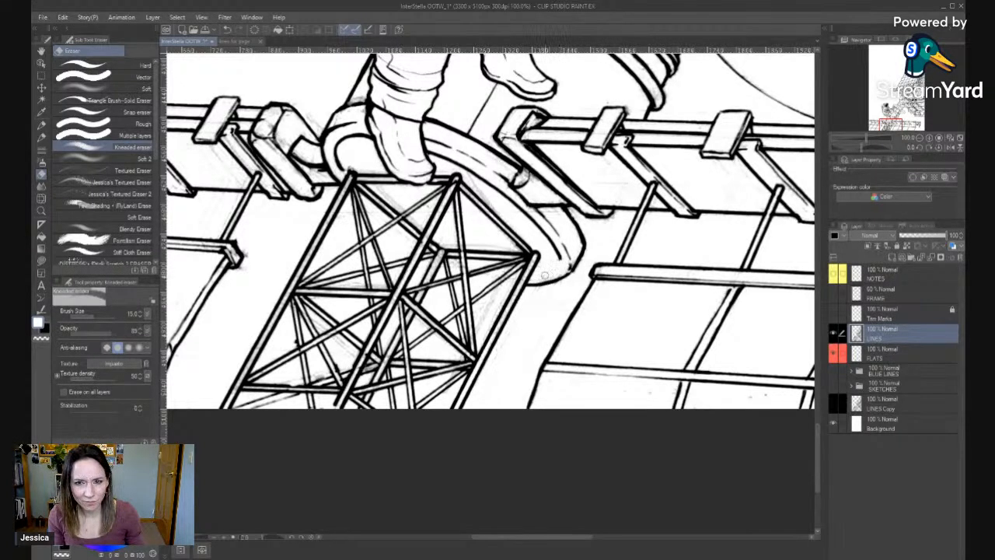
Erase the grey shading between the upper crossing struts of the lattice tower with the Kneaded eraser at sizes 17 and 15.
left_click_drag(533, 277, 608, 343)
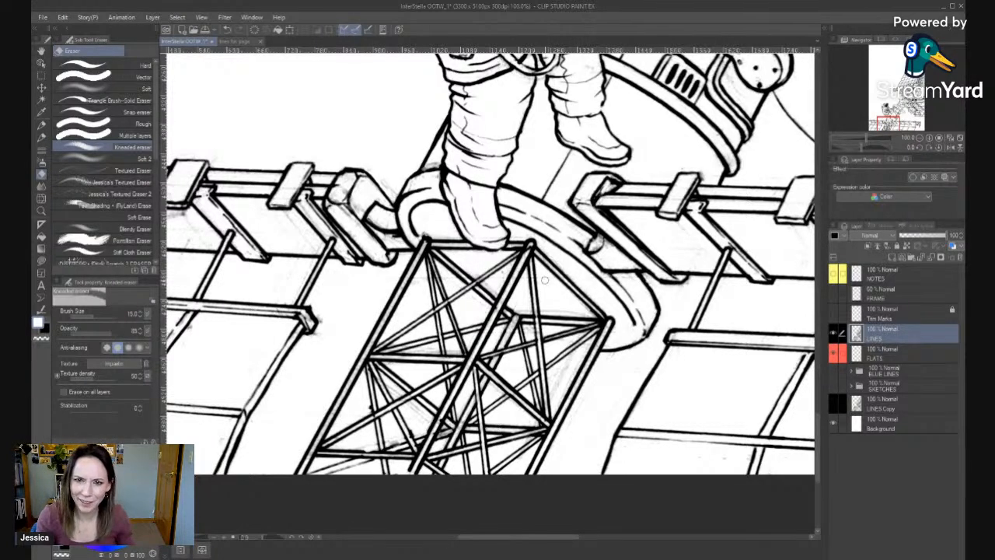
key("bracketleft")
key("bracketleft")
key("bracketleft")
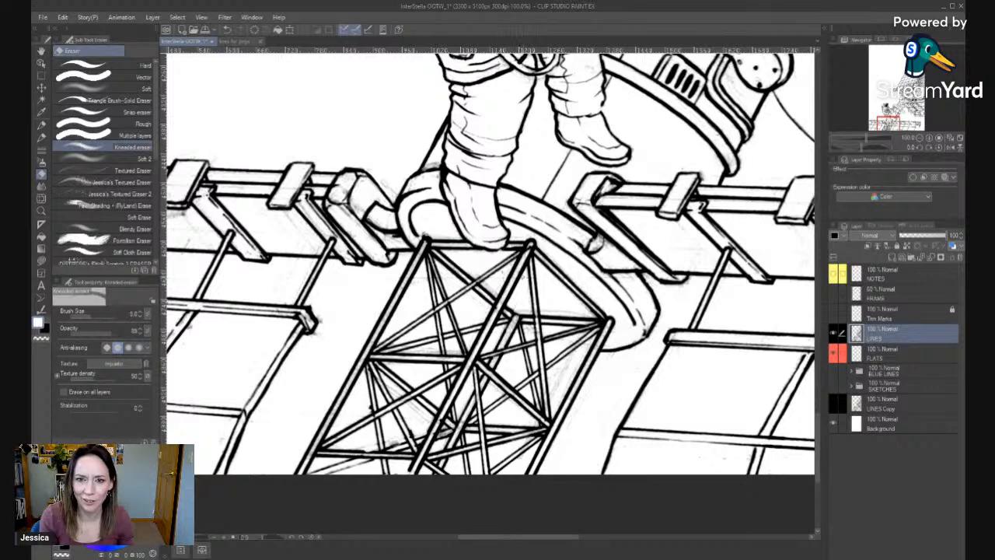
key("bracketright")
key("bracketright")
key("bracketright")
key("bracketright")
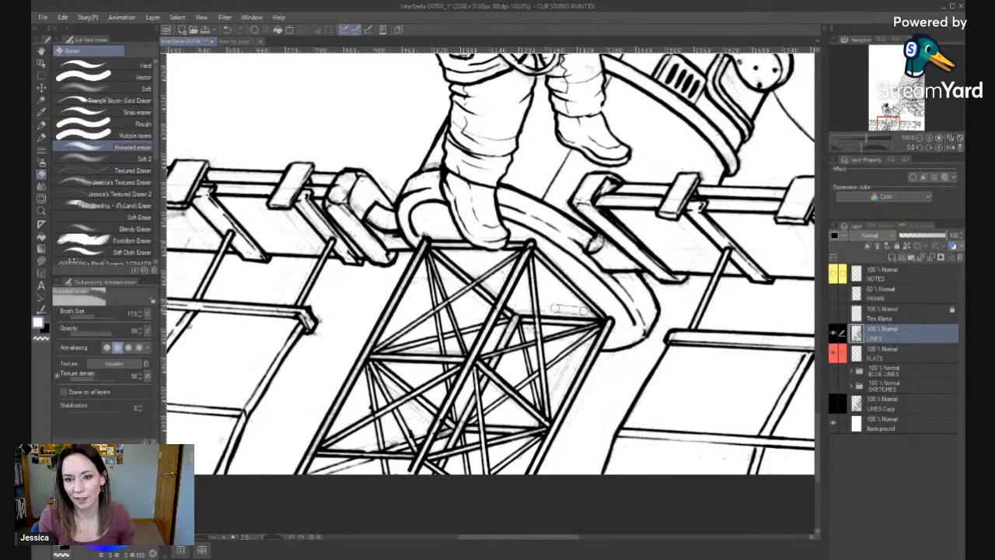
key("bracketleft")
key("bracketleft")
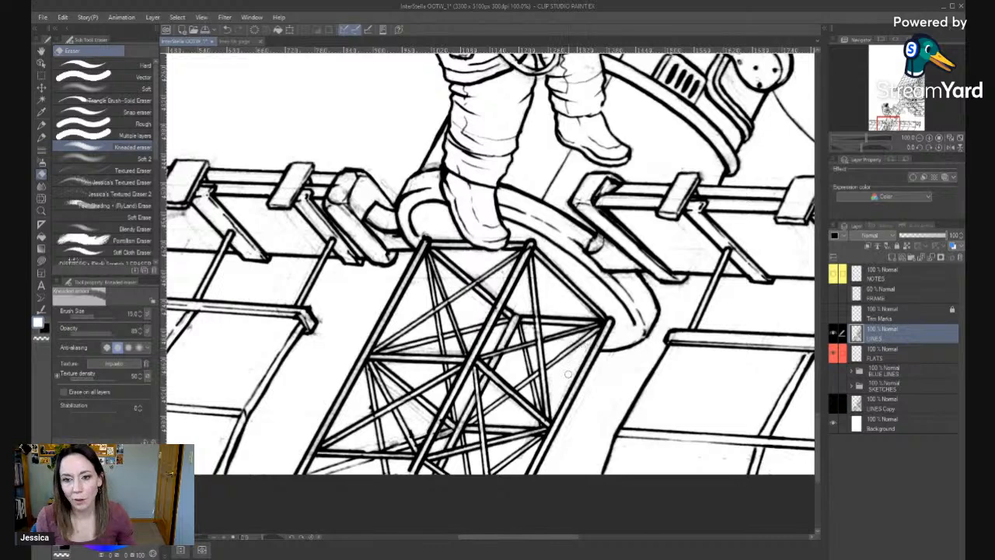
Clean the ghosting around the left beam's angular end and the gap beside the lattice tower at eraser sizes 15 and 17.
left_click_drag(558, 386, 616, 356)
left_click_drag(695, 167, 690, 285)
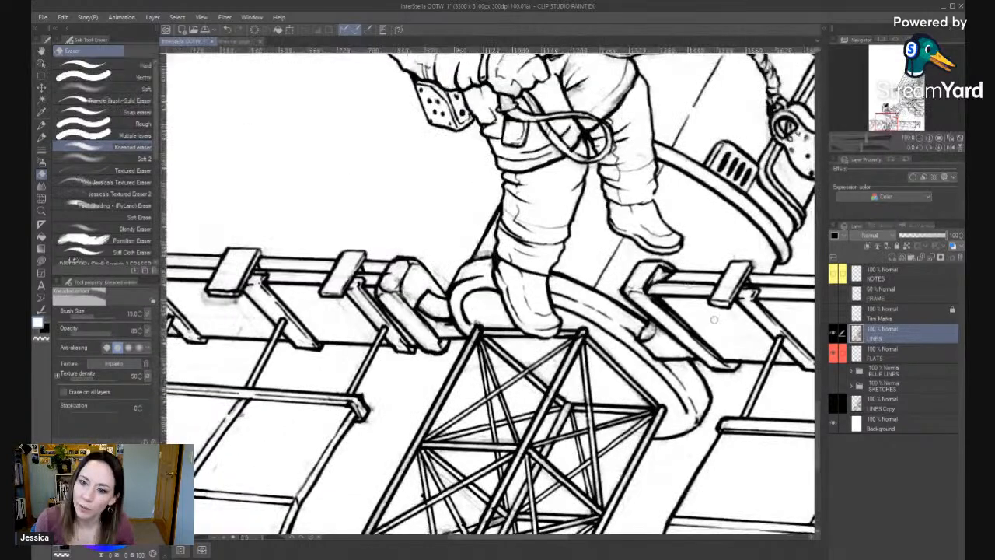
left_click_drag(401, 292, 527, 310)
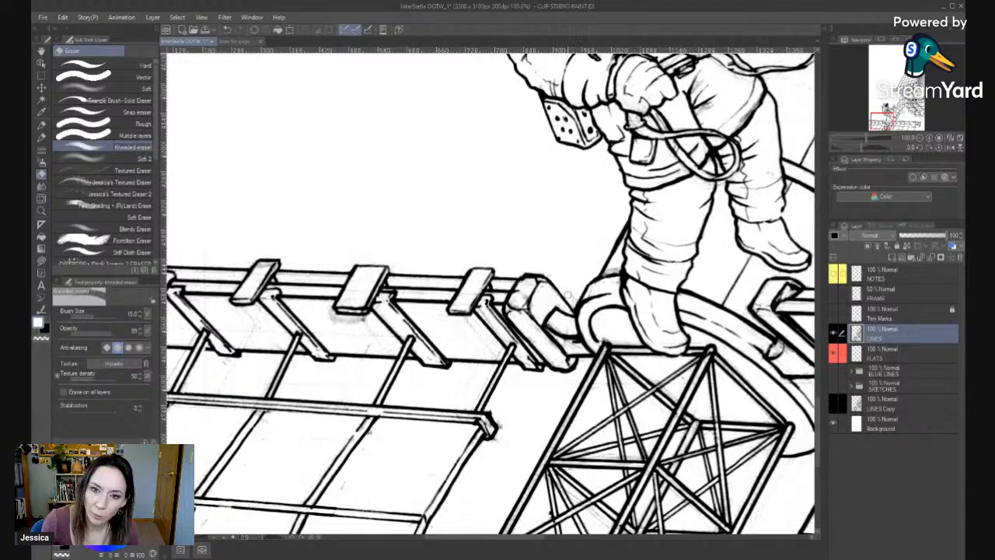
left_click_drag(504, 358, 588, 264)
key("bracketright")
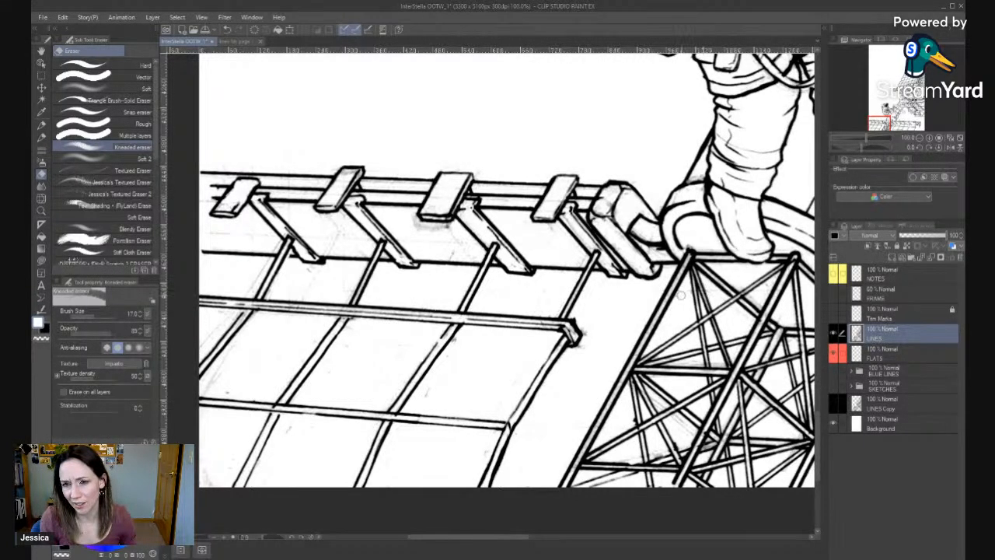
left_click_drag(690, 291, 613, 288)
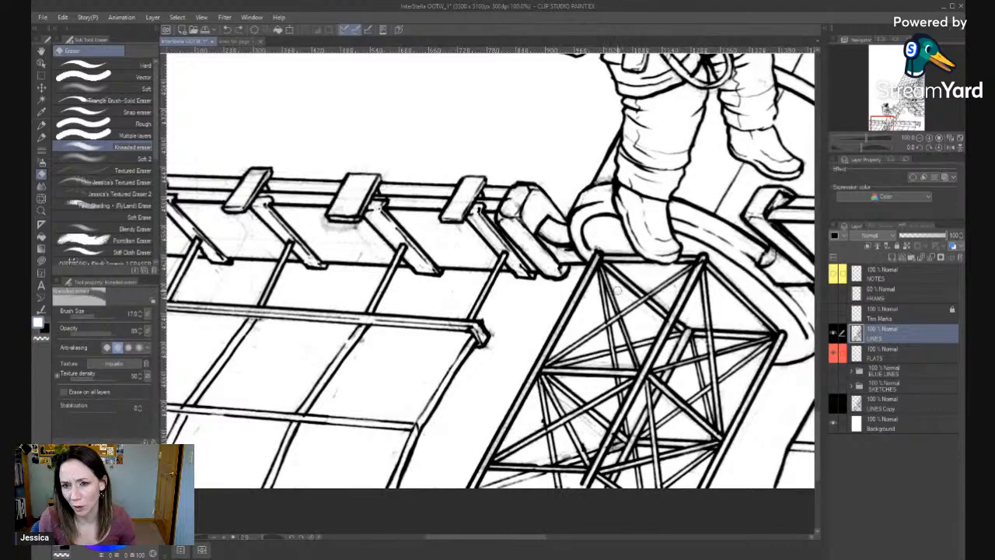
Erase faint shading between the left beam's struts with the Kneaded eraser at sizes 25 and 20, undoing the last stroke.
left_click_drag(176, 279, 462, 276)
key("]")
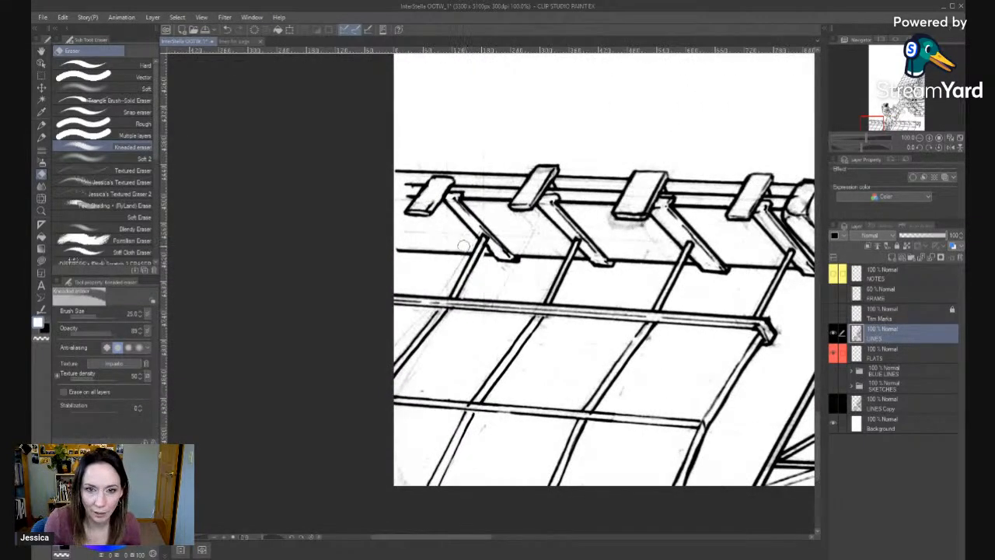
left_click_drag(676, 377, 441, 345)
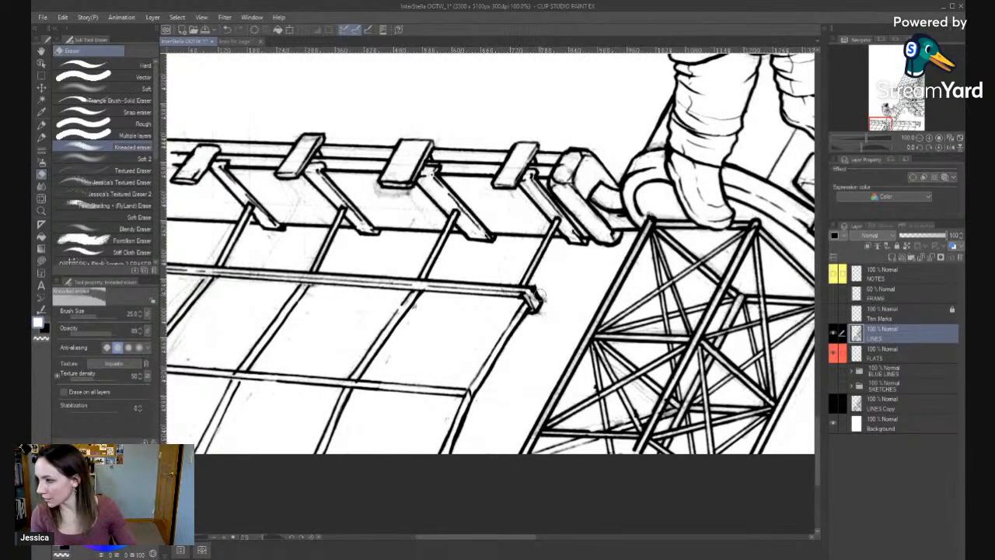
left_click_drag(467, 272, 643, 318)
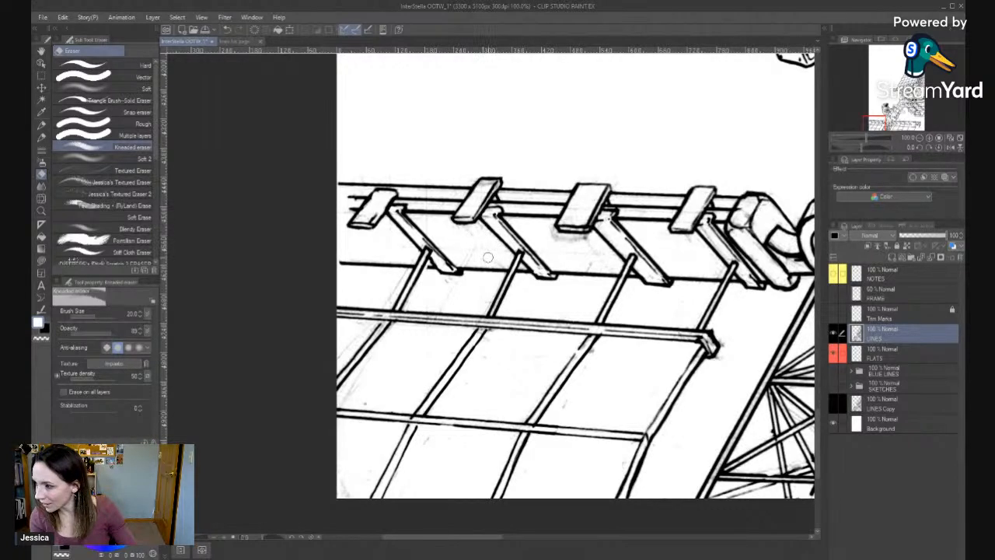
mouse_move(520, 297)
left_mouse_down()
mouse_move(492, 271)
mouse_move(504, 289)
left_mouse_up()
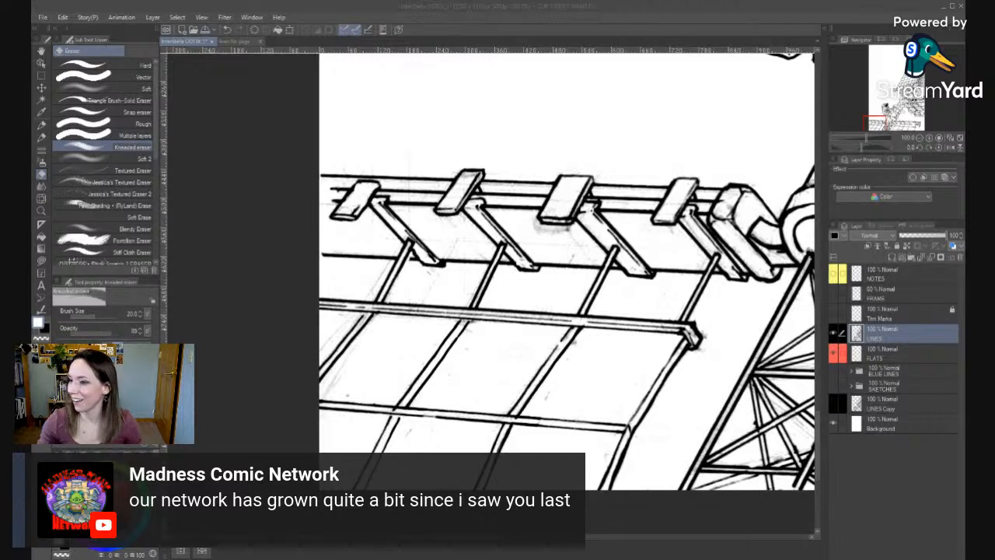
left_click_drag(587, 299, 585, 309)
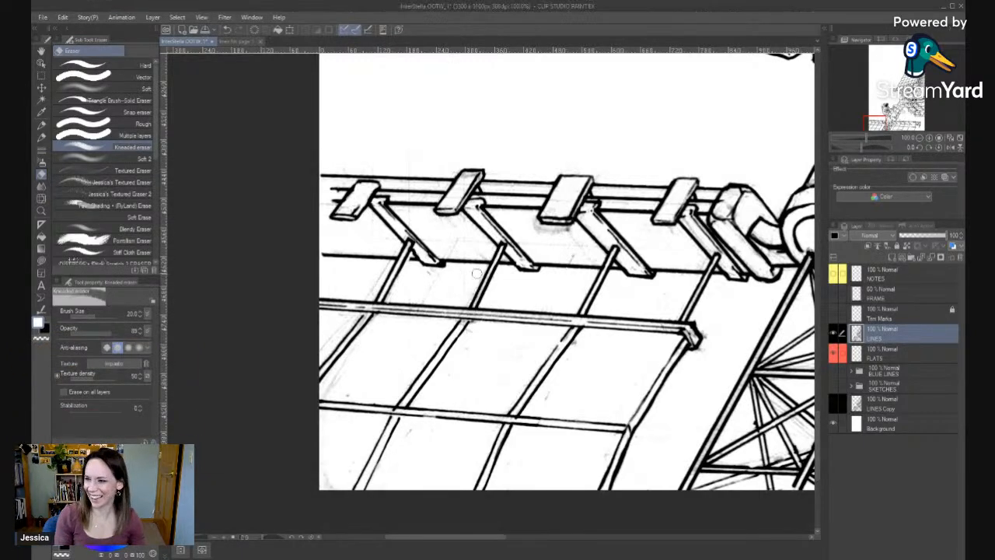
key("ctrl+z")
Erase the ghost lines beneath the left beam and in the panels at the page edge with the Kneaded eraser at sizes 12 and 17.
left_click_drag(452, 290, 612, 337)
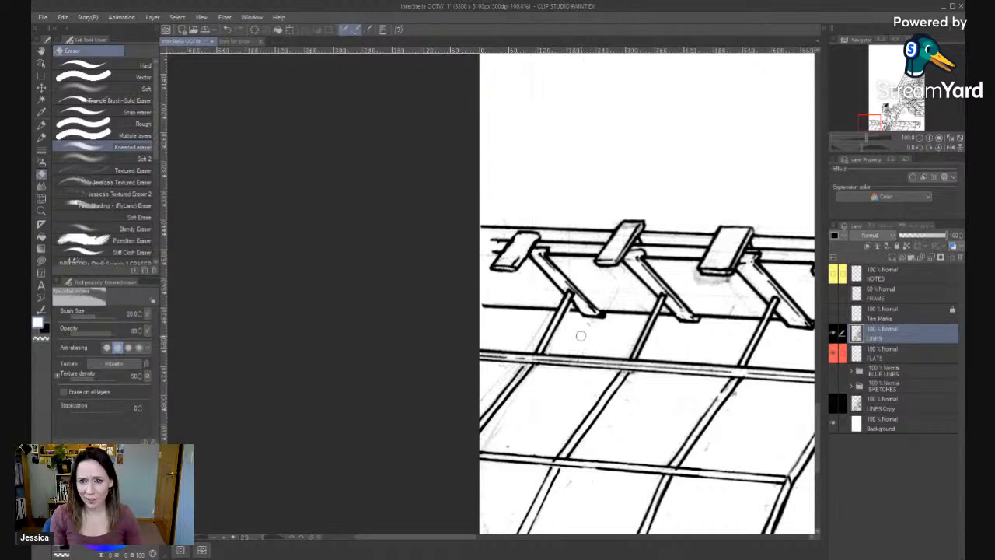
key("bracketleft")
key("bracketleft")
key("bracketleft")
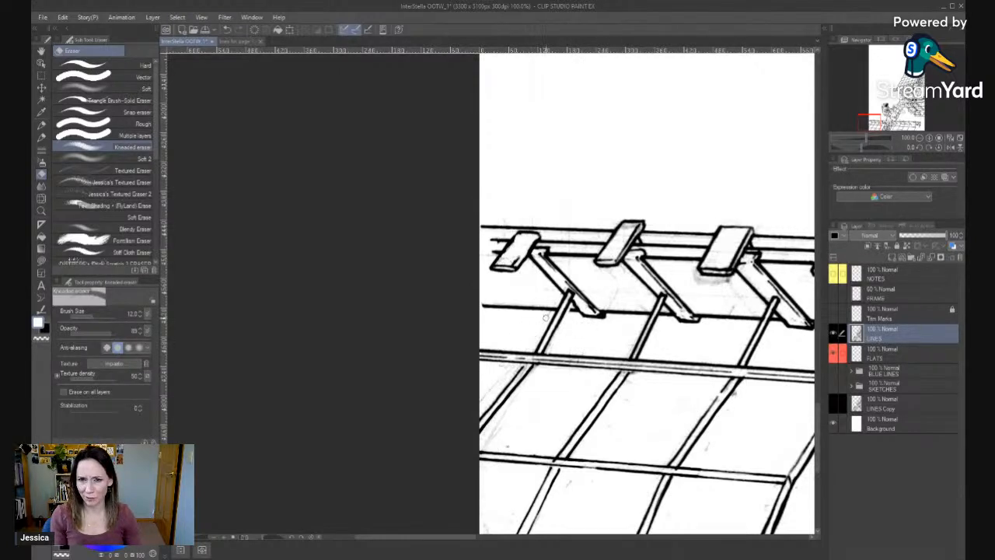
key("bracketright")
key("bracketright")
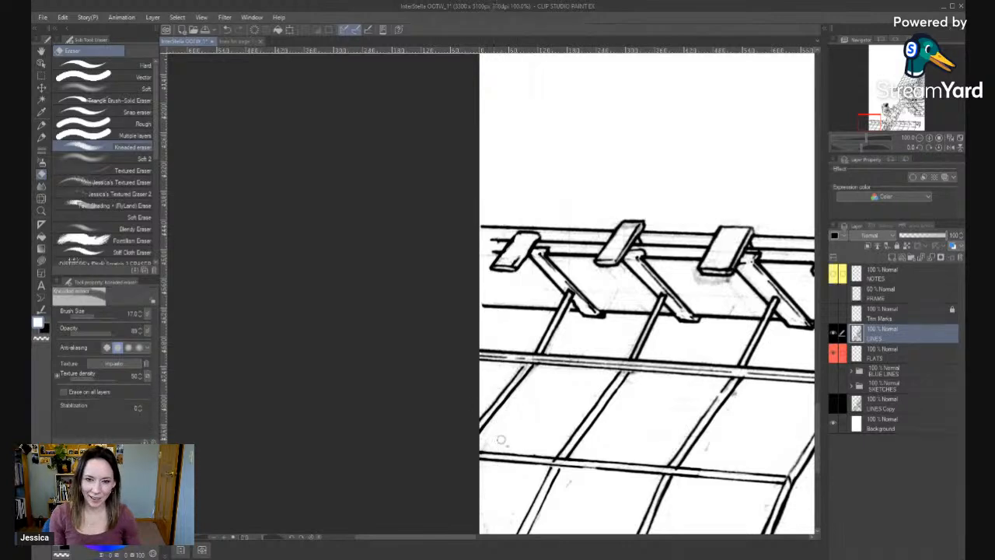
Erase the grey shading under and inside the left beam's clamps and between its struts with the Kneaded eraser at sizes 15 and 12.
left_click_drag(536, 367, 484, 426)
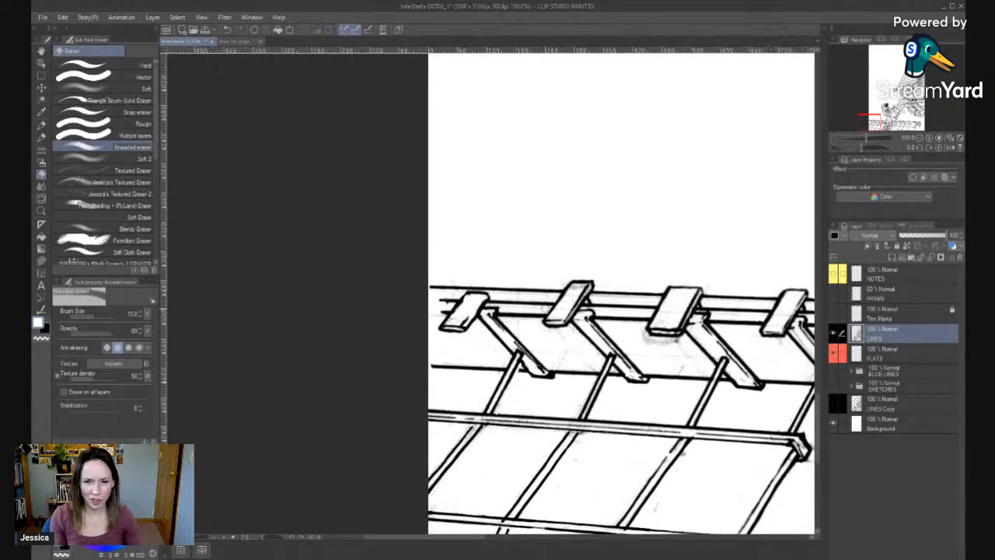
key("p")
key("e")
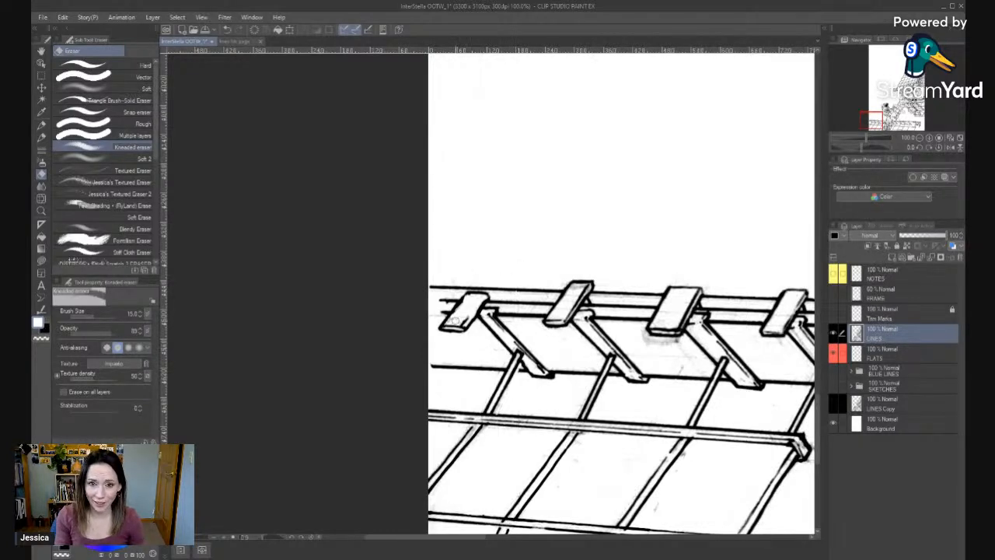
mouse_move(638, 339)
left_mouse_down()
mouse_move(583, 378)
mouse_move(622, 384)
left_mouse_up()
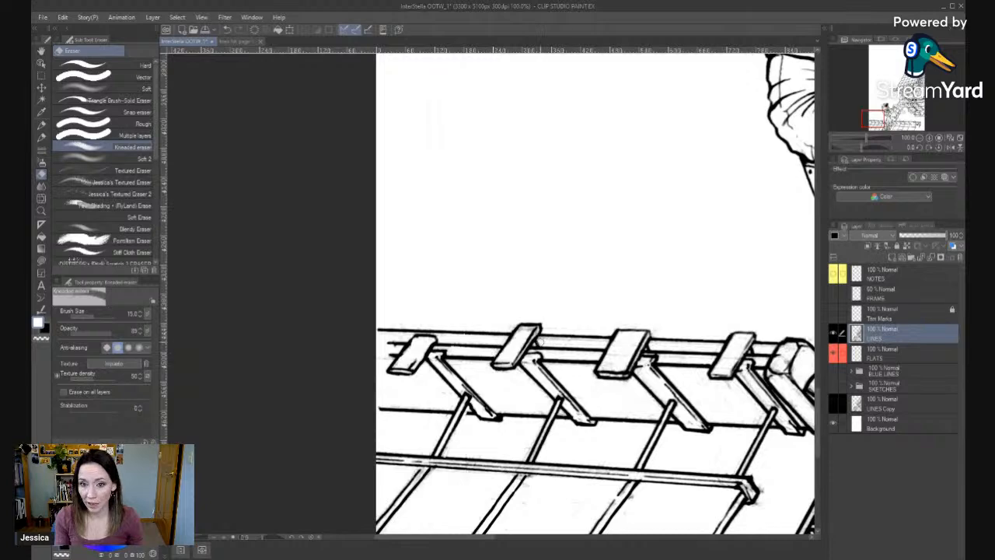
key("bracketleft")
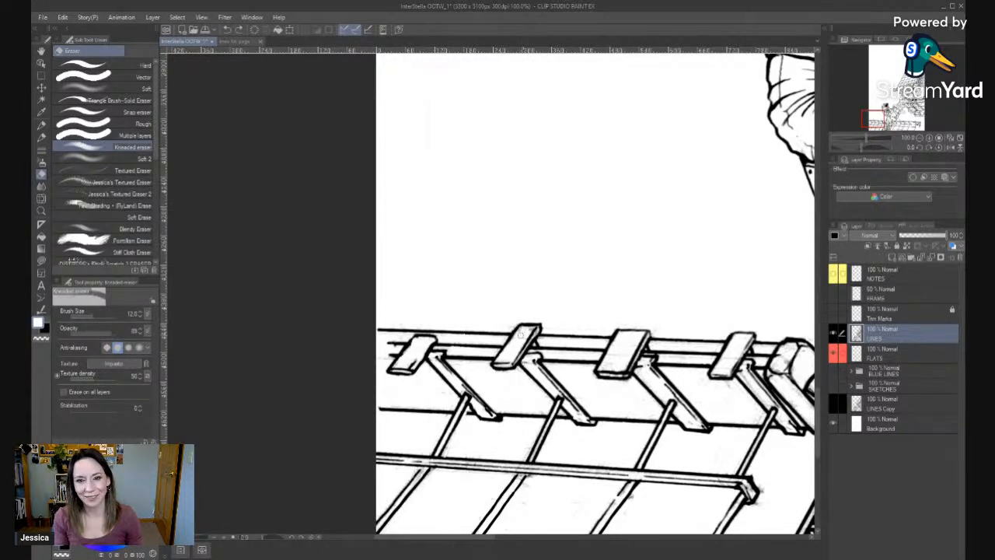
left_click_drag(547, 500, 577, 376)
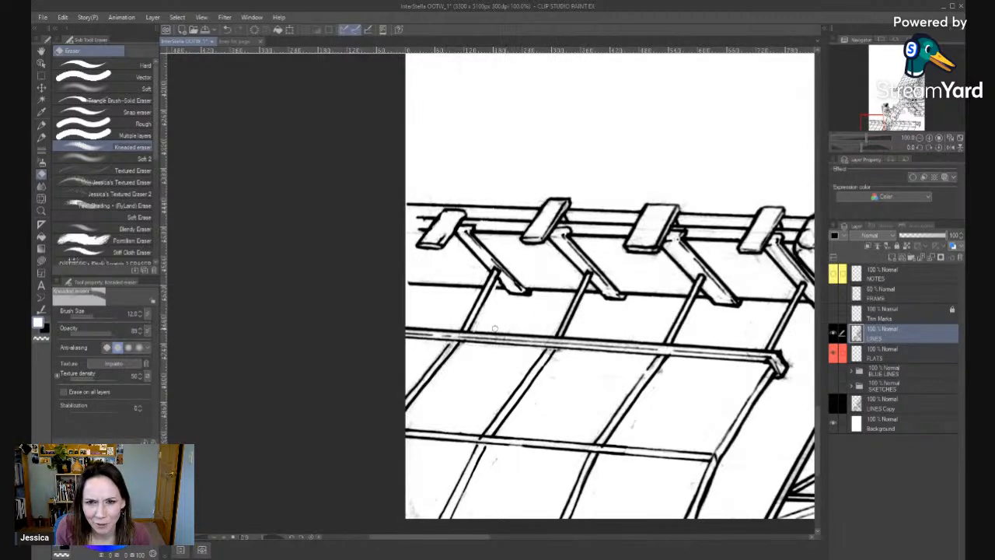
Erase the stray specks inside the left solar panel's cells with the Kneaded eraser at size 12.
left_click_drag(626, 381, 636, 364)
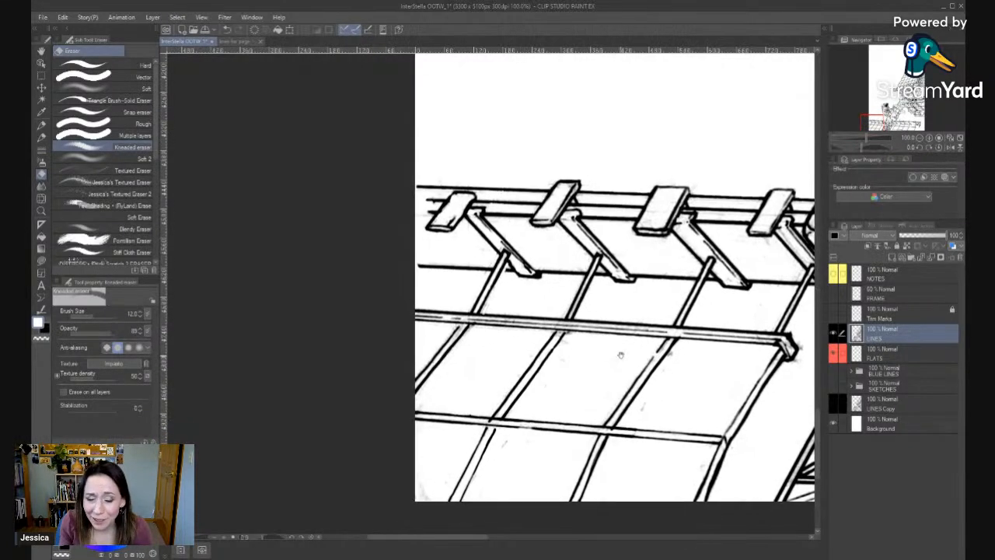
key("b")
key("x")
key("bracketright")
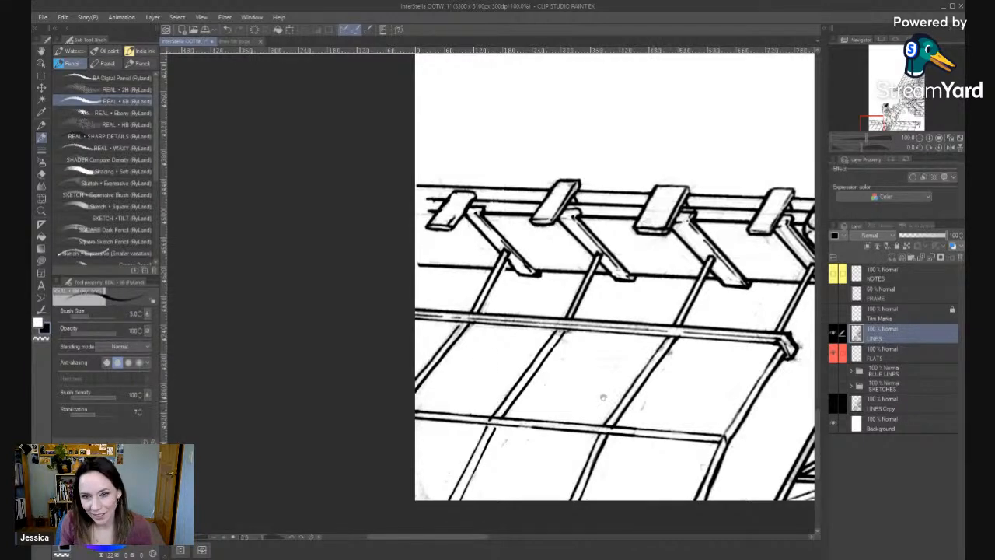
left_click_drag(682, 347, 634, 365)
key("e")
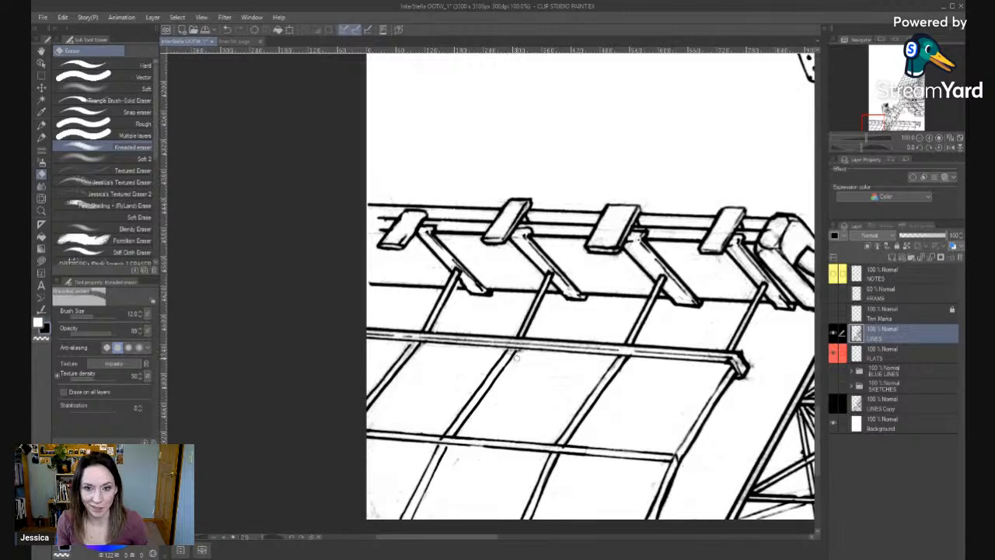
key("p")
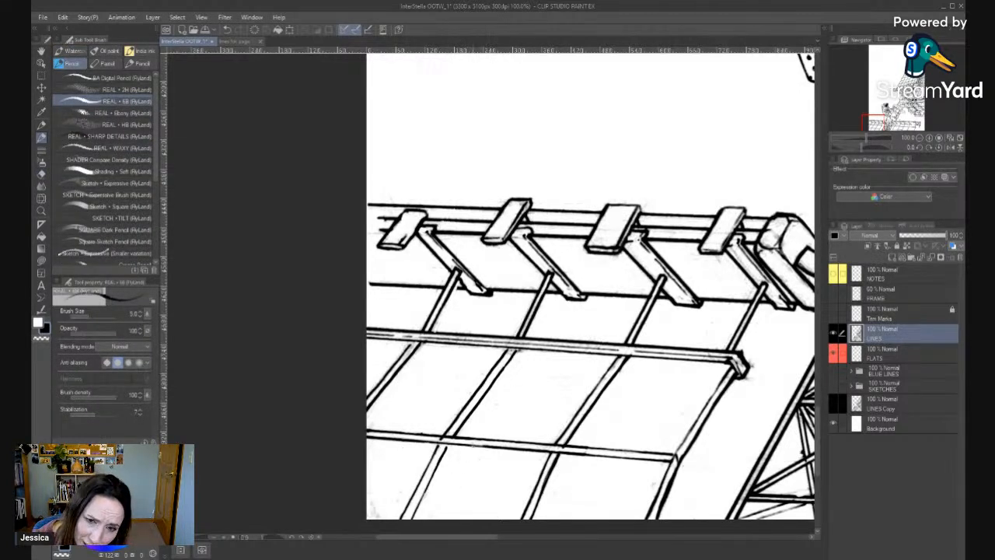
left_click_drag(701, 346, 660, 344)
key("e")
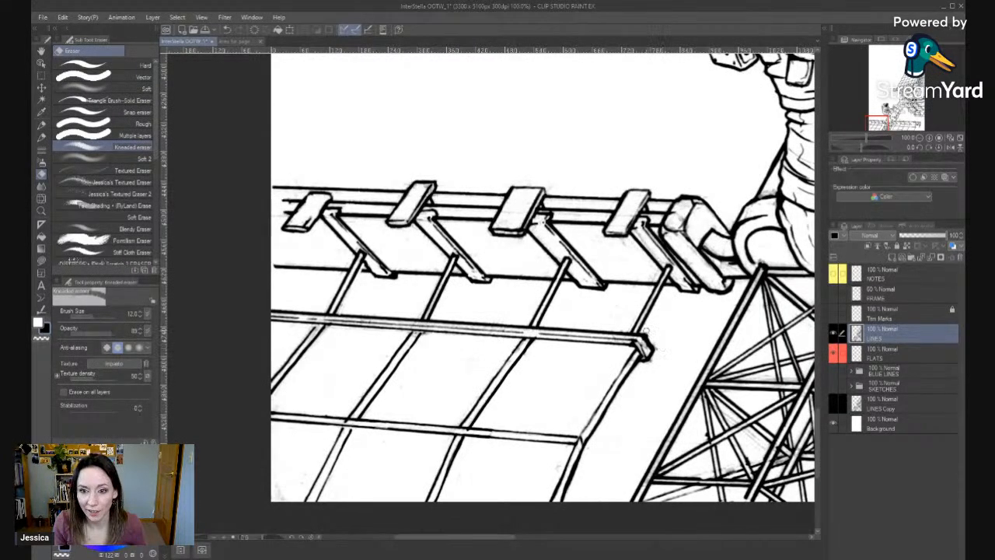
Erase the faint shading around the lower astronaut's tether and the module behind it with the Kneaded eraser at size 15.
left_click_drag(777, 176, 590, 336)
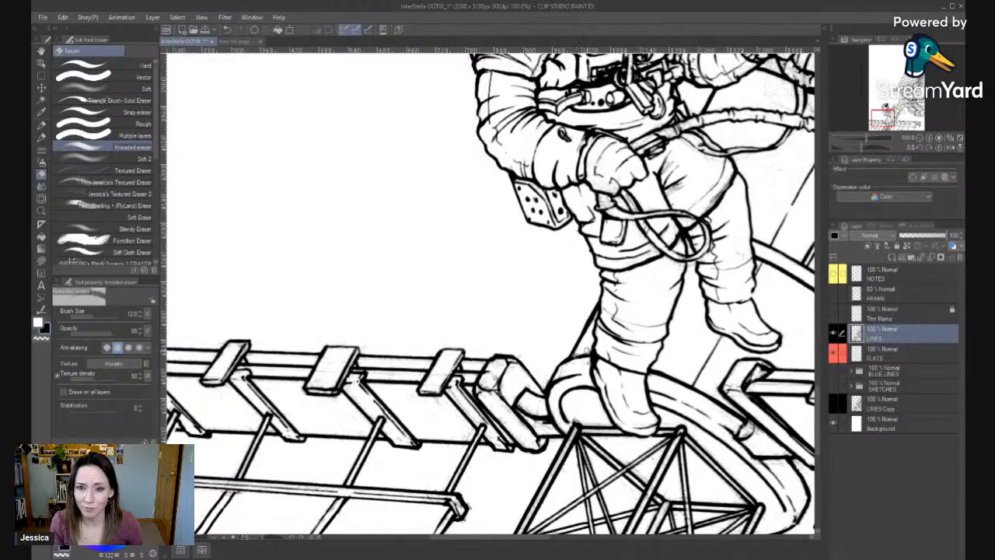
left_click_drag(676, 165, 599, 368)
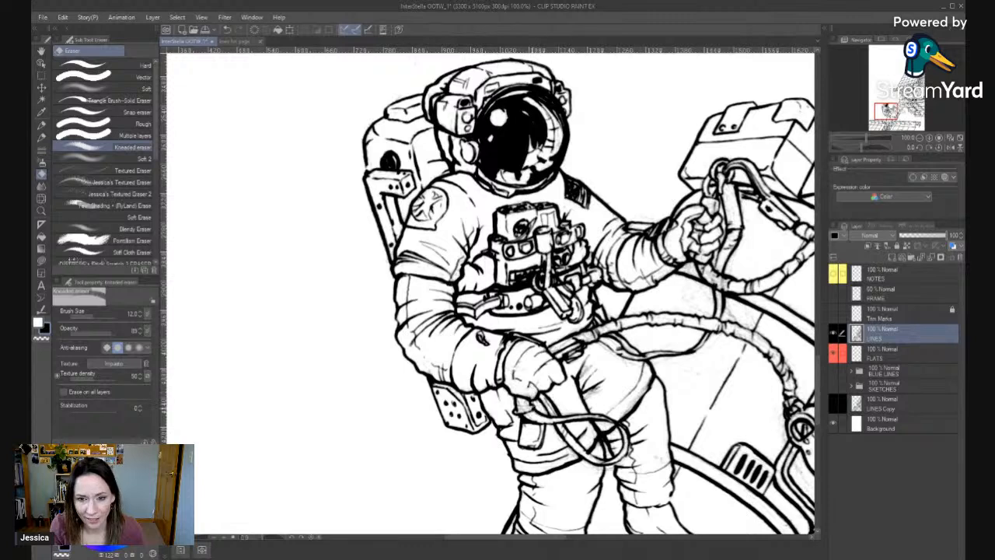
left_click_drag(729, 306, 586, 375)
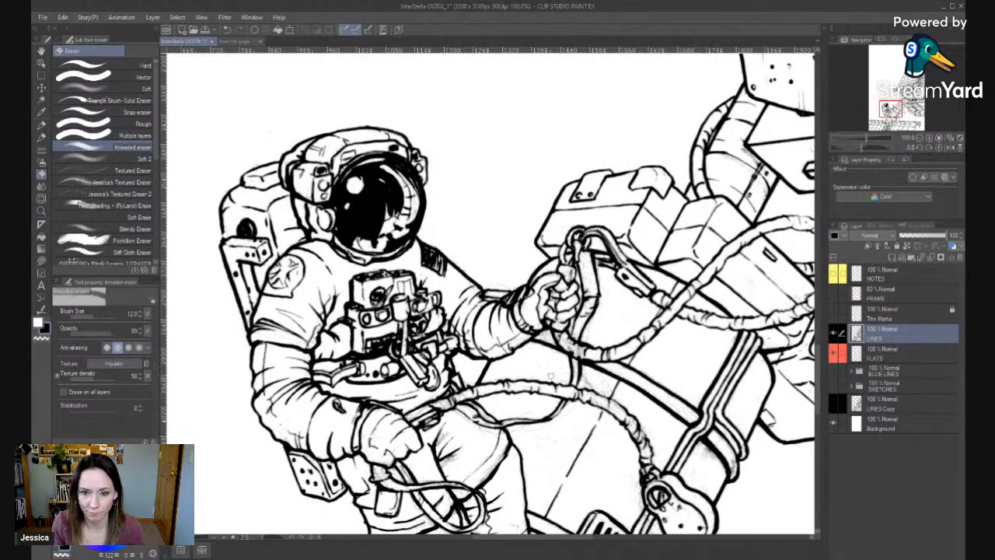
key("bracketright")
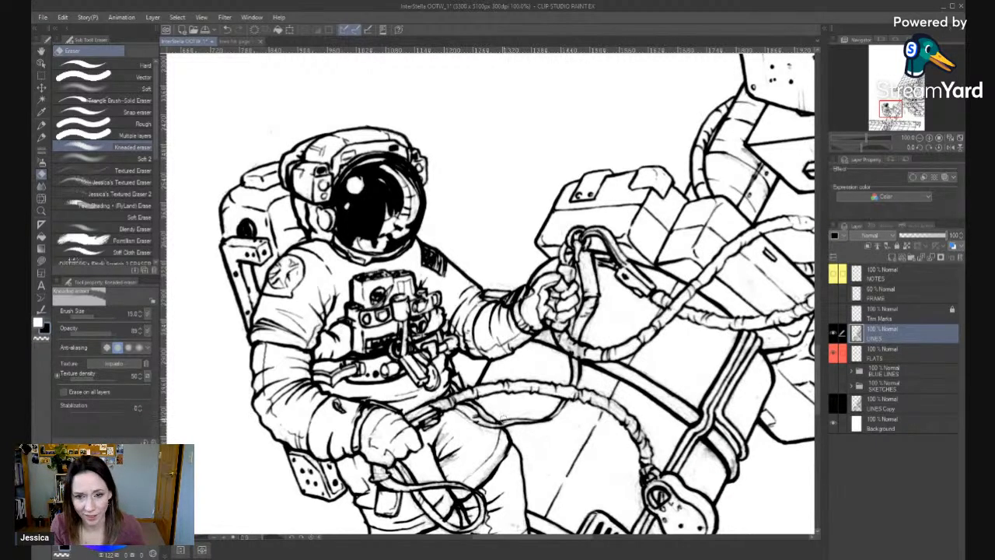
left_click_drag(529, 428, 423, 371)
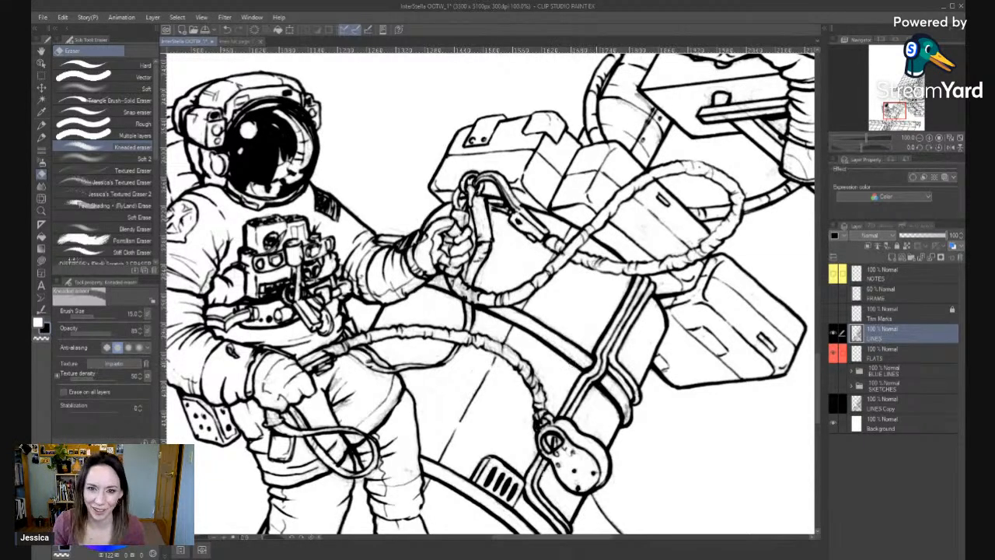
Examine the coiled tether, the upper astronaut and the upper solar panel for leftover smudges, up to the whole lower page.
scroll(594, 278, "down", 2)
scroll(536, 332, "up", 3)
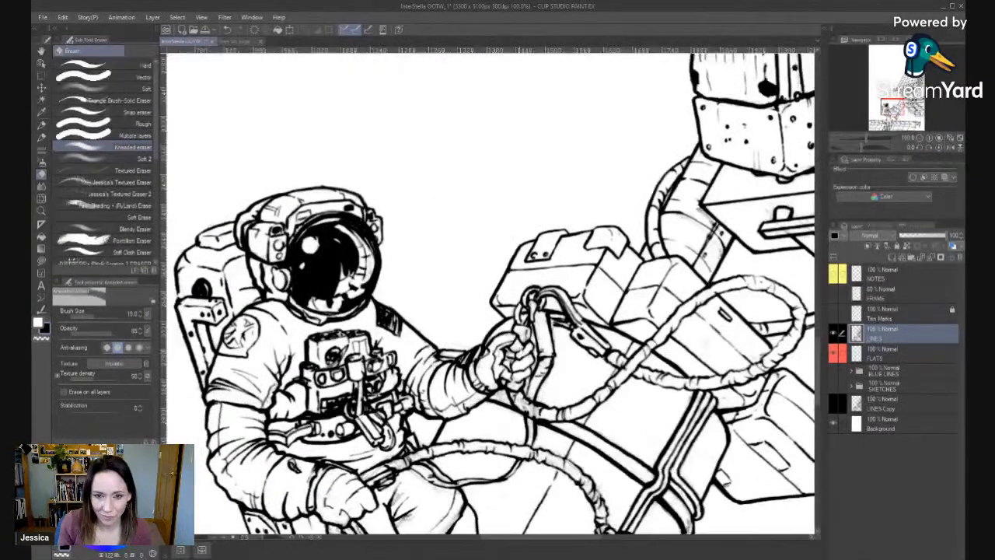
left_click_drag(467, 277, 313, 411)
mouse_move(770, 420)
left_mouse_down()
mouse_move(747, 389)
mouse_move(645, 405)
mouse_move(540, 458)
left_mouse_up()
key("alt+space")
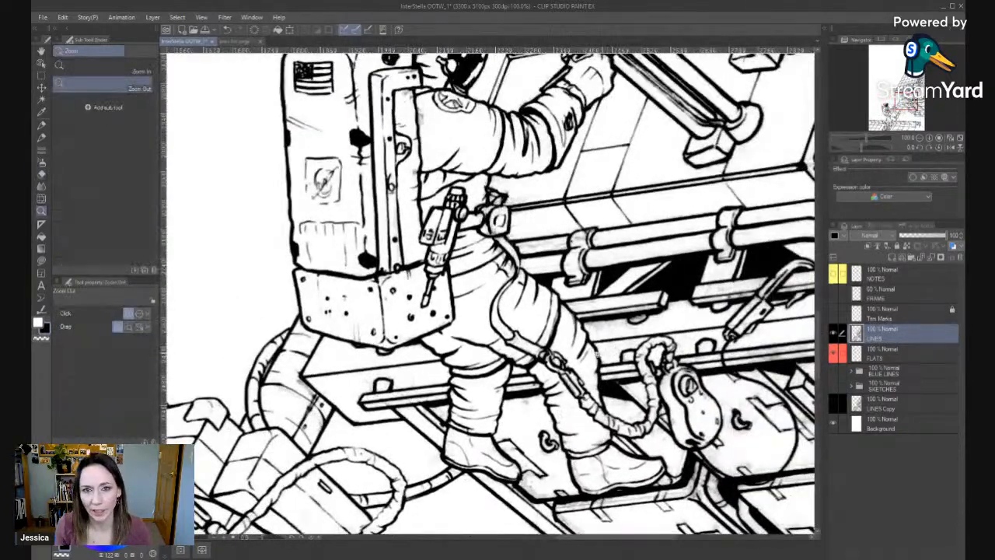
left_click_drag(467, 326, 469, 366)
left_click_drag(469, 250, 511, 405)
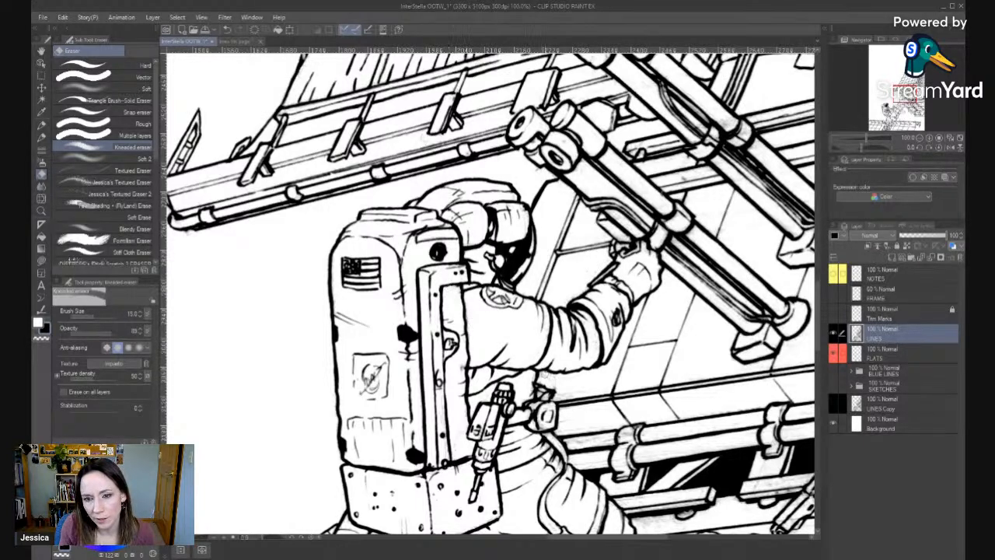
left_click_drag(450, 414, 577, 426)
left_click_drag(655, 381, 493, 478)
key("alt+space")
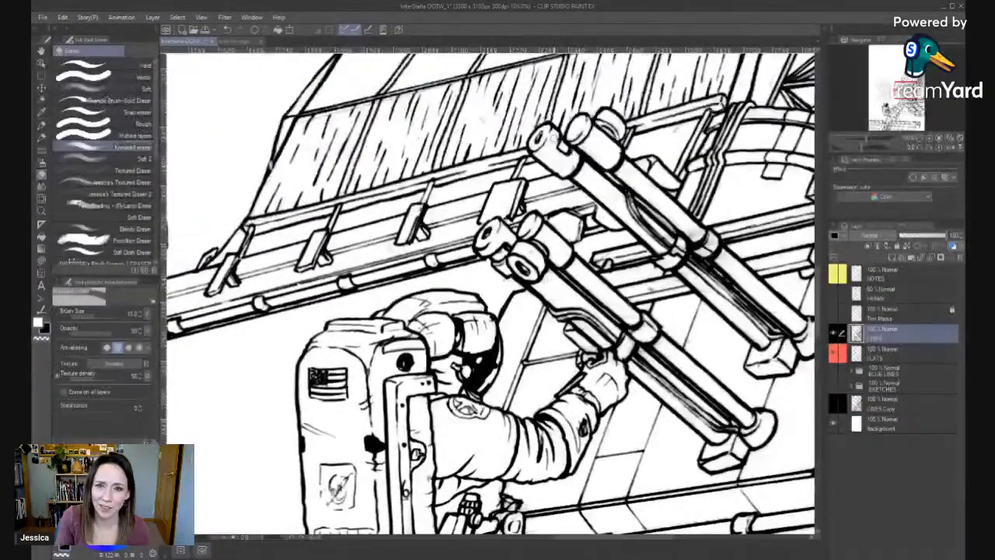
left_click_drag(553, 215, 725, 228)
key("alt+space")
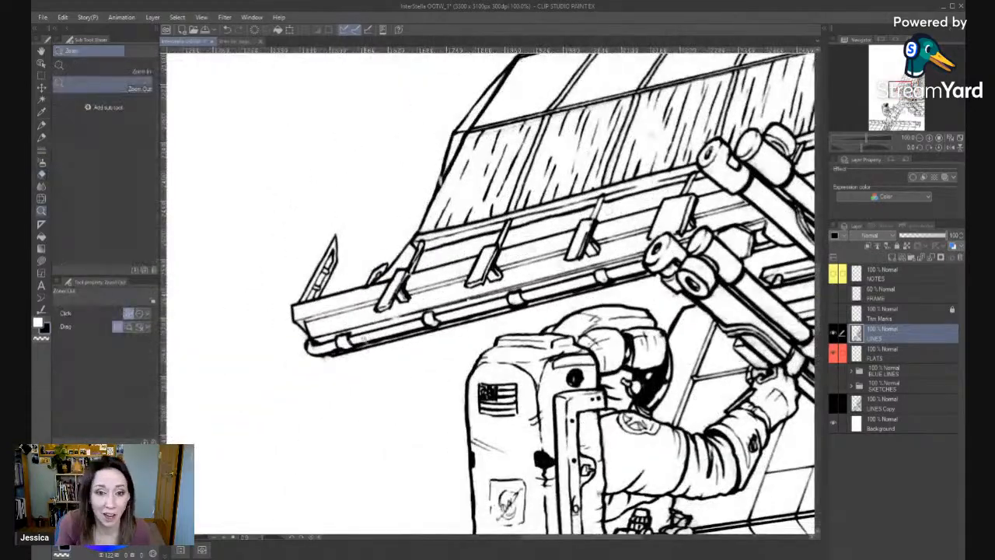
left_click(367, 403)
left_click(367, 406)
left_click_drag(466, 518, 550, 337)
left_click_drag(569, 421, 587, 333)
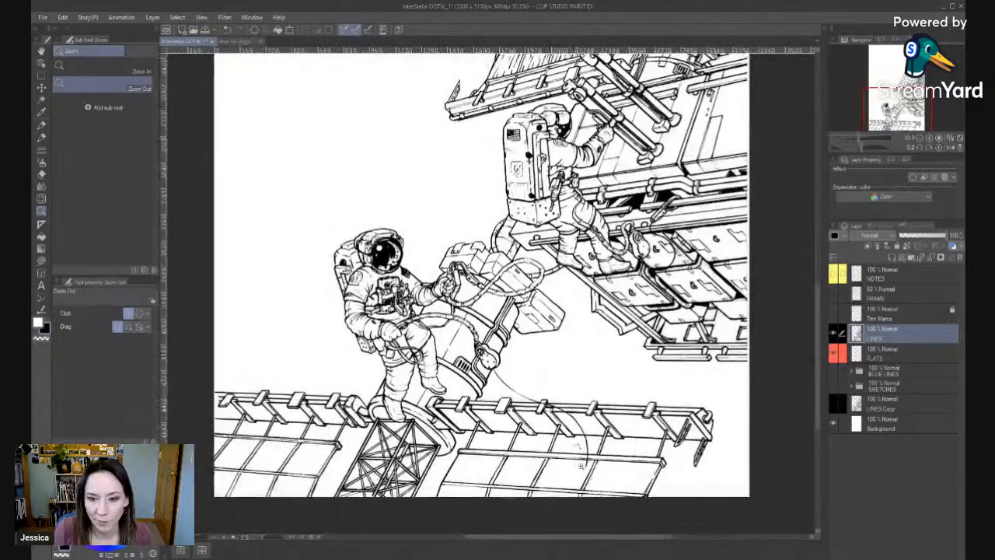
Erase the ghosting between the lattice tower's crossed struts with the Kneaded eraser, starting at size 10.
key("e")
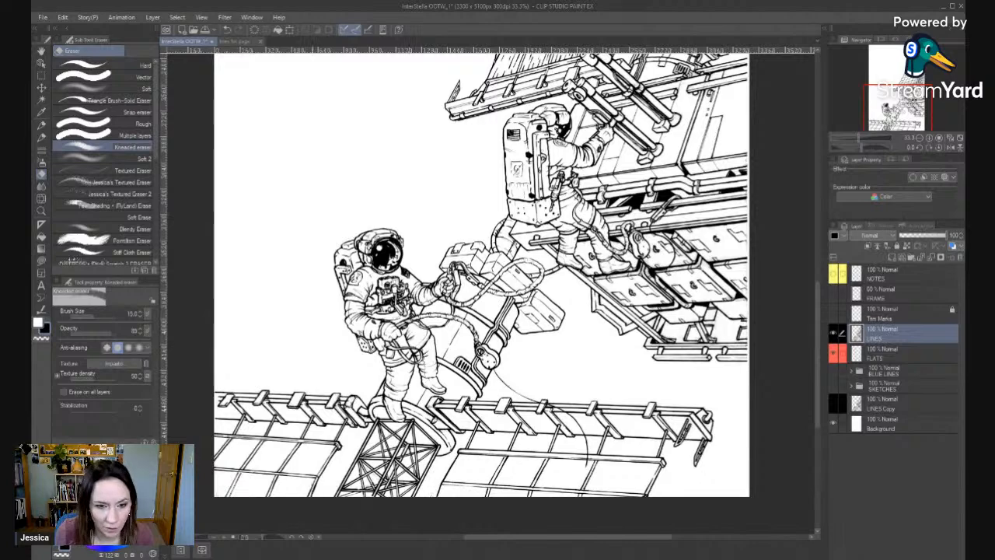
key("slash")
left_click(361, 490)
left_click(362, 490)
left_click(362, 490)
left_click_drag(362, 490, 451, 404)
key("e")
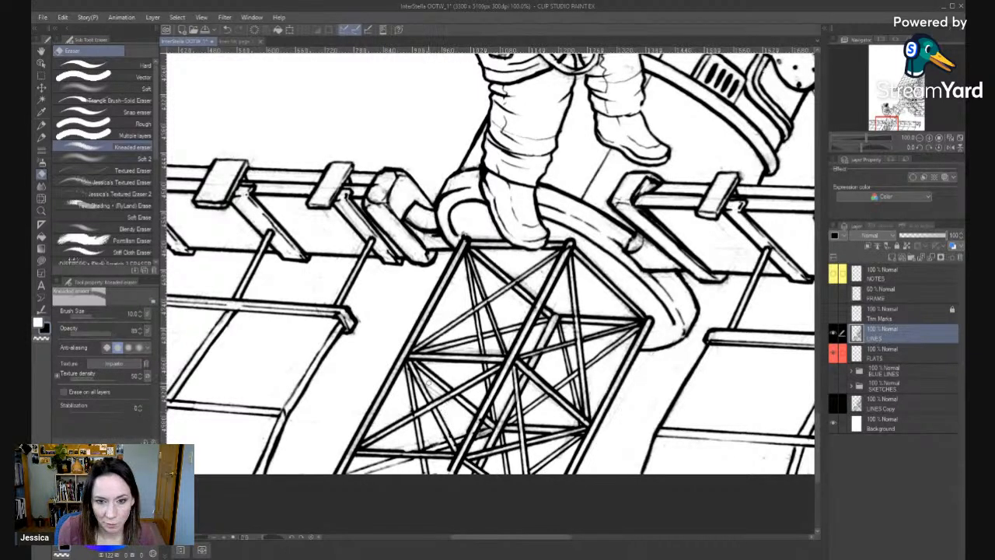
key("[")
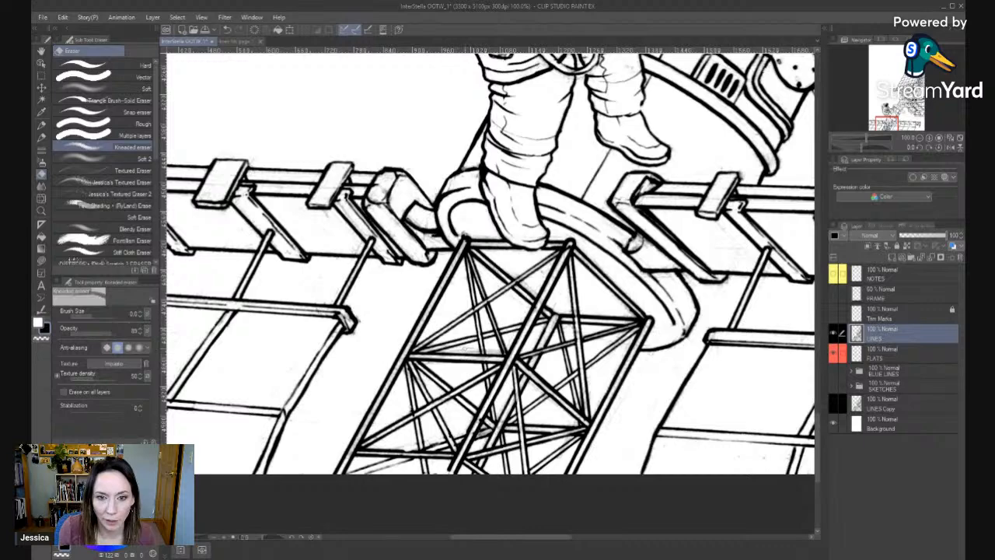
Mark a strut on the right beam with a circle and an arrow using the size 20 MICRON pen, and undo the marks.
key("alt+space")
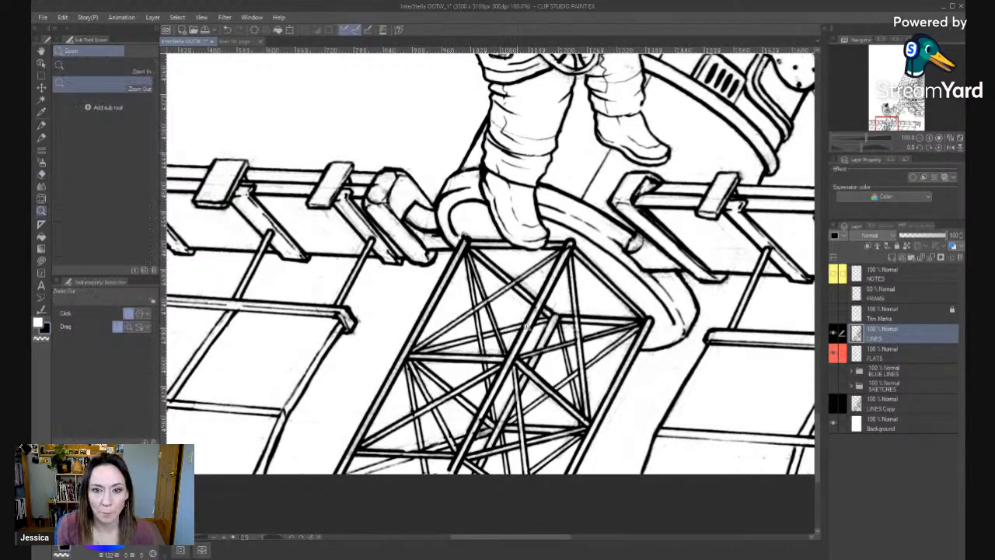
left_click(533, 314)
left_click(609, 283)
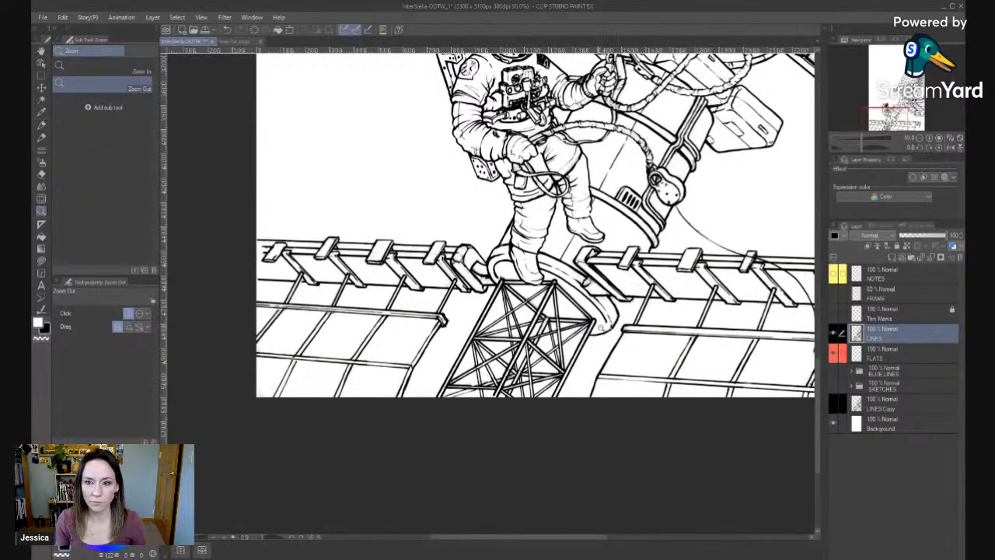
left_click(602, 325)
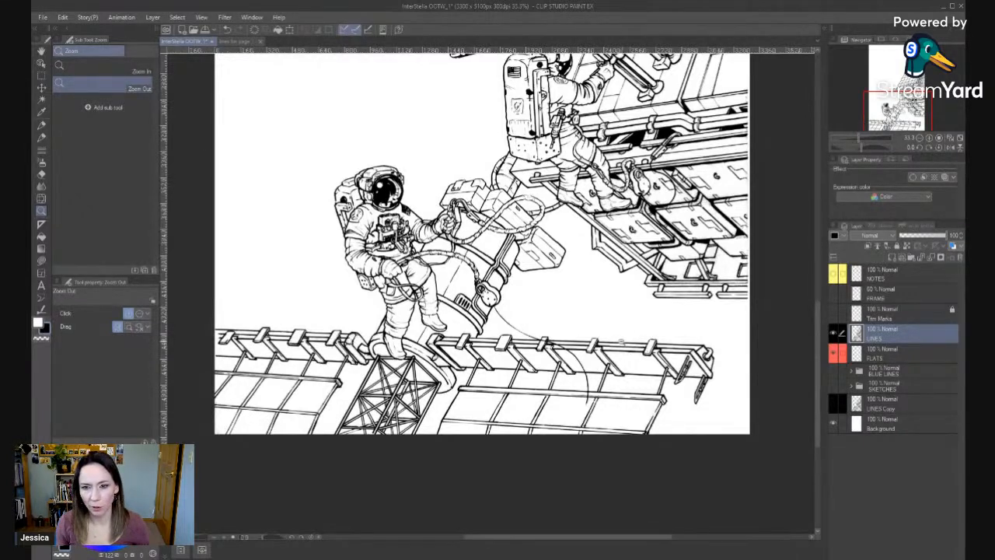
left_click(623, 342)
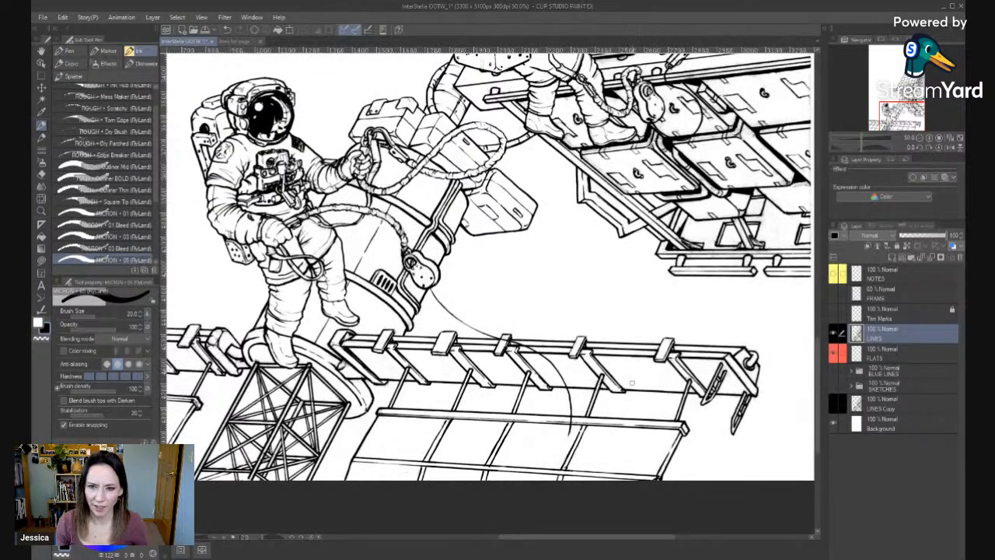
mouse_move(655, 343)
left_mouse_down()
mouse_move(583, 342)
mouse_move(634, 359)
left_mouse_up()
mouse_move(591, 297)
left_mouse_down()
mouse_move(633, 289)
mouse_move(637, 276)
mouse_move(653, 299)
left_mouse_up()
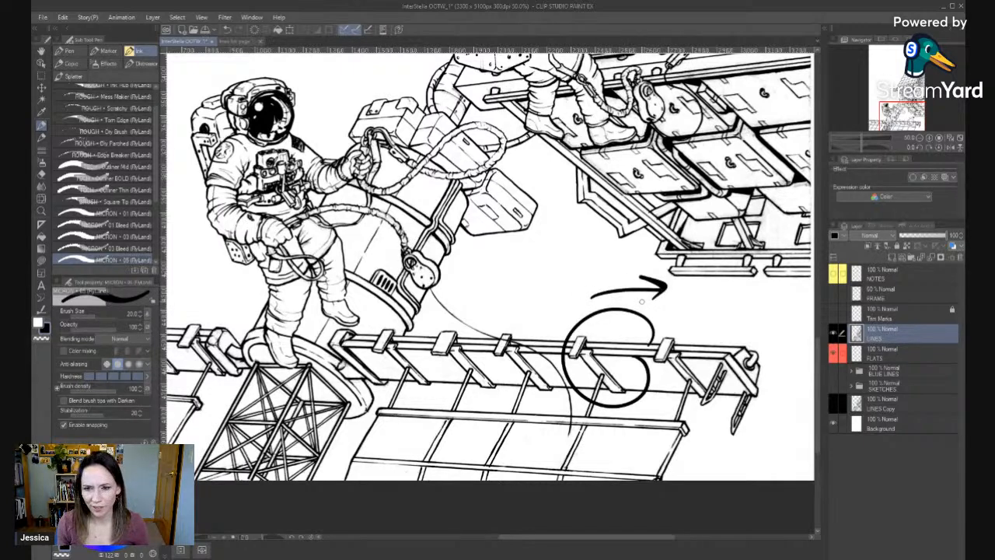
key("ctrl+z")
key("ctrl+z")
key("ctrl+z")
Draw spacing arrows between the right beam's struts with the MICRON pen at size 12, and undo them all.
key("[")
key("[")
key("[")
mouse_move(610, 403)
left_mouse_down()
mouse_move(612, 413)
mouse_move(664, 409)
mouse_move(655, 415)
left_mouse_up()
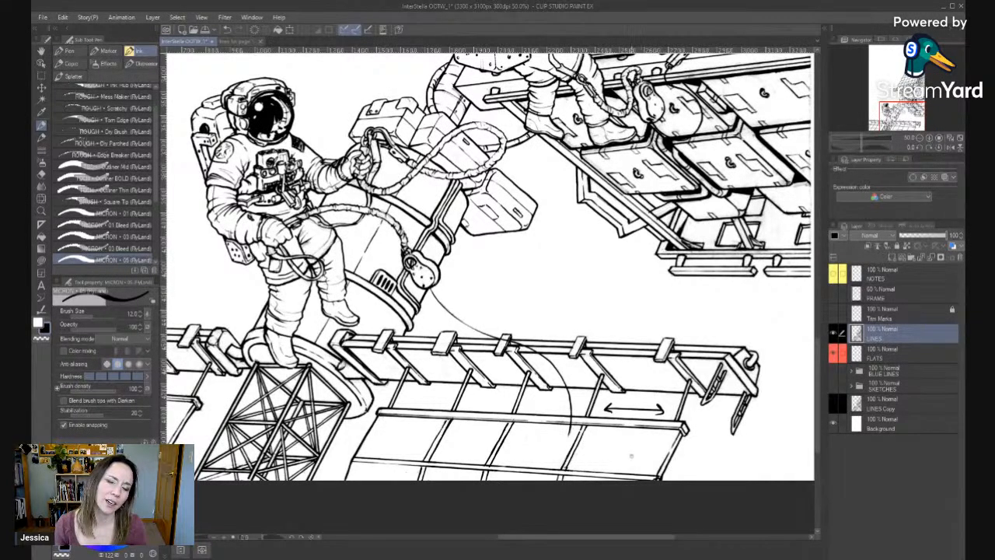
left_click_drag(588, 396, 665, 351)
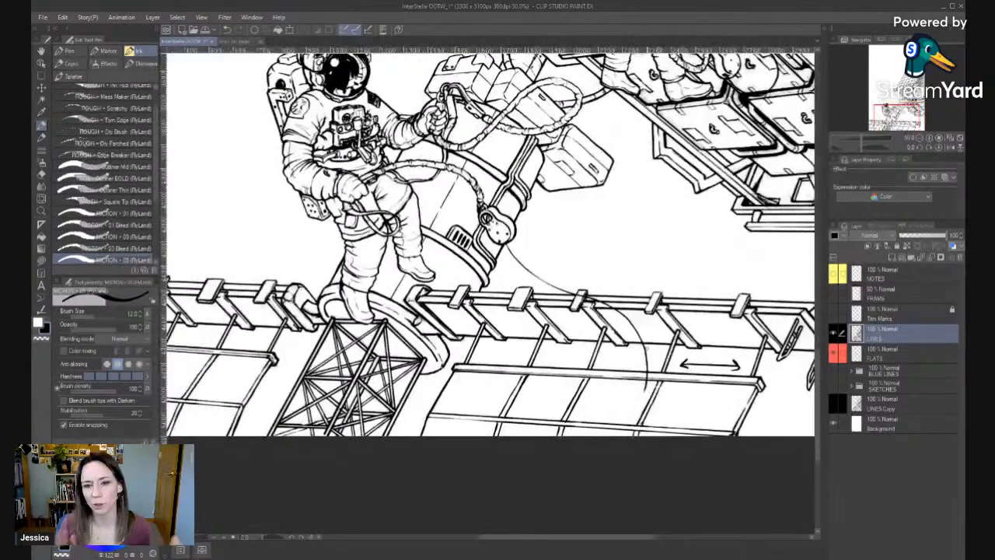
left_click_drag(479, 352, 580, 359)
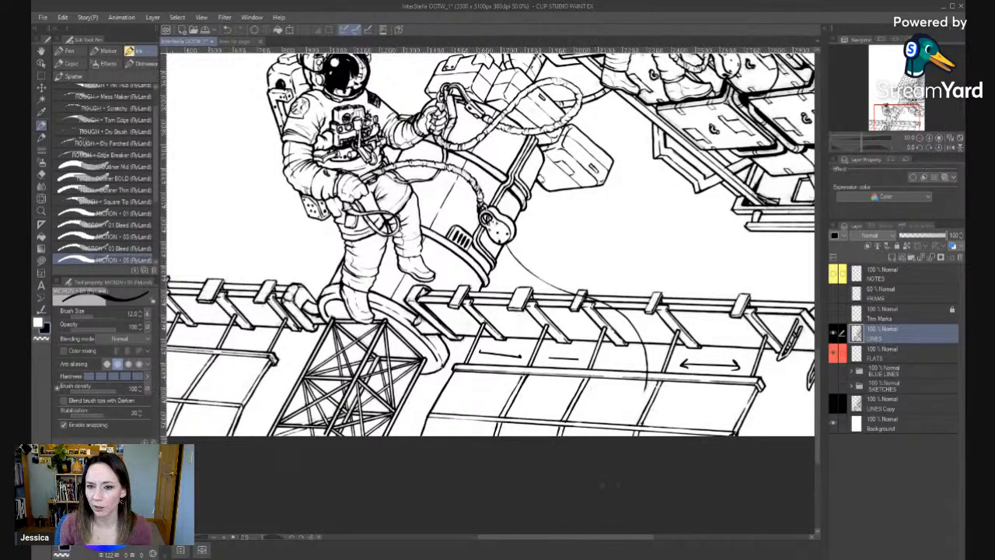
key("ctrl+z")
key("ctrl+z")
key("ctrl+z")
key("ctrl+z")
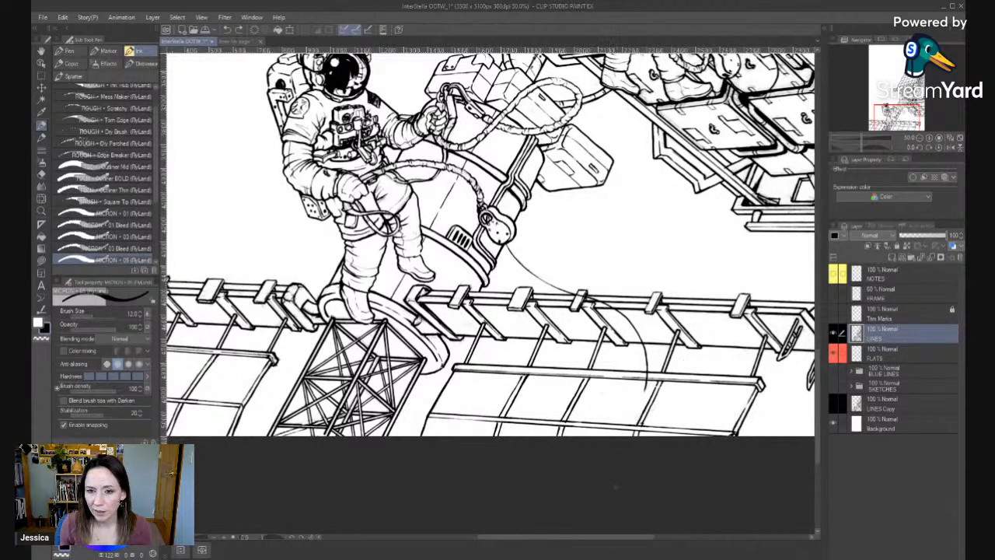
Save the document with the cleaned linework.
scroll(657, 299, "down", 2)
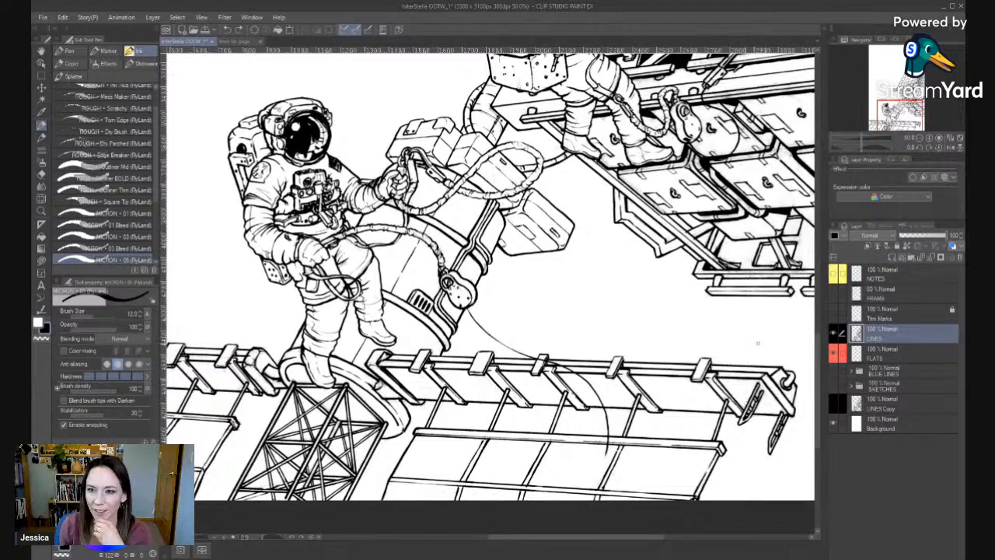
left_click_drag(827, 360, 828, 270)
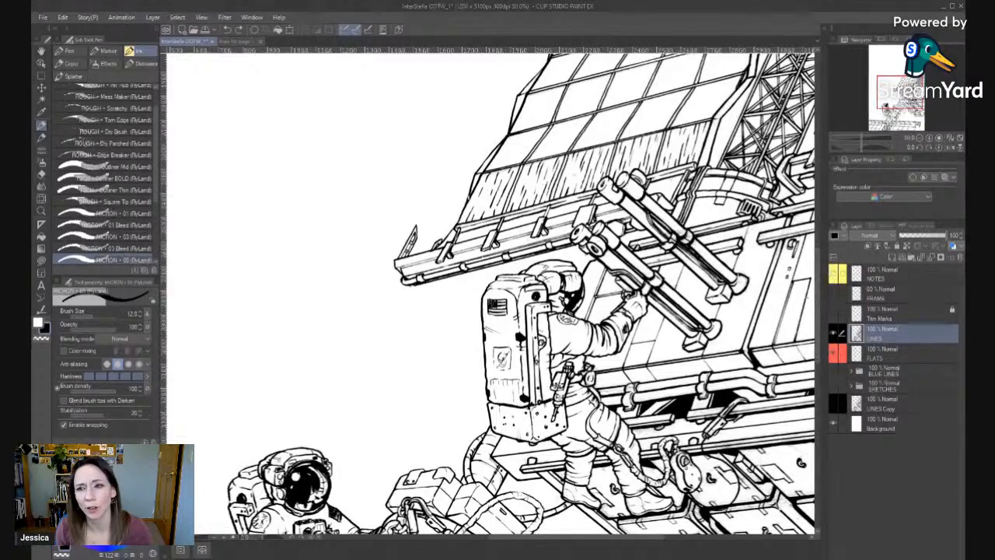
left_click_drag(813, 339, 663, 365)
key("alt+space")
left_click(663, 365)
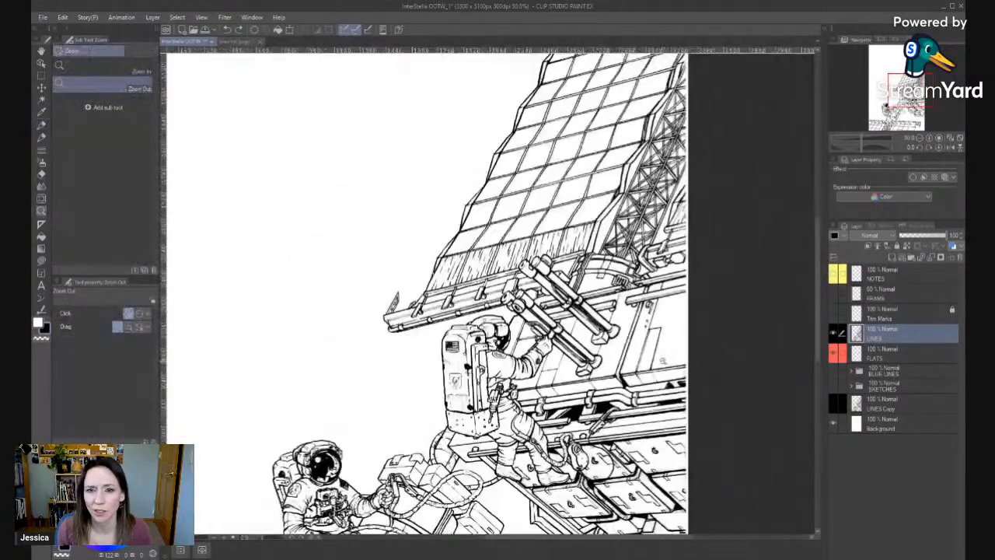
left_click_drag(560, 421, 634, 253)
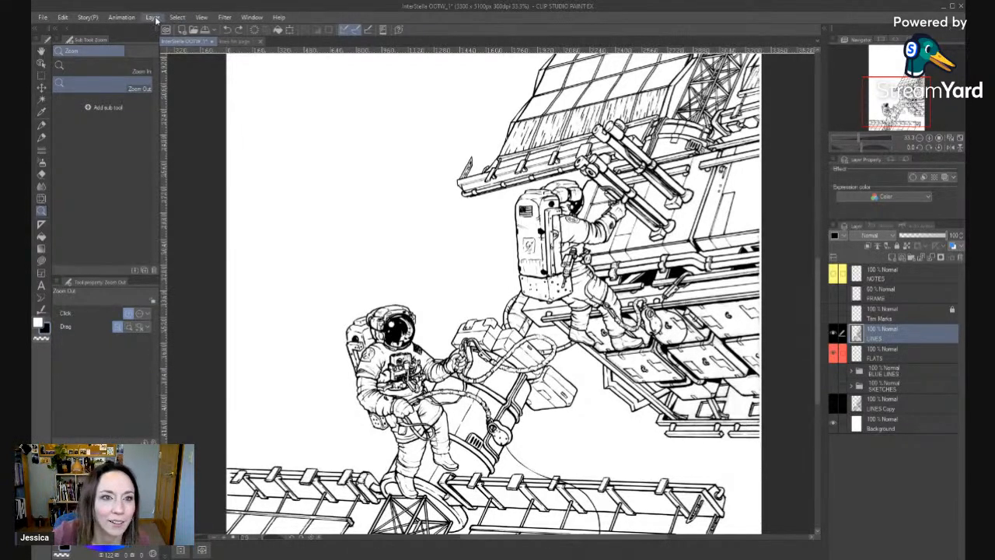
left_click(47, 17)
left_click(70, 92)
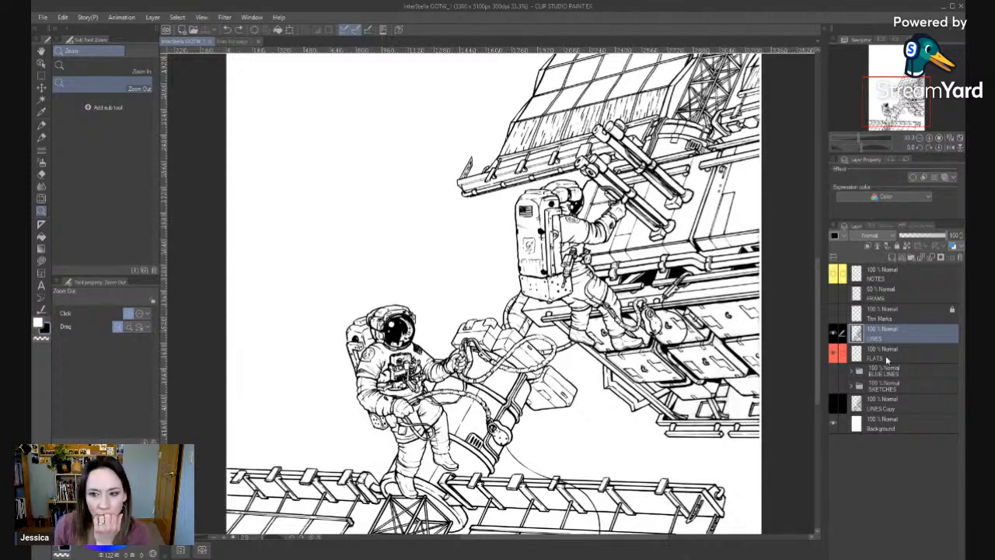
Make the FLATS layer the active layer.
left_click(911, 352)
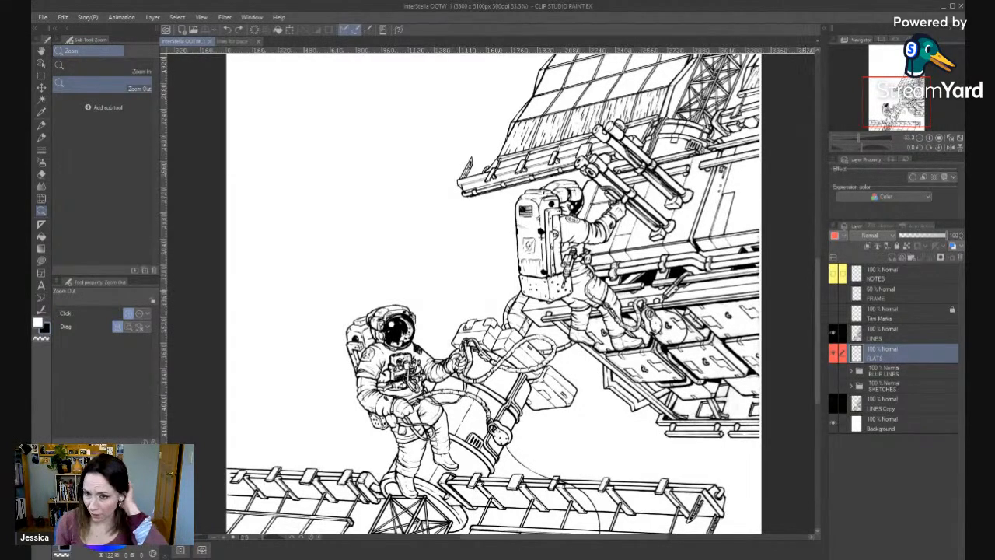
scroll(581, 434, "down", 1)
scroll(581, 434, "down", 2)
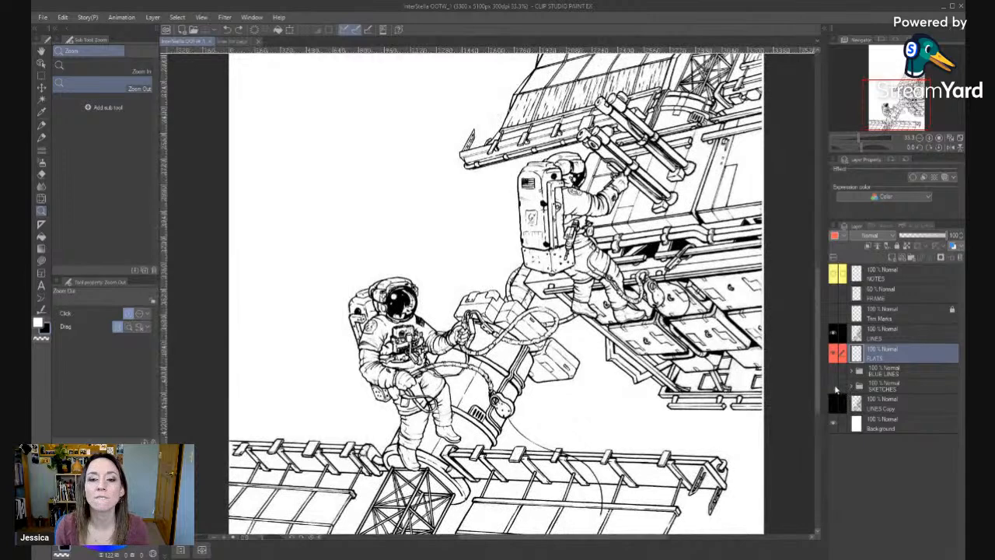
Show the SKETCHES folder beneath the linework to compare with the painted sketch, and hide it again.
left_click(834, 386)
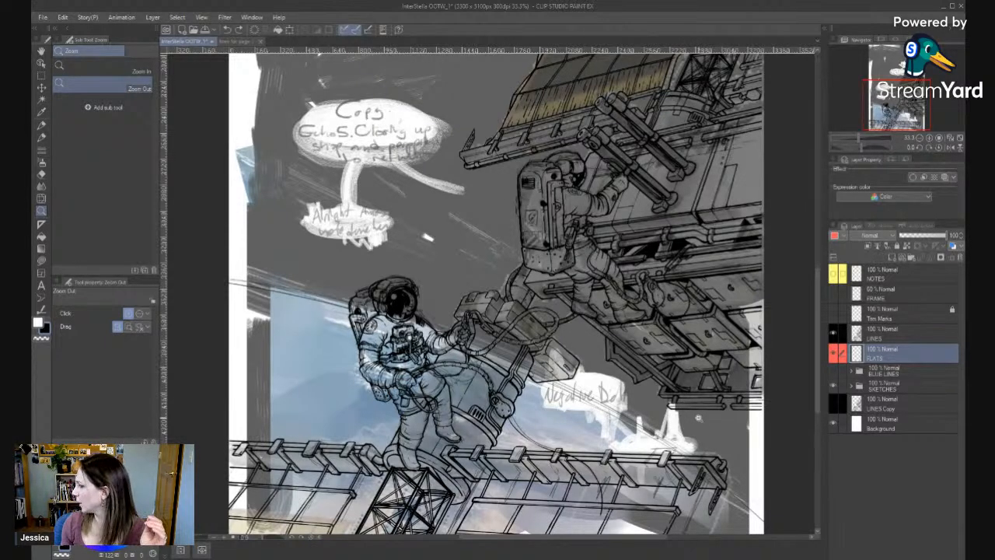
left_click(835, 356)
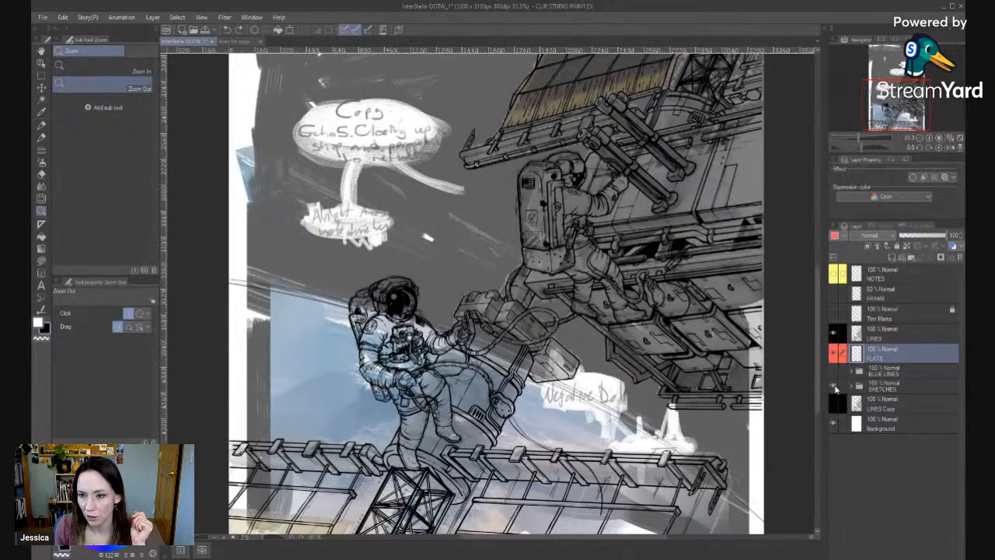
left_click(835, 391)
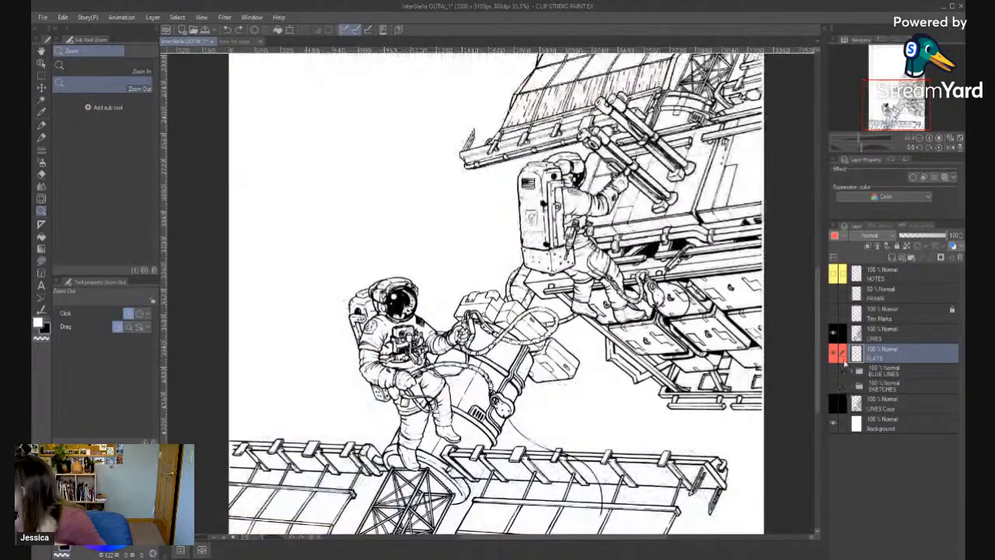
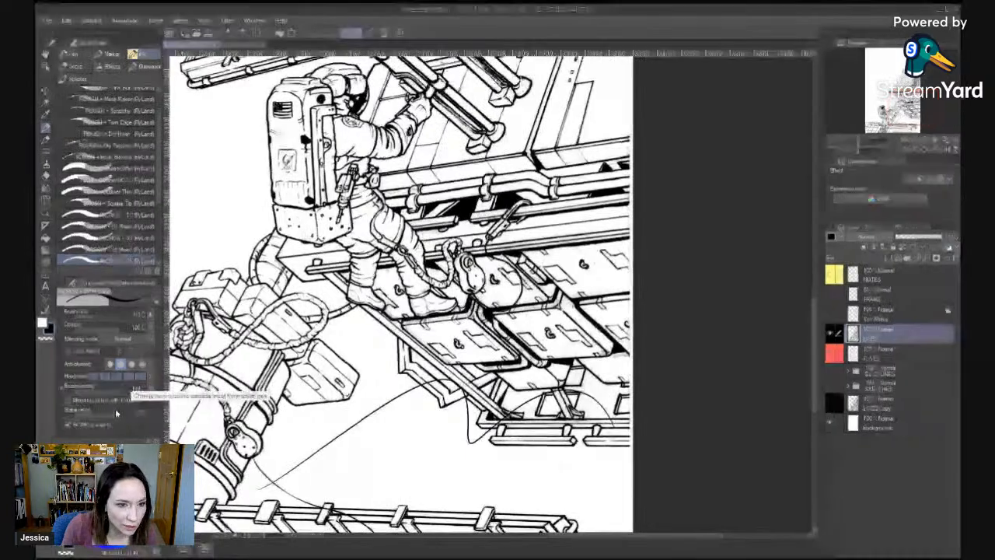
Undo the loose test curves drawn below the station's right panels on the LINES layer.
left_click(91, 415)
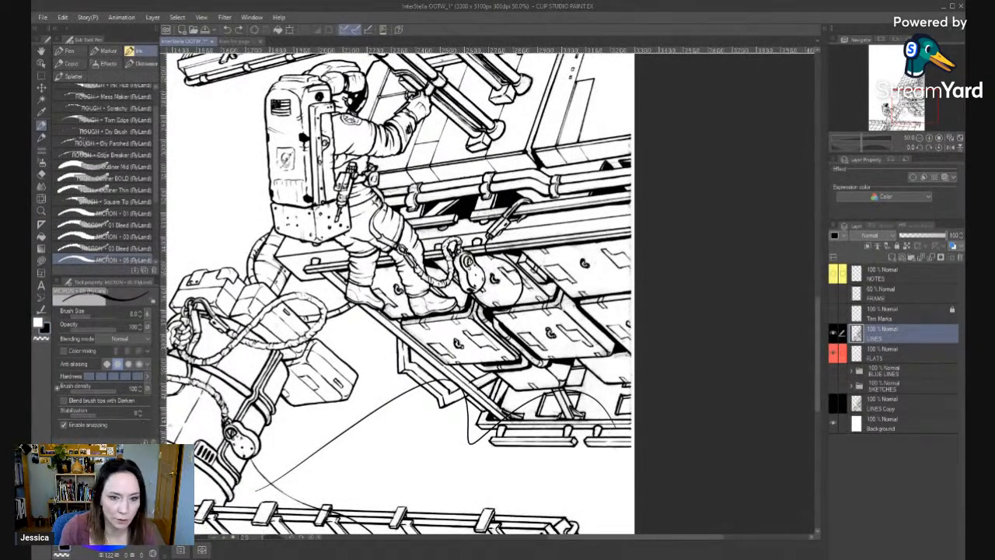
key("ctrl+z")
left_click_drag(644, 396, 627, 462)
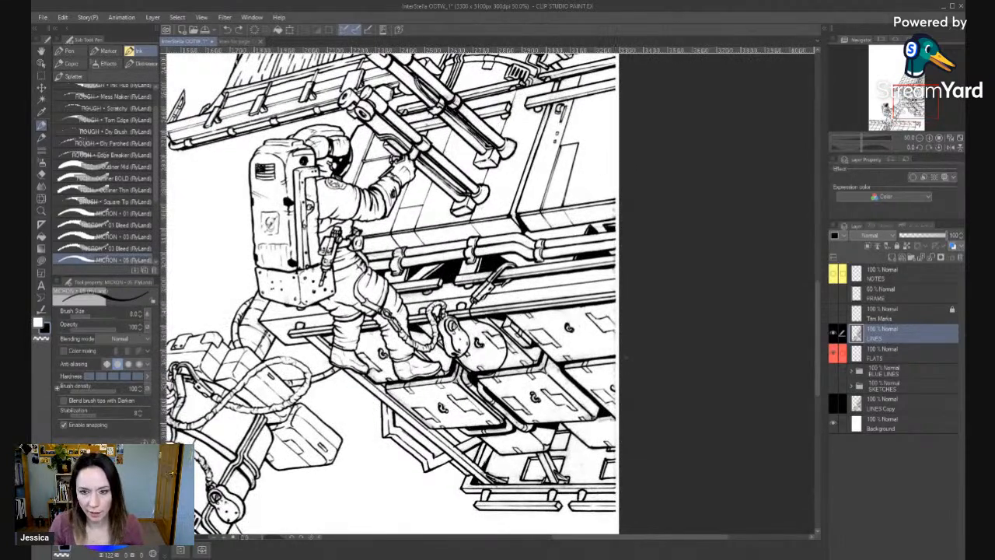
Examine where the station panels meet the page's right edge, briefly showing the Trim Marks layer.
key("slash")
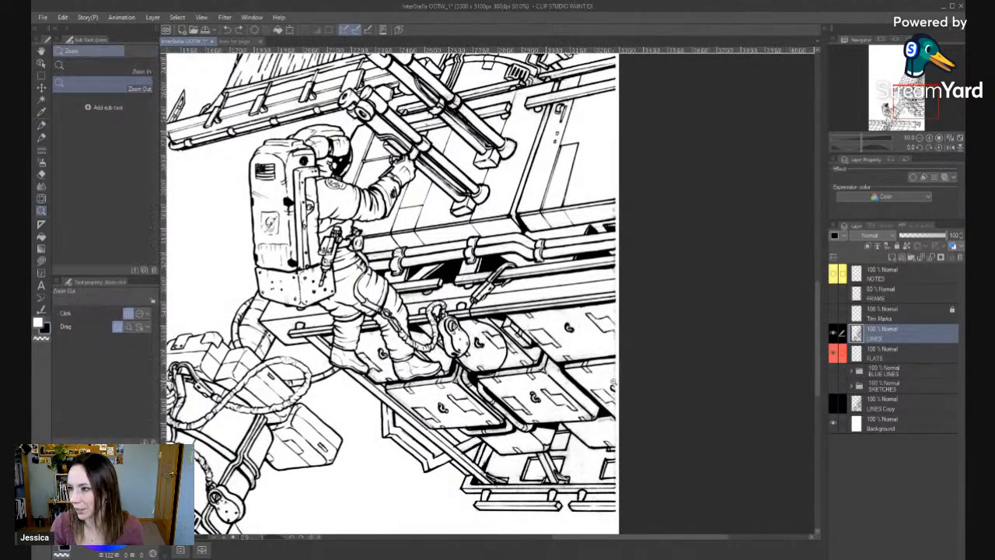
left_click_drag(613, 382, 669, 305)
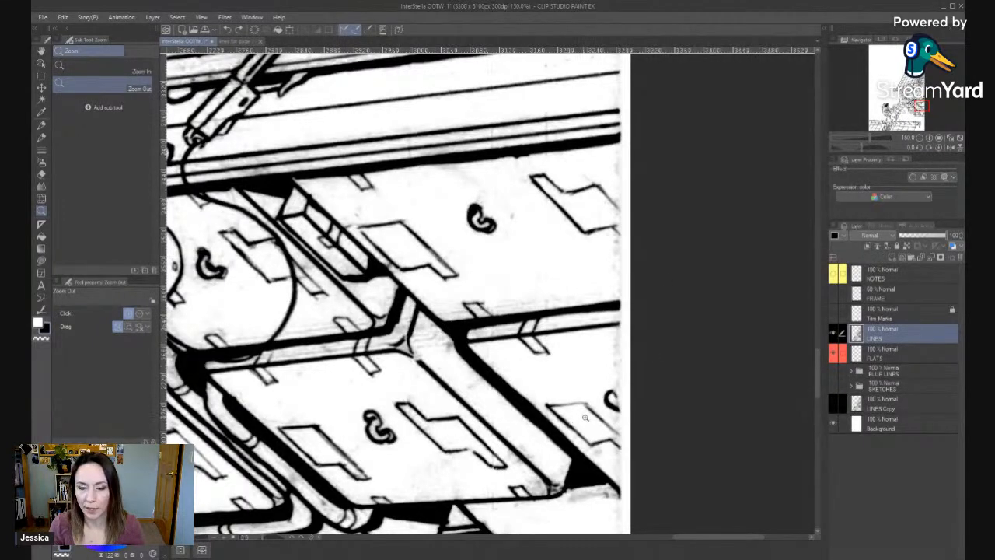
left_click(834, 315)
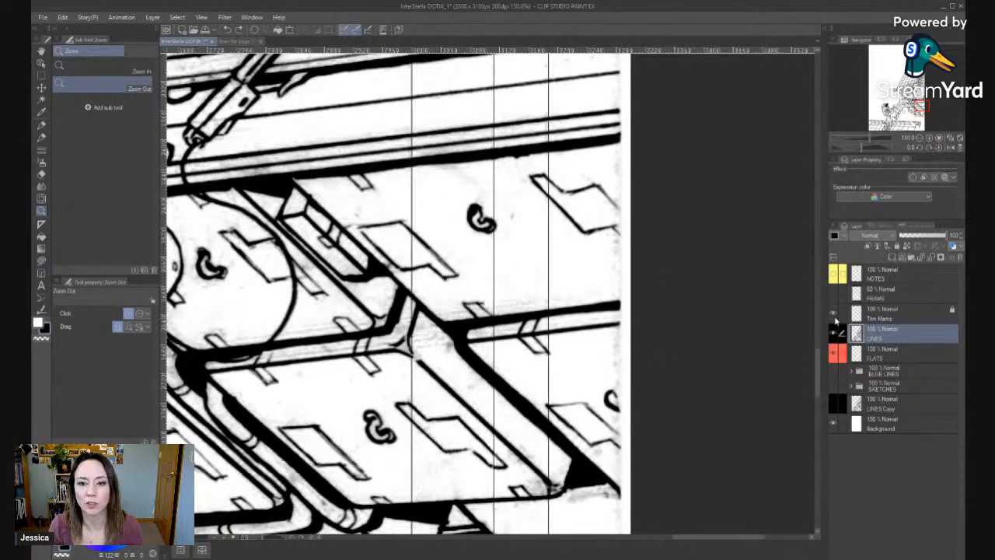
left_click(838, 316)
scroll(620, 402, "down", 3)
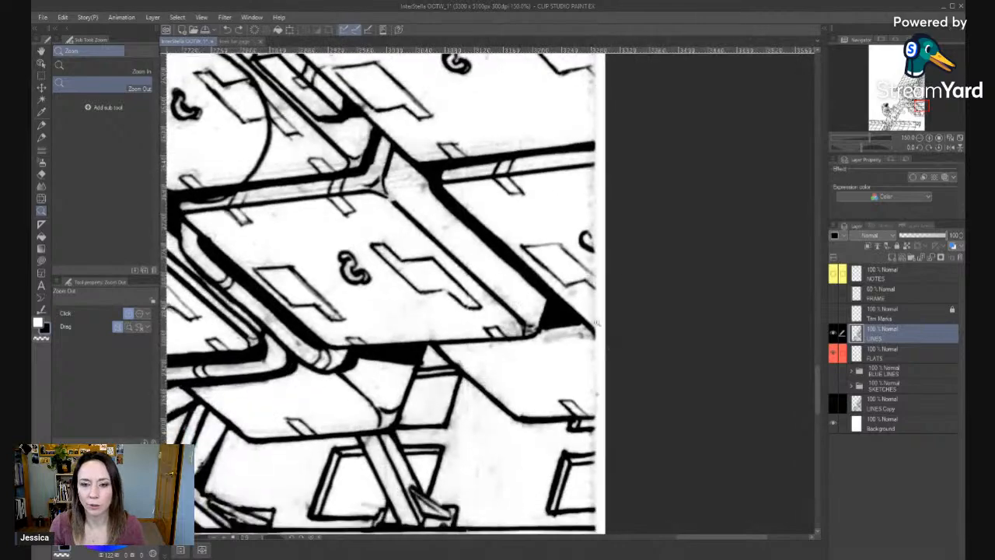
left_click(619, 408)
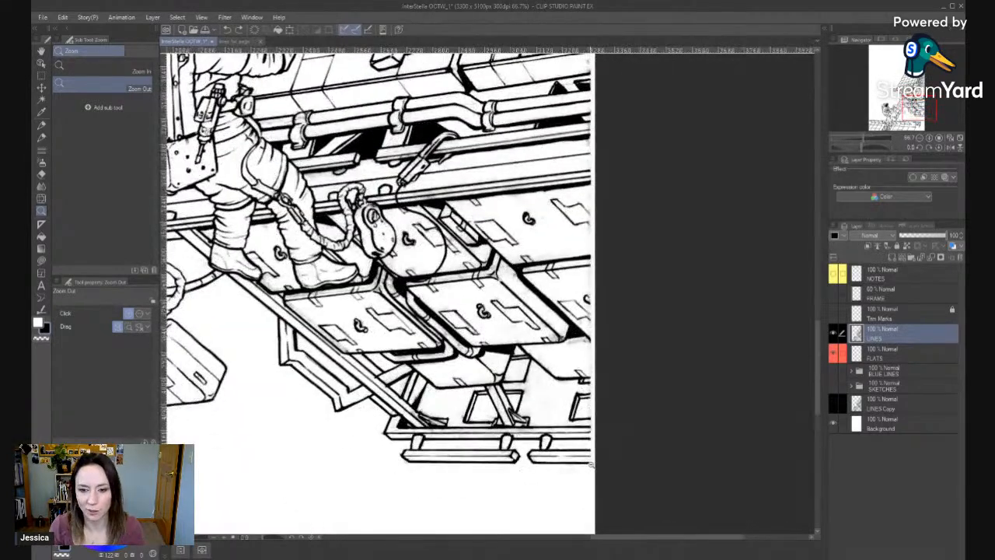
Examine the linework along the page's right edge, from the lower station panels up to the solar array's top corner.
left_click(592, 465)
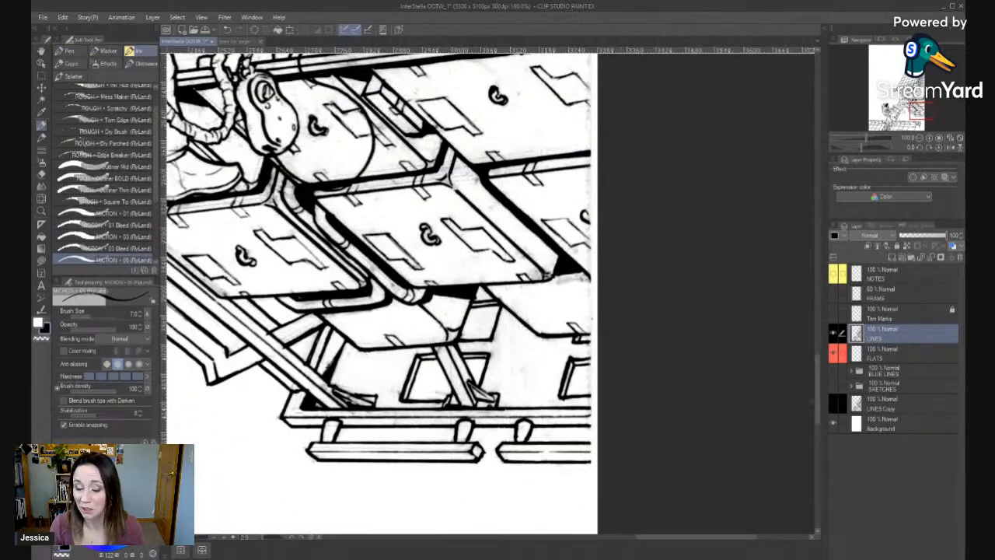
key("alt+space")
left_click(576, 404)
left_click(577, 403)
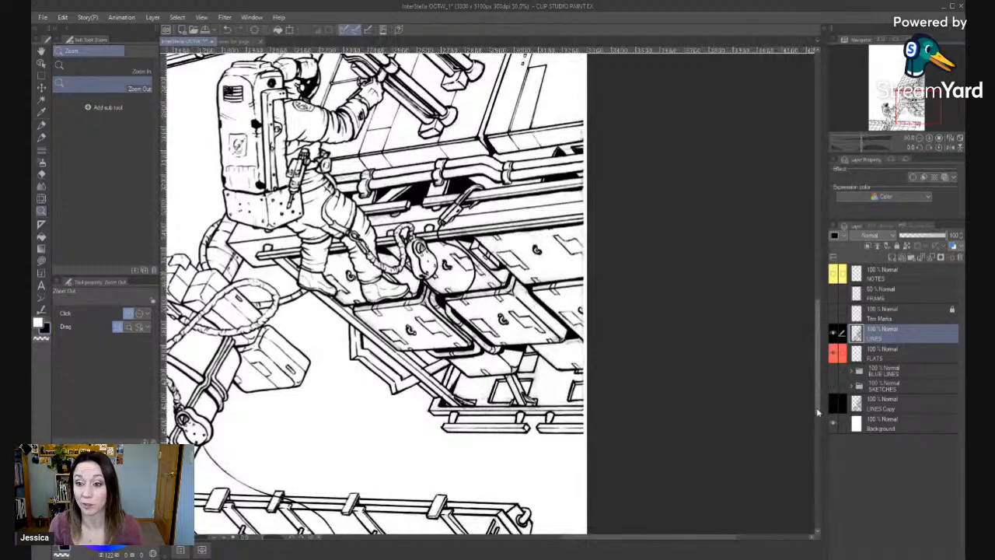
left_click_drag(817, 412, 817, 172)
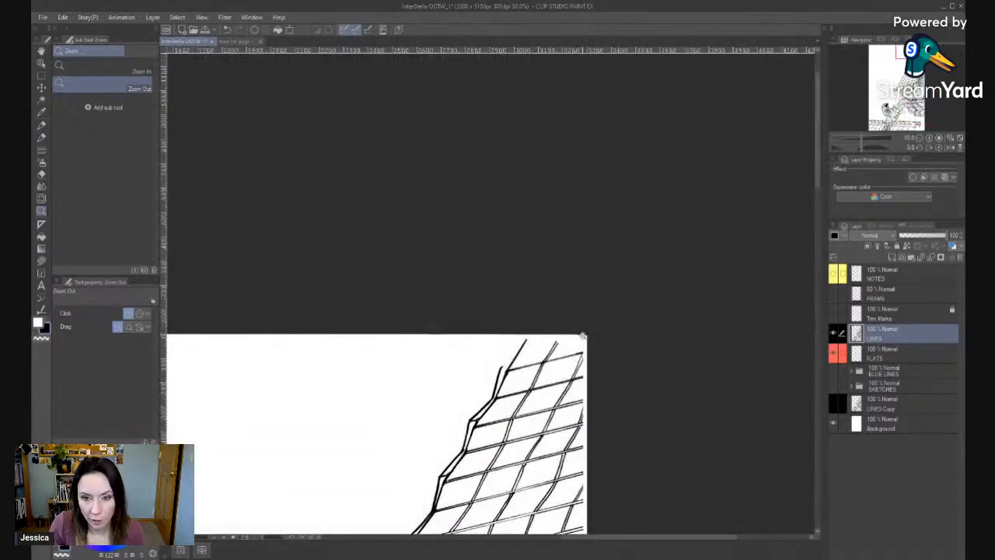
key("p")
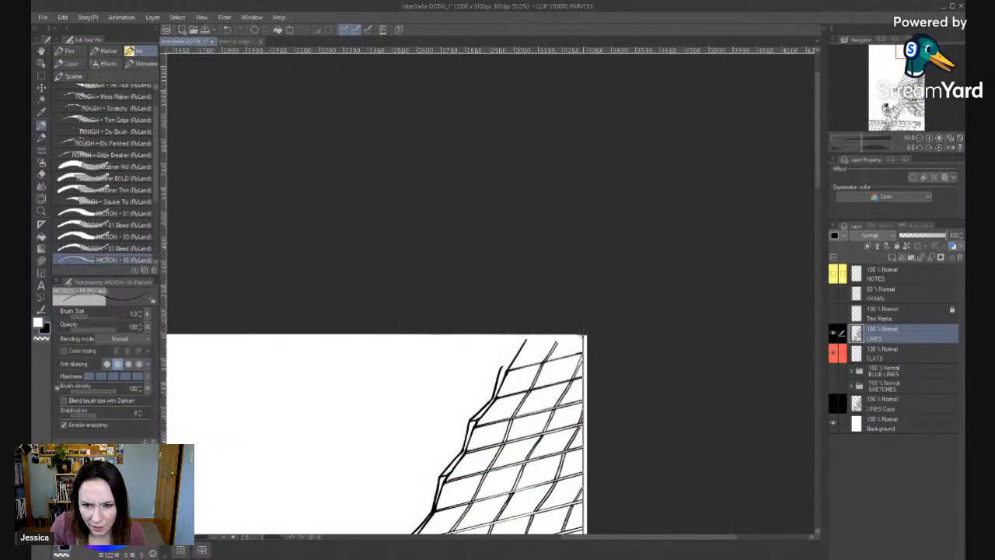
scroll(615, 420, "down", 10)
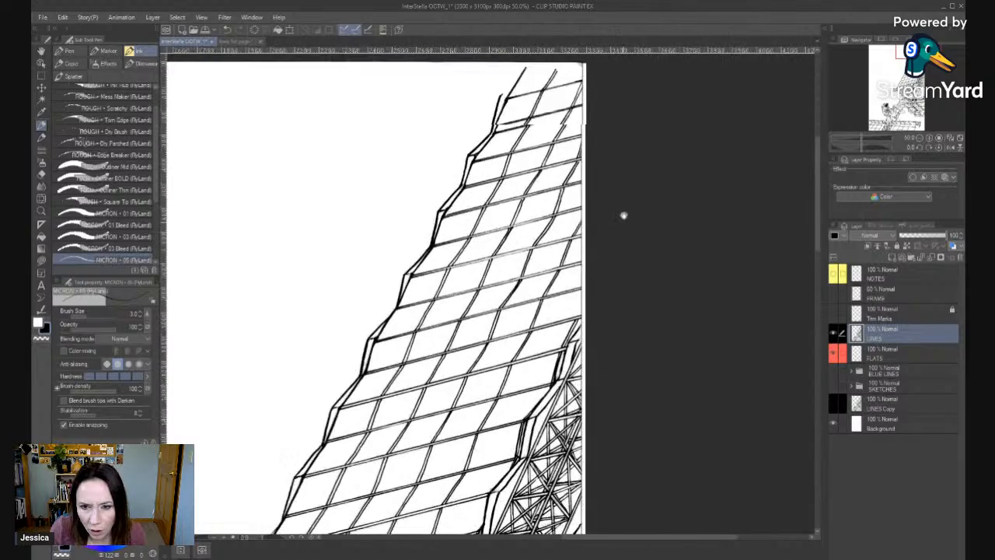
scroll(597, 344, "down", 4)
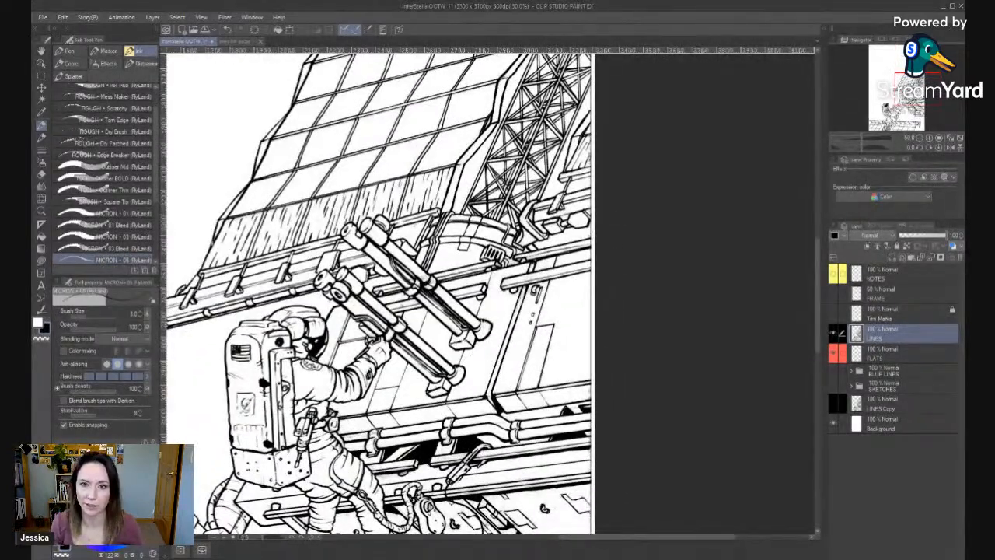
scroll(592, 237, "up", 10)
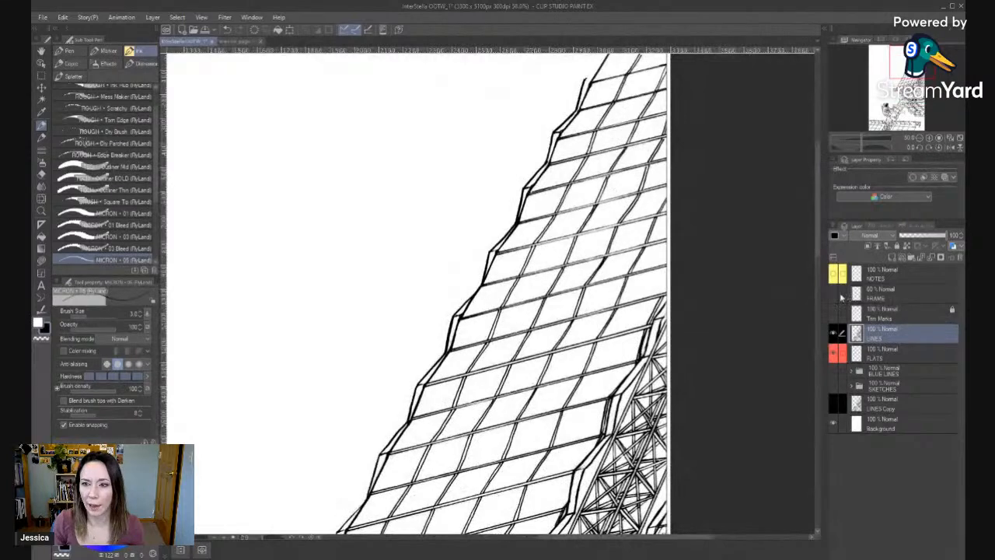
Show the Trim Marks layer and close the solar array's open top with a horizontal MICRON line at size 3.
left_click(835, 294)
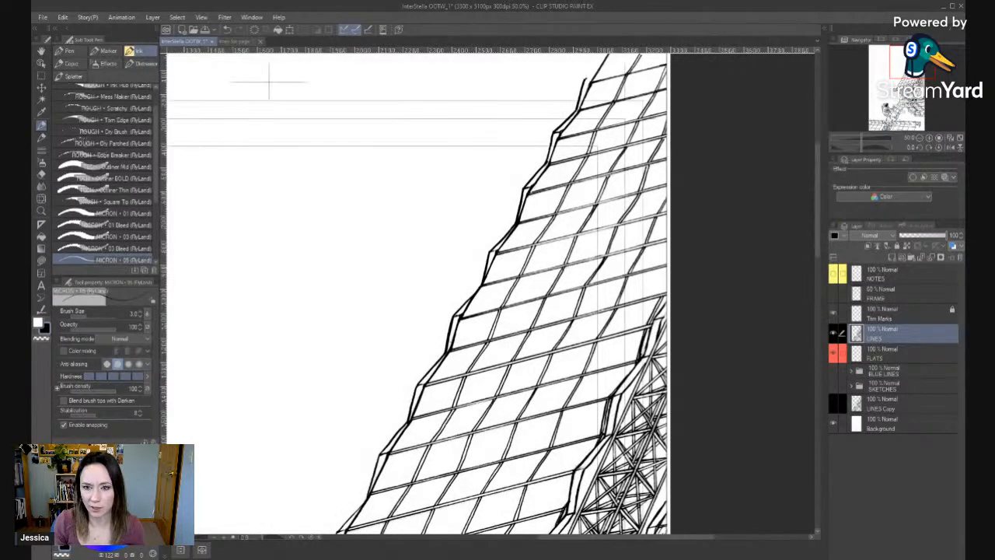
mouse_move(647, 254)
left_mouse_down()
mouse_move(661, 260)
mouse_move(652, 368)
left_mouse_up()
left_click_drag(661, 294, 650, 99)
key("ctrl+z")
left_click_drag(638, 318, 668, 465)
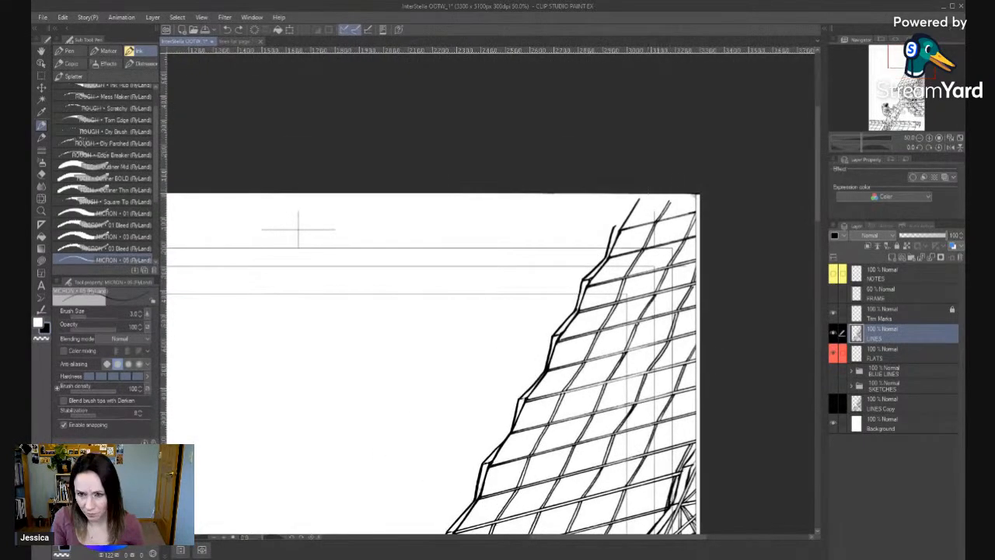
left_click_drag(637, 199, 702, 197)
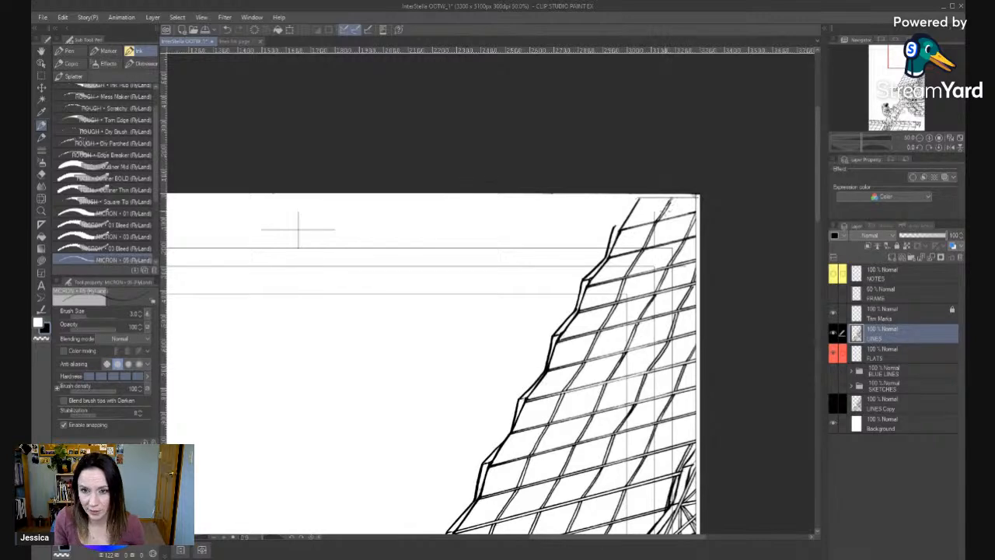
Examine the page's top and left borders against the trim marks, down to the lower-left beam.
left_click_drag(443, 412, 532, 430)
left_click_drag(586, 313, 636, 282)
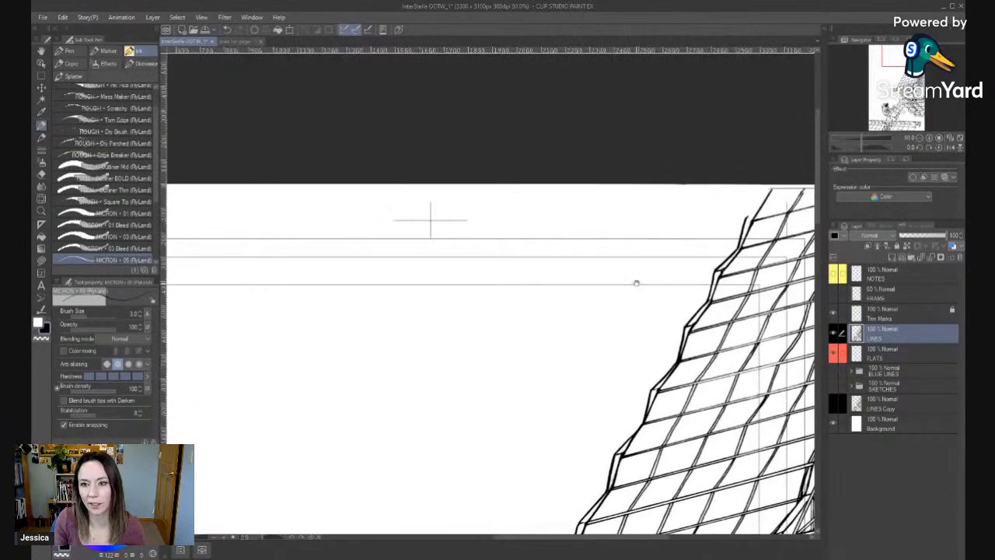
left_click_drag(395, 319, 784, 246)
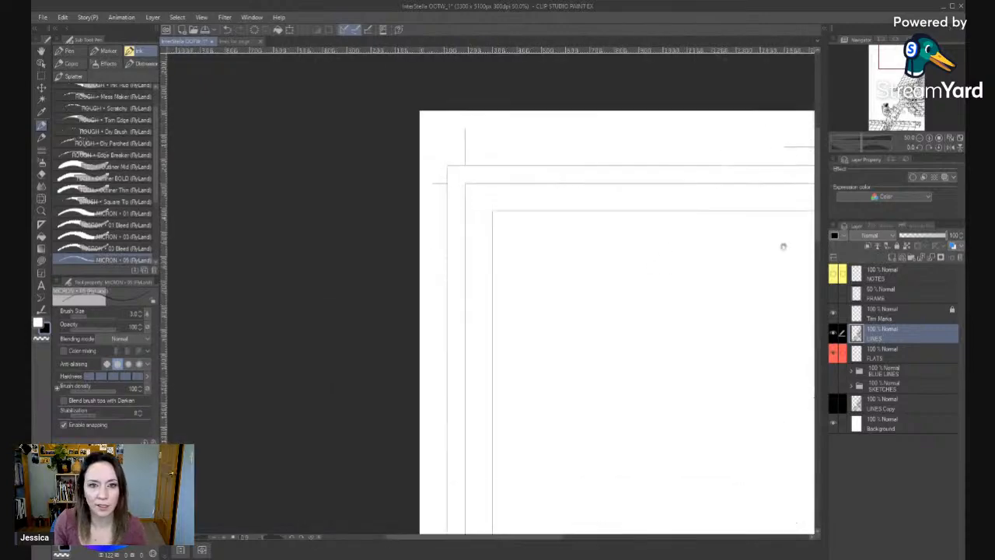
left_click_drag(500, 395, 444, 126)
left_click_drag(453, 508, 376, 140)
left_click_drag(384, 493, 489, 155)
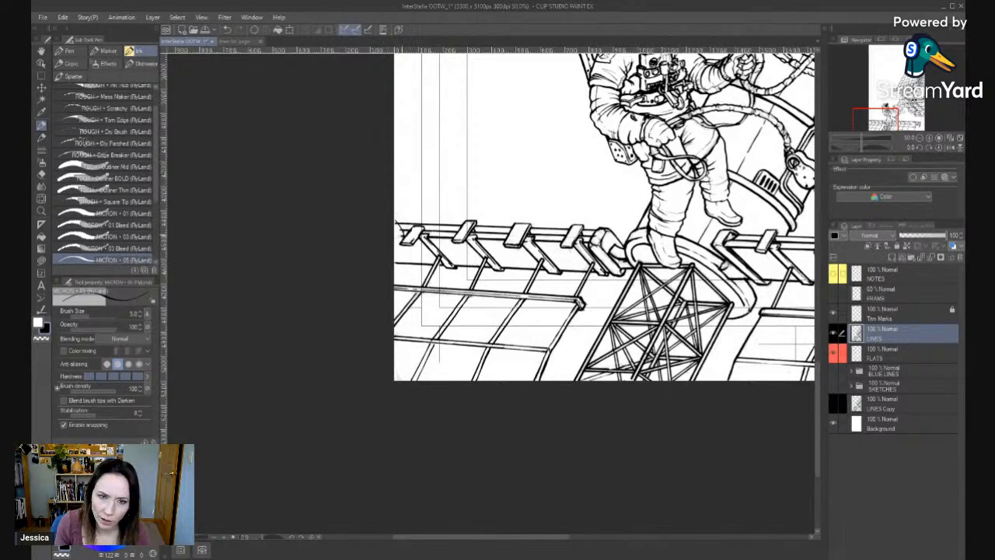
Examine the page's lower border and right side against the trim marks, and view the composition as a whole.
left_click_drag(448, 400, 431, 371)
left_click_drag(711, 375, 476, 413)
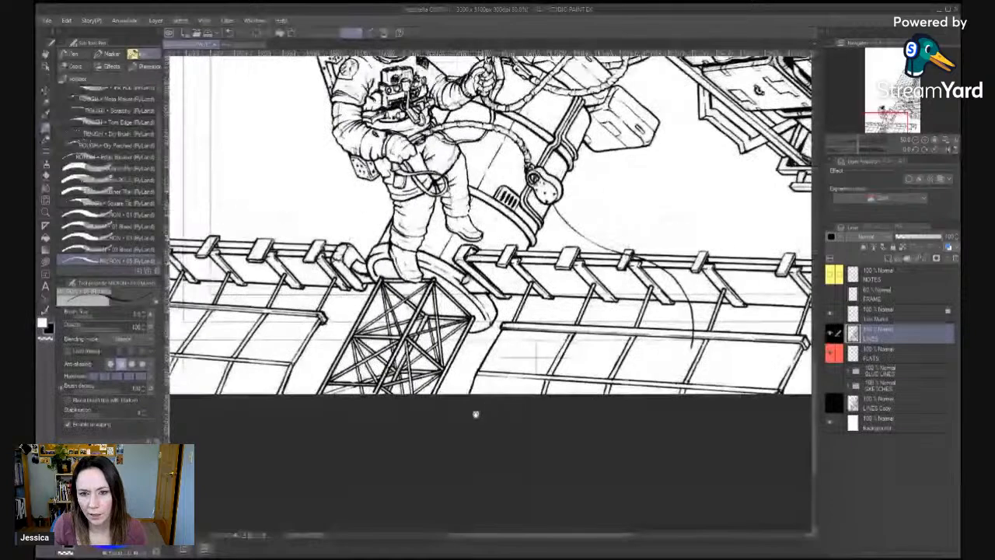
left_click_drag(571, 315, 570, 328)
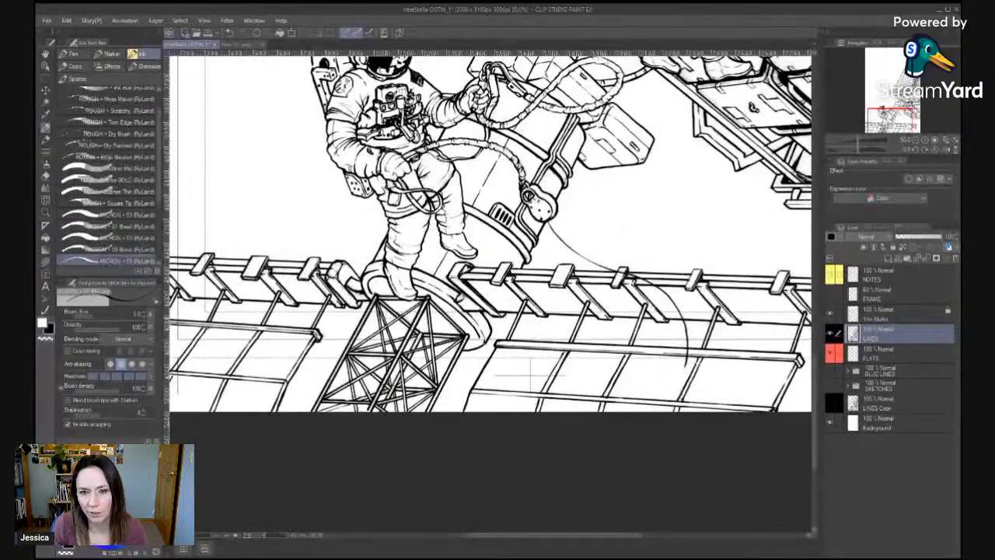
left_click_drag(723, 342, 412, 410)
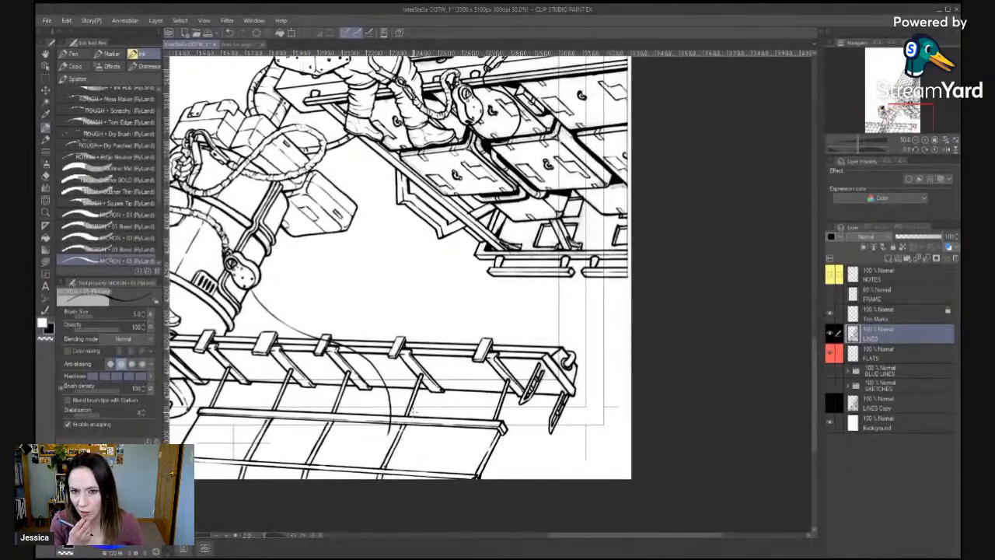
left_click_drag(438, 337, 640, 415)
left_click_drag(419, 353, 380, 527)
left_click_drag(466, 195, 500, 482)
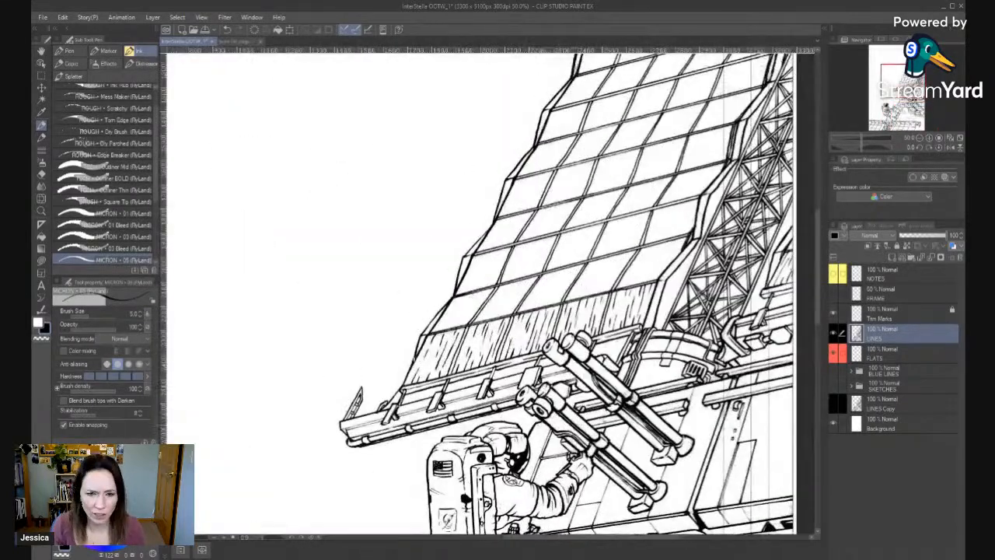
key("alt+space")
left_click(626, 426)
left_click(611, 456)
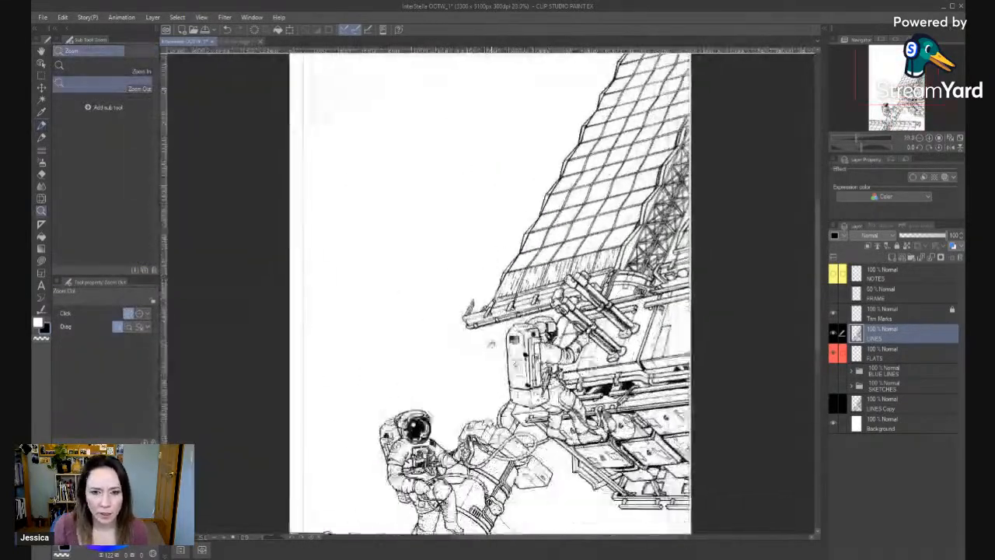
key("p")
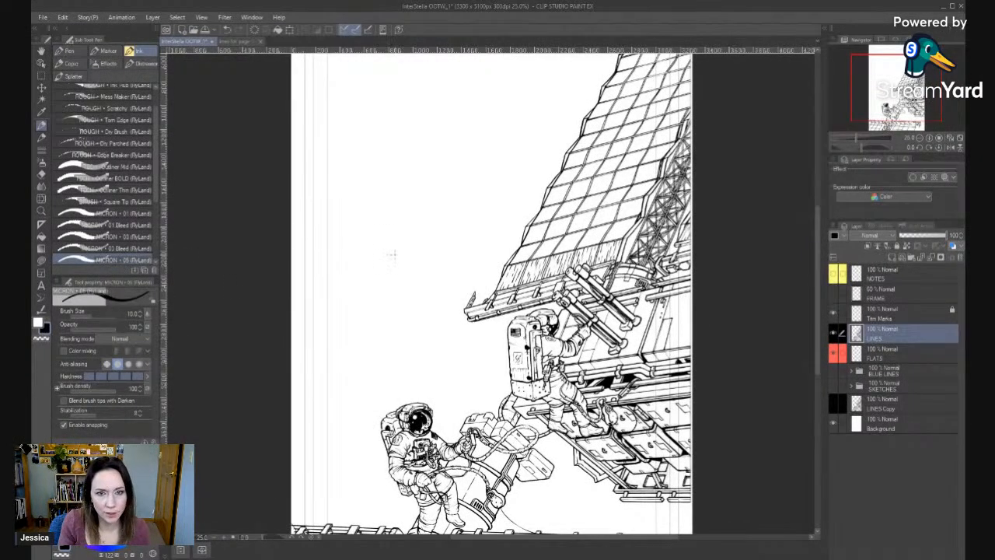
Draw a wavy test stroke in the empty space above the lower astronaut with the MICRON pen at size 25.
key("slash")
left_click(399, 309)
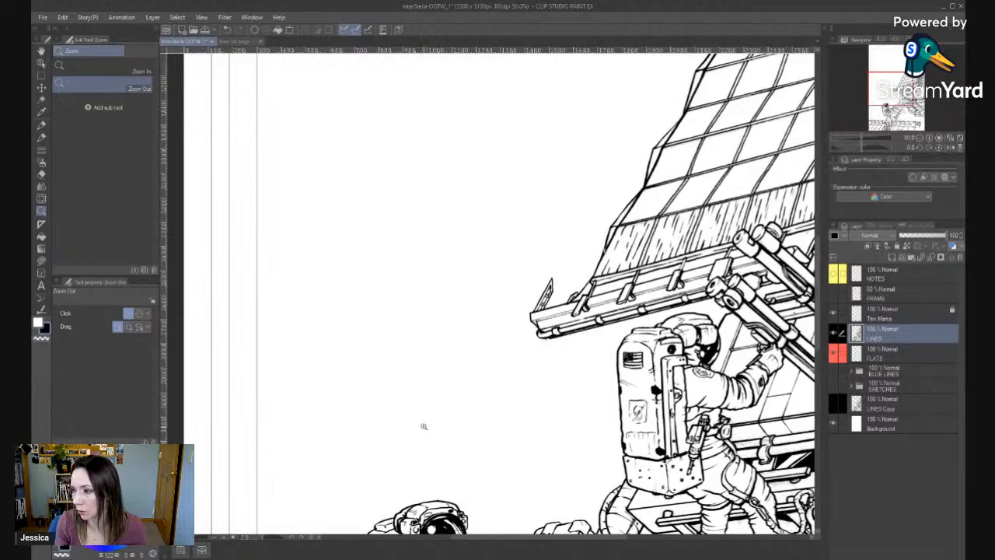
left_click(451, 428)
left_click_drag(510, 486, 506, 311)
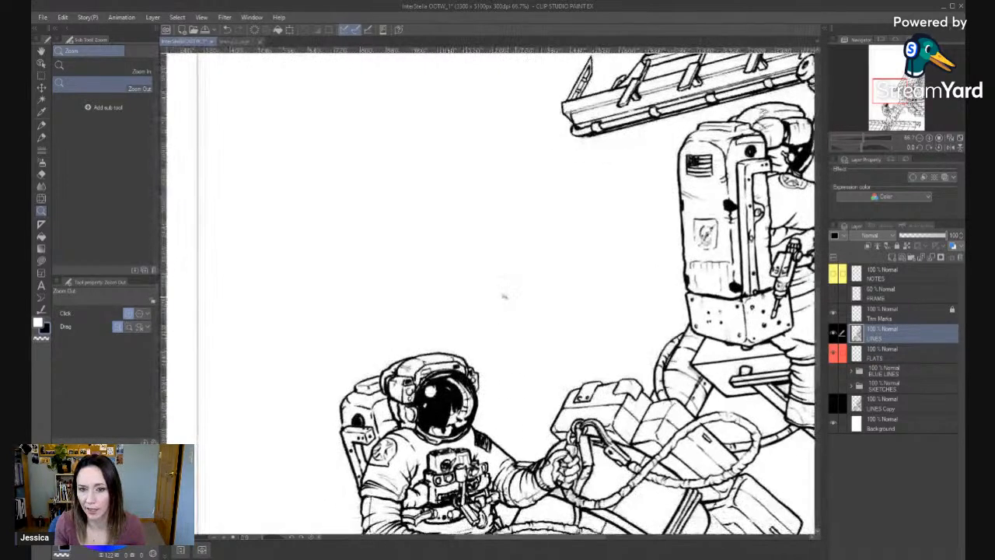
left_click(490, 403)
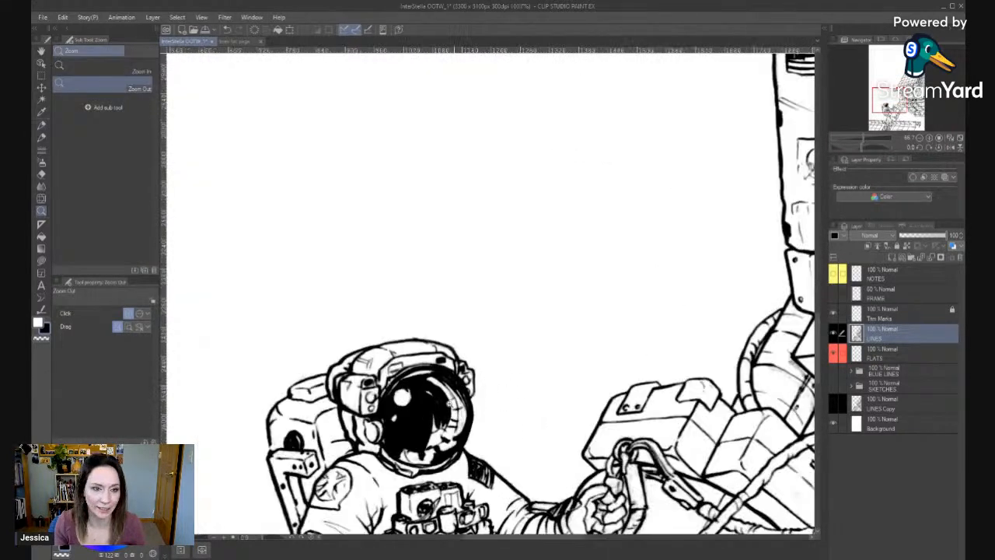
key("p")
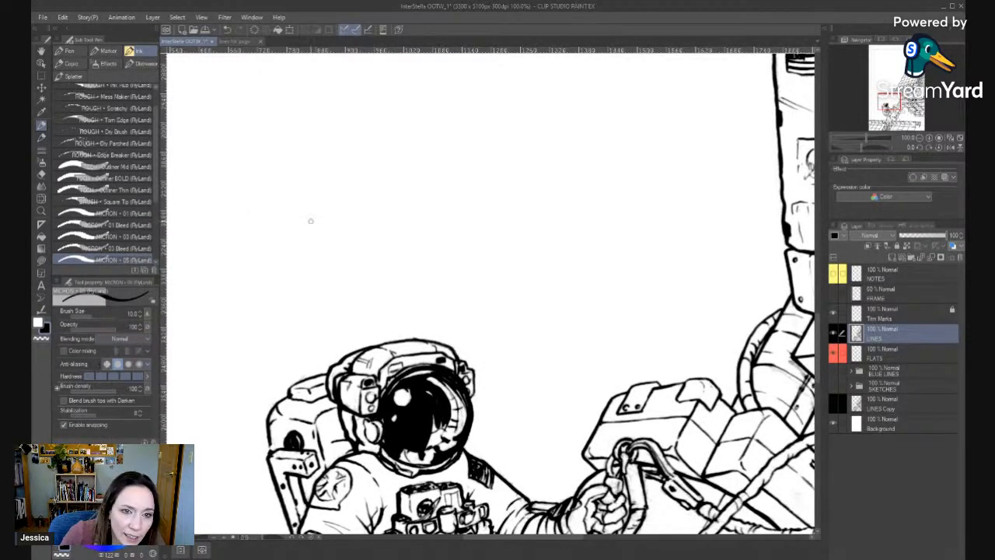
key("bracketright")
key("bracketright")
key("bracketright")
key("bracketright")
key("bracketright")
mouse_move(451, 171)
left_mouse_down()
mouse_move(596, 210)
mouse_move(715, 317)
left_mouse_up()
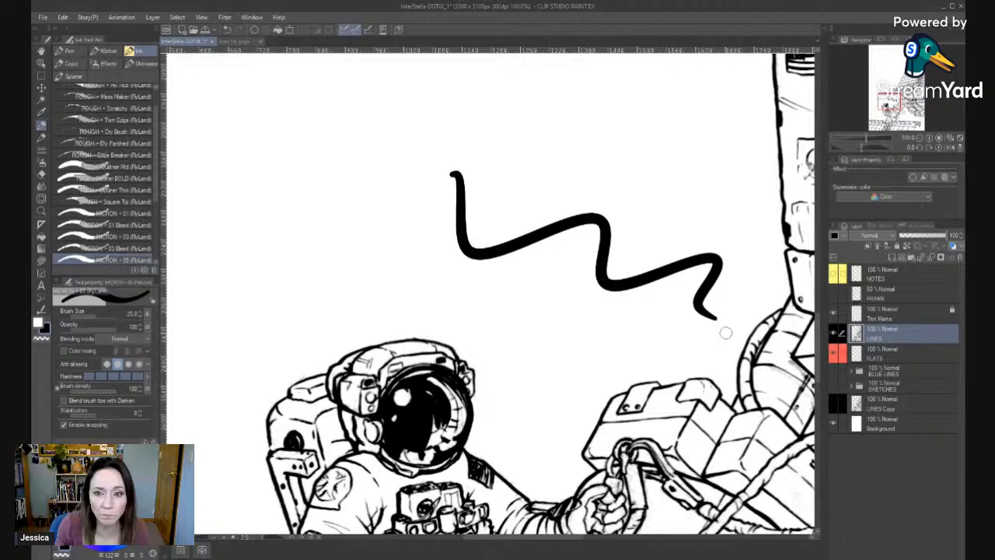
Examine the edge pixels of the wavy test stroke's first bend at high magnification.
key("slash")
left_click(537, 252)
left_click(487, 256)
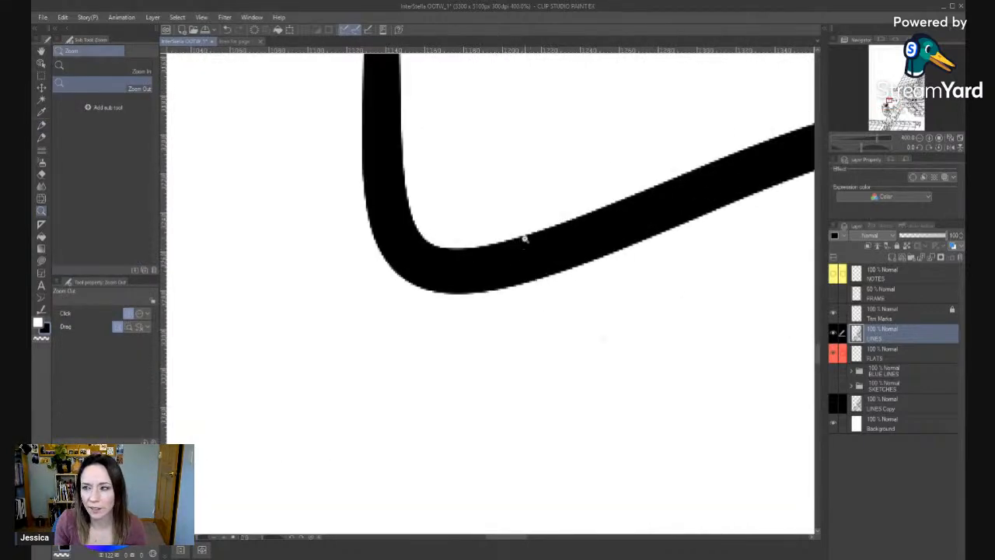
left_click(524, 239)
left_click(524, 238)
left_click(545, 225)
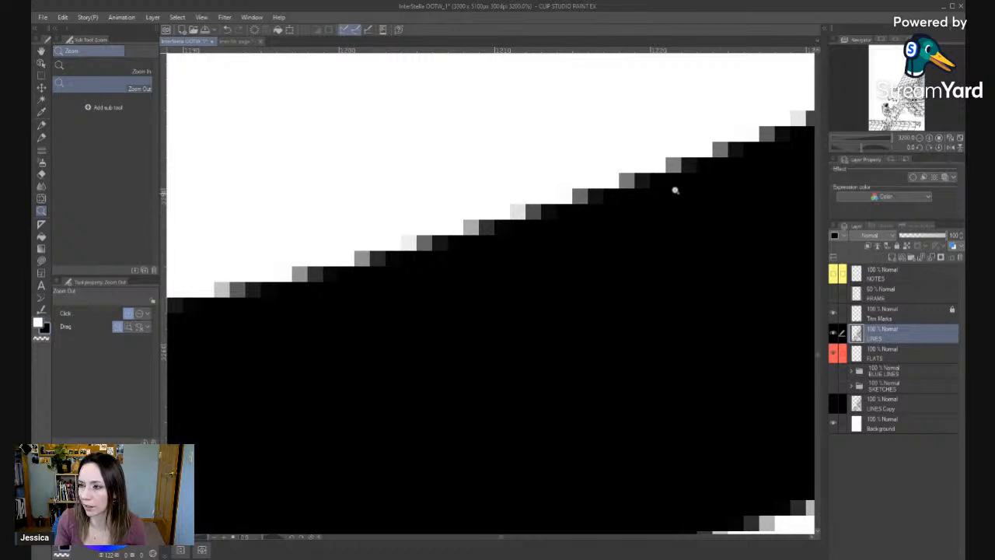
left_click(536, 351, "alt")
left_click(536, 353, "alt")
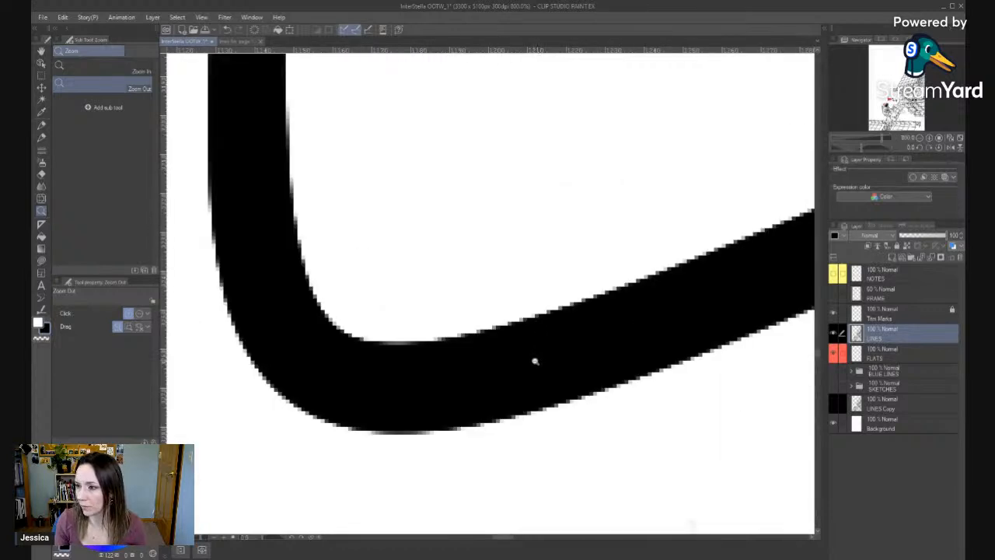
left_click(535, 361, "alt")
left_click(529, 366, "alt")
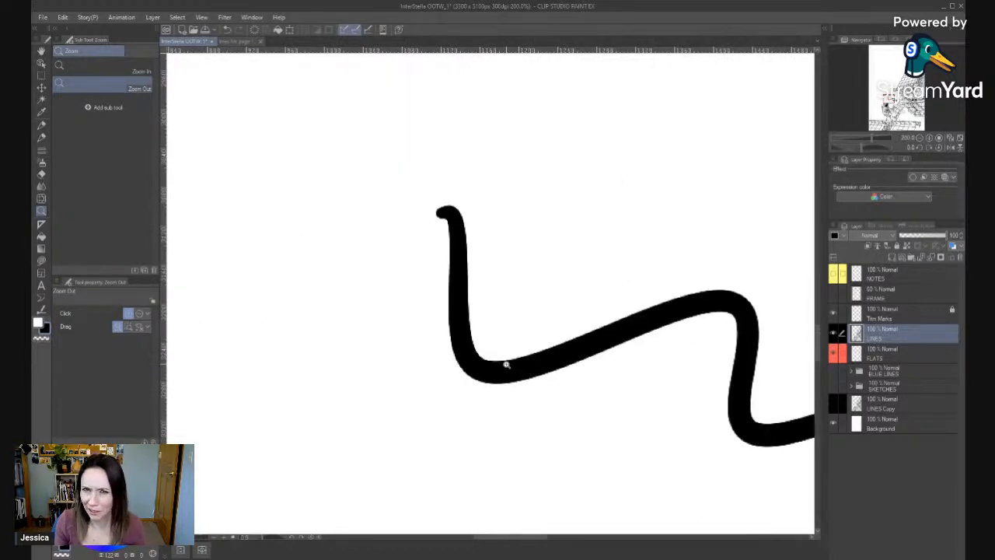
left_click(526, 329)
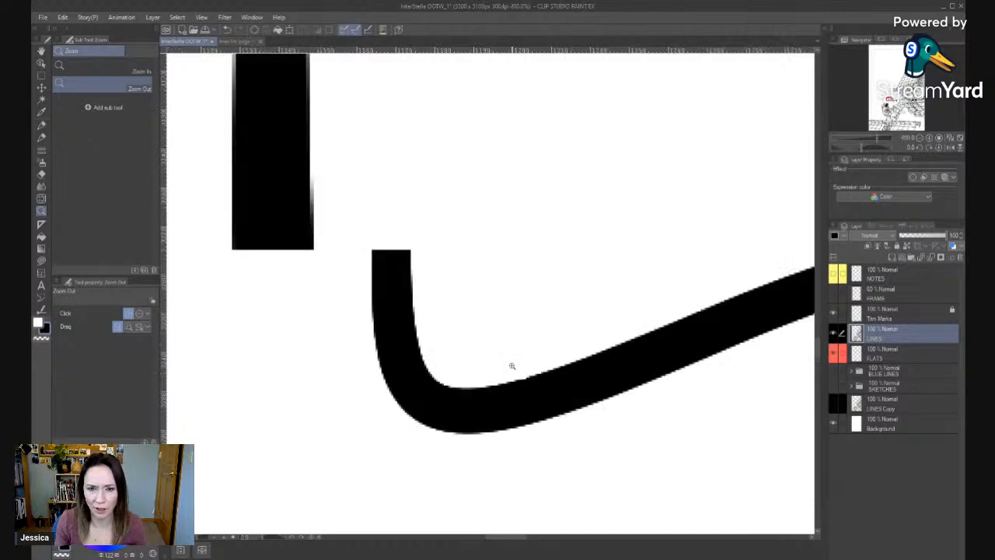
left_click(511, 367)
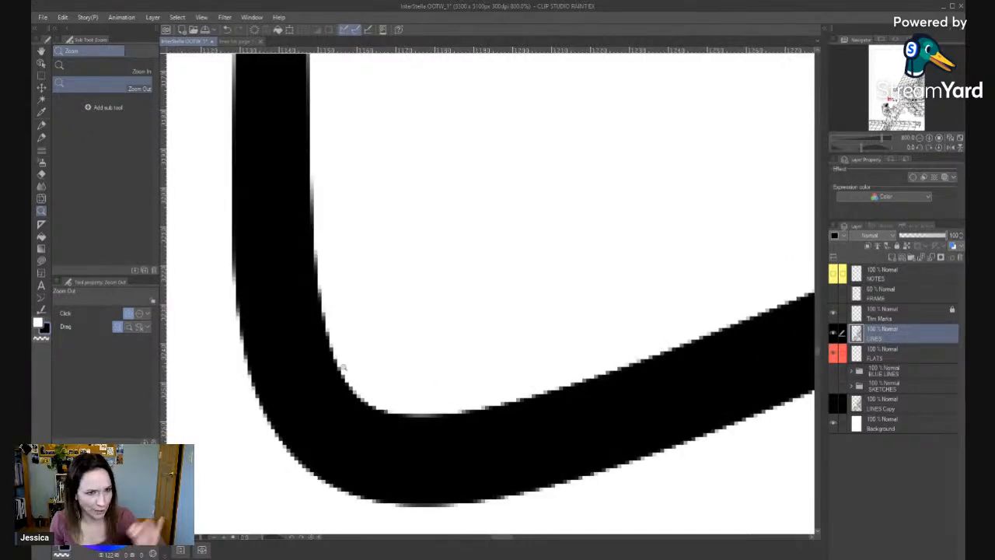
Turn off anti-aliasing for the MICRON pen and draw a second test curve inside the wavy stroke's first bend.
key("p")
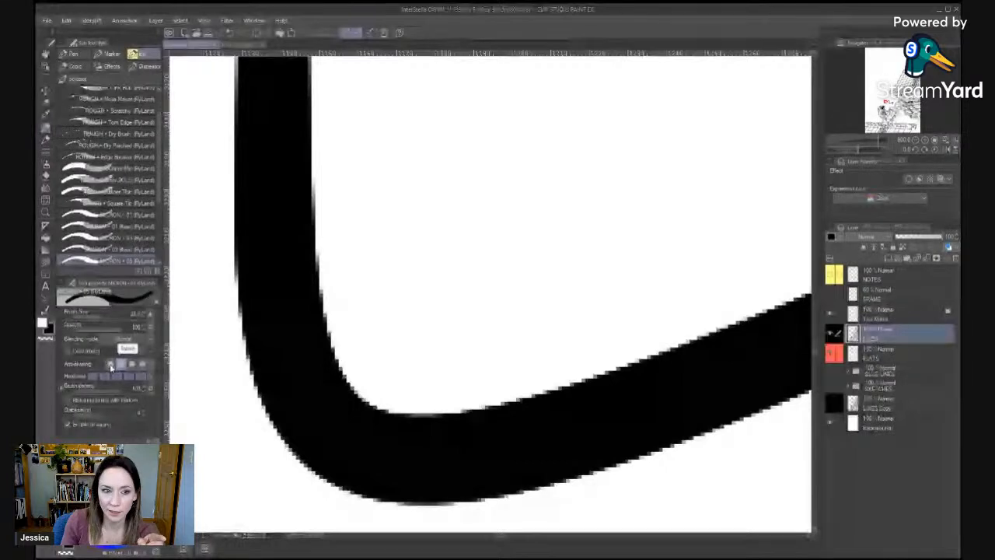
left_click(112, 365)
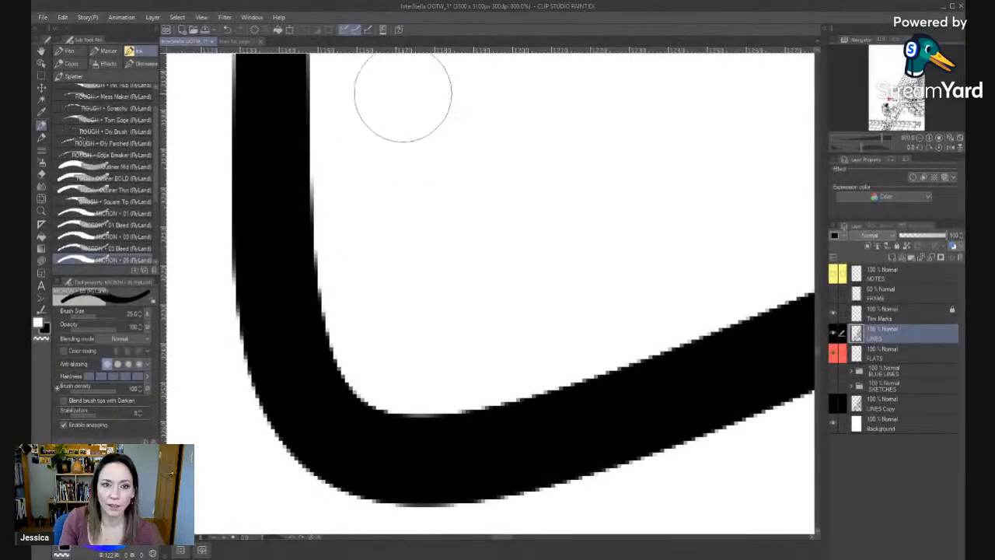
mouse_move(404, 74)
left_mouse_down()
mouse_move(497, 275)
mouse_move(816, 155)
left_mouse_up()
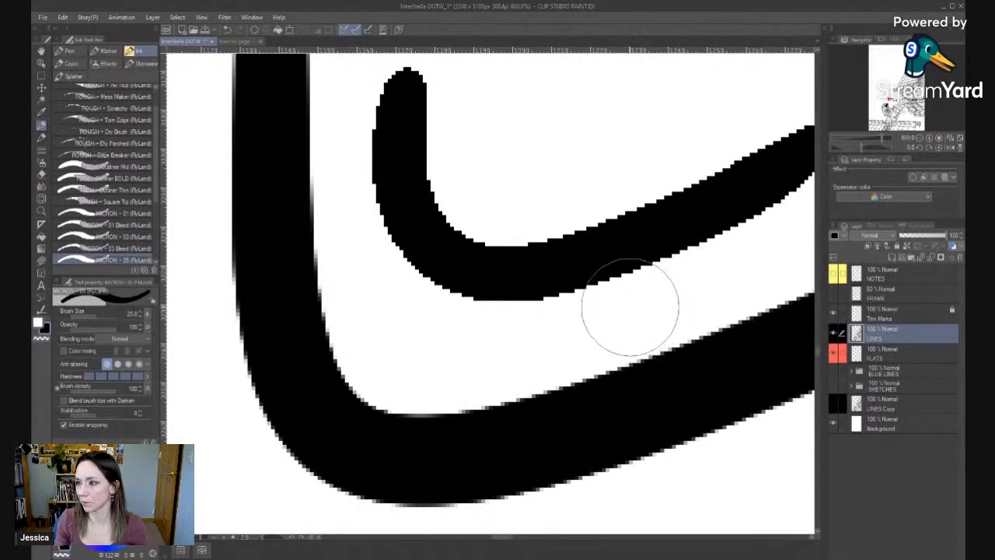
Try a rectangular selection without anti-aliasing across both test strokes, and clear it.
key("slash")
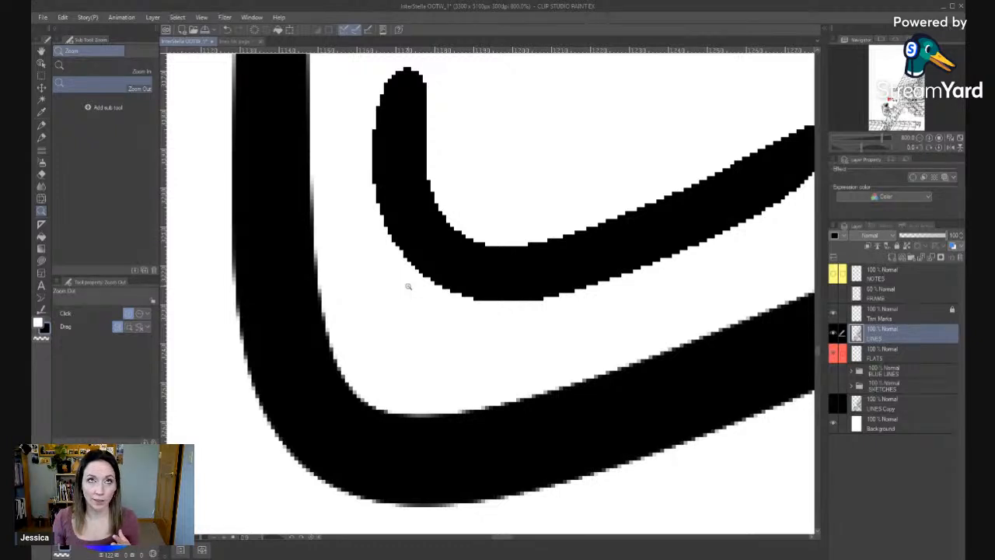
left_click(41, 76)
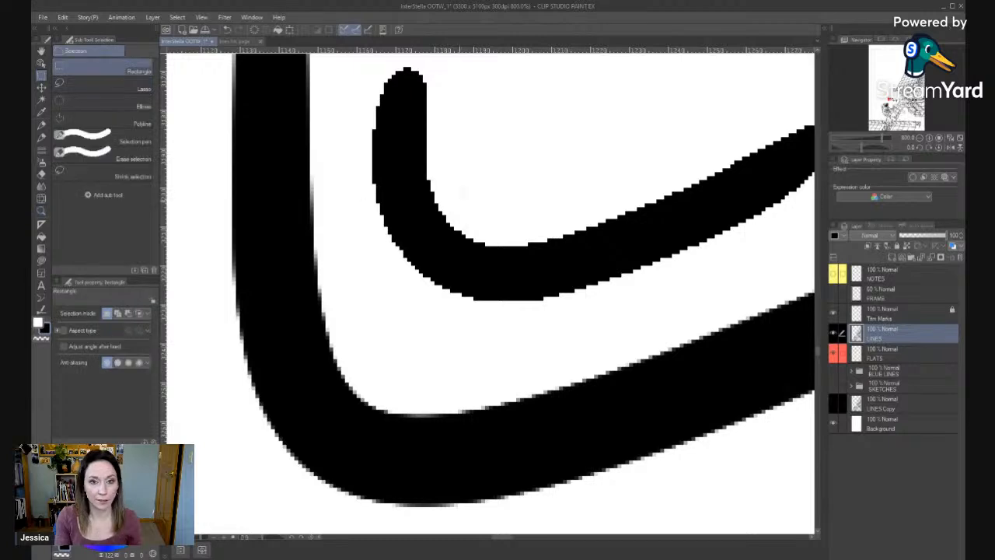
left_click_drag(462, 188, 735, 441)
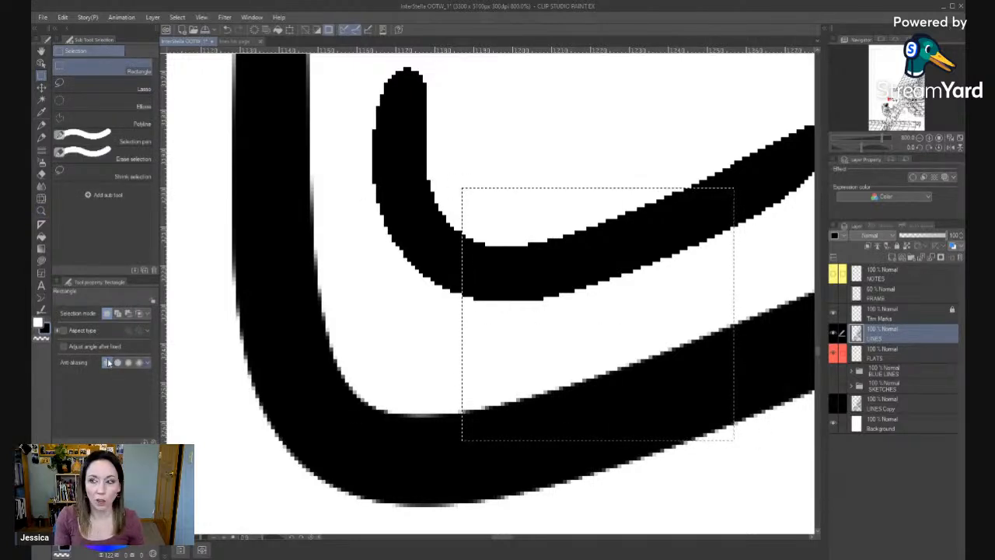
key("ctrl+d")
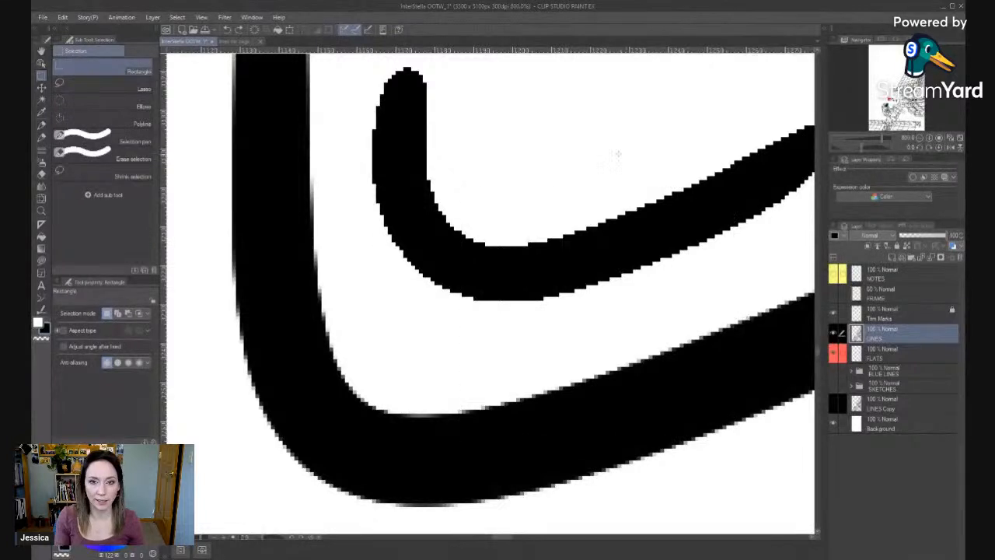
Remove both test strokes from the empty space above the lower astronaut.
key("alt+space")
left_click(582, 379)
left_click(586, 383)
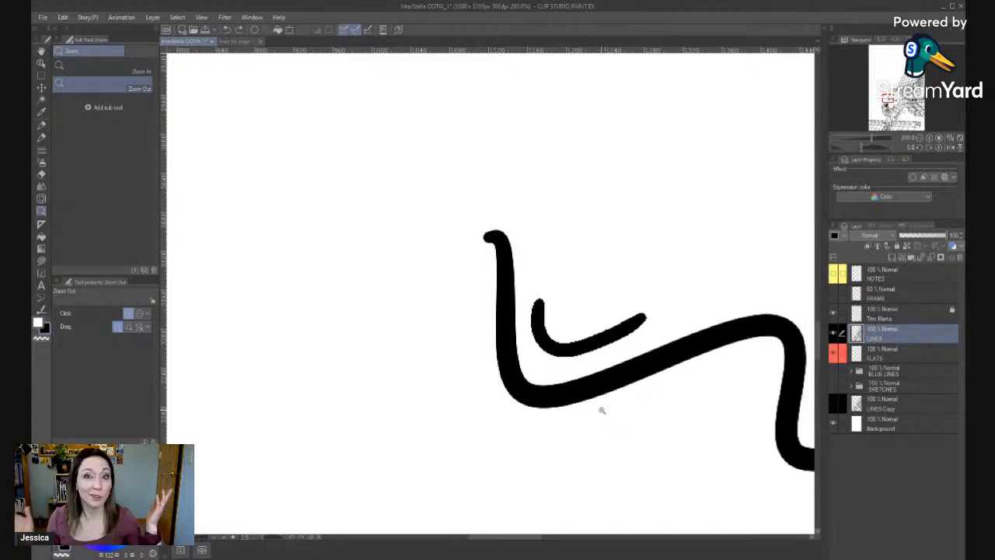
left_click(515, 300)
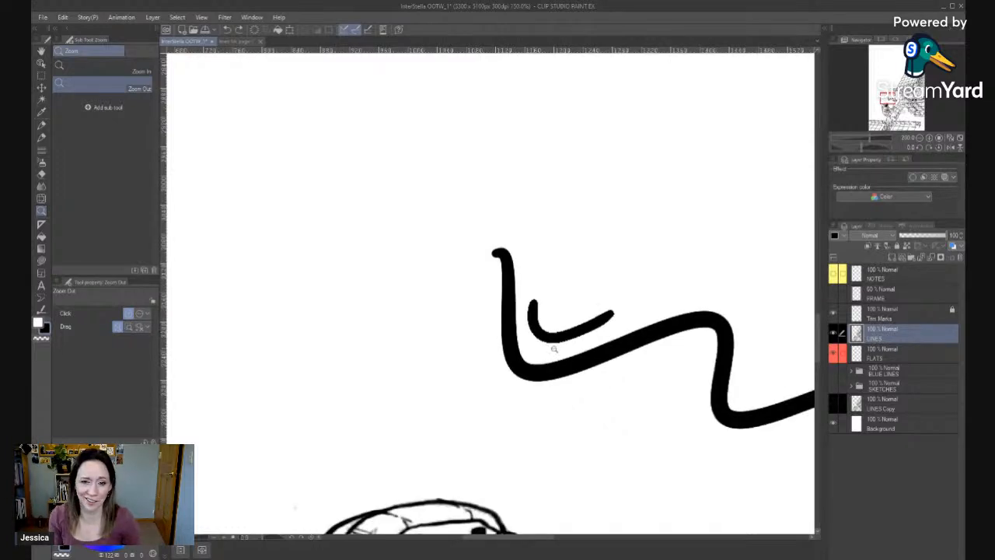
left_click_drag(554, 349, 602, 401)
left_click(568, 372)
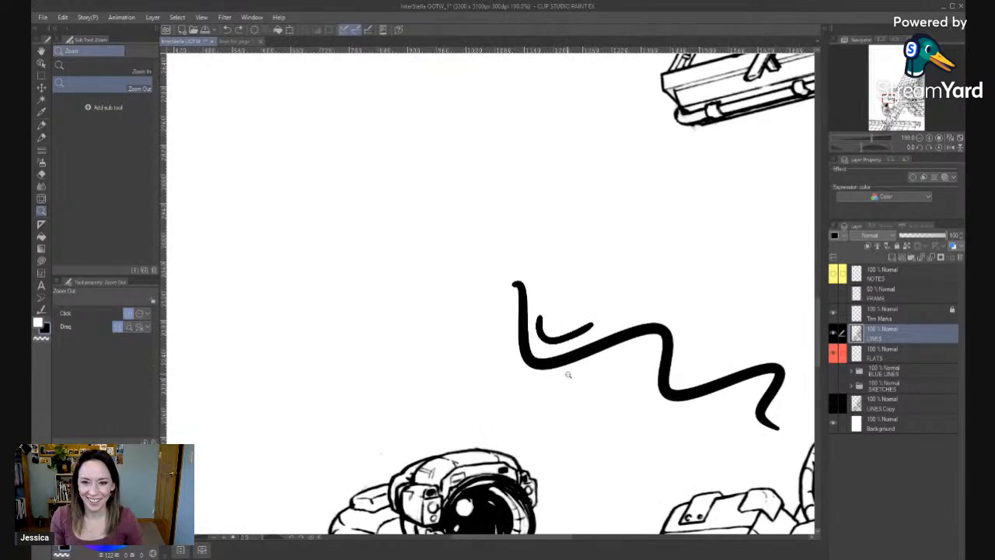
left_click(573, 380)
left_click(452, 372)
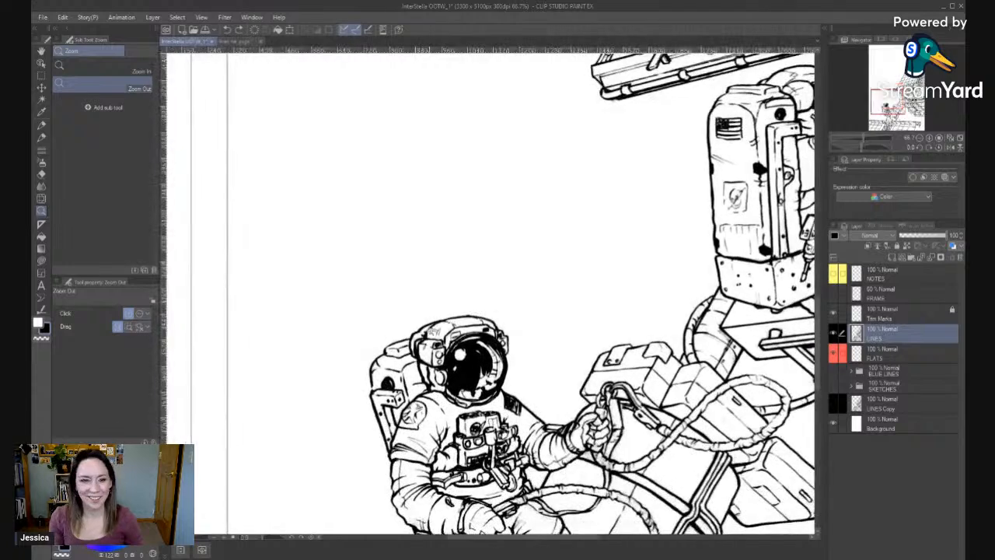
Turn off anti-aliasing for the Hard eraser.
key("p")
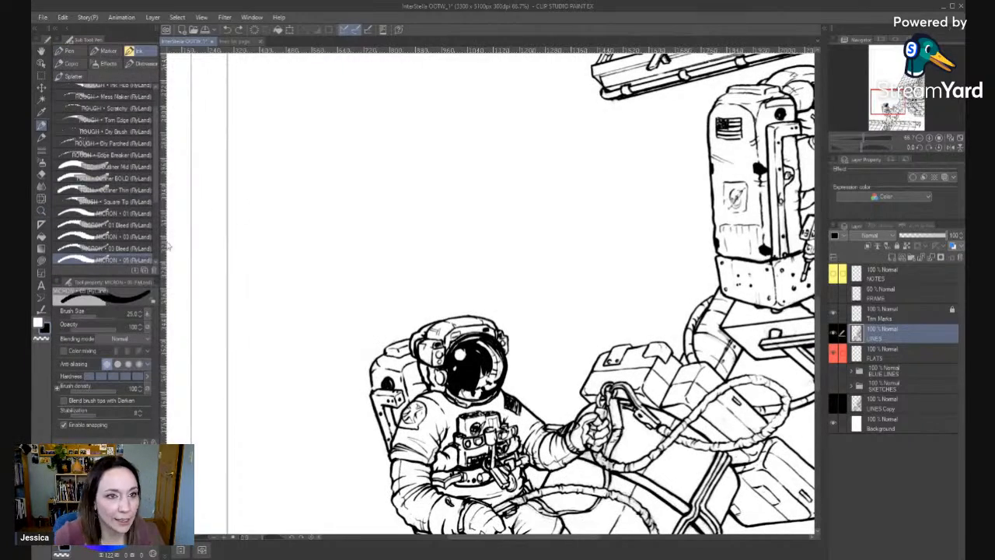
key("e")
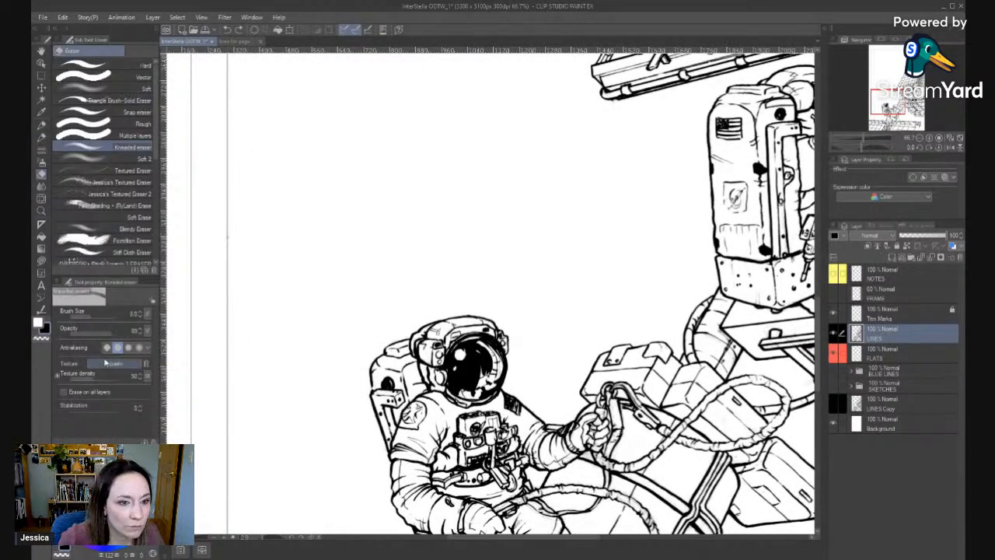
left_click(62, 66)
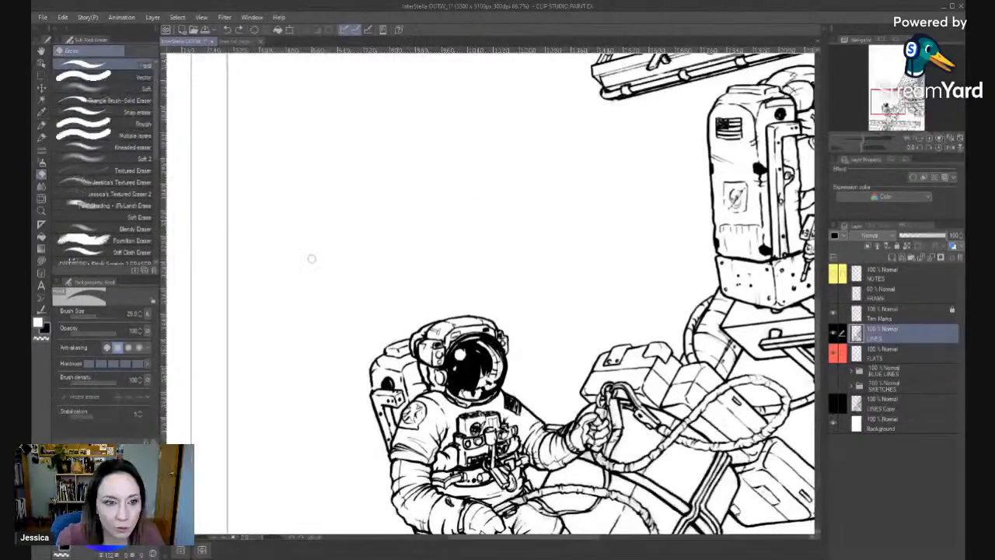
left_click(106, 347)
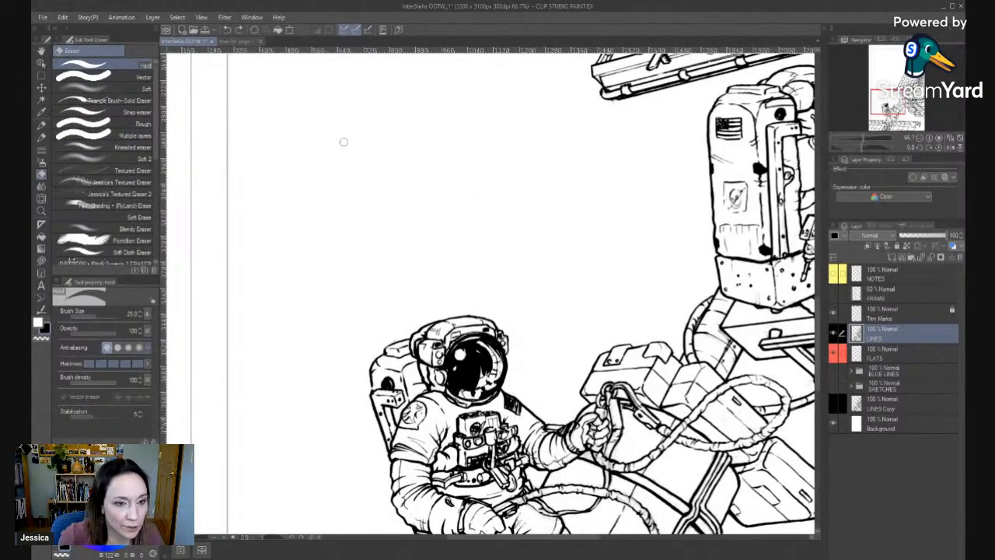
Try a lasso selection above the astronaut, clear it, and turn off anti-aliasing for the Lasso selection tool.
key("m")
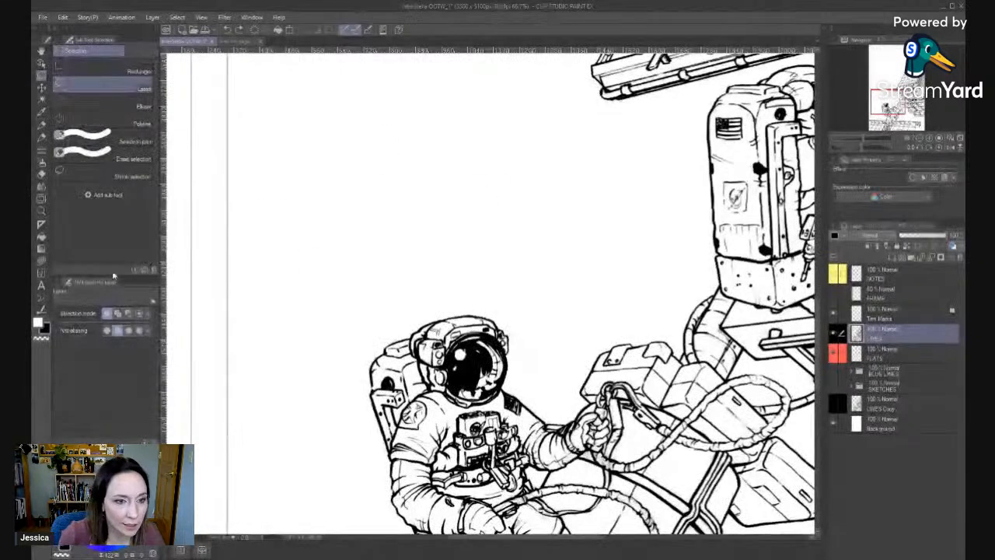
key("m")
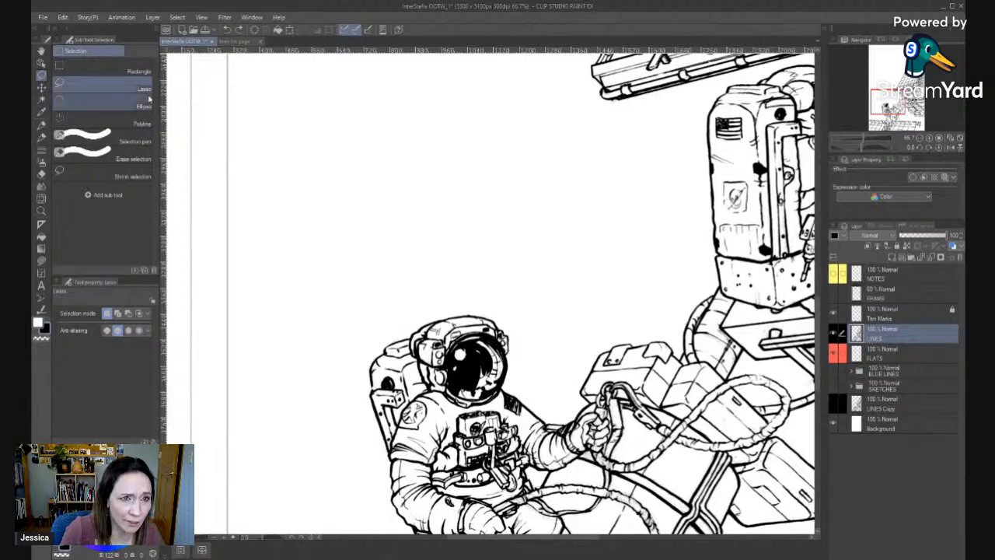
left_click(77, 87)
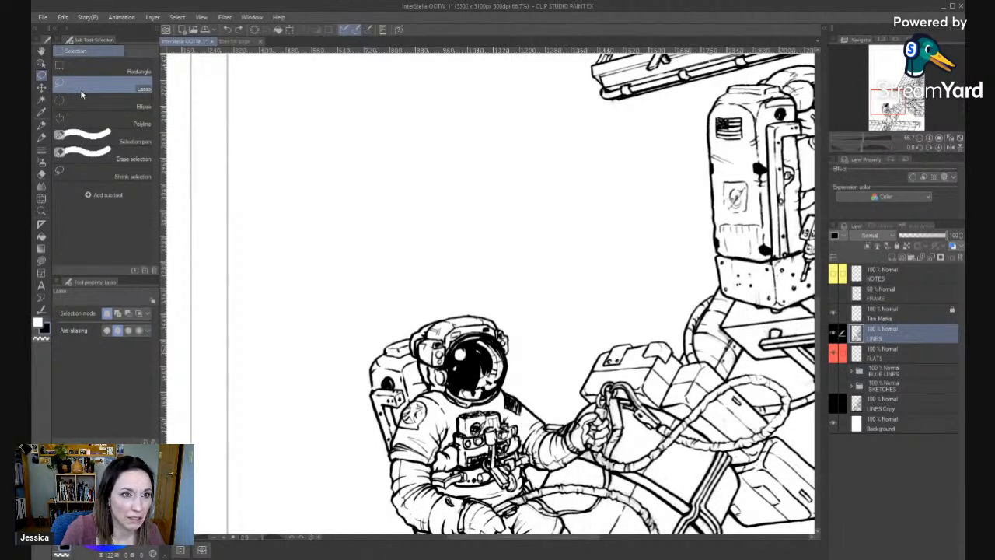
mouse_move(309, 148)
left_mouse_down()
mouse_move(322, 184)
mouse_move(368, 207)
left_mouse_up()
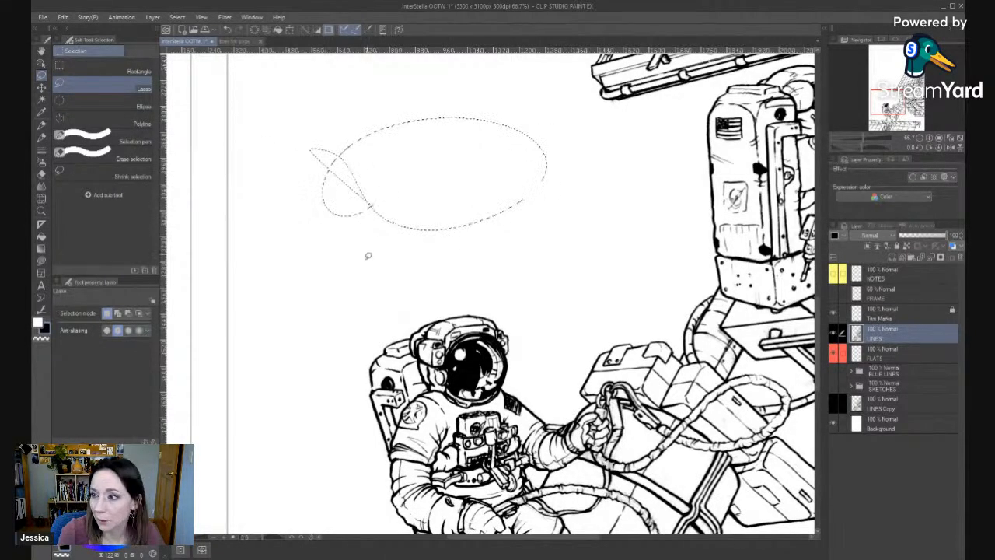
key("ctrl+d")
left_click(107, 330)
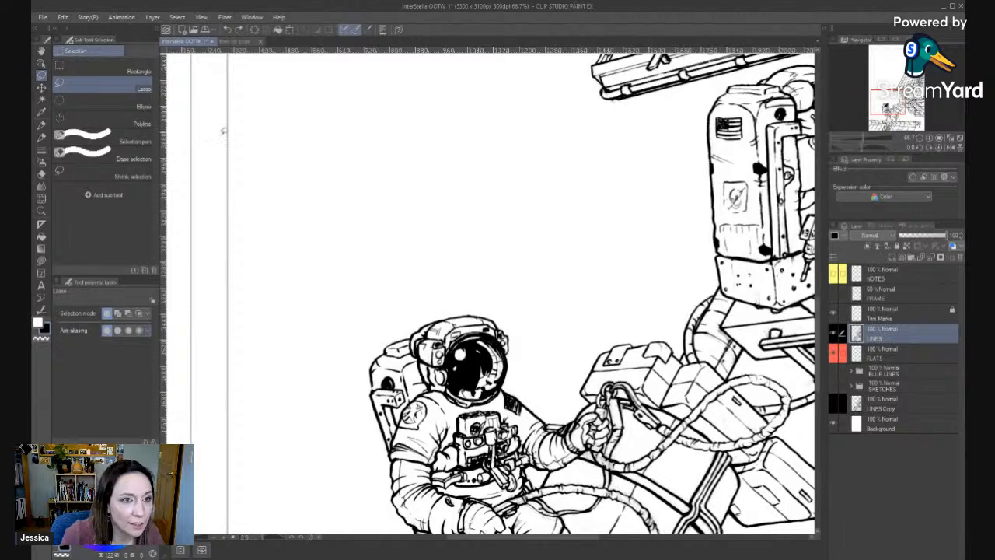
Turn off anti-aliasing for the Polyline selection tool.
key("e")
key("m")
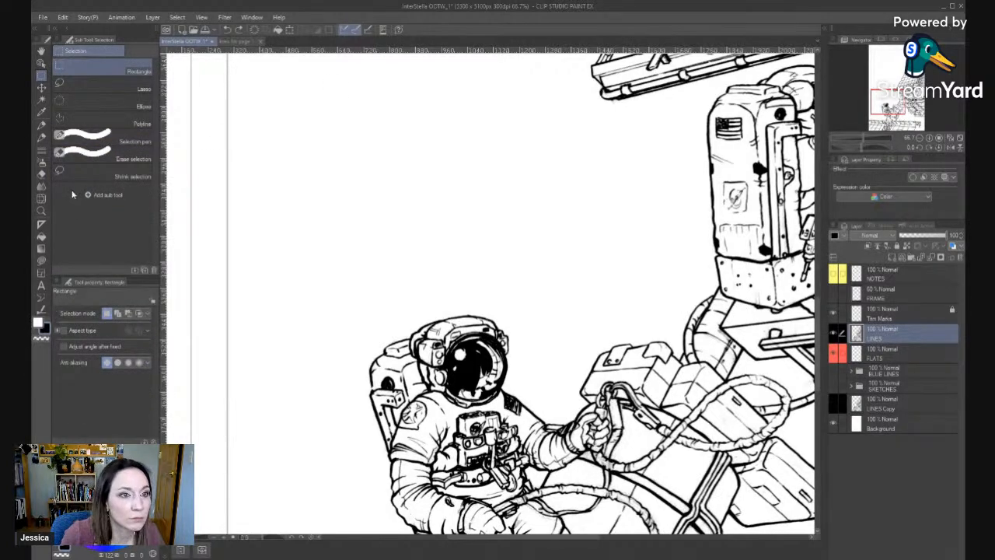
key("e")
key("m")
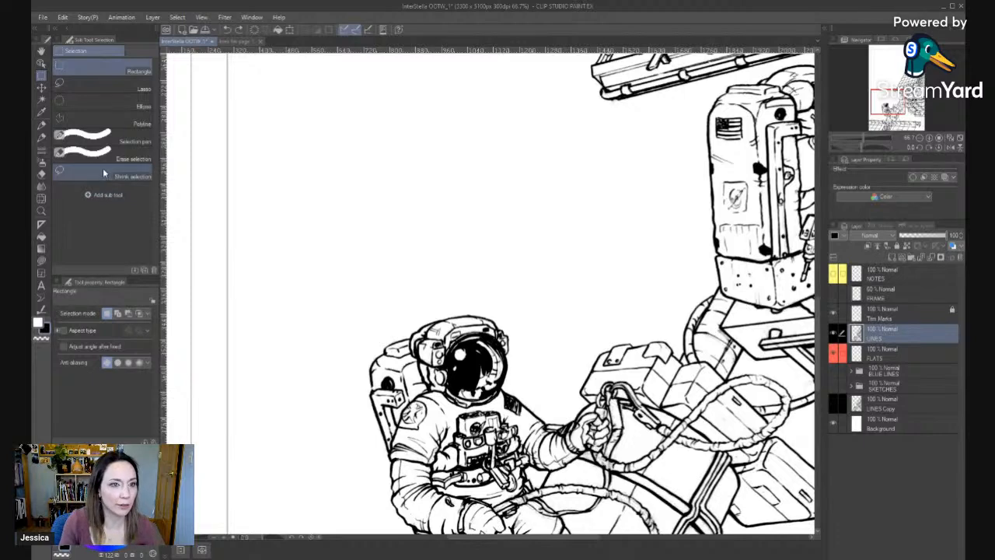
key("m")
left_click(144, 122)
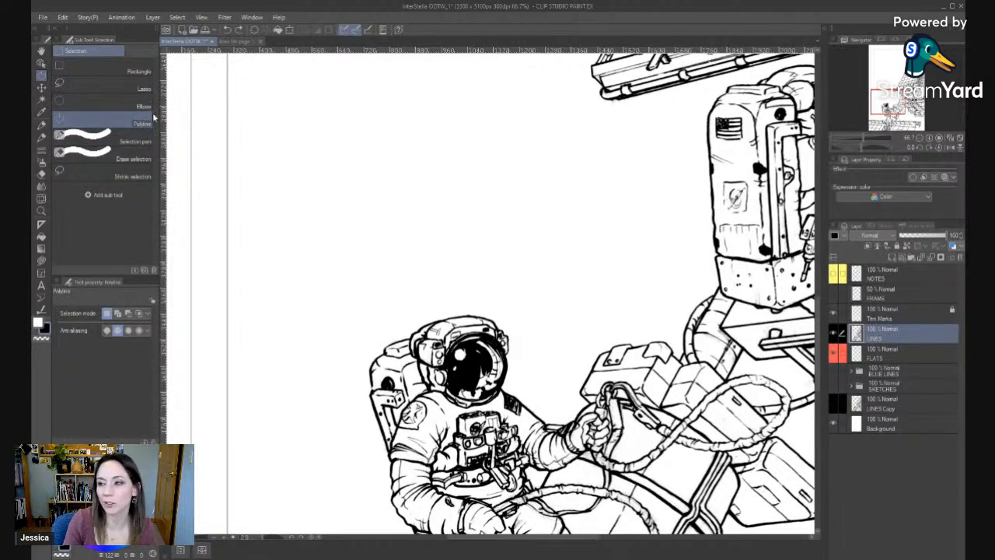
left_click(107, 330)
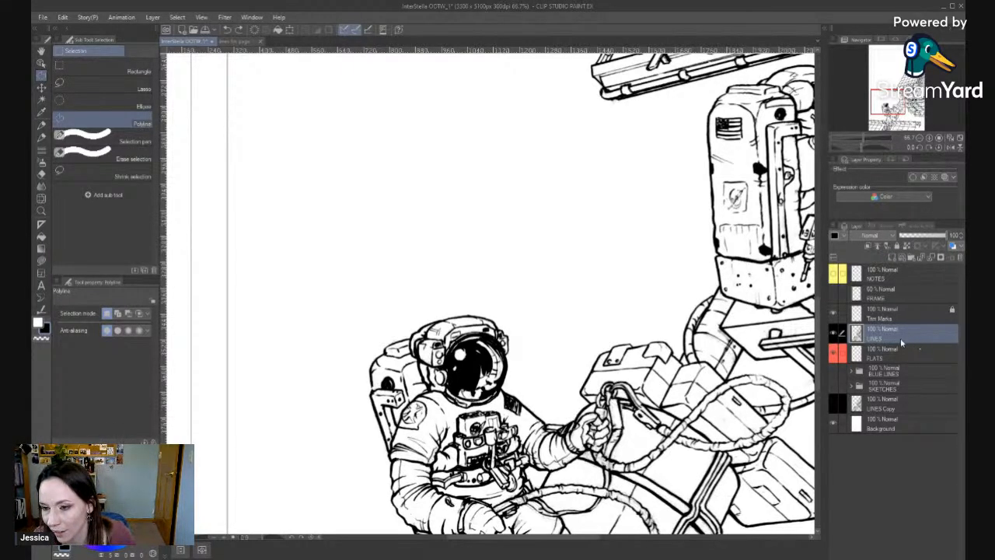
Place a hidden duplicate of the LINES layer below the SKETCHES folder and lock the original LINES layer.
left_click_drag(903, 338, 901, 401)
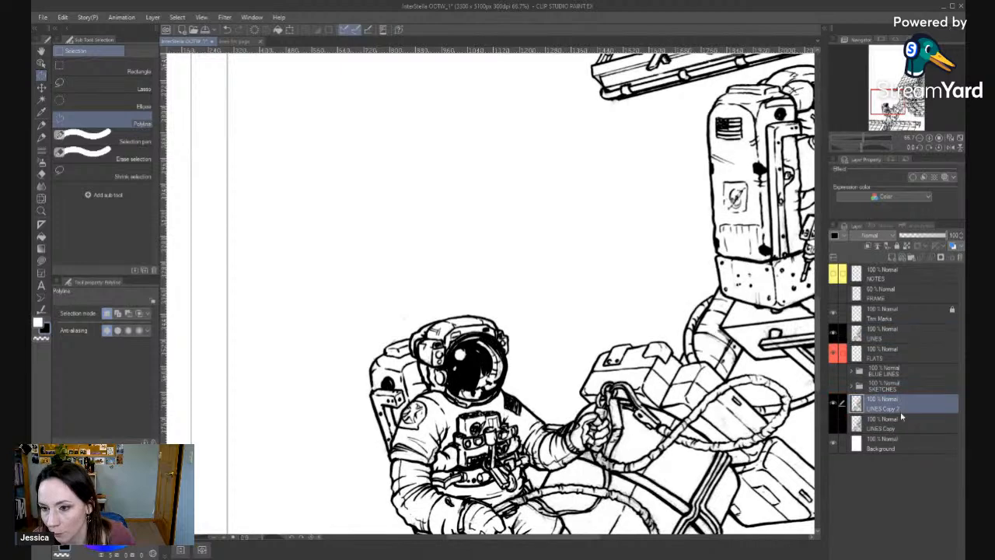
left_click(836, 403)
left_click(894, 333)
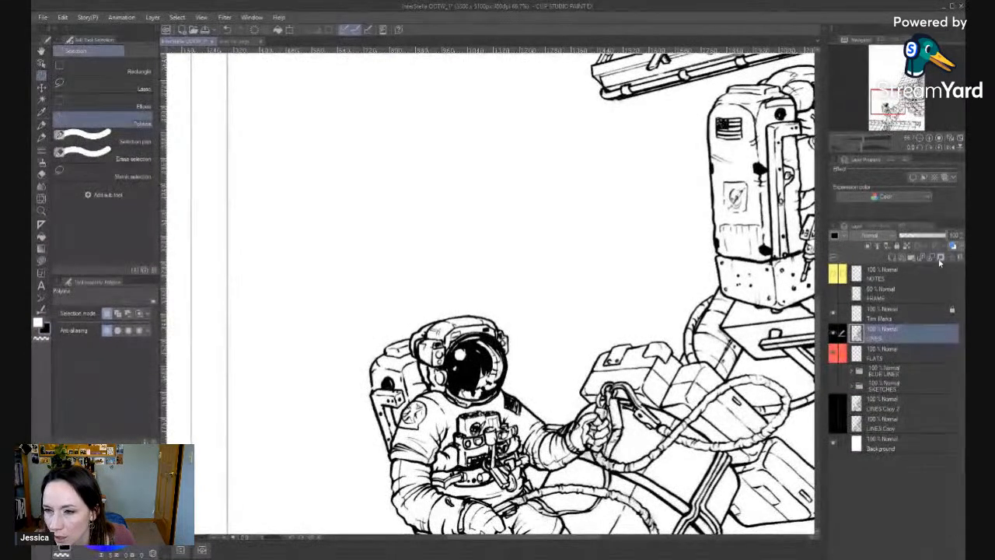
left_click(897, 245)
Scribble overlapping thick red strokes above the astronaut on the FLATS layer with the MICRON pen.
key("p")
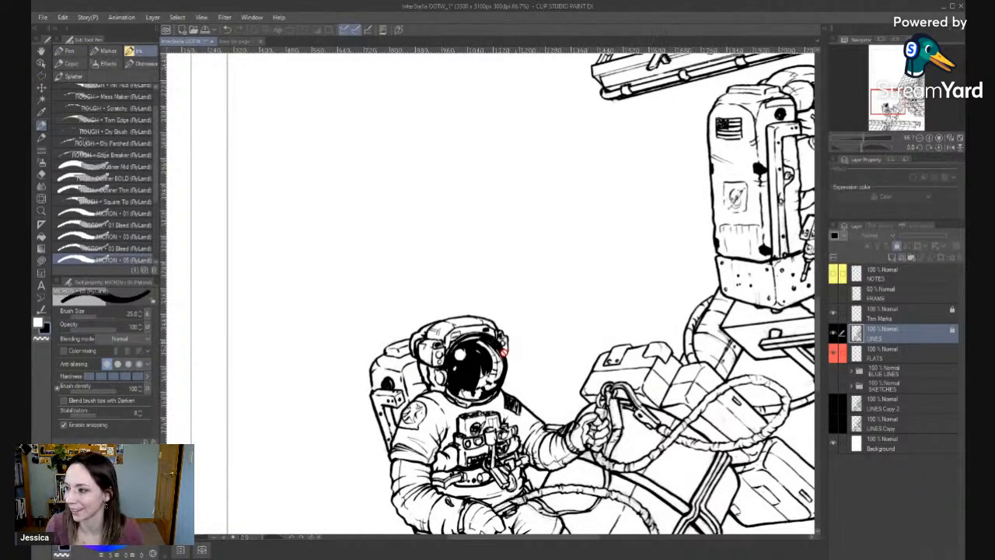
left_click(887, 356)
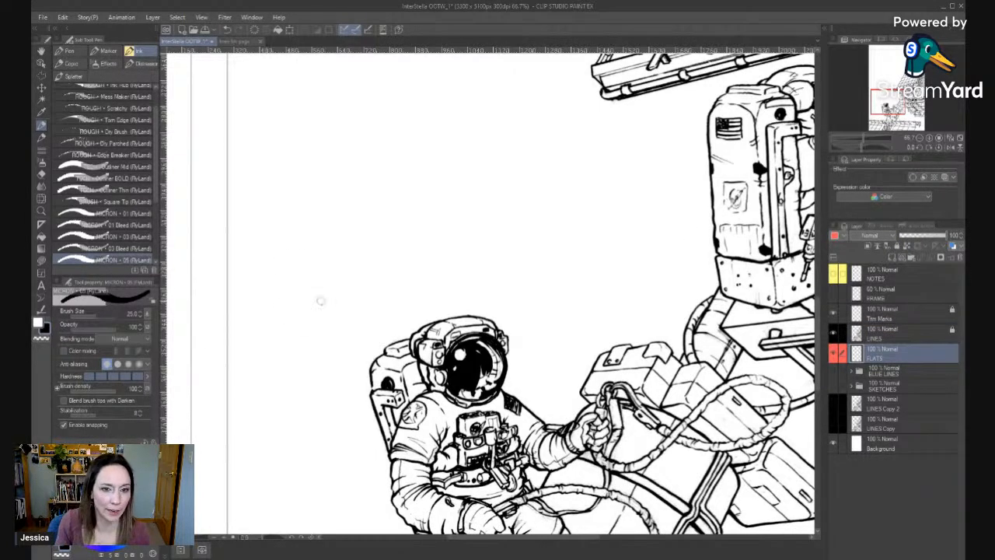
key("x")
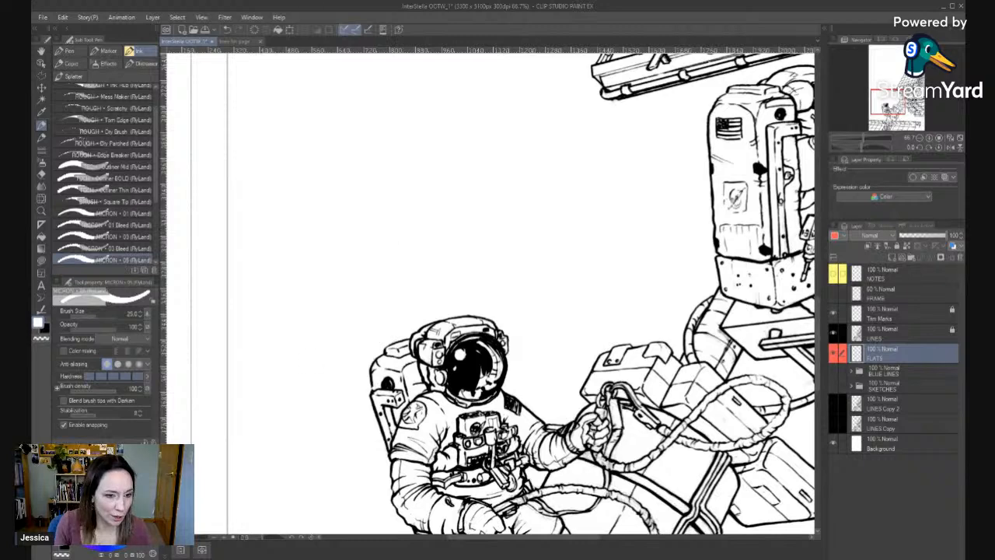
mouse_move(386, 154)
left_mouse_down()
mouse_move(439, 132)
mouse_move(584, 201)
mouse_move(536, 233)
left_mouse_up()
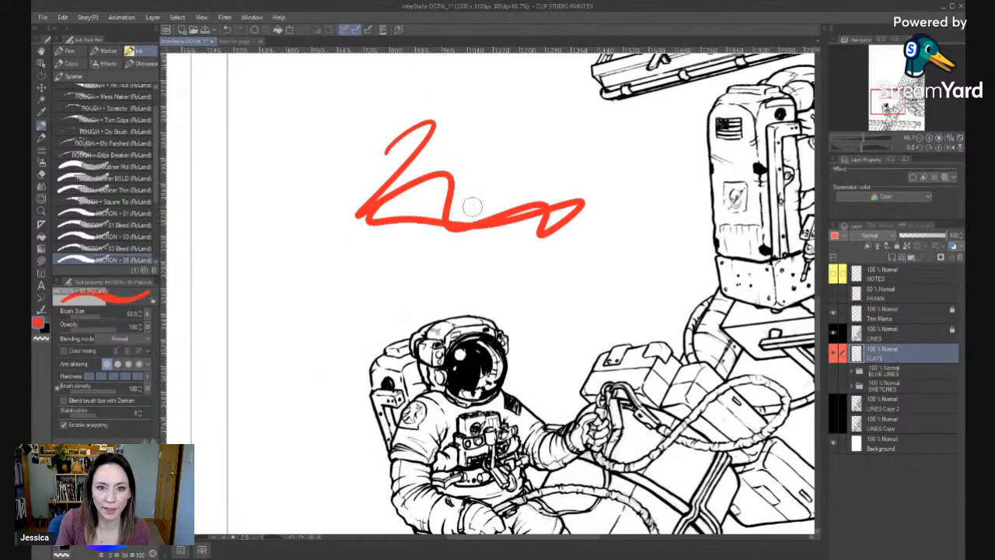
left_click_drag(441, 191, 476, 199)
Make a round lasso selection inside the red scribble and fill it with teal.
key("slash")
left_click(429, 201)
left_click(429, 214)
left_click(430, 230)
left_click(431, 247)
left_click(430, 261)
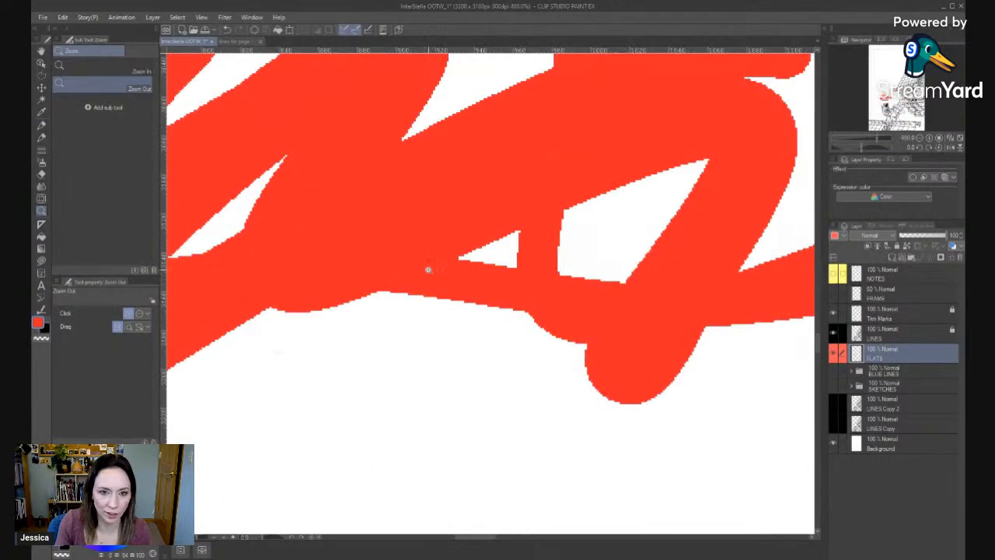
left_click_drag(370, 270, 511, 335)
key("m")
key("m")
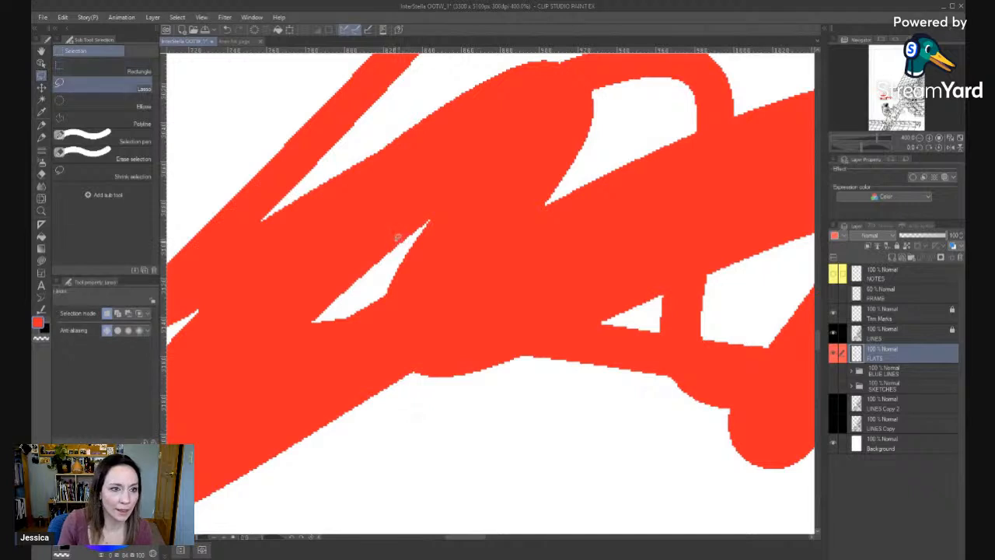
mouse_move(439, 278)
left_mouse_down()
mouse_move(488, 177)
mouse_move(435, 237)
left_mouse_up()
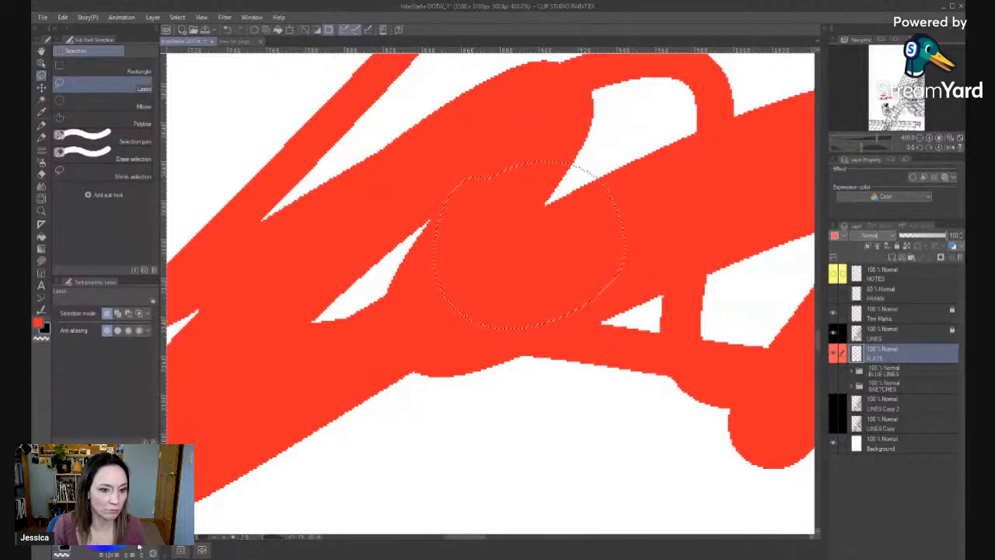
key("x")
key("g")
left_click(537, 238)
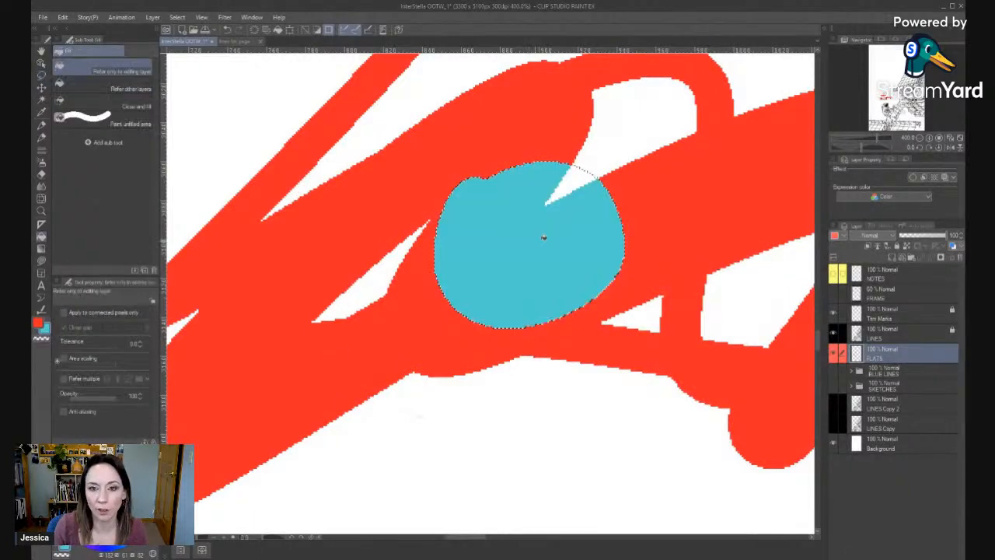
Clear the selection and examine the pixels along the teal circle's edge up close.
key("m")
key("ctrl+d")
key("slash")
left_click_drag(623, 243, 648, 238)
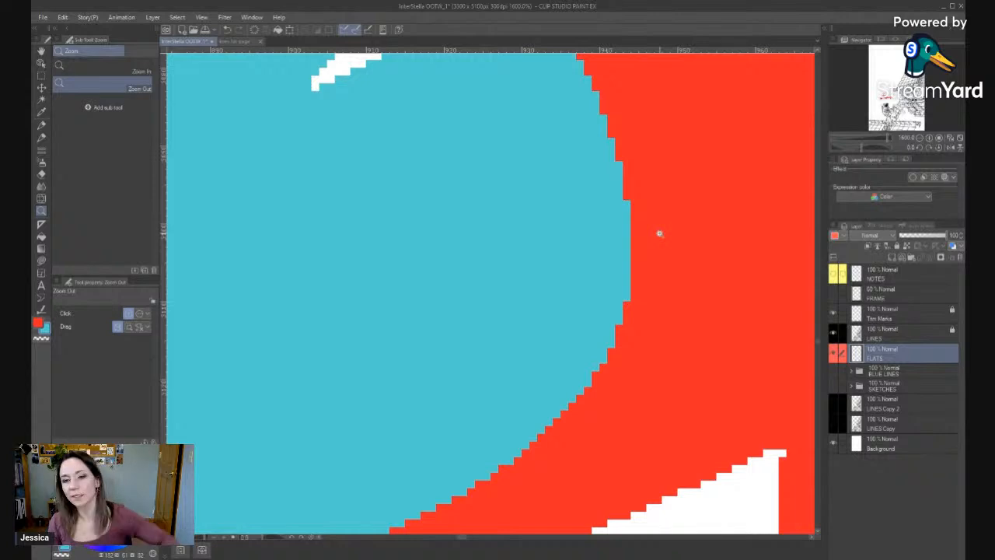
left_click(516, 385, "alt")
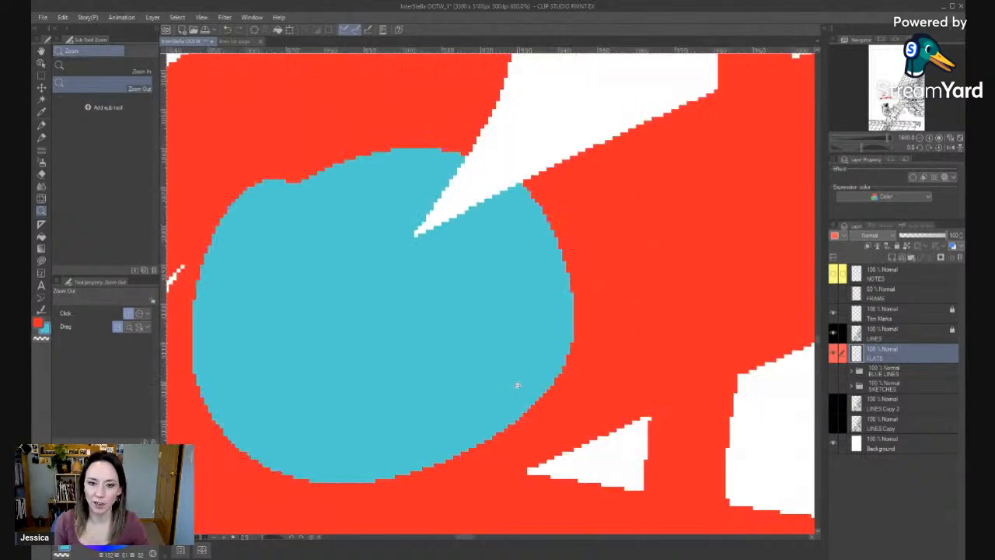
left_click(516, 385, "alt")
key("ctrl+z")
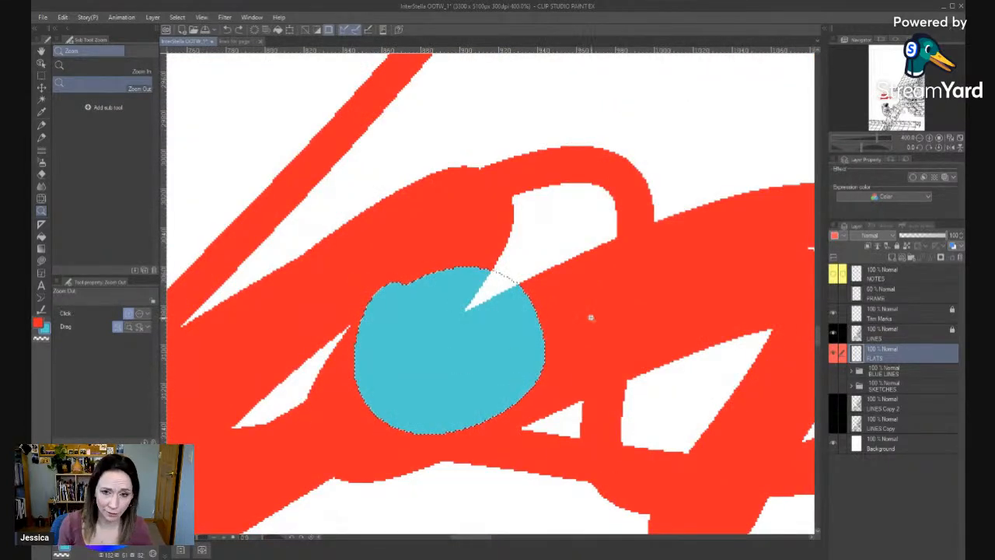
key("m")
key("ctrl+d")
Turn on anti-aliasing for the Lasso selection tool and fill a round lasso area overlapping the teal circle with green.
left_click_drag(716, 289, 647, 315)
left_click(101, 85)
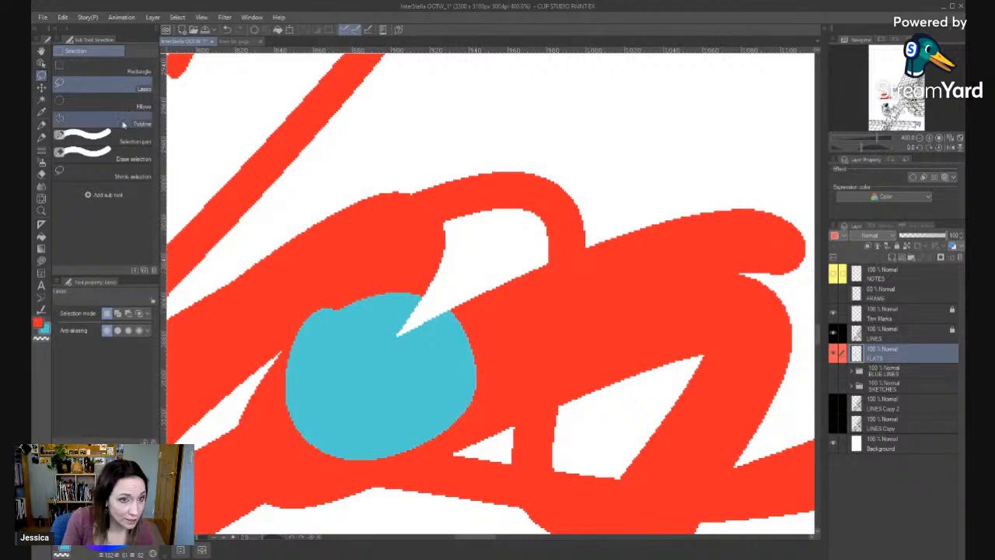
left_click(117, 330)
mouse_move(451, 227)
left_mouse_down()
mouse_move(554, 237)
mouse_move(423, 311)
mouse_move(440, 248)
left_mouse_up()
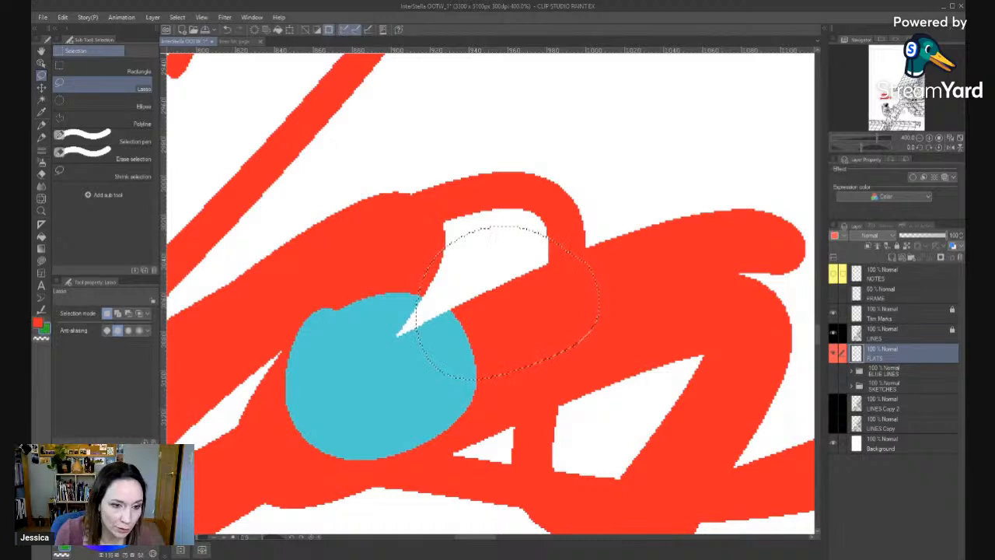
key("g")
left_click(543, 304)
Clear the selection and examine the edge between the green patch and the red scribble up close.
key("m")
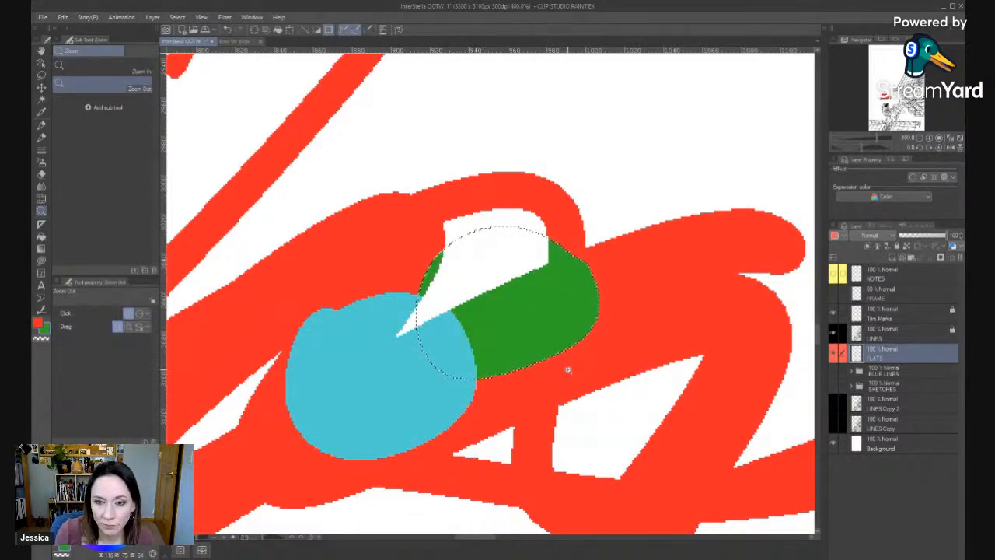
scroll(568, 365, "up", 2)
left_click_drag(449, 445, 540, 404)
key("slash")
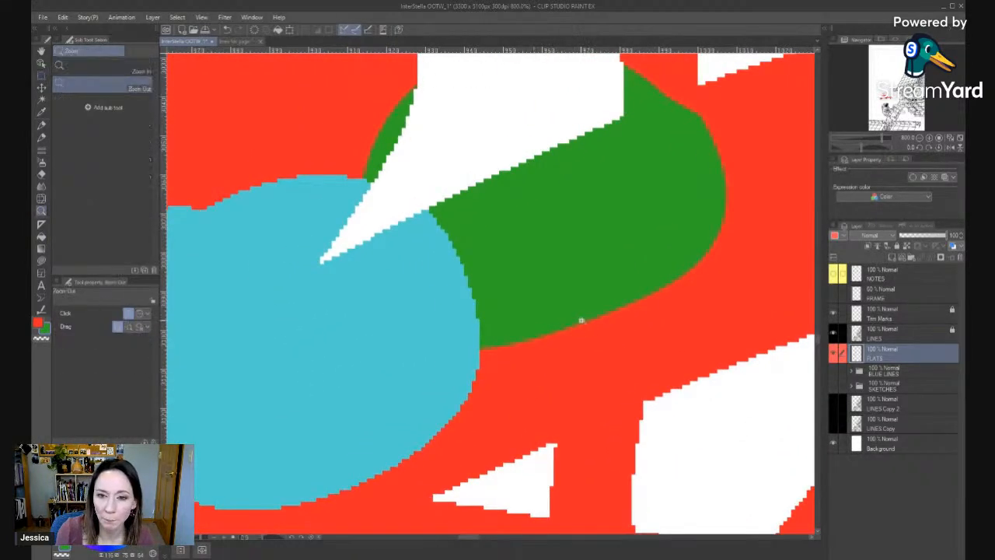
left_click(582, 320)
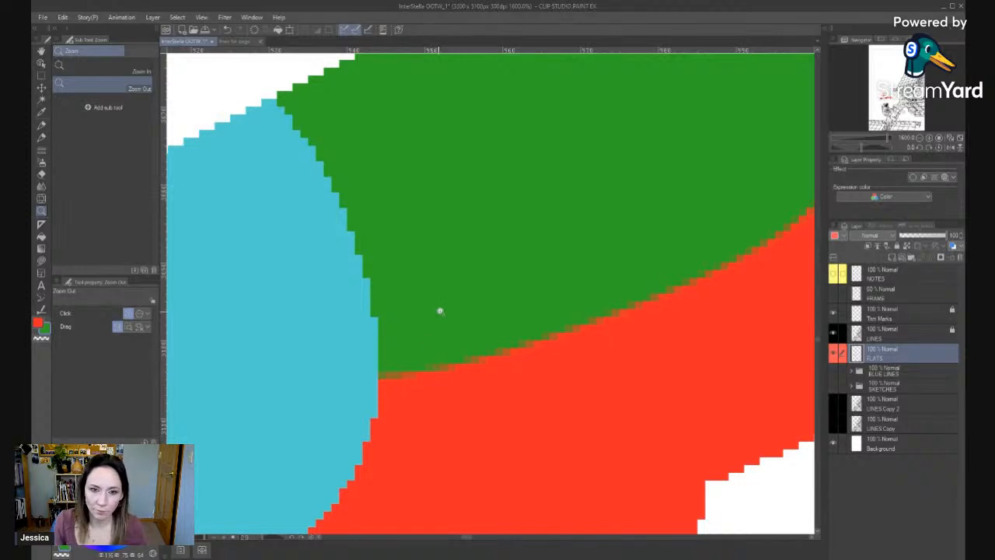
Try Auto select on the green patch, turn off its Close gap and Area scaling options, and clear the selection.
key("b")
key("b")
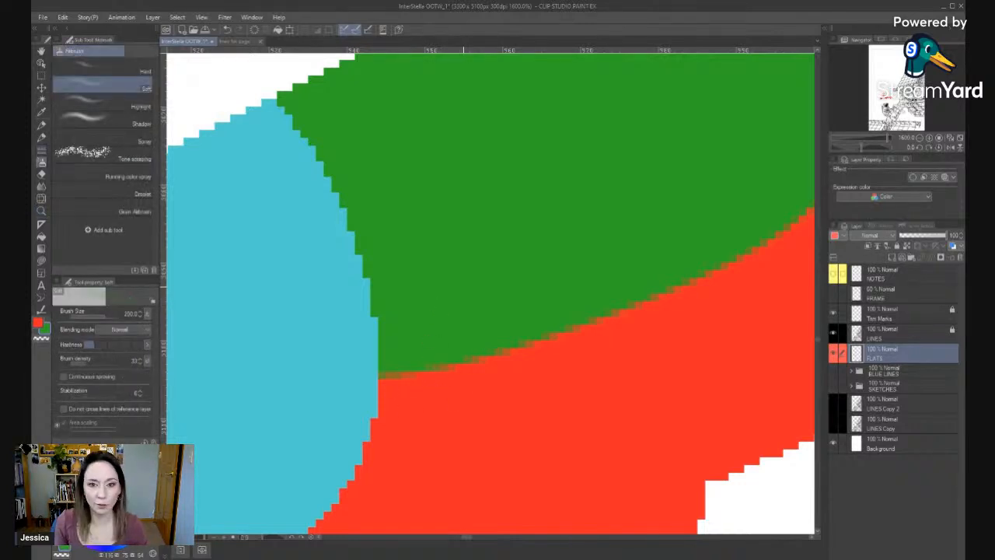
key("w")
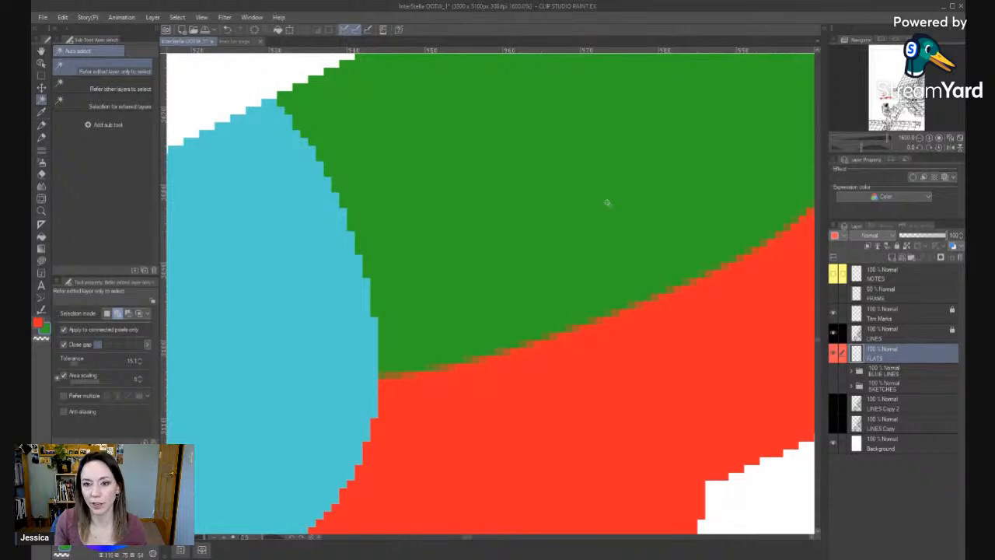
left_click(607, 203)
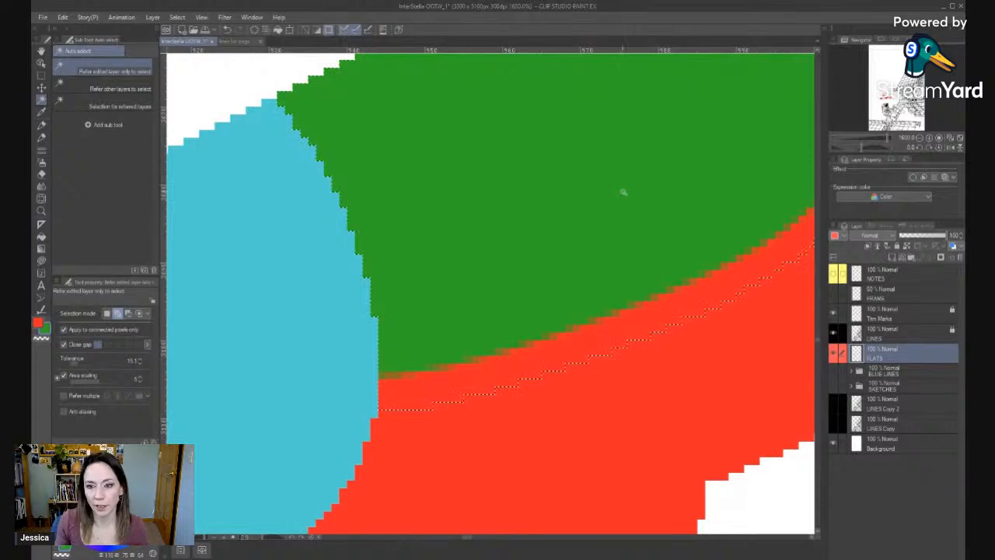
left_click(63, 376)
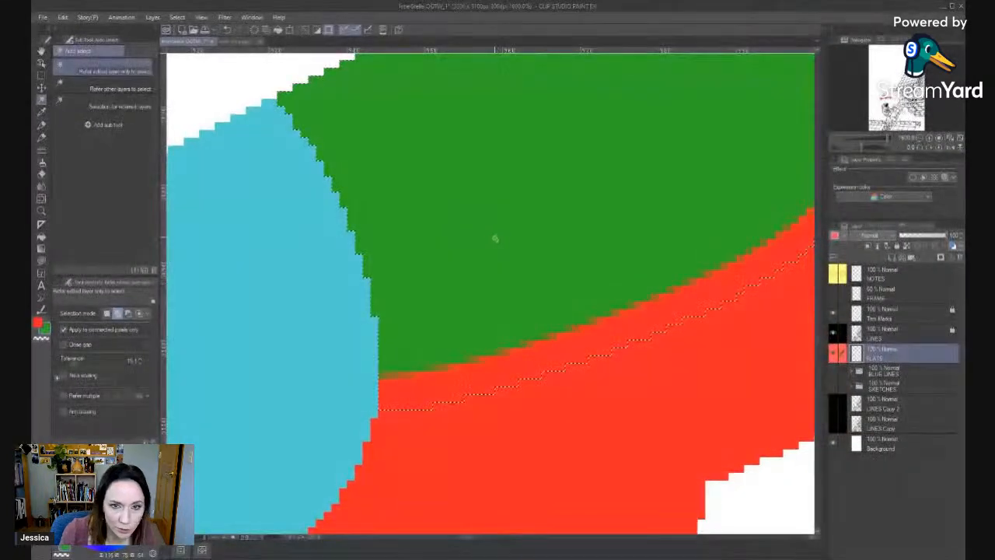
key("m")
key("ctrl+d")
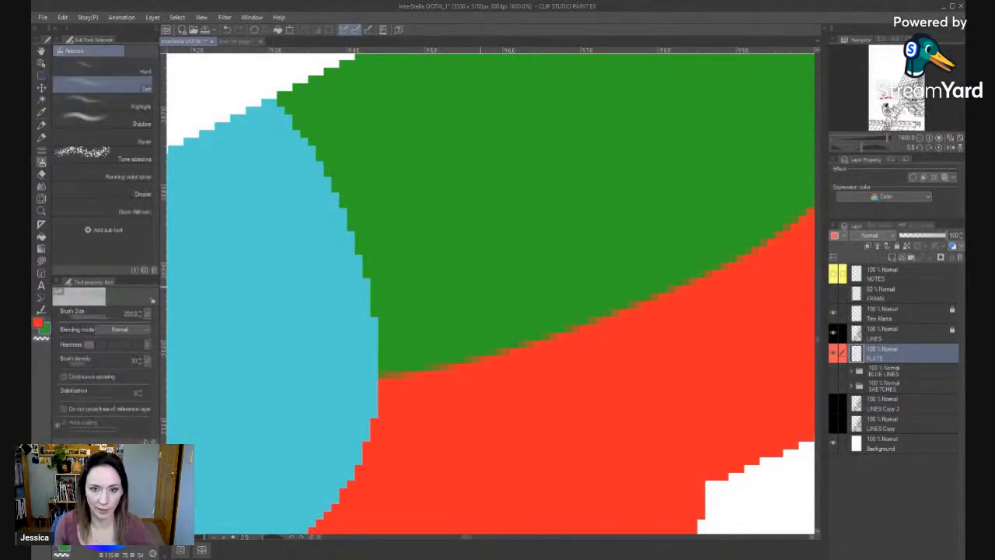
Auto-select the green patch, examine the blended pixels along its lower edge, and clear the selection.
key("w")
left_click(479, 303)
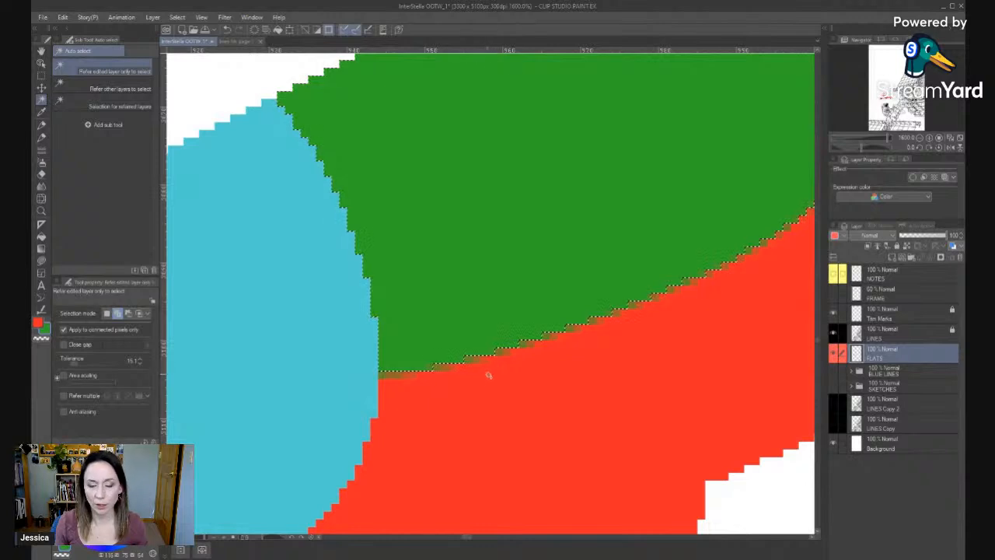
key("alt+space")
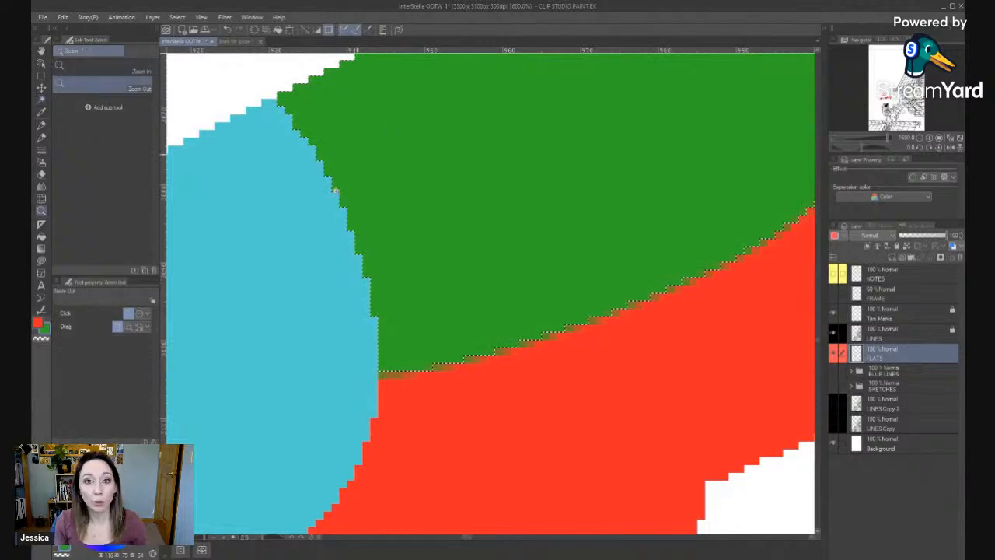
left_click(509, 361)
key("m")
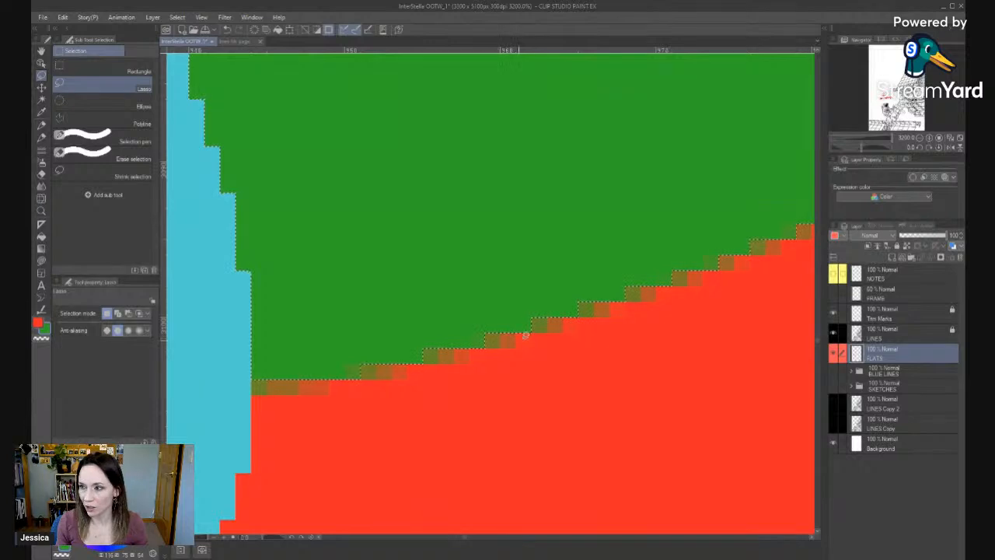
key("alt+space")
left_click(505, 407)
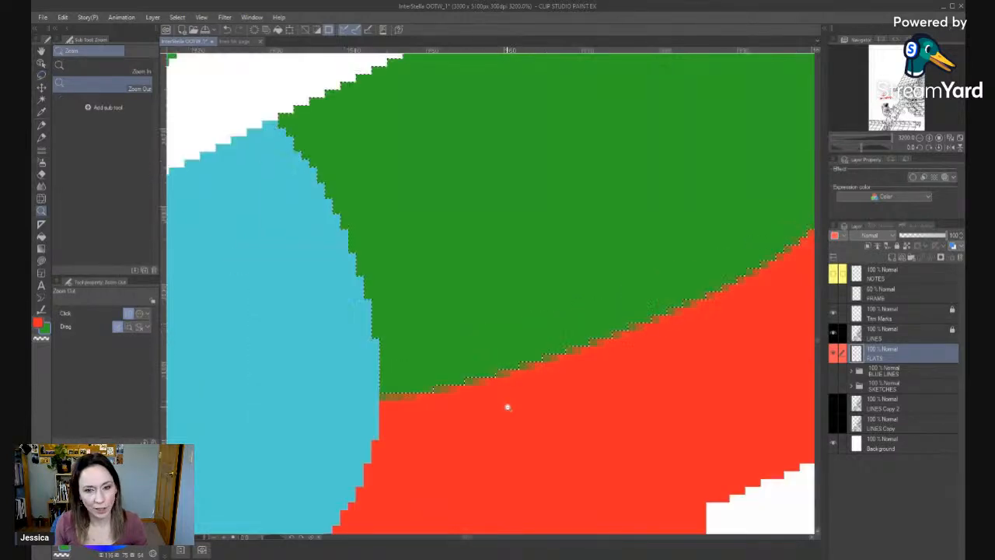
left_click(506, 407)
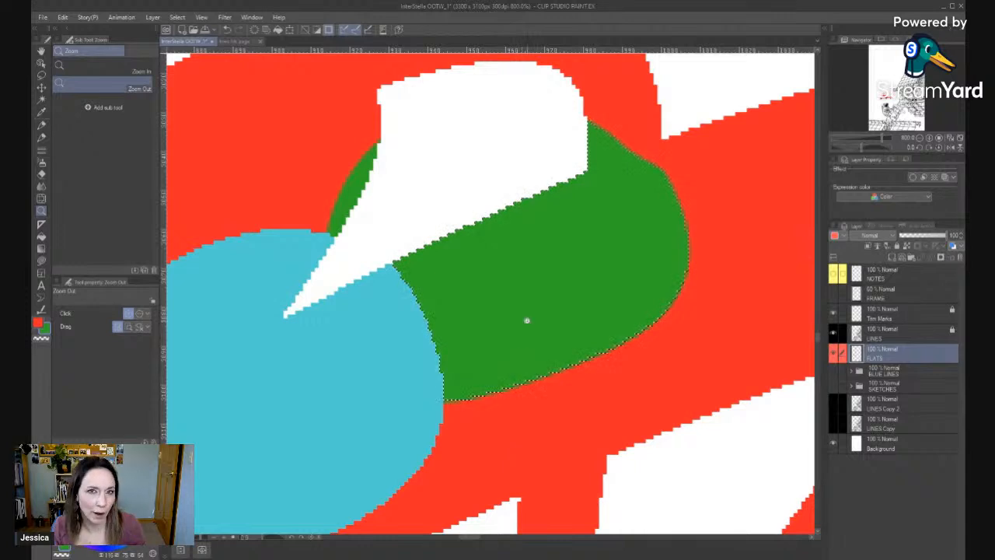
left_click_drag(489, 429, 563, 337)
key("m")
key("ctrl+d")
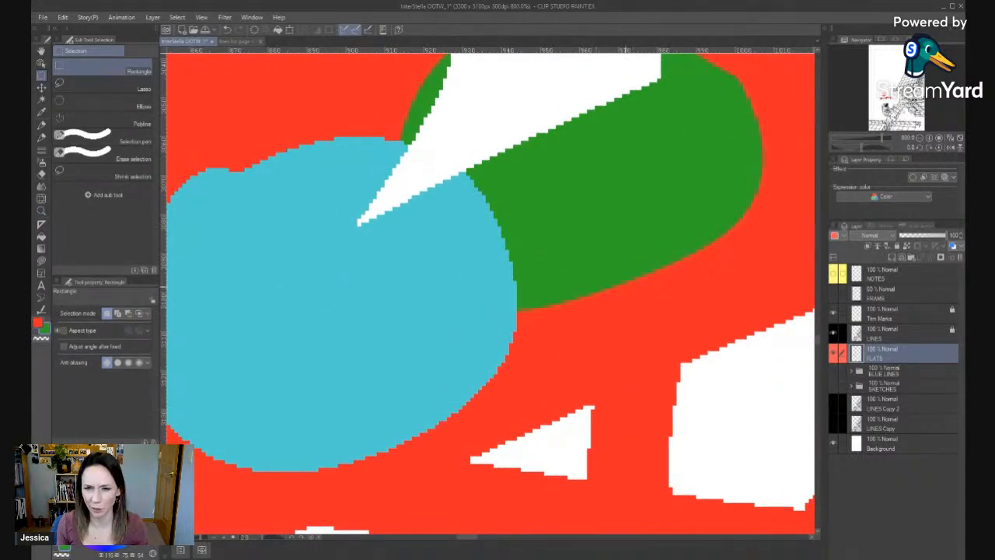
key("/")
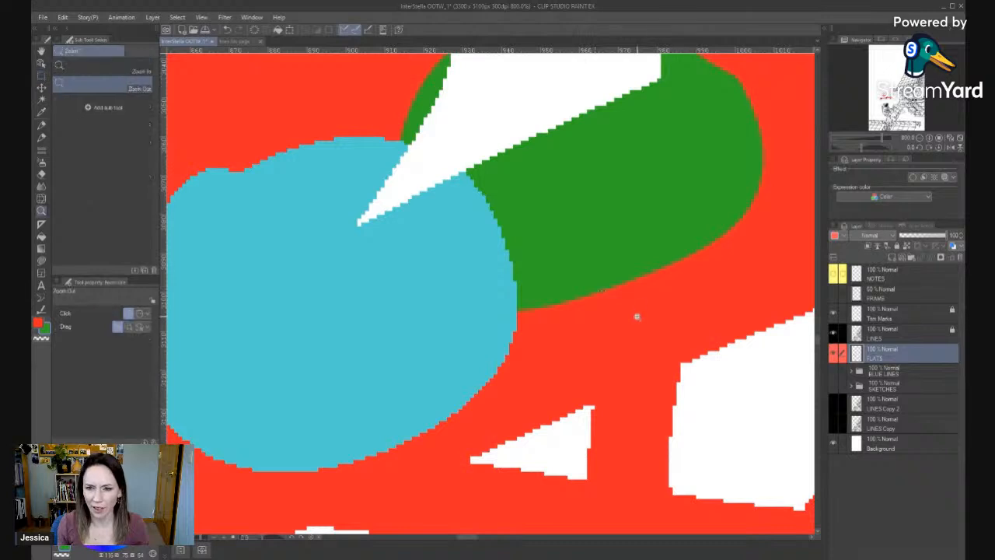
left_click_drag(633, 316, 553, 355)
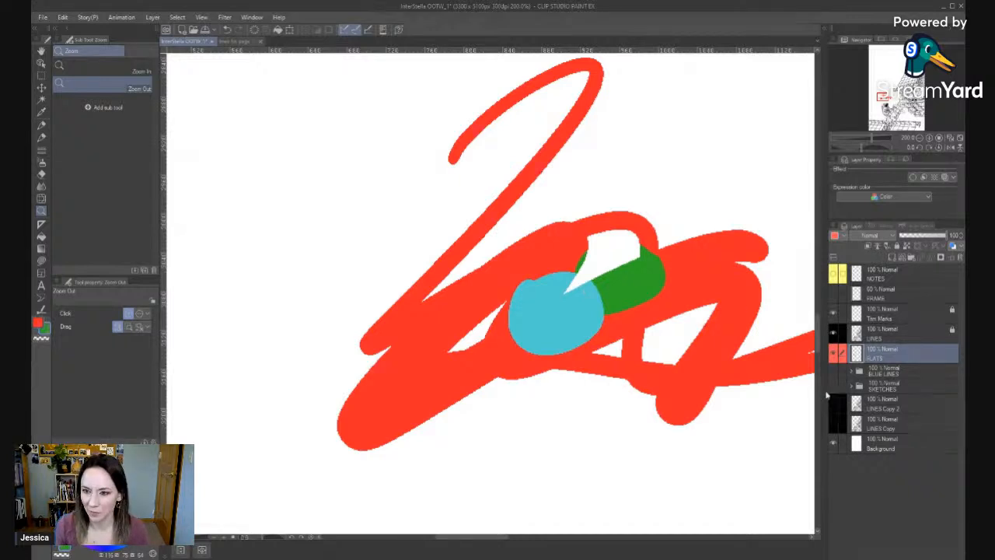
Restore the selection around the green patch and turn off anti-aliasing for the Lasso selection tool.
key("ctrl+z")
key("m")
left_click(107, 330)
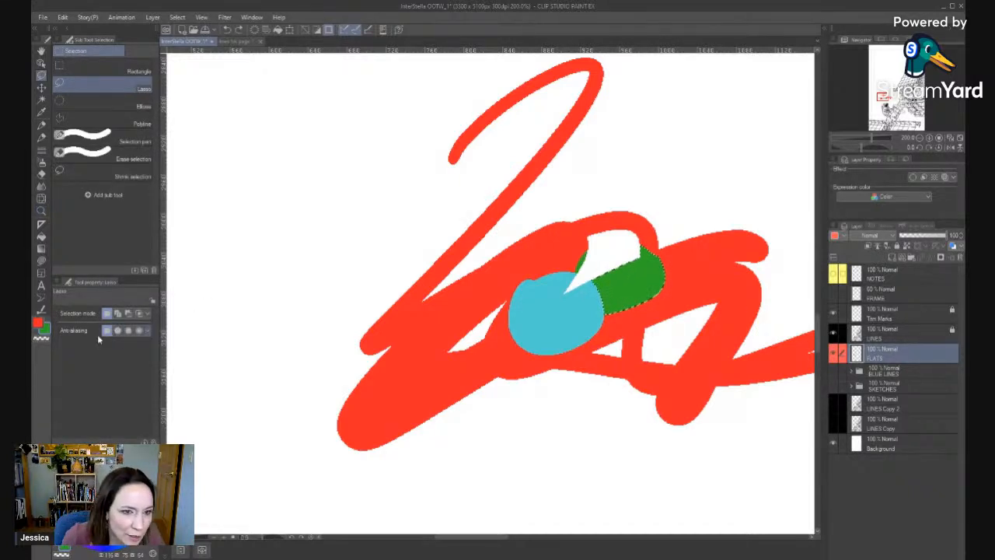
Check the anti-aliasing settings of the Rectangle selection tool and the Hard eraser.
key("period")
key("period")
key("comma")
key("comma")
key("comma")
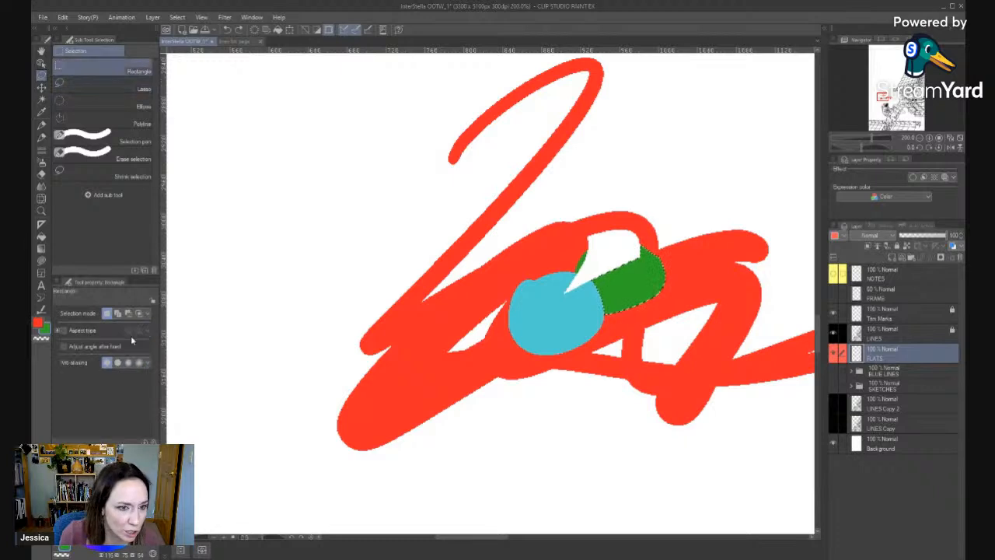
key("e")
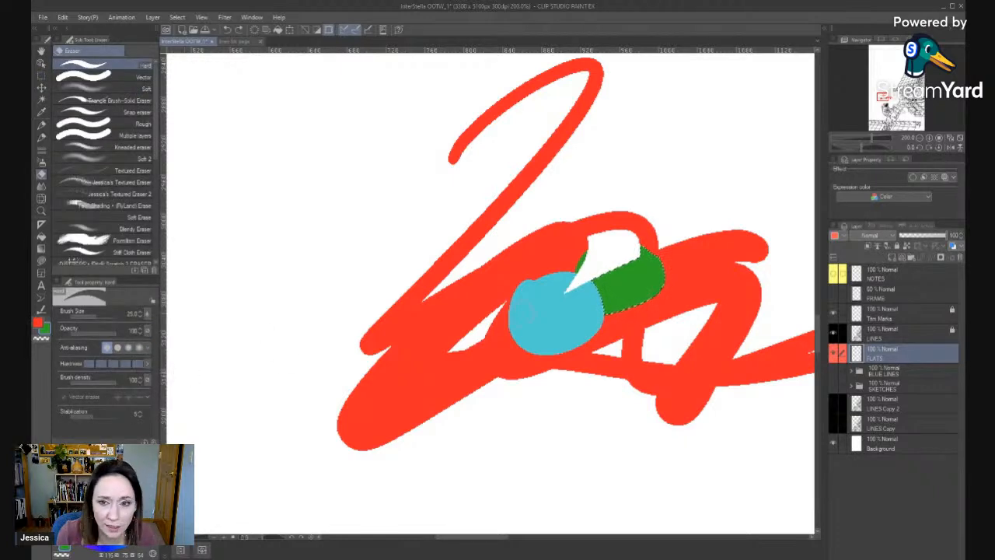
key("m")
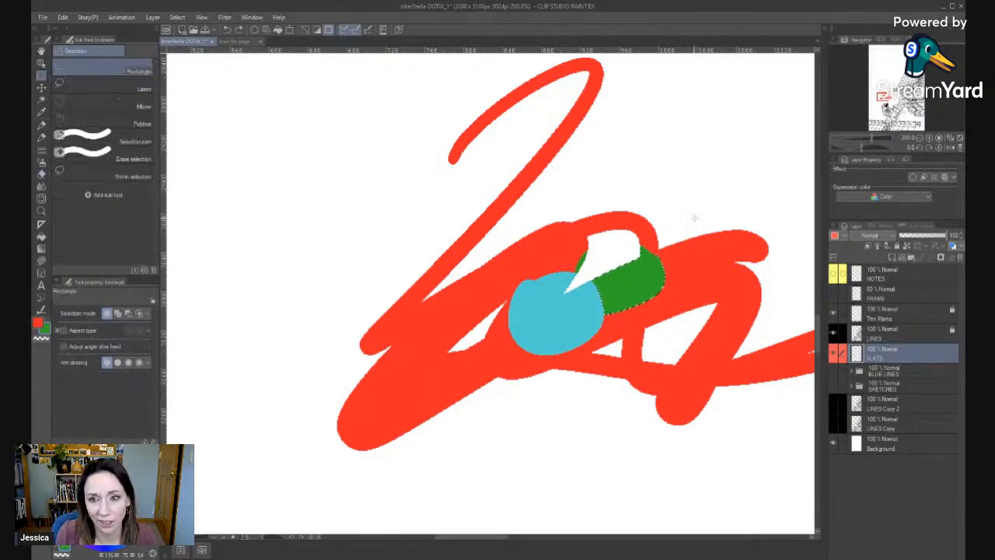
Select the whole coloured scribble on the FLATS layer with a rectangular selection, delete it, and clear the selection.
left_click_drag(686, 333, 611, 337)
key("alt+space")
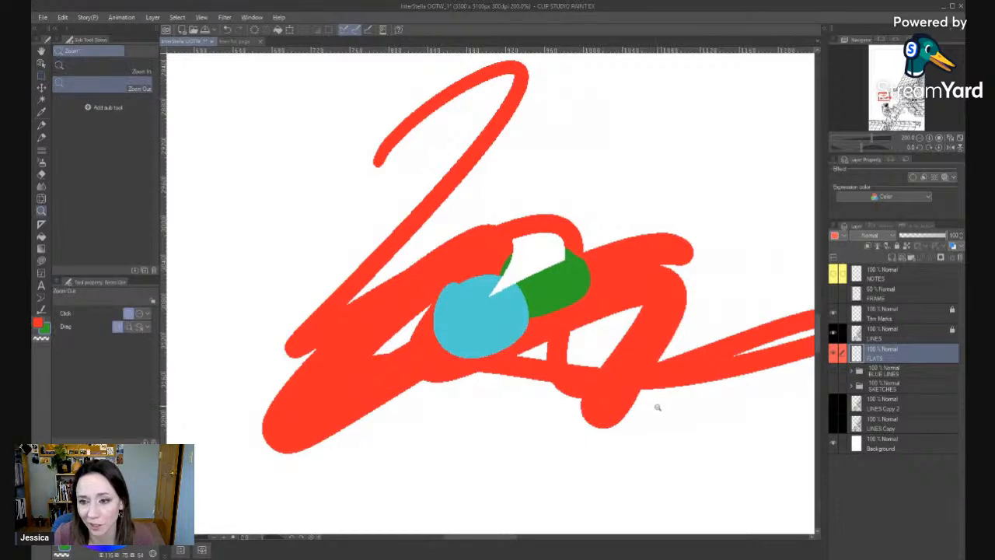
left_click(657, 409)
left_click(656, 417)
left_click_drag(689, 458, 571, 382)
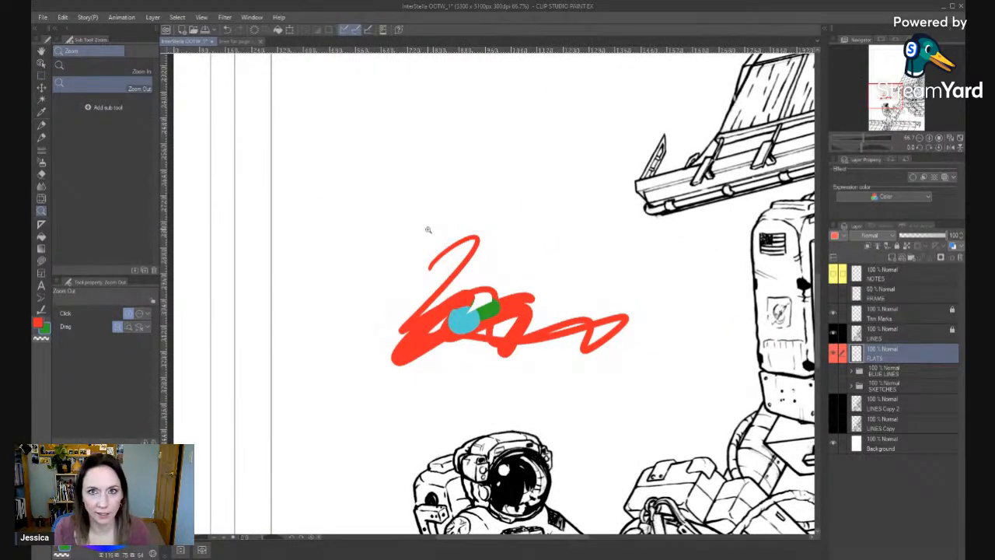
key("m")
mouse_move(359, 204)
left_mouse_down()
mouse_move(404, 354)
mouse_move(692, 420)
left_mouse_up()
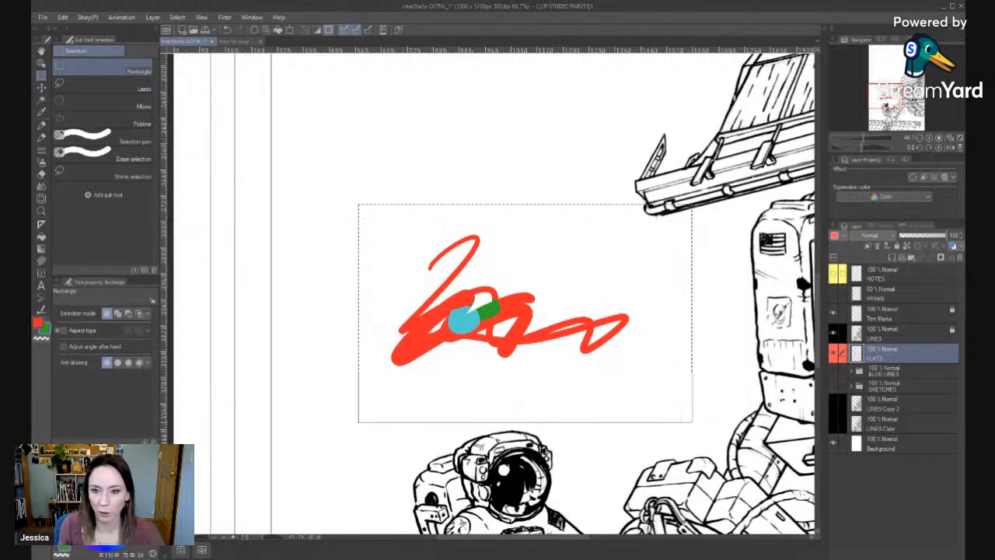
key("Delete")
key("ctrl+d")
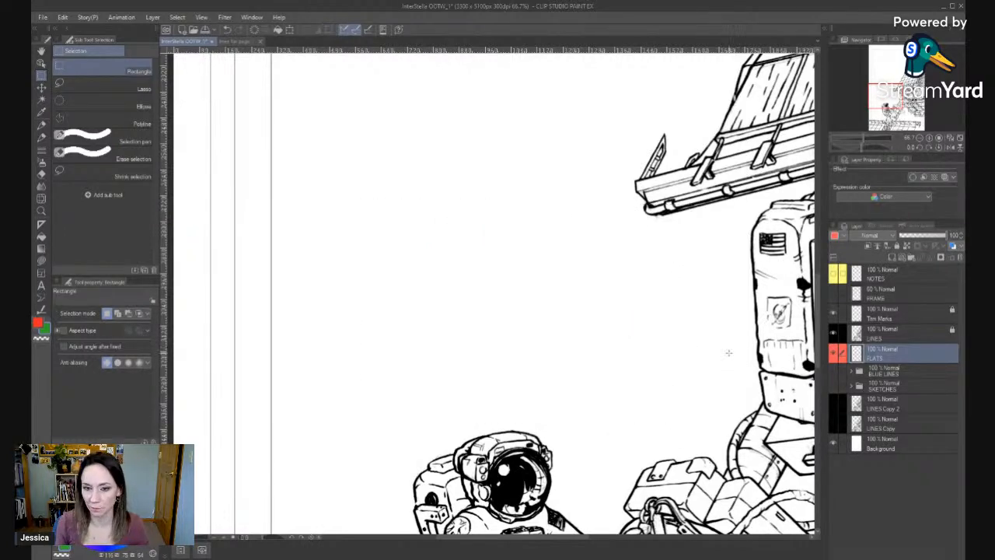
Bring the astronaut into view, switch to the ink pen, and set the drawing colour to blue (225, 84, 100).
left_click_drag(729, 351, 710, 223)
key("w")
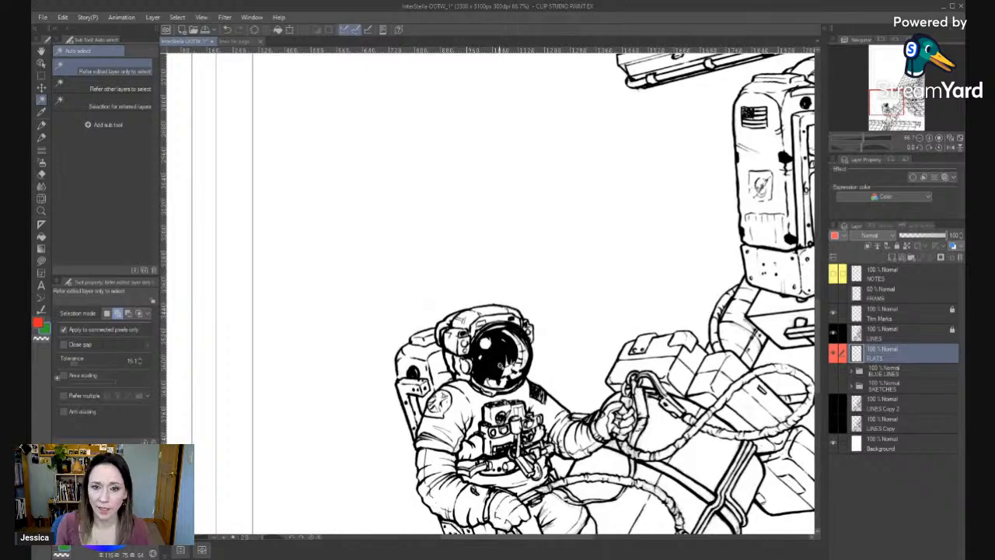
key("slash")
key("p")
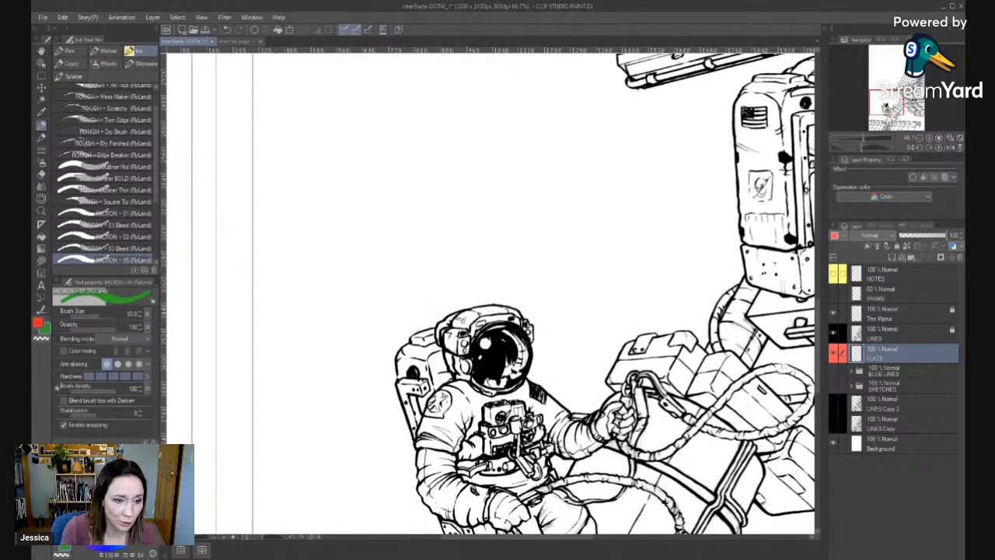
key("x")
left_click(116, 547)
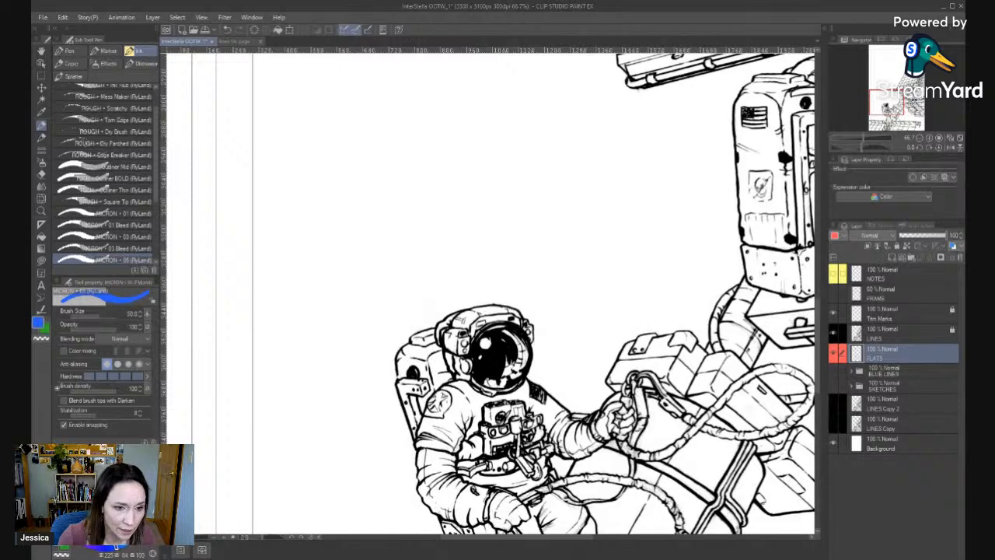
Paint blue over the top of the astronaut's helmet on the FLATS layer, reducing the brush size for the edges.
left_click_drag(480, 309, 459, 325)
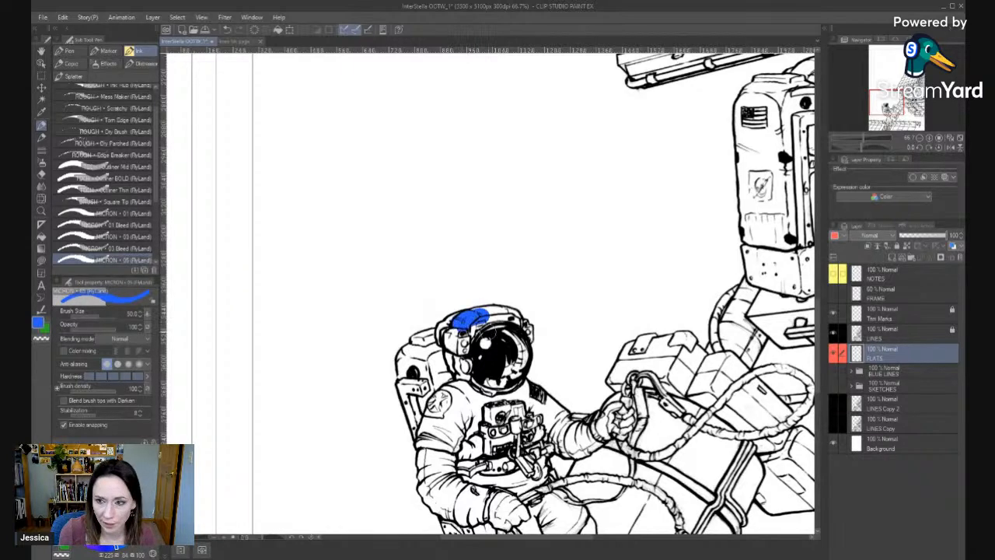
left_click(456, 322, "ctrl")
left_click(455, 322, "ctrl")
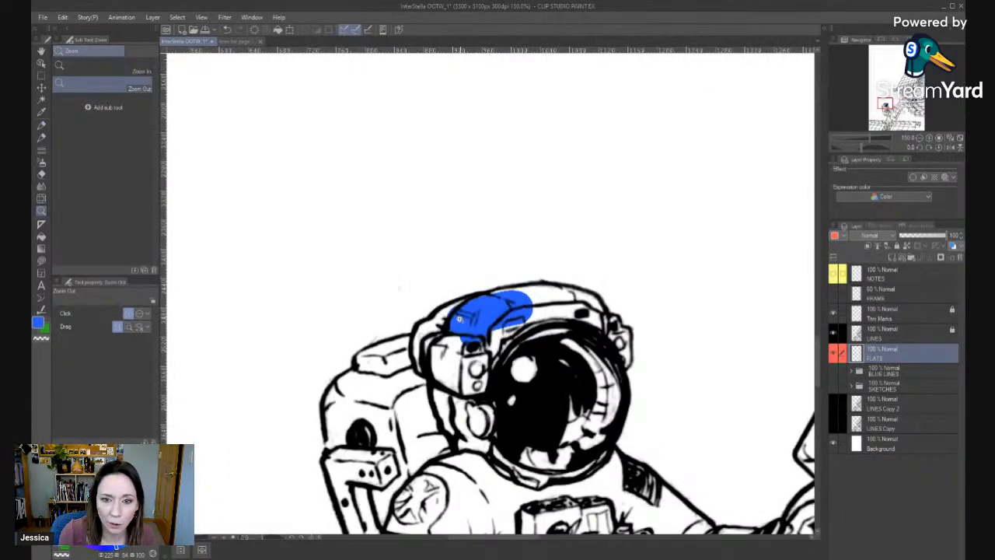
left_click(456, 322, "ctrl")
key("bracketleft")
key("bracketleft")
mouse_move(460, 310)
left_mouse_down()
mouse_move(422, 325)
mouse_move(408, 355)
mouse_move(413, 375)
mouse_move(418, 367)
mouse_move(405, 374)
mouse_move(447, 353)
mouse_move(483, 296)
mouse_move(605, 303)
left_mouse_up()
Undo the blue pen strokes on the astronaut's helmet.
left_click(699, 426, "alt")
left_click(698, 425, "alt")
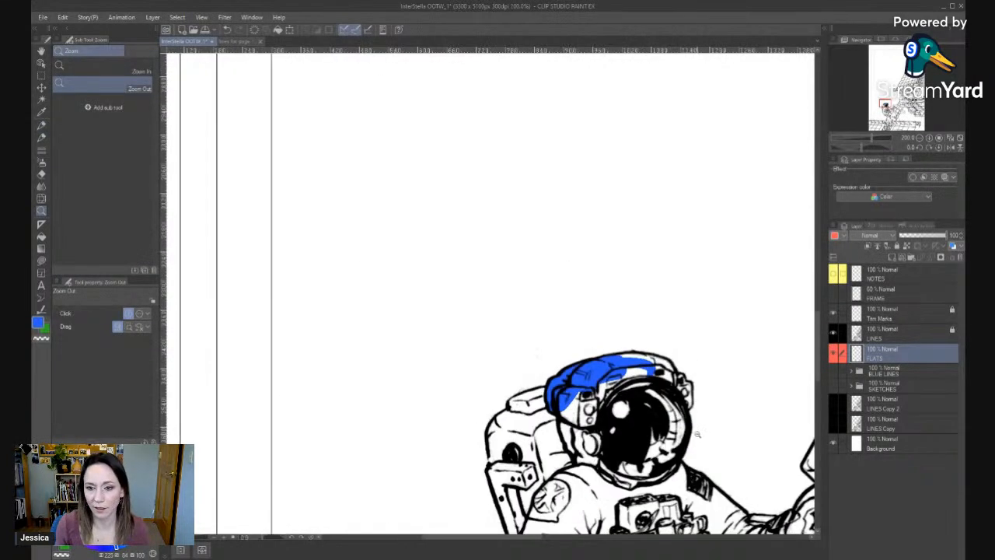
left_click(698, 425, "alt")
left_click(698, 426, "alt")
left_click(699, 426, "alt")
mouse_move(698, 425)
left_mouse_down()
mouse_move(346, 328)
mouse_move(478, 341)
left_mouse_up()
scroll(435, 330, "up", 3)
key("ctrl+z")
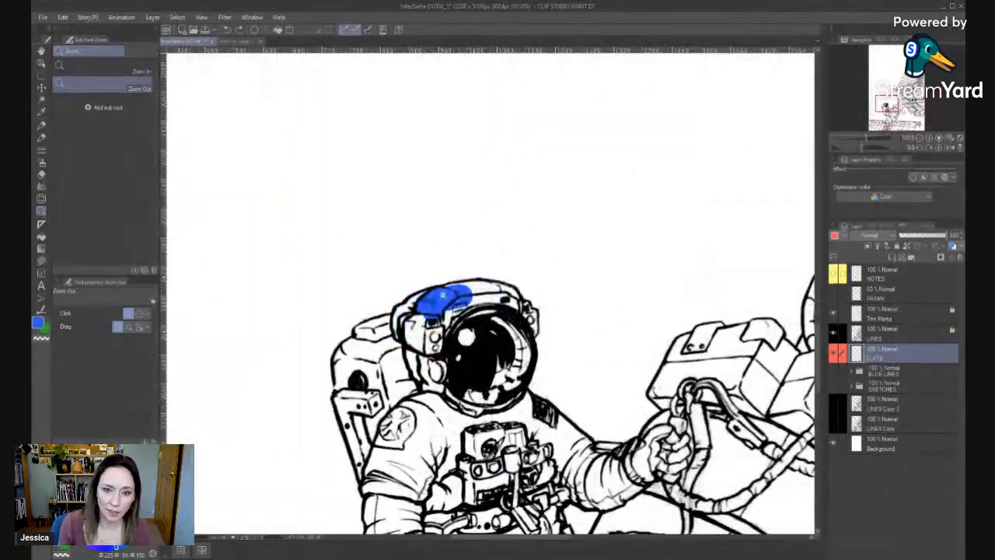
key("ctrl+z")
Outline the top of the helmet and part of the backpack with a closed polyline selection.
scroll(435, 329, "up", 2)
key("m")
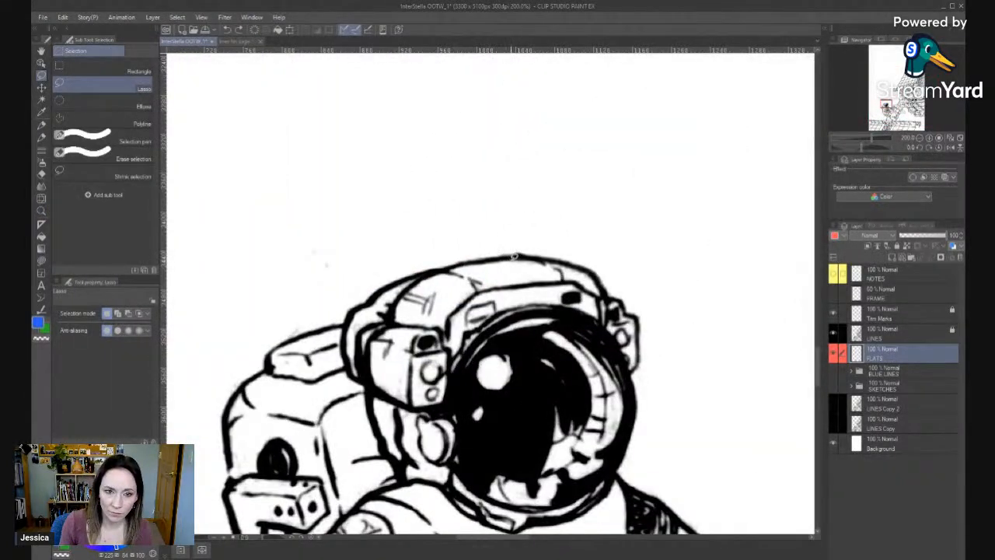
key("m")
left_click(480, 262)
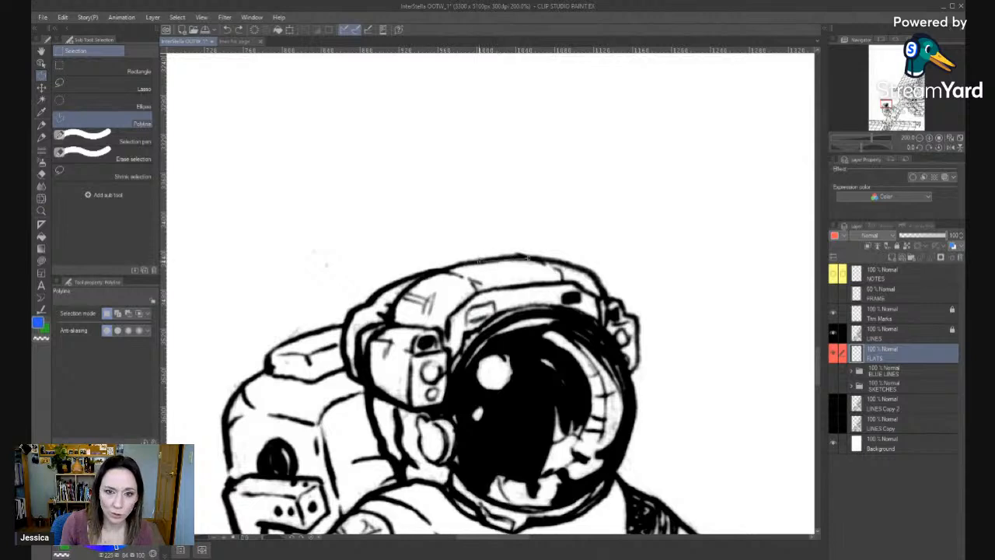
left_click(419, 275)
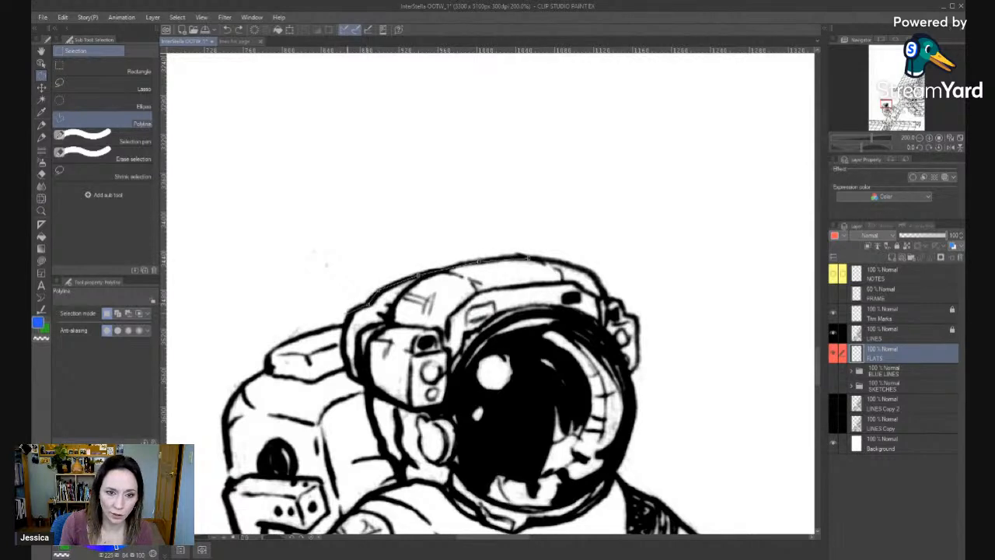
left_click(346, 323)
left_click(307, 335)
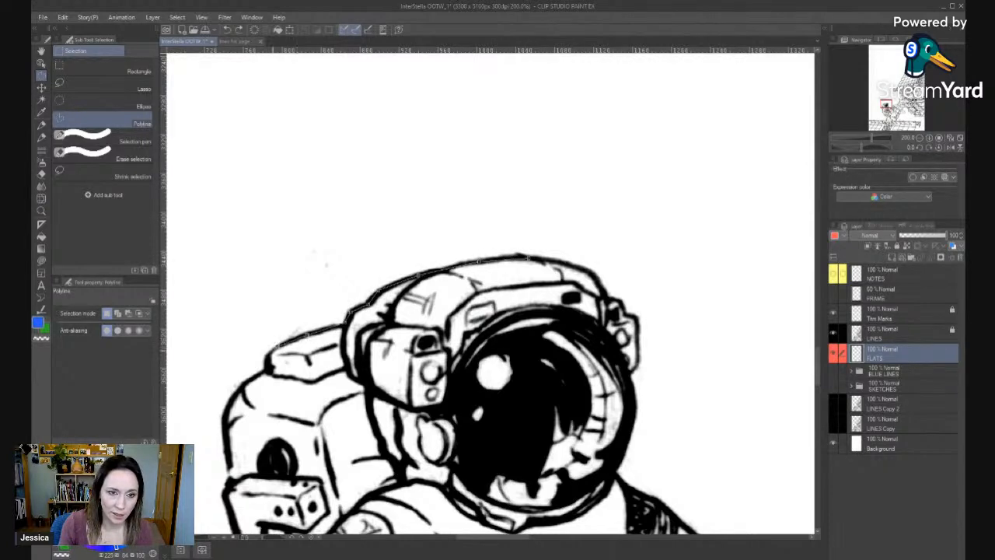
left_click(266, 375)
left_click(281, 435)
left_click(408, 451)
left_click(510, 376)
left_click(579, 274)
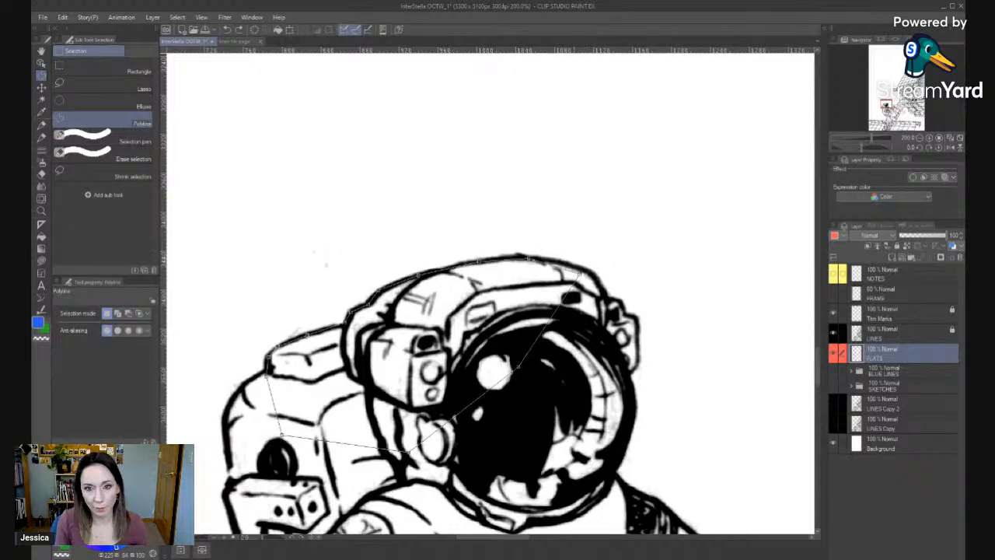
left_click(529, 259)
Fill the selected helmet area with blue, deselect, and hide the LINES layer briefly to check the flat shape.
key("g")
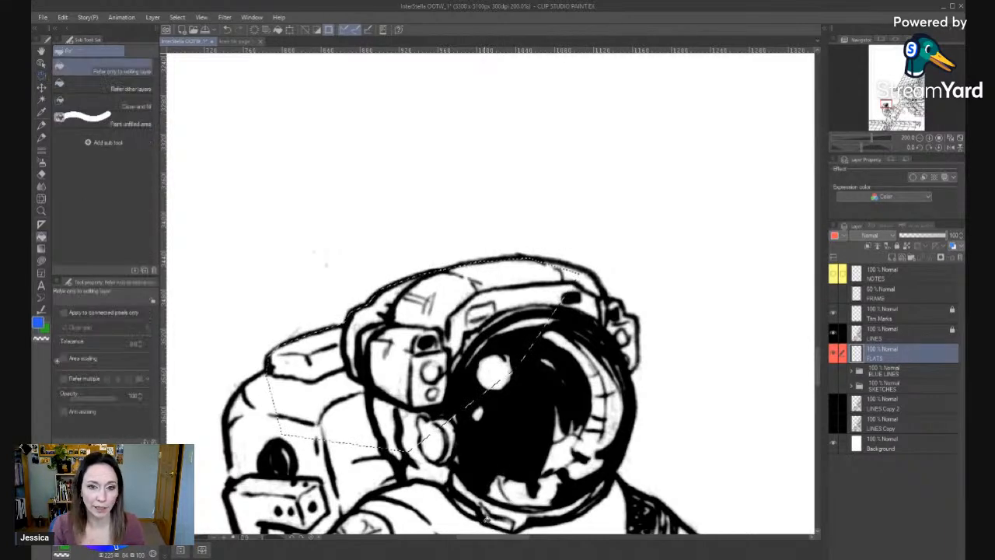
left_click(527, 278)
key("m")
left_click(595, 249)
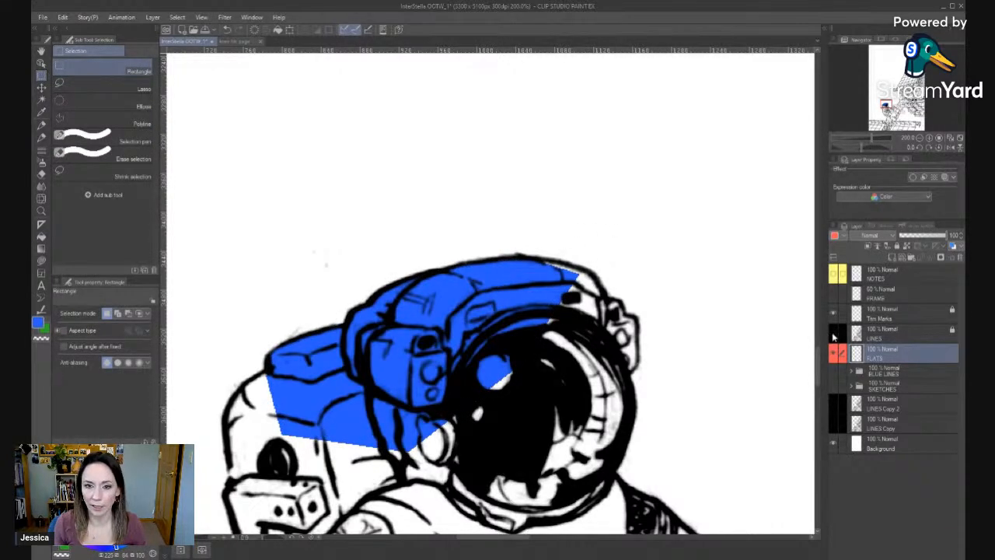
left_click(834, 333)
left_click(833, 333)
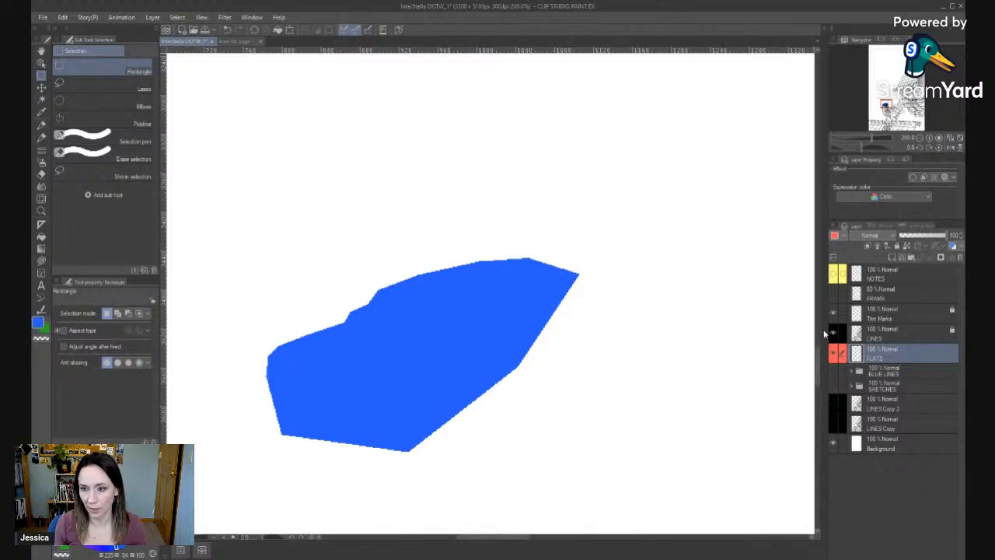
Undo the blue helmet fill and clear the polyline selection.
key("ctrl+z")
key("ctrl+z")
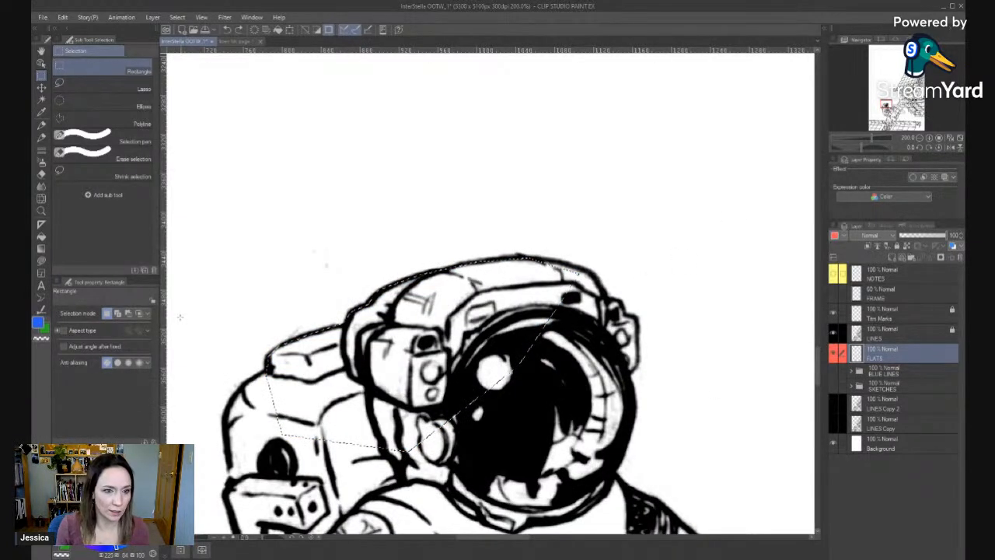
key("w")
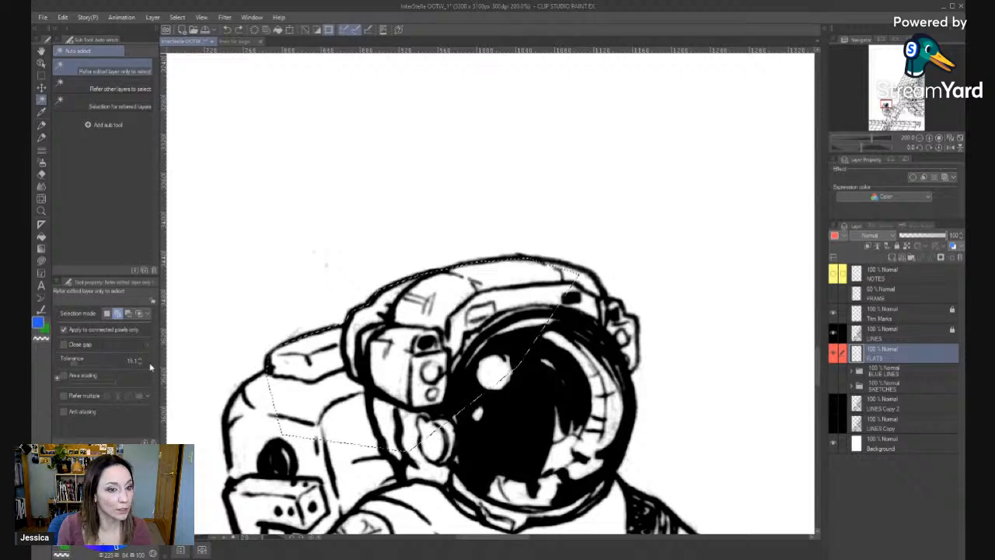
key("ctrl+d")
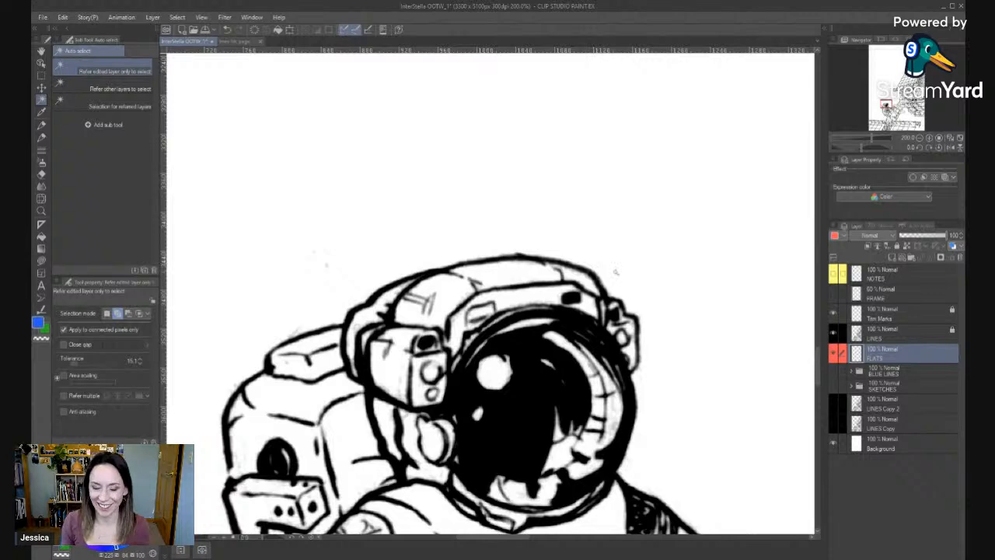
Centre the view on the helmet and make the LINES layer active and unlocked for filtering.
key("m")
left_click_drag(696, 489, 660, 382)
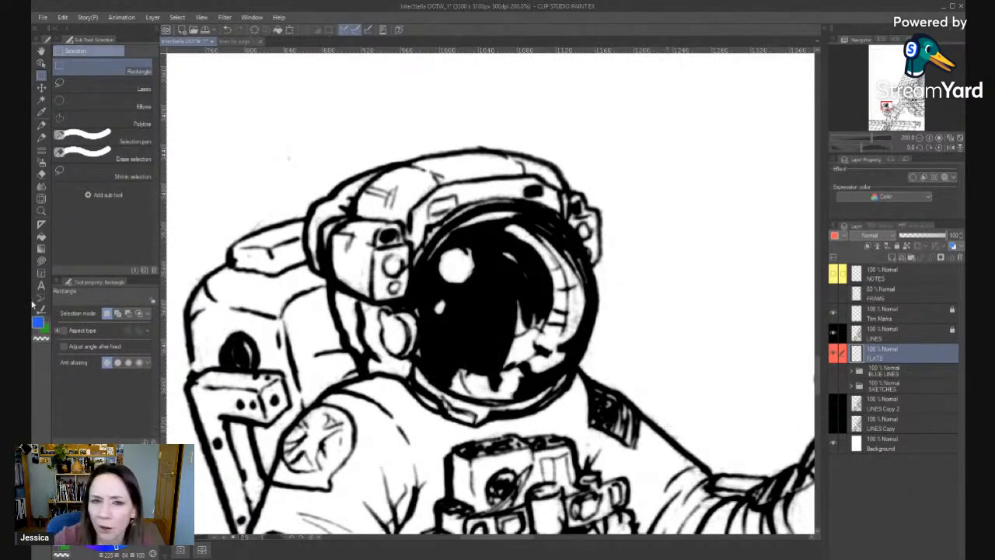
left_click(225, 17)
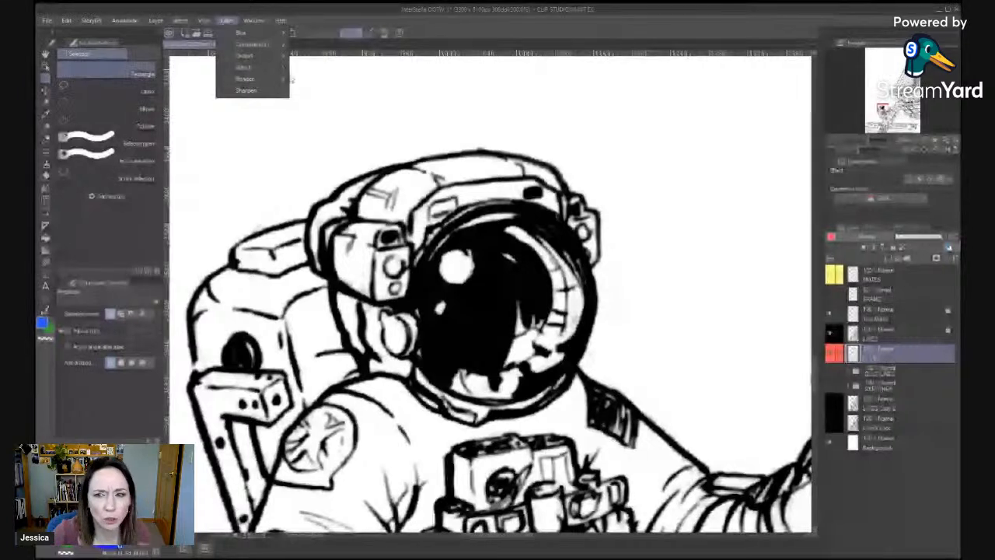
left_click(904, 335)
left_click(904, 335)
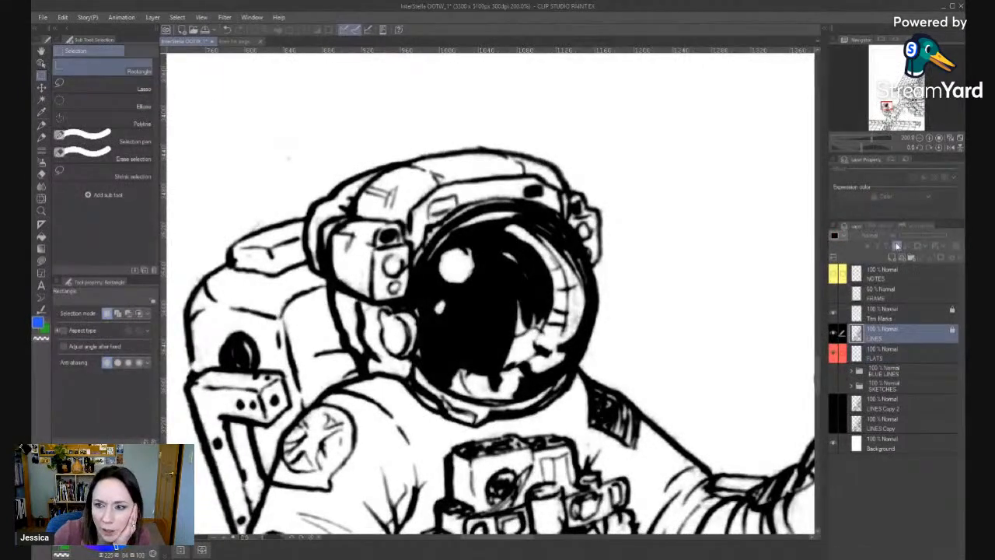
Try the Unsharp mask filter with an adjusted radius on the LINES layer, and apply the Sharpen filter.
left_click(225, 17)
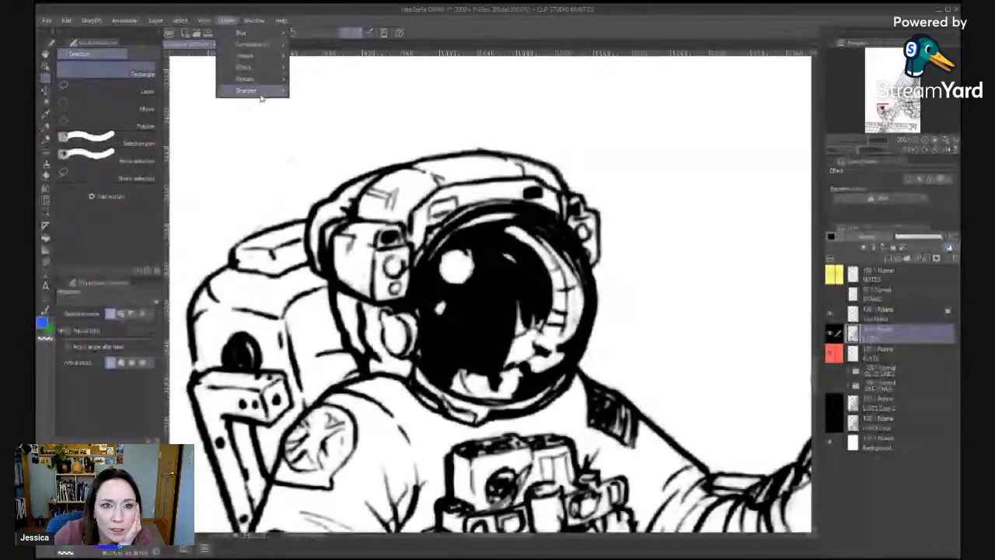
mouse_move(260, 91)
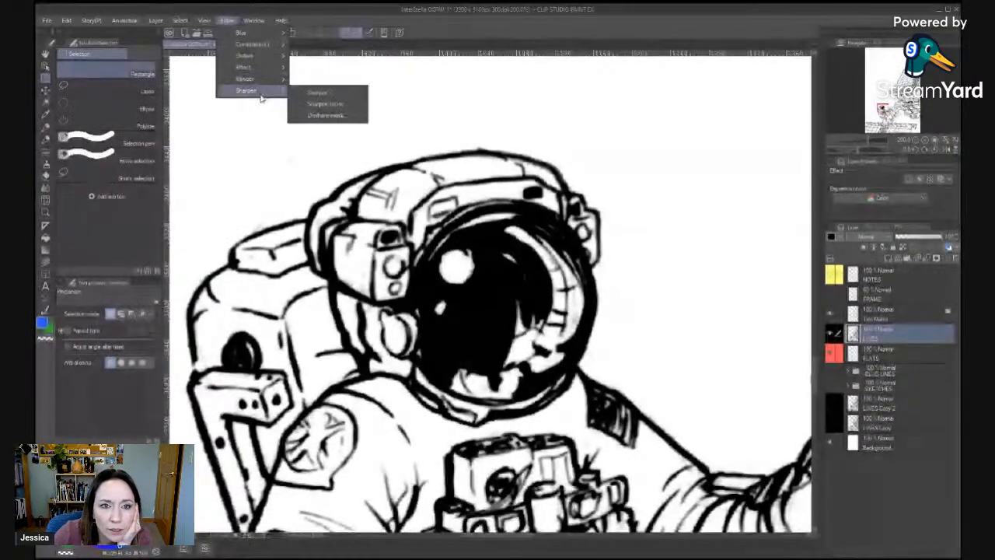
left_click(347, 117)
left_click_drag(512, 230, 776, 215)
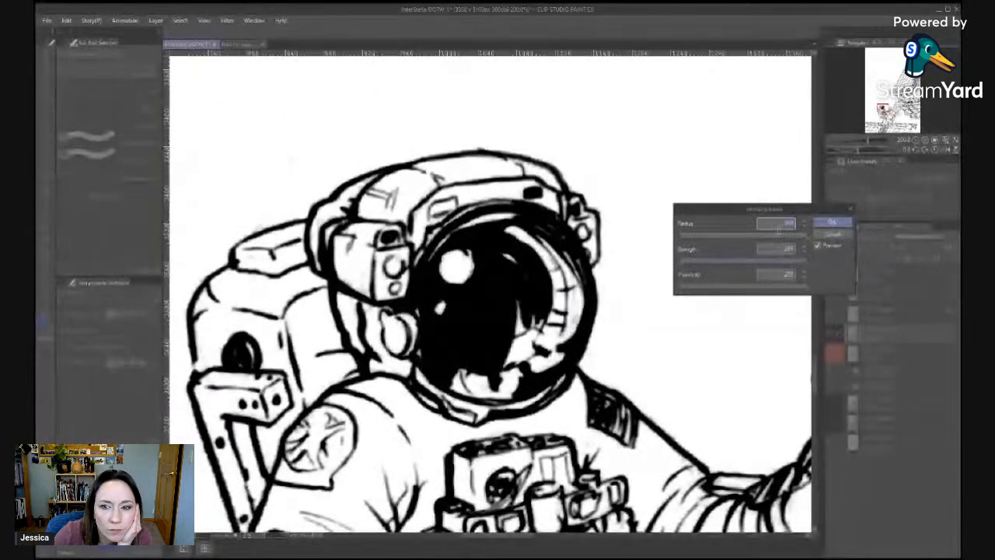
left_click(715, 237)
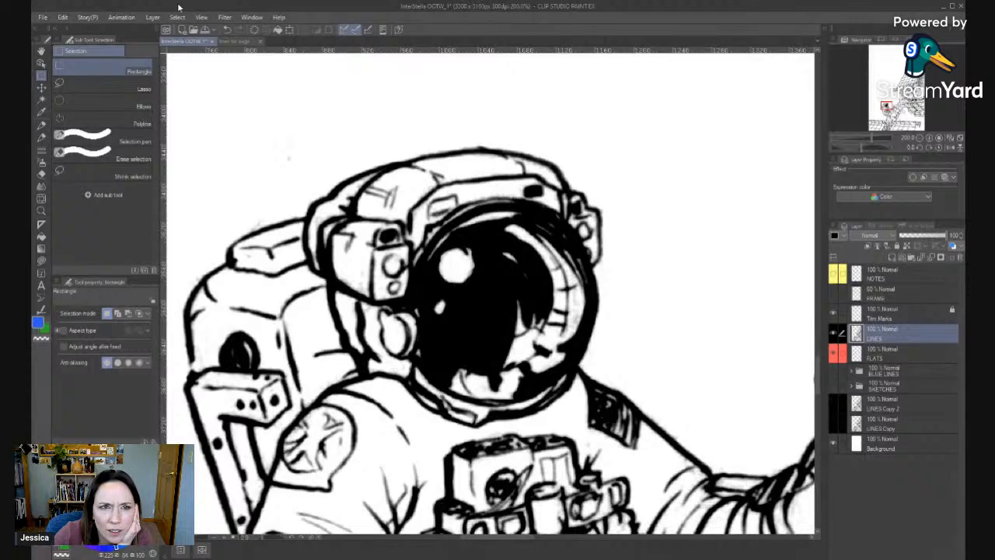
left_click(226, 19)
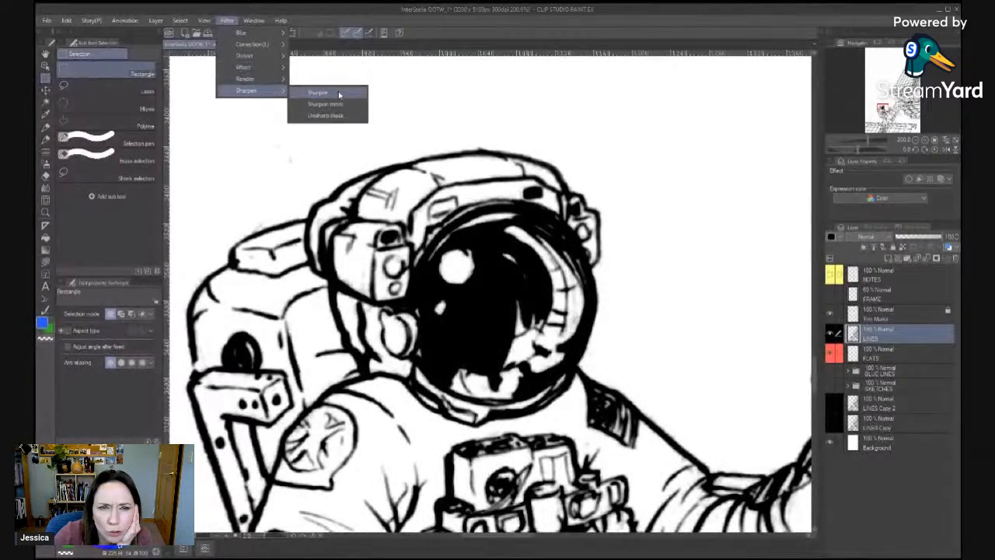
left_click(313, 93)
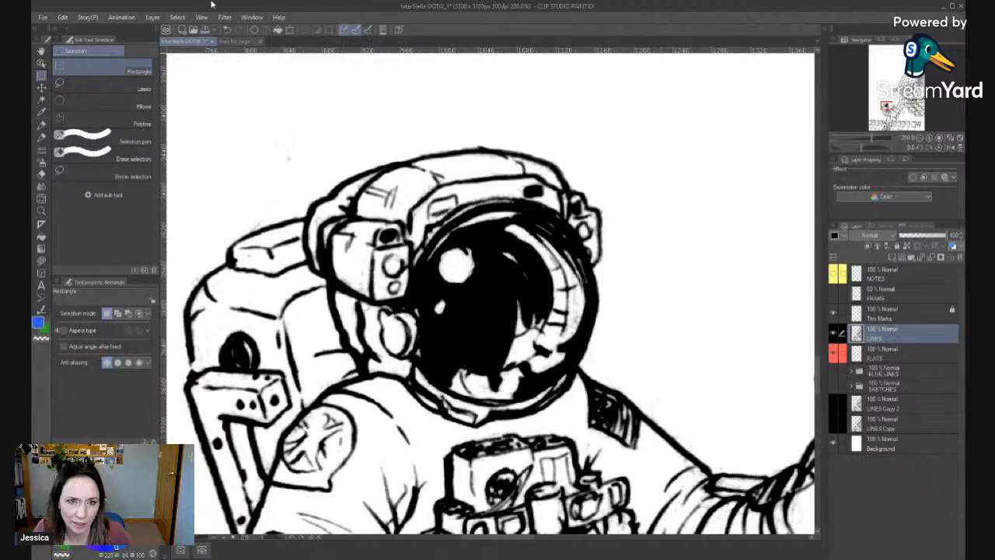
Examine the edges of the line art around the astronaut's shoulder, arm and chest at up to 400% magnification.
key("alt+space")
left_click(607, 330)
left_click(608, 329)
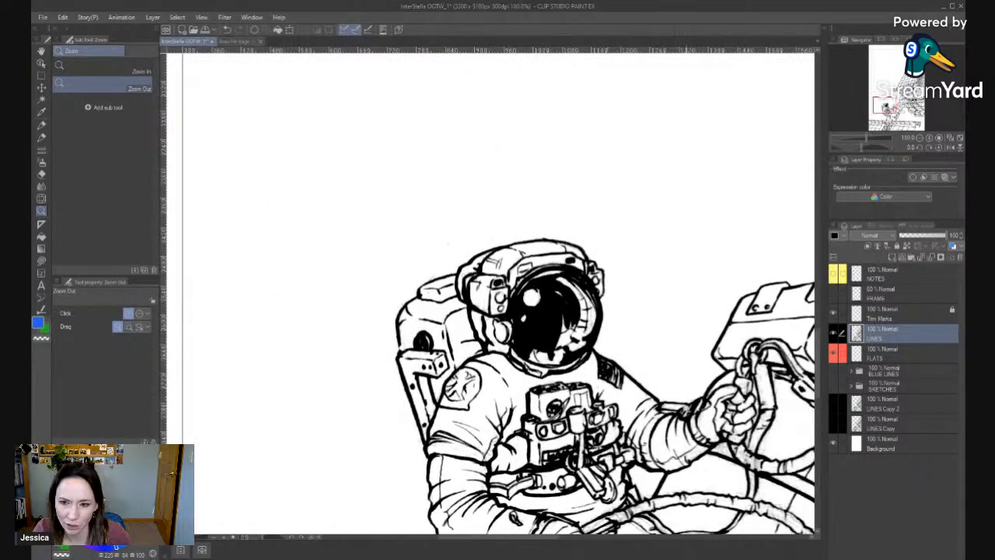
left_click_drag(687, 409, 559, 284)
left_click(541, 304)
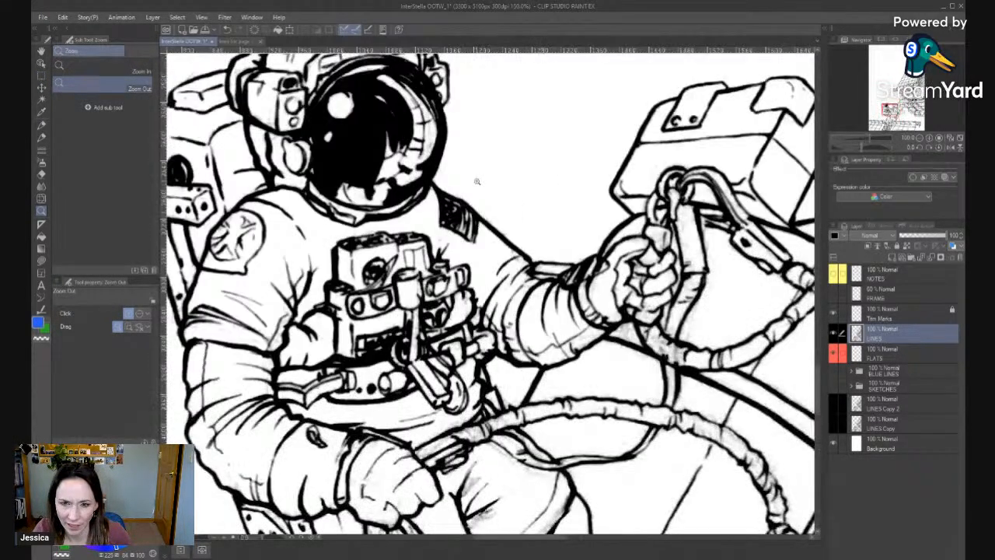
left_click(477, 181)
left_click(477, 309)
left_click(478, 309)
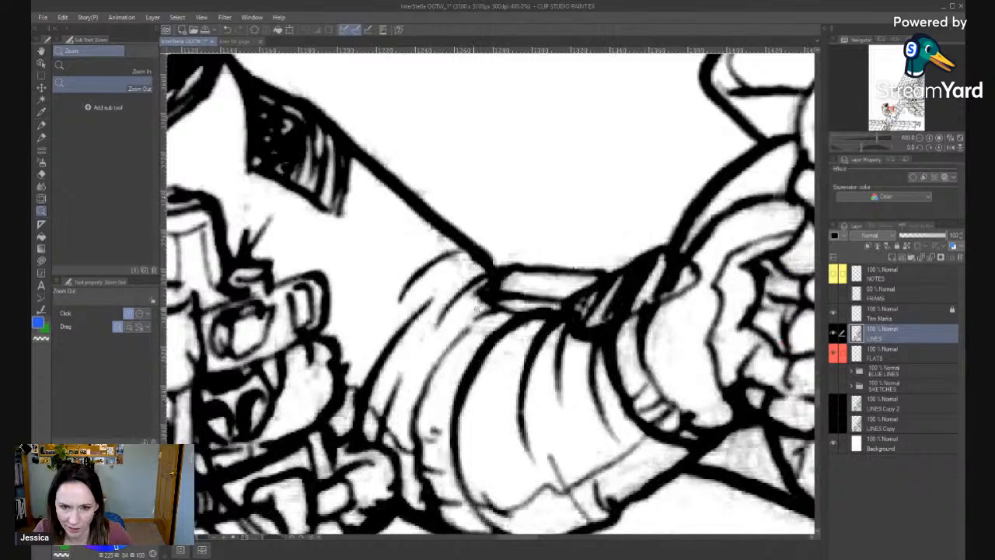
left_click_drag(431, 237, 598, 342)
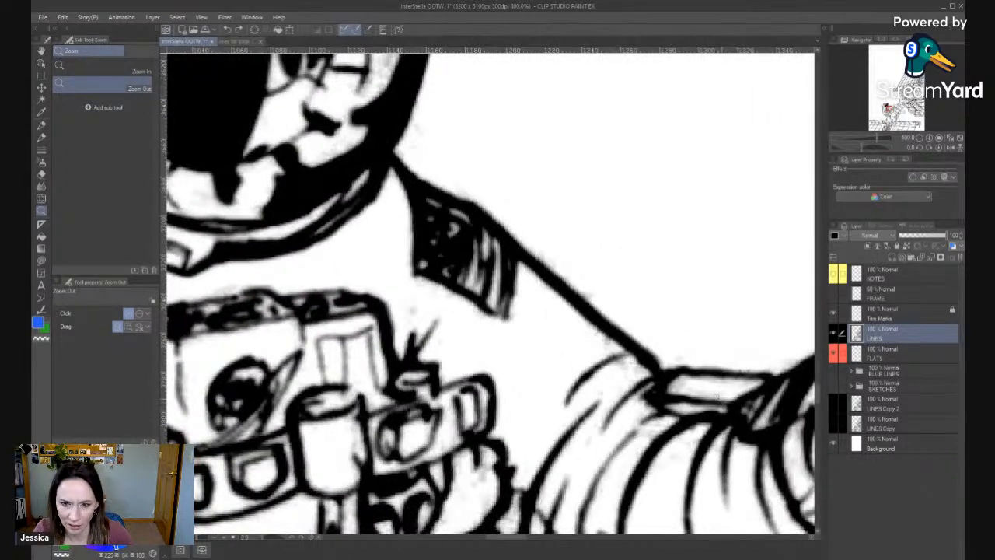
Apply the Sharpen filter again to the LINES layer.
left_click(666, 386)
left_click(666, 386)
left_click(665, 387)
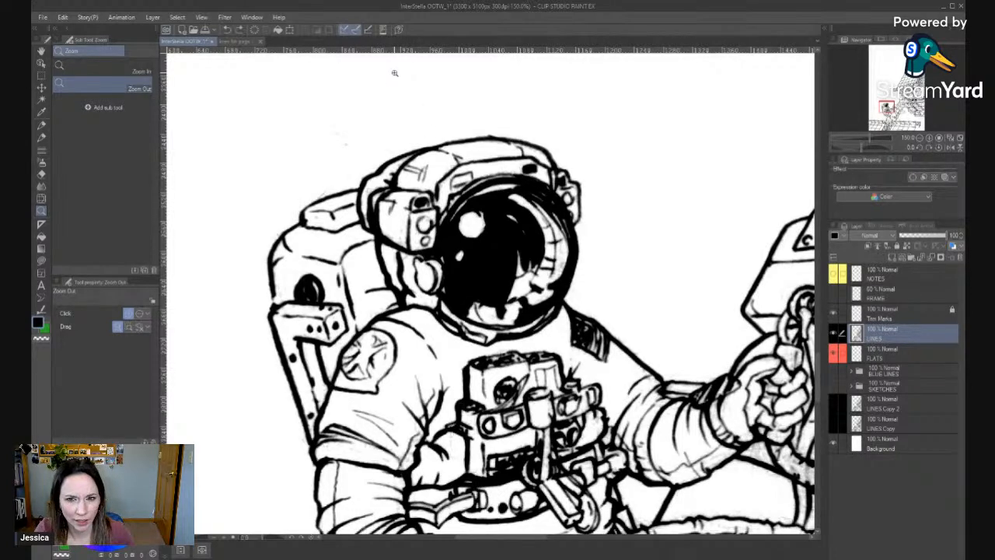
left_click(225, 16)
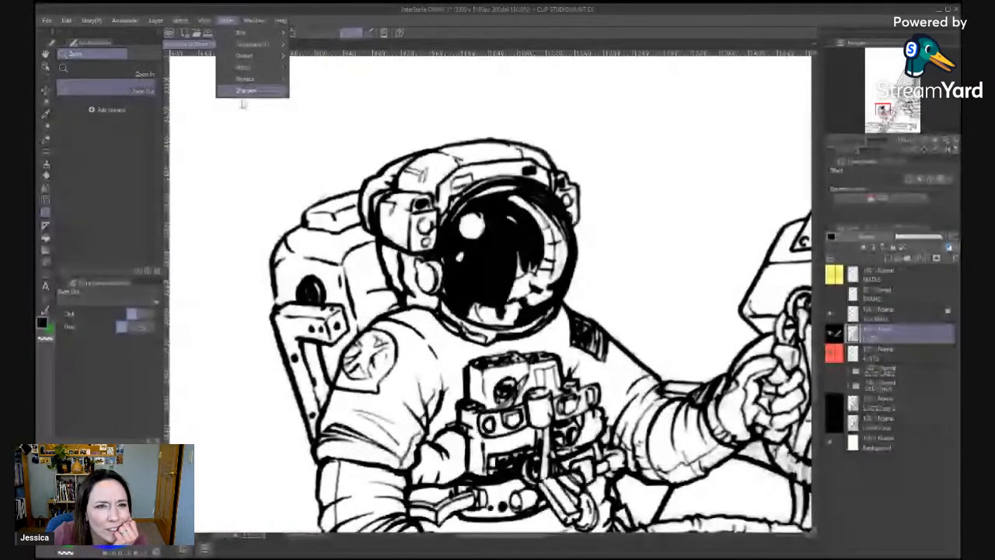
mouse_move(243, 88)
left_click(333, 94)
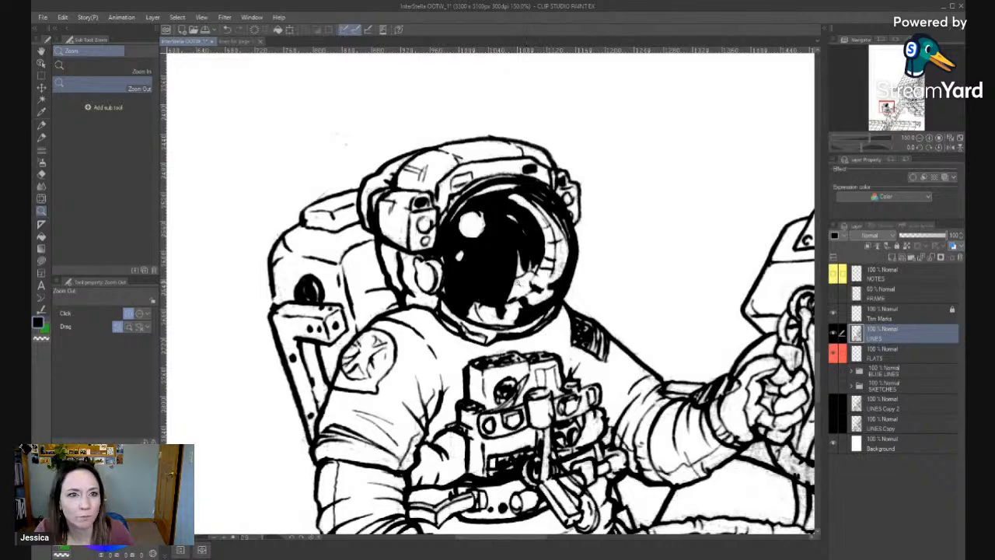
Examine the line art of the astronaut, hose and equipment boxes at 100% and 66.7% magnification.
left_click(517, 282)
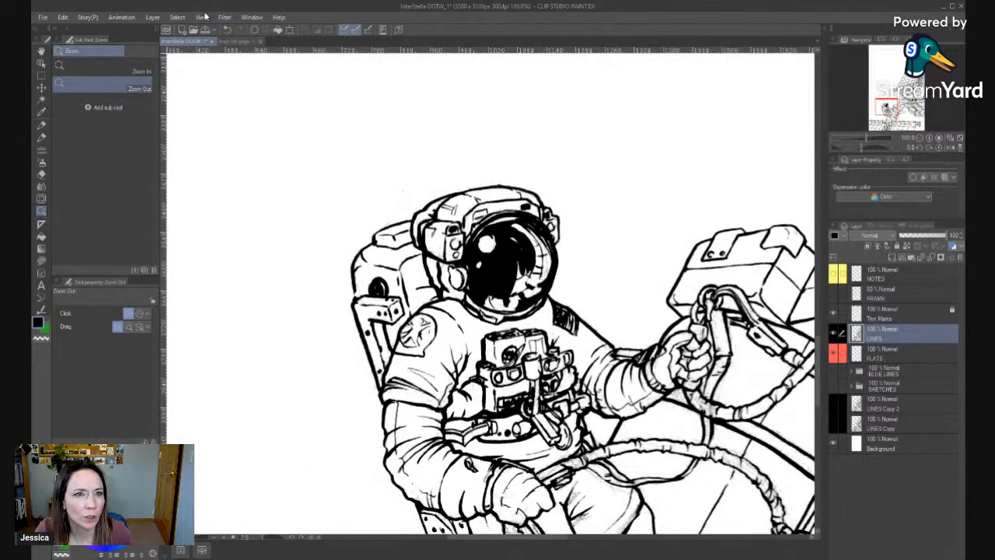
left_click(202, 17)
left_click(226, 66)
left_click_drag(591, 186, 427, 117)
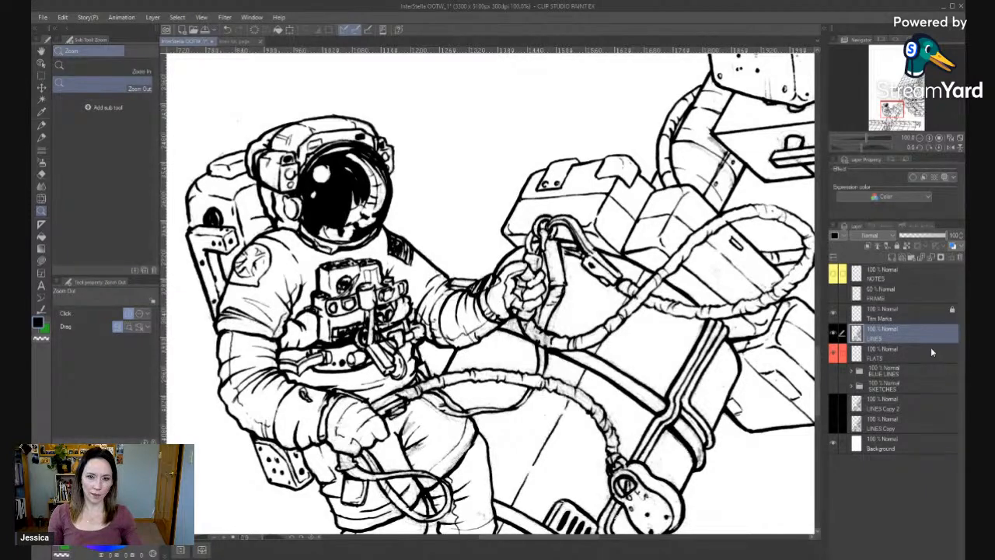
mouse_move(578, 394)
left_mouse_down()
mouse_move(567, 297)
mouse_move(579, 366)
mouse_move(606, 413)
left_mouse_up()
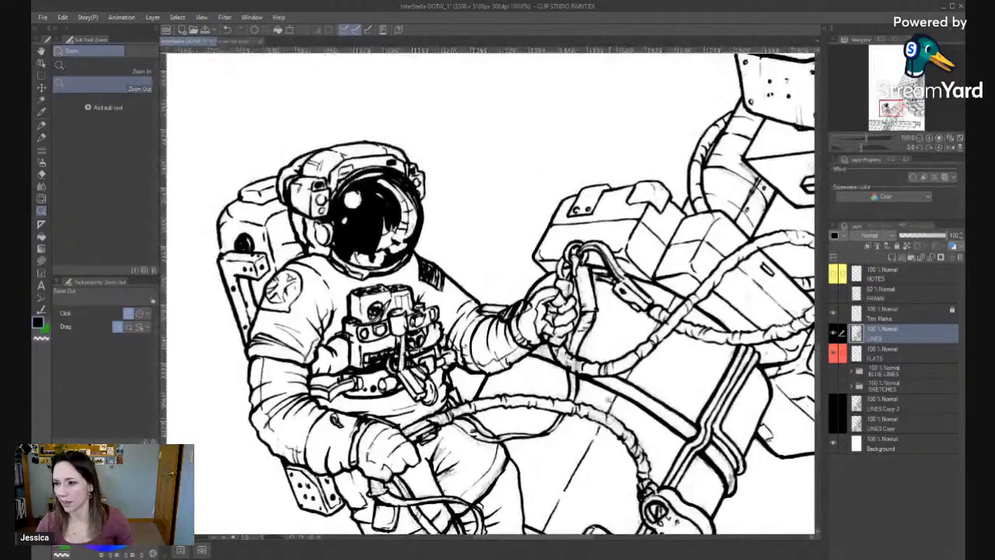
left_click(594, 304)
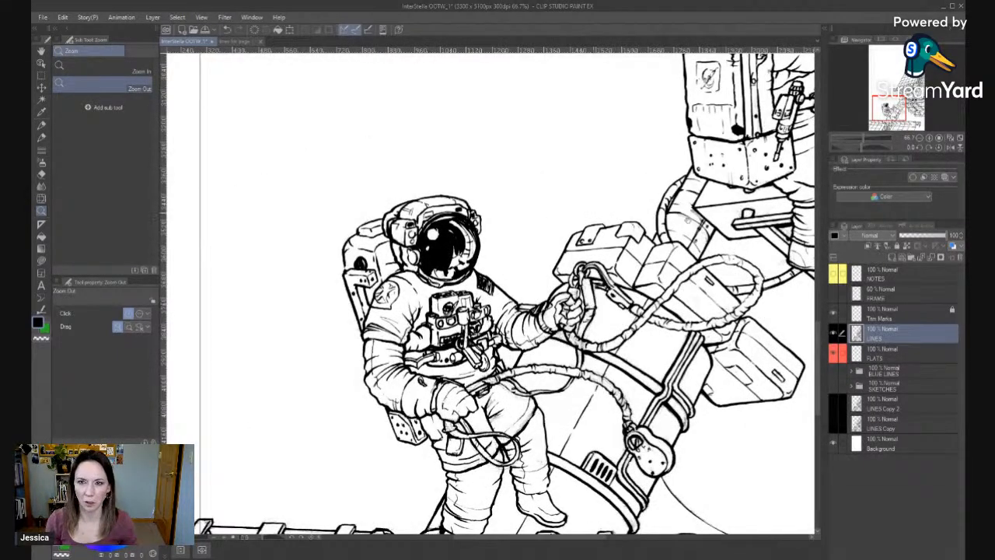
left_click_drag(703, 266, 710, 240)
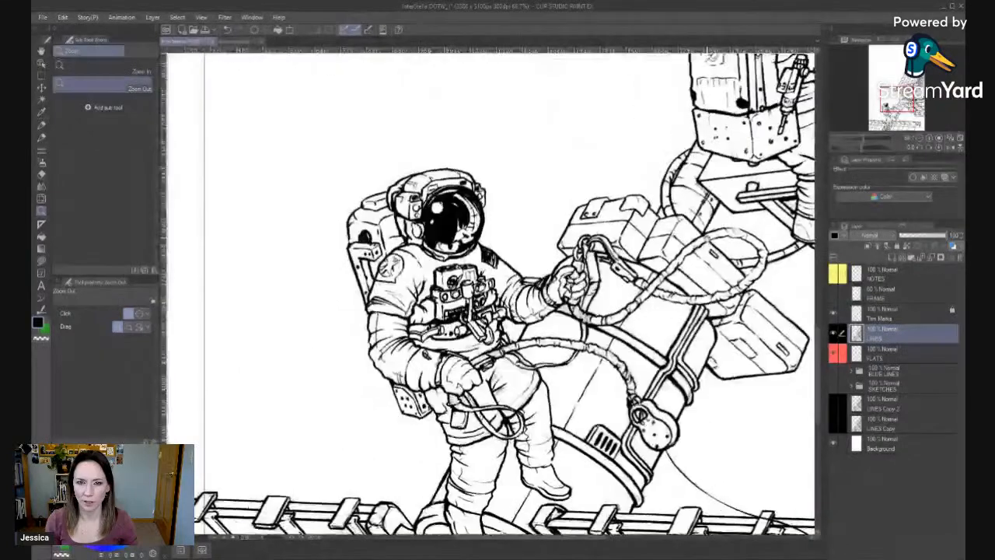
left_click_drag(508, 422, 532, 398)
left_click_drag(655, 327, 655, 340)
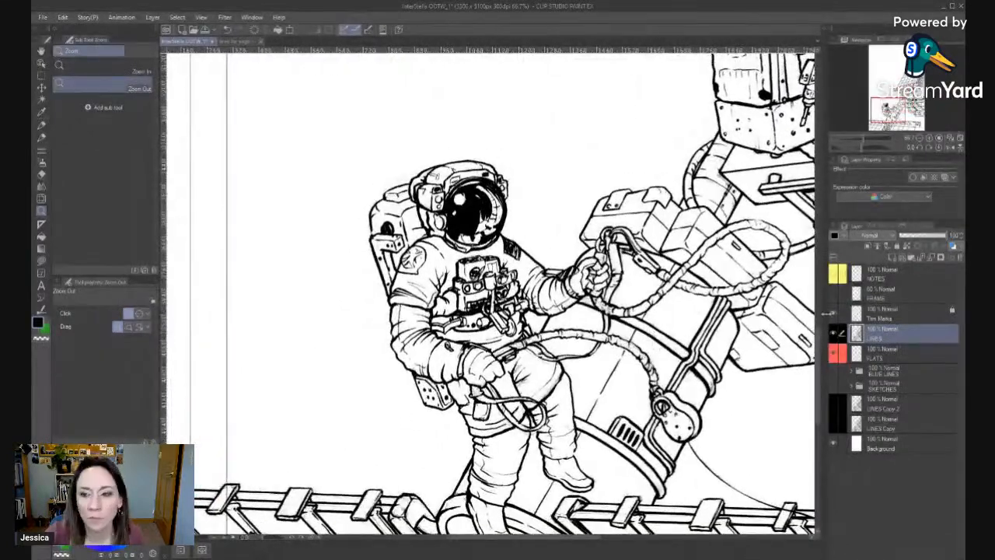
Lock the LINES layer and make the FLATS layer active for colouring.
left_click(918, 350)
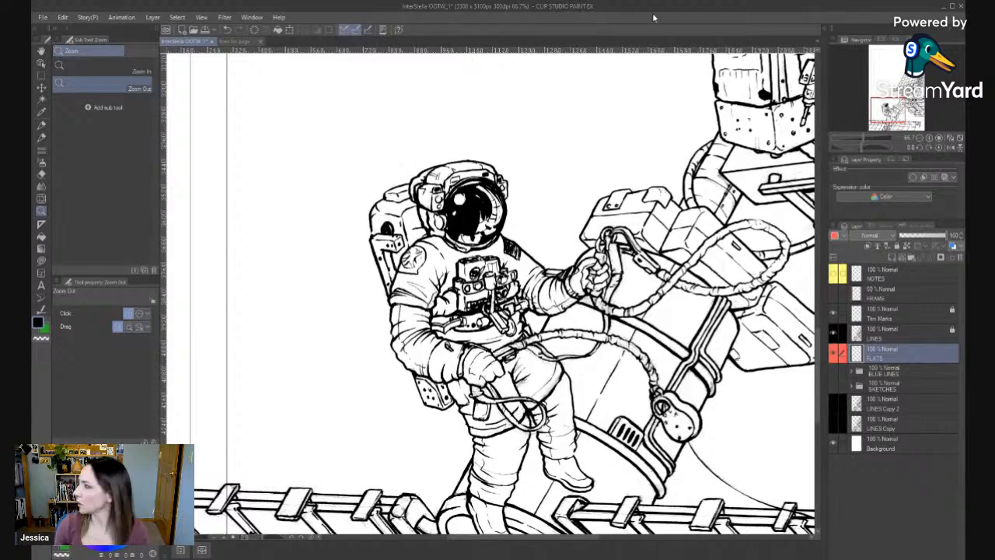
left_click_drag(575, 360, 547, 321)
left_click(899, 447)
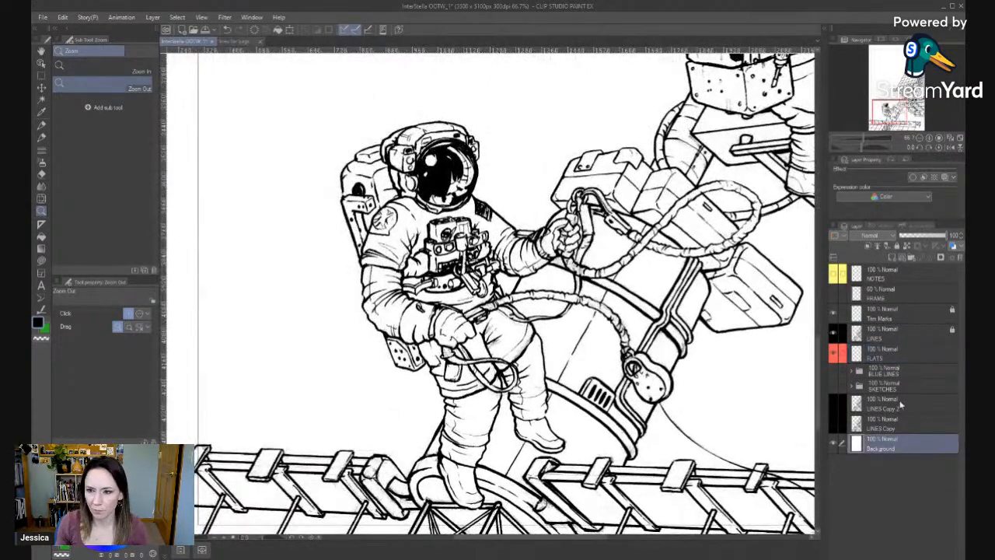
left_click(900, 356)
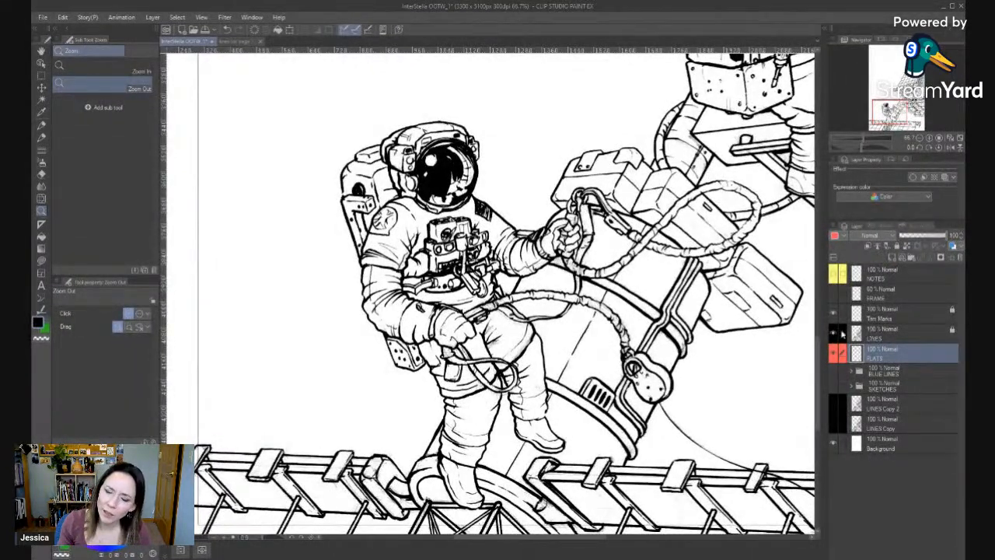
Auto-select the empty area outside the astronaut on the LINES layer, referring only to the edited layer.
left_click_drag(759, 420, 739, 367)
key("m")
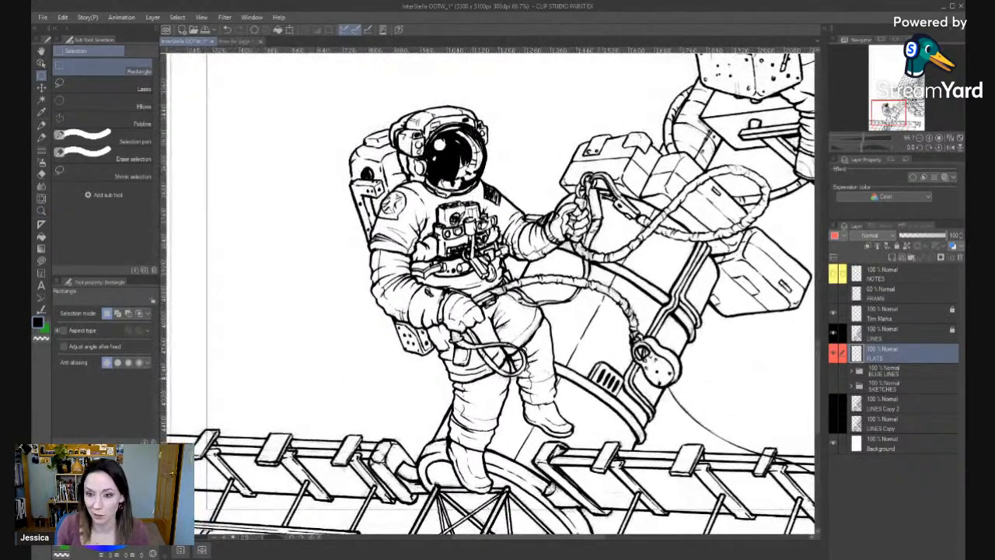
key("w")
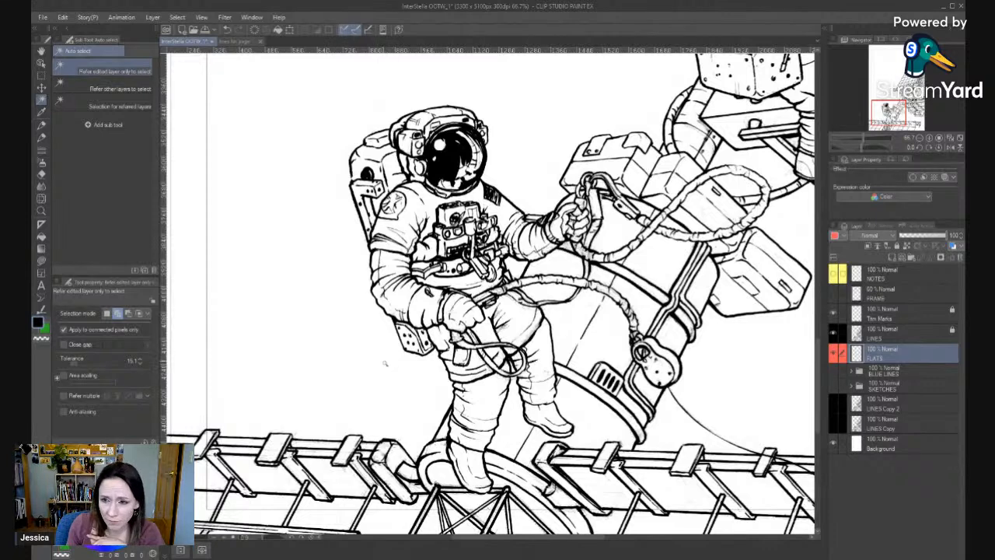
left_click(919, 340)
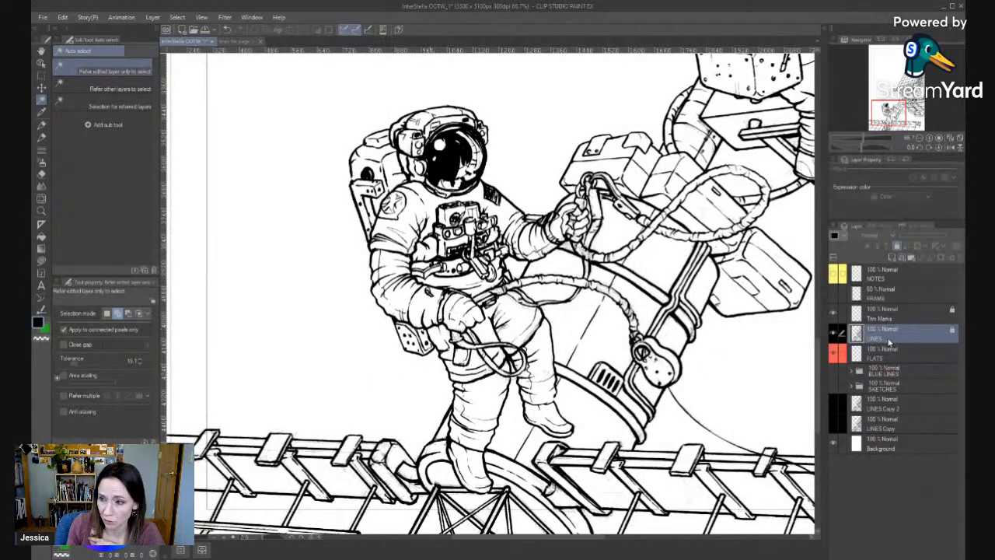
left_click(346, 332)
Paint green on the FLATS layer inside the selection along the astronaut's sleeve outline with the MICRON pen.
scroll(376, 301, "up", 5)
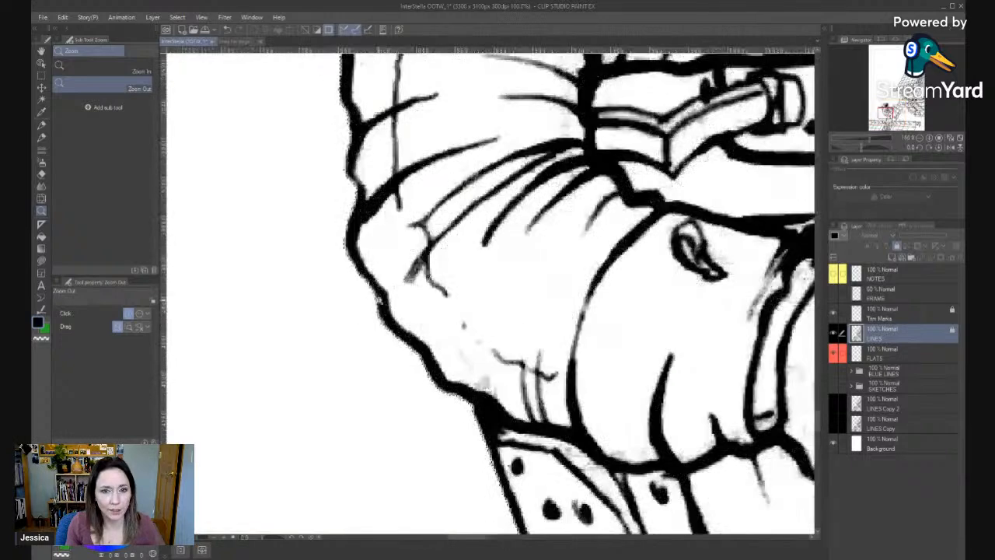
left_click_drag(360, 310, 486, 349)
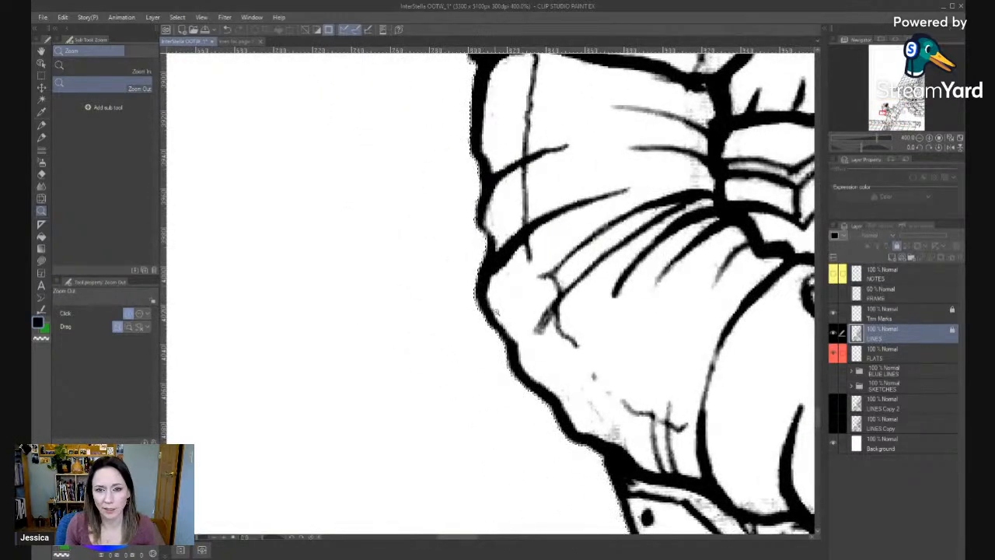
scroll(519, 358, "up", 5)
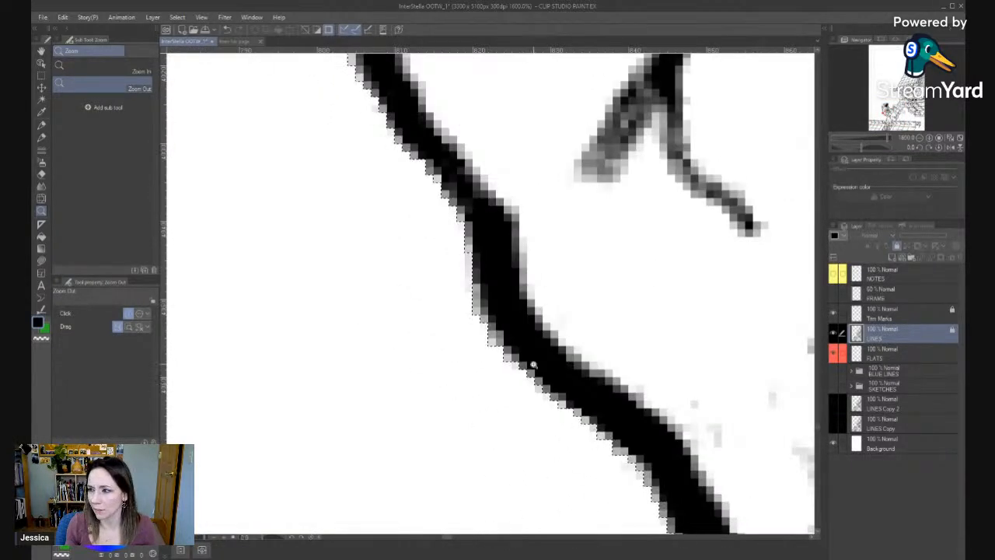
left_click_drag(491, 270, 530, 400)
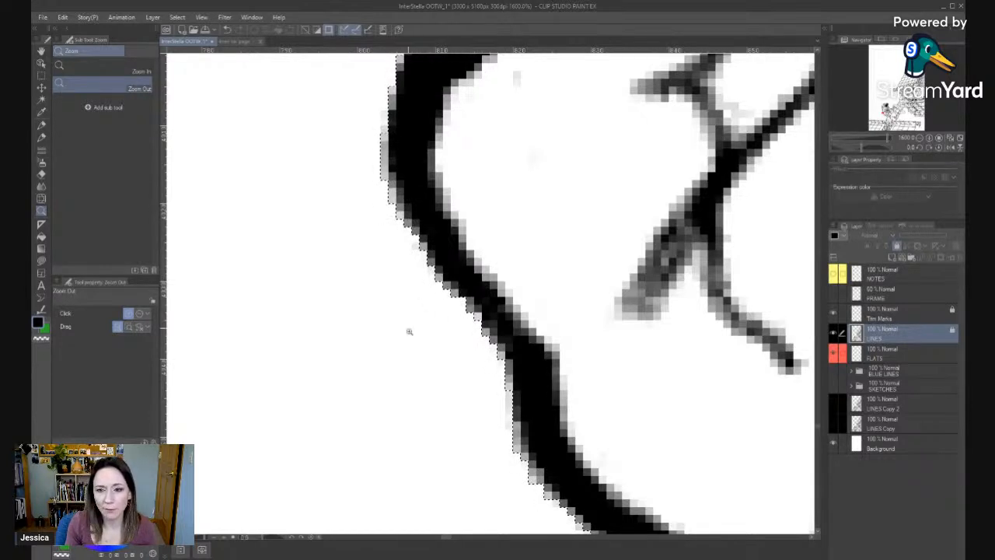
left_click(849, 354)
key("p")
mouse_move(456, 241)
left_mouse_down()
mouse_move(326, 324)
mouse_move(482, 271)
mouse_move(493, 178)
mouse_move(411, 433)
mouse_move(467, 513)
mouse_move(539, 488)
mouse_move(222, 101)
mouse_move(365, 436)
left_mouse_up()
key("ctrl+z")
key("x")
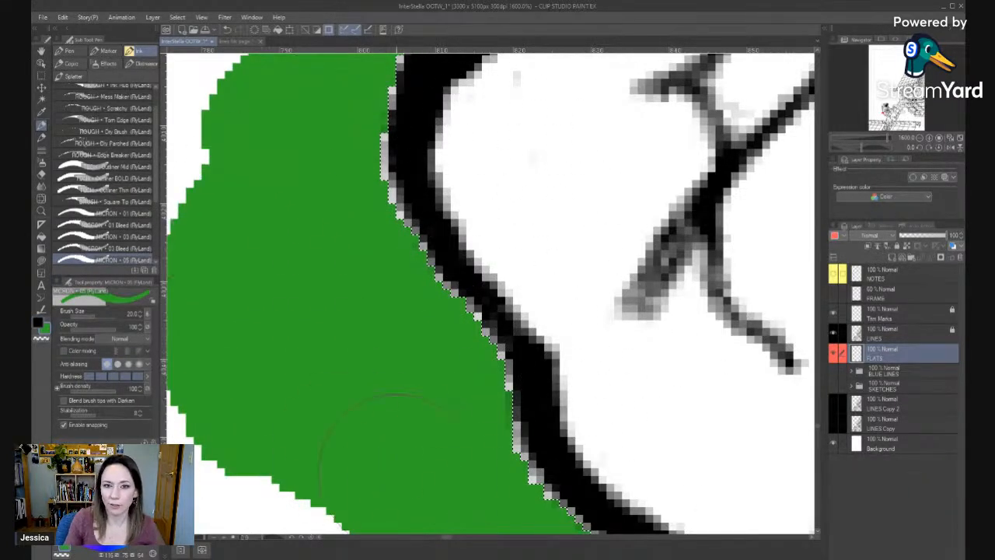
Hide and restore the selection to check the paint edge, remove the green paint from the FLATS layer, and deselect.
key("m")
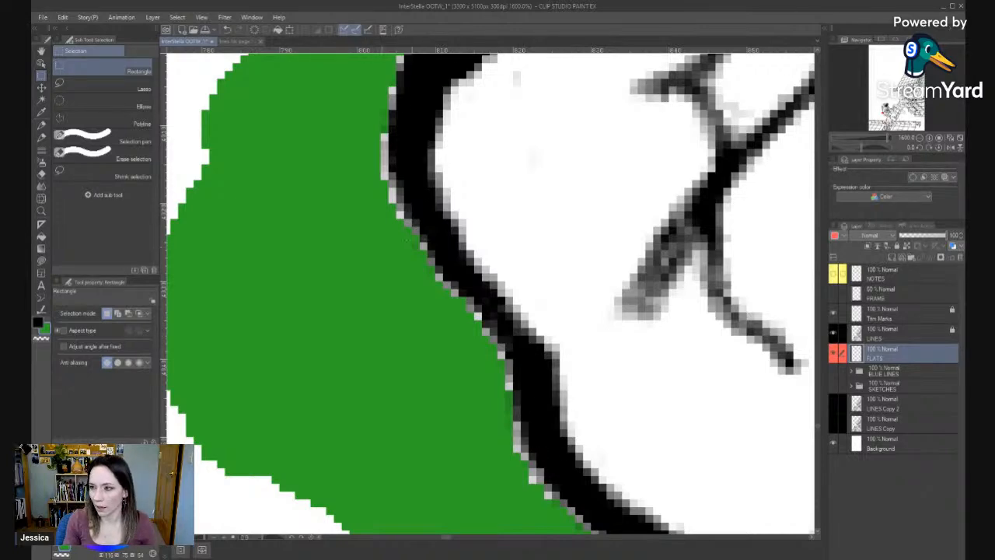
key("ctrl+z")
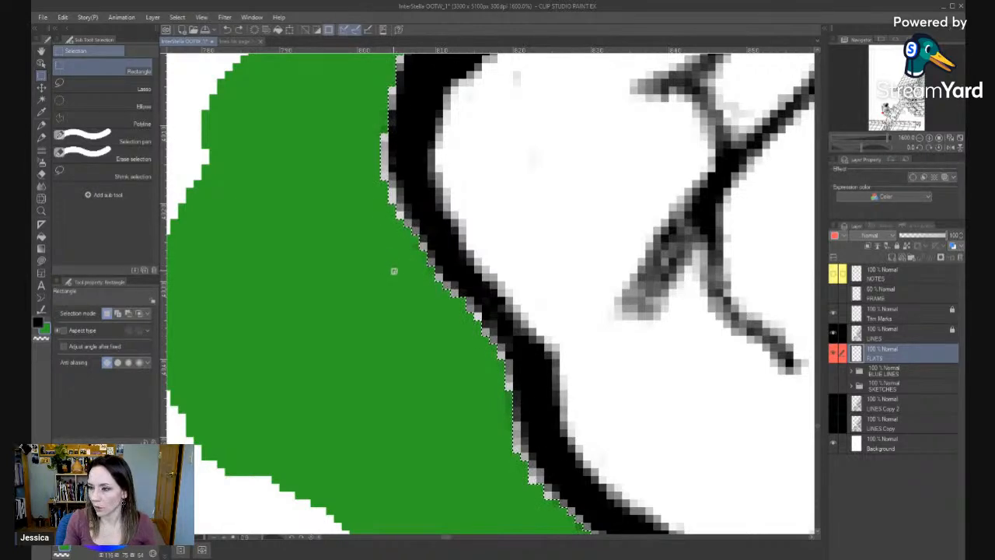
key("Delete")
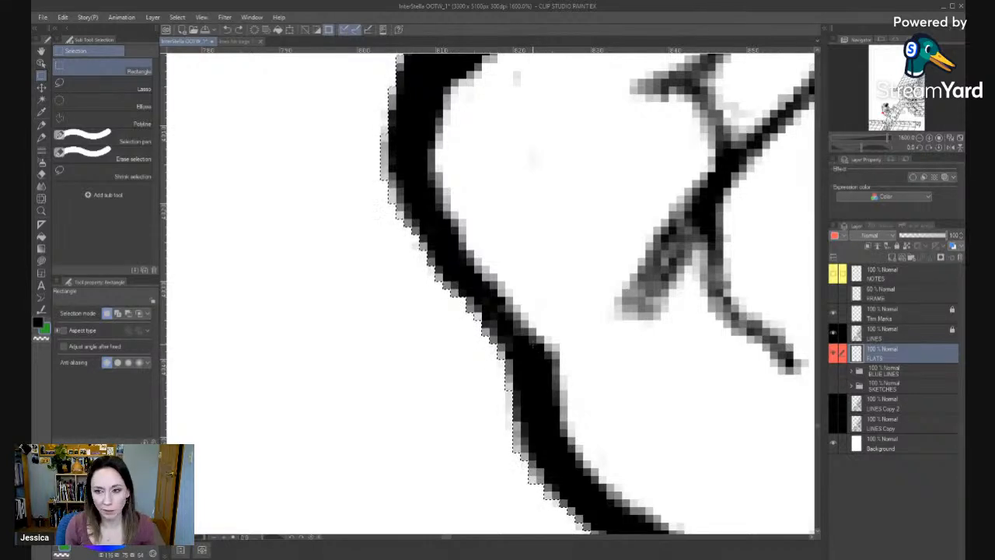
key("ctrl+d")
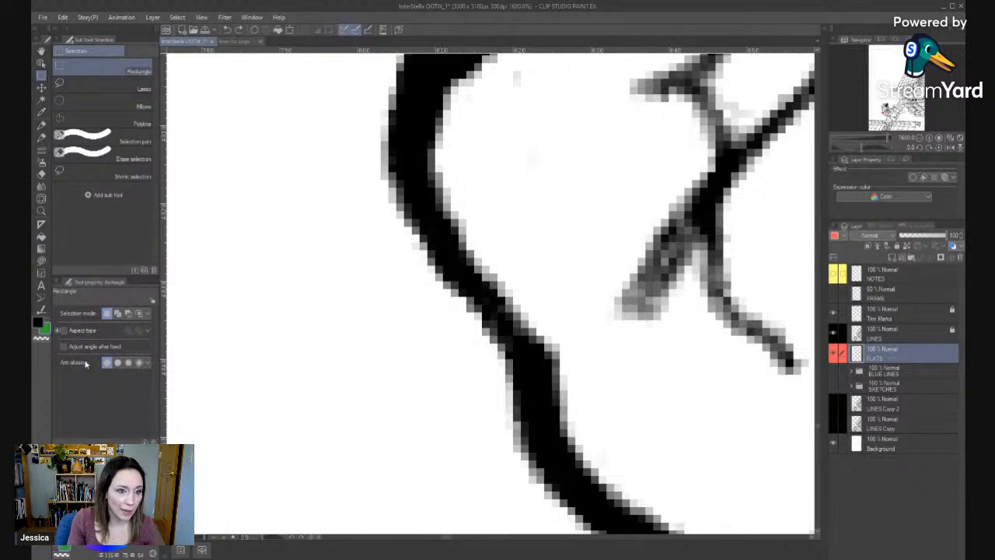
Enable Area scaling at 5 for Auto select and select the area outside the astronaut on the LINES layer.
key("w")
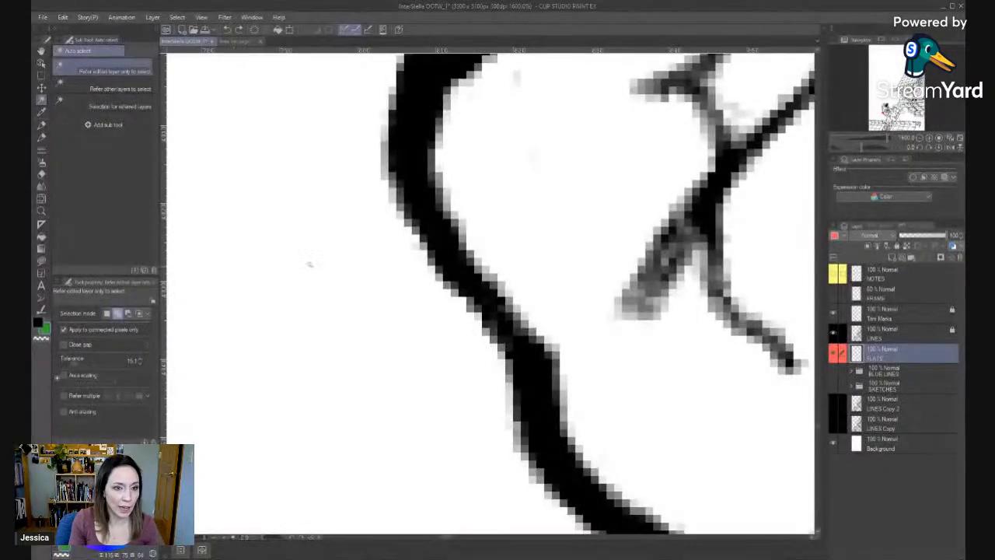
key("b")
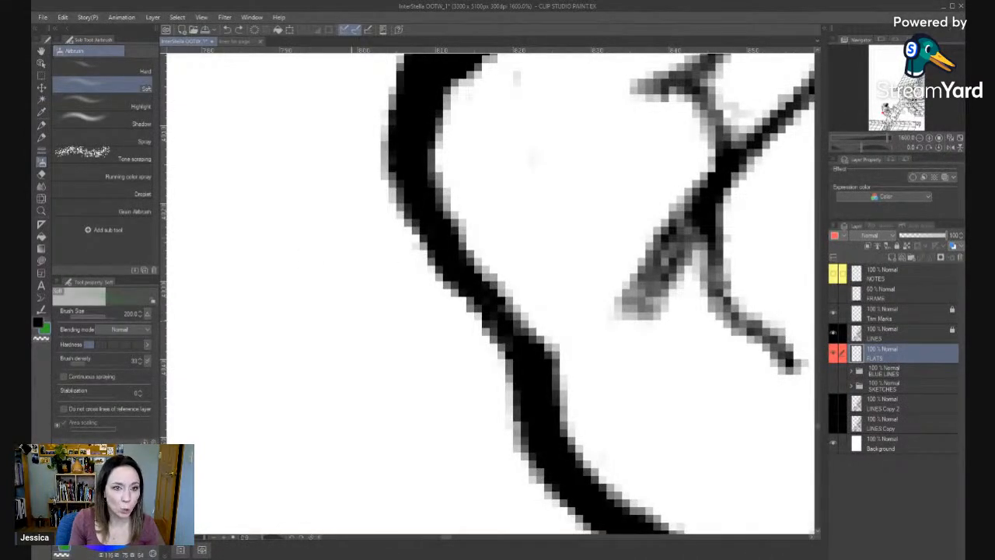
key("w")
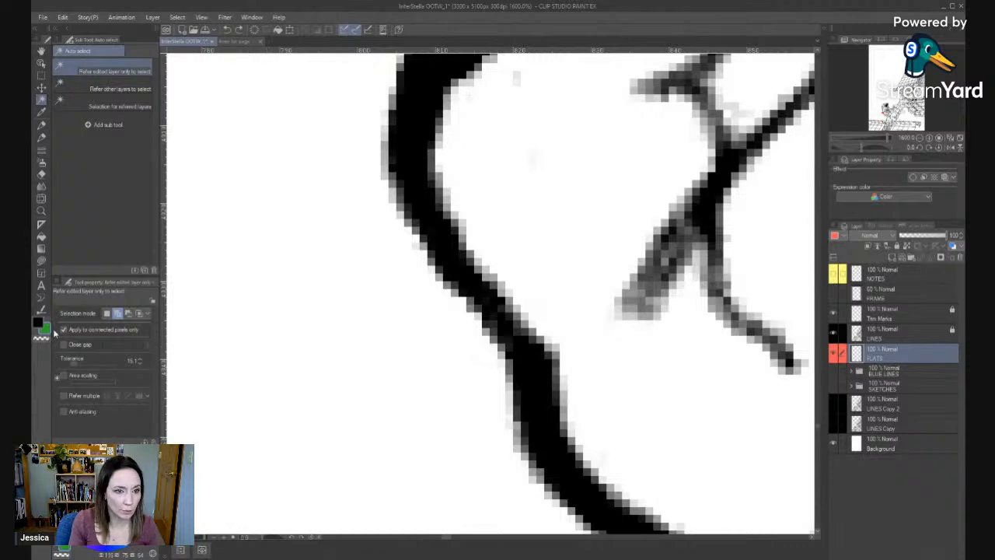
left_click(64, 377)
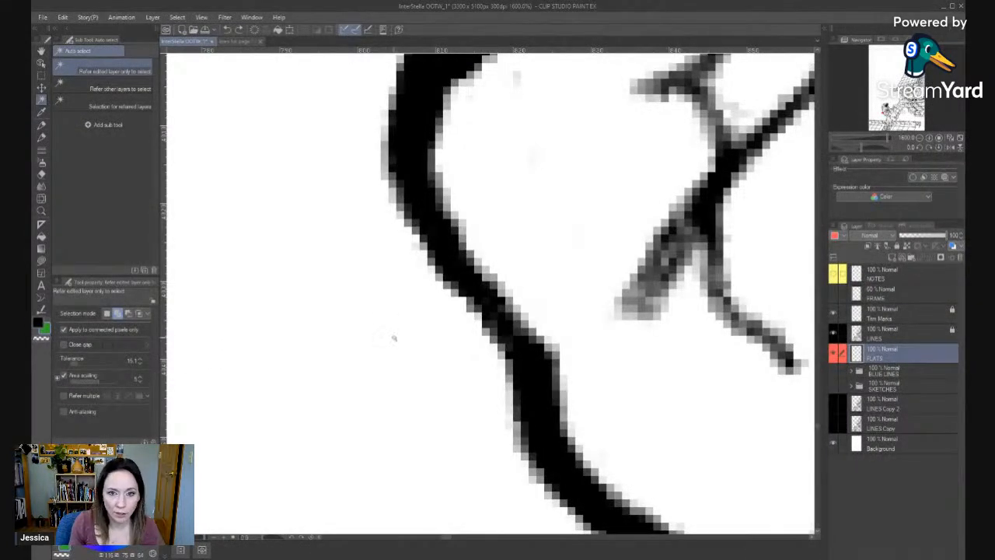
left_click(393, 338)
key("ctrl+d")
left_click(875, 339)
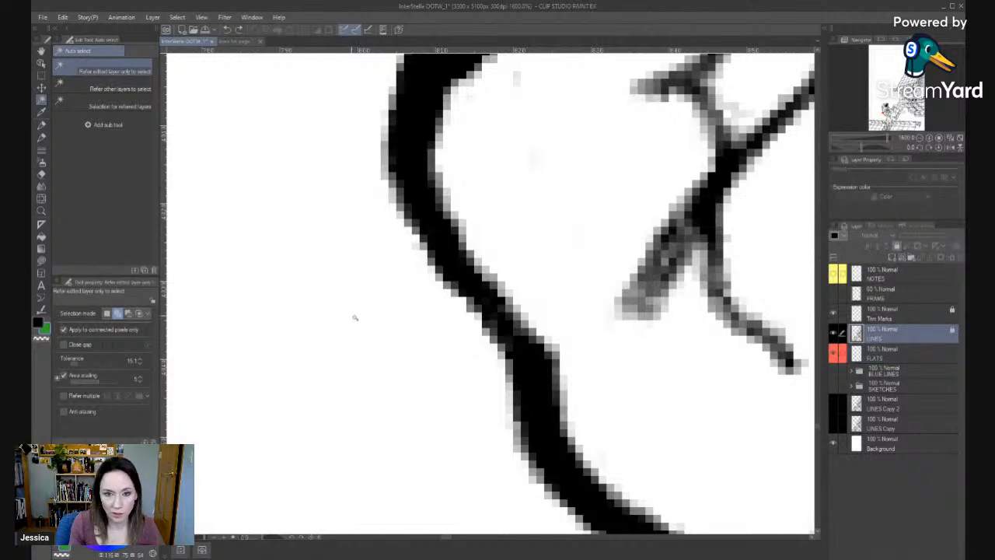
left_click(572, 345)
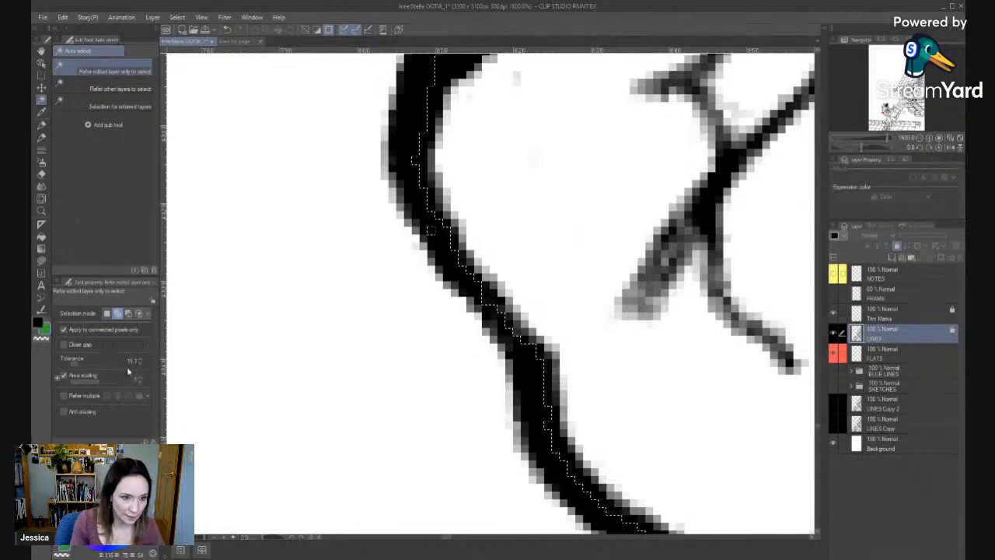
Set Area scaling to 4 and reselect the area outside the astronaut on the LINES layer.
key("ctrl+d")
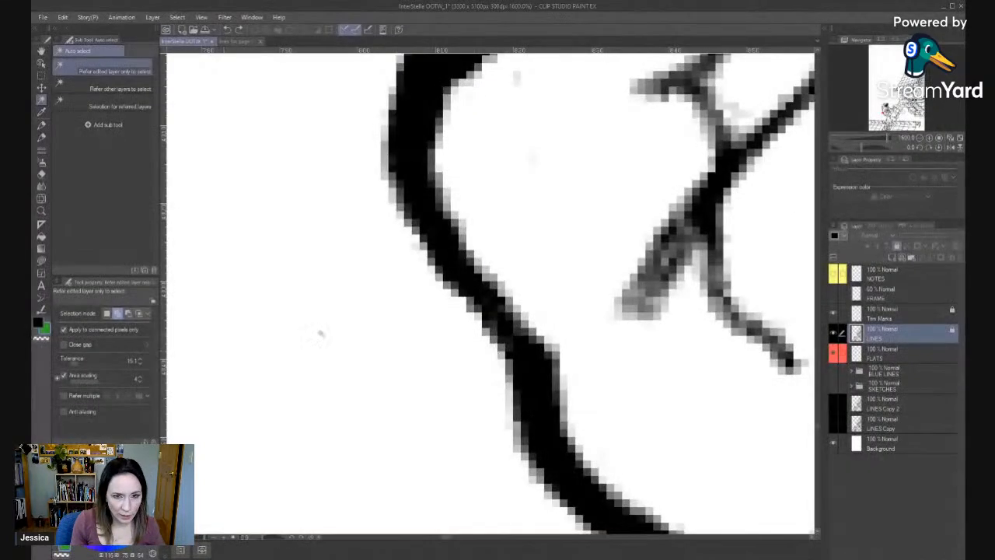
left_click(339, 367)
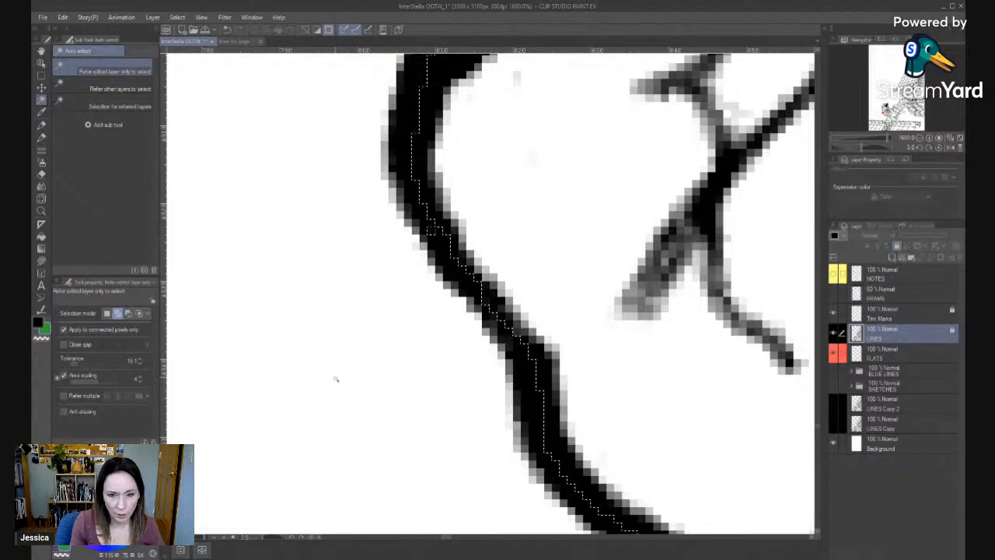
left_click_drag(420, 420, 299, 196)
left_click_drag(548, 429, 288, 284)
Examine how the expanded selection follows the outlines of the astronaut, hose and equipment at 400% and 200% magnification.
key("alt+space")
left_click(521, 401)
left_click(521, 403)
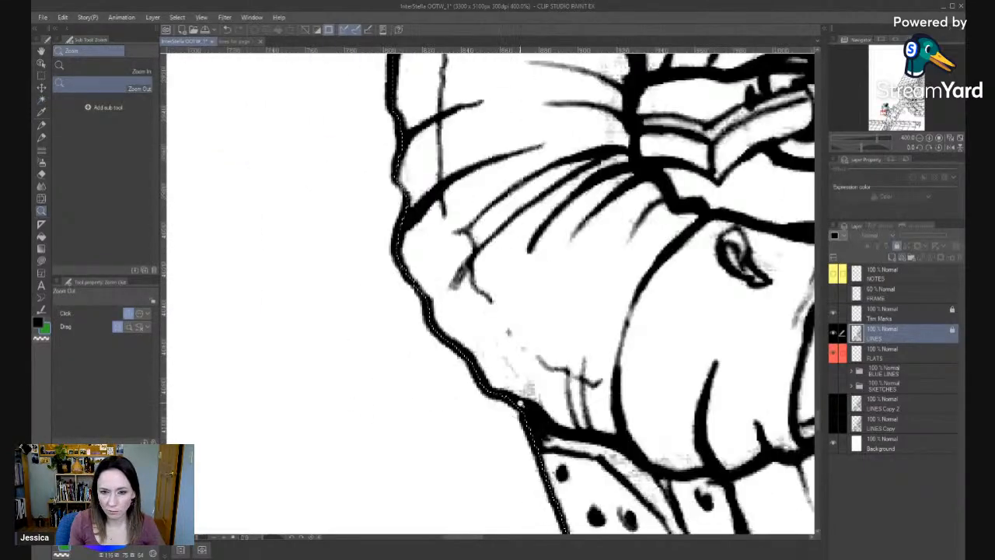
left_click(521, 404)
left_click_drag(614, 110, 333, 312)
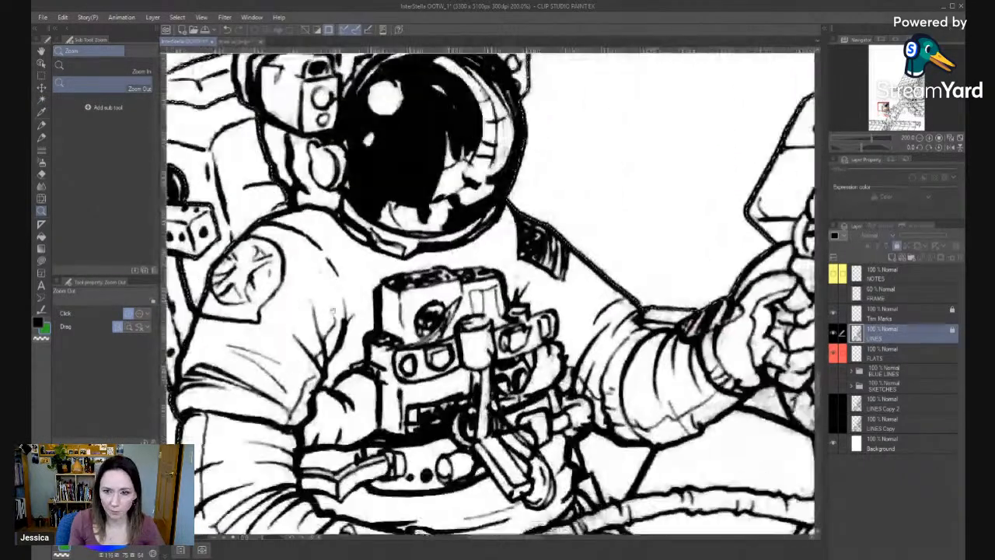
left_click_drag(685, 373, 428, 275)
left_click_drag(726, 93, 444, 334)
left_click_drag(514, 138, 444, 255)
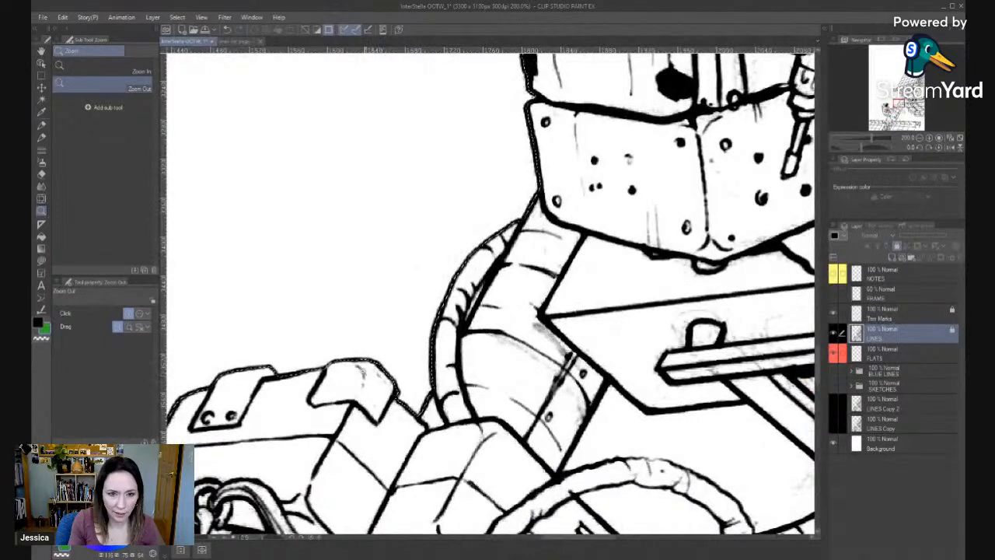
Examine how closely the selection follows the outlines of the equipment, backpack and solar panel at 800% and 200% magnification.
left_click(324, 378)
left_click(326, 378)
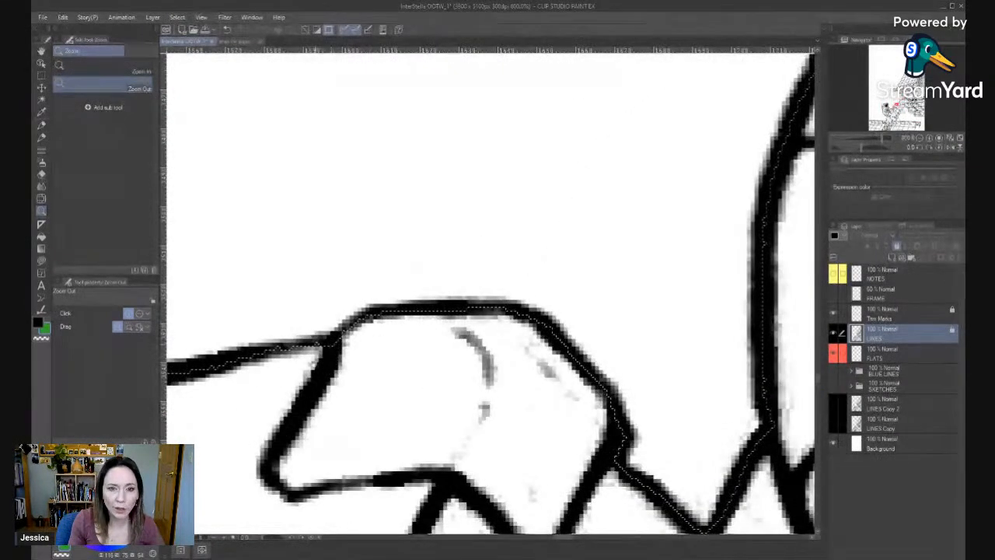
left_click_drag(261, 361, 502, 331)
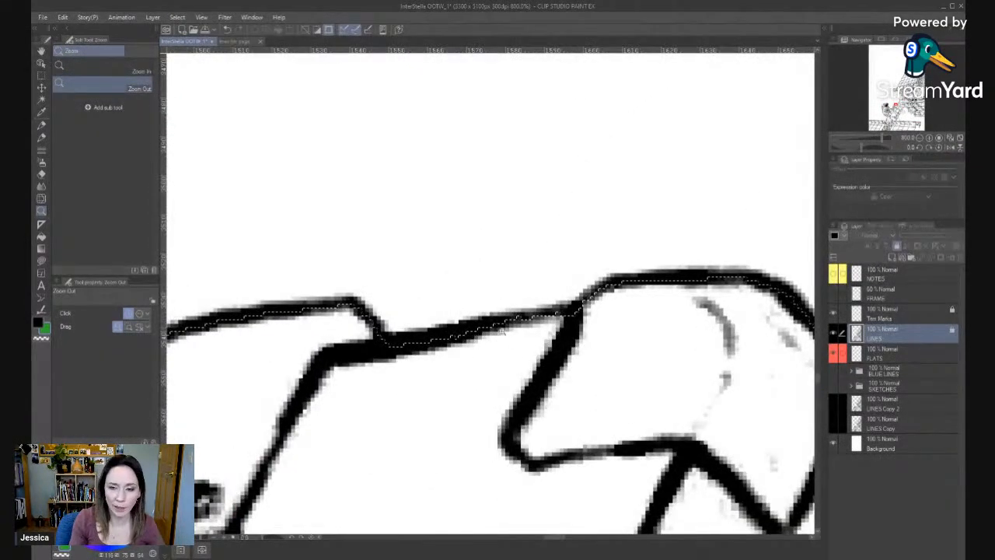
left_click(502, 330)
left_click(506, 388)
left_click(508, 456)
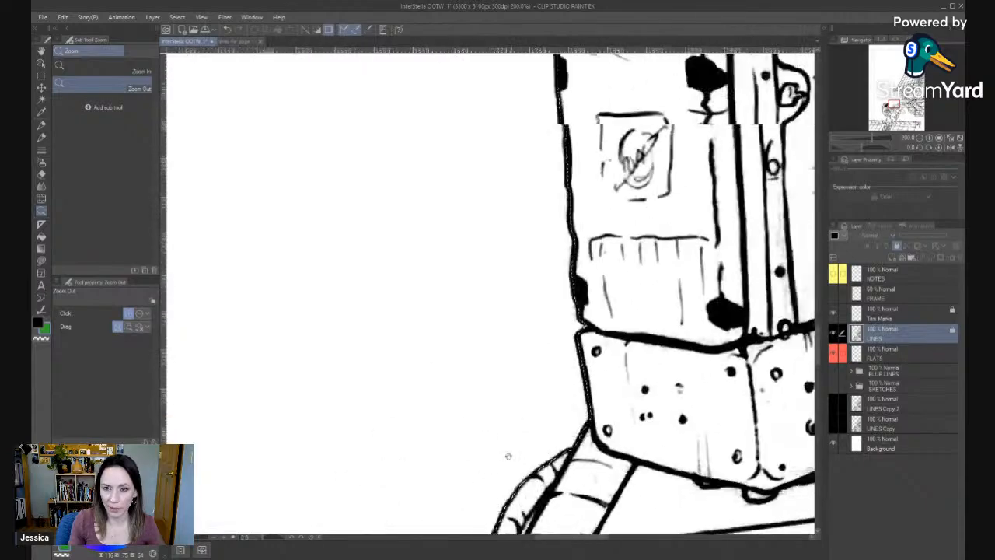
left_click_drag(508, 456, 478, 524)
left_click_drag(589, 76, 569, 342)
left_click_drag(640, 204, 196, 469)
left_click_drag(238, 401, 518, 466)
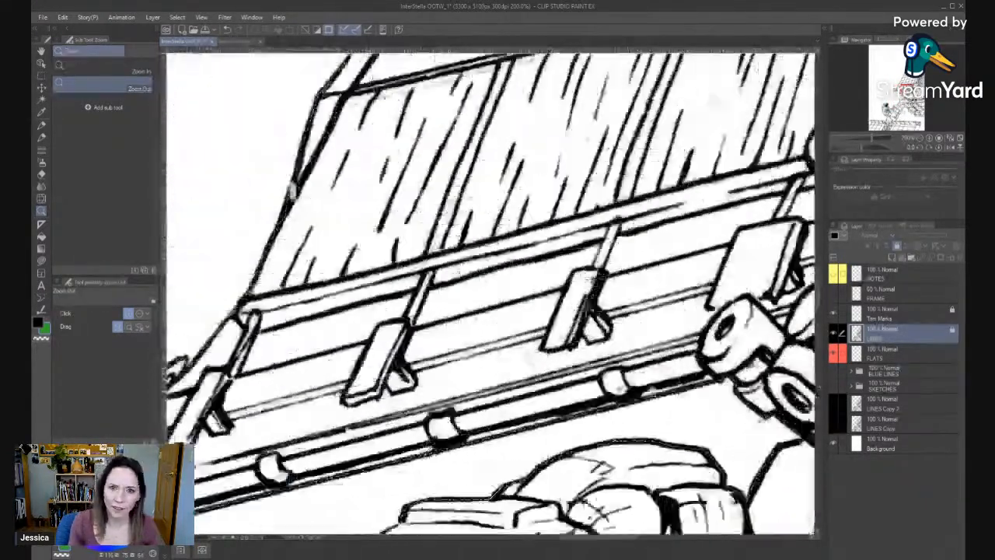
left_click_drag(264, 416, 604, 325)
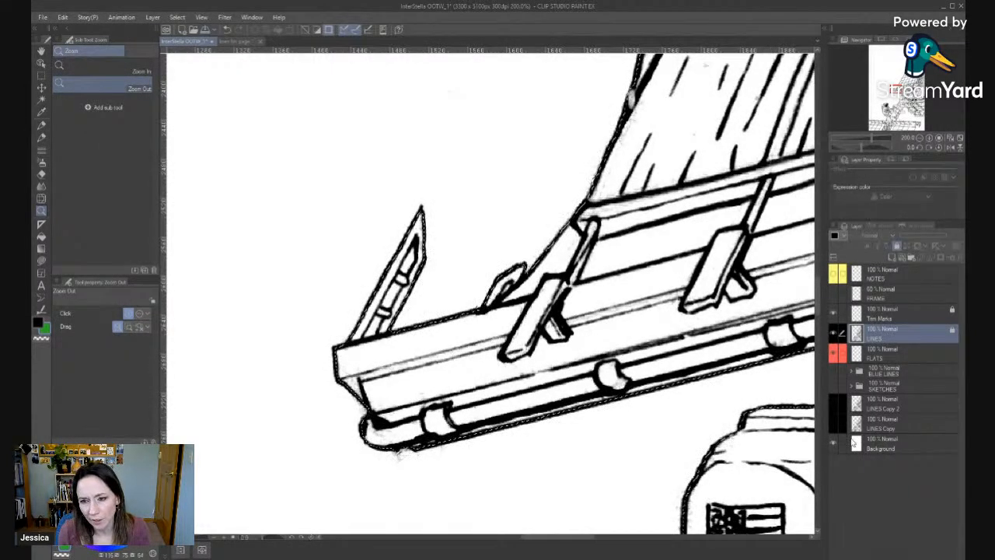
Deselect, make FLATS the active layer, and set the drawing colour to a muted blue-grey.
key("m")
left_click(895, 359)
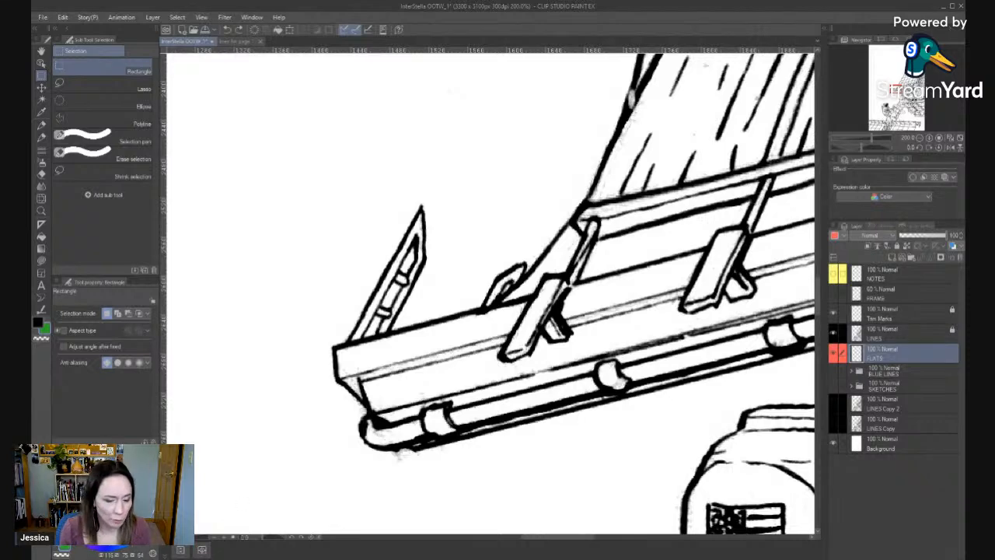
key("x")
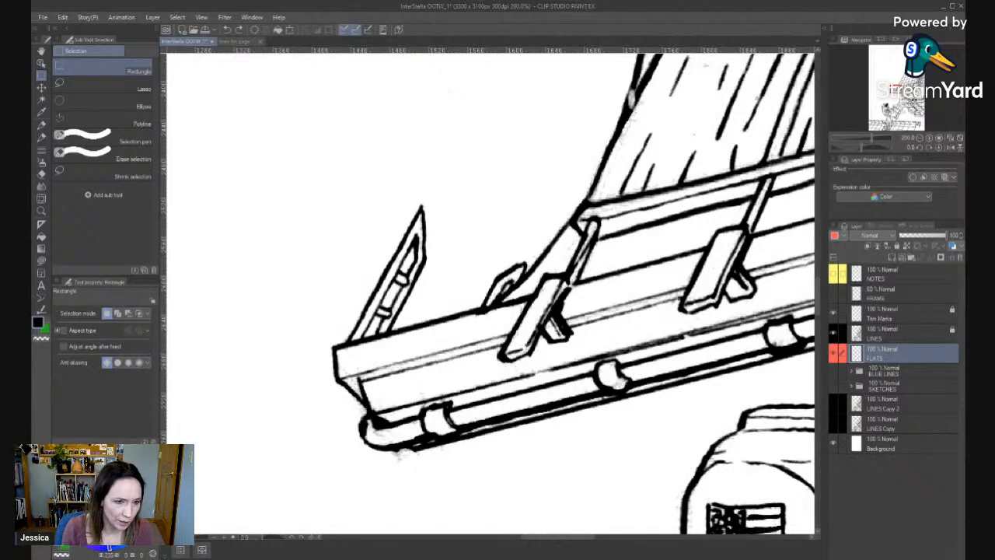
left_click(98, 503)
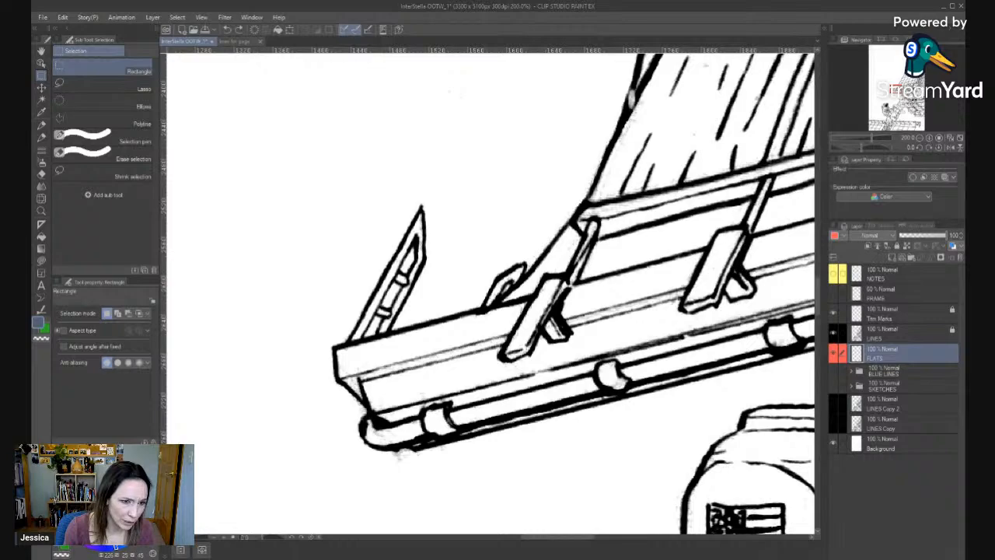
Try filling the whole FLATS layer with blue-grey, check the page with the flat colour, and clear the layer.
key("g")
left_click(284, 434)
left_click_drag(689, 477, 622, 237)
left_click_drag(640, 415, 607, 433)
key("alt+space")
left_click(618, 431)
left_click(618, 434)
left_click(617, 438)
left_click(617, 442)
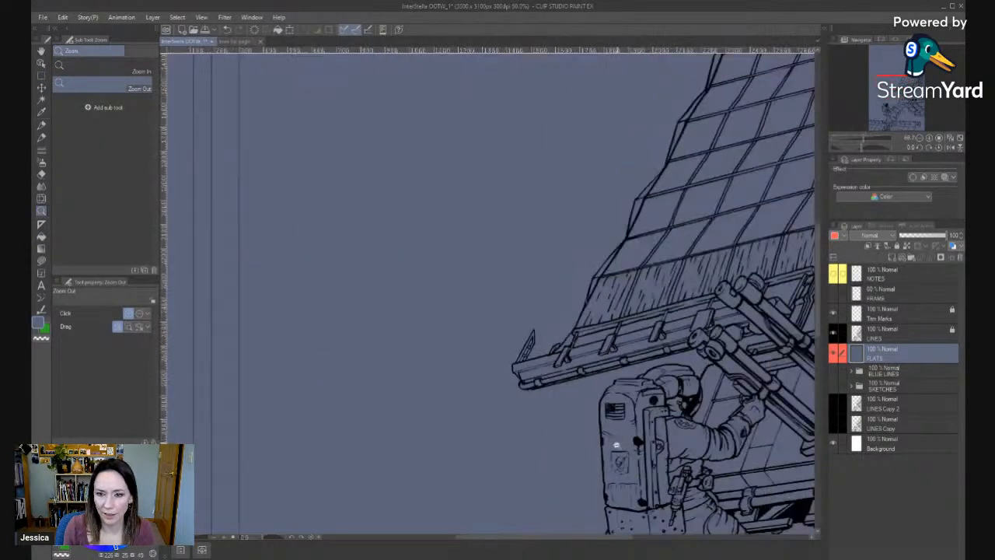
left_click_drag(635, 493, 540, 191)
left_click_drag(484, 467, 587, 296)
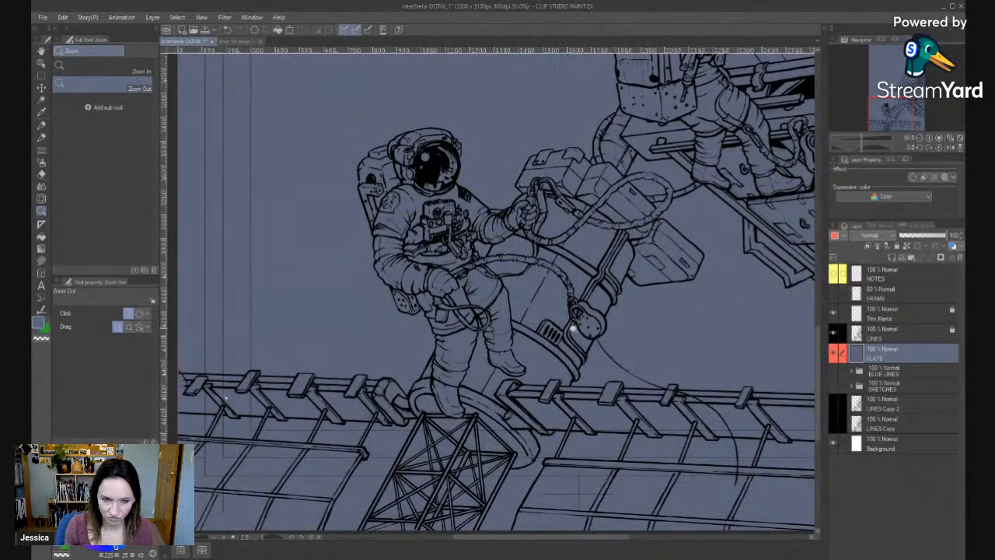
key("Delete")
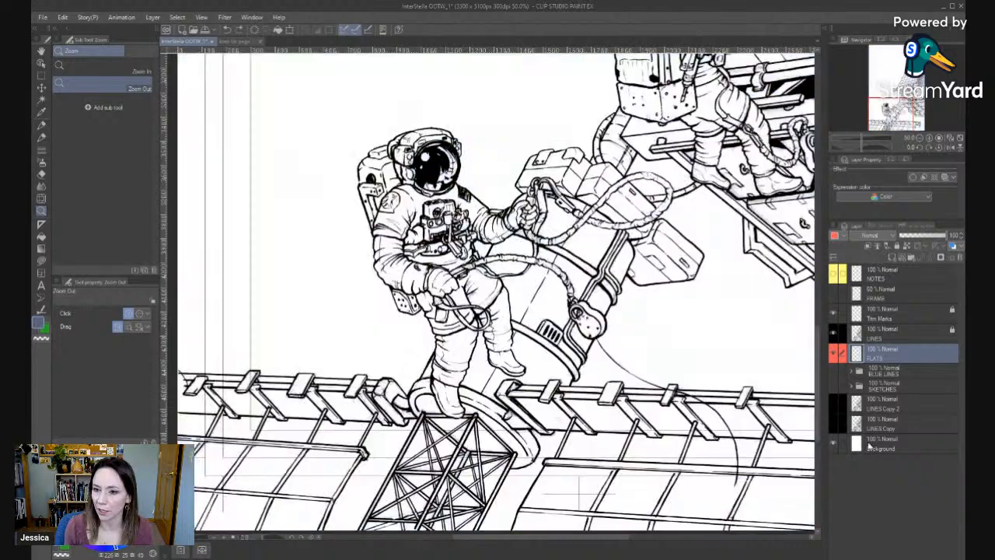
Create a new layer directly above Background and fill it completely with the blue-grey colour.
left_click(870, 446)
left_click(894, 257)
key("g")
left_click(614, 337)
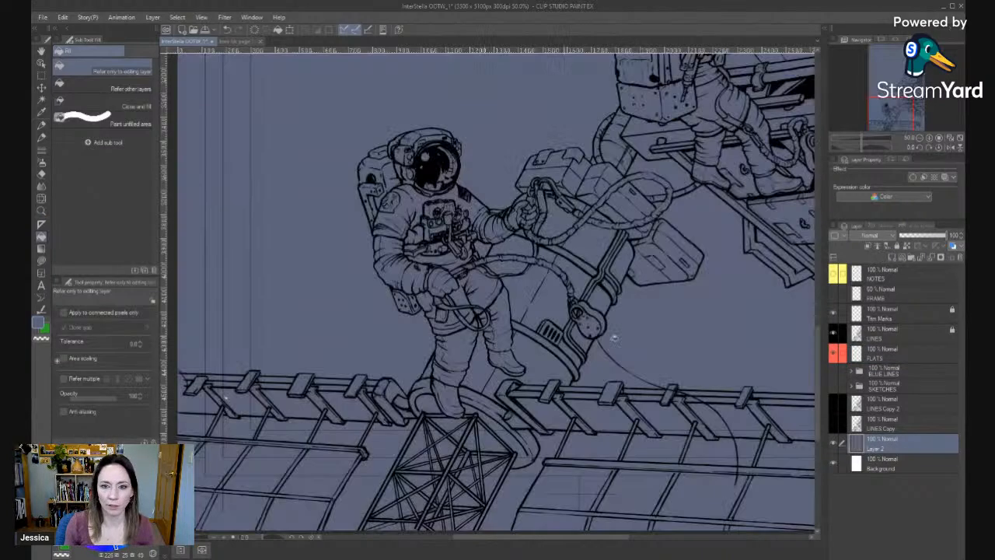
Select the open area around the astronauts on the LINES layer with Auto select, using Area scaling 4.
left_click(906, 352)
left_click_drag(340, 294, 367, 465)
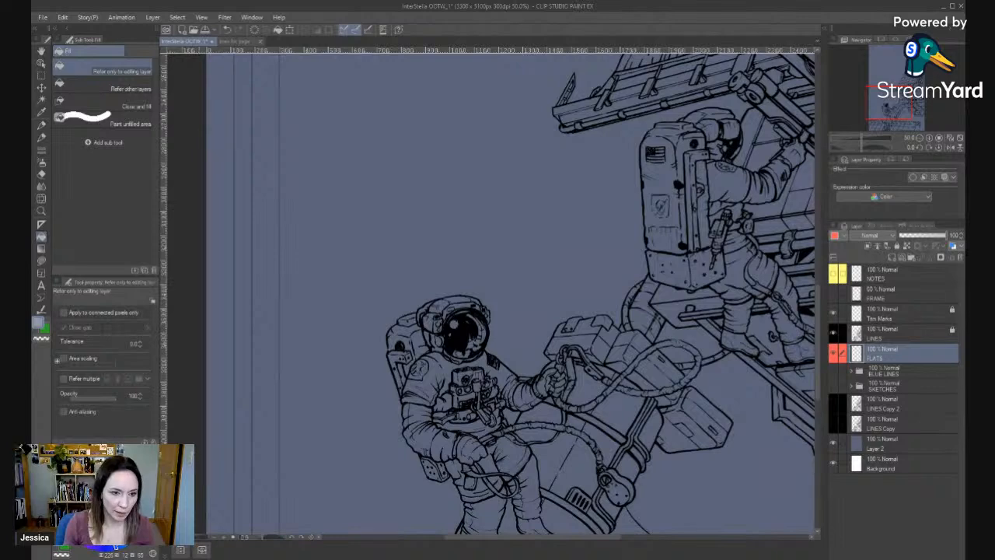
left_click_drag(418, 475, 347, 545)
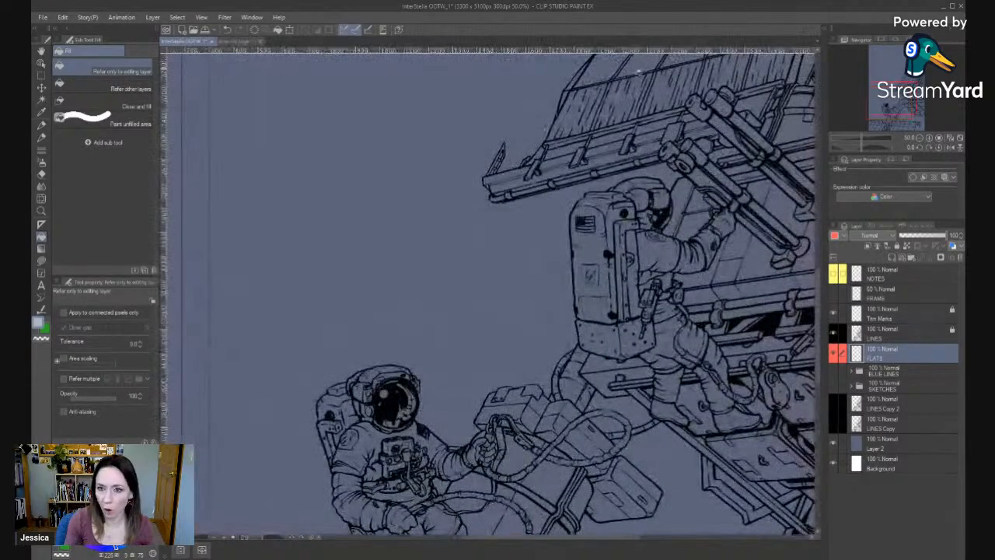
left_click(894, 334)
left_click_drag(325, 465, 413, 334)
key("w")
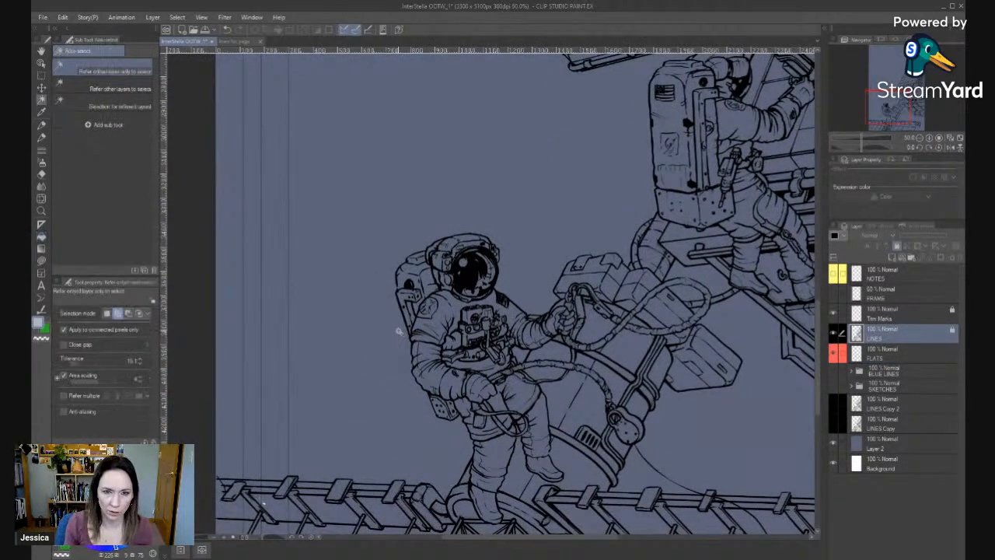
left_click(397, 334)
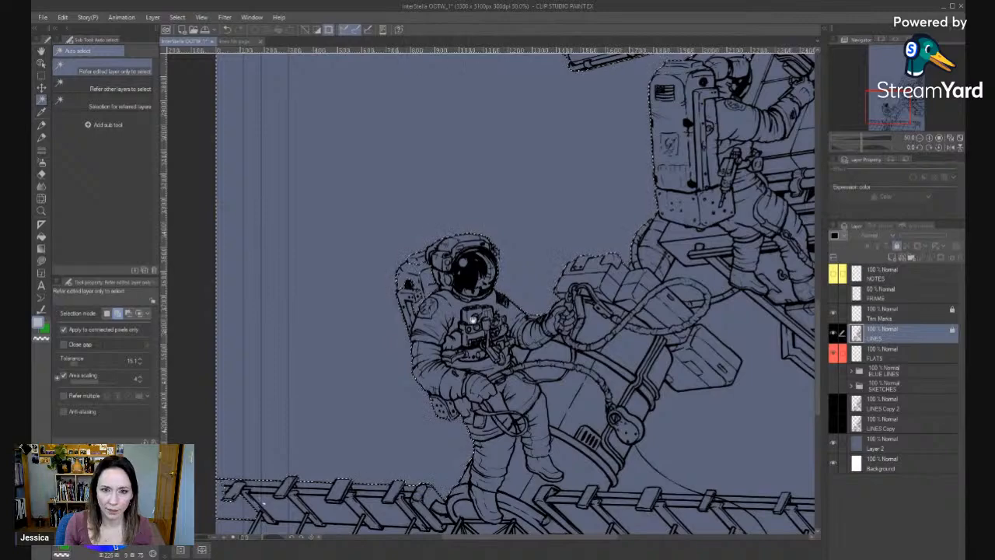
Examine the selection edge around the astronaut's helmet and backpack at 150%, and across the whole scene at 33.3%.
left_click_drag(474, 320, 476, 404)
key("slash")
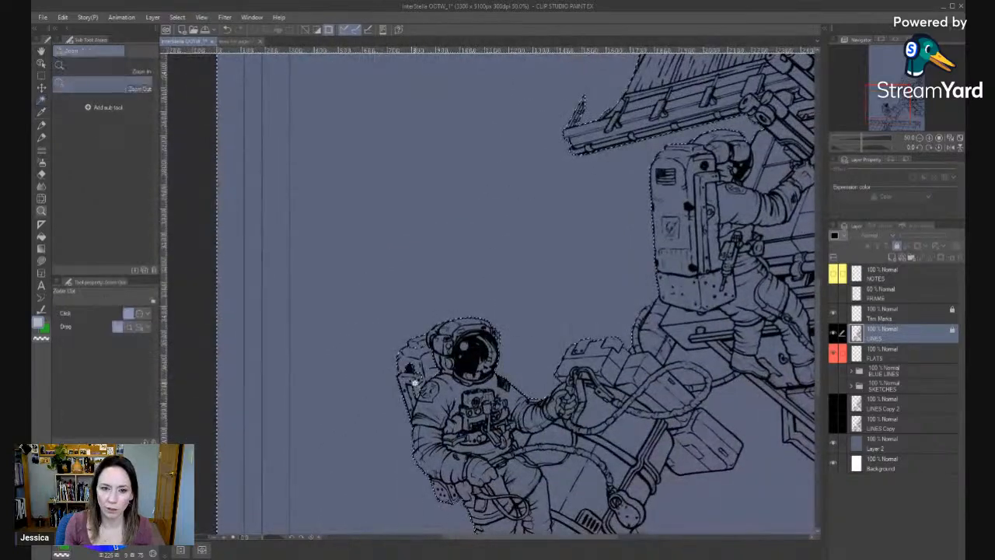
left_click(426, 383)
left_click(427, 383)
left_click_drag(395, 480, 516, 359)
left_click(542, 315)
left_click(587, 271)
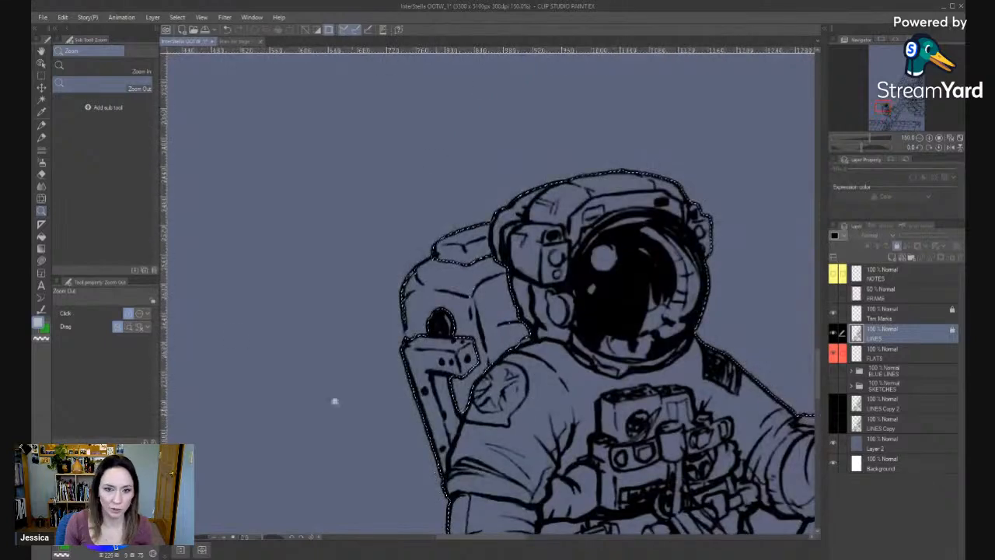
left_click(712, 202)
left_click(717, 200)
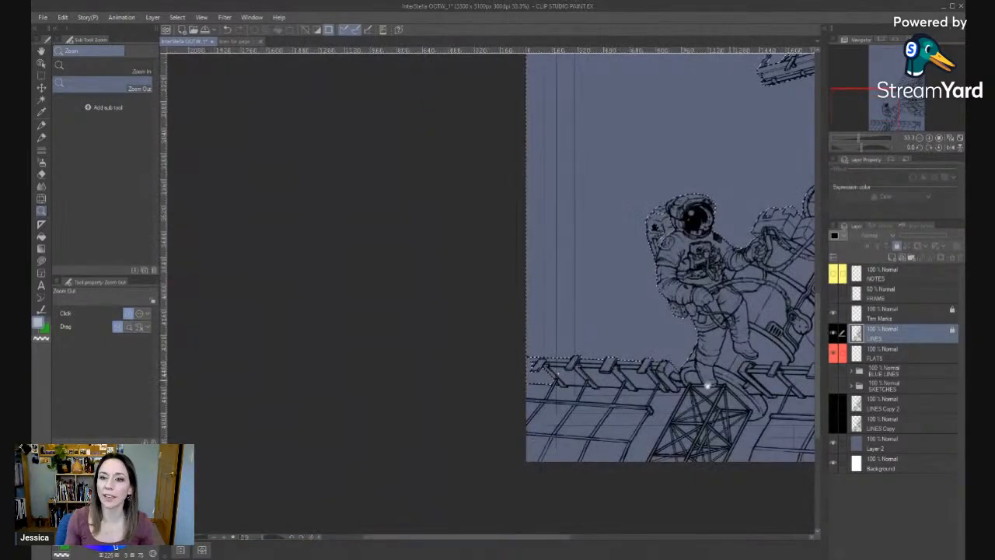
left_click_drag(706, 381, 332, 455)
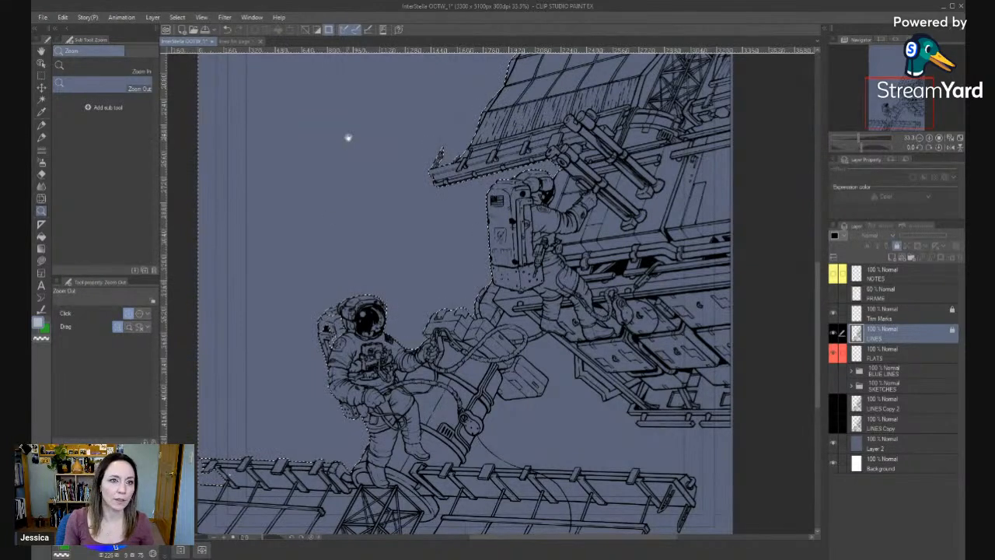
left_click_drag(349, 138, 355, 226)
key("b")
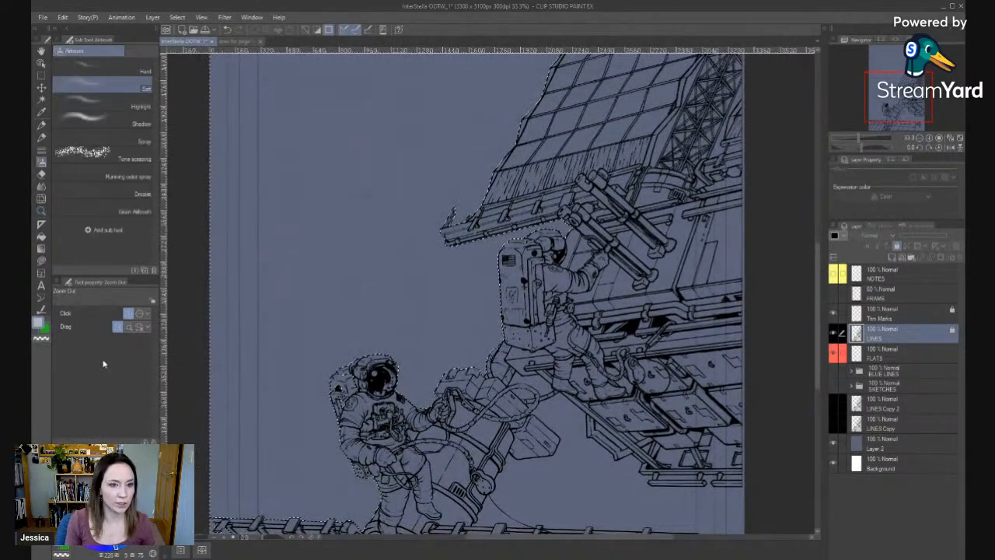
key("w")
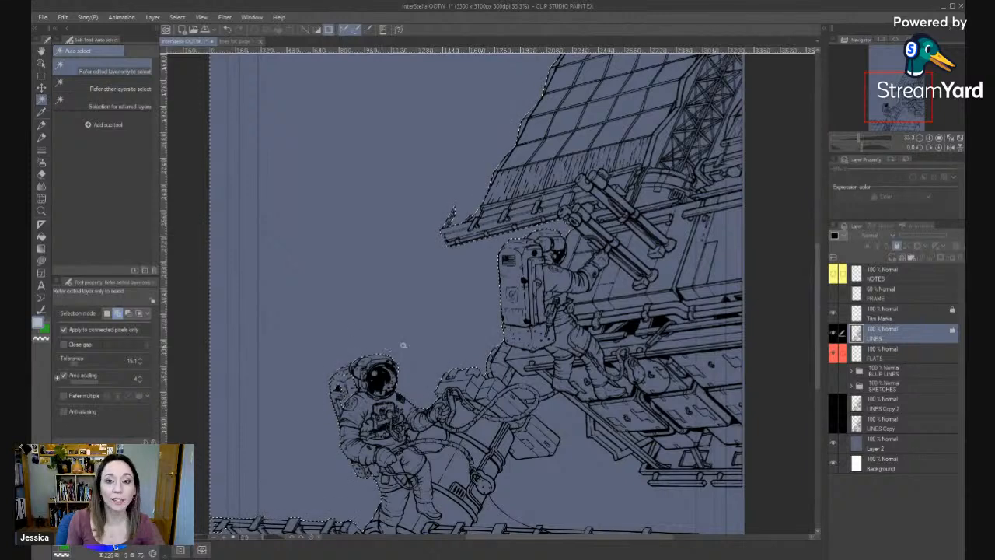
left_click_drag(538, 251, 534, 203)
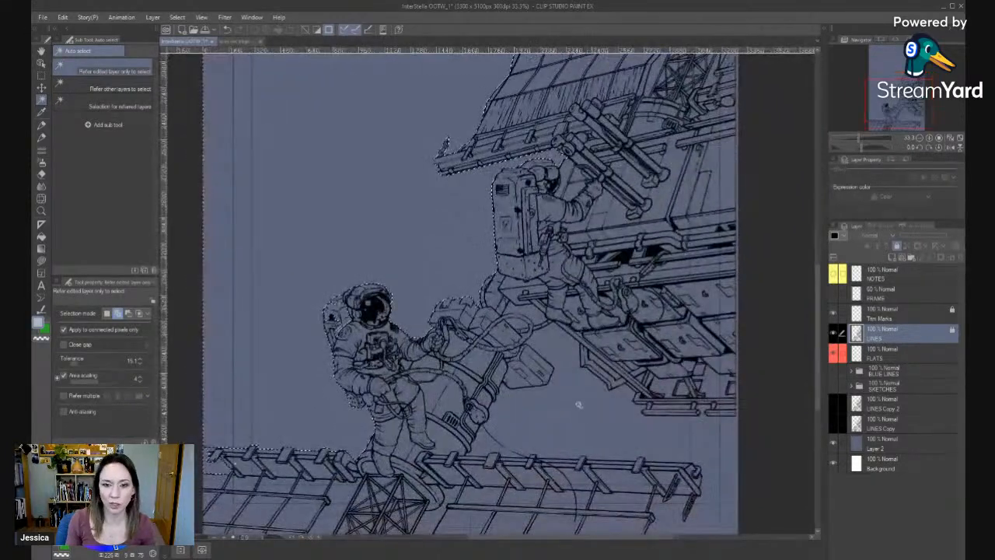
Try Auto select on the open background with Apply to connected pixels turned off, replacing the existing selection, and deselect the result.
left_click(65, 330)
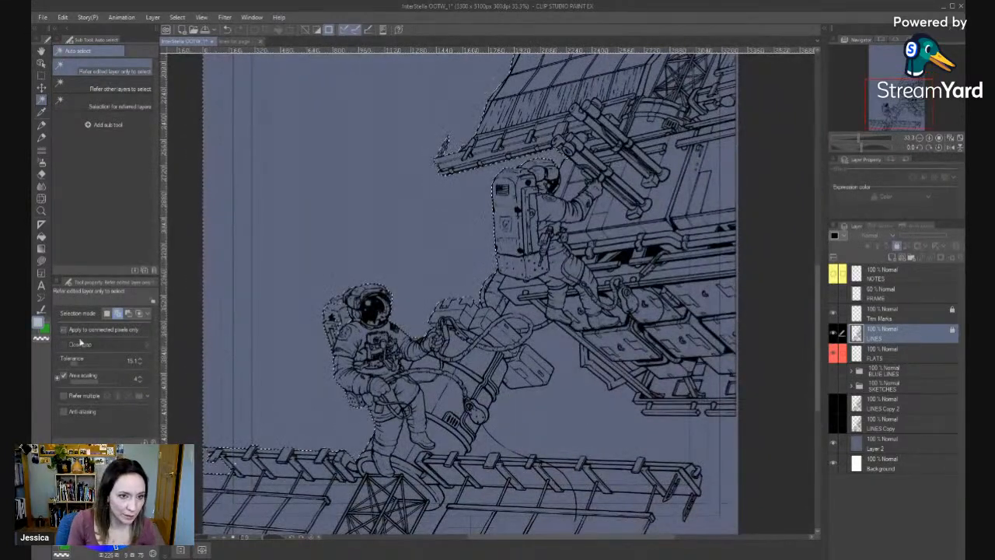
key("ctrl+d")
left_click(360, 261)
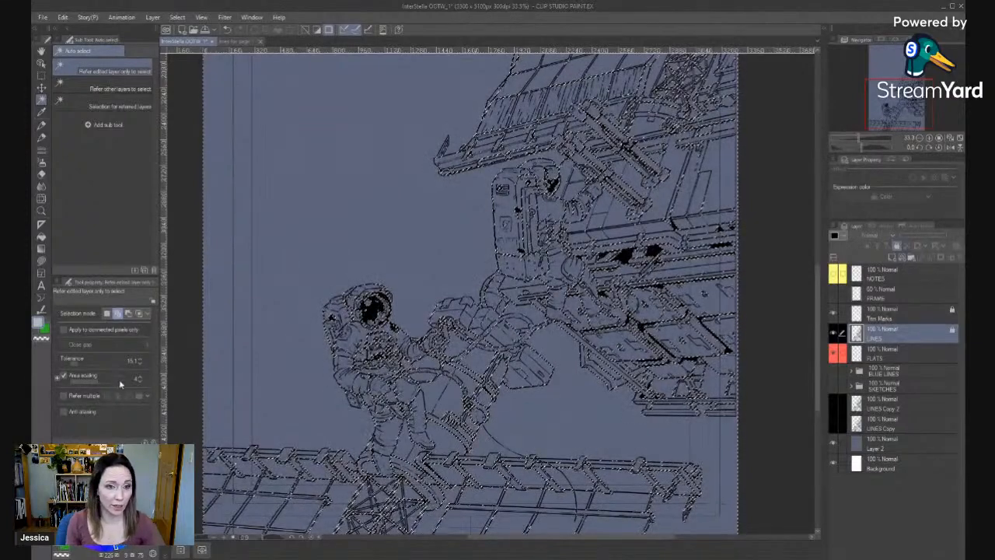
key("ctrl+d")
Restore Apply to connected pixels, select the open background beside the astronauts, and add the empty area below the station.
left_click(65, 329)
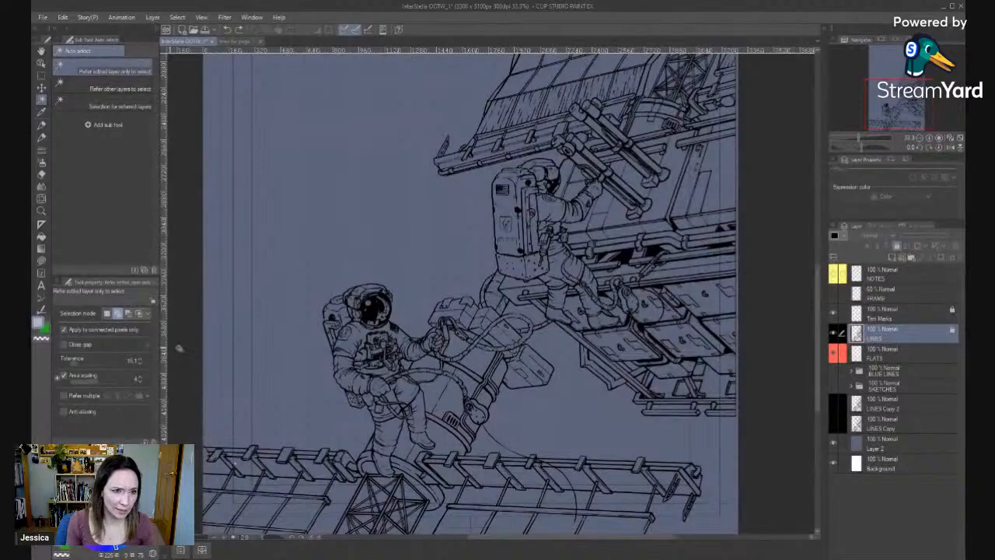
left_click(287, 374)
left_click_drag(420, 292, 382, 242)
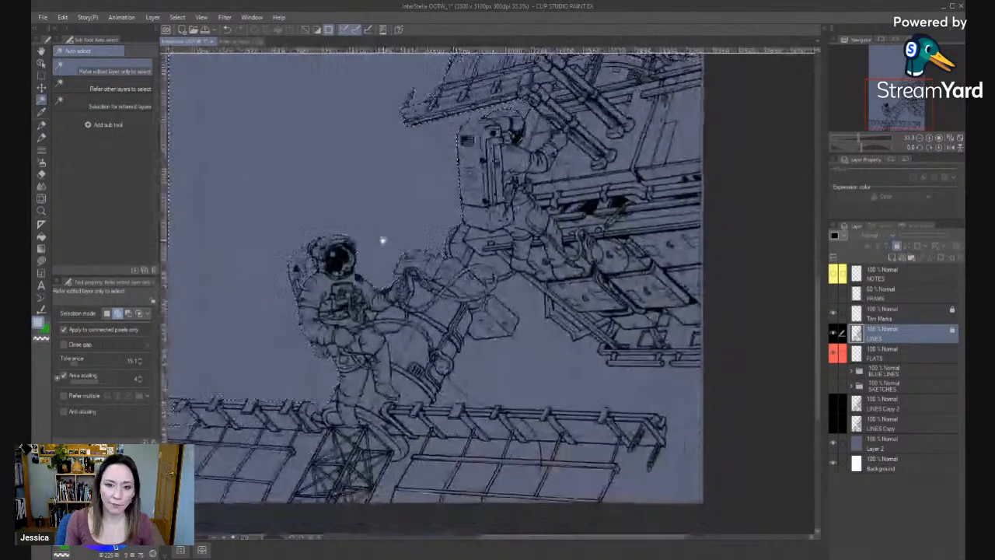
left_click(534, 368)
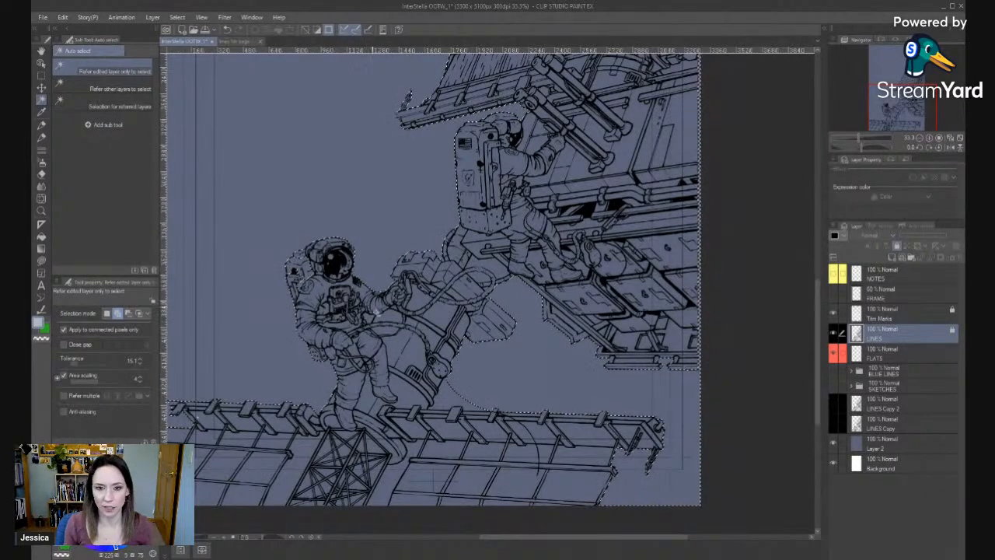
Fill the selected background on the FLATS layer with violet-blue, undo that fill, and refill it with dark navy blue.
left_click_drag(311, 395, 420, 401)
key("/")
left_click(413, 276)
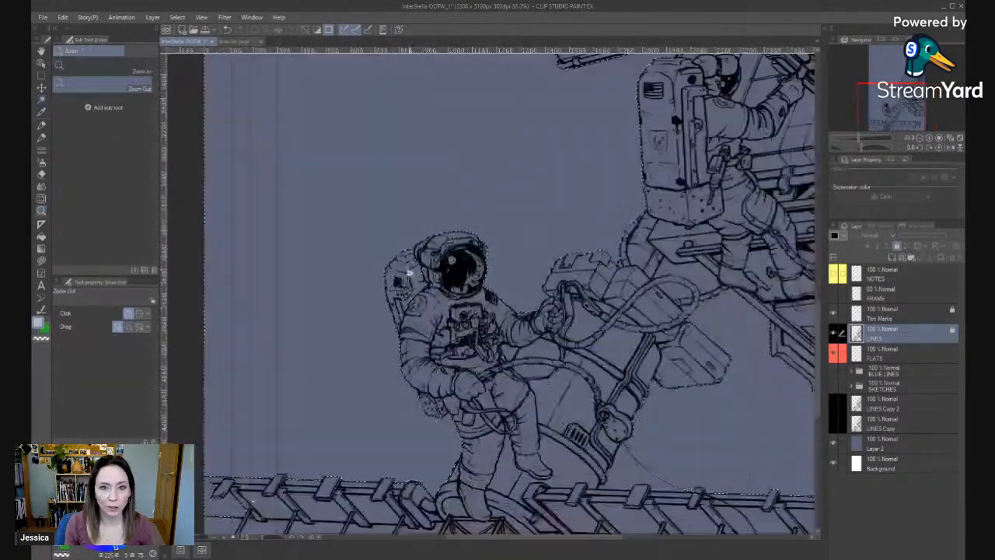
left_click(413, 276)
left_click(414, 279)
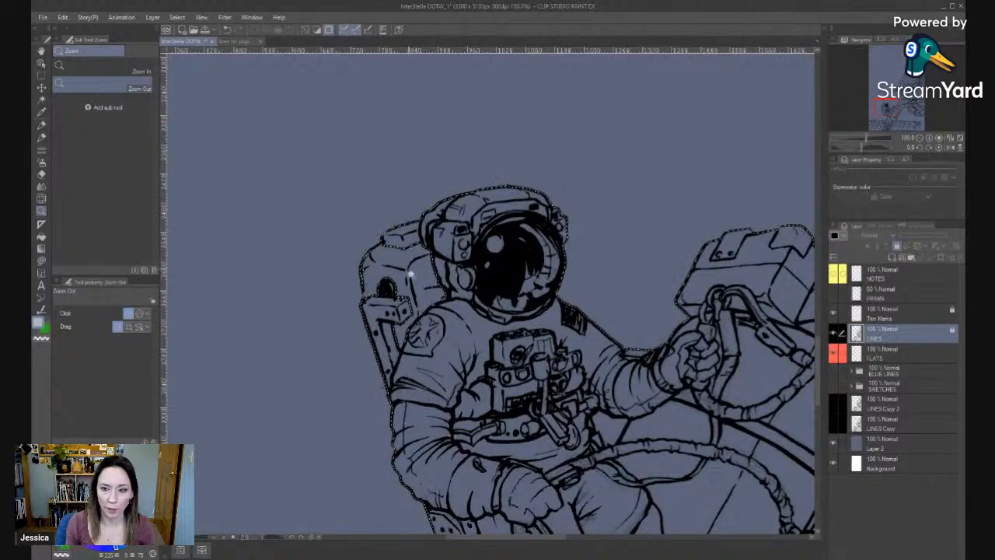
left_click(902, 357)
key("x")
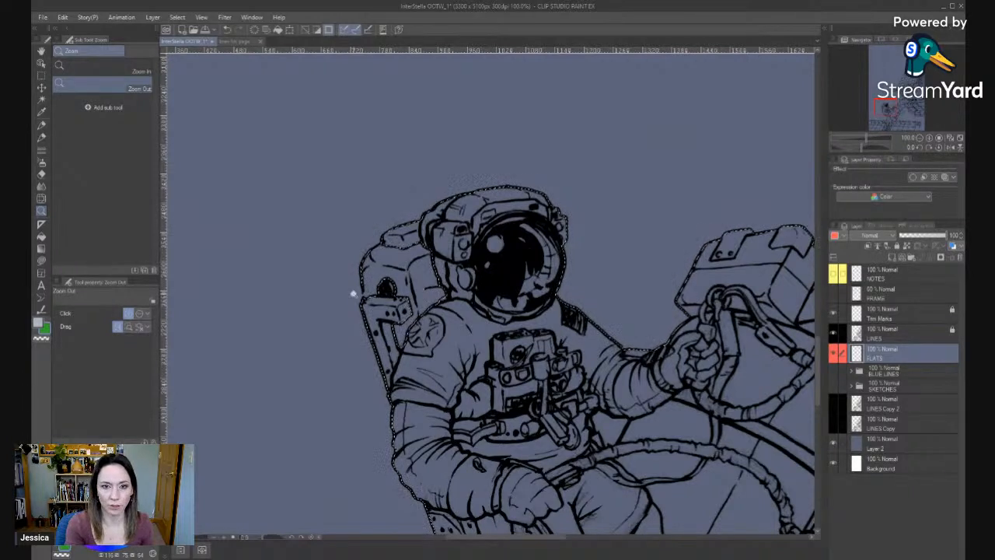
key("g")
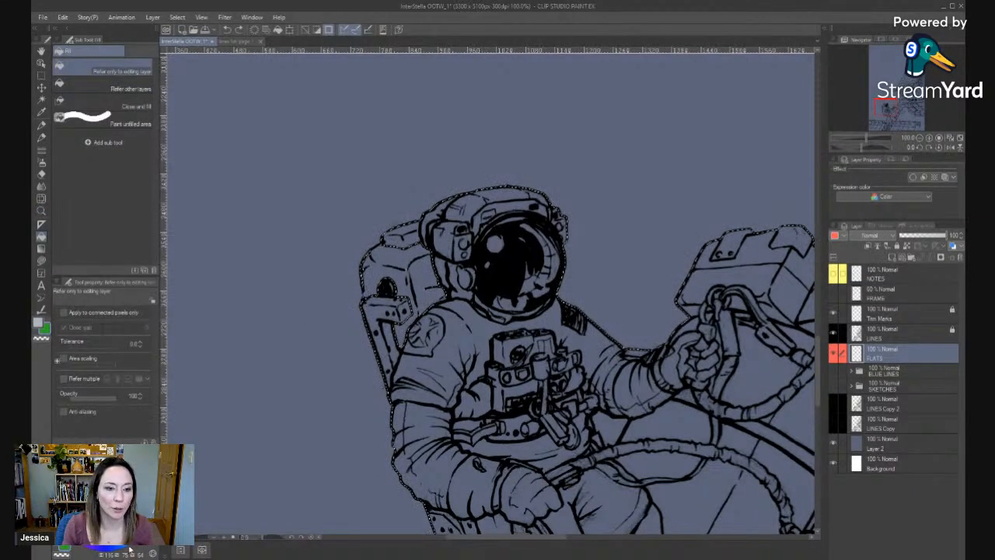
key("x")
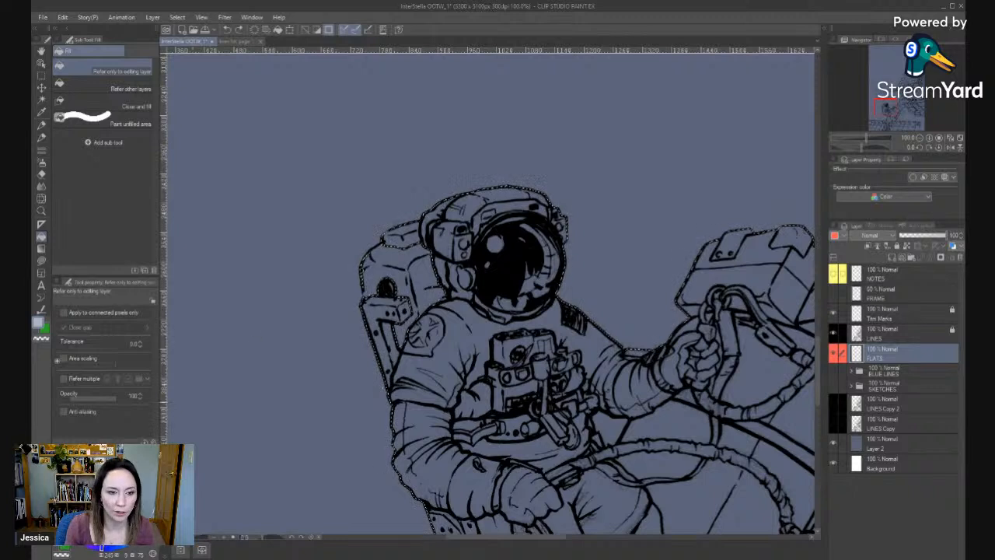
left_click(345, 322)
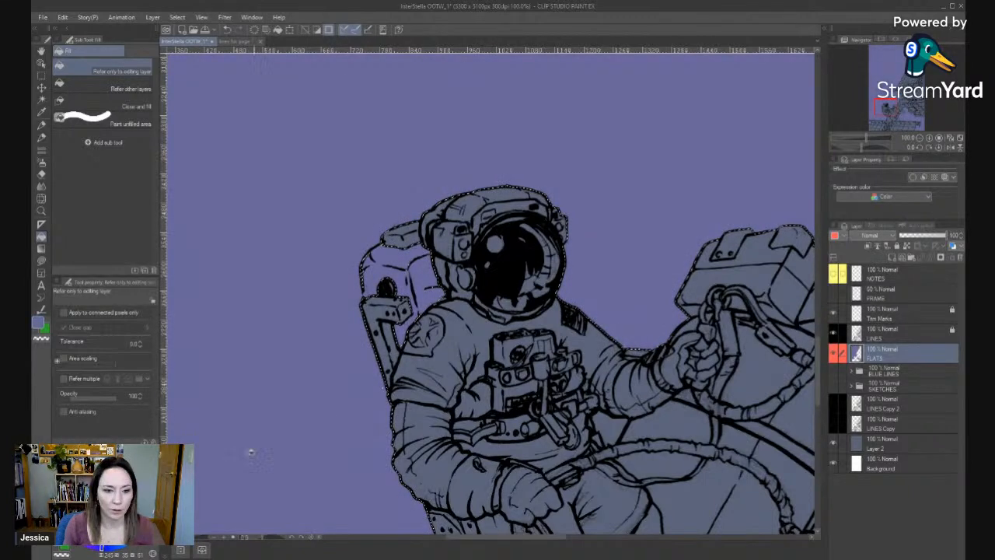
key("ctrl+z")
left_click(116, 506)
left_click(317, 319)
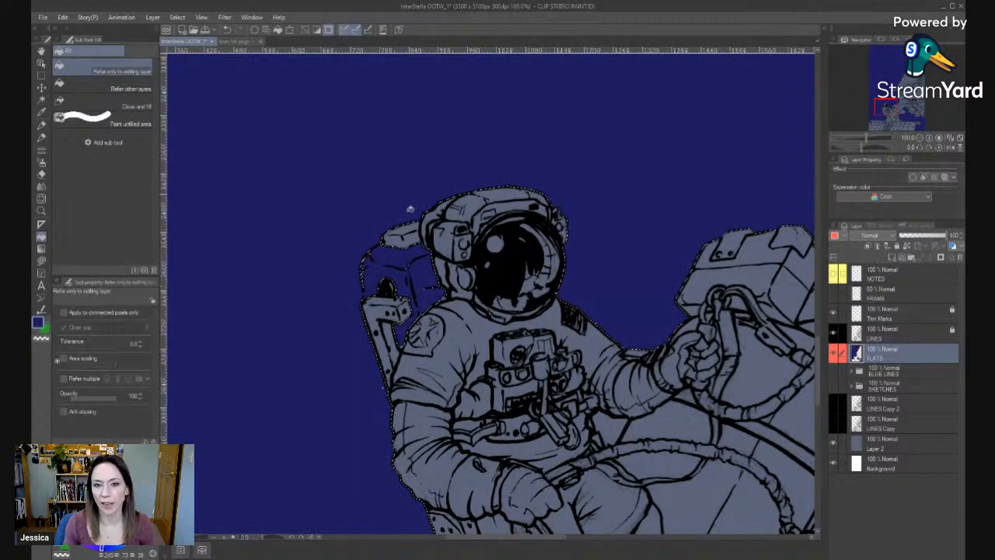
Pick a lighter violet-blue as the drawing colour, and undo the navy fill on FLATS and clear its selection.
left_click(117, 495)
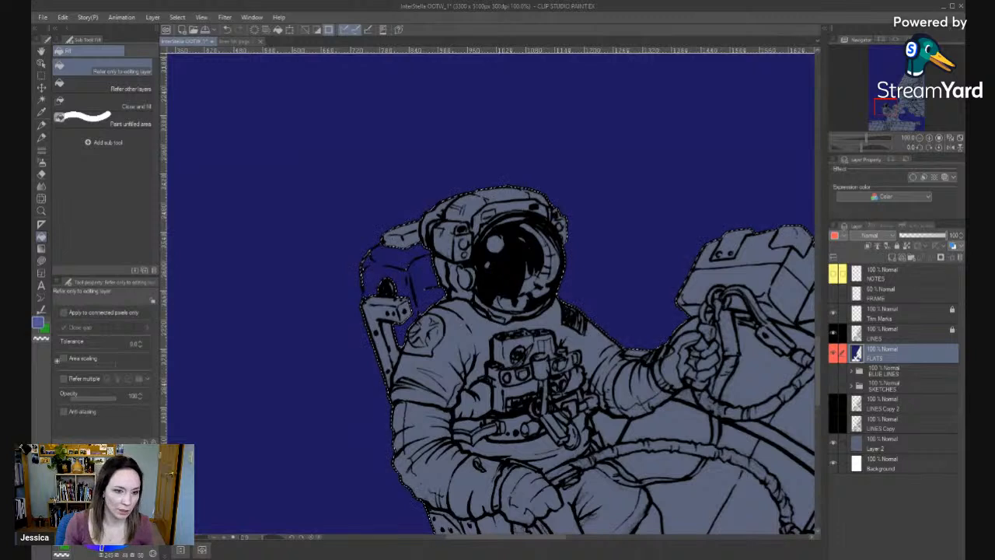
key("ctrl+z")
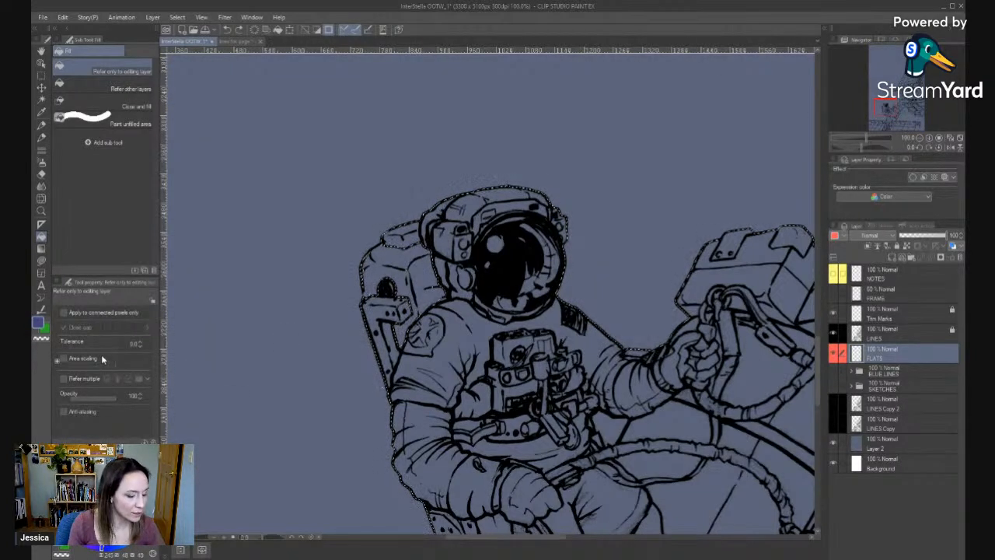
key("b")
key("g")
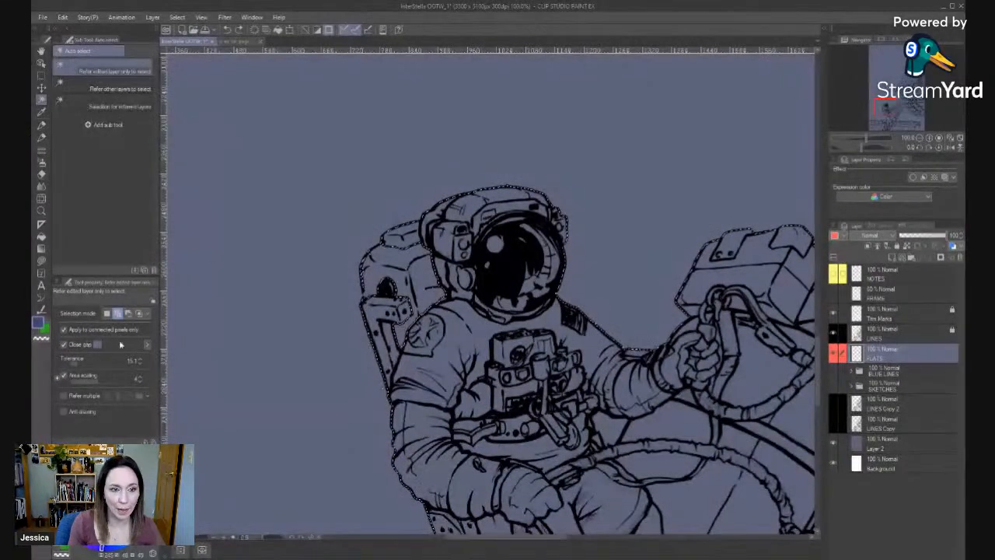
key("ctrl+d")
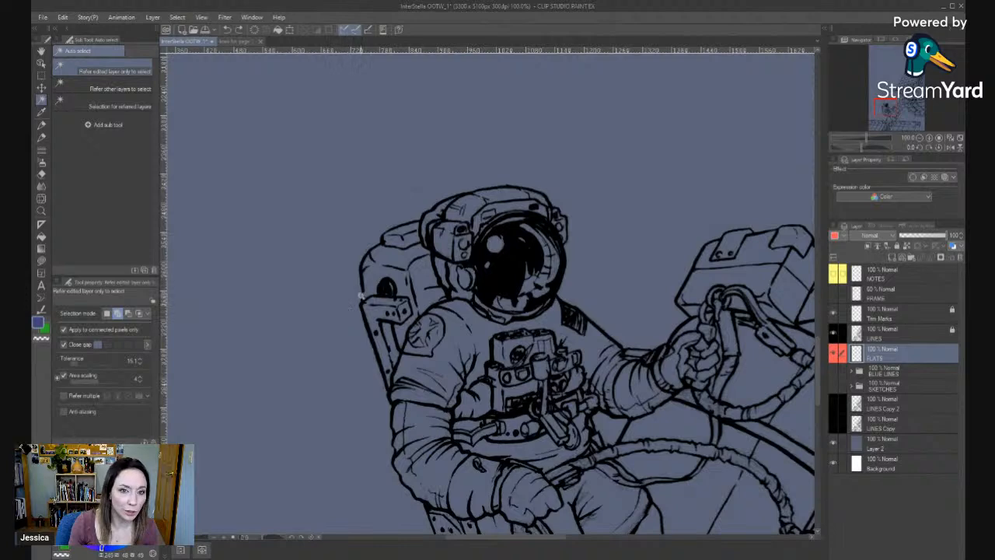
Check the gap in the backpack outline and select the open background with Auto select on the LINES layer.
key("/")
left_click(363, 295)
double_click(367, 296)
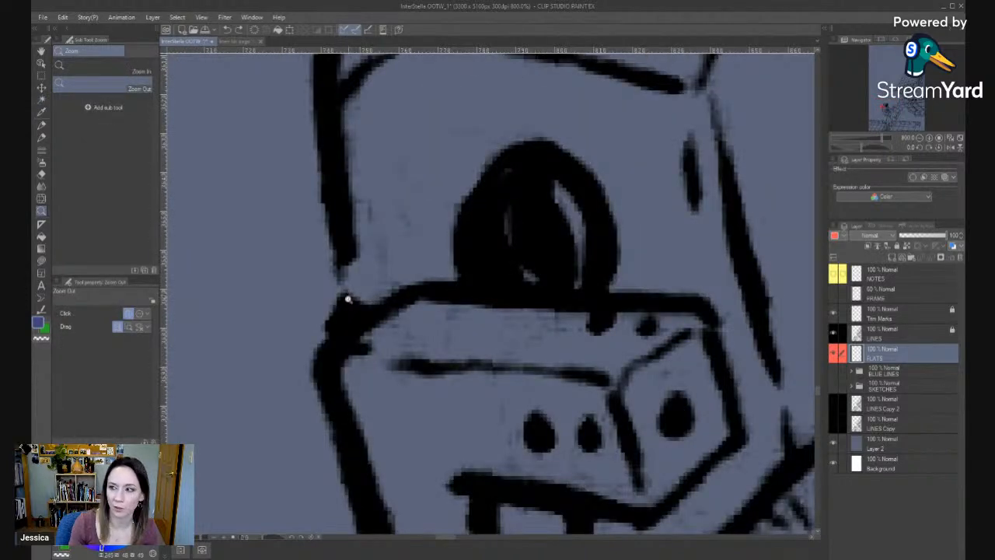
double_click(352, 302)
left_click(352, 303)
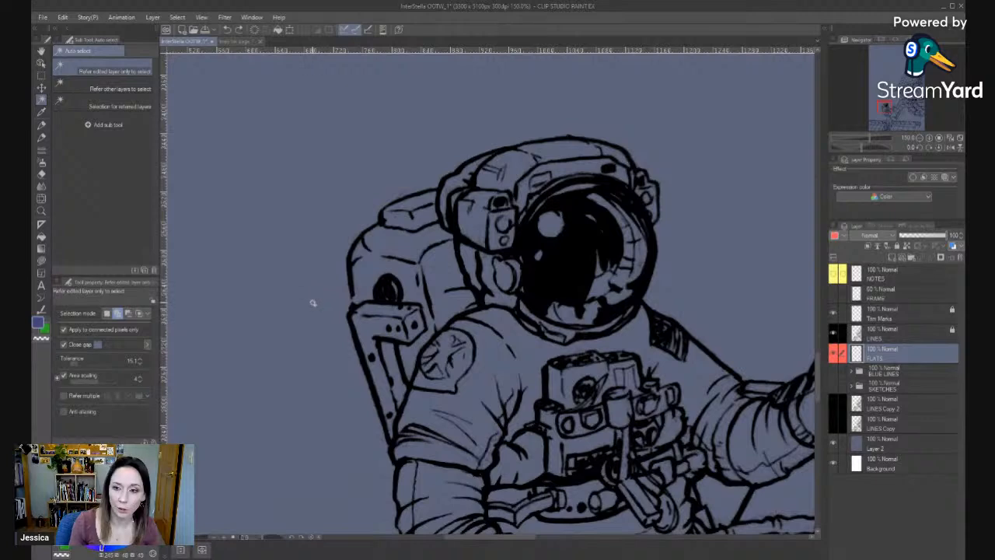
left_click(878, 331)
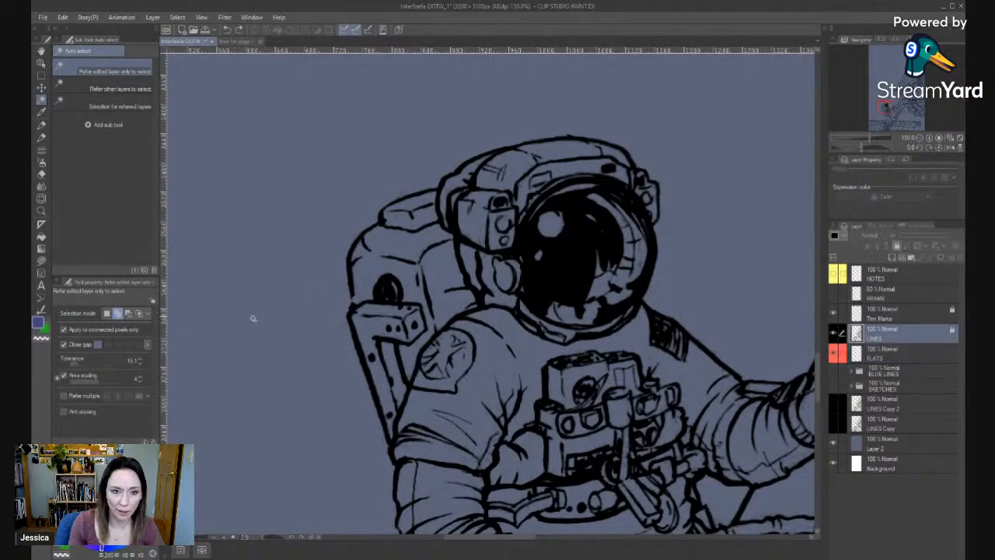
left_click(272, 314)
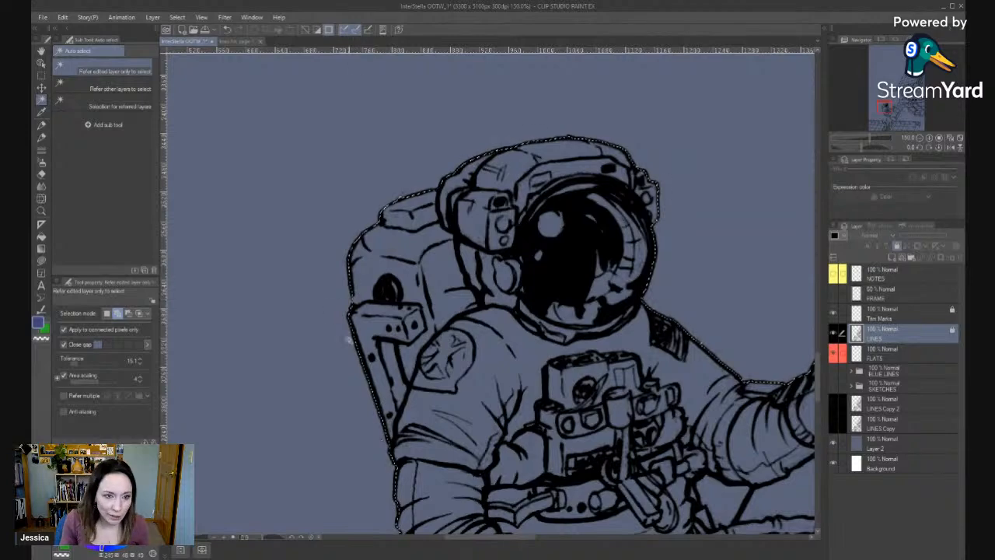
Examine the selection edge along the solar panel rail out to the page edge, and deselect it.
scroll(475, 451, "down", 10)
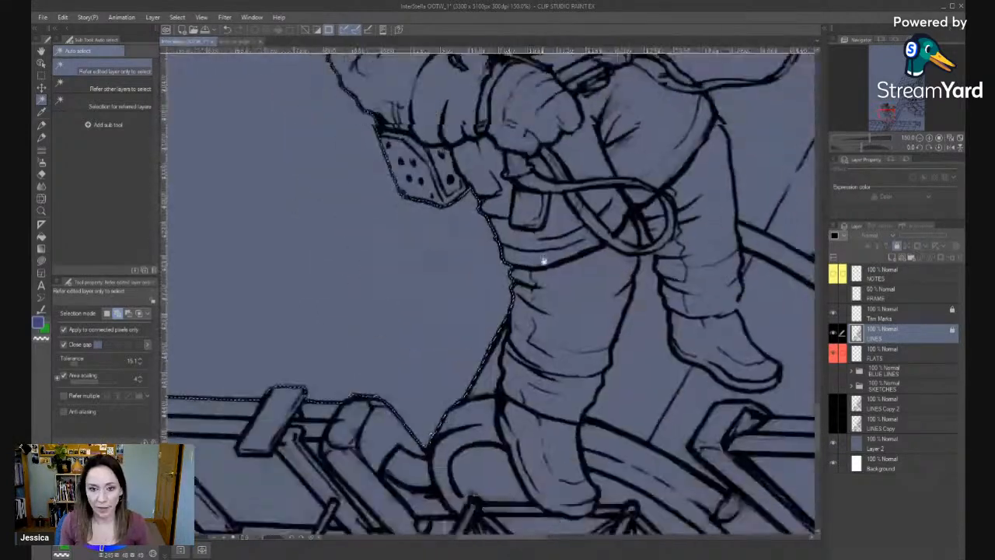
scroll(513, 383, "left", 8)
scroll(513, 384, "down", 3)
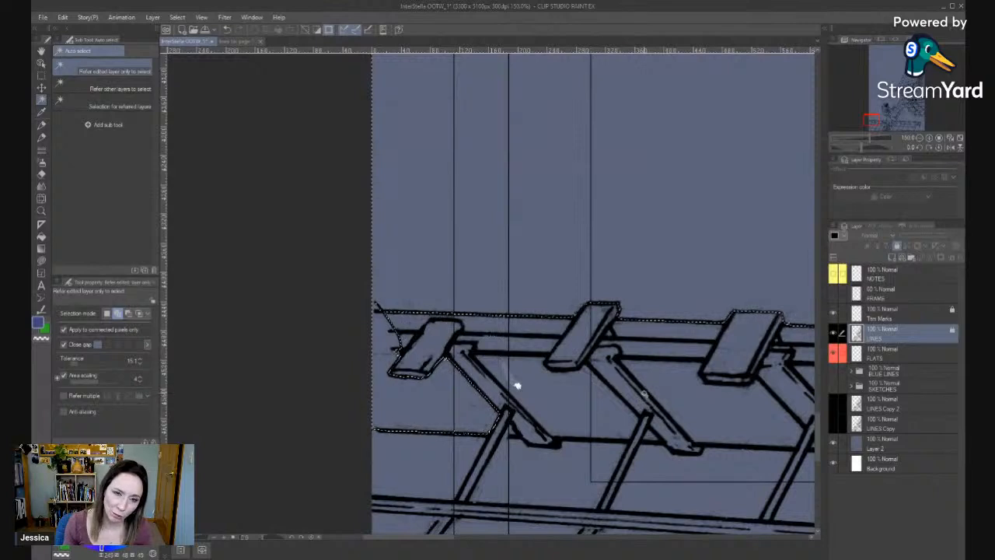
left_click_drag(517, 385, 535, 374)
key("m")
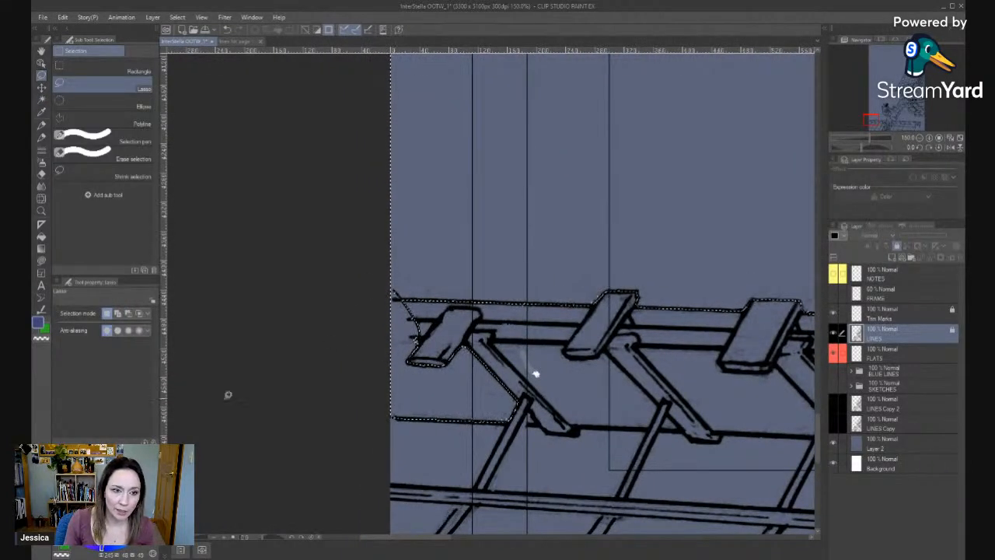
key("ctrl+d")
key("w")
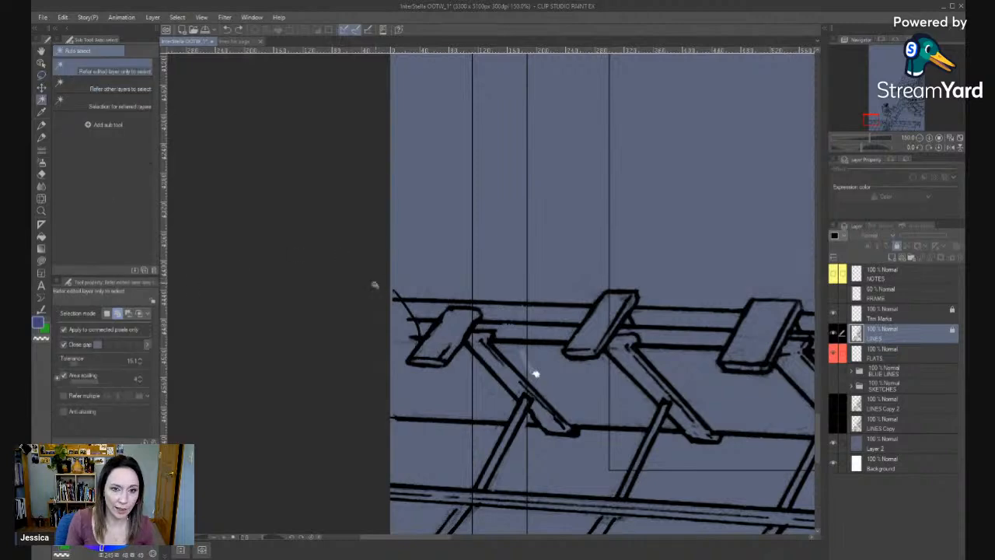
Raise Close gap to its second level and reselect the open background above the solar panel rail with Auto select.
left_click(443, 266)
mouse_move(605, 253)
left_mouse_down()
mouse_move(438, 296)
mouse_move(215, 434)
left_mouse_up()
left_click_drag(534, 266, 572, 528)
left_click_drag(644, 306, 522, 332)
left_click(664, 300, "alt")
left_click(658, 307, "alt")
left_click(658, 307, "alt")
left_click(654, 307, "alt")
left_click_drag(617, 430, 330, 435)
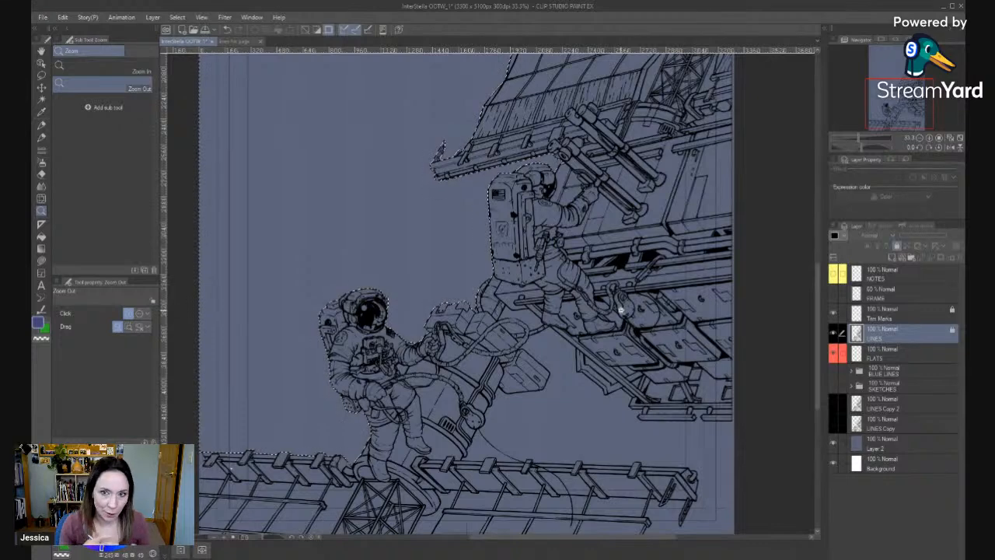
Try adding the empty area between the station and the lower solar panel to the background selection.
scroll(537, 350, "down", 2)
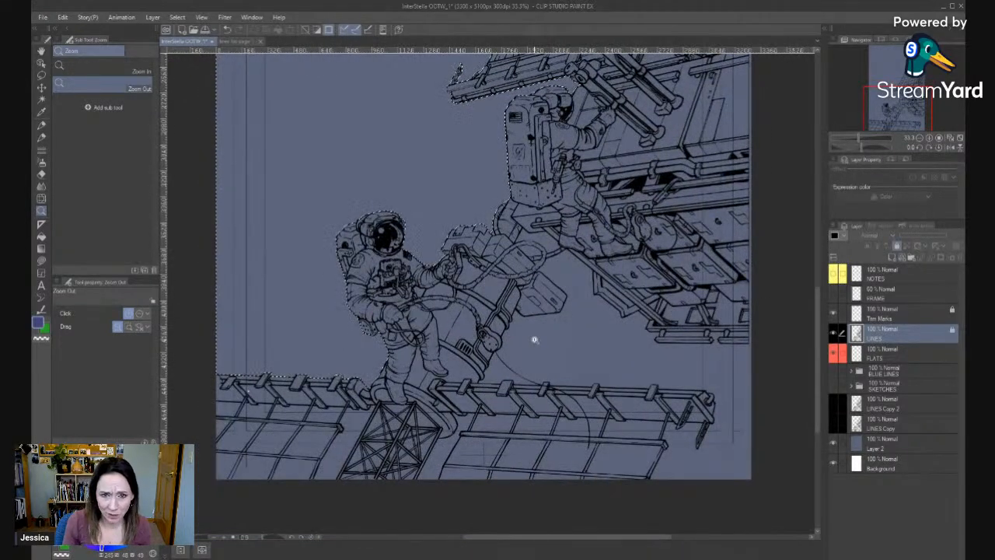
scroll(420, 292, "up", 2)
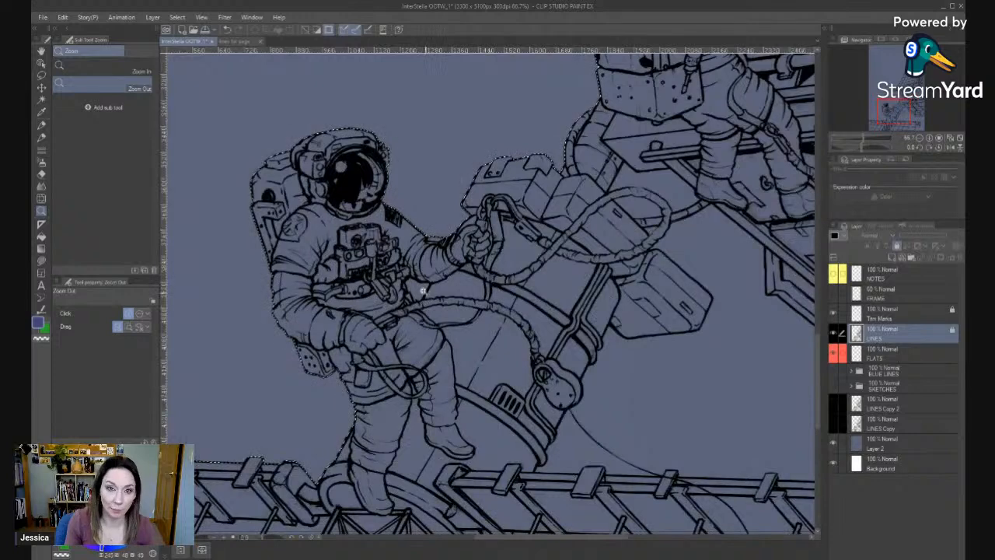
key("w")
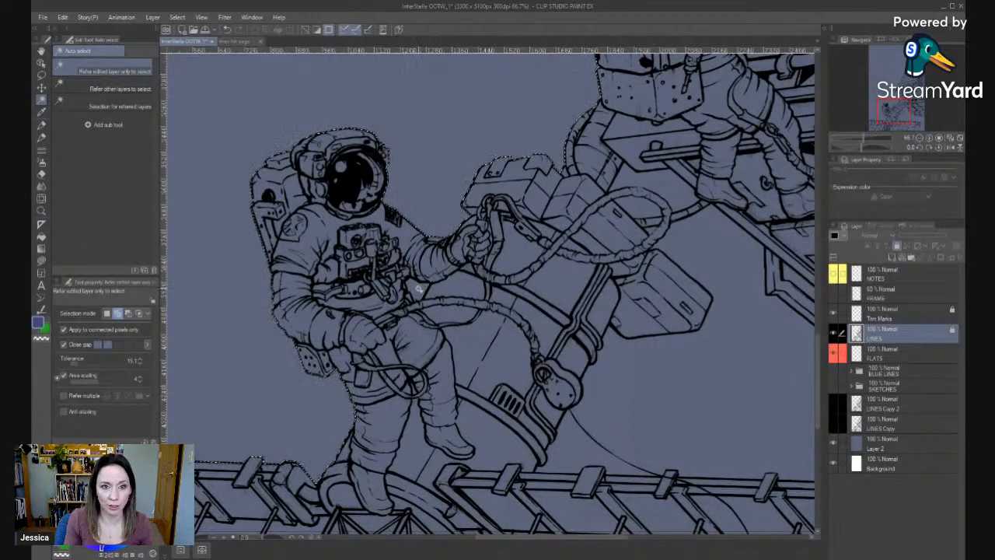
left_click_drag(614, 394, 513, 288)
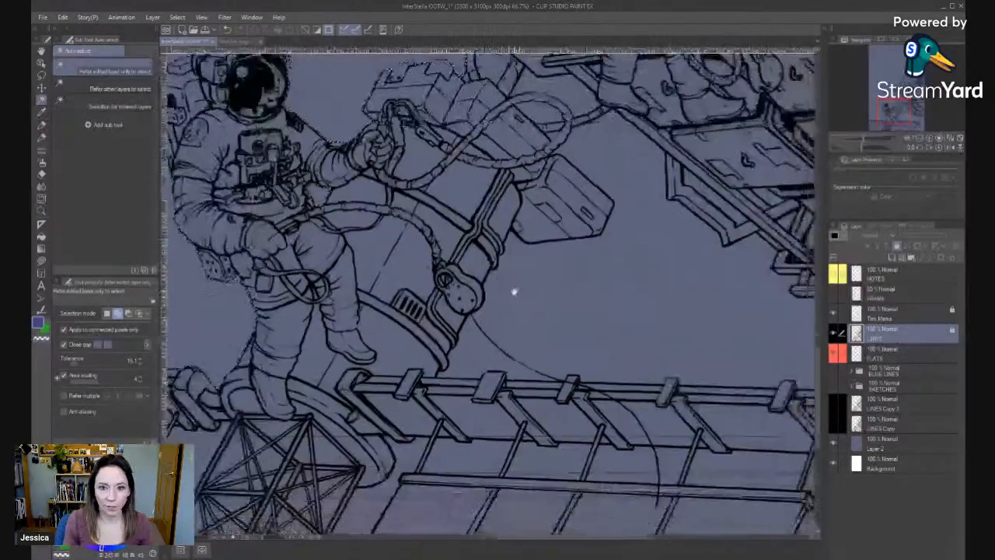
left_click(583, 306)
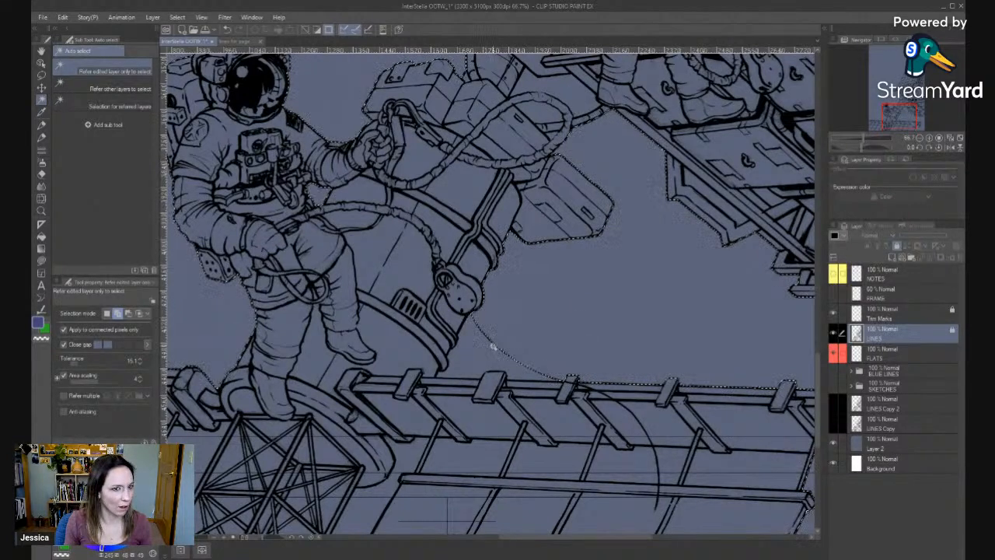
Add the empty area below the station, on both sides of the thin cable, to the selection and review the whole scene.
left_click_drag(499, 310, 622, 466)
key("b")
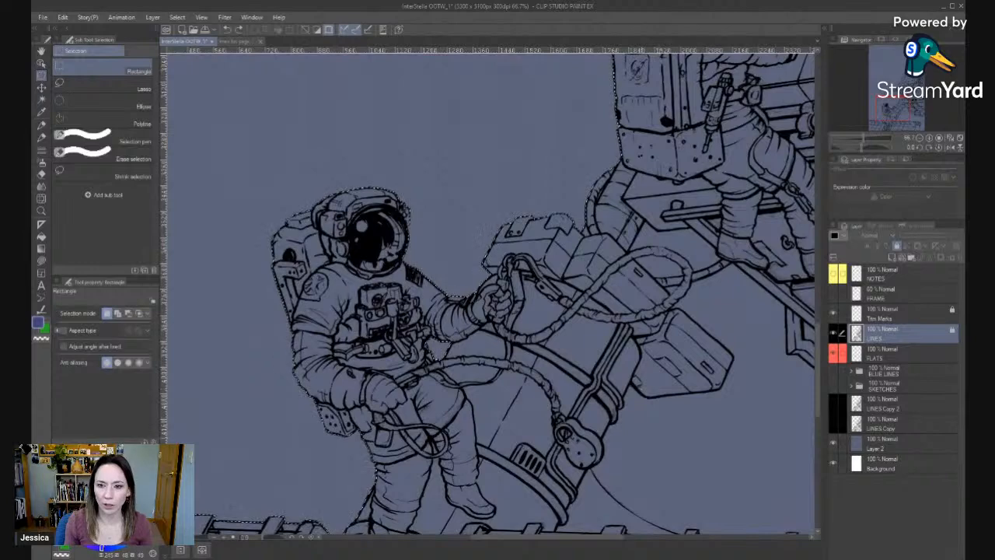
key("w")
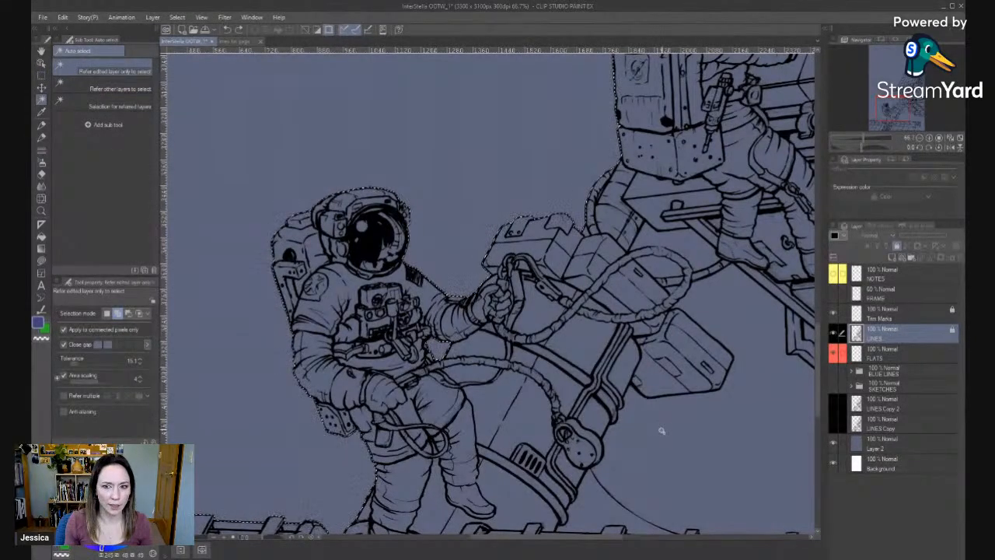
left_click(656, 427)
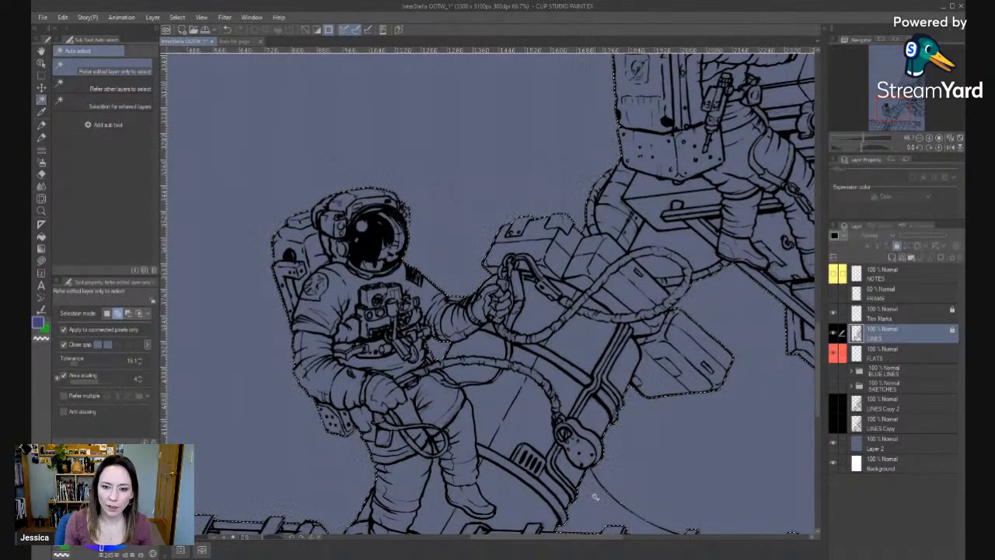
key("alt+space")
left_click(683, 355)
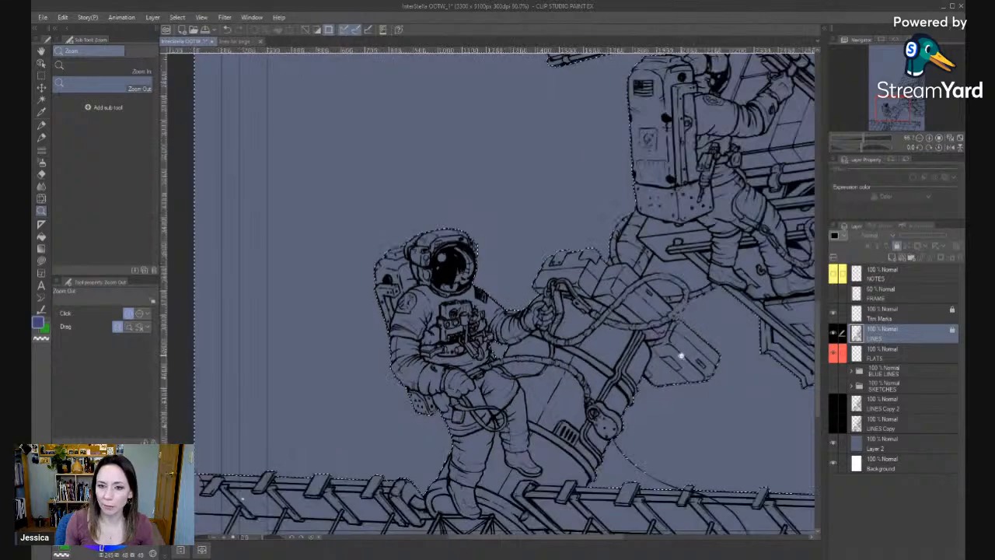
left_click(681, 355)
left_click_drag(732, 294, 567, 271)
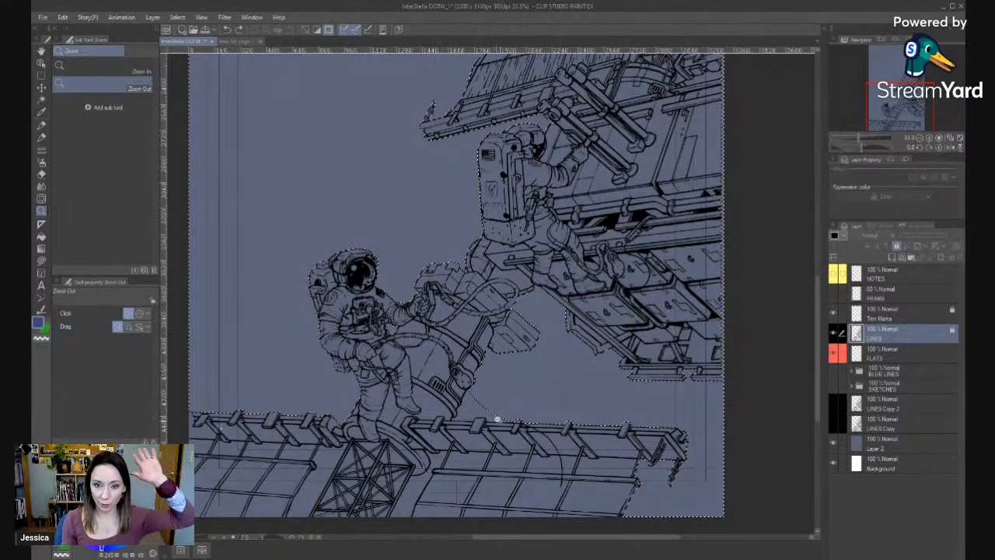
Add the openings between the lower solar panel's struts to the background selection using Auto select in Add to selection mode.
key("w")
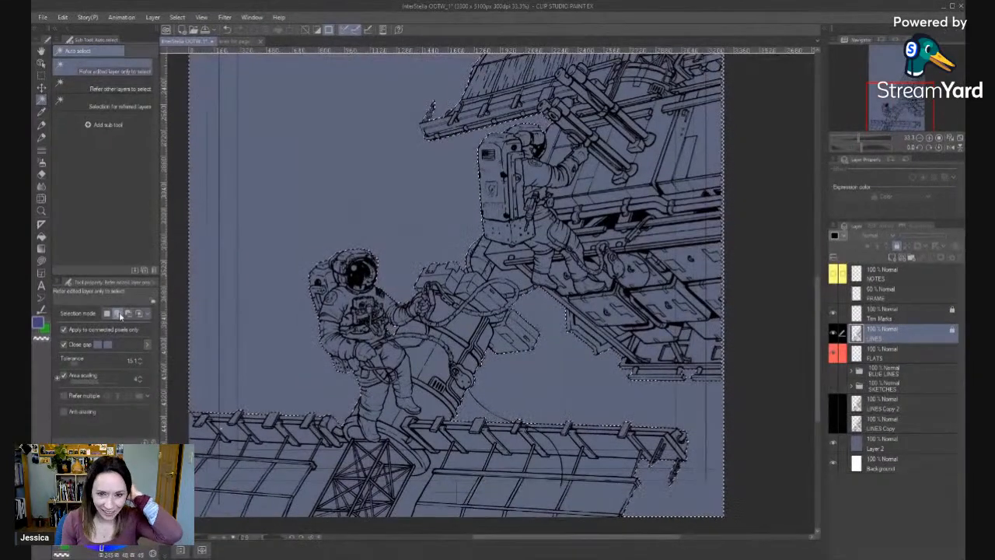
left_click(117, 315)
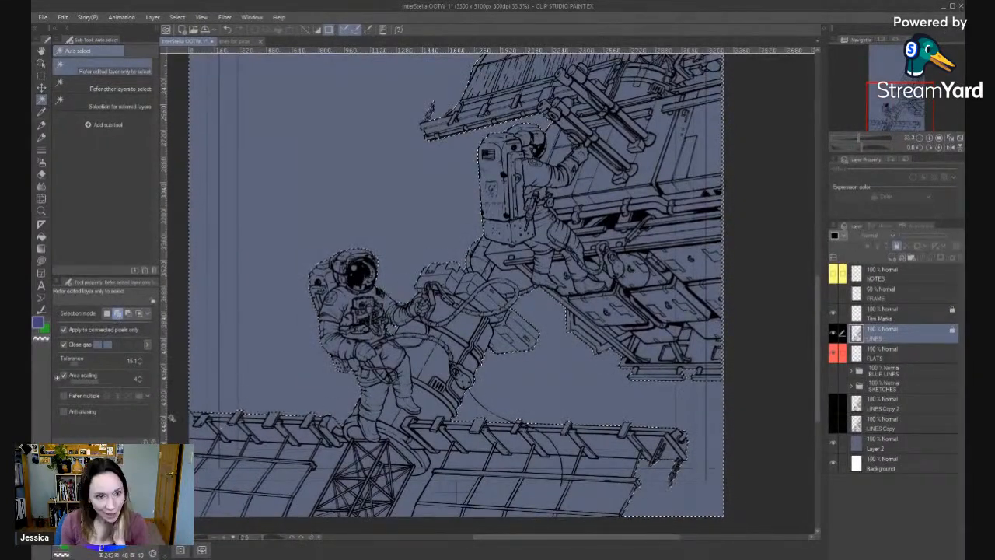
key("/")
left_click(320, 467)
left_click(320, 467)
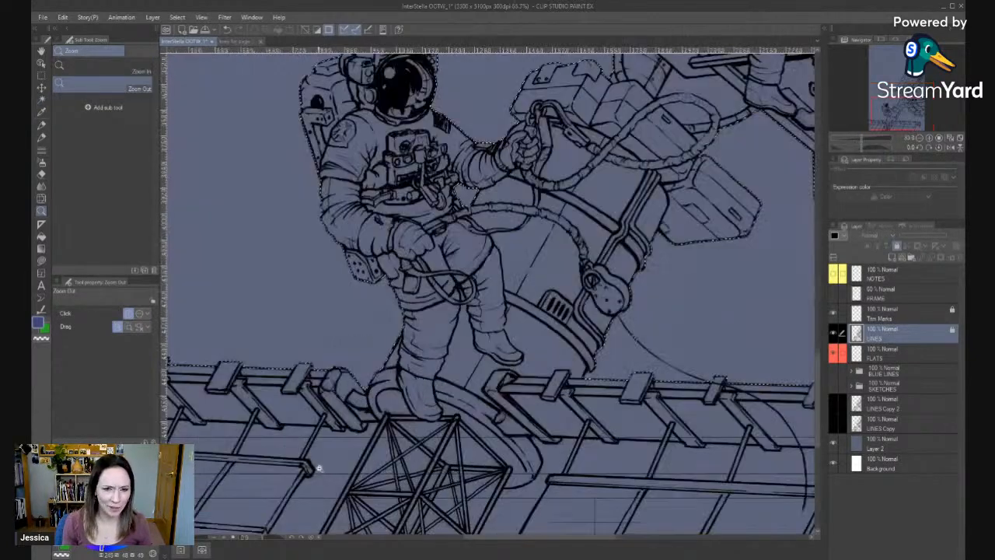
left_click_drag(319, 468, 622, 342)
key("w")
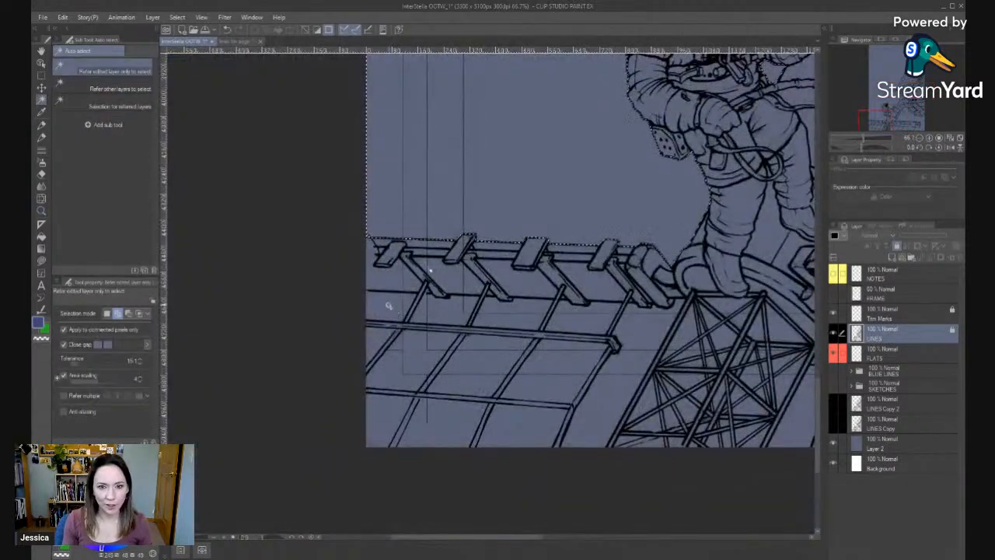
left_click(388, 305)
left_click(527, 314)
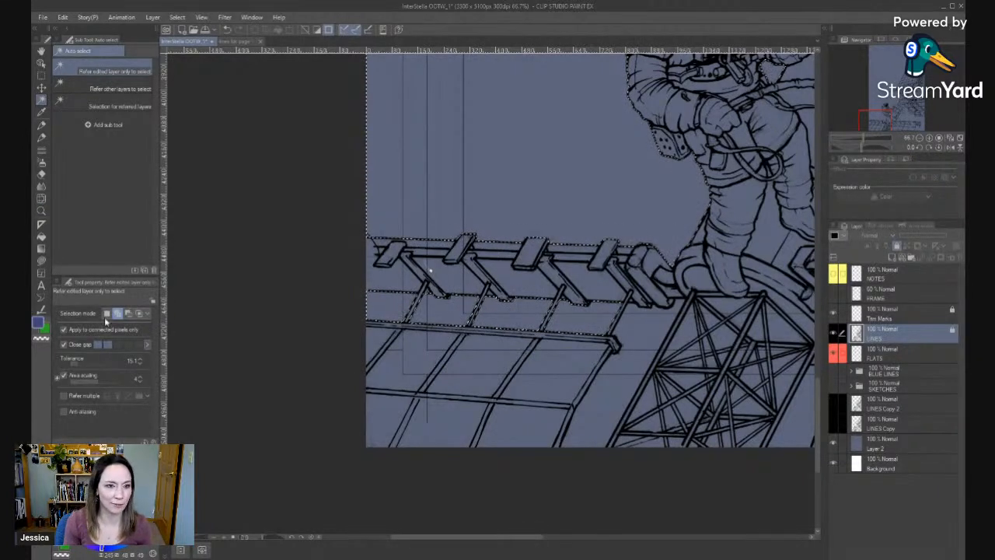
Try New selection mode on the gap between the solar panel and the lattice truss, and undo the replaced selection.
left_click(107, 313)
left_click(641, 319)
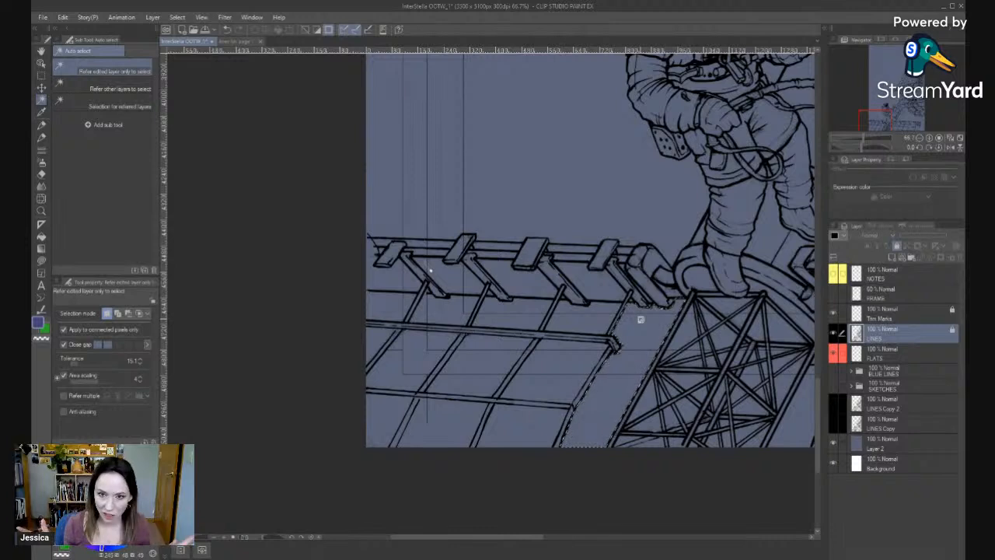
left_click(640, 319)
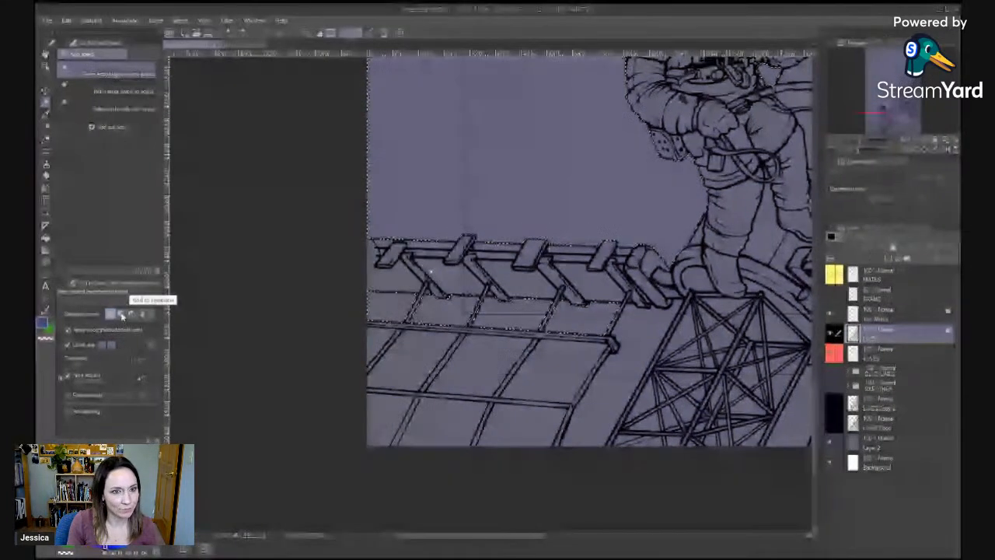
Return to Add to selection mode and add the gap beside the lattice truss and the openings between its bars.
left_click(121, 314)
left_click(639, 344)
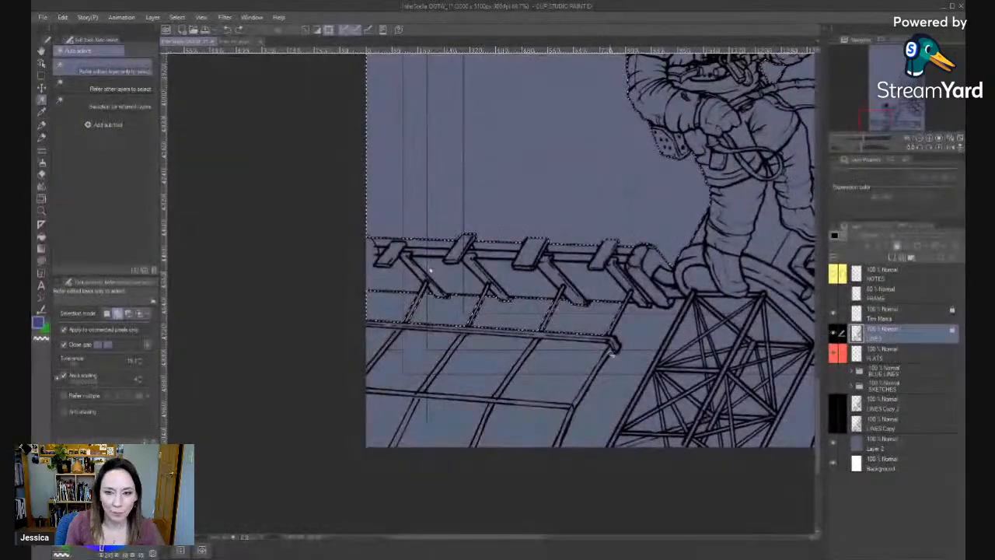
left_click_drag(692, 326, 489, 296)
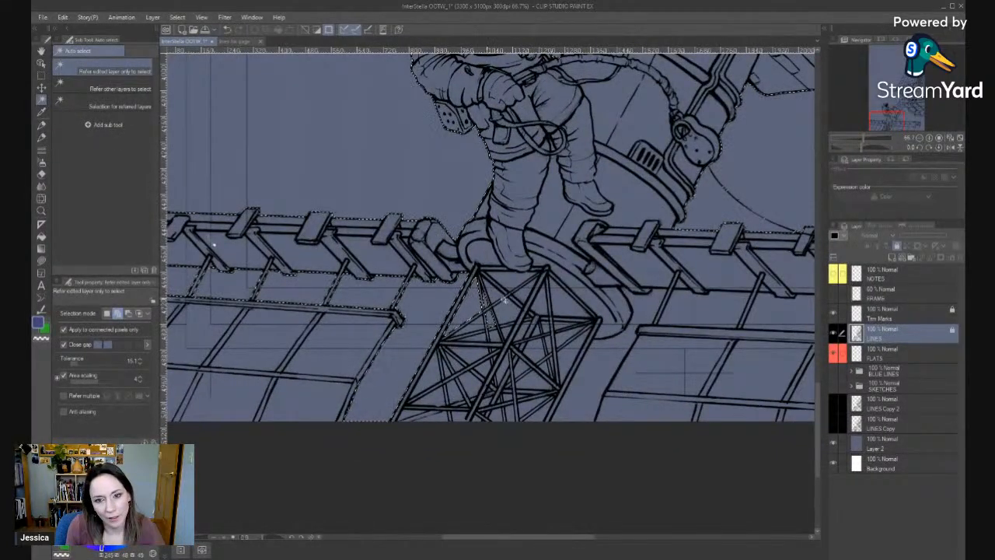
key("ctrl+space")
left_click(507, 315)
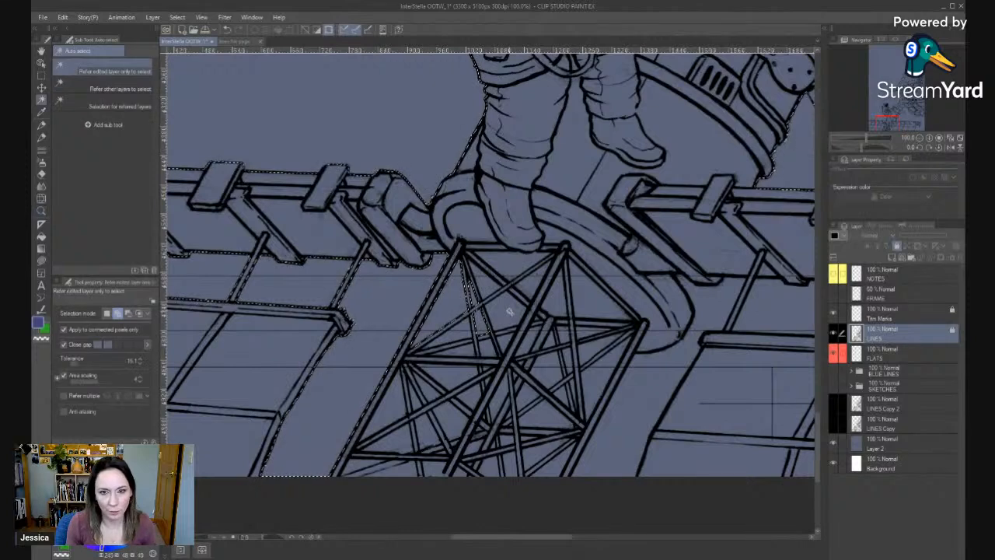
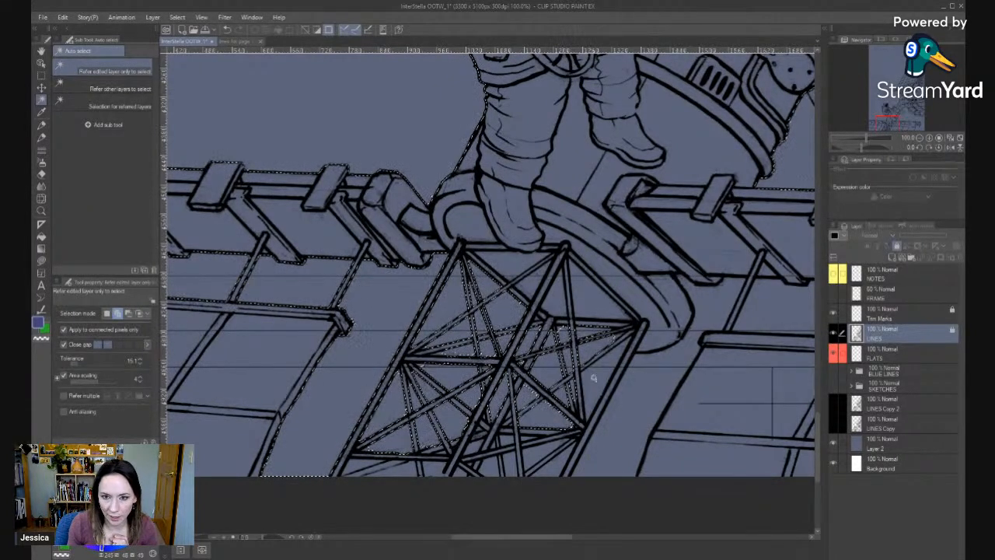
Use the Lasso to add the missed edges of the triangular opening beside the lattice truss's outer right bar.
key("slash")
left_click_drag(628, 344, 663, 343)
mouse_move(613, 376)
left_mouse_down()
mouse_move(586, 365)
mouse_move(583, 381)
mouse_move(535, 393)
left_mouse_up()
key("m")
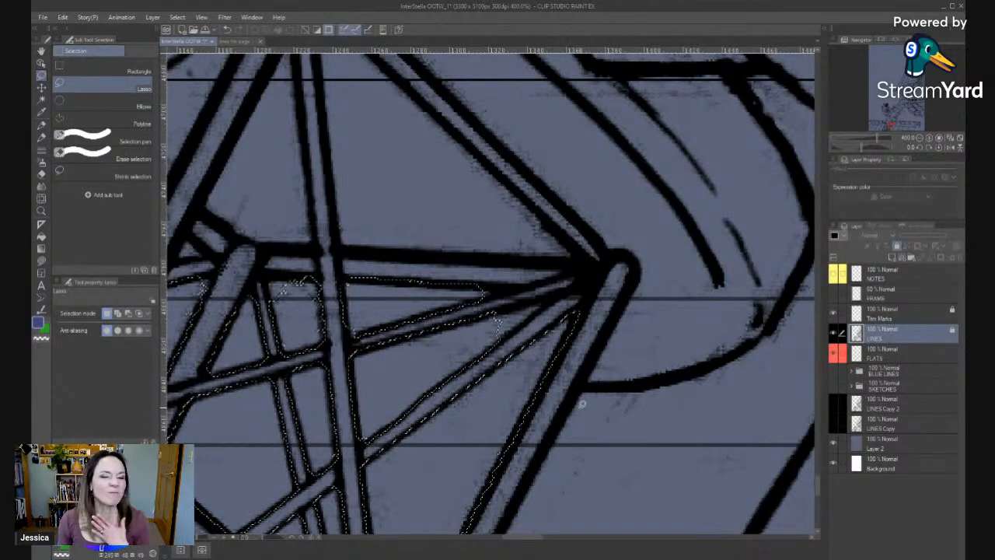
mouse_move(489, 486)
left_mouse_down()
mouse_move(518, 366)
mouse_move(597, 242)
left_mouse_up()
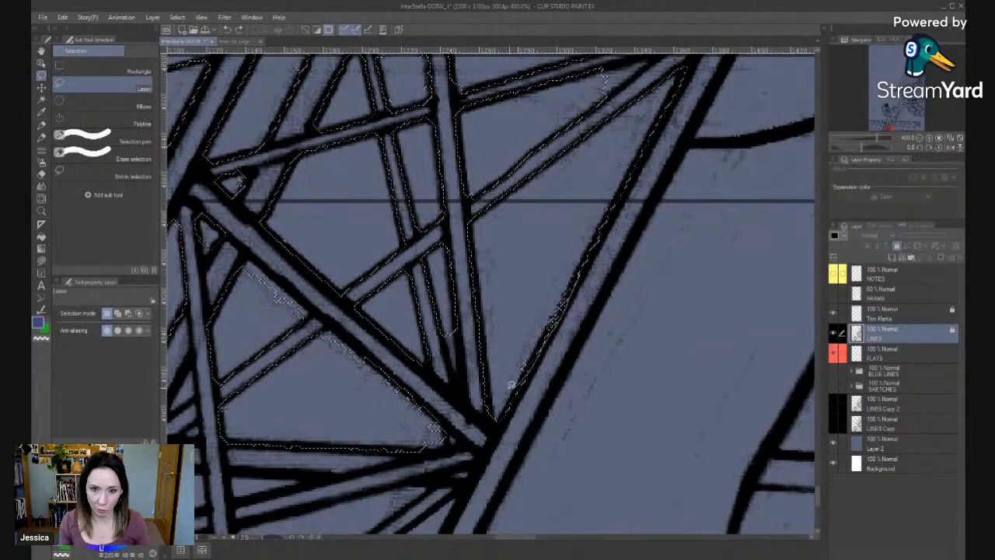
scroll(538, 275, "up", 3)
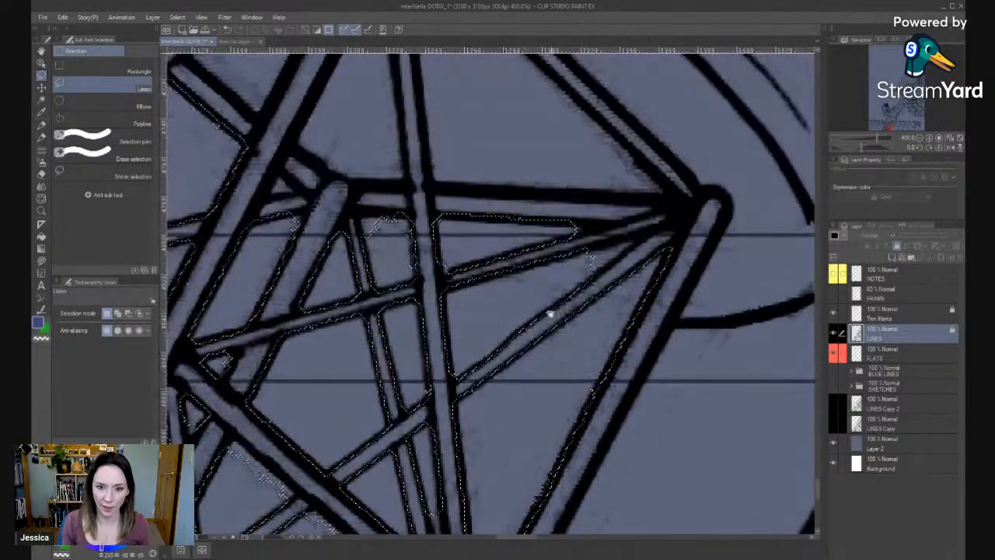
Lasso the missed upper corners of the openings below the truss's short horizontal bar into the selection.
mouse_move(592, 276)
left_mouse_down()
mouse_move(646, 229)
mouse_move(576, 252)
mouse_move(470, 327)
mouse_move(486, 284)
mouse_move(489, 352)
mouse_move(661, 302)
mouse_move(569, 309)
mouse_move(596, 302)
mouse_move(592, 294)
mouse_move(440, 311)
mouse_move(451, 286)
mouse_move(467, 296)
mouse_move(449, 349)
left_mouse_up()
scroll(480, 338, "up", 2)
left_click_drag(345, 389, 500, 378)
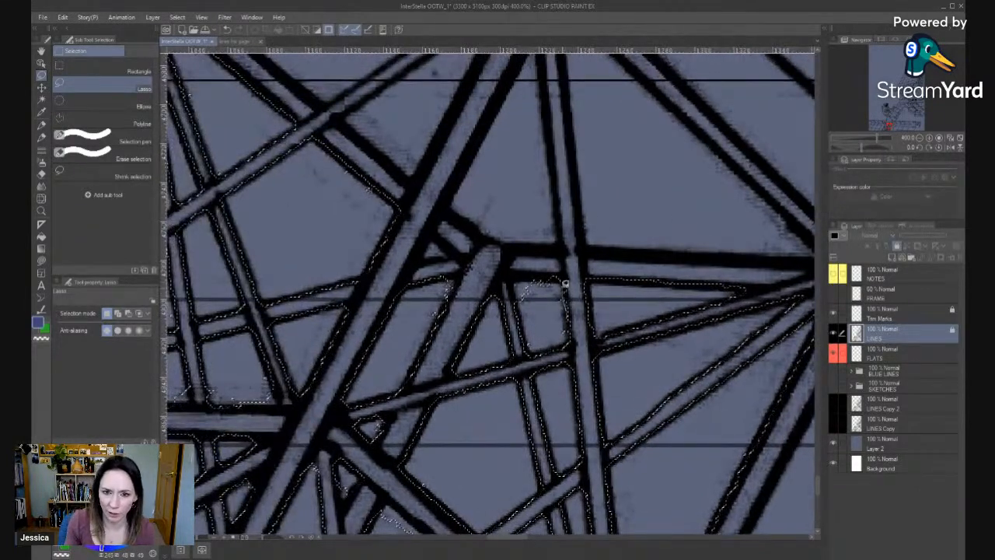
mouse_move(566, 283)
left_mouse_down()
mouse_move(540, 268)
mouse_move(513, 279)
mouse_move(517, 302)
mouse_move(567, 302)
mouse_move(584, 335)
mouse_move(564, 276)
mouse_move(569, 340)
mouse_move(531, 326)
left_mouse_up()
left_click_drag(505, 368, 605, 328)
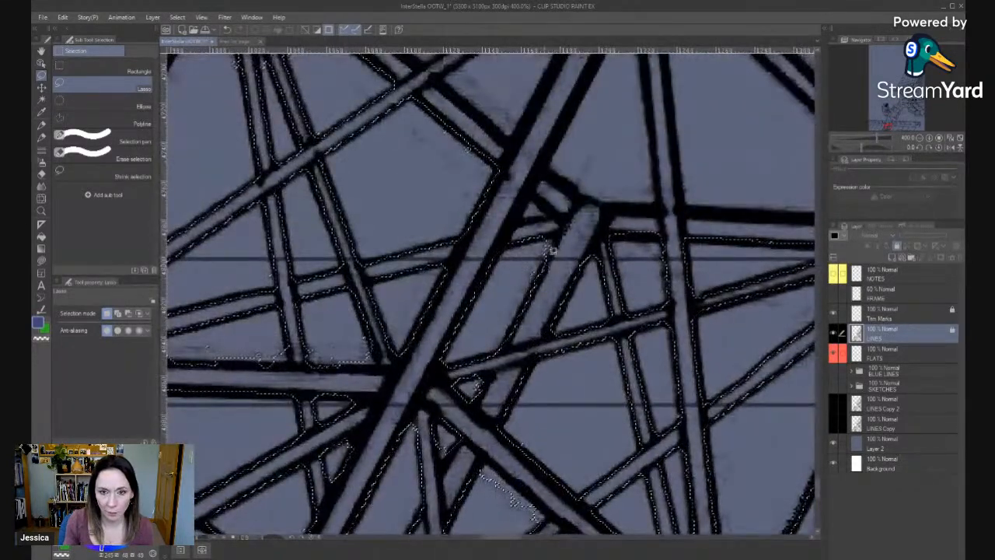
left_click_drag(517, 408, 540, 295)
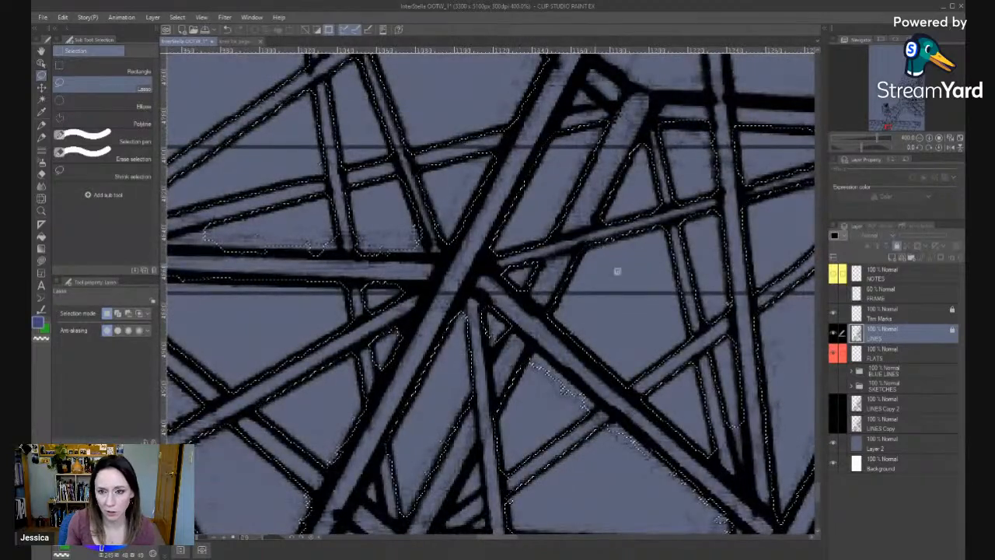
Lasso the missed lower tip of the narrow opening between the converging thin struts into the selection.
left_click_drag(672, 316, 580, 322)
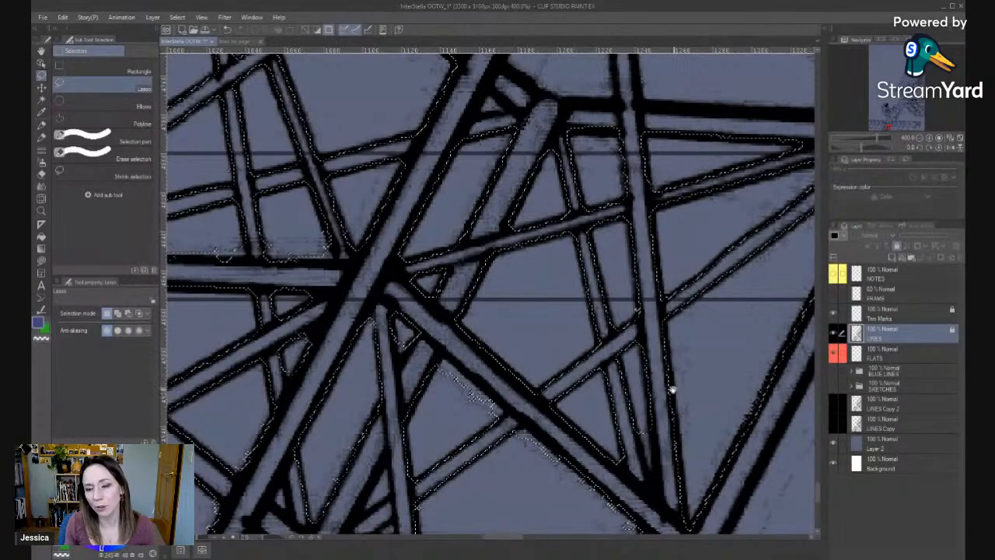
left_click_drag(671, 392, 647, 376)
left_click(647, 375, "ctrl")
left_click_drag(634, 306, 614, 236)
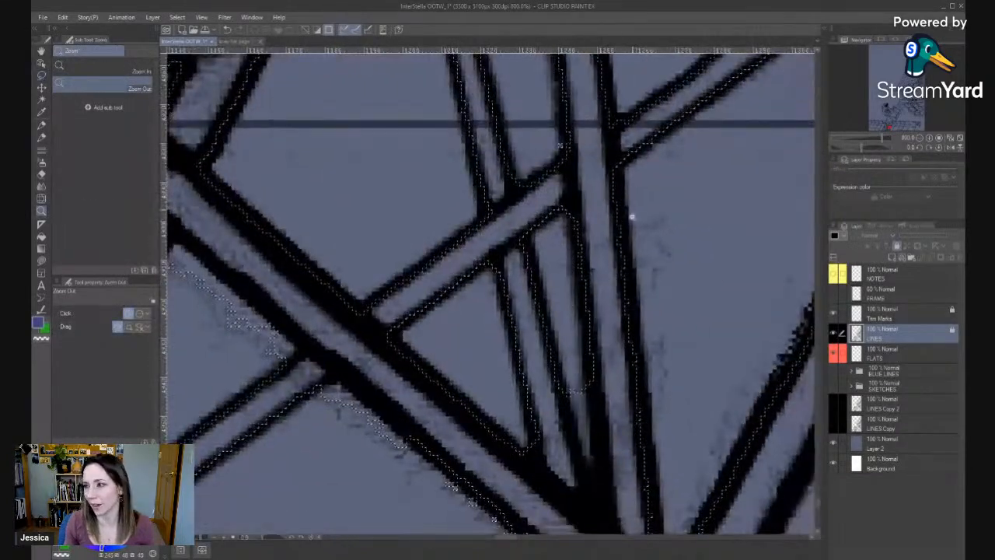
left_click(622, 301, "alt")
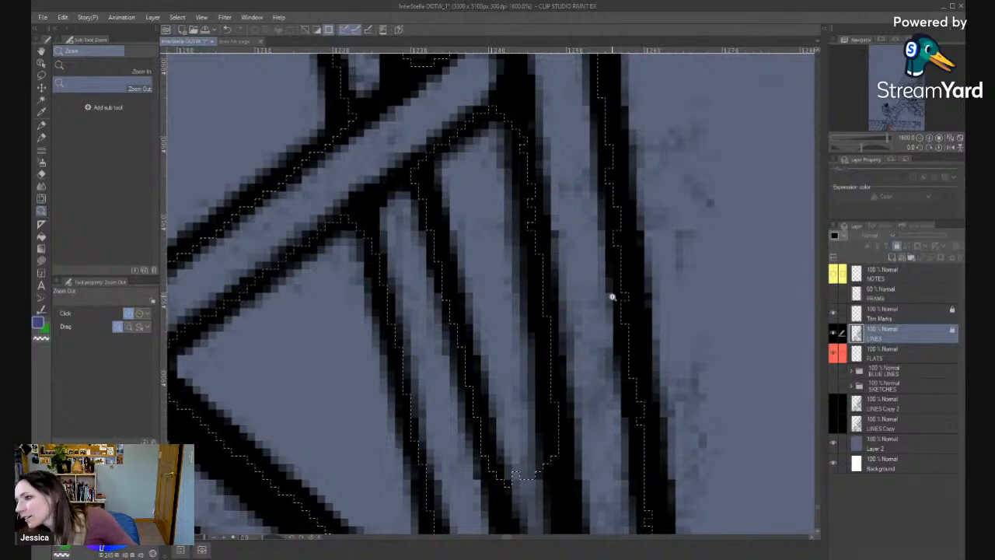
left_click(500, 377, "alt")
left_click(500, 378, "alt")
left_click(504, 315)
key("m")
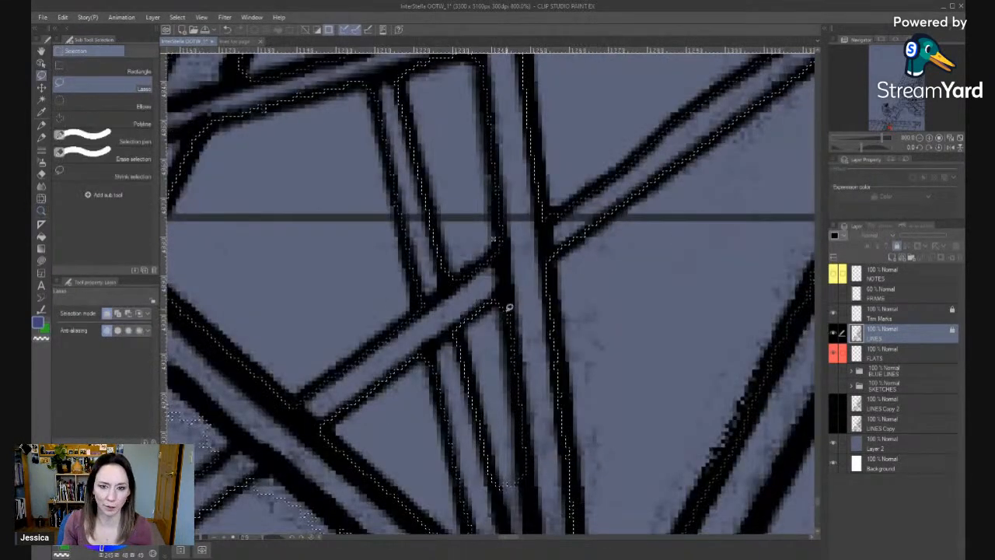
scroll(505, 350, "down", 5)
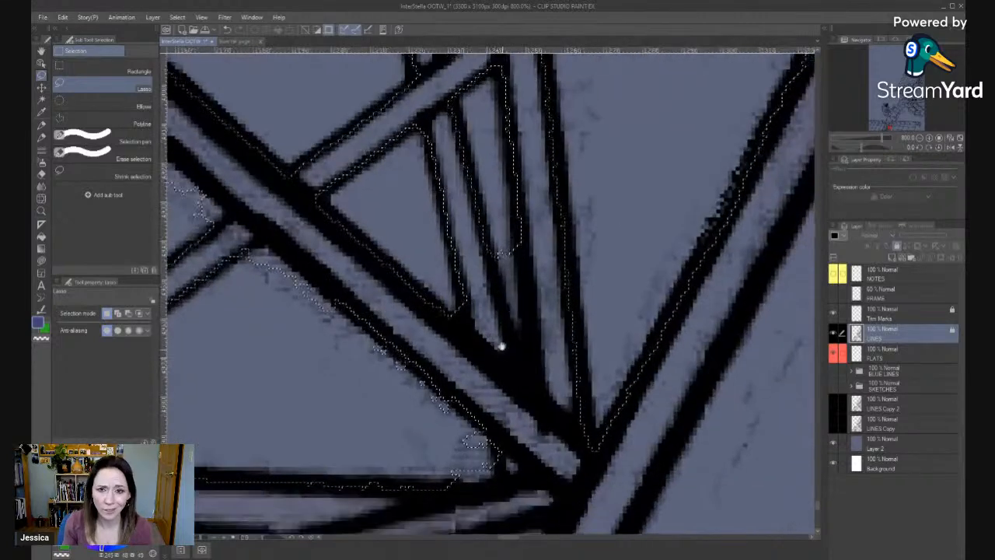
left_click_drag(534, 330, 504, 301)
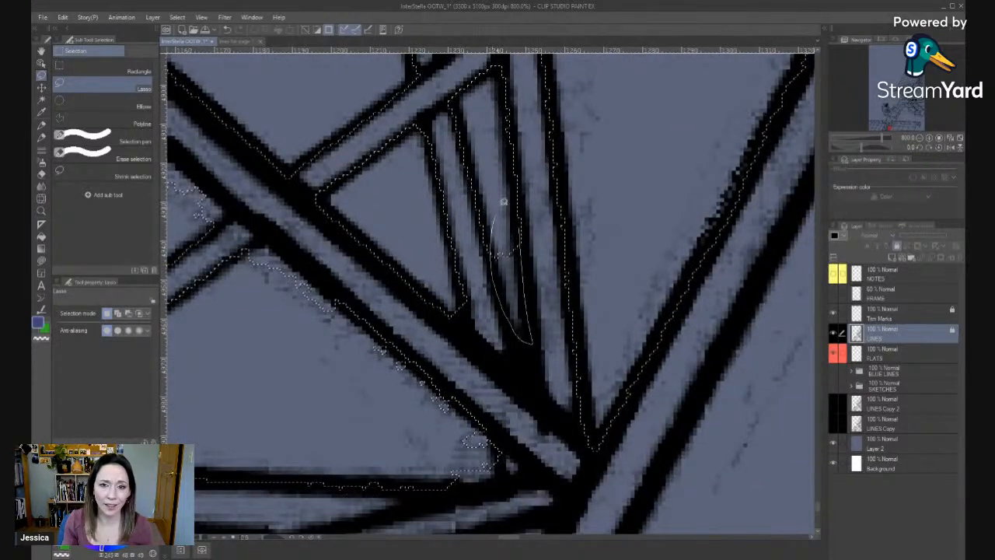
left_click_drag(504, 202, 514, 204)
Lasso the missed strip along the diagonal bar and the pointed right corner of the large triangular opening into the selection.
mouse_move(487, 480)
left_mouse_down()
mouse_move(537, 355)
mouse_move(584, 404)
left_mouse_up()
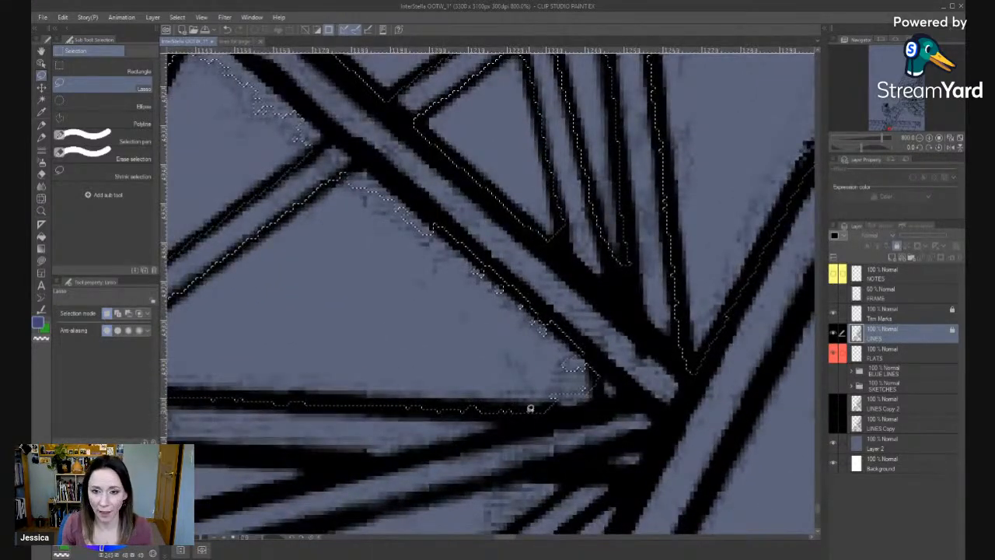
left_click_drag(599, 360, 553, 308)
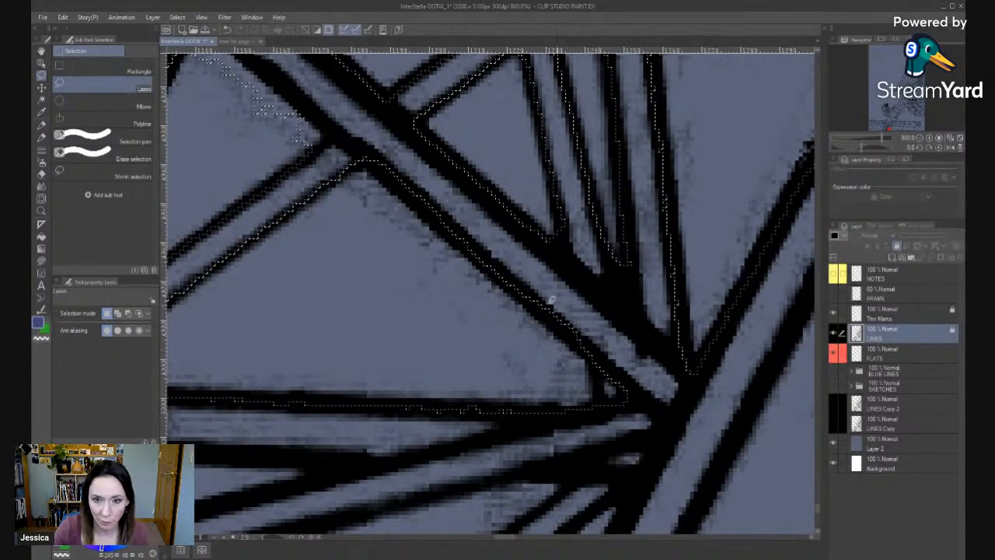
left_click_drag(552, 299, 598, 346)
Outline the missed strip along the diagonal bar in the neighbouring opening with Polyline to add it, and return to the Lasso.
left_click_drag(511, 394, 844, 383)
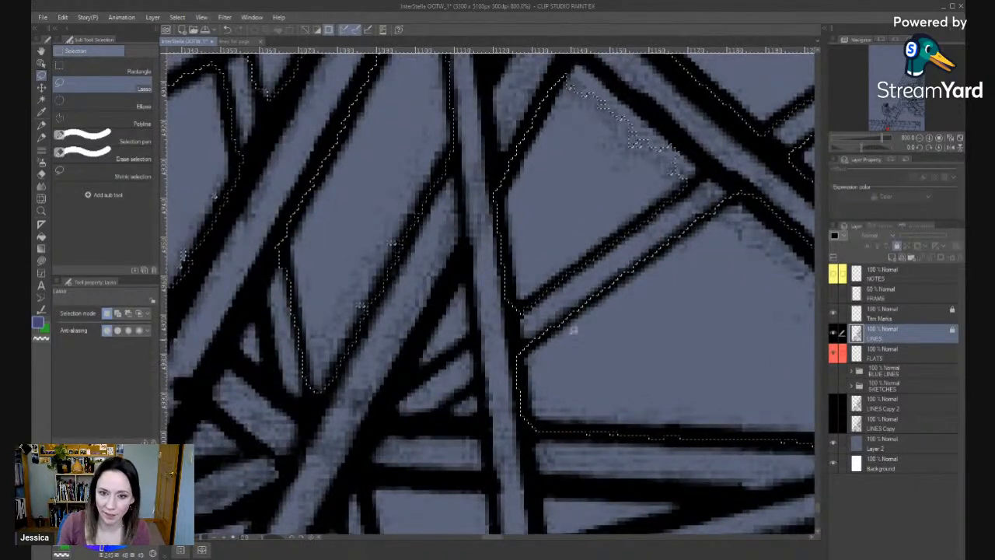
left_click_drag(573, 330, 564, 459)
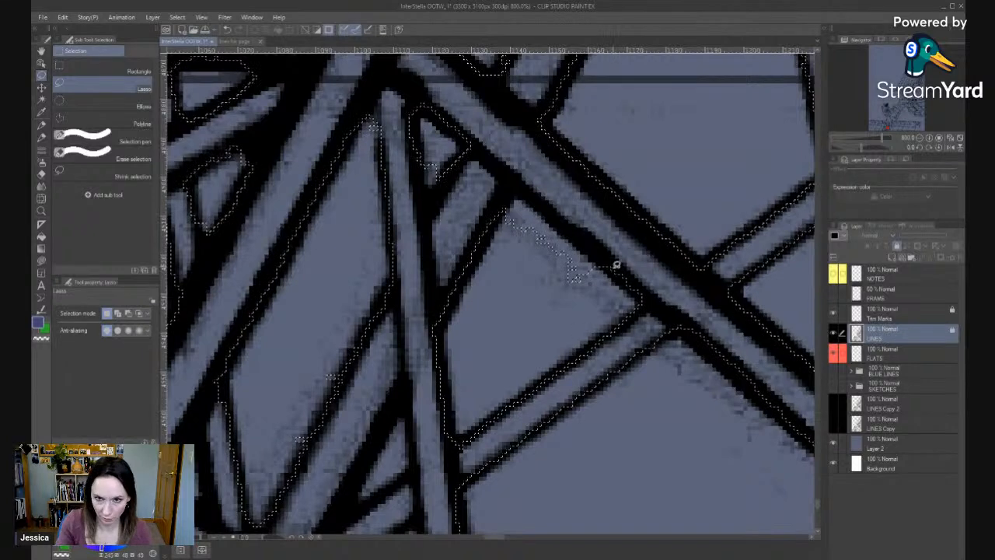
key("m")
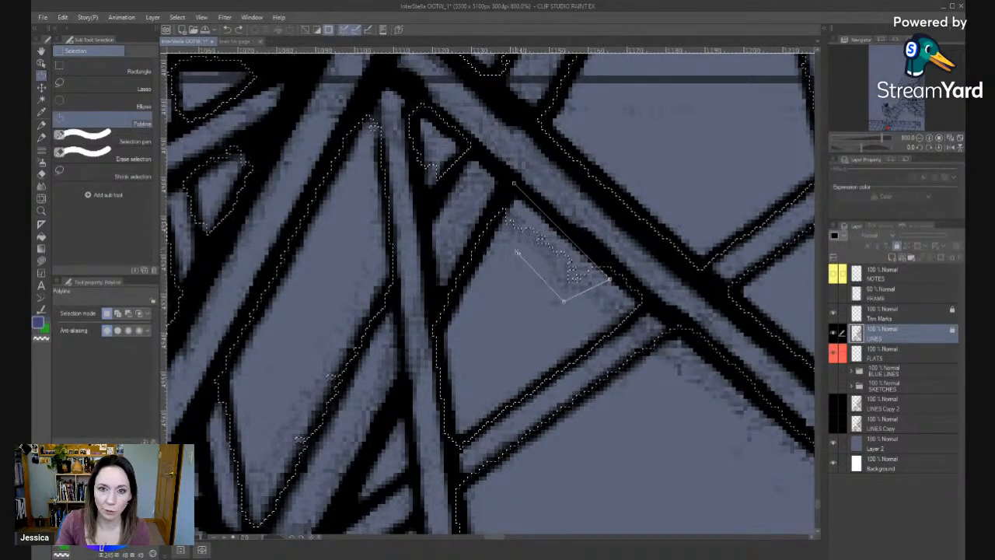
mouse_move(478, 298)
left_mouse_down()
mouse_move(515, 425)
mouse_move(512, 411)
left_mouse_up()
key("m")
Lasso the missed corners of the small triangular openings around the truss's central joint into the selection.
left_click_drag(547, 196, 551, 313)
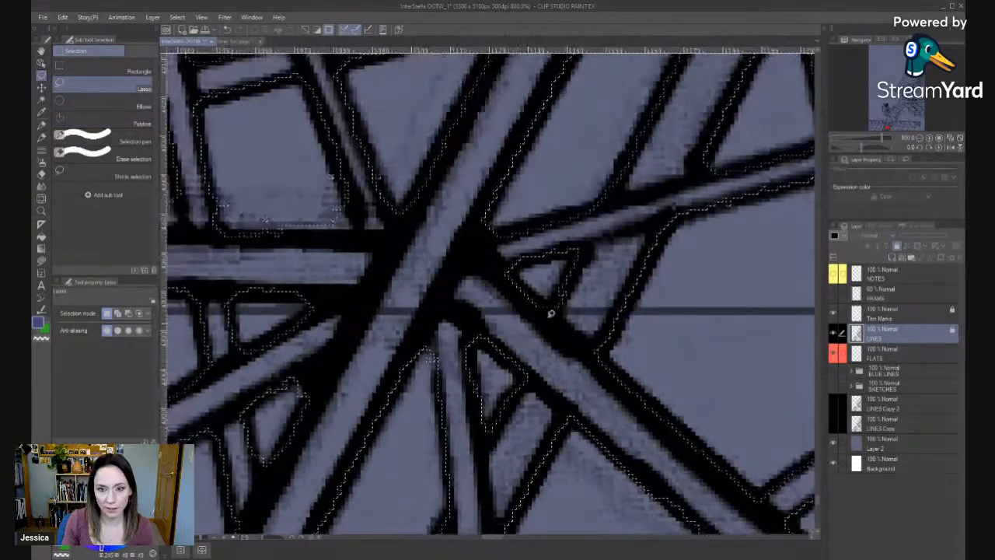
left_click_drag(518, 461, 752, 313)
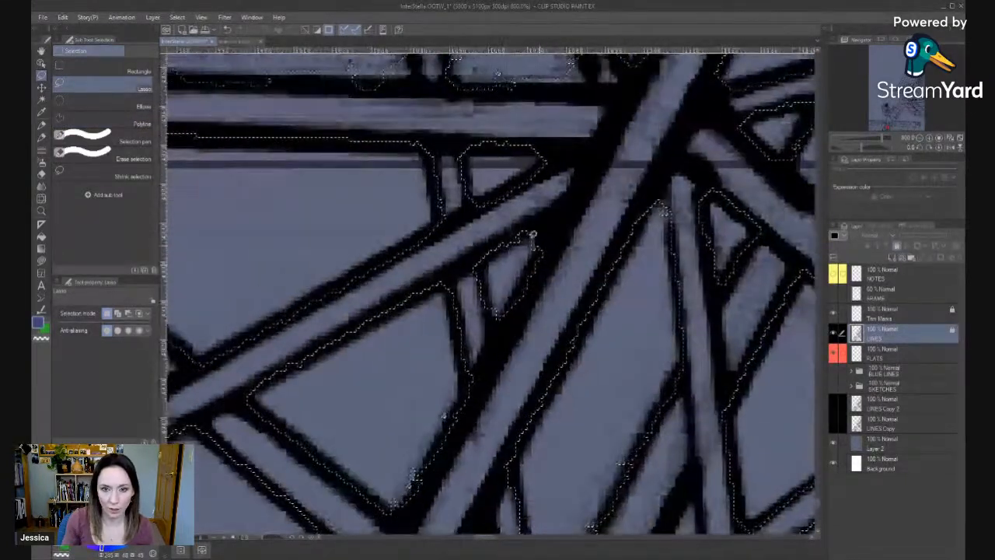
mouse_move(536, 264)
left_mouse_down()
mouse_move(502, 244)
mouse_move(492, 329)
left_mouse_up()
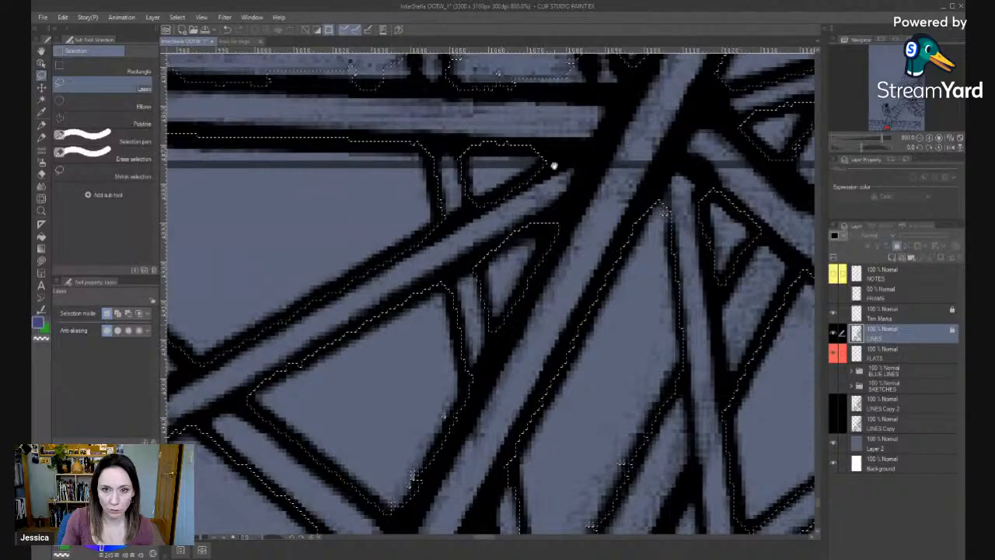
left_click_drag(554, 166, 540, 267)
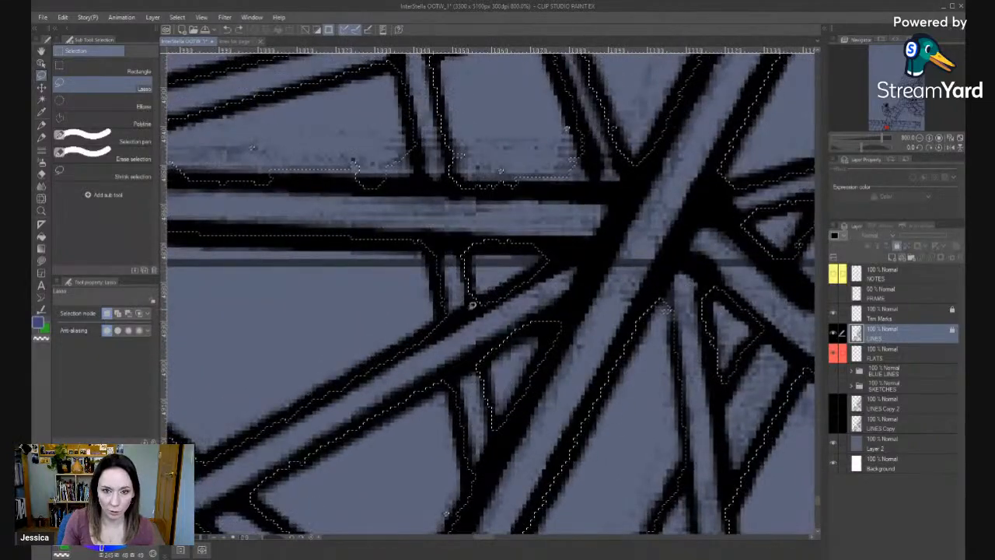
Add the left corner of the large opening below the horizontal bar and the nearby narrow opening's upper tip with the Lasso.
mouse_move(472, 306)
left_mouse_down()
mouse_move(526, 284)
mouse_move(619, 191)
mouse_move(618, 258)
mouse_move(726, 288)
left_mouse_up()
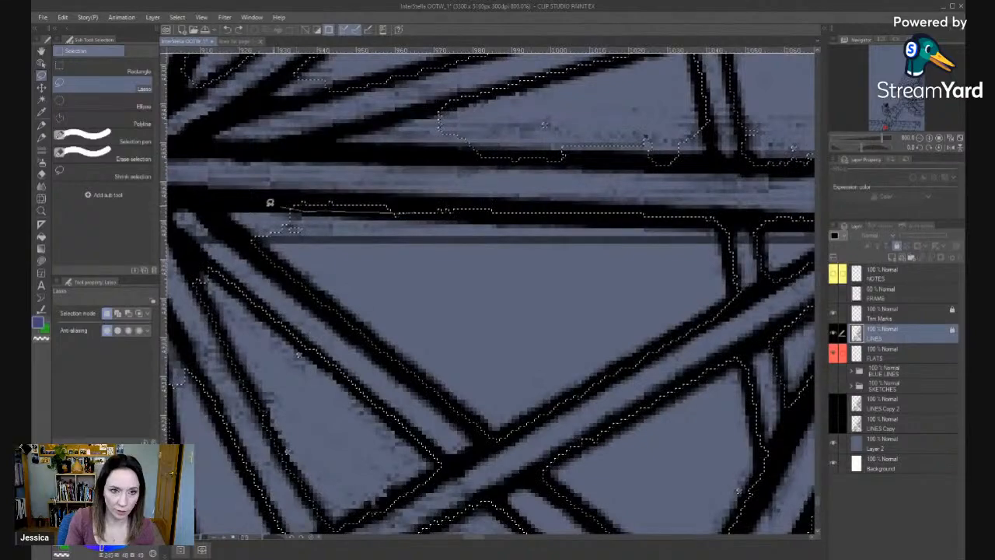
mouse_move(349, 322)
left_mouse_down()
mouse_move(466, 346)
mouse_move(496, 257)
left_mouse_up()
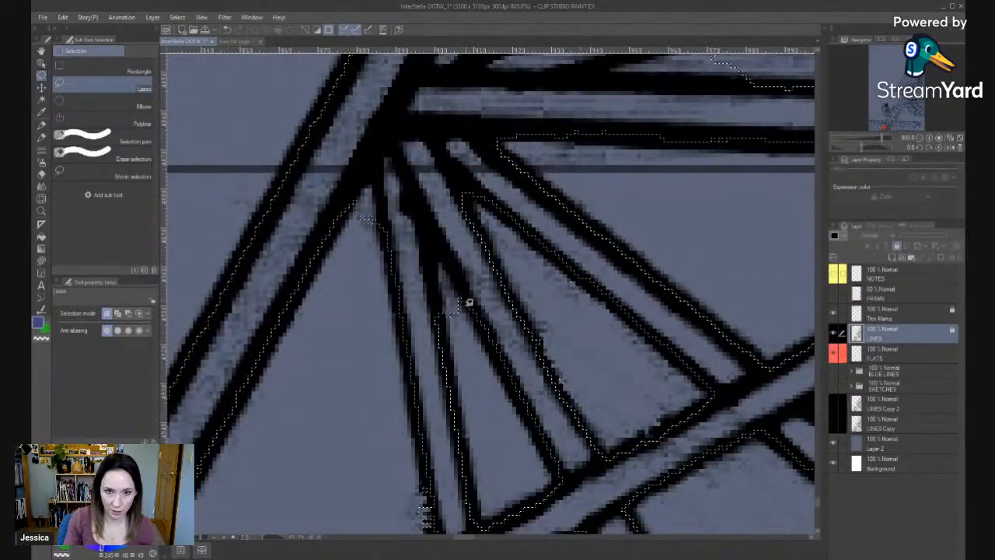
mouse_move(406, 257)
left_mouse_down()
mouse_move(467, 339)
mouse_move(395, 328)
left_mouse_up()
Lasso the missed pointed end and lower edge of the wedge-shaped opening above the horizontal bar into the selection.
left_click_drag(603, 233, 427, 387)
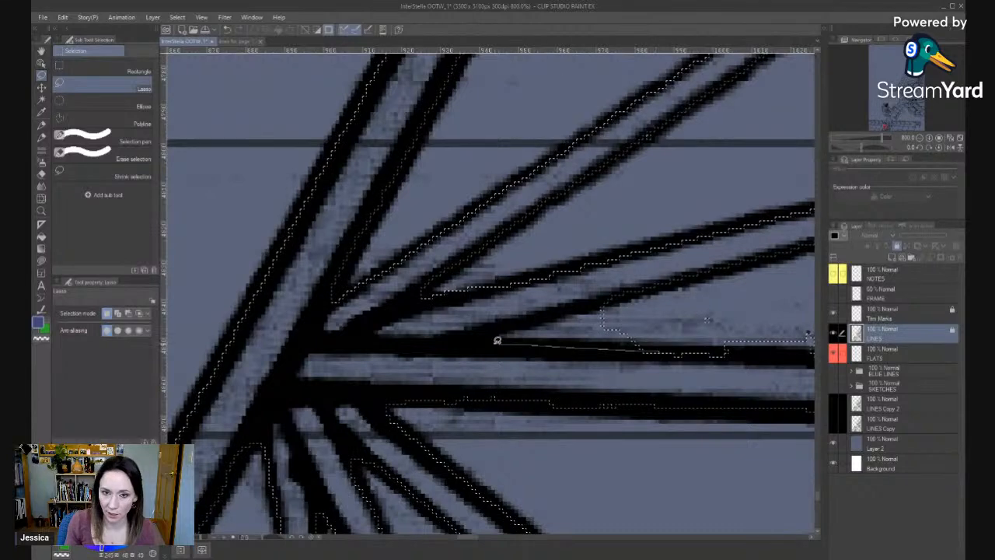
left_click_drag(780, 319, 410, 331)
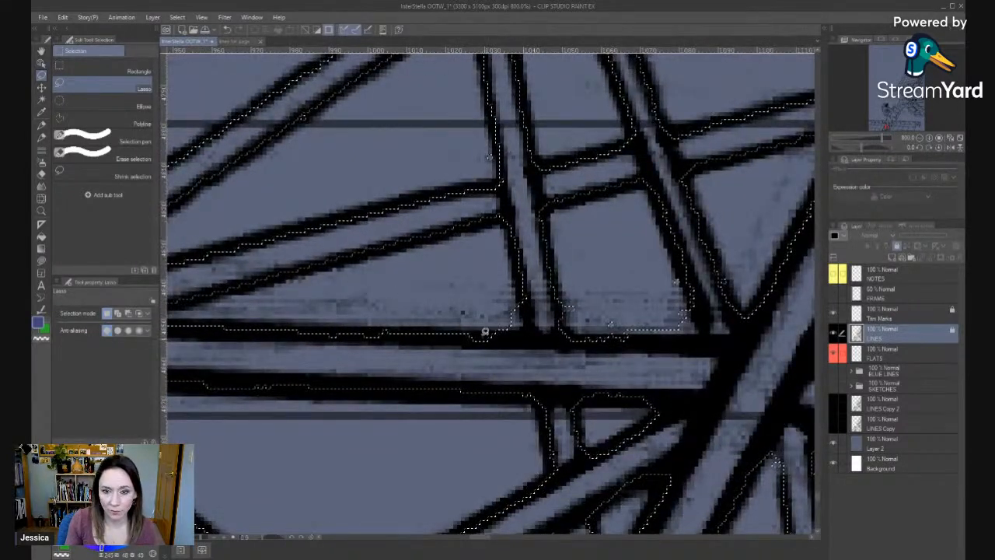
mouse_move(484, 332)
left_mouse_down()
mouse_move(526, 332)
mouse_move(489, 138)
mouse_move(547, 324)
mouse_move(622, 305)
mouse_move(566, 295)
mouse_move(570, 287)
mouse_move(563, 323)
mouse_move(588, 340)
mouse_move(707, 333)
mouse_move(703, 301)
mouse_move(678, 269)
mouse_move(575, 296)
left_mouse_up()
Lasso the missed upper tips of the narrow openings below the truss's top joint into the selection.
mouse_move(594, 256)
left_mouse_down()
mouse_move(509, 394)
mouse_move(522, 500)
left_mouse_up()
mouse_move(600, 432)
left_mouse_down()
mouse_move(553, 360)
mouse_move(586, 380)
mouse_move(498, 293)
left_mouse_up()
left_click_drag(557, 247, 589, 470)
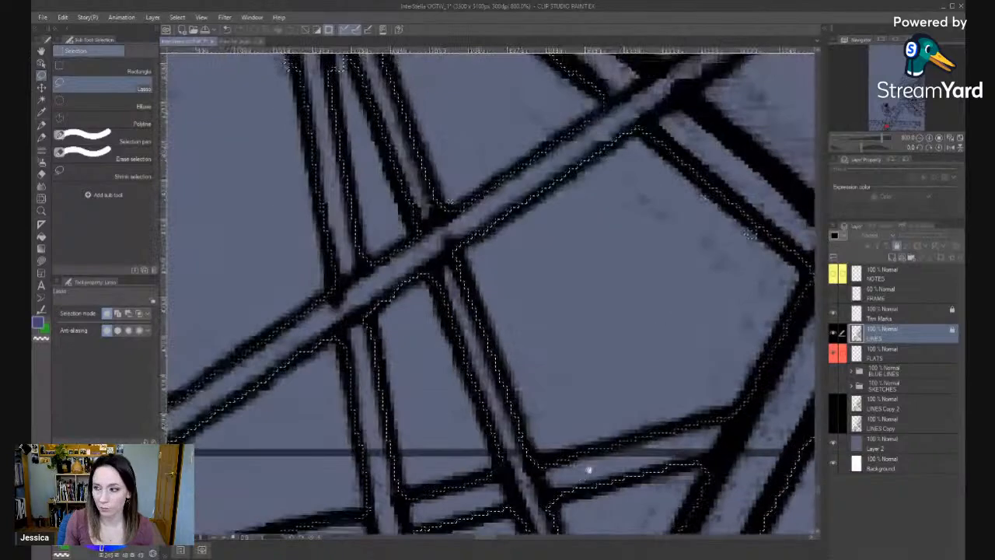
left_click_drag(574, 333, 581, 371)
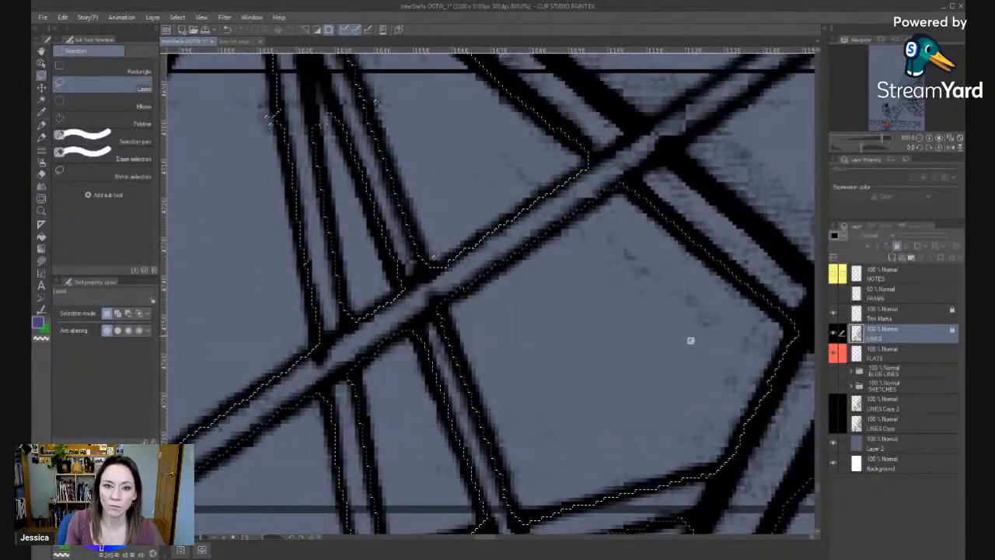
left_click_drag(433, 257, 567, 381)
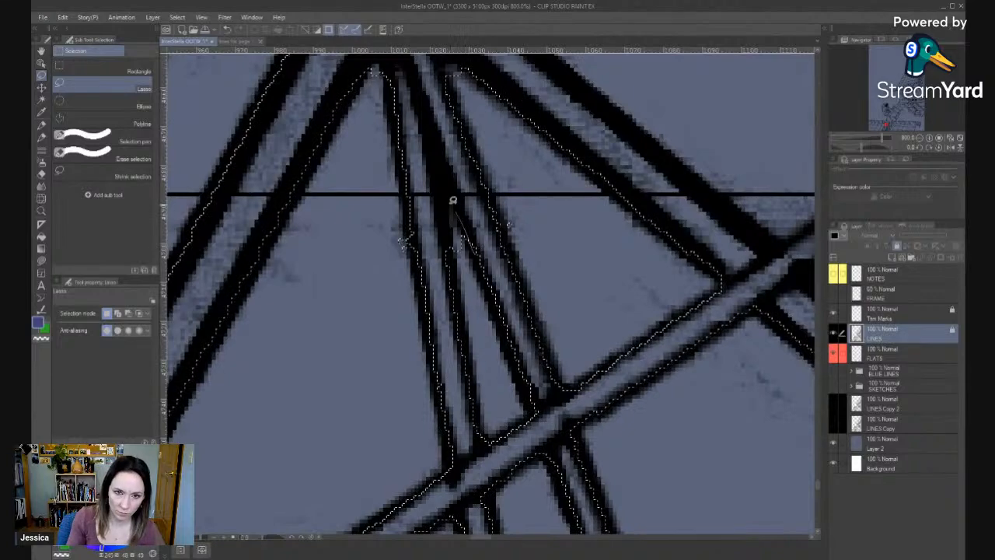
mouse_move(503, 170)
left_mouse_down()
mouse_move(545, 267)
mouse_move(504, 202)
left_mouse_up()
left_click_drag(444, 189, 420, 222)
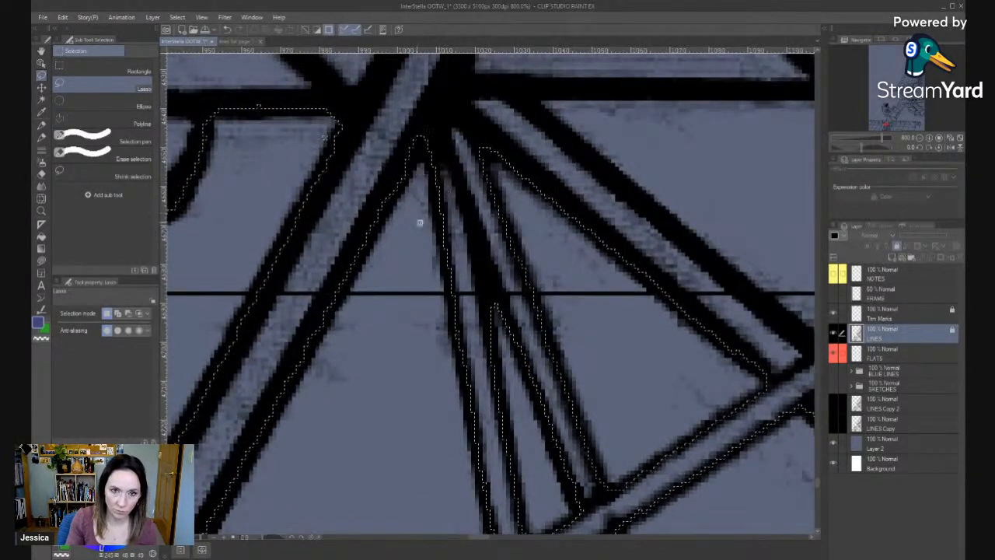
Follow the selection from the truss to the left solar panel and lasso the ragged edge around the panel's bracket end.
left_click_drag(405, 482, 611, 256)
mouse_move(508, 389)
left_mouse_down()
mouse_move(635, 218)
mouse_move(547, 428)
left_mouse_up()
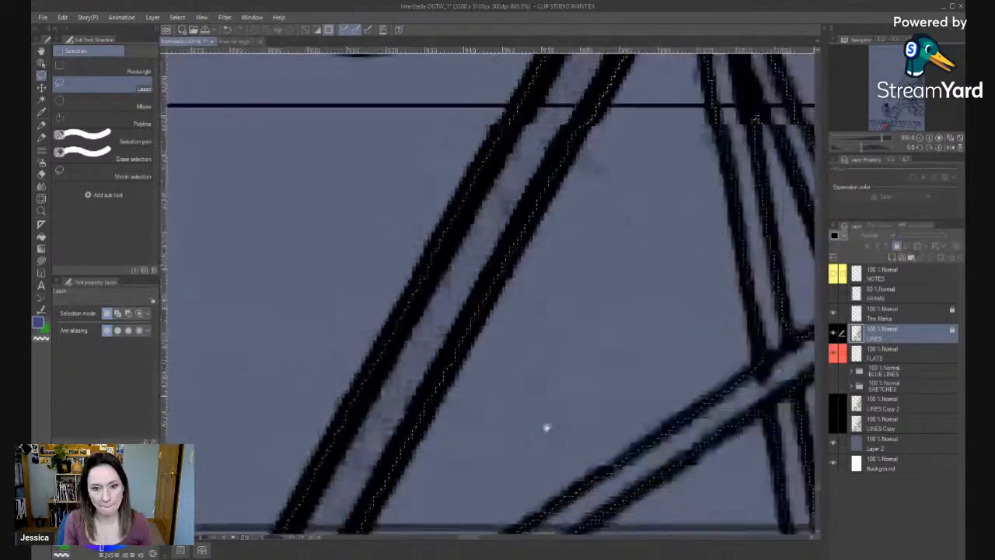
left_click_drag(523, 199, 558, 472)
key("alt+space")
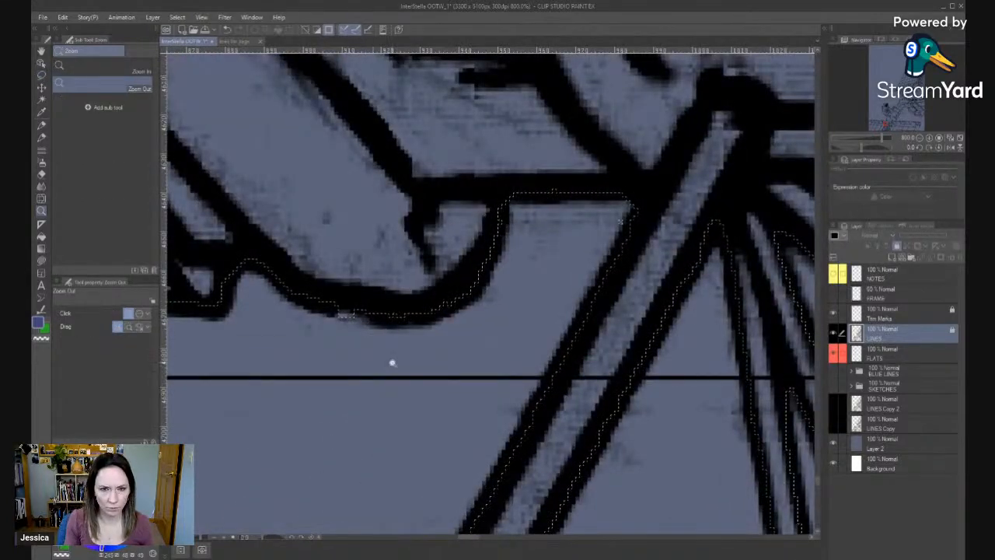
left_click(392, 363)
left_click(392, 364)
left_click_drag(376, 362, 467, 334)
key("ctrl+space")
left_click(450, 347)
mouse_move(592, 275)
left_mouse_down()
mouse_move(587, 291)
mouse_move(576, 284)
mouse_move(584, 279)
left_mouse_up()
key("space")
mouse_move(355, 462)
left_mouse_down()
mouse_move(731, 343)
mouse_move(747, 324)
left_mouse_up()
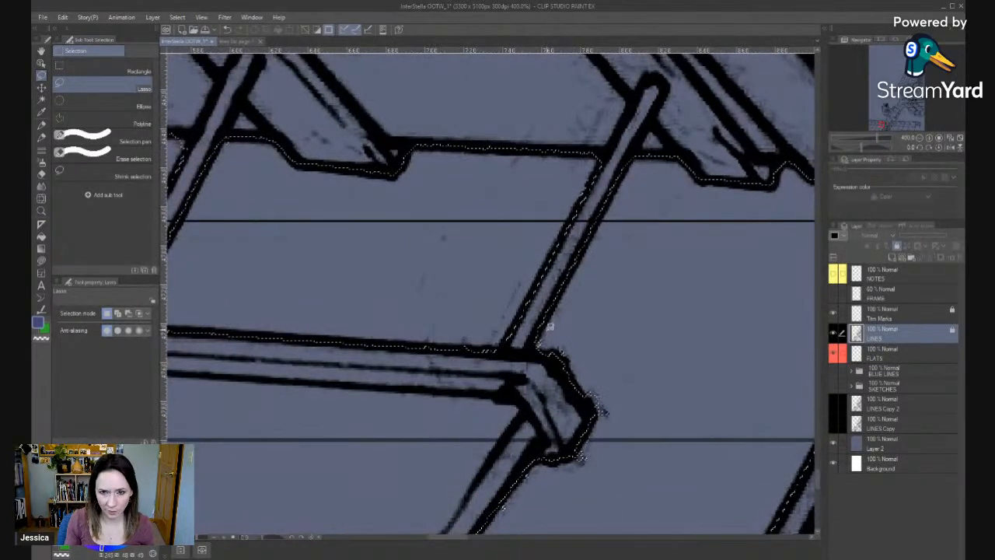
mouse_move(570, 371)
left_mouse_down()
mouse_move(599, 413)
mouse_move(564, 468)
mouse_move(599, 424)
left_mouse_up()
key("space")
Examine the selection outline along the left solar panel's lower edge and struts for missed areas.
left_click_drag(491, 316, 617, 506)
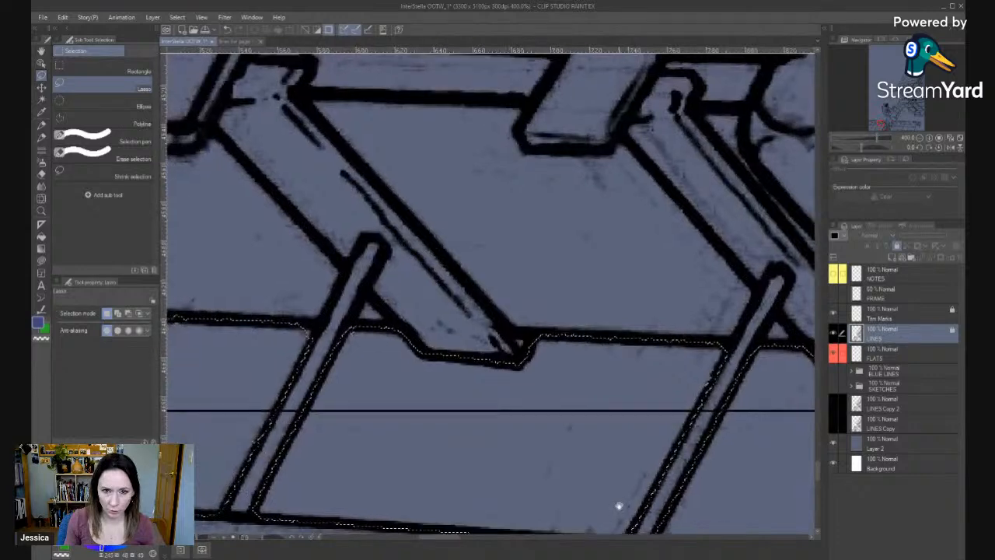
left_click_drag(546, 473, 708, 397)
key("space")
left_click_drag(419, 397, 598, 410)
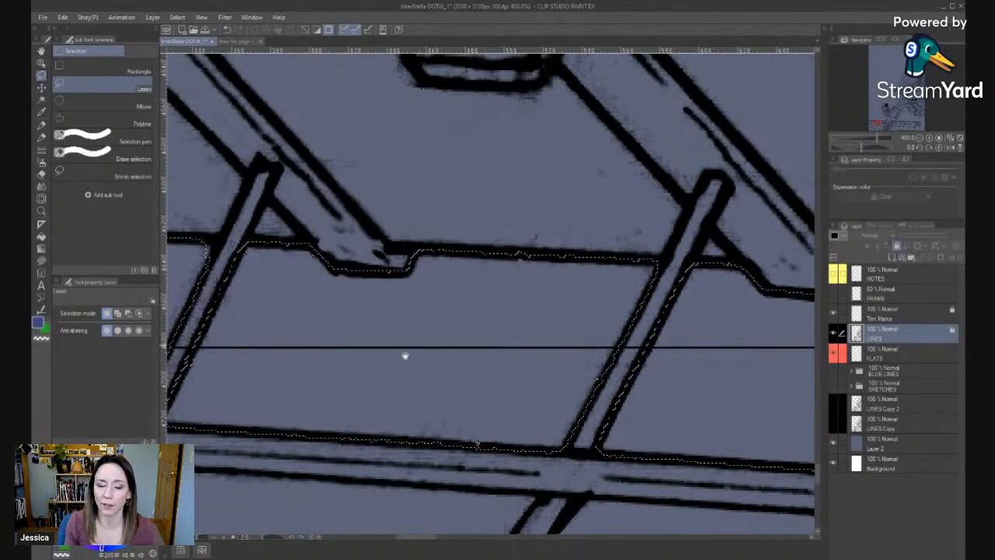
key("space")
left_click_drag(353, 374, 599, 347)
key("space")
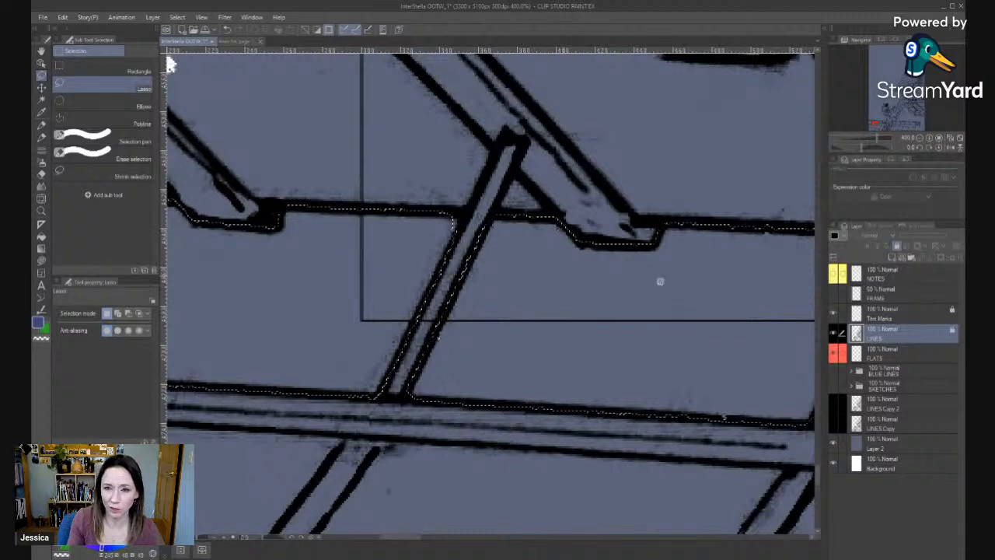
Lasso the missed spots along the lower edge and strut corners of the left solar panel's openings into the selection.
left_click_drag(712, 397, 584, 347)
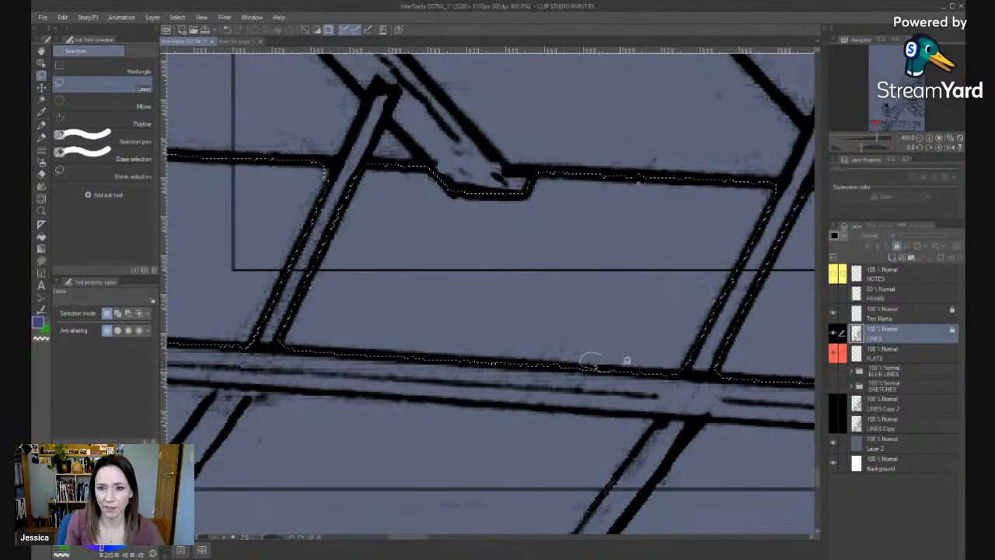
key("space")
left_click_drag(403, 305, 499, 318)
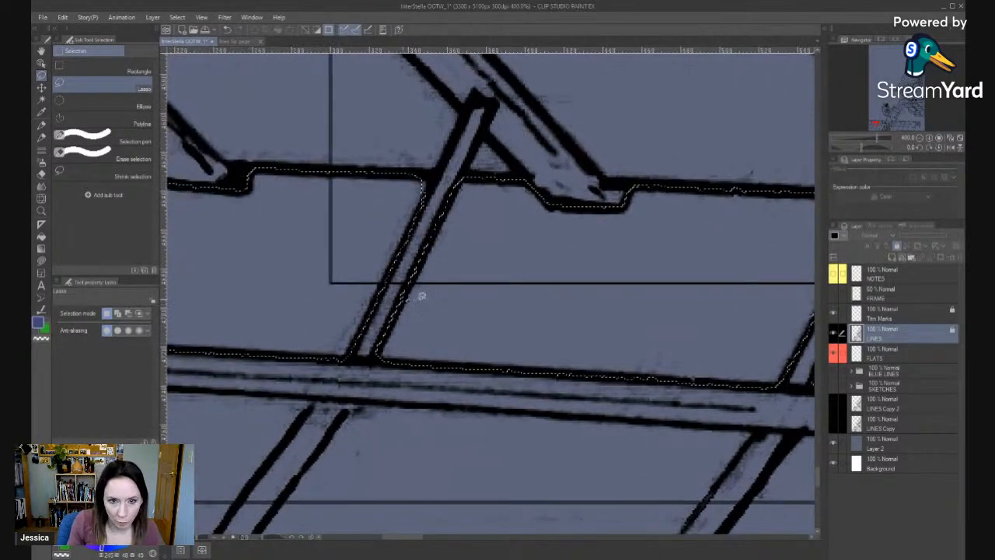
key("space")
left_click_drag(389, 322, 563, 398)
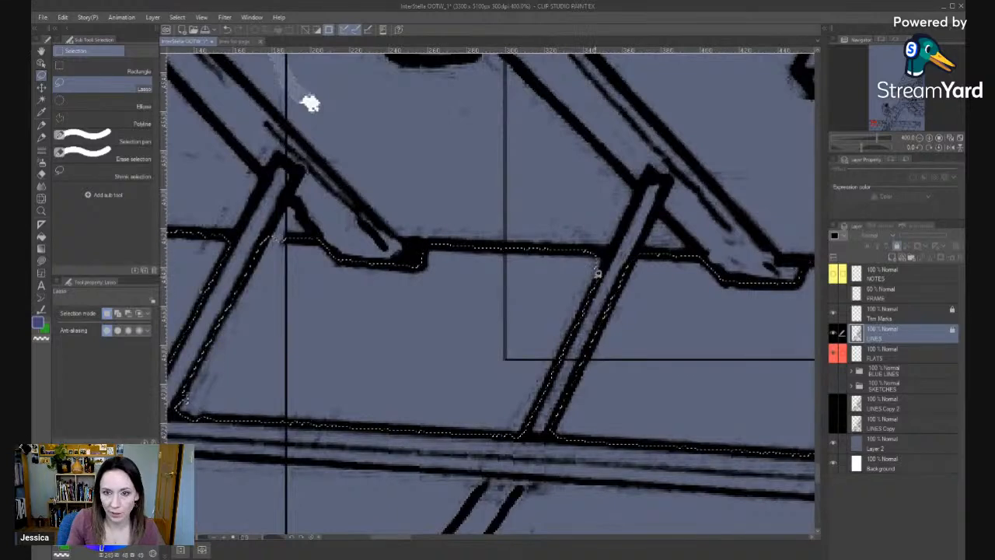
mouse_move(309, 104)
left_mouse_down()
mouse_move(536, 58)
mouse_move(584, 78)
mouse_move(560, 189)
mouse_move(632, 126)
left_mouse_up()
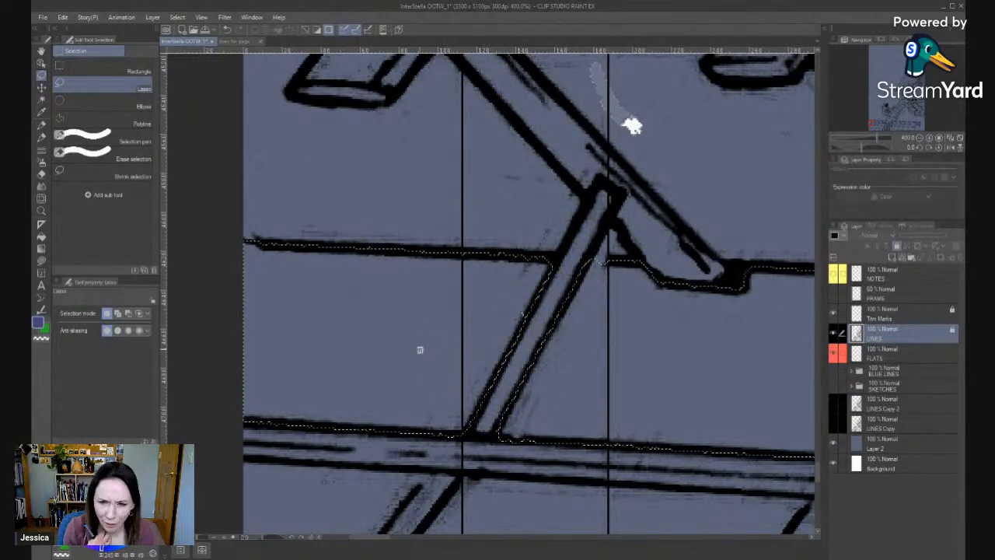
left_click_drag(652, 423, 541, 243)
left_click_drag(589, 427, 555, 332)
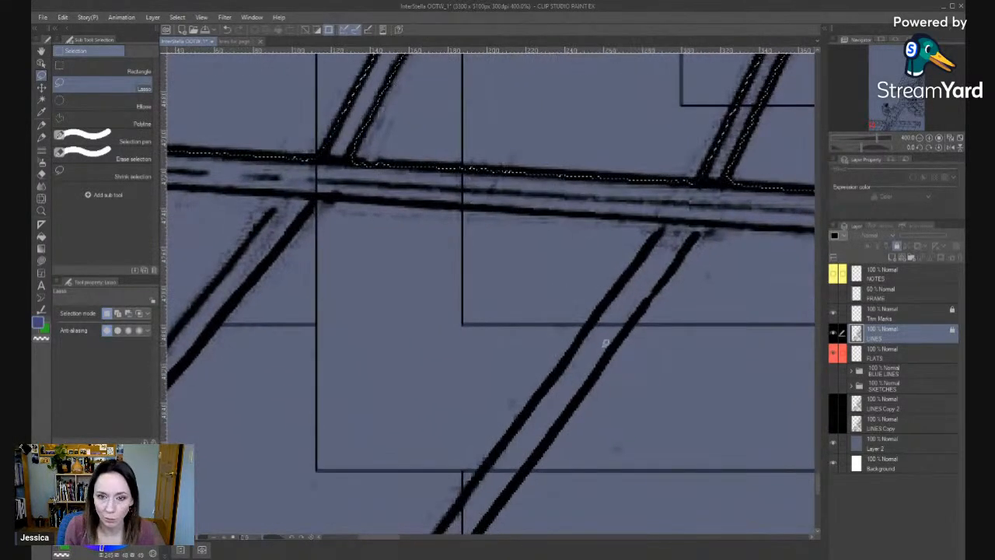
Lasso the missed pointed left corner of the triangular opening at the truss's lower left into the selection.
key("alt+space")
left_click(640, 385)
left_click(637, 387)
left_click(635, 389)
left_click_drag(747, 402, 458, 378)
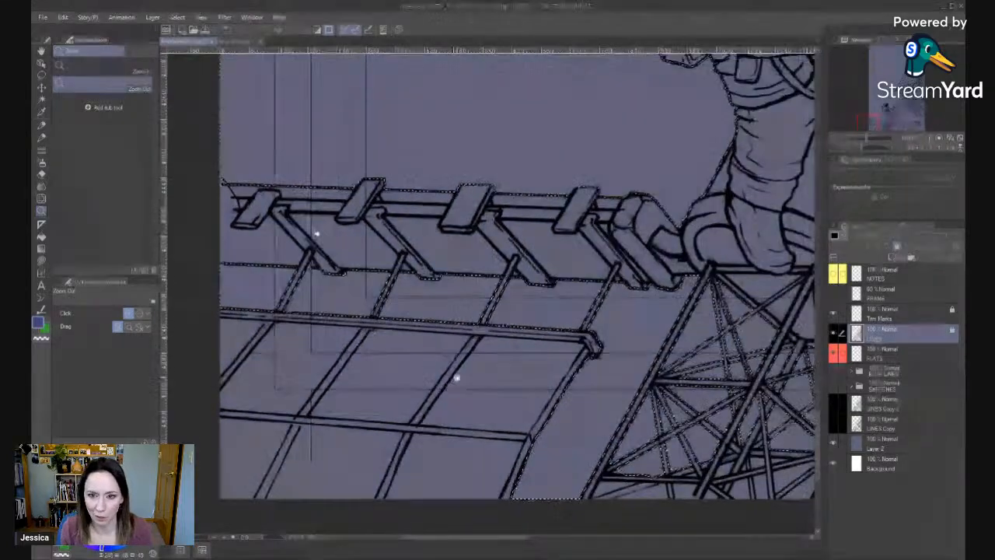
left_click_drag(596, 471, 587, 393)
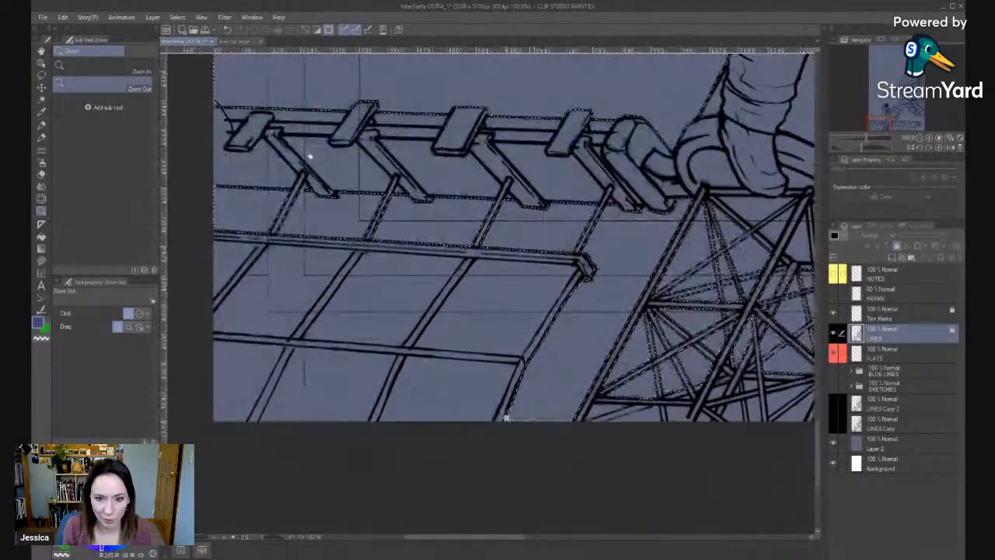
left_click(506, 420, "alt")
left_click(506, 420, "alt")
key("m")
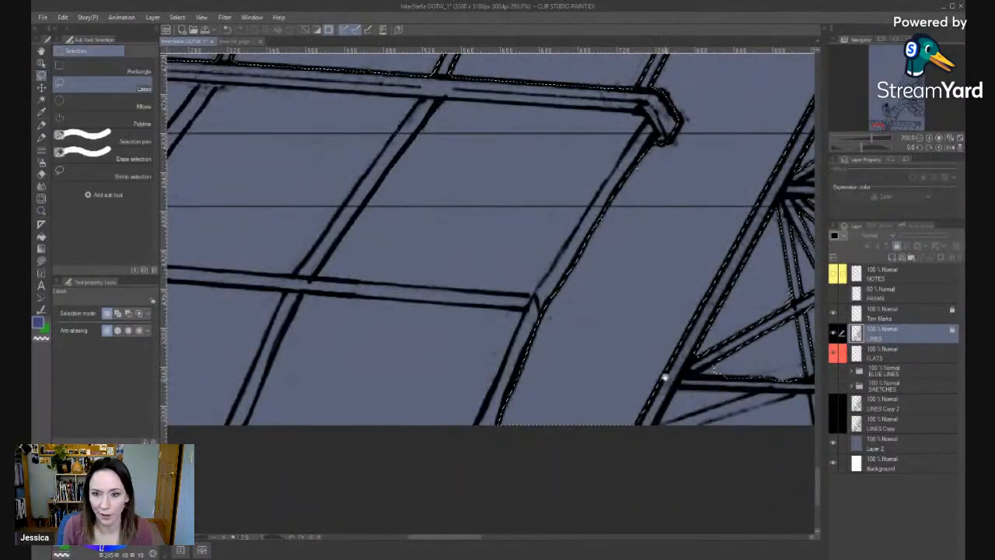
left_click_drag(764, 343, 580, 400)
key("/")
left_click(526, 430, "alt")
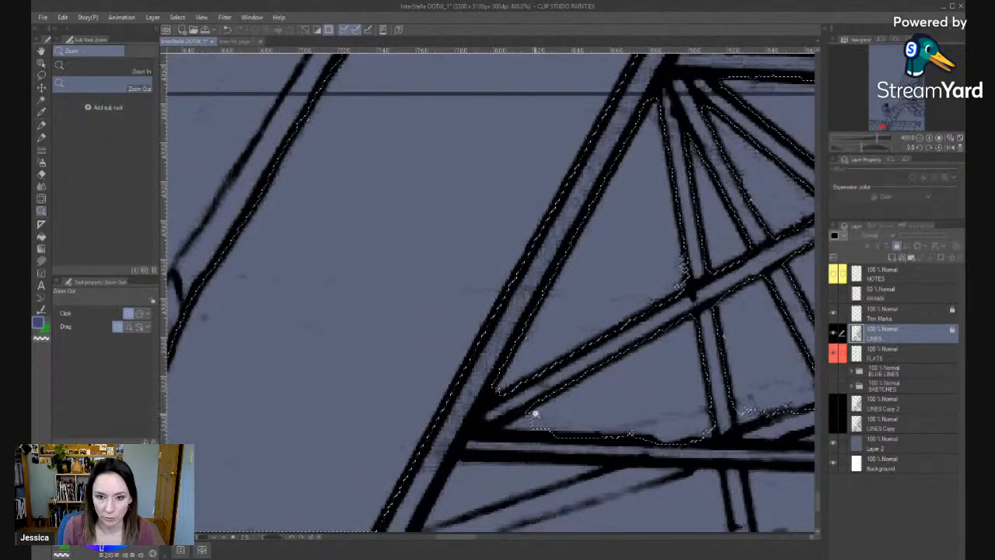
key("m")
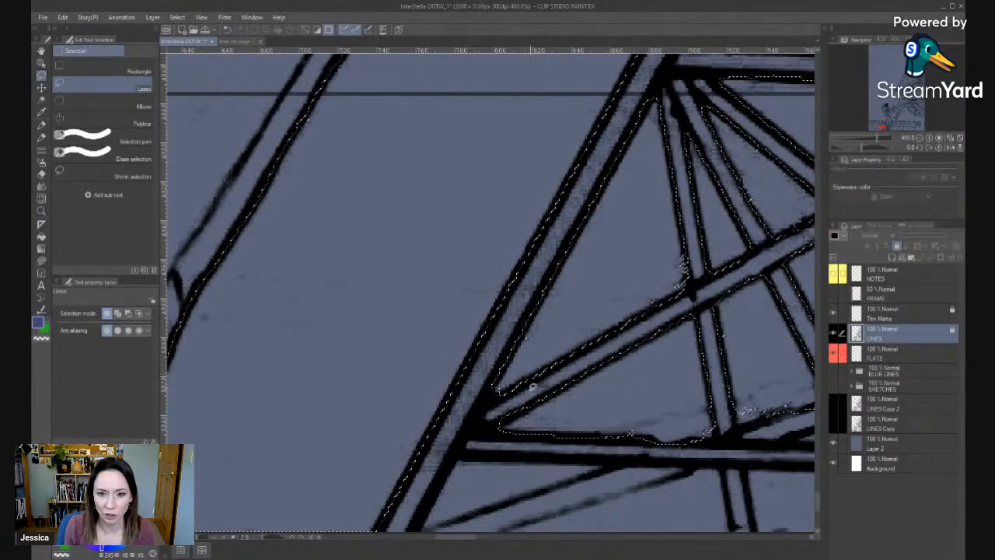
Lasso the ragged lower edges and right corners of the openings beneath the truss's left crossbar into the selection.
left_click_drag(658, 387, 469, 375)
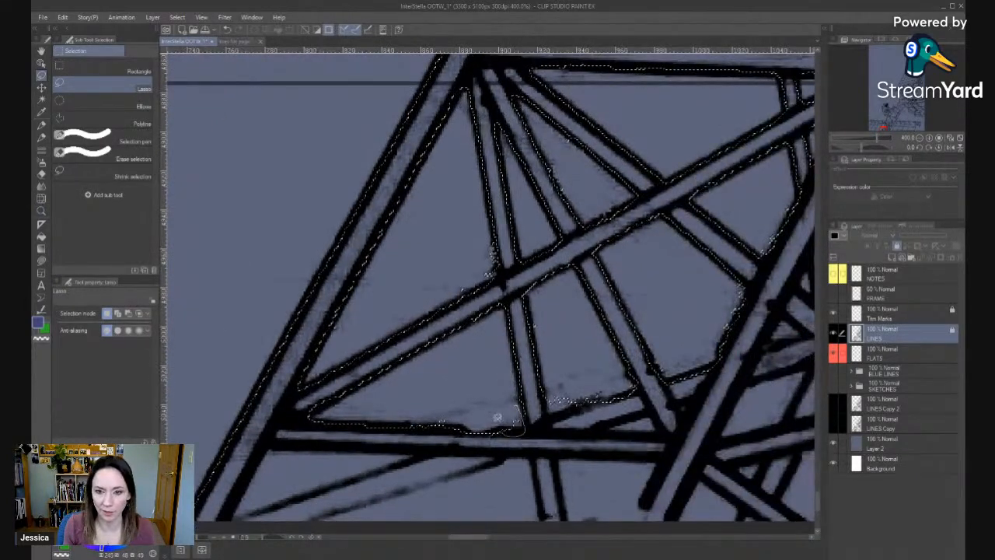
left_click_drag(498, 418, 418, 449)
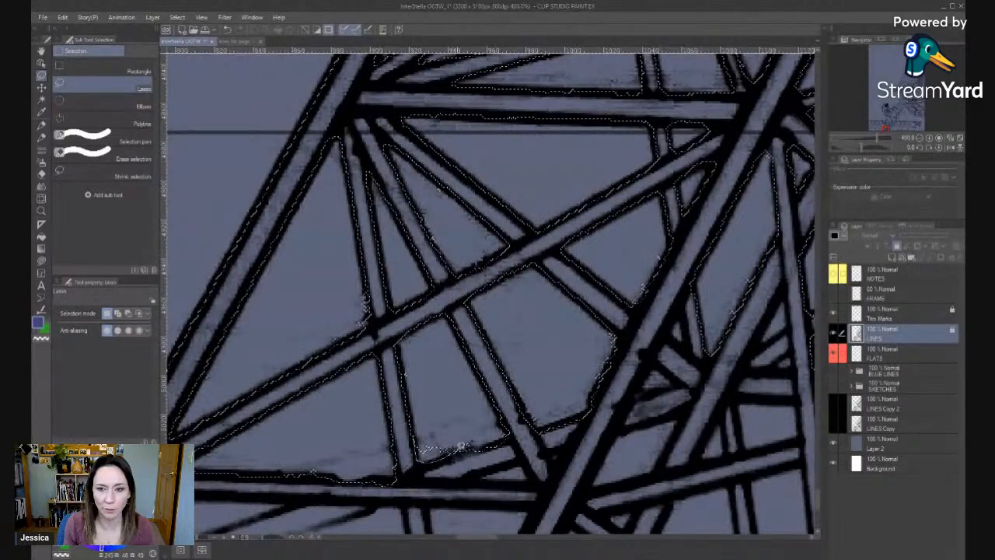
left_click_drag(579, 334, 506, 486)
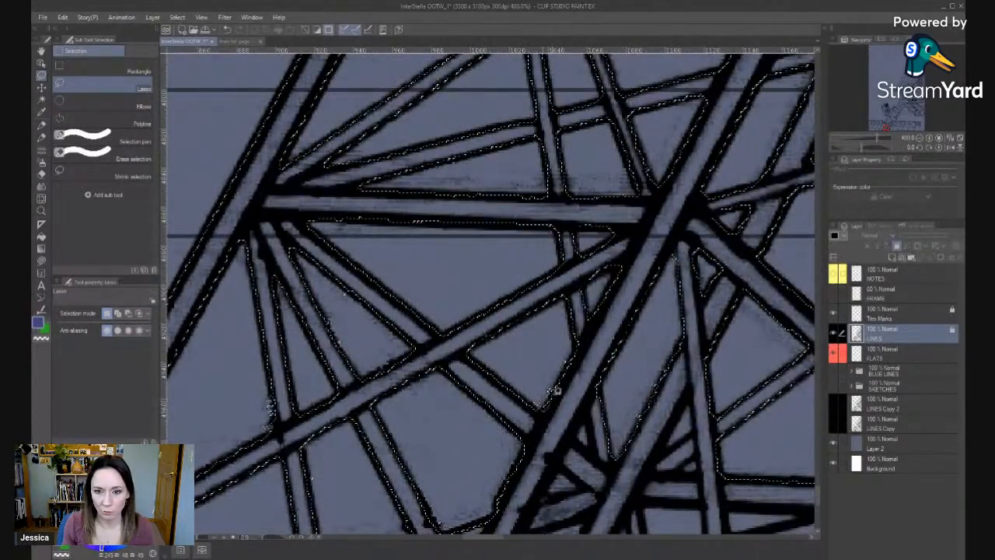
left_click_drag(555, 342, 499, 477)
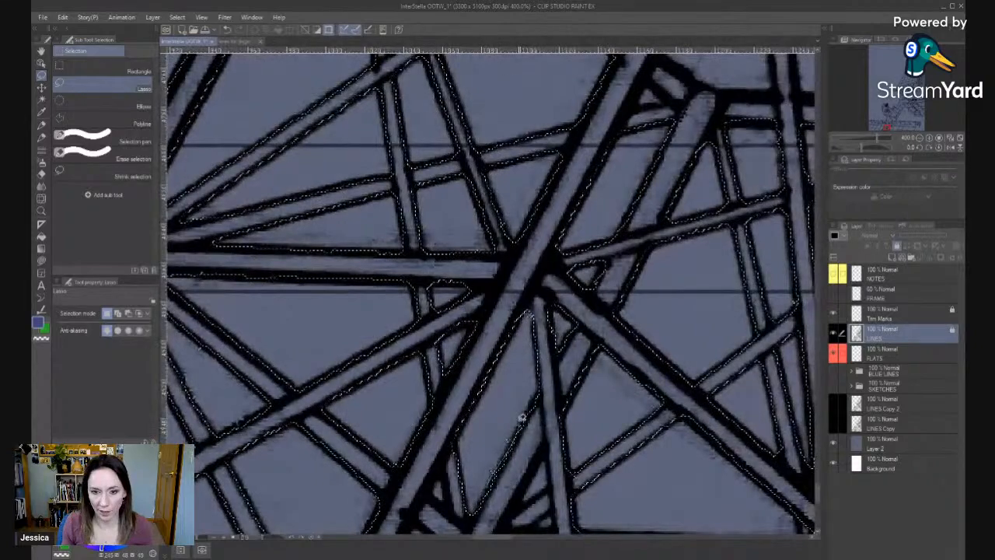
Lasso the missed corners of the truss openings around the lower right joint into the selection.
left_click_drag(629, 472, 462, 388)
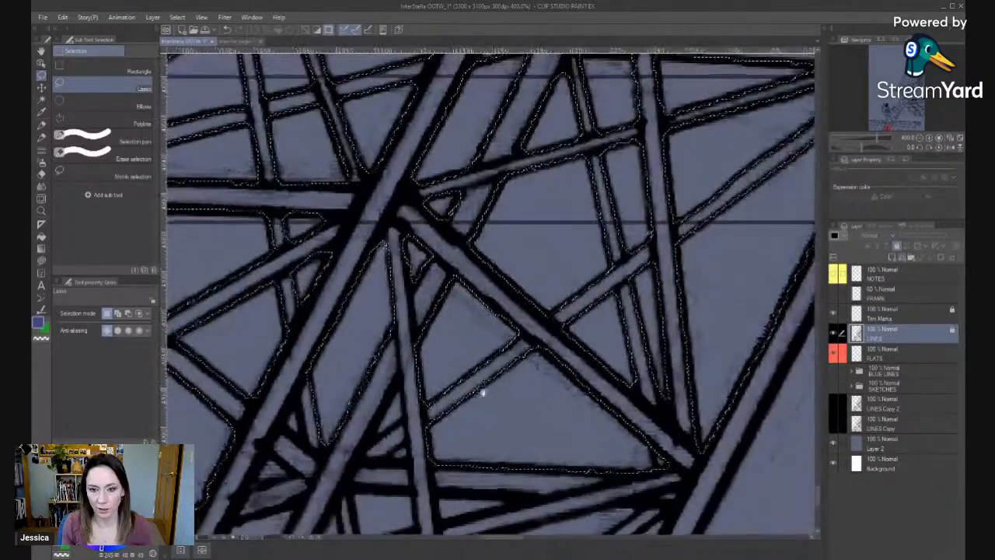
left_click_drag(670, 431, 653, 458)
left_click_drag(673, 399, 607, 364)
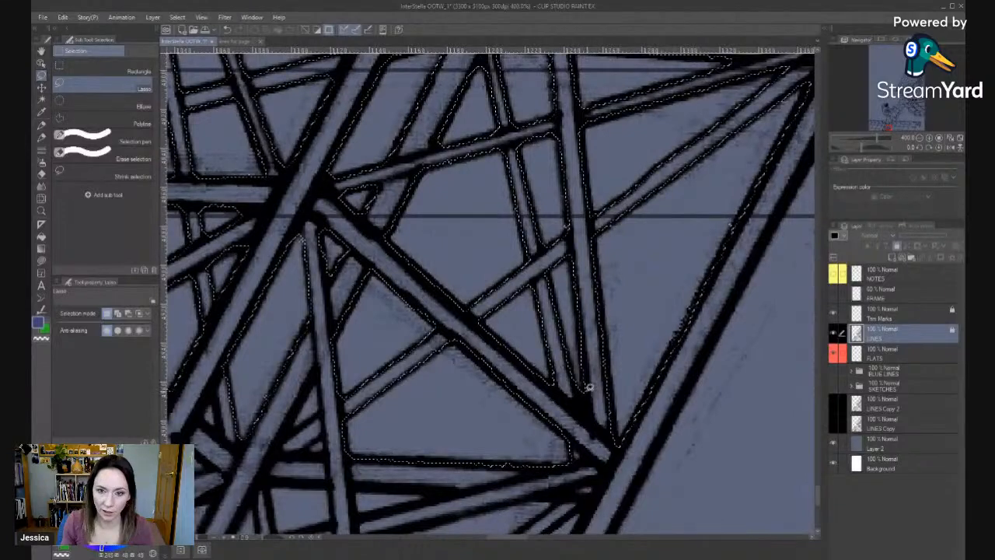
left_click_drag(630, 269, 554, 409)
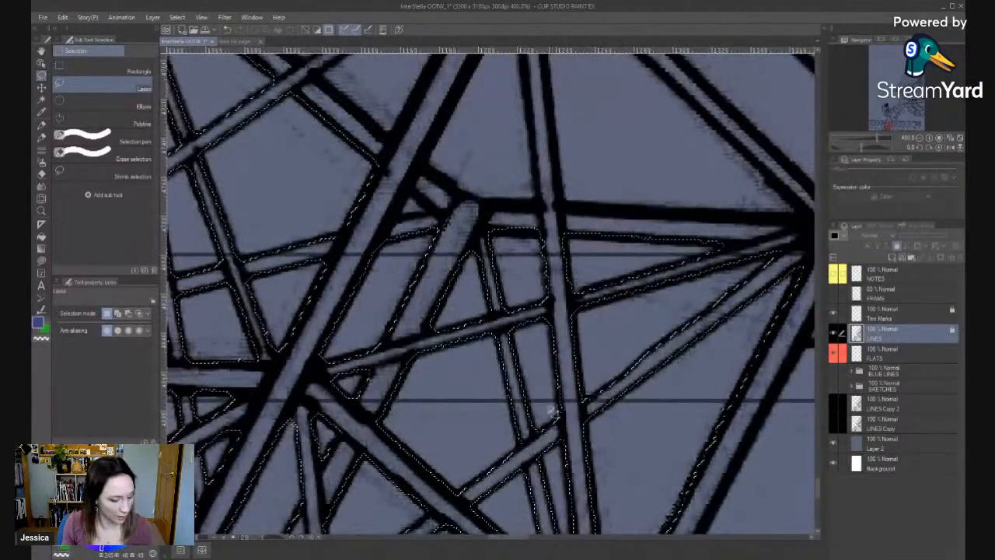
left_click_drag(644, 268, 537, 398)
Examine the openings around the truss's upper joints below the astronaut's boot for missed selection areas.
key("alt+space")
left_click_drag(647, 437, 656, 452)
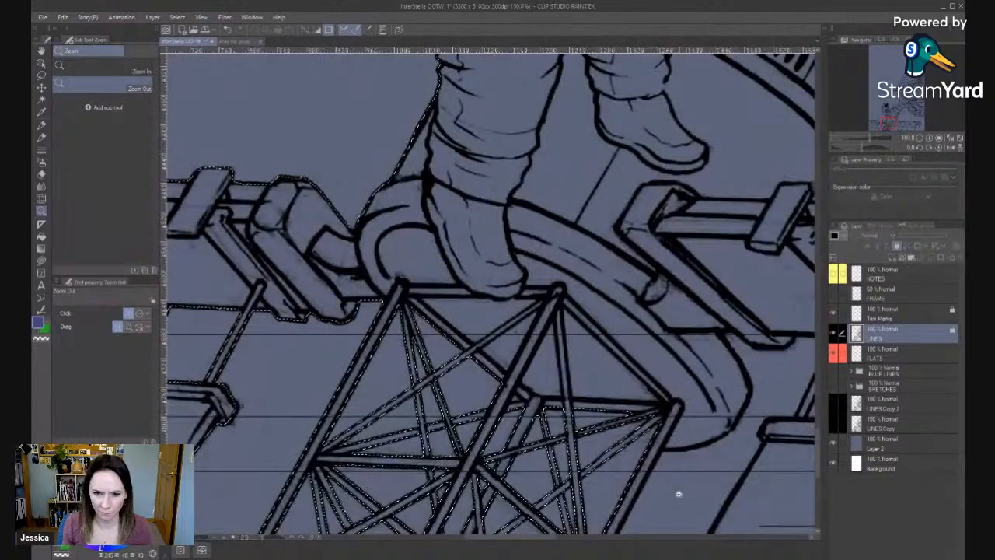
left_click_drag(513, 403, 544, 399)
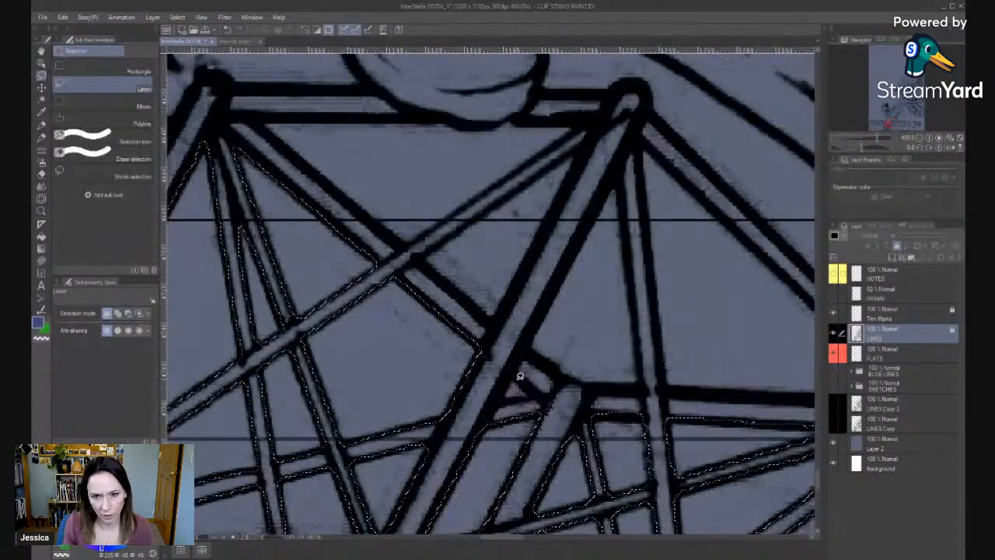
key("alt+space")
left_click(544, 413)
left_click(544, 413)
left_click(543, 413)
left_click(543, 414)
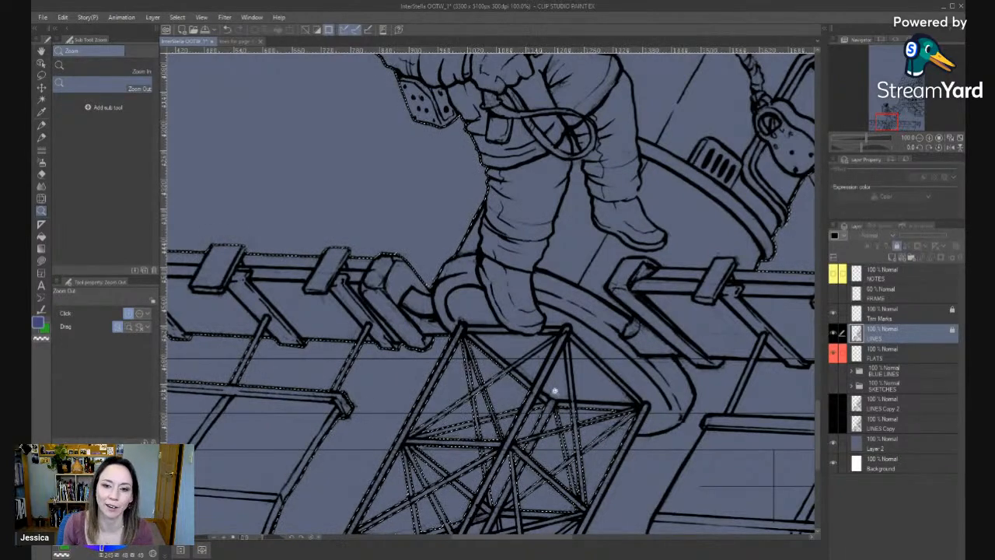
Rotate the canvas view to several angles and reset it to upright.
left_click(930, 147)
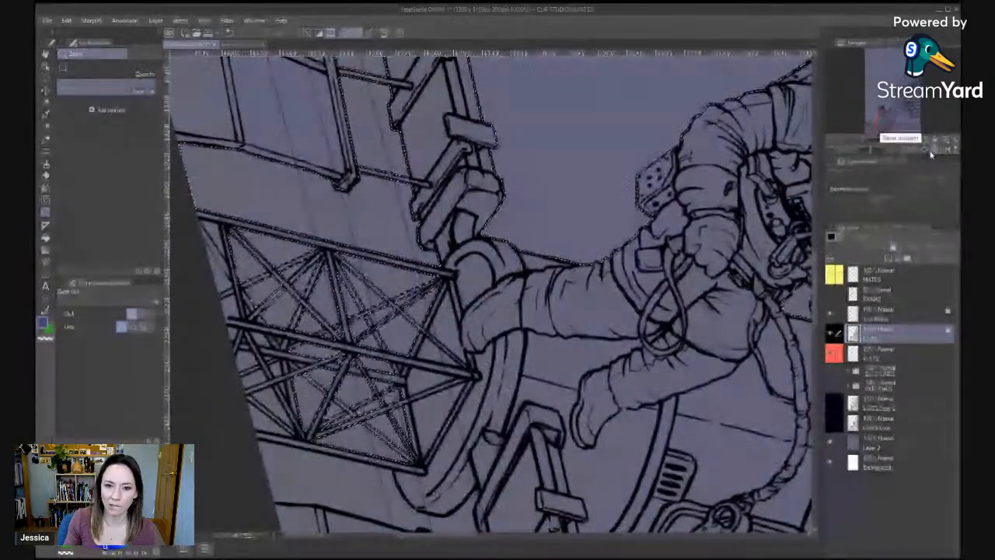
left_click(924, 149)
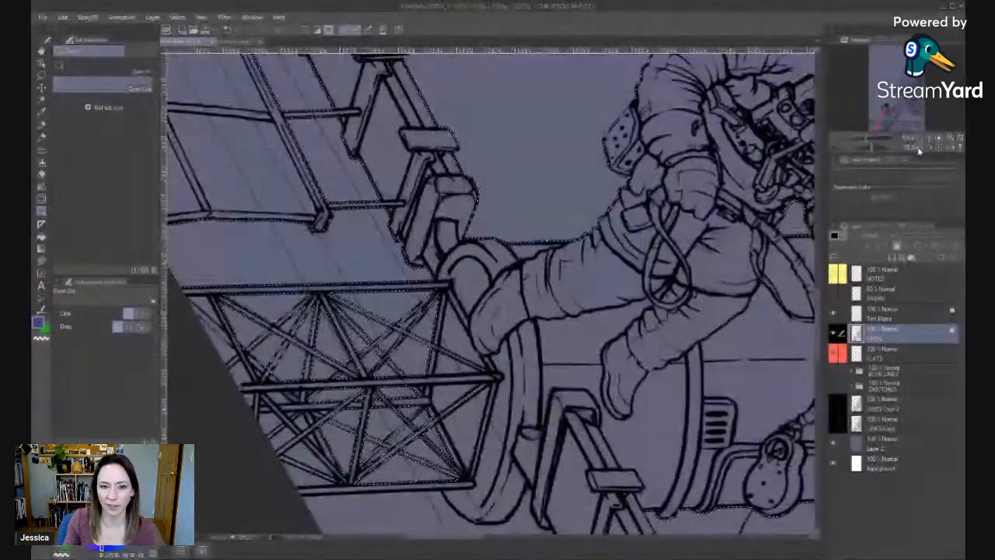
left_click(919, 148)
left_click_drag(746, 262, 617, 272)
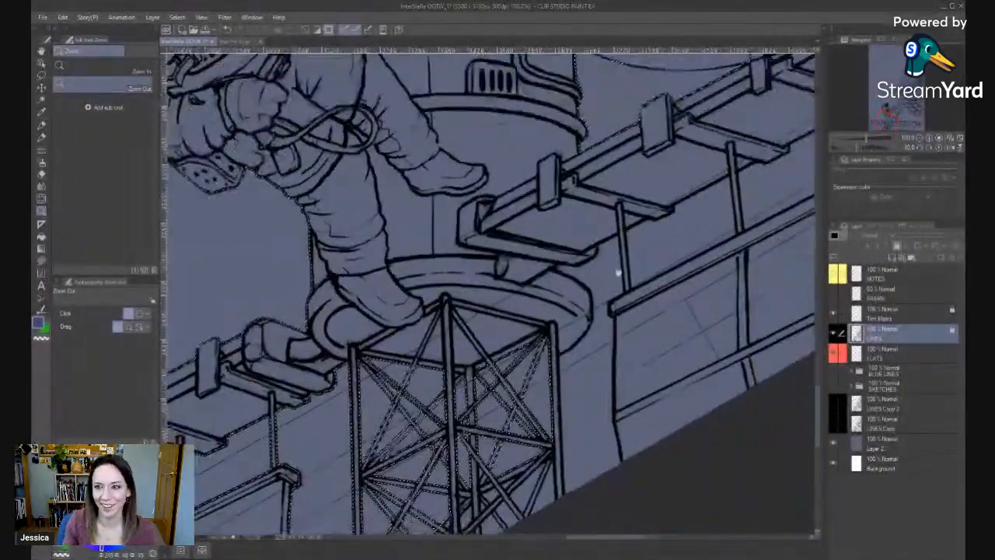
left_click(939, 148)
Add the background gap between the truss and the right solar panel to the selection with Auto select.
left_click_drag(561, 251, 613, 365)
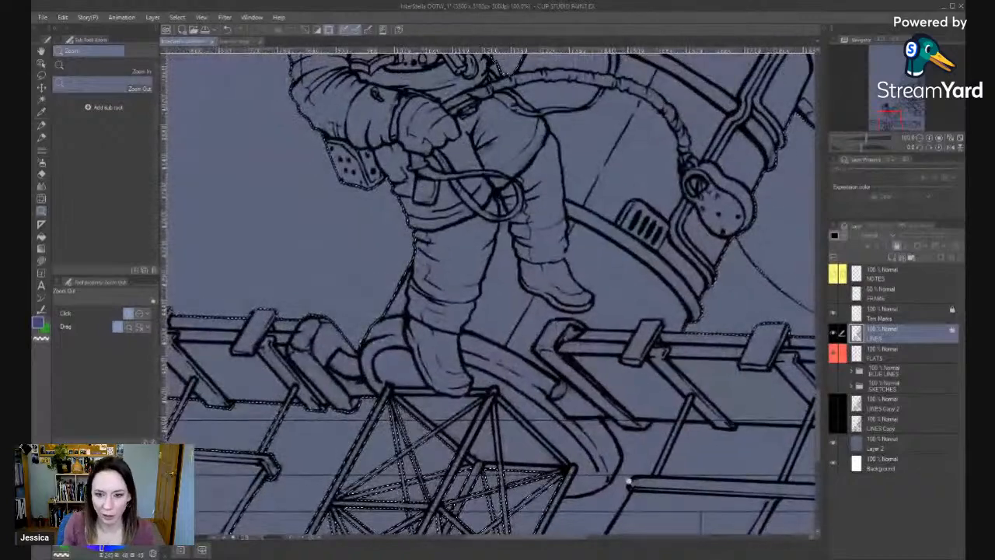
left_click_drag(547, 451, 538, 294)
left_click_drag(512, 391, 555, 419)
key("w")
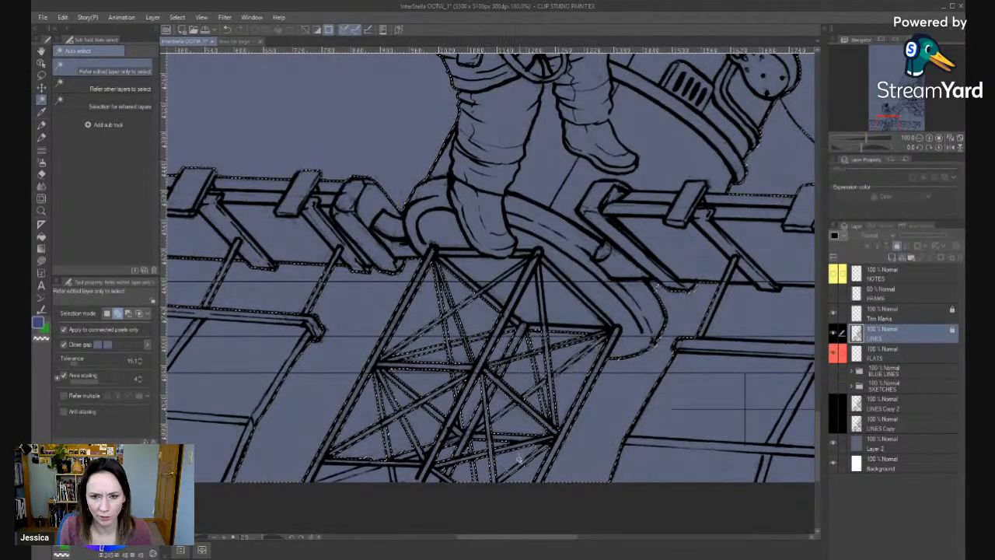
key("m")
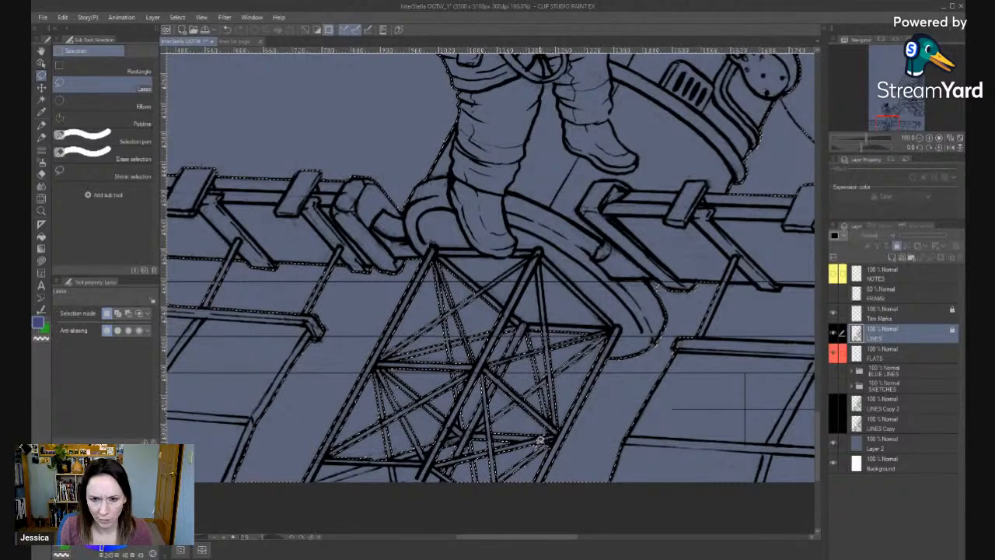
Add the background openings between the right solar panel's struts, including those beside the hanging cable, with Auto select.
mouse_move(661, 381)
left_mouse_down()
mouse_move(583, 436)
mouse_move(469, 438)
left_mouse_up()
key("w")
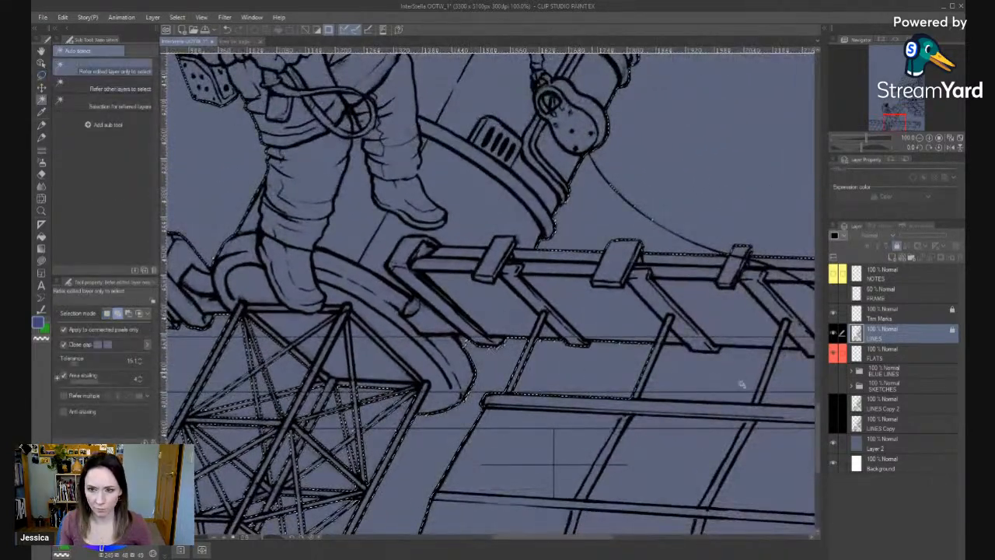
left_click_drag(745, 378, 489, 382)
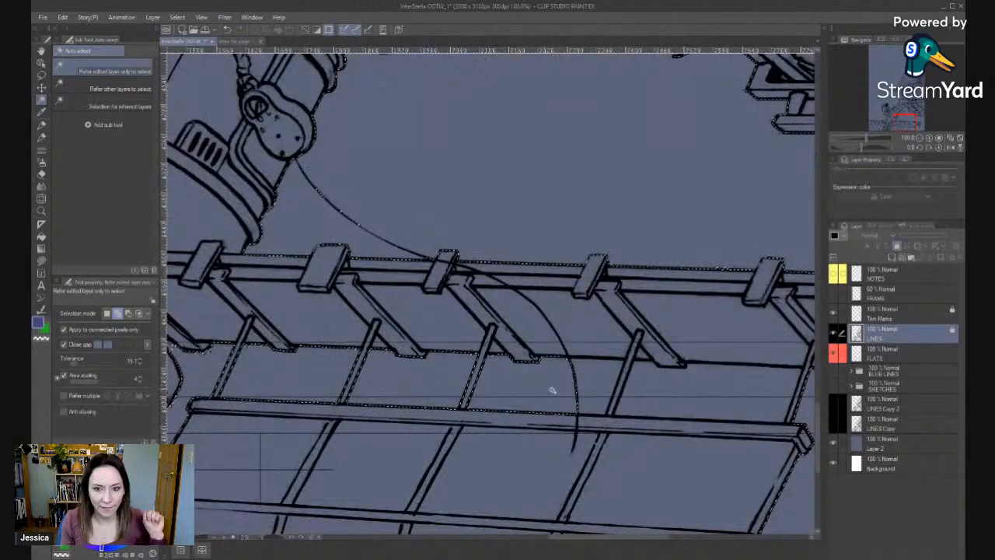
left_click(713, 403)
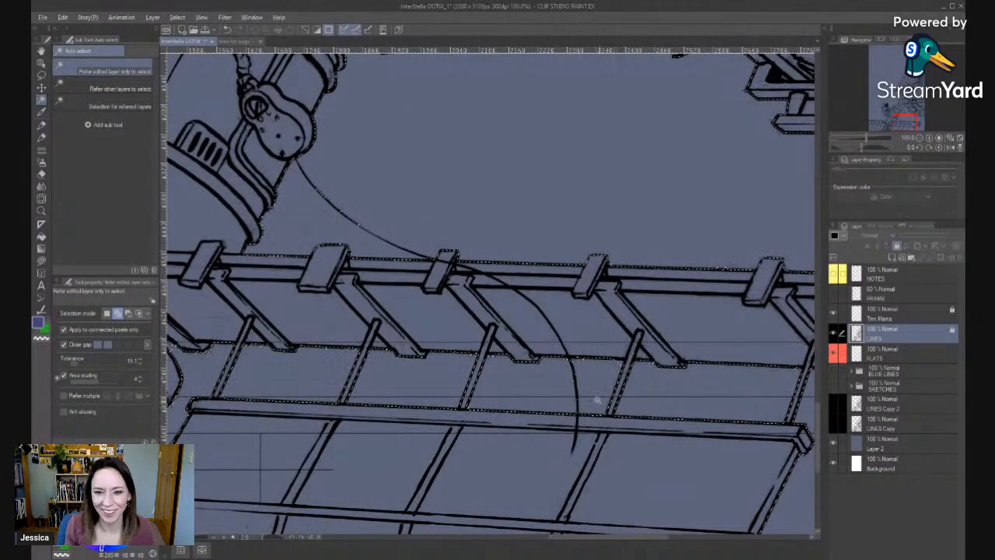
Lasso the missed corner between the curved rim and the right panel's first bracket, plus the bracket foot's ragged edge, into the selection.
key("alt+space")
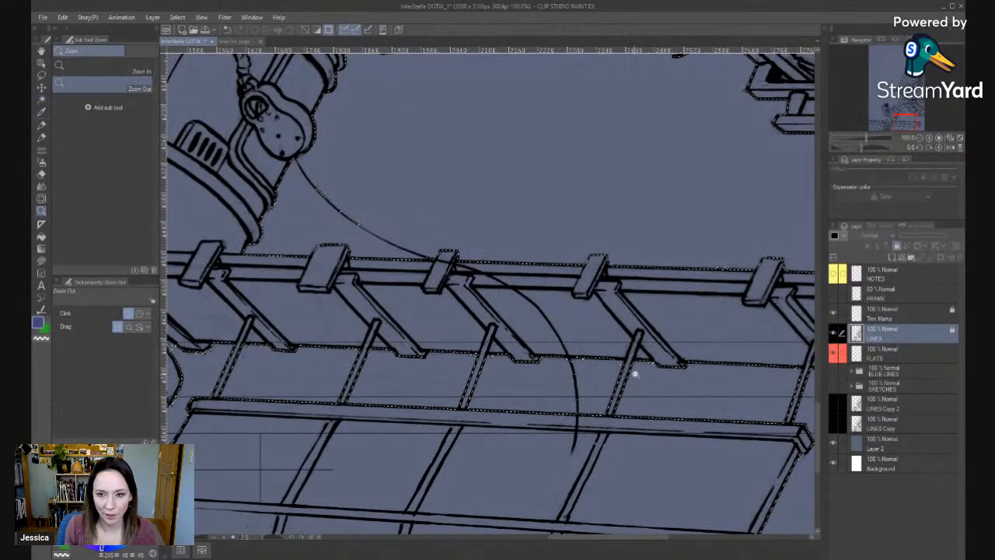
left_click(634, 376)
left_click(644, 373)
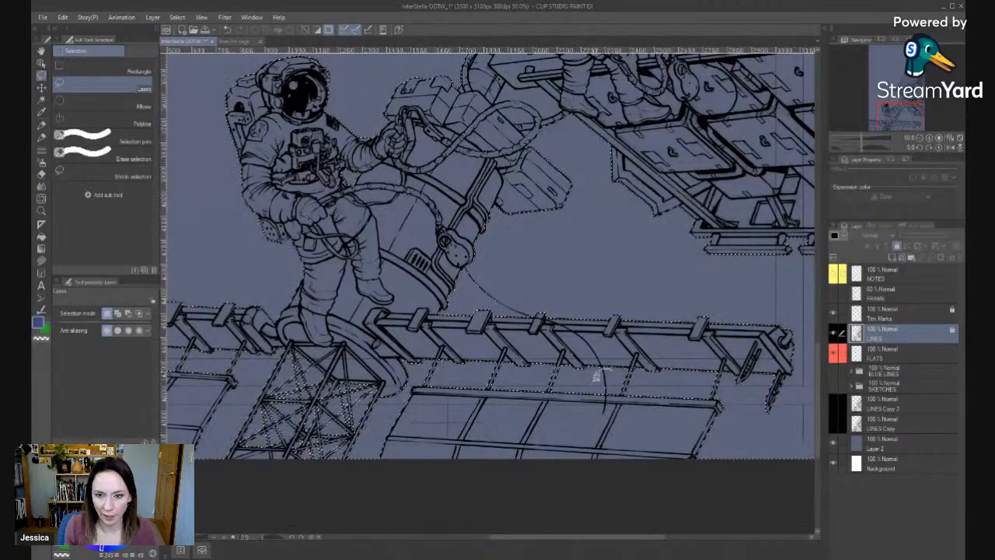
key("/")
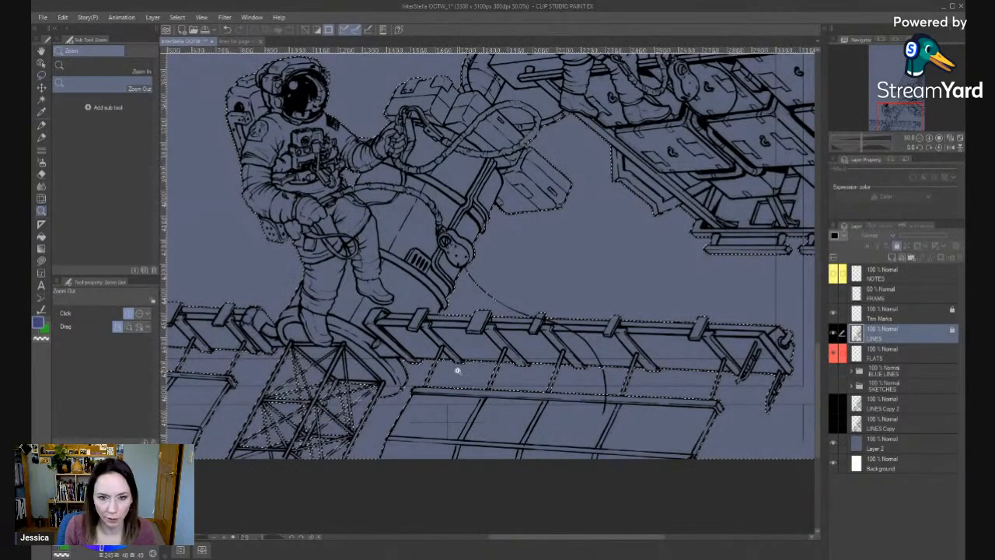
left_click(460, 371)
left_click(462, 376)
left_click(393, 348)
left_click_drag(393, 348, 483, 365)
key("m")
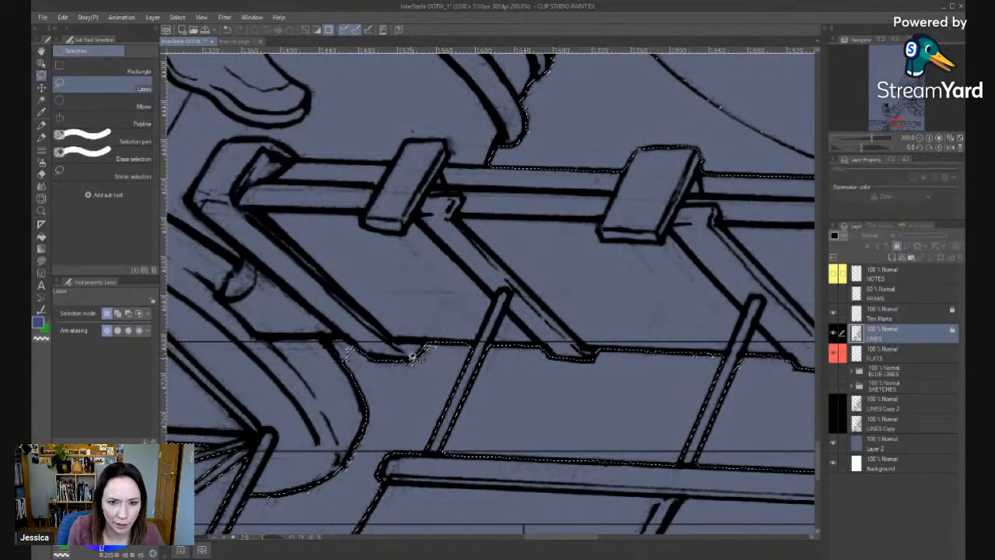
mouse_move(365, 354)
left_mouse_down()
mouse_move(334, 330)
mouse_move(352, 360)
left_mouse_up()
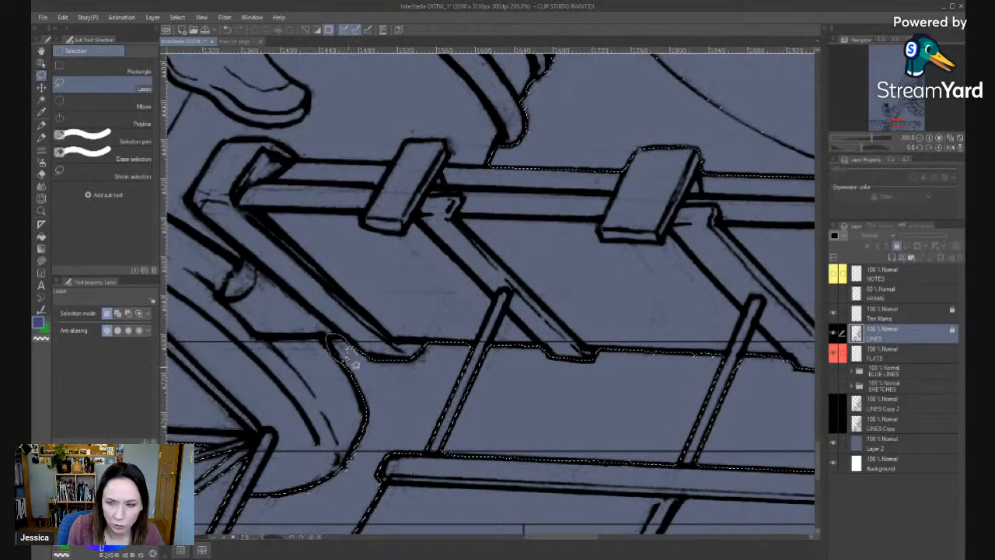
left_click_drag(555, 411, 484, 326)
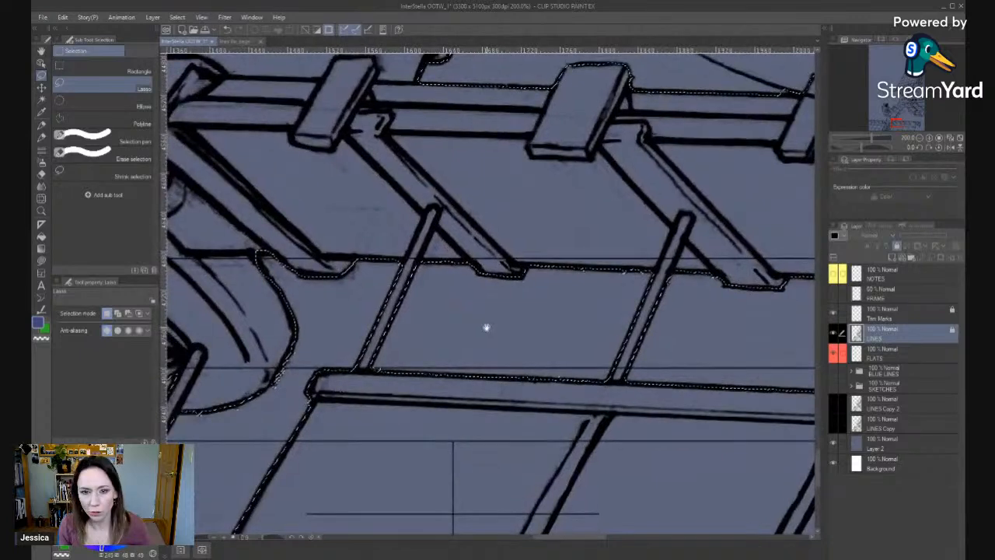
Follow the right solar panel's selection outline to its far end and lasso the ragged outer edge of the end piece.
left_click_drag(700, 371, 648, 361)
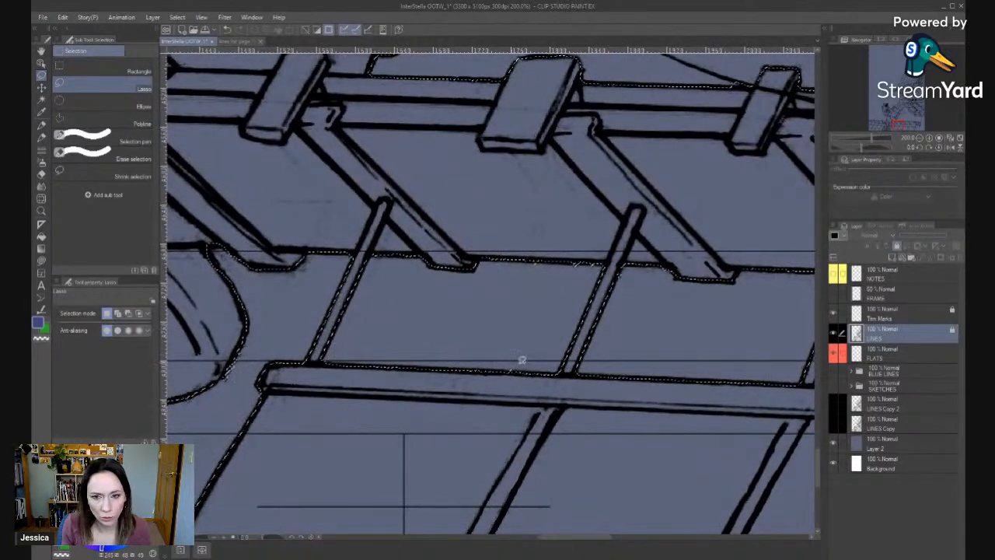
left_click_drag(753, 365, 598, 346)
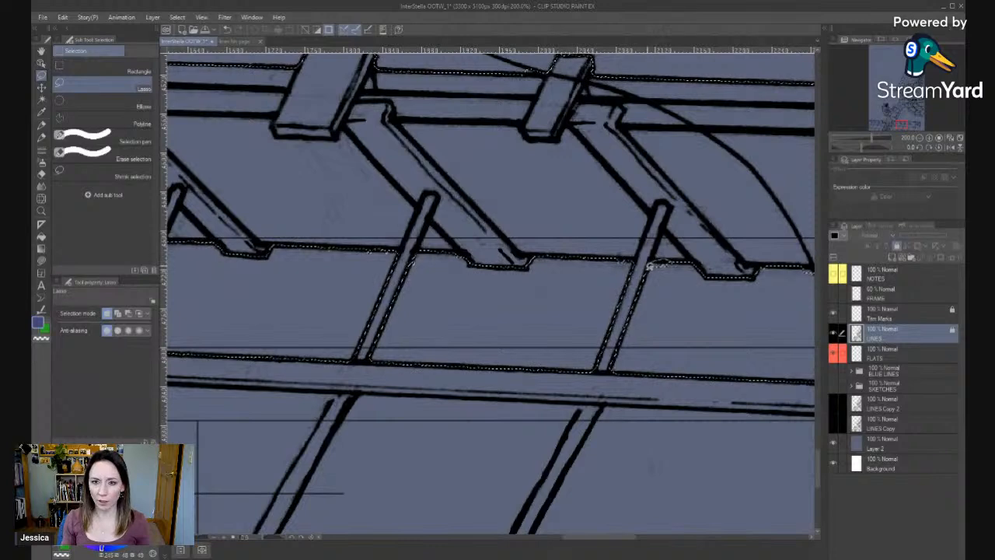
left_click_drag(809, 271, 699, 268)
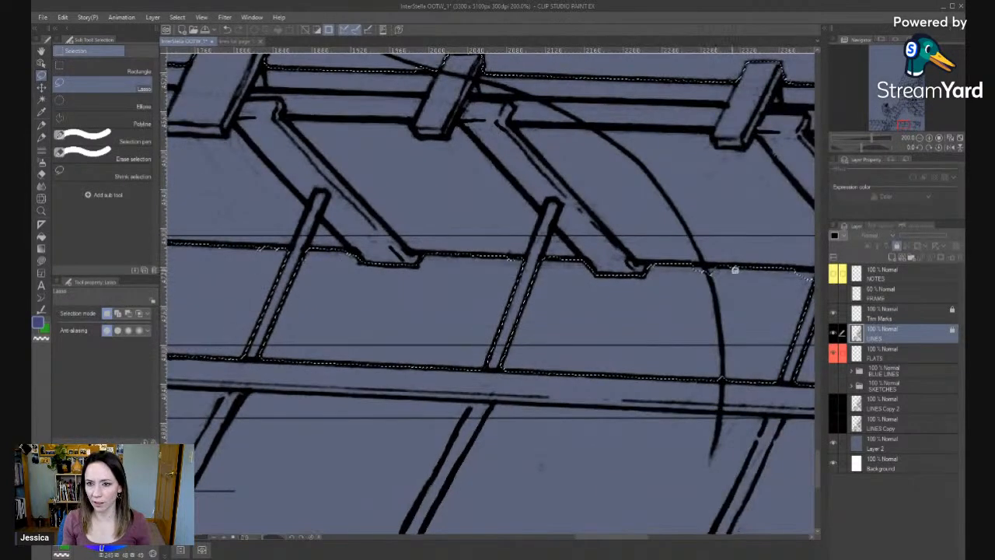
left_click_drag(807, 261, 691, 266)
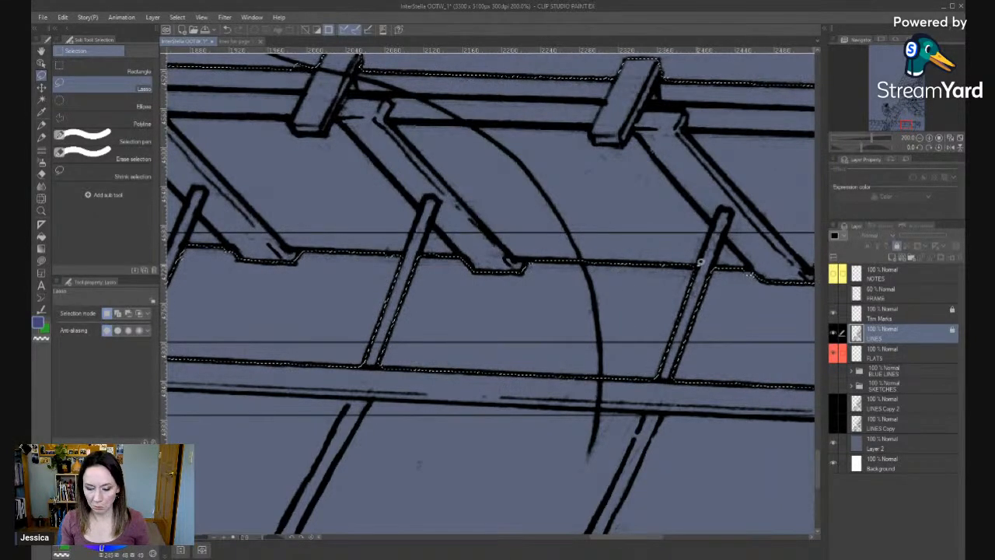
left_click_drag(645, 337, 524, 366)
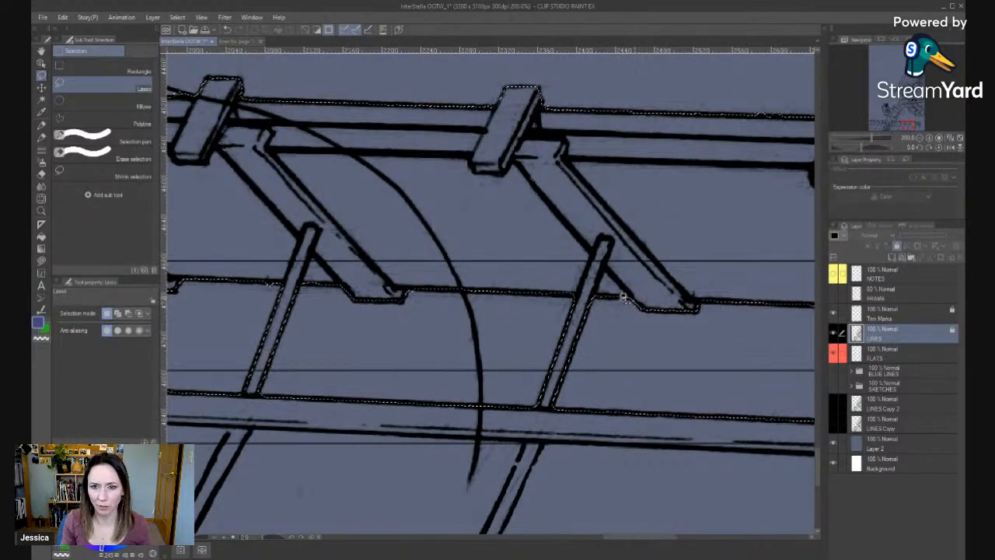
left_click_drag(674, 336, 542, 352)
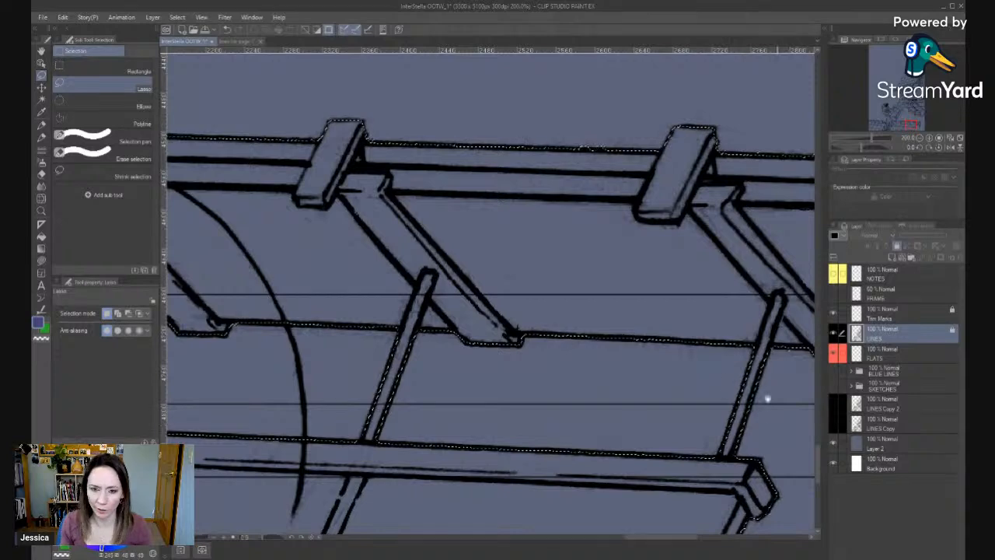
left_click_drag(766, 395, 511, 349)
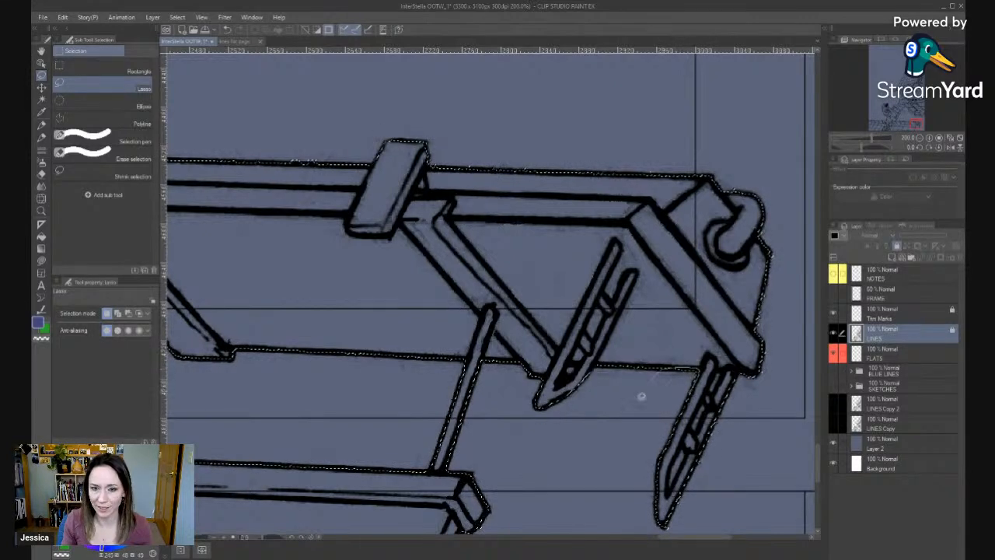
left_click_drag(591, 510, 695, 323)
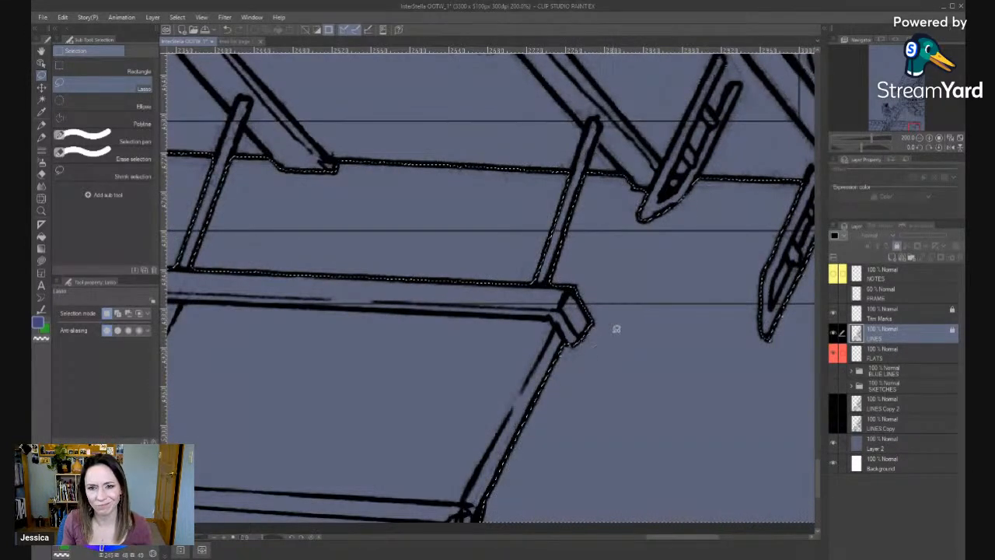
left_click_drag(744, 370, 538, 429)
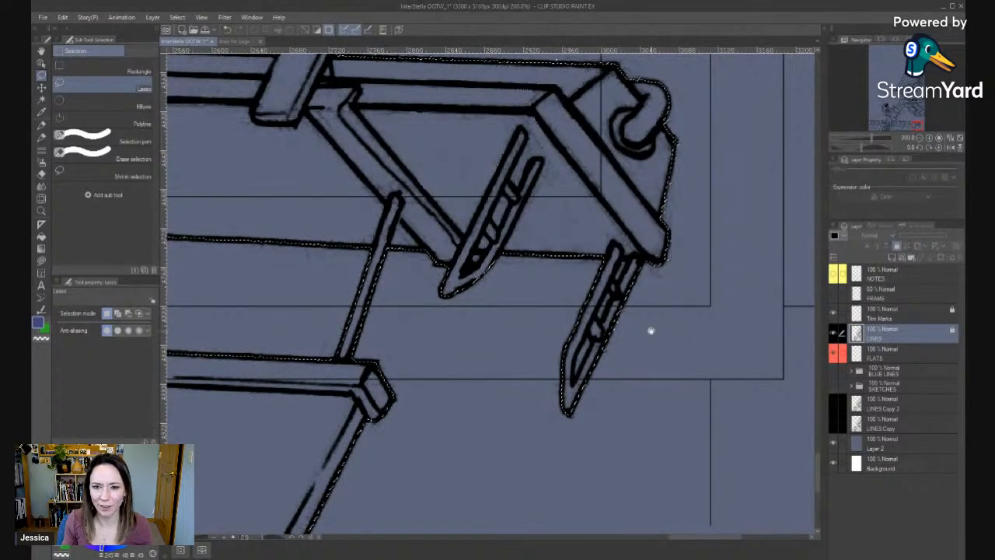
left_click_drag(651, 331, 632, 366)
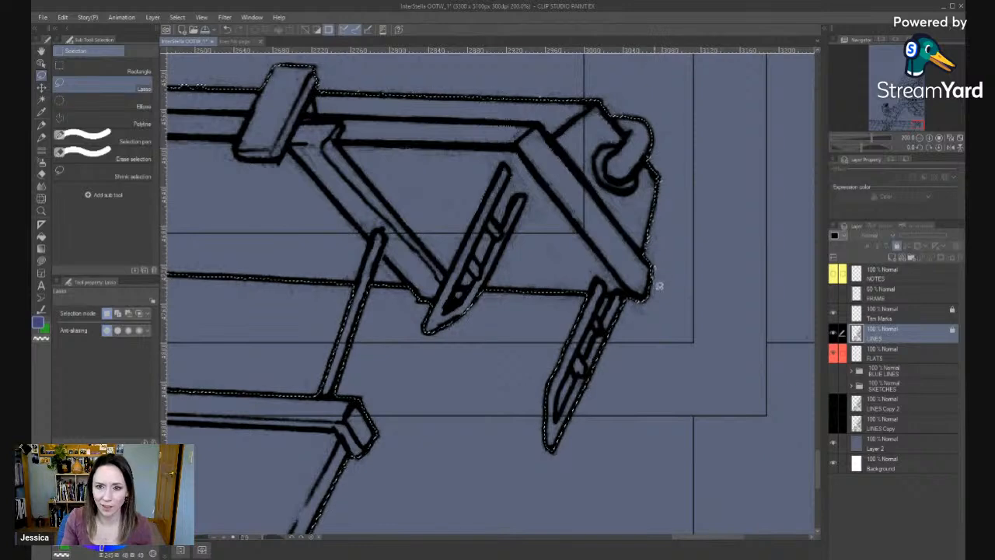
mouse_move(666, 176)
left_mouse_down()
mouse_move(654, 238)
mouse_move(657, 228)
mouse_move(676, 244)
mouse_move(656, 225)
left_mouse_up()
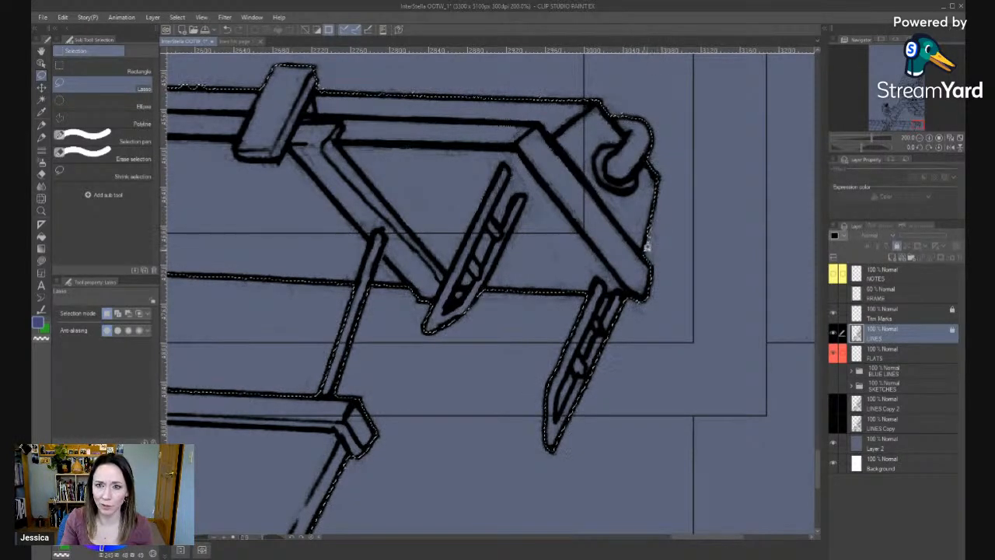
Add the missed background along the panel's top rail, from the last bracket to the end corner, with the Polyline selection.
left_click_drag(693, 165, 696, 255)
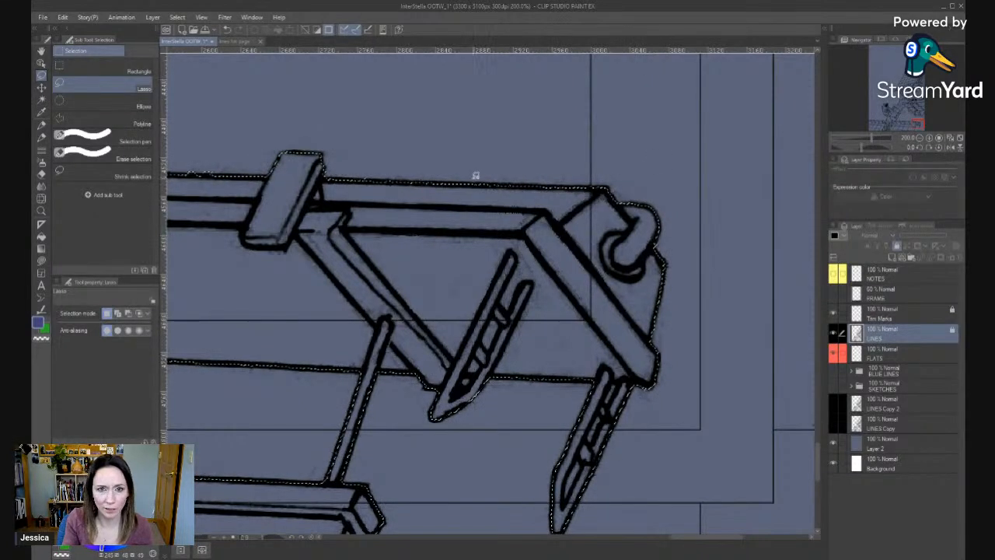
left_click_drag(467, 180, 566, 195)
key("m")
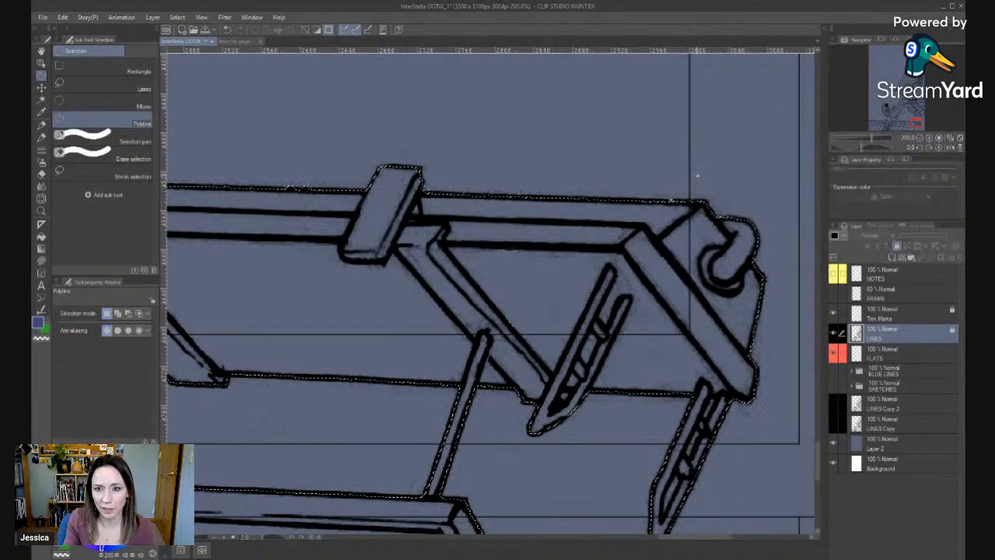
left_click(671, 203)
left_click(424, 203)
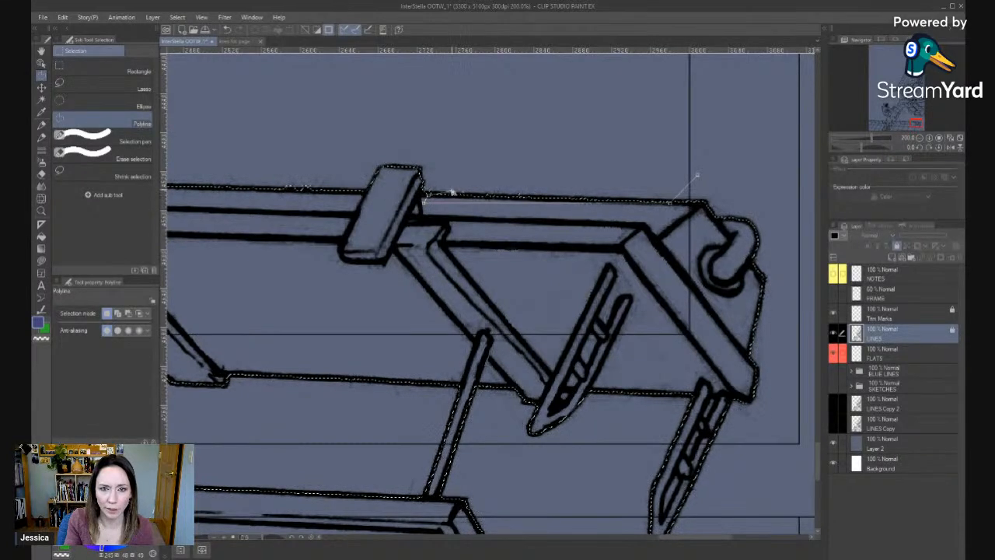
double_click(440, 182)
left_click(700, 201)
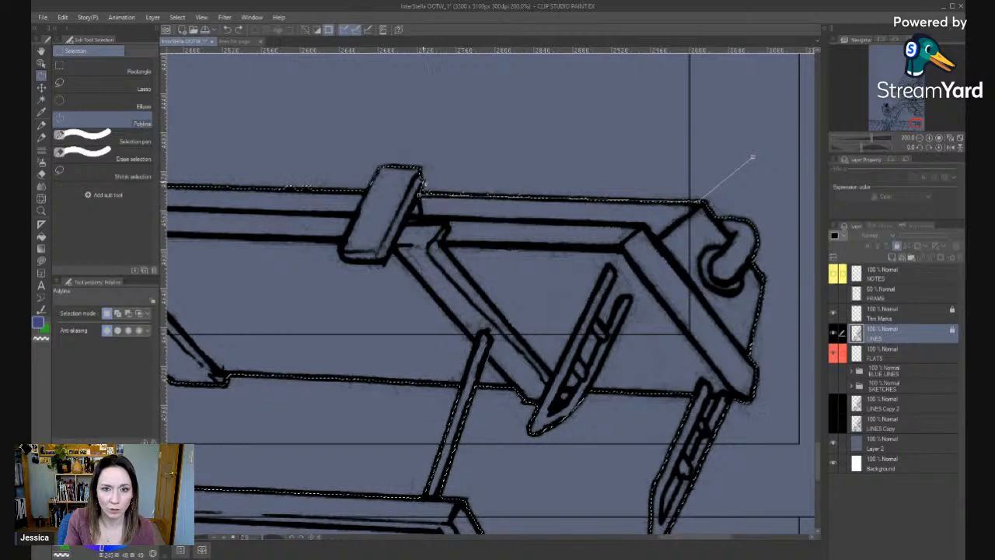
left_click(350, 148)
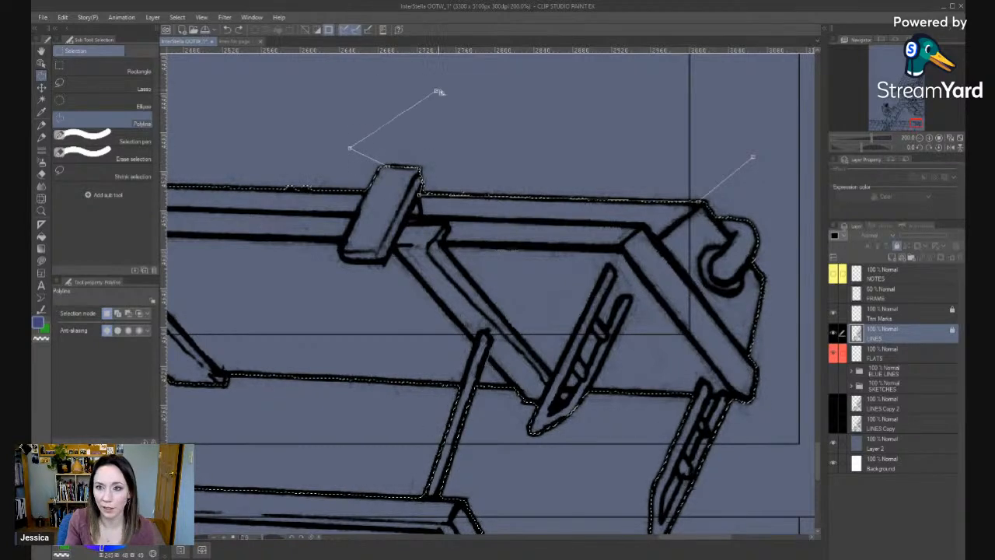
left_click(437, 91)
left_click(700, 109)
left_click(752, 157)
Clean the ragged top-rail edge between the last two brackets by outlining the background above it with the Polyline selection.
left_click_drag(400, 267, 659, 393)
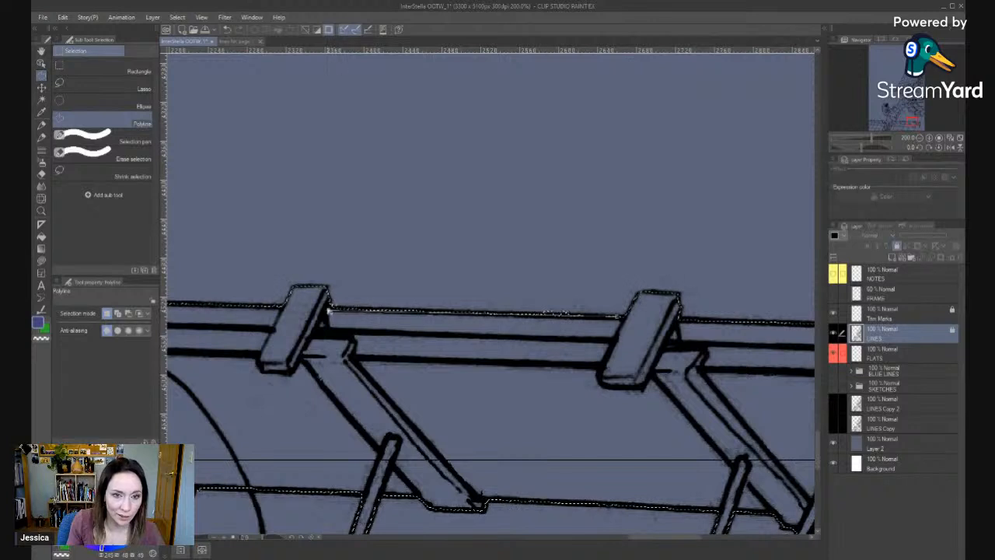
left_click(524, 221)
left_click(611, 260)
left_click(618, 317)
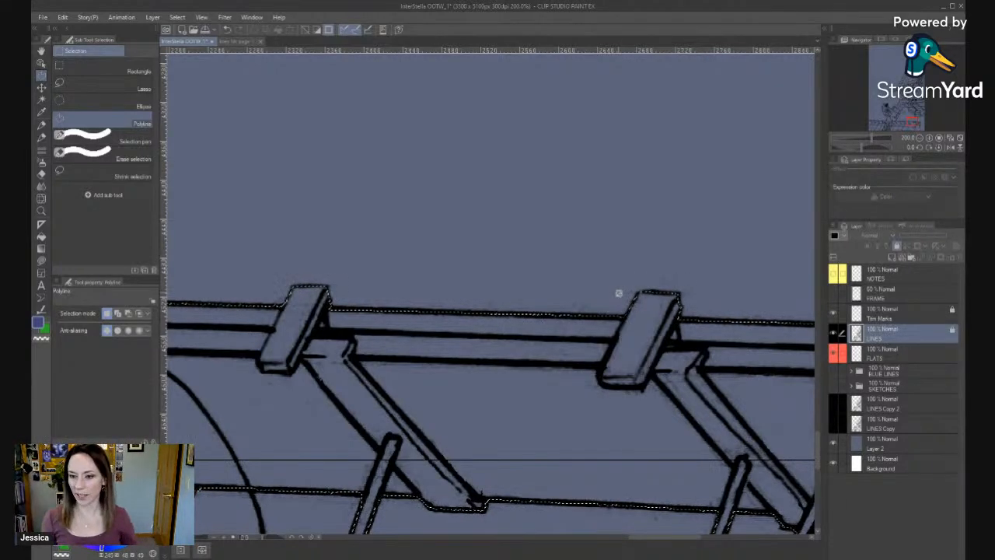
Check the selection edge along the panel's remaining top rail, the hanging cable and both astronauts for missed background.
left_click_drag(409, 309, 661, 298)
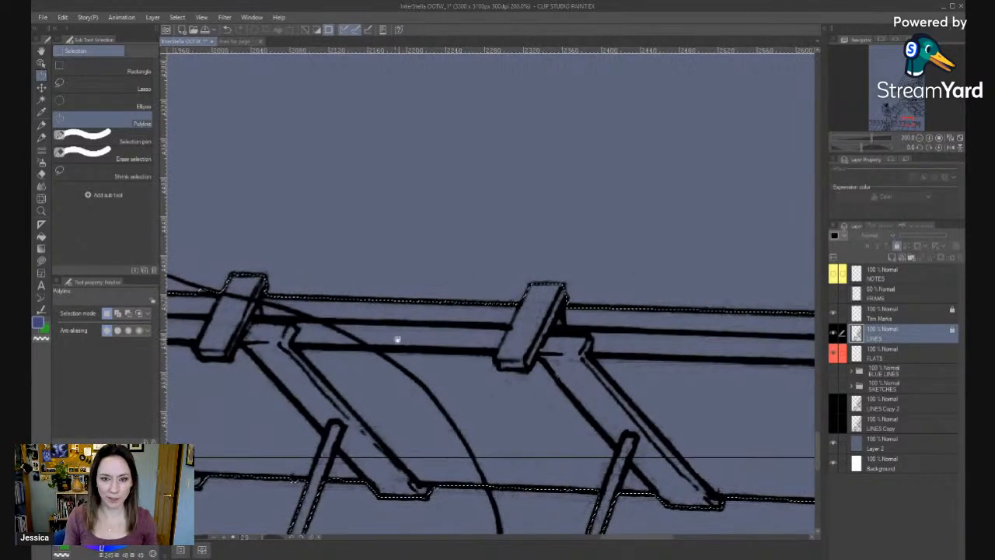
left_click_drag(397, 340, 626, 324)
key("l")
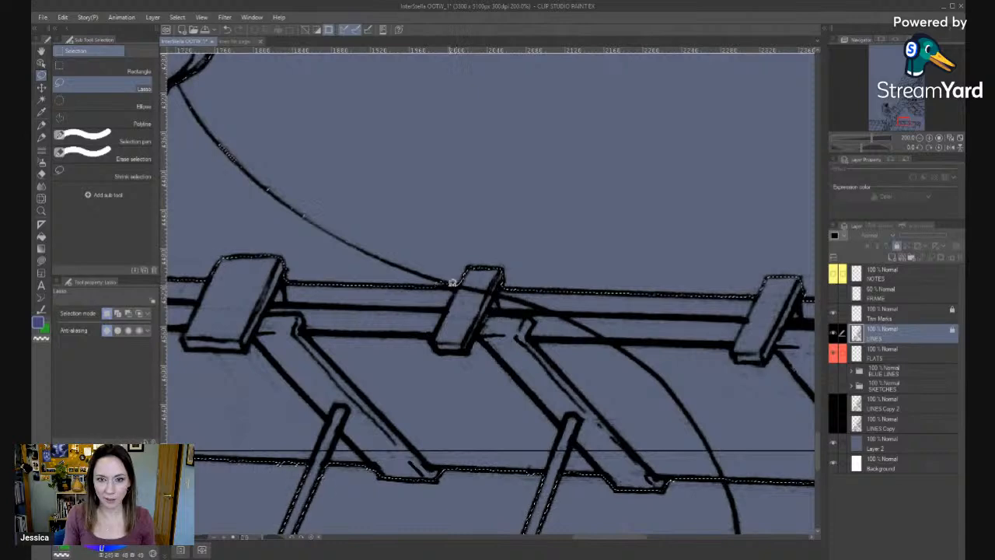
mouse_move(340, 218)
left_mouse_down()
mouse_move(448, 302)
mouse_move(496, 368)
mouse_move(381, 233)
mouse_move(299, 202)
mouse_move(343, 285)
mouse_move(444, 347)
mouse_move(485, 319)
left_mouse_up()
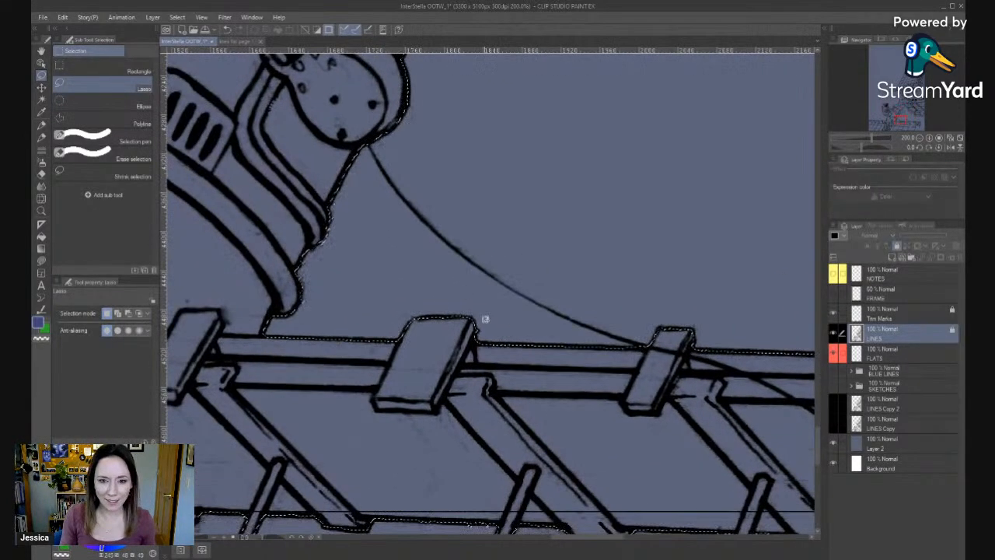
left_click_drag(346, 347, 520, 421)
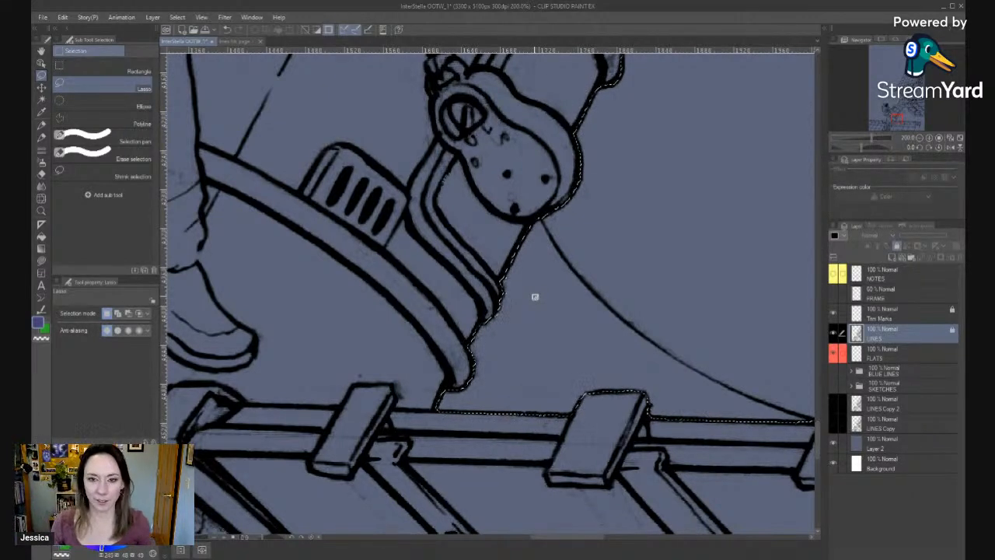
key("m")
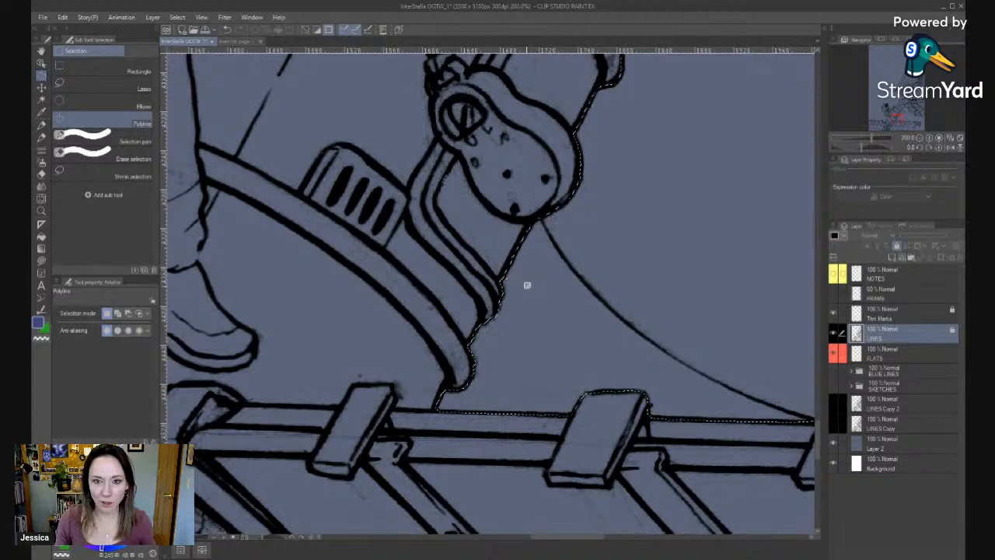
key("m")
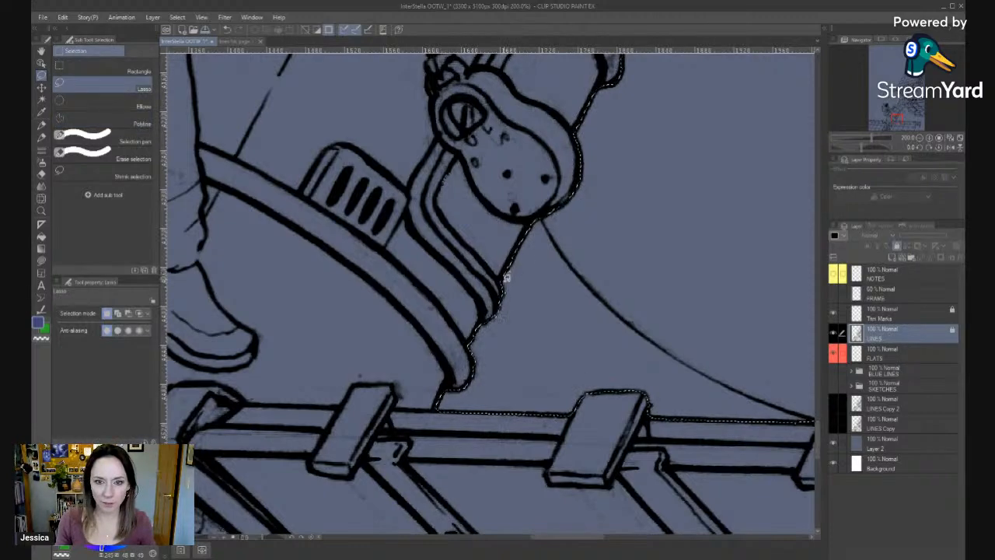
key("alt+space")
left_click(524, 438)
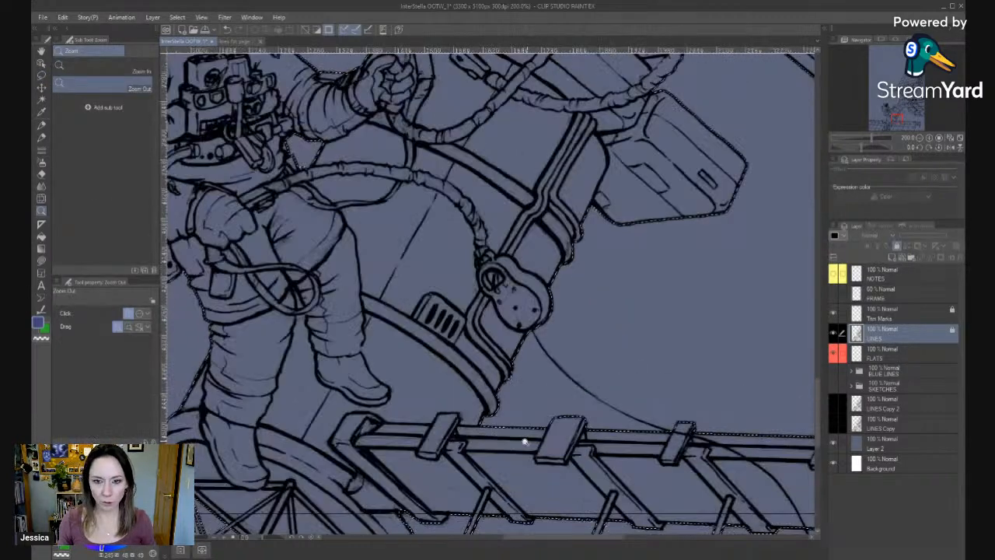
left_click(528, 440)
left_click(560, 460)
left_click_drag(549, 439, 615, 432)
left_click_drag(673, 272, 648, 349)
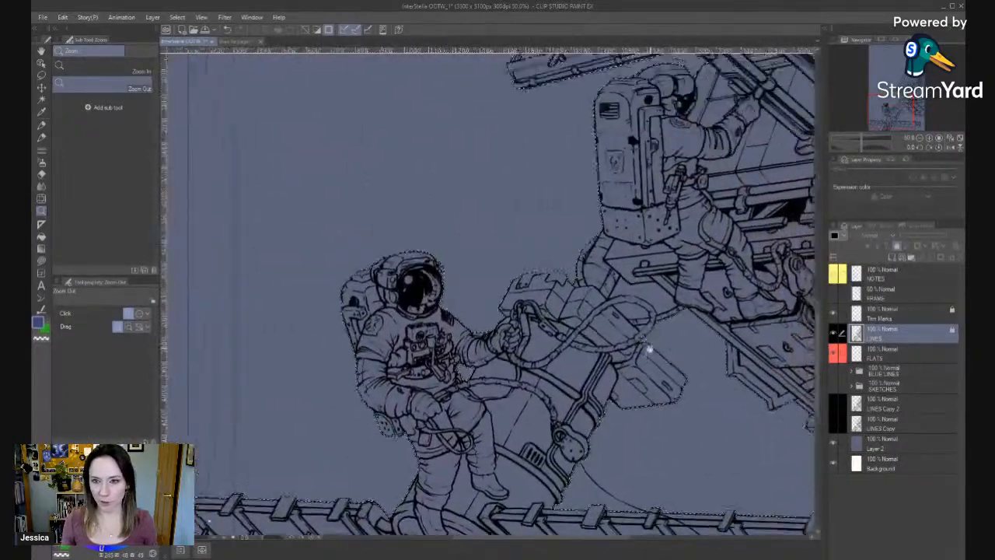
left_click_drag(641, 303, 611, 332)
Add the background gap beneath the platform and the opening inside the looped hose to the selection with Auto select.
scroll(611, 332, "up", 3)
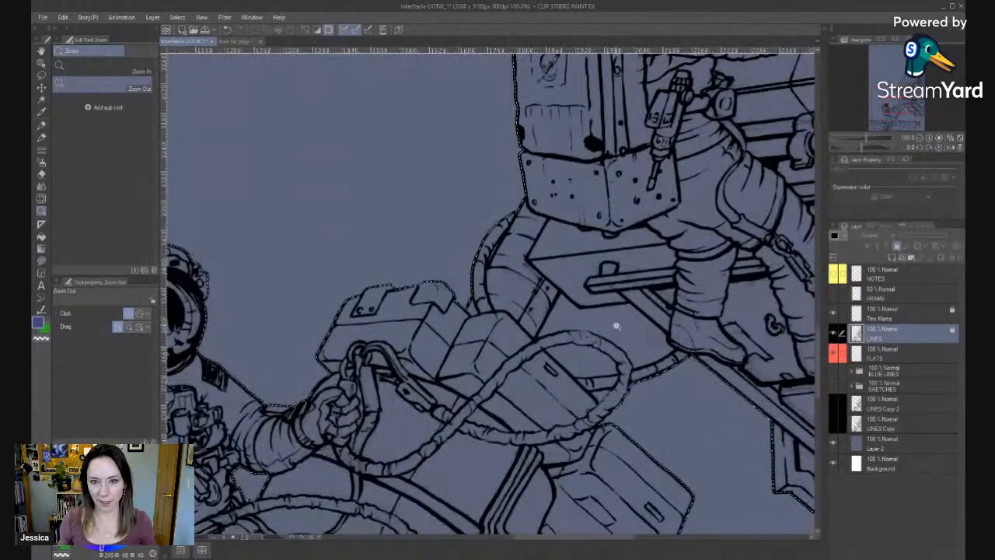
left_click(623, 321, "ctrl")
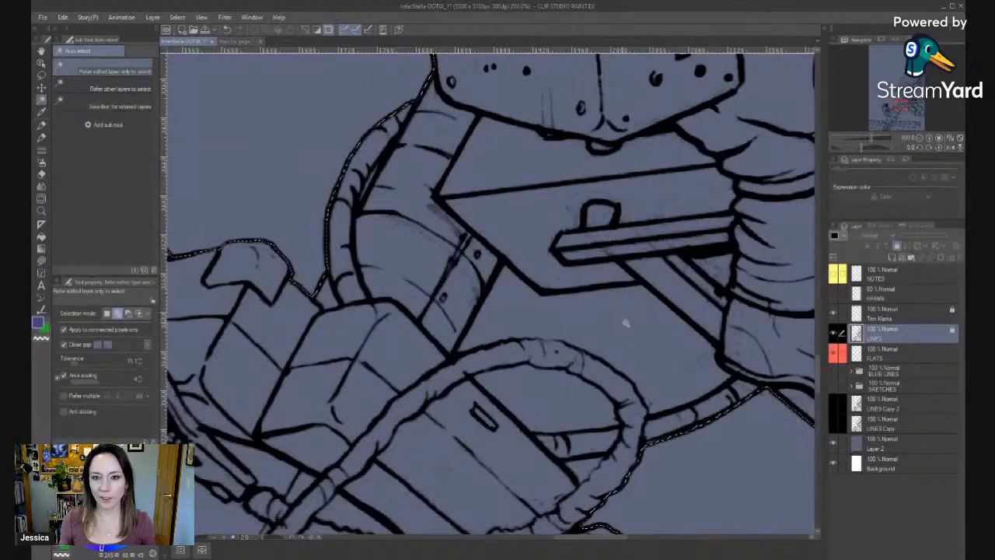
left_click(626, 323)
left_click_drag(626, 304, 584, 352)
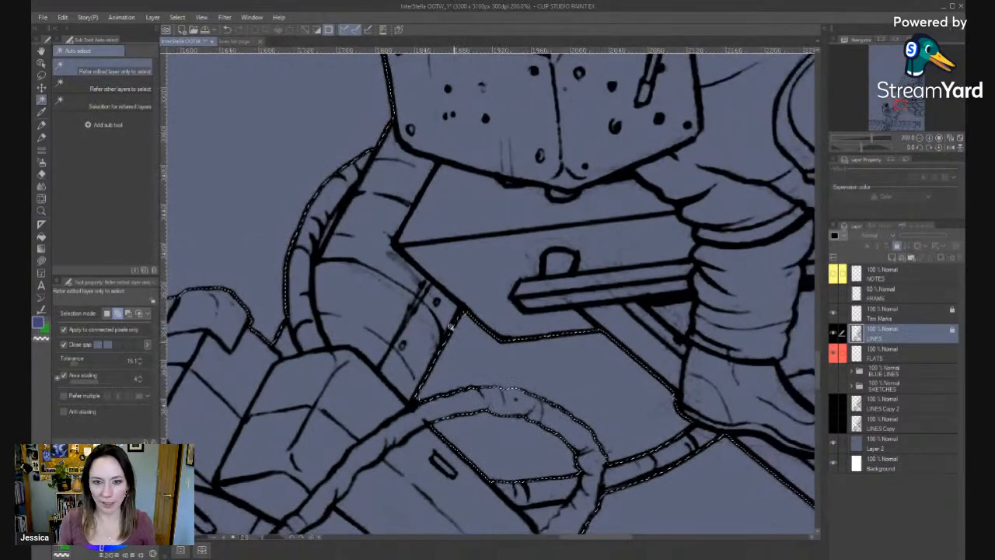
key("m")
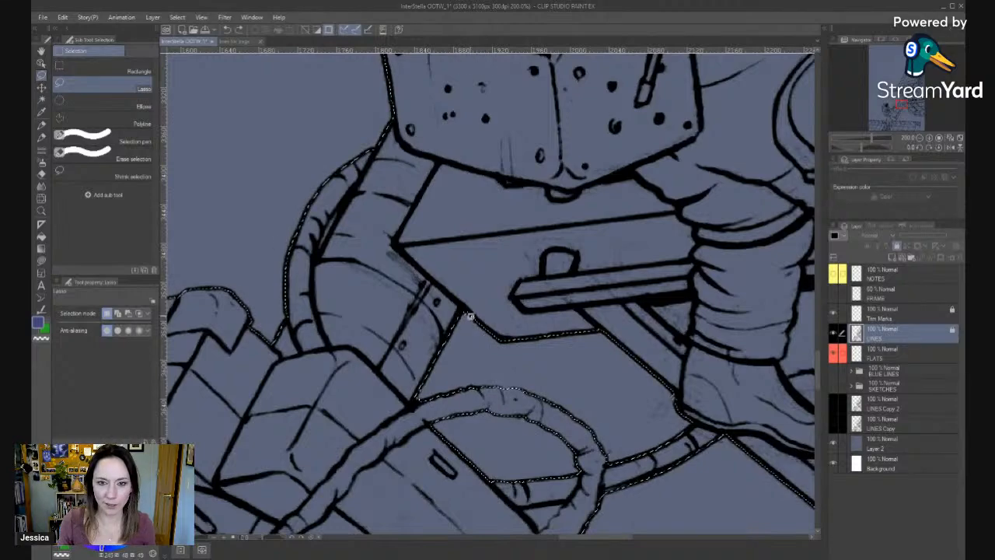
left_click_drag(606, 354, 513, 346)
key("w")
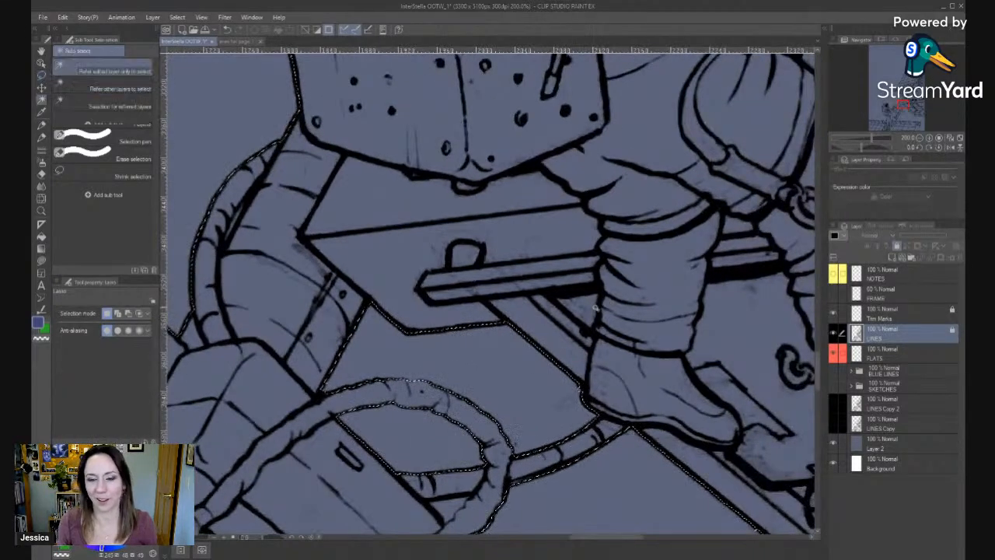
Try to add the narrow opening inside the angled frame beneath the platform to the selection with Auto select.
key("alt+space")
left_click(698, 484)
left_click(699, 484)
left_click(698, 483)
left_click(698, 483)
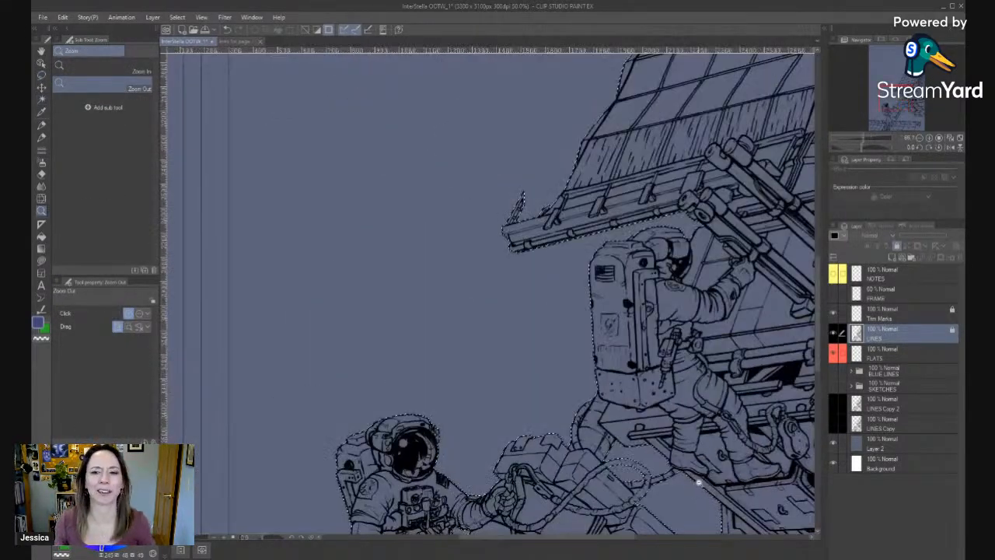
left_click_drag(698, 482, 431, 306)
left_click_drag(467, 342, 500, 340)
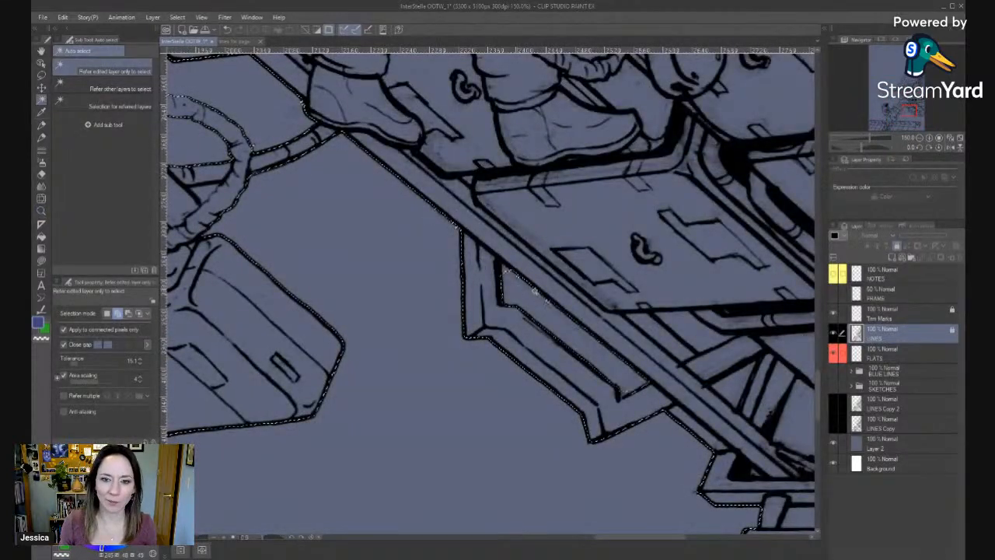
key("m")
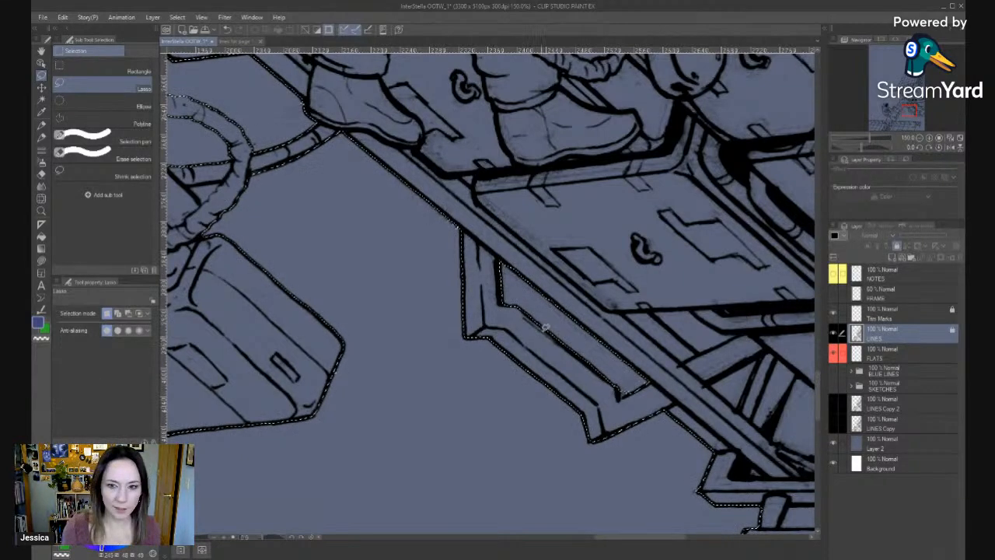
key("ctrl+alt+space")
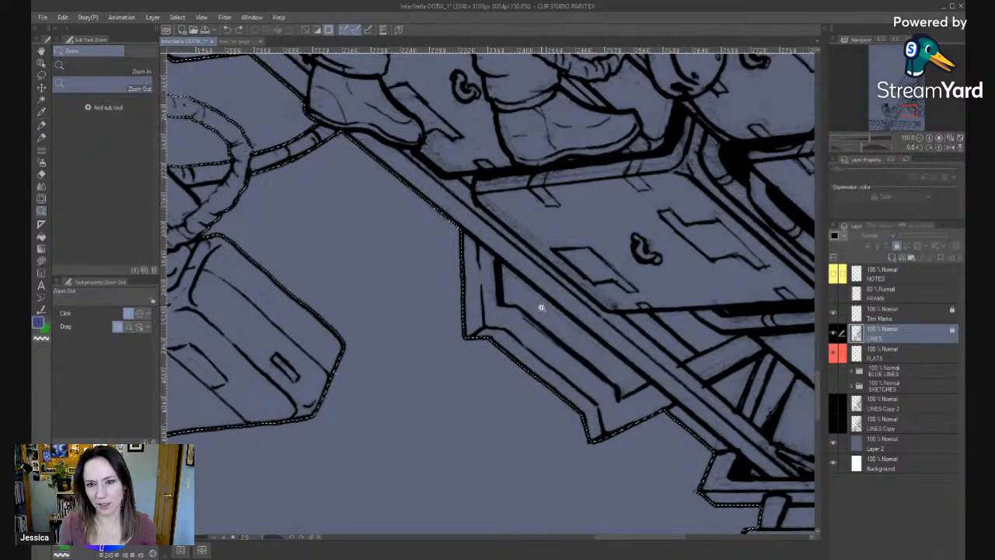
key("t")
left_click(544, 303)
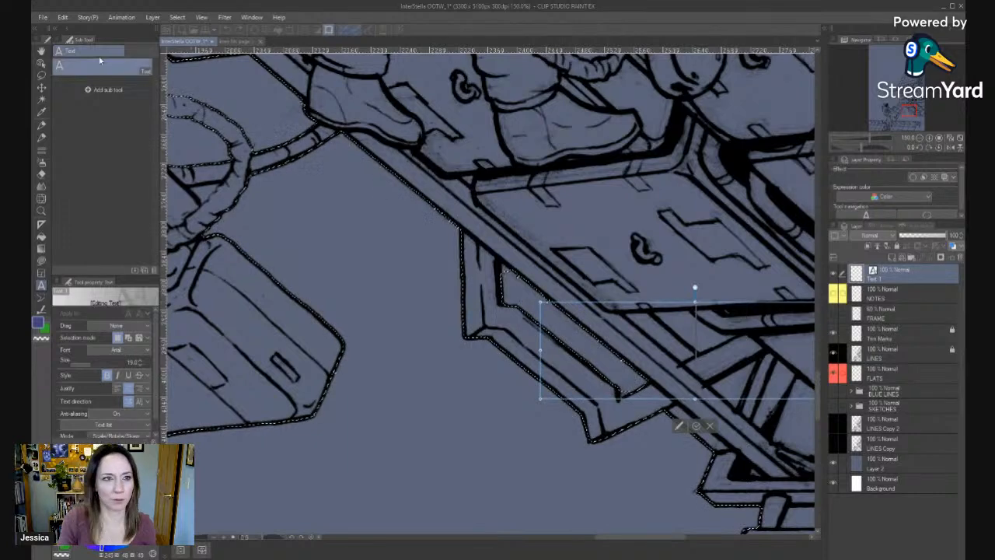
left_click(41, 86)
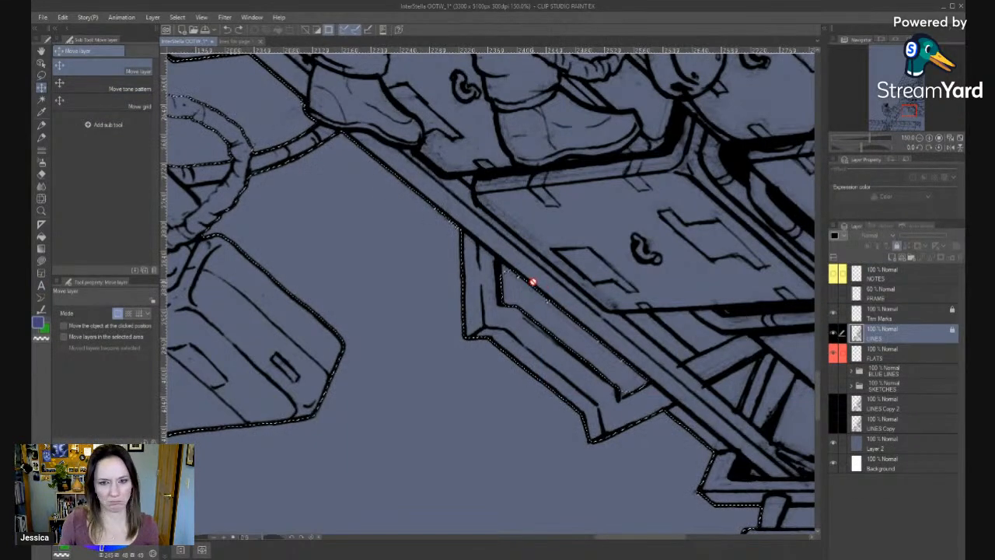
key("t")
Inspect the selection edge at the upper corner of the opening inside the angled frame and undo that selection.
key("/")
left_click(516, 280)
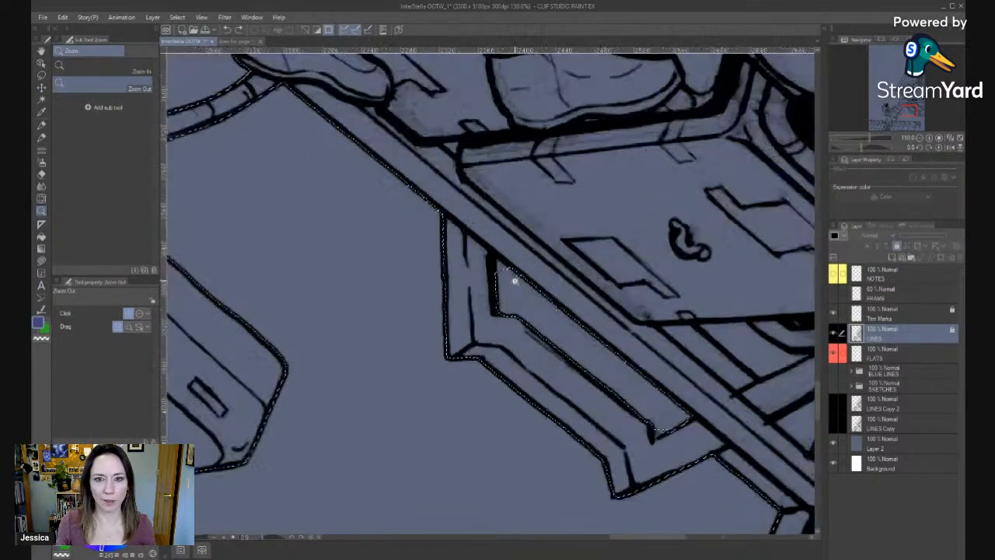
left_click(524, 285)
key("m")
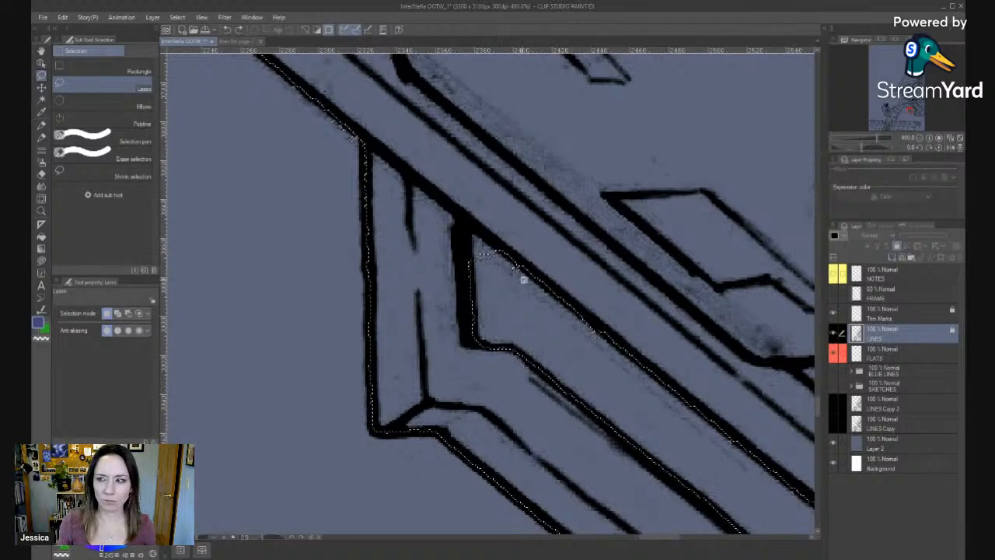
key("/")
left_click(526, 267)
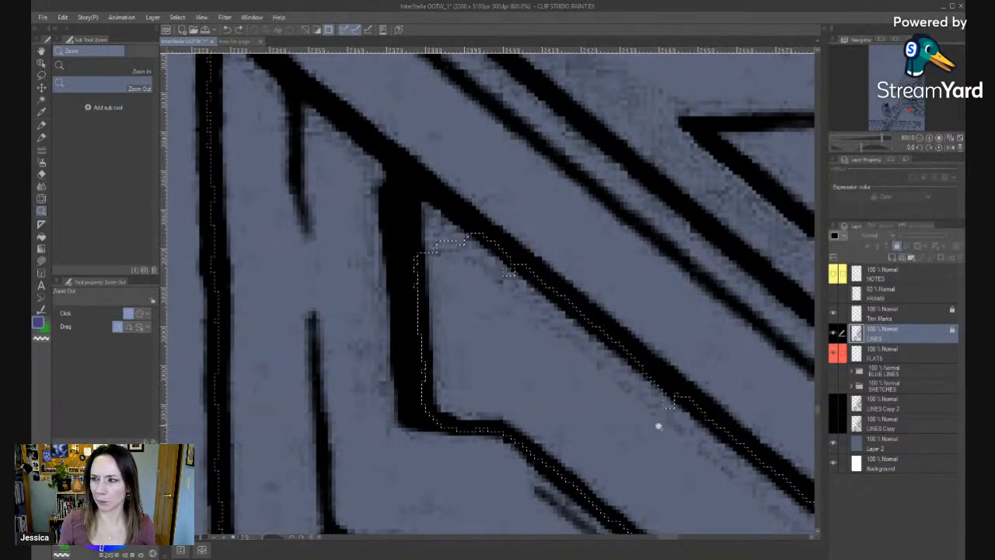
key("ctrl+z")
Try adding the angled frame's opening again with Auto select, inspect its edge along the diagonal rail, and undo it.
key("w")
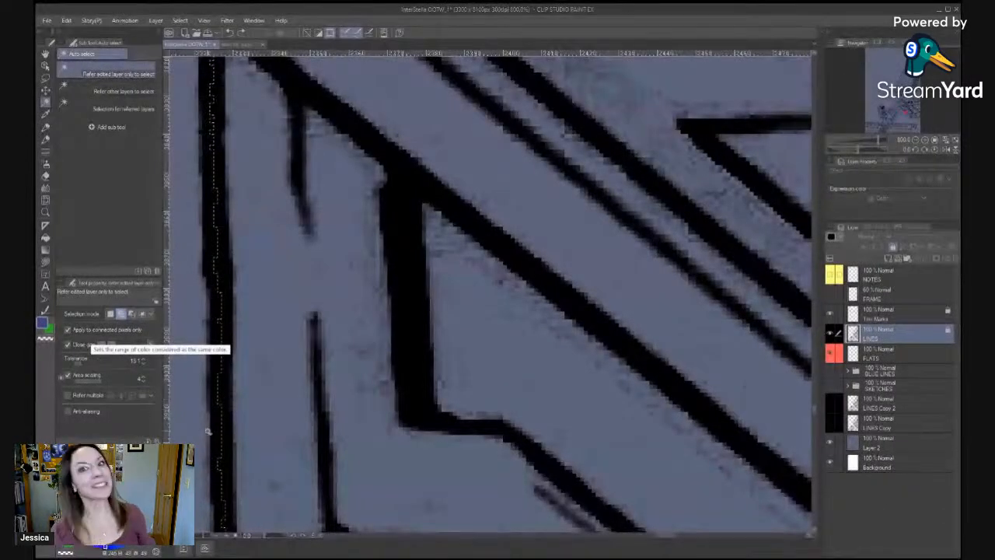
left_click(496, 355)
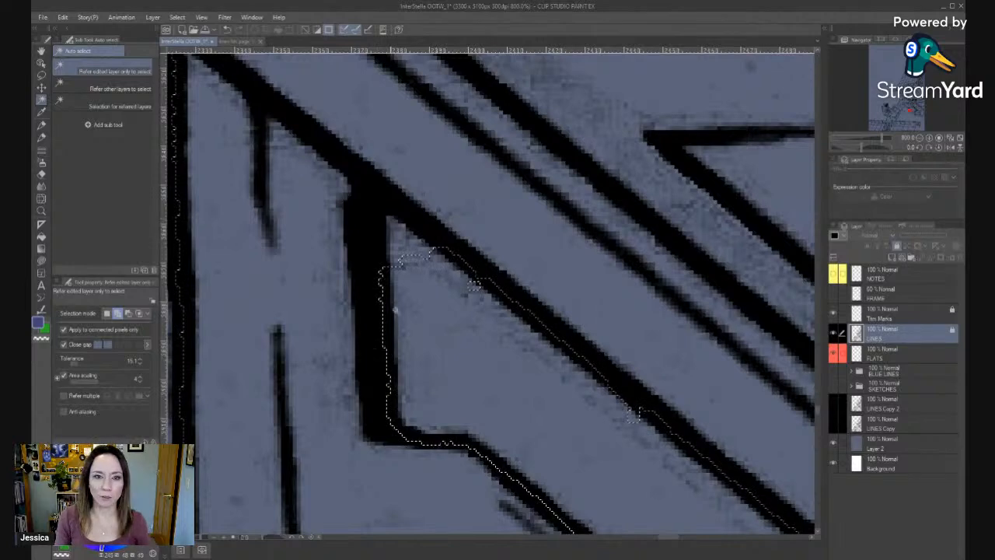
left_click_drag(651, 423, 510, 302)
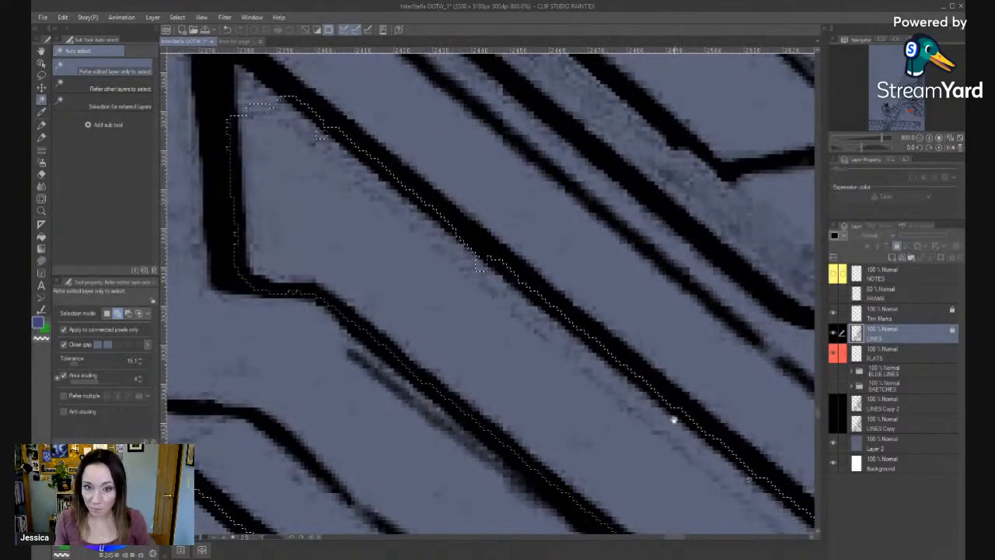
left_click_drag(561, 363, 612, 429)
key("ctrl+z")
Raise the Auto select tolerance to about 32 and add the opening inside the angled frame to the selection.
left_click(86, 362)
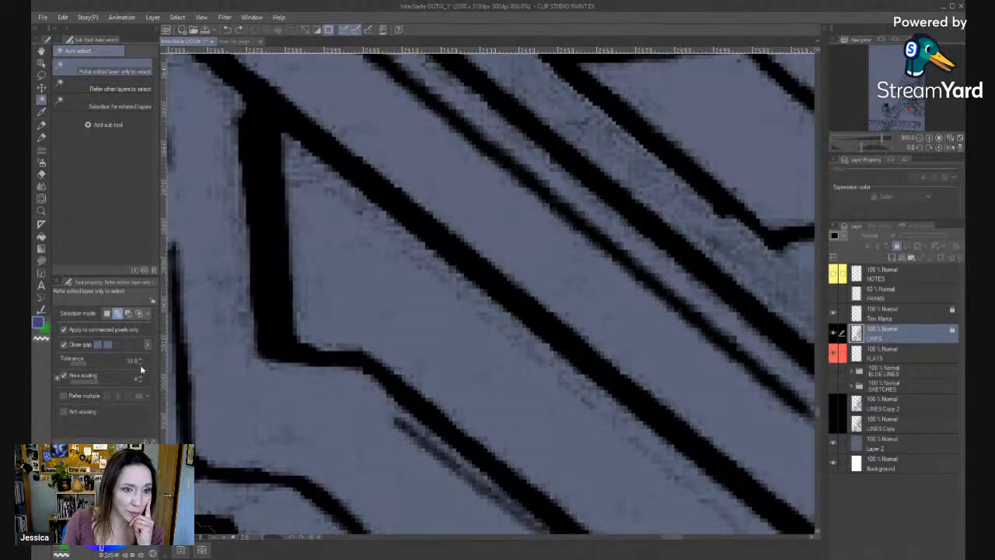
left_click(417, 321)
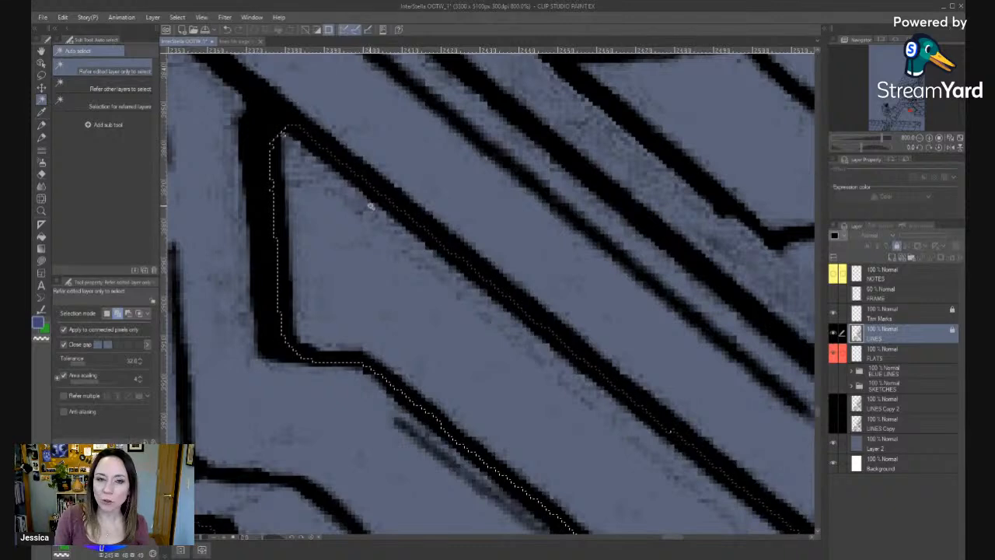
left_click_drag(346, 202, 349, 271)
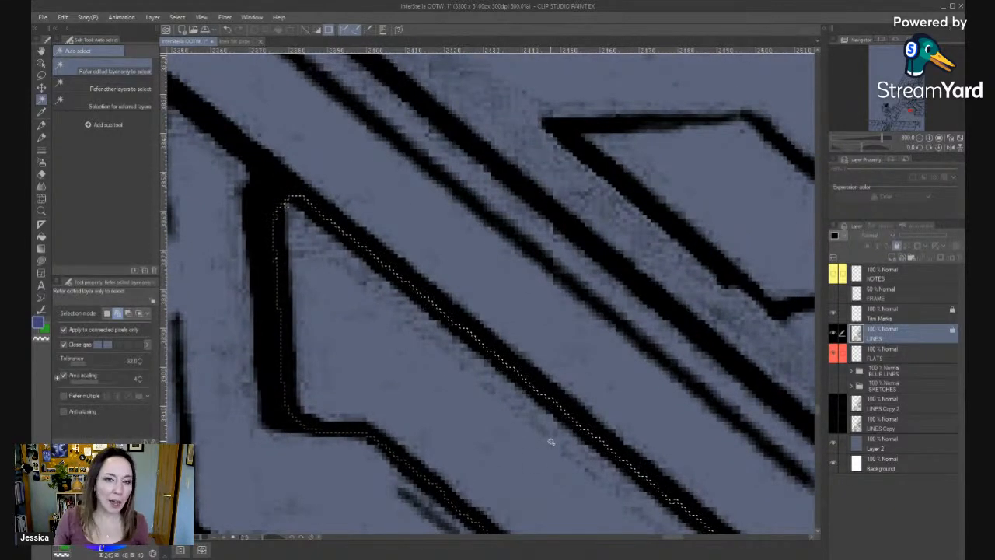
Fill in the missed upper and lower corners of the angled frame's opening with the Lasso selection.
key("m")
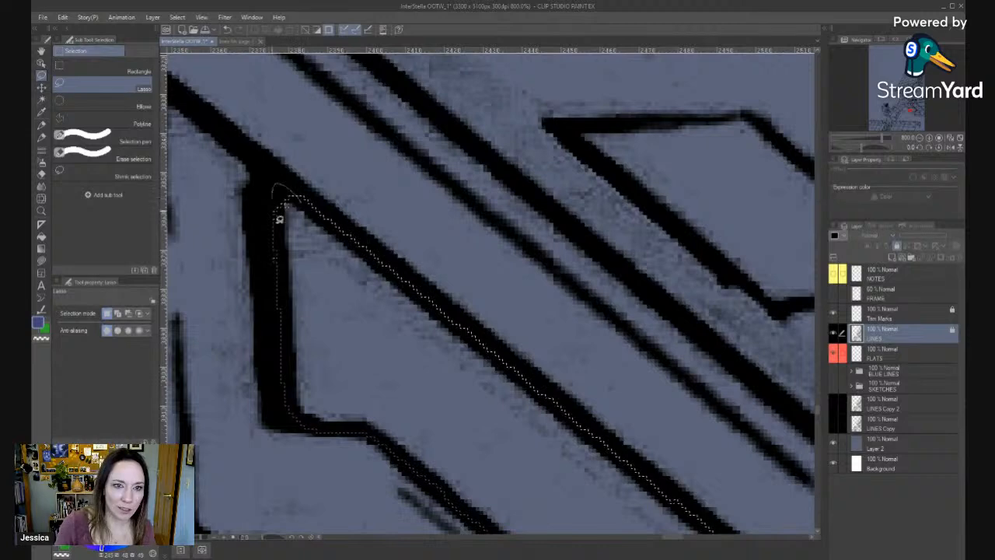
left_click_drag(277, 216, 300, 211)
mouse_move(604, 459)
left_mouse_down()
mouse_move(313, 231)
mouse_move(458, 276)
mouse_move(394, 241)
left_mouse_up()
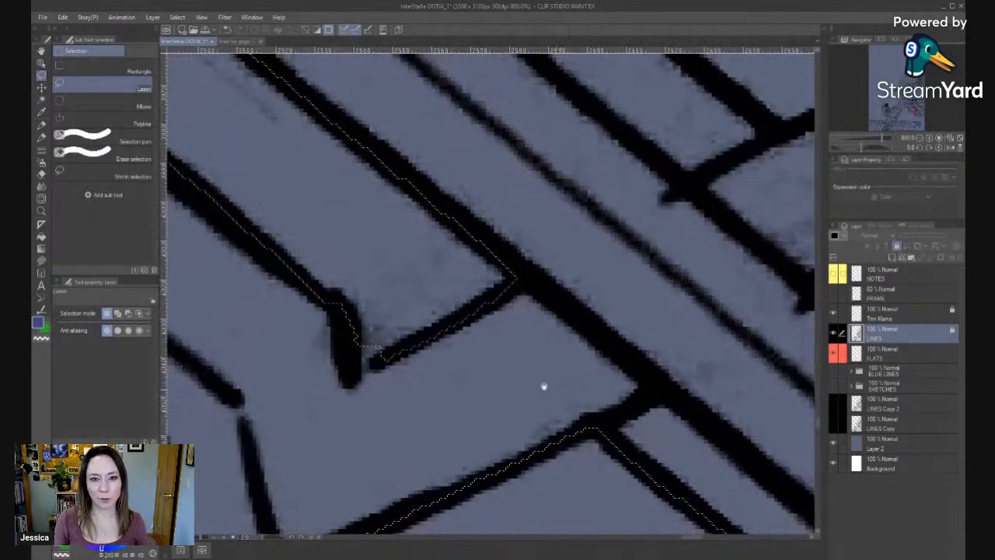
left_click_drag(362, 339, 391, 350)
Check the selection edge around the angled frame, along the diagonal rail and around the base beneath the platform.
key("alt+space")
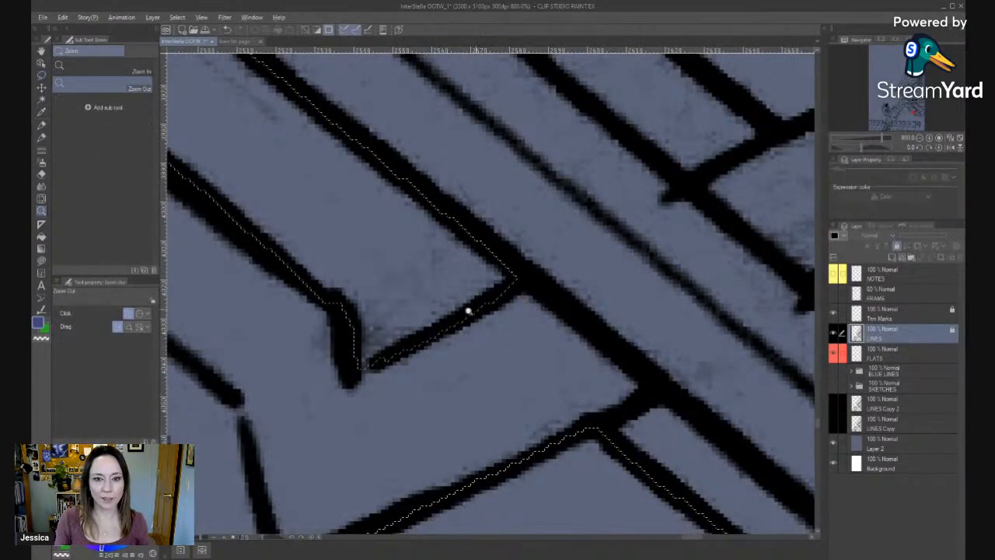
left_click(420, 364)
left_click(419, 363)
left_click(416, 362)
scroll(377, 320, "up", 3)
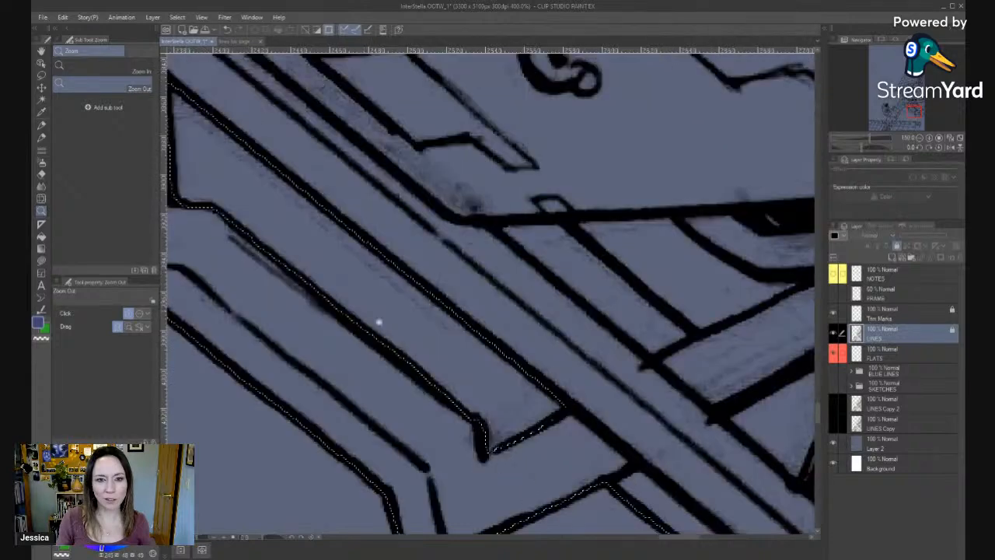
left_click_drag(349, 309, 310, 230)
left_click_drag(669, 502, 347, 242)
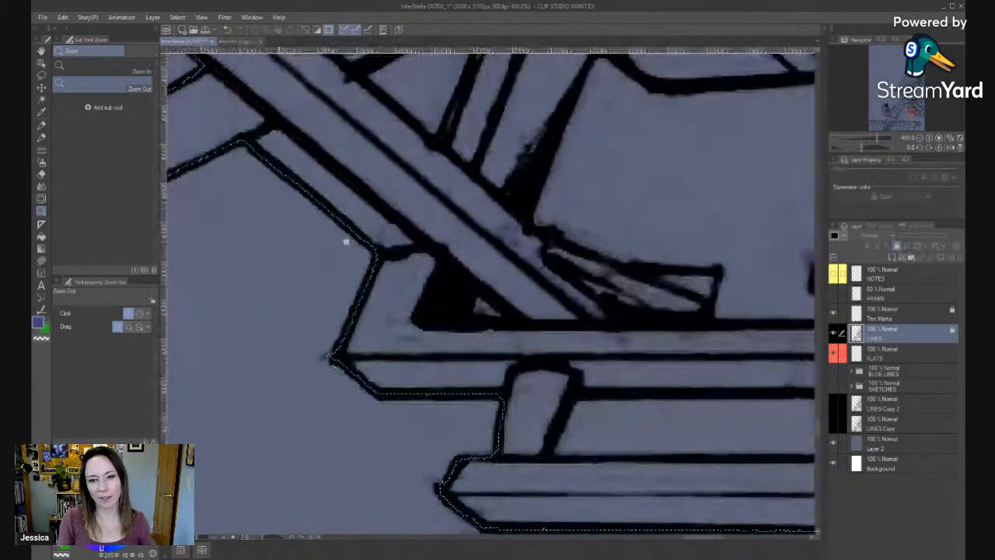
scroll(549, 359, "down", 4)
scroll(534, 360, "up", 3)
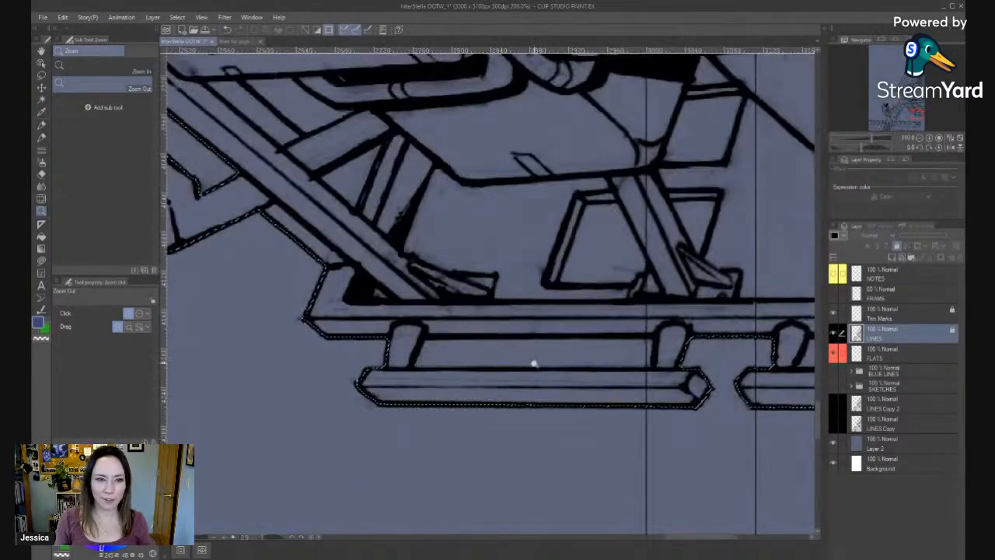
Try adding the gap between the base rail and lower bar at a much higher Auto select tolerance, inspect its edge, and undo it.
key("b")
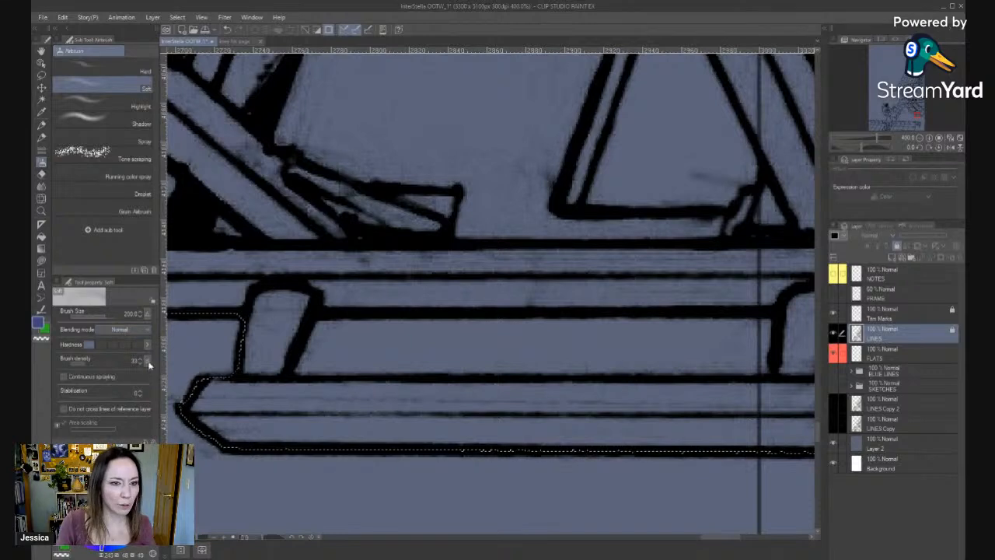
key("w")
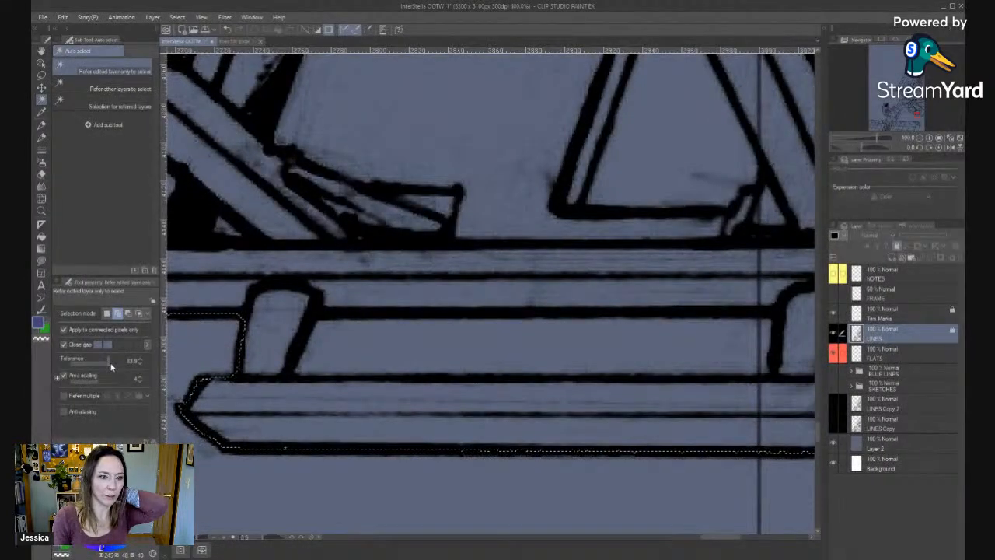
left_click(110, 362)
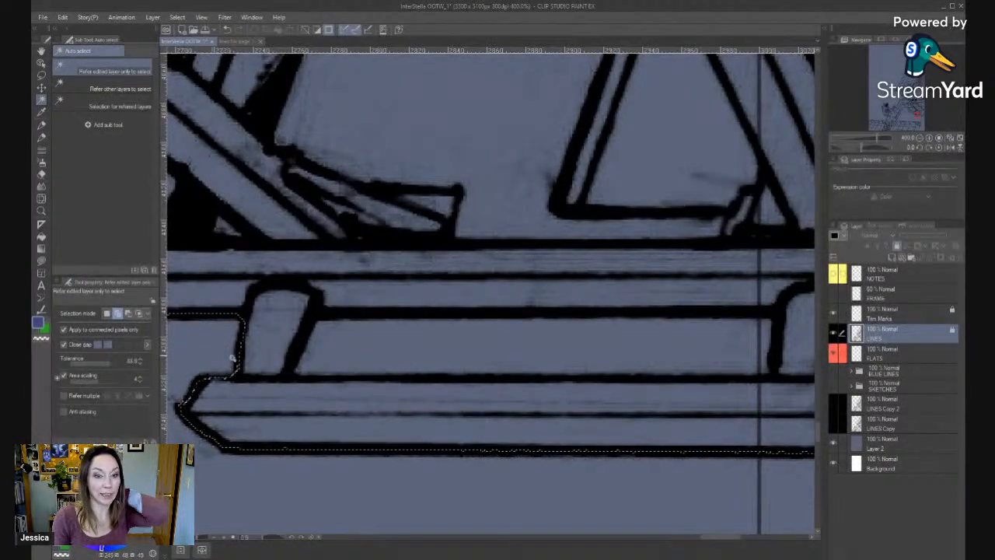
left_click(411, 344)
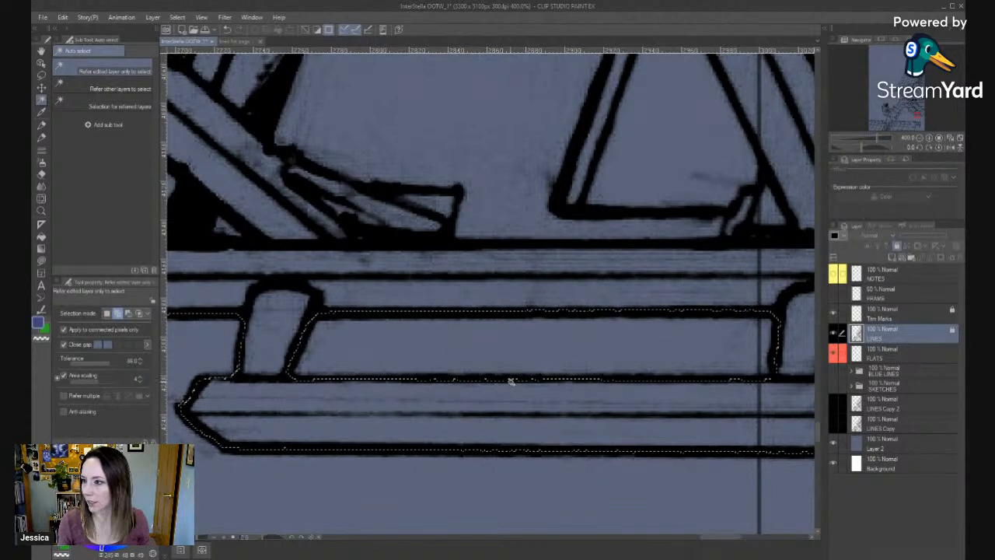
key("alt+space")
left_click_drag(511, 383, 547, 383)
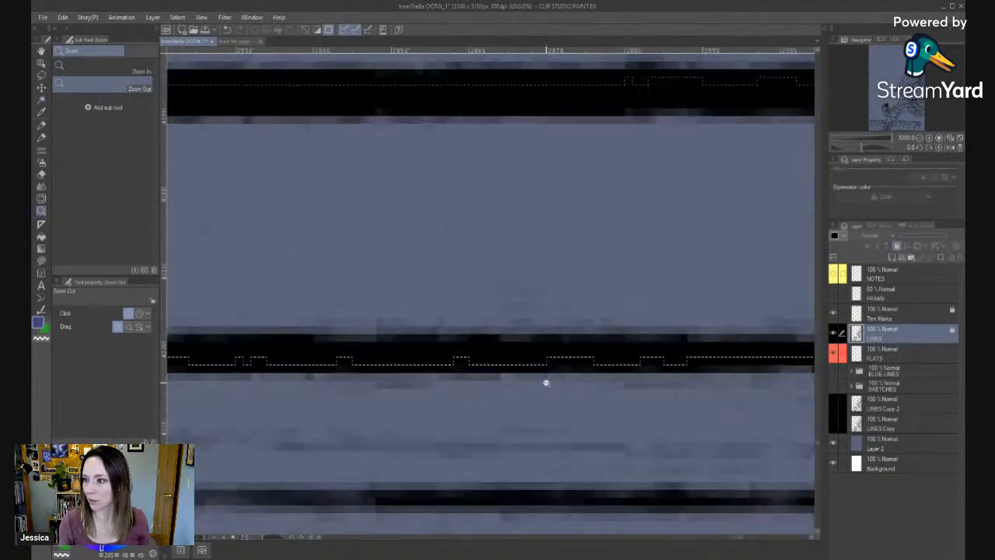
left_click(545, 383)
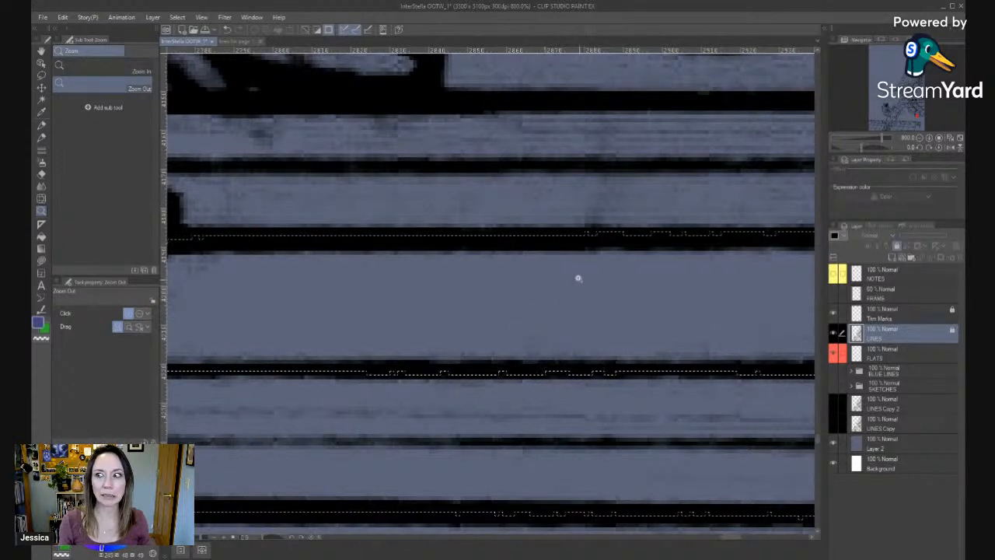
left_click(497, 372)
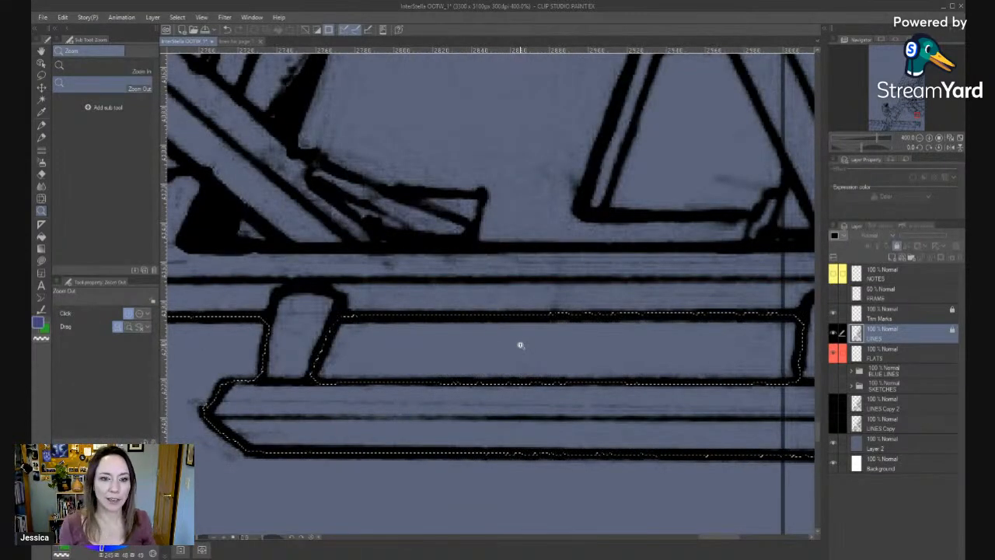
key("ctrl+z")
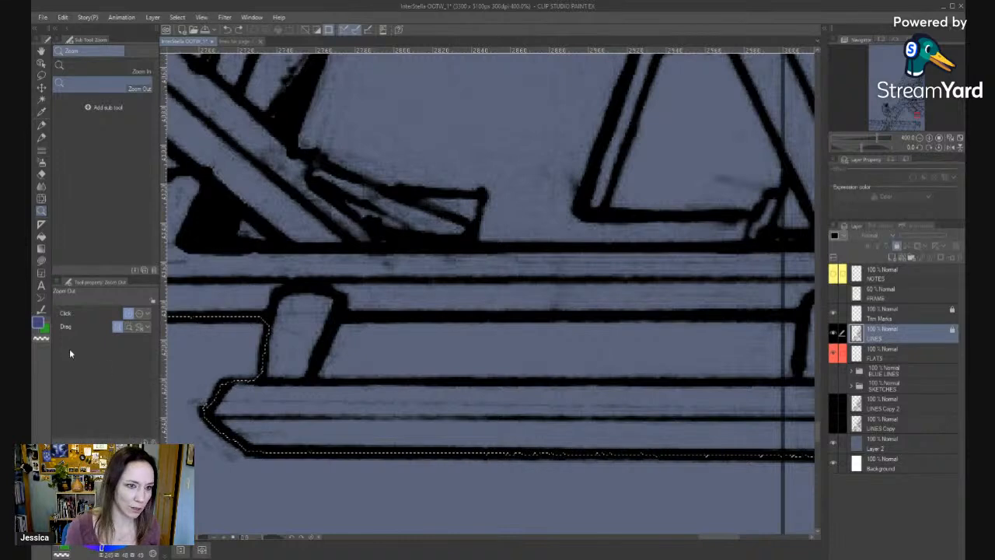
Lower the Auto select tolerance to about 32 and add the gap between the first two supports beneath the base rail.
key("w")
left_click(86, 362)
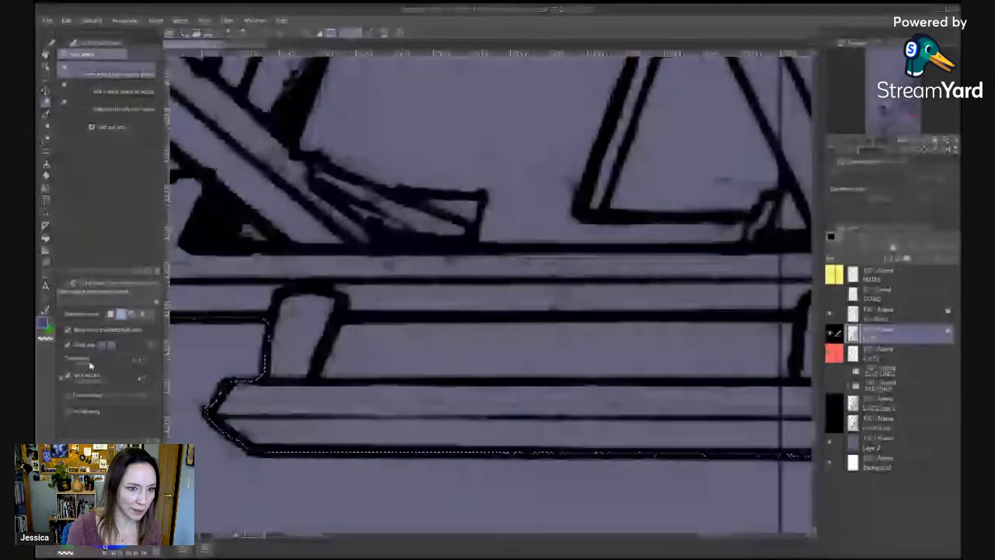
left_click(424, 358)
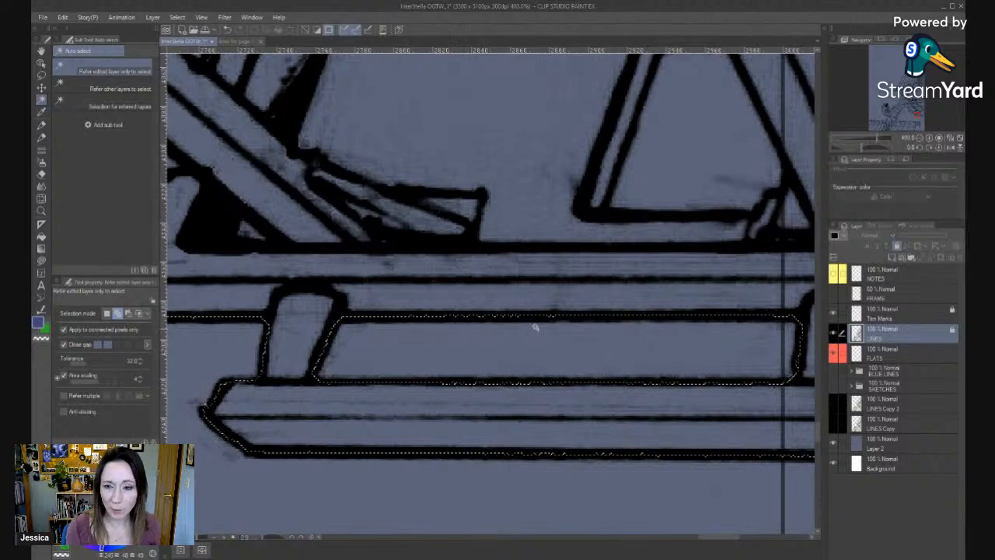
left_click_drag(697, 357, 522, 335)
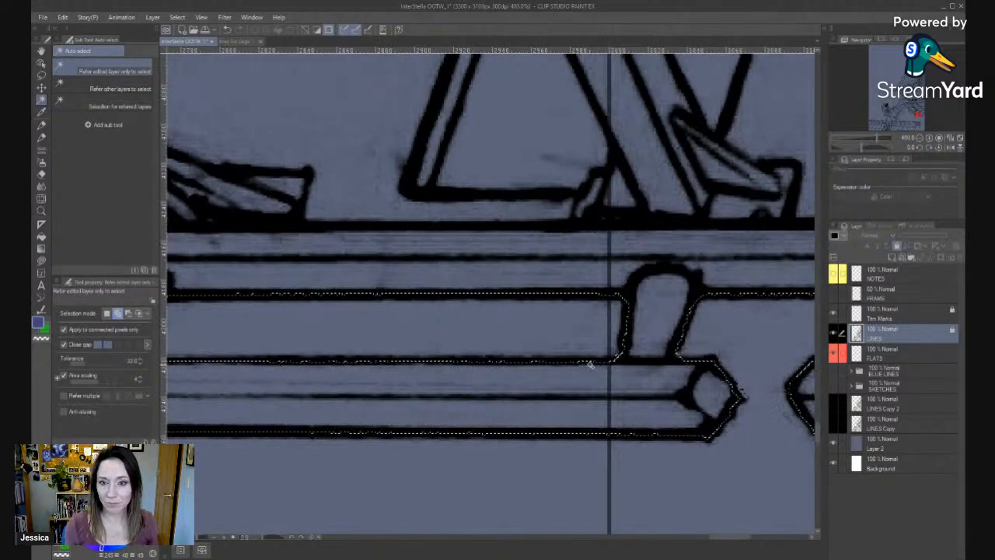
Add the gap between the last support and the panel border beneath the base rail to the selection with Auto select.
key("alt+space")
left_click(679, 378)
left_click_drag(793, 346, 575, 339)
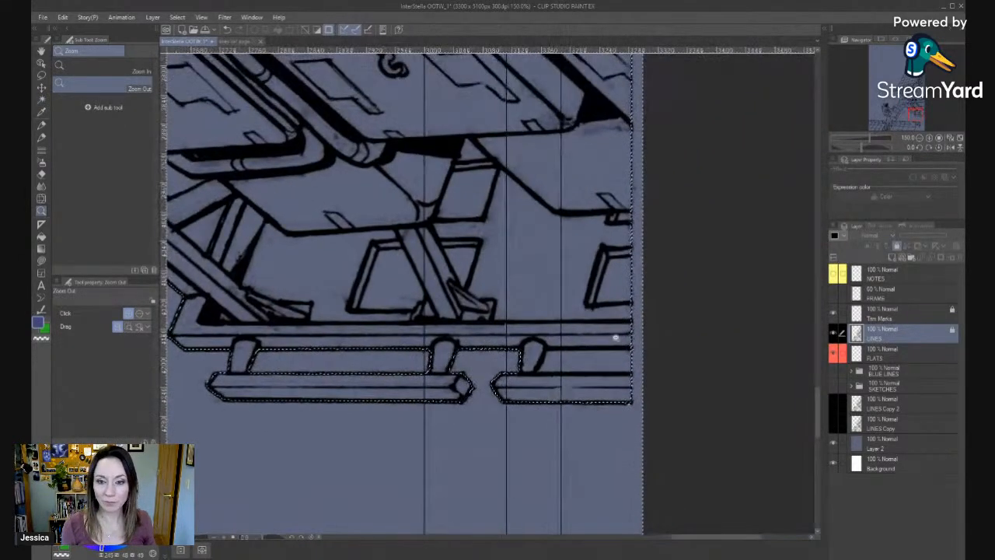
scroll(603, 359, "up", 1)
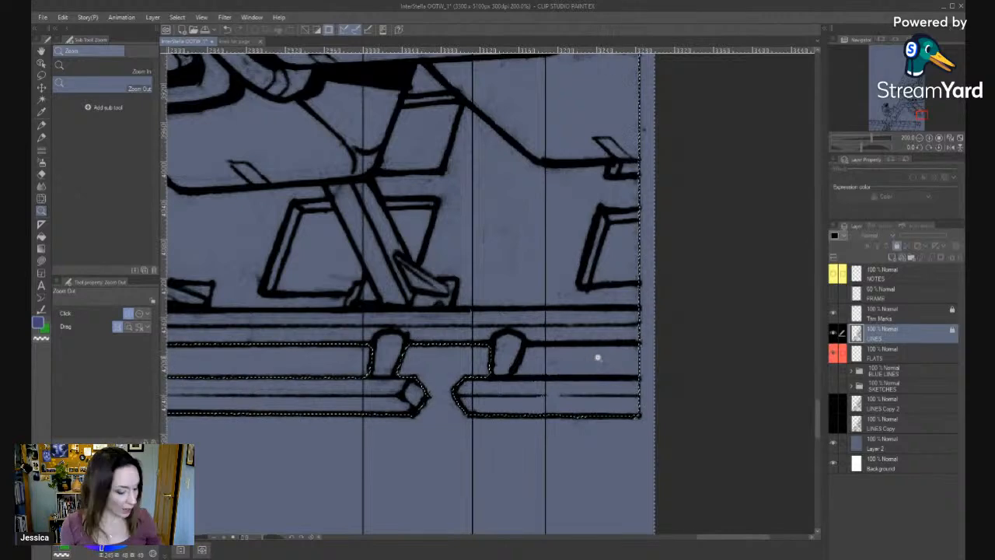
key("w")
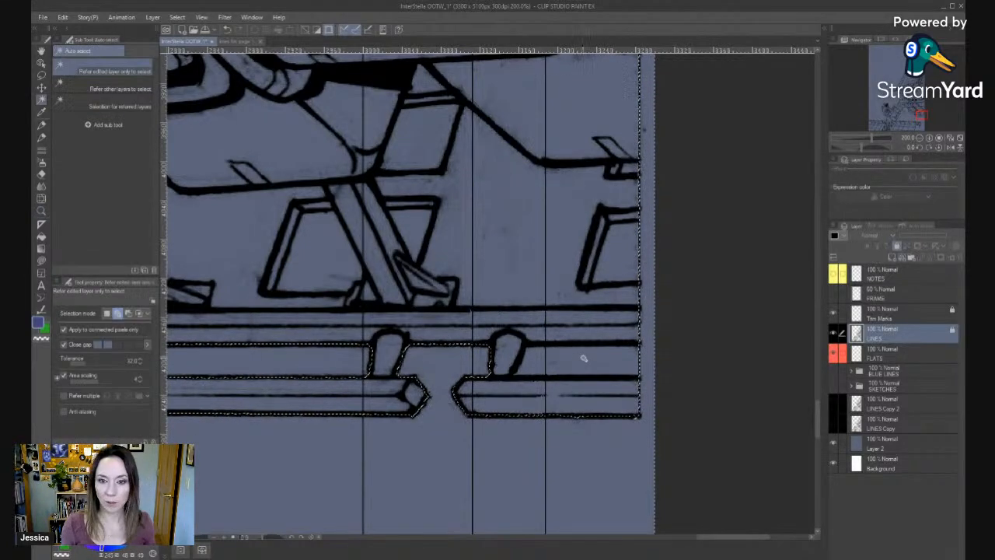
Check the platform, base and machinery along the panel's border for missed background areas.
key("/")
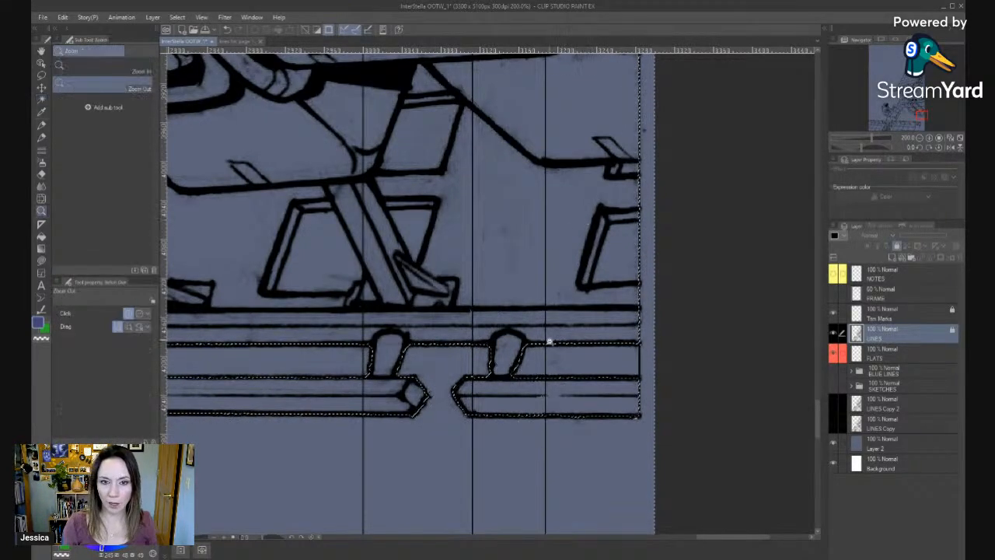
scroll(556, 340, "down", 3)
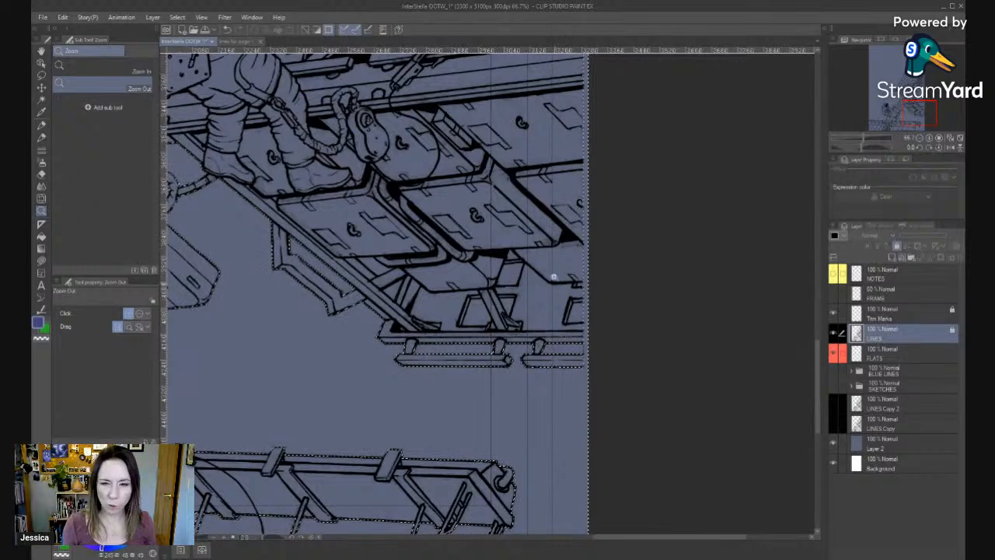
left_click_drag(555, 256, 516, 300)
key("m")
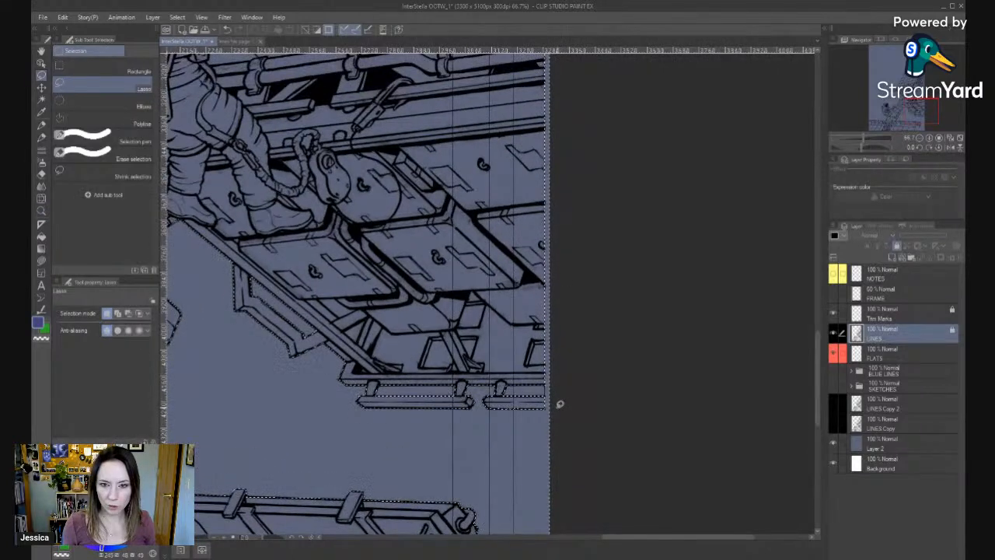
scroll(533, 228, "up", 5)
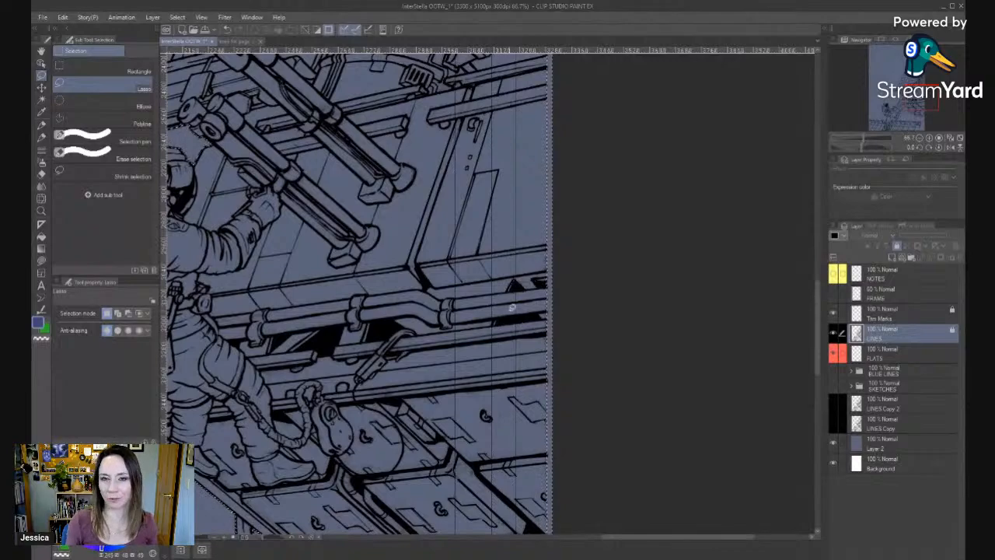
Add the gaps between the slanted struts beneath the platform blocks, just above the base rail, to the selection with Auto select.
mouse_move(444, 215)
left_mouse_down()
mouse_move(454, 198)
mouse_move(462, 314)
mouse_move(516, 147)
left_mouse_up()
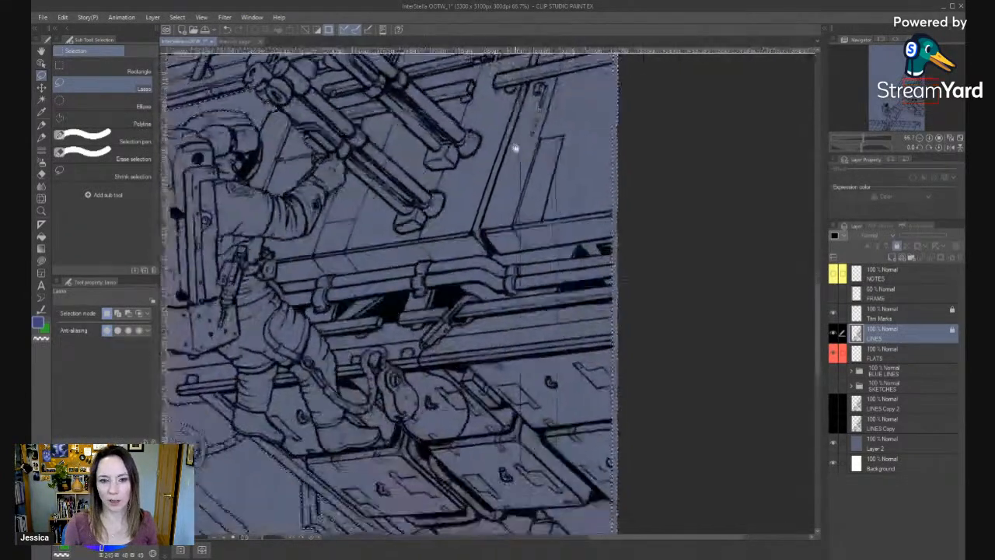
mouse_move(461, 323)
left_mouse_down()
mouse_move(490, 168)
mouse_move(536, 160)
mouse_move(501, 159)
left_mouse_up()
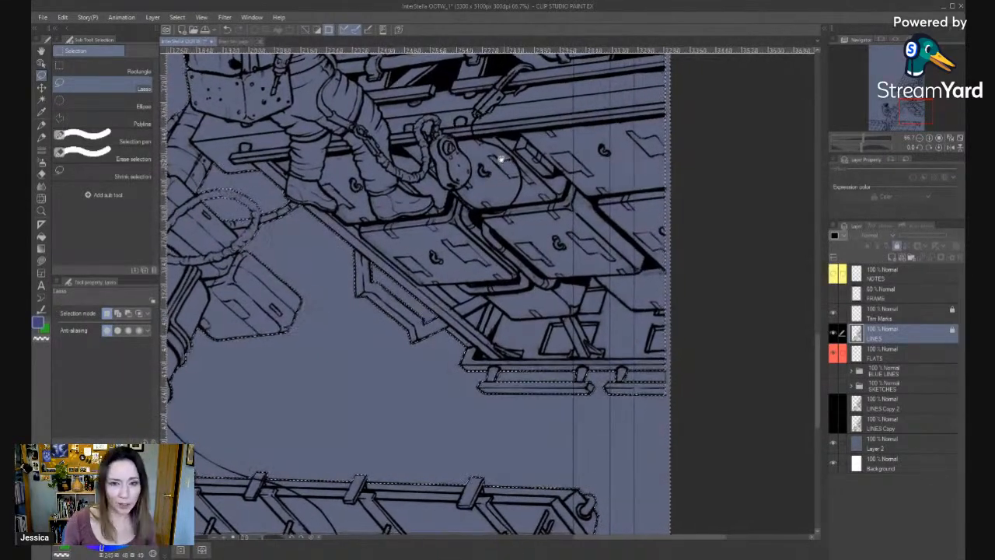
key("ctrl+space")
left_click(484, 314)
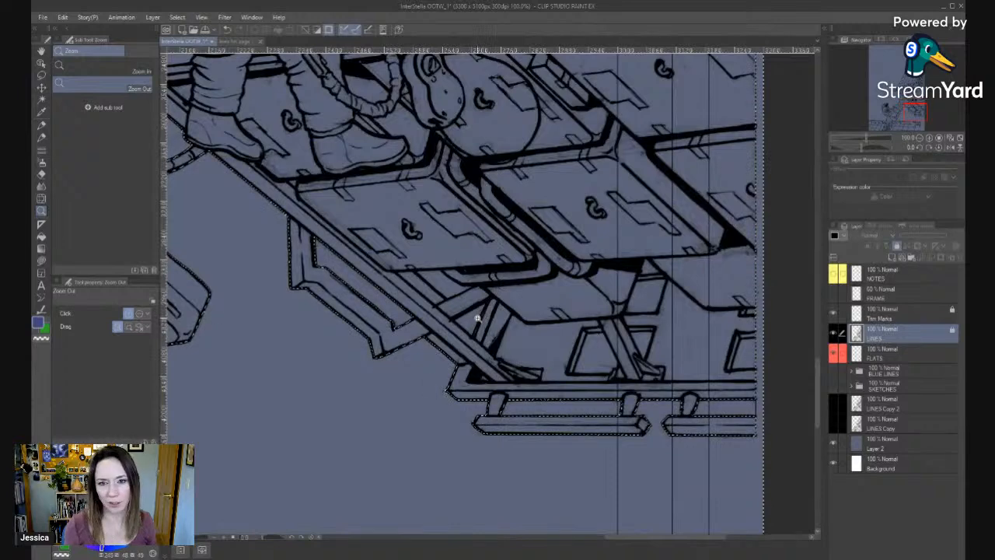
key("w")
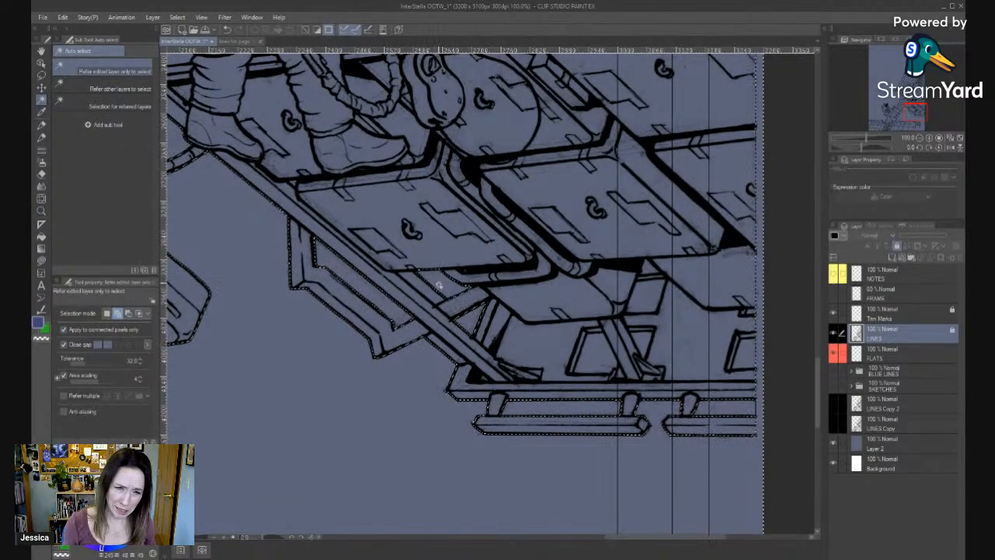
left_click_drag(370, 299, 374, 311)
key("ctrl+space")
left_click(484, 319)
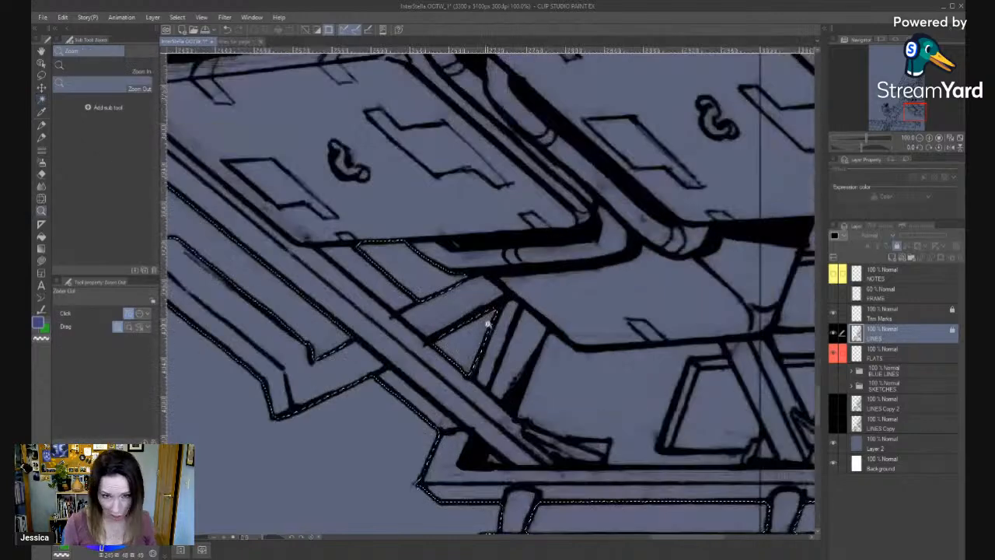
key("m")
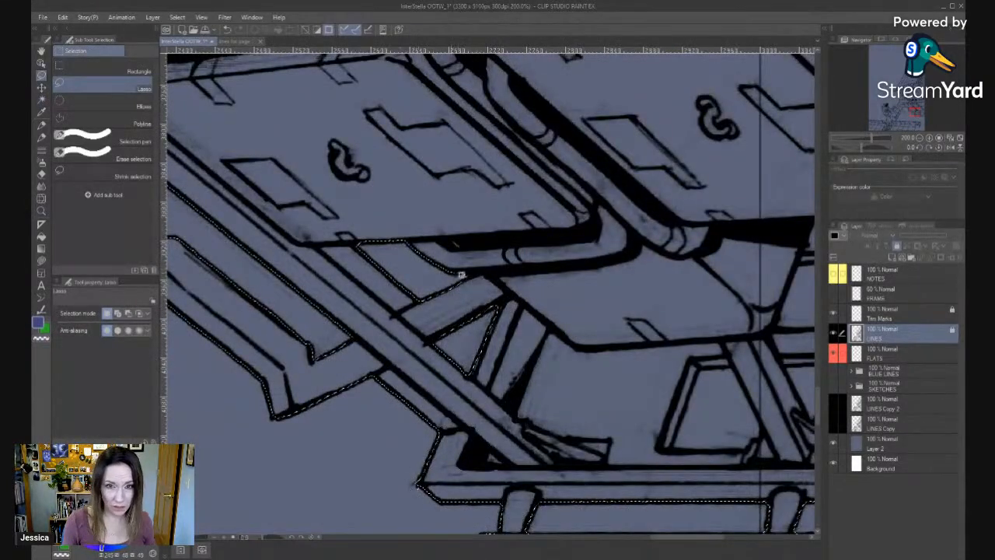
key("alt+space")
left_click(440, 279)
left_click(438, 272)
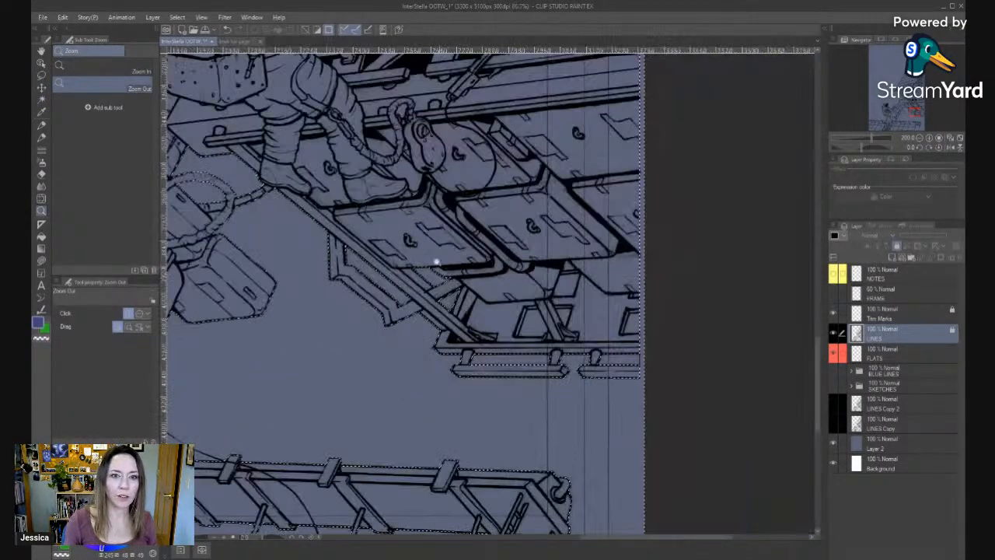
Check the selection outline around both astronauts, their tethers and the lower truss for missed background areas.
key("ctrl+space")
left_click(496, 356)
left_click_drag(349, 227, 524, 362)
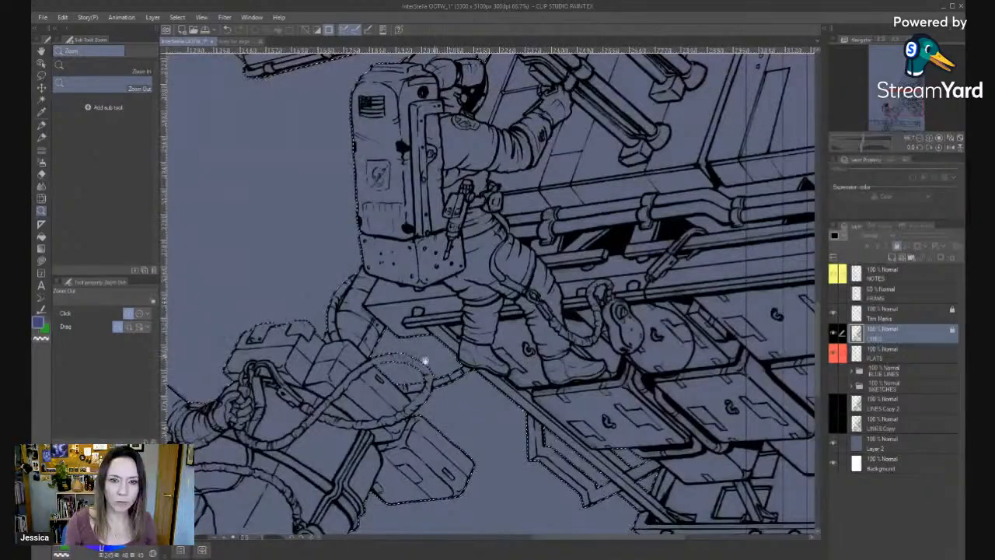
left_click_drag(373, 379, 624, 104)
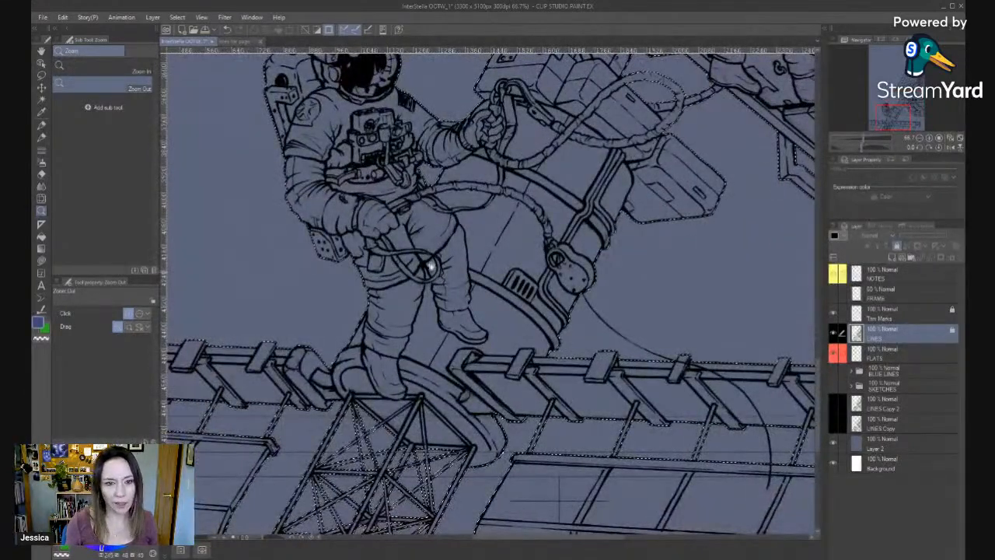
left_click_drag(415, 286, 484, 333)
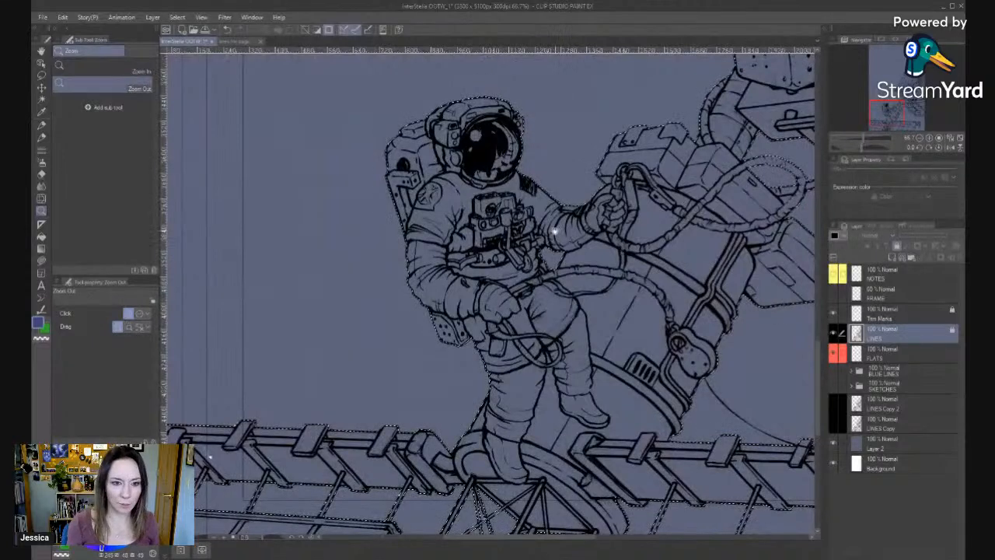
left_click_drag(512, 294, 642, 192)
scroll(330, 347, "up", 4)
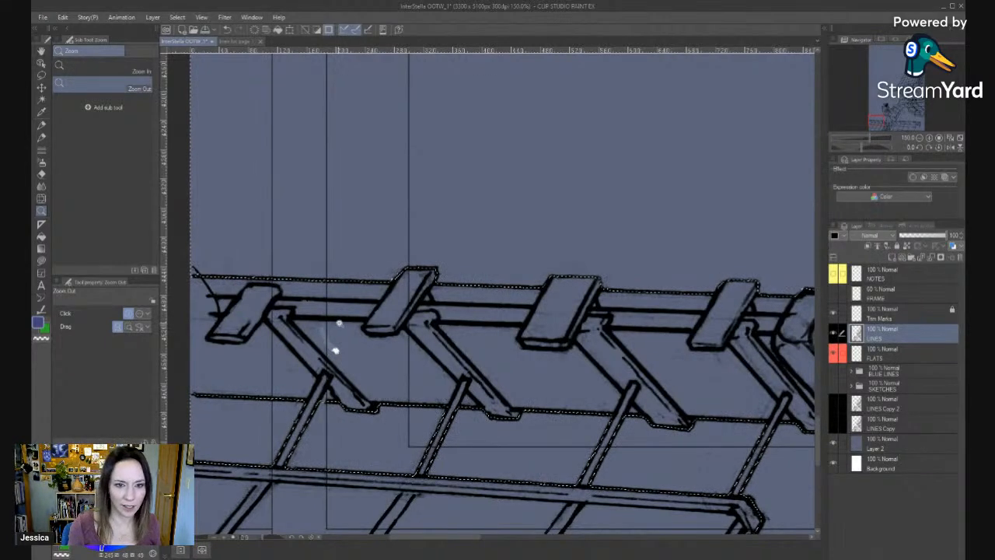
Lock the LINES layer.
left_click(334, 350)
key("m")
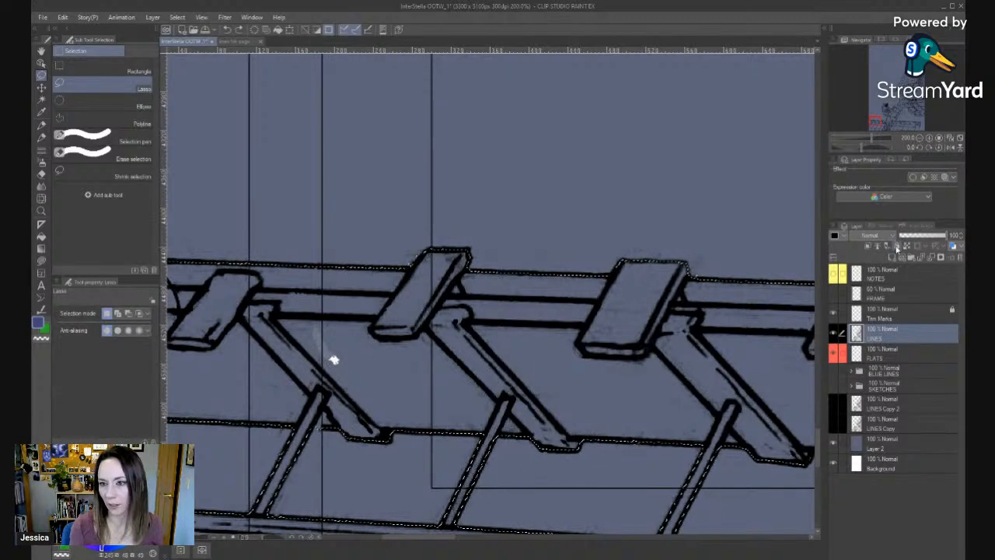
left_click(897, 246)
Check the upper astronaut and the large solar panel's outline for missed background areas.
key("alt+space")
left_click(602, 285)
left_click(603, 284)
left_click(603, 284)
left_click(602, 285)
left_click_drag(650, 235, 391, 526)
left_click_drag(581, 396, 581, 171)
left_click_drag(570, 215, 460, 517)
left_click_drag(580, 280, 375, 269)
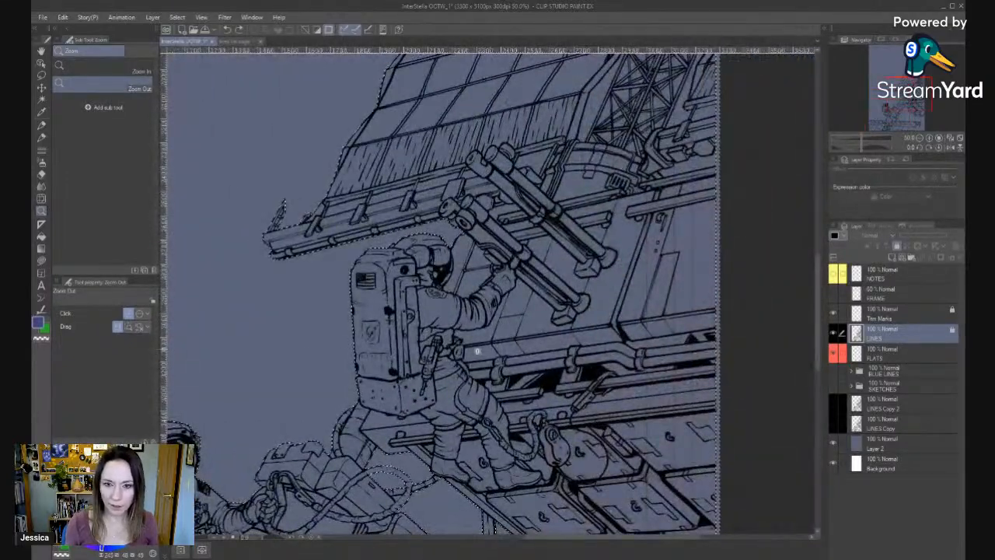
left_click_drag(607, 152, 583, 456)
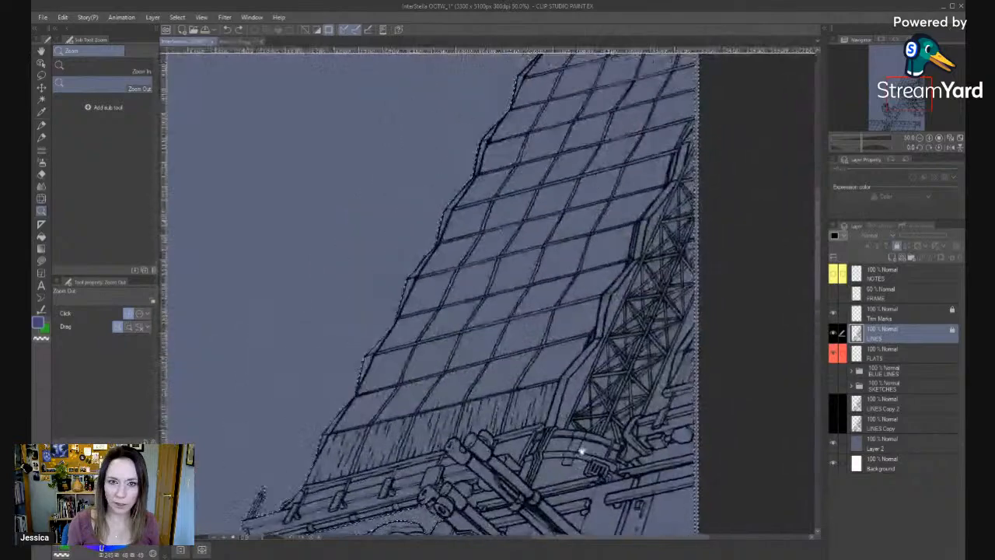
left_click_drag(322, 418, 289, 540)
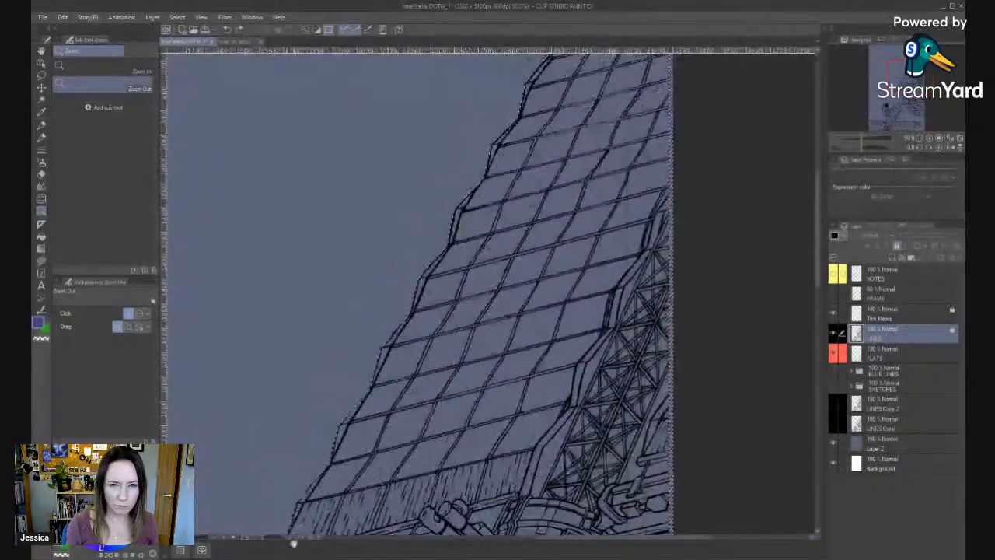
left_click_drag(451, 225, 537, 109)
left_click_drag(363, 375, 405, 256)
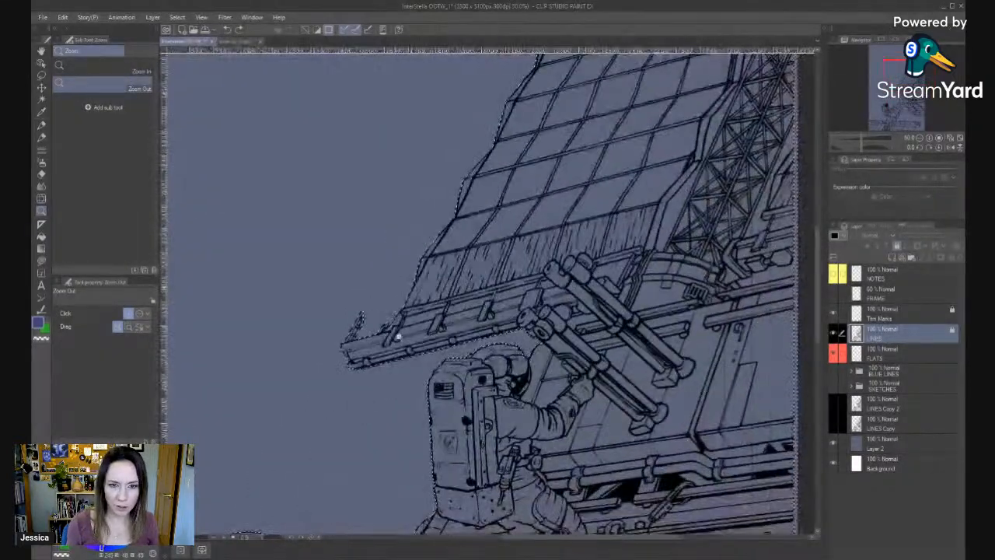
Add the gaps inside the small fin and the strips between the brackets along the solar panel's lower rail with Auto select.
scroll(423, 315, "up", 2)
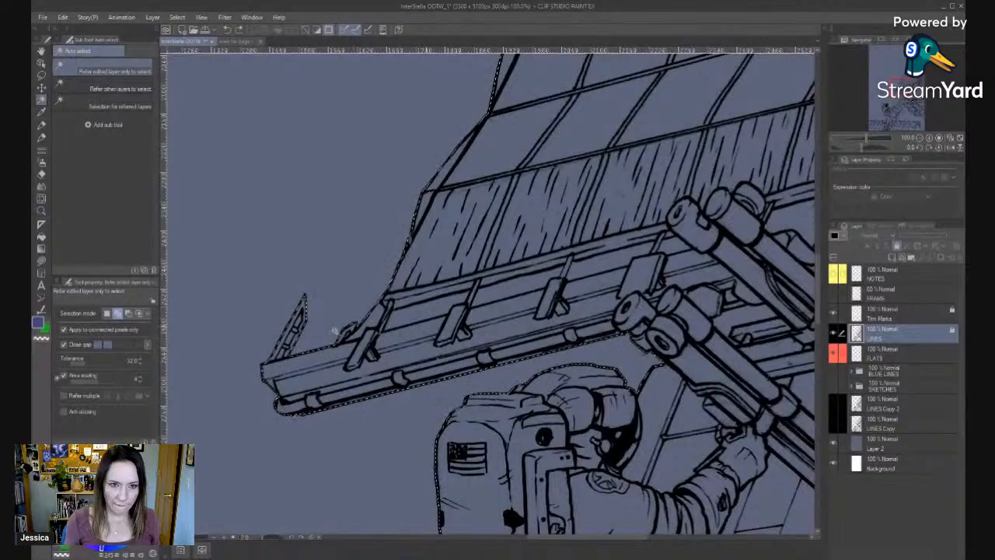
scroll(303, 302, "up", 2)
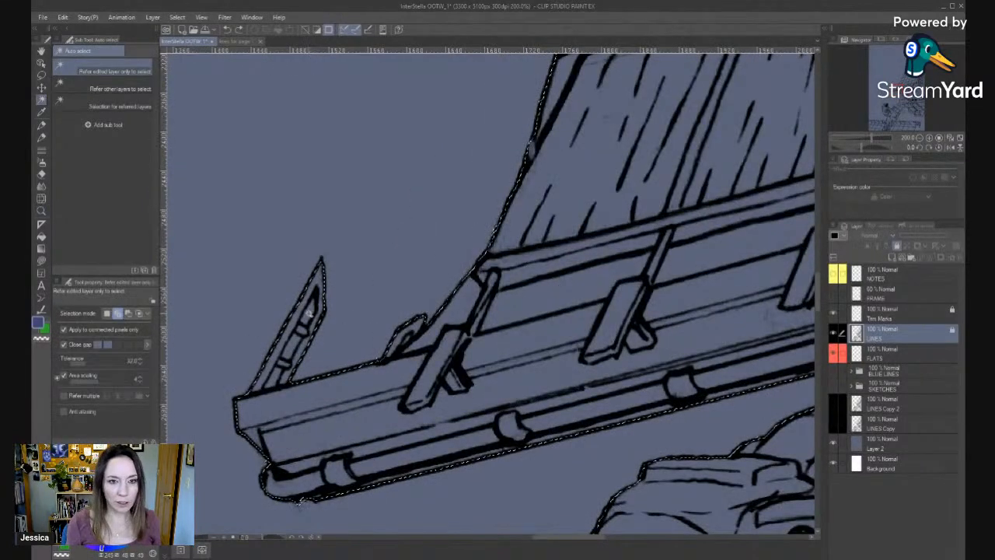
left_click(549, 295)
left_click_drag(750, 260, 502, 330)
key("alt+space")
left_click(716, 326)
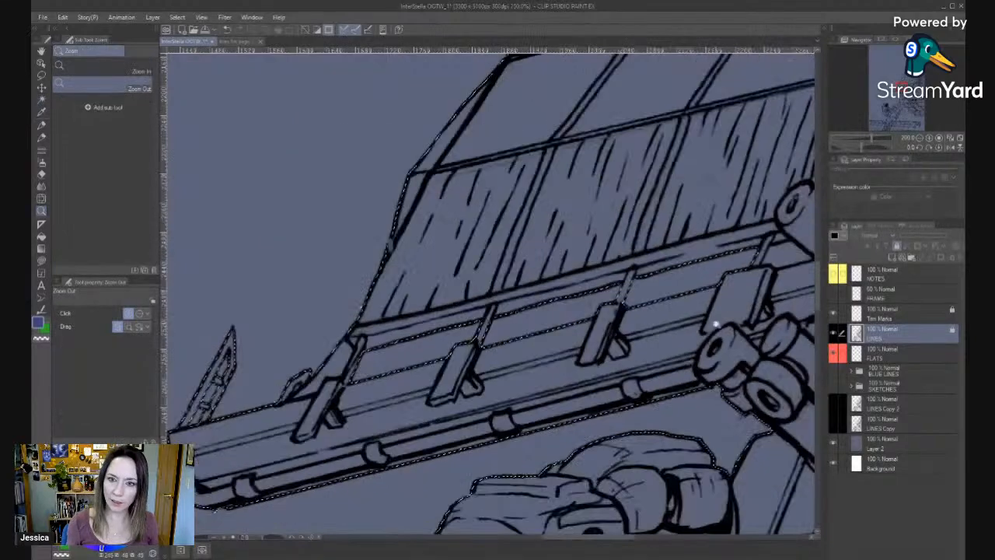
Add the gap beside the upper cylinder's end and the gap behind the cylinders below the solar panel with Auto select.
left_click_drag(724, 299, 524, 321)
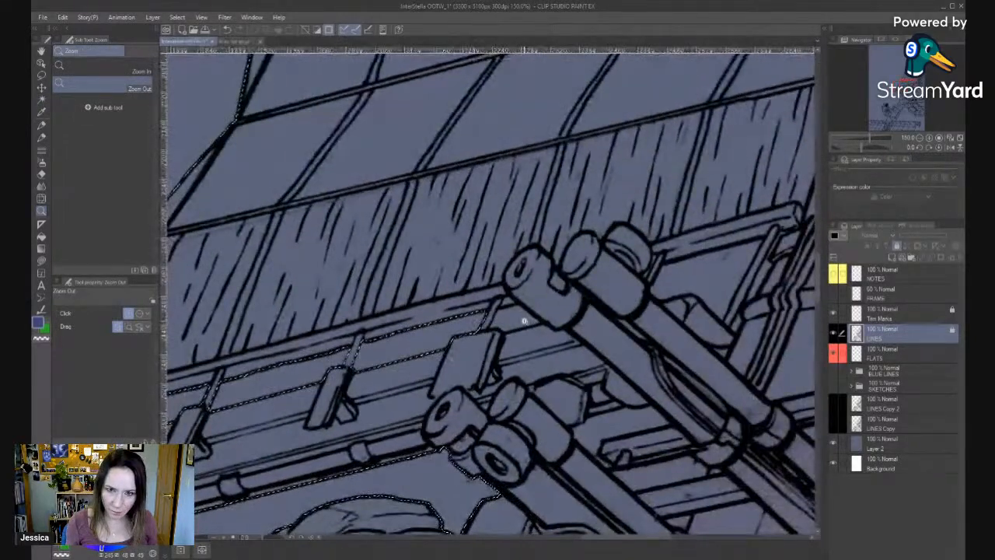
key("j")
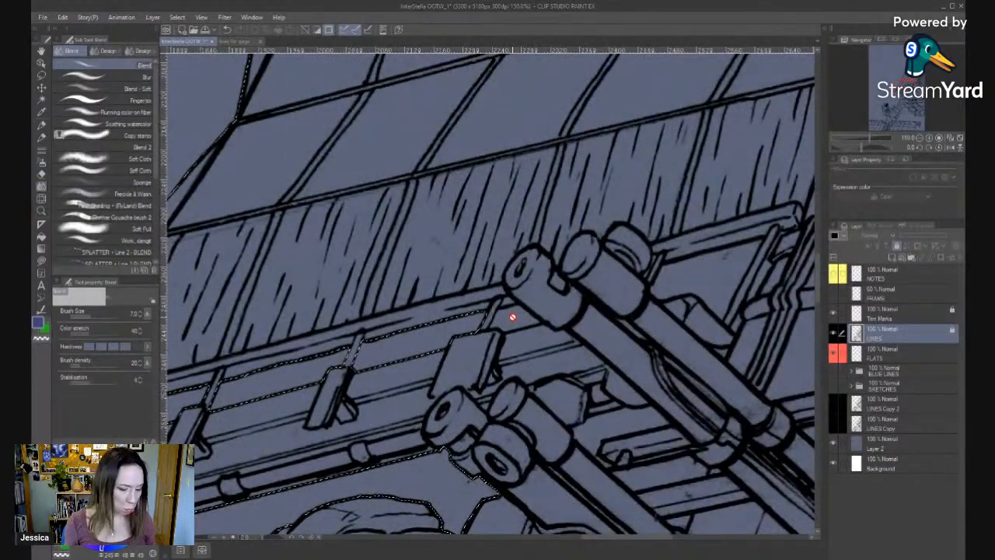
key("w")
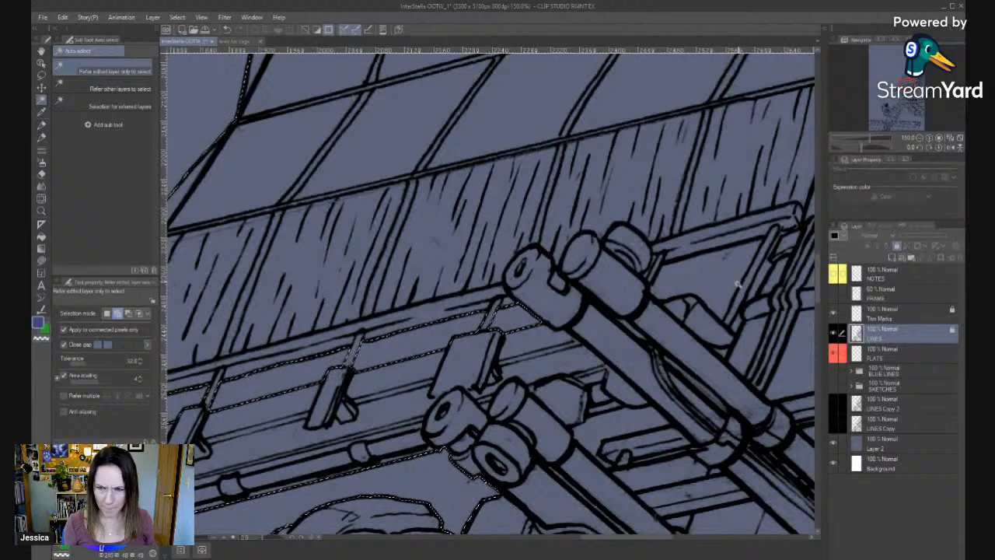
left_click_drag(738, 283, 446, 327)
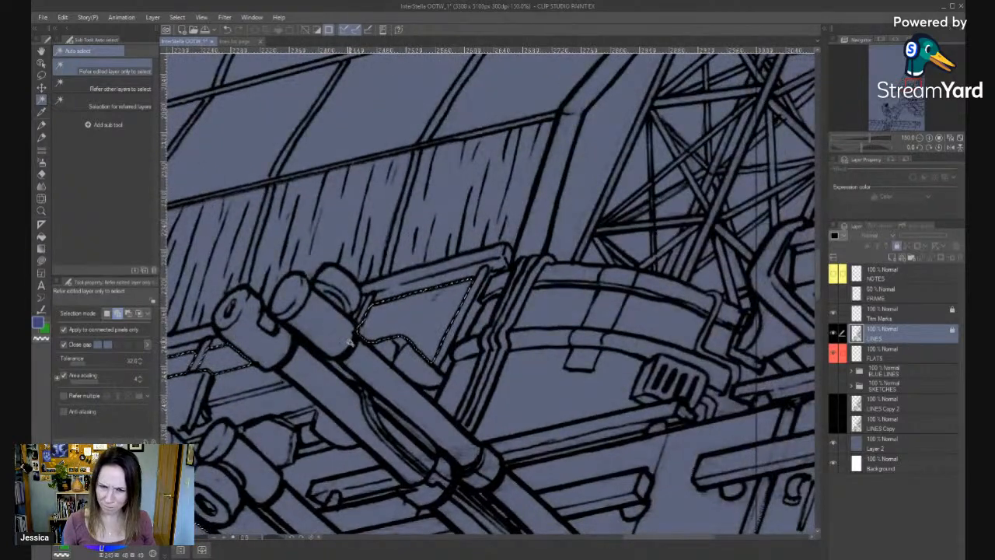
left_click_drag(335, 377, 582, 355)
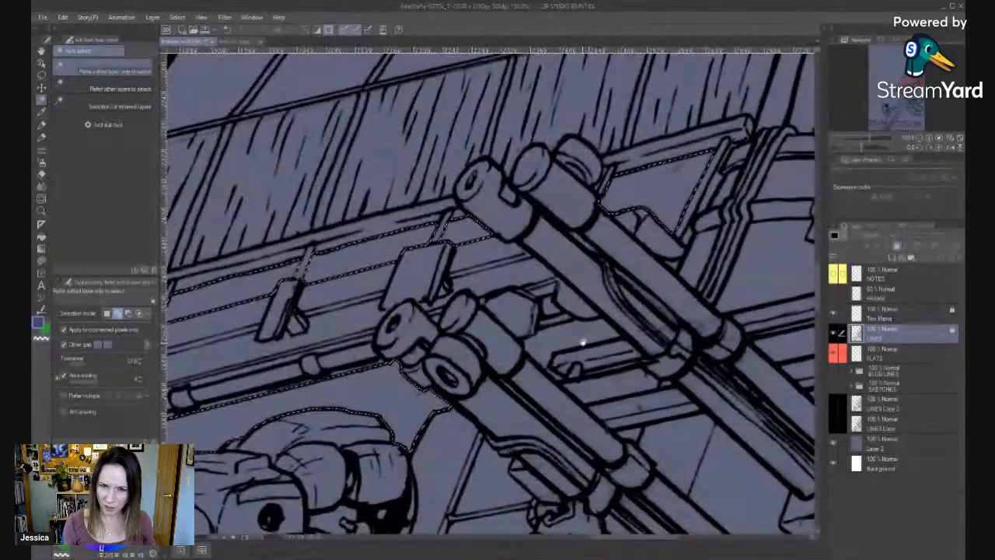
left_click_drag(469, 369, 355, 327)
Add the narrow gaps between the solar panel's jagged edge and the lattice truss to the selection with Auto select.
key("alt+space")
left_click(609, 368)
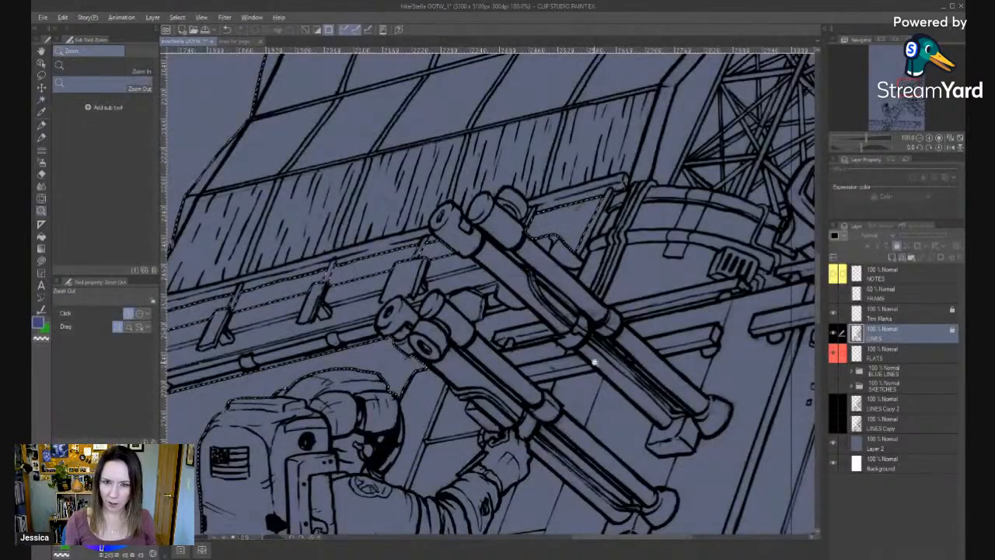
left_click(593, 361)
left_click_drag(689, 228, 444, 471)
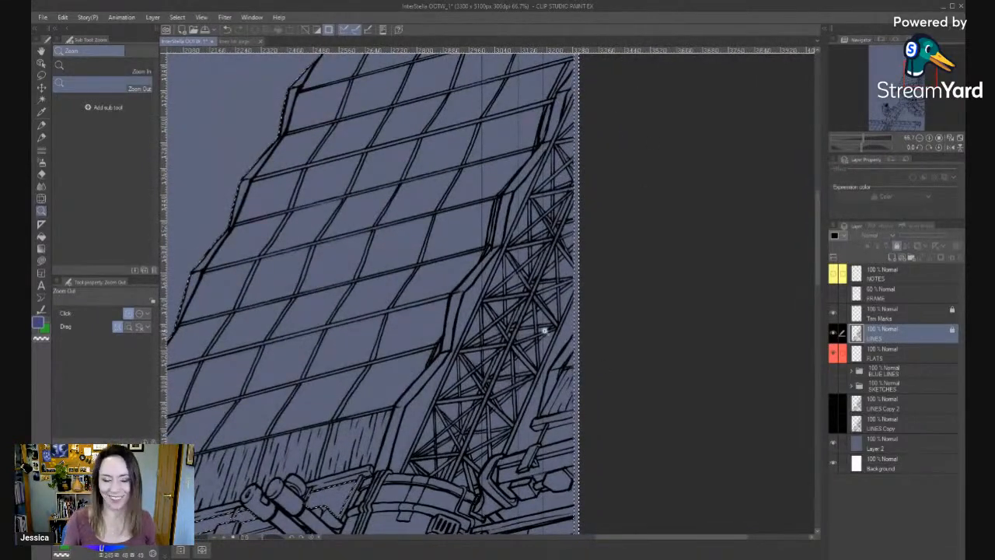
key("w")
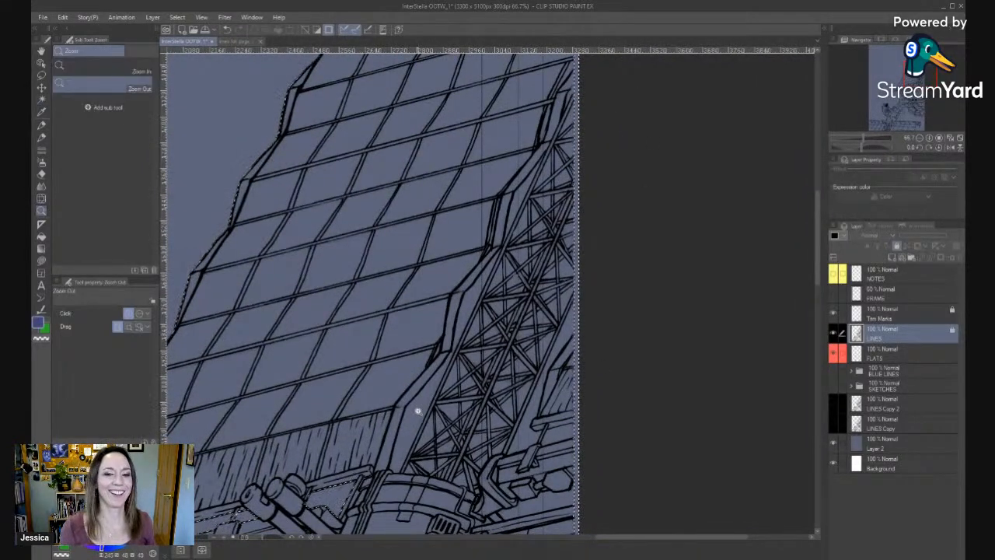
left_click(418, 406)
left_click(493, 251)
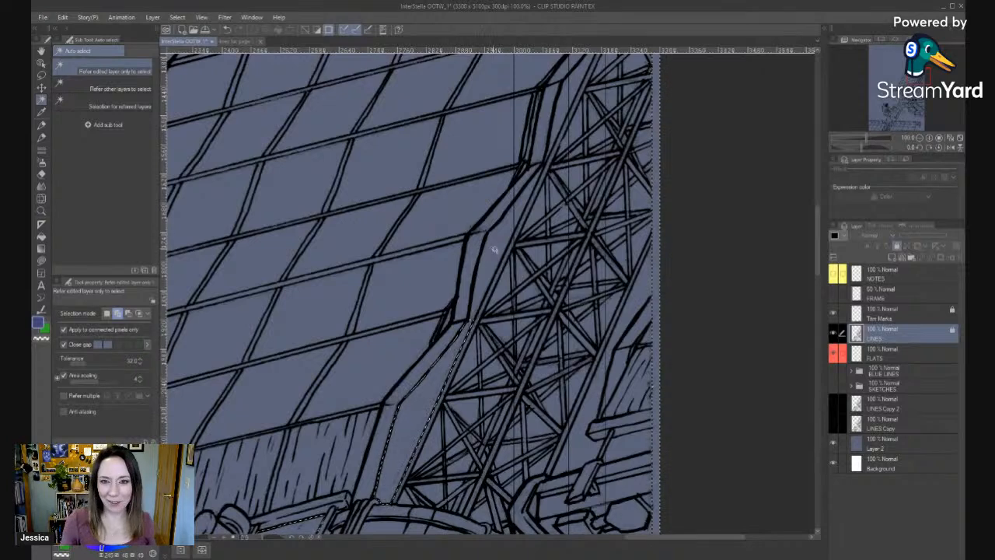
left_click_drag(521, 166, 437, 344)
left_click(488, 274)
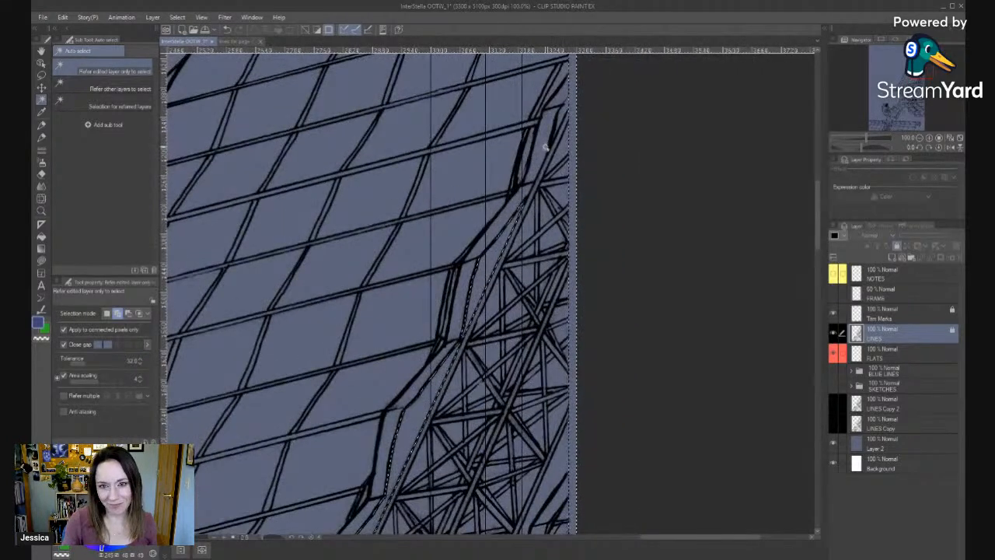
left_click(563, 115)
Add the small gaps between the crossed beams at the narrow upper end of the lattice truss to the selection.
left_click(564, 153)
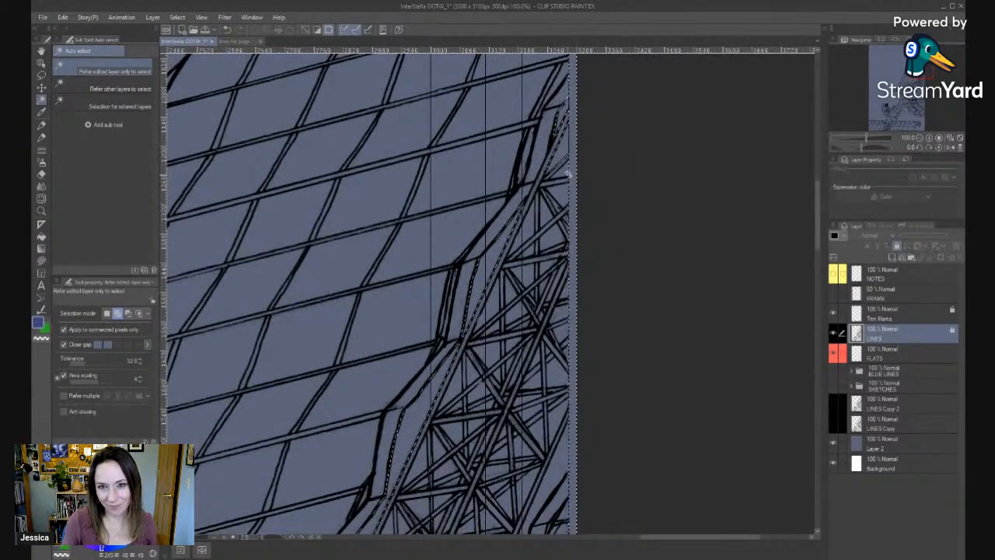
left_click(563, 174)
left_click(562, 191)
left_click(549, 219)
left_click(528, 226)
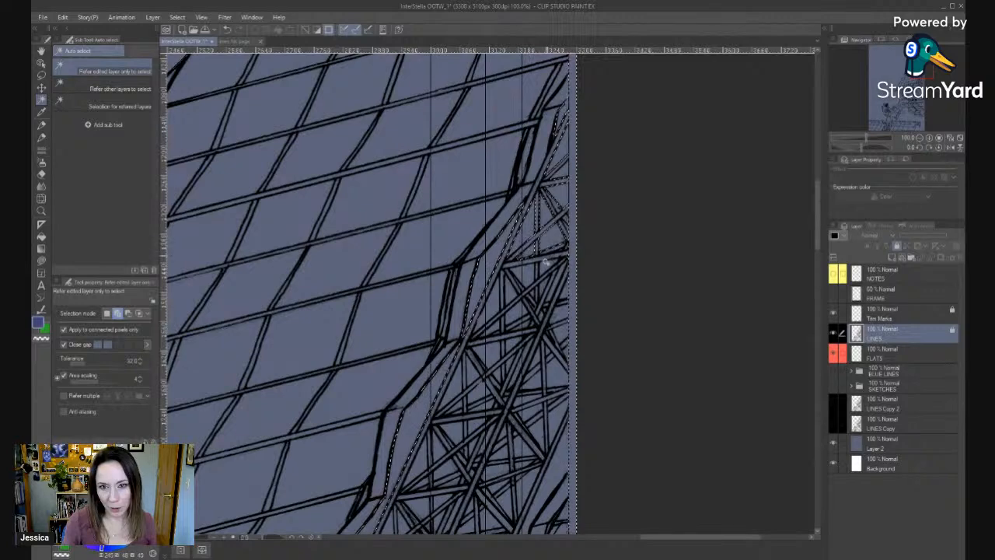
Add the gaps between the crossed beams just below the lattice truss's narrow upper end with Auto select.
key("ctrl+space")
left_click(534, 261)
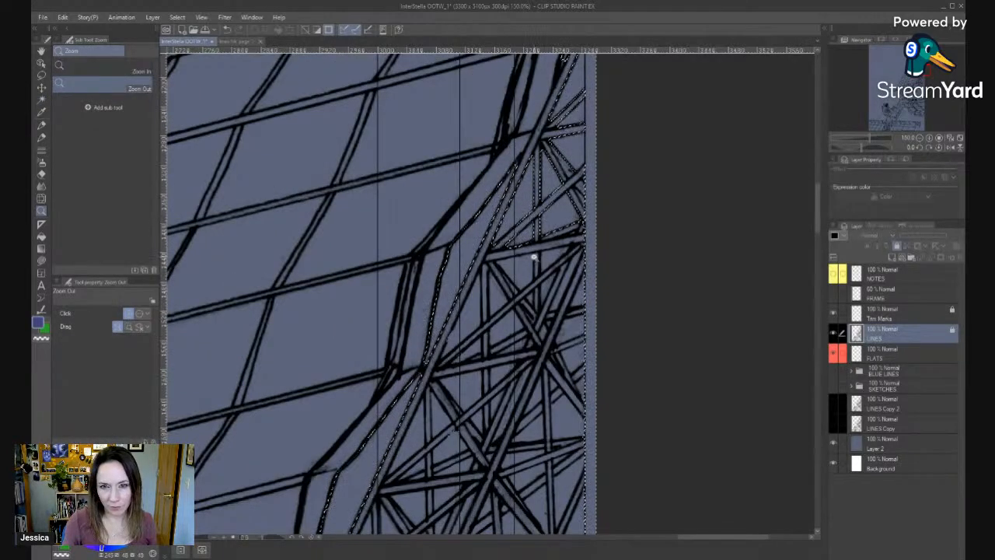
left_click_drag(534, 260, 482, 330)
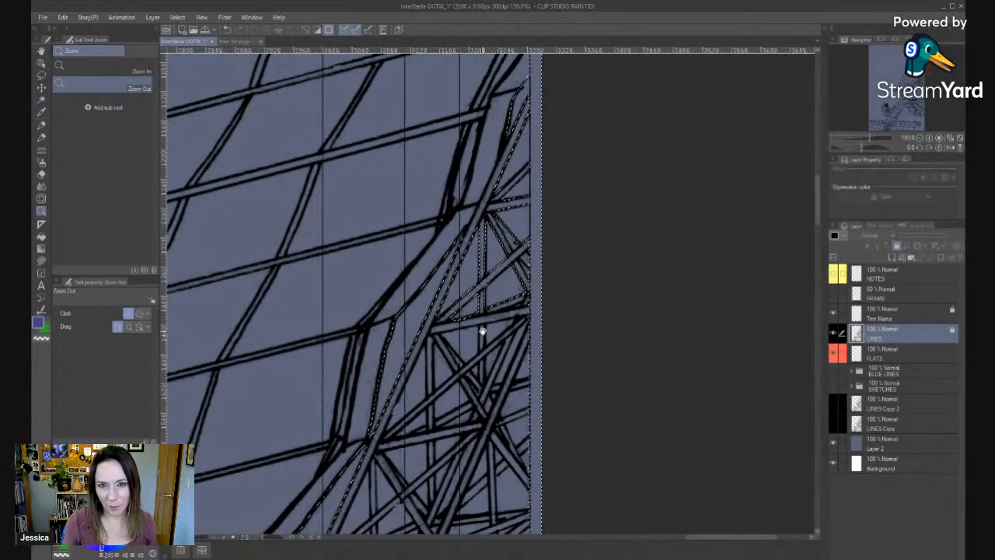
key("m")
left_click_drag(421, 395, 480, 267)
key("b")
key("w")
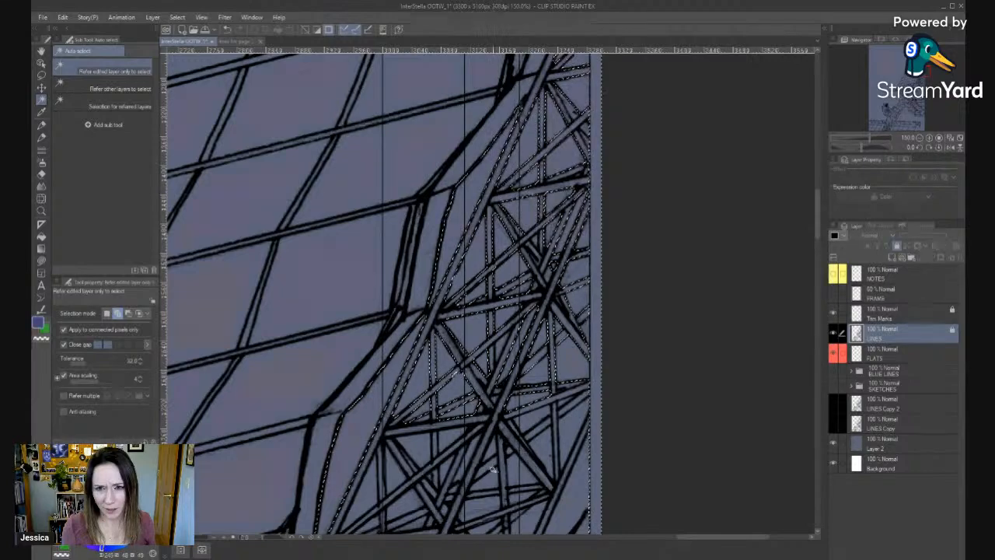
Add the gaps around the middle beam crossings of the lattice truss to the selection with Auto select.
left_click_drag(495, 467, 509, 450)
key("ctrl+space")
left_click(562, 343)
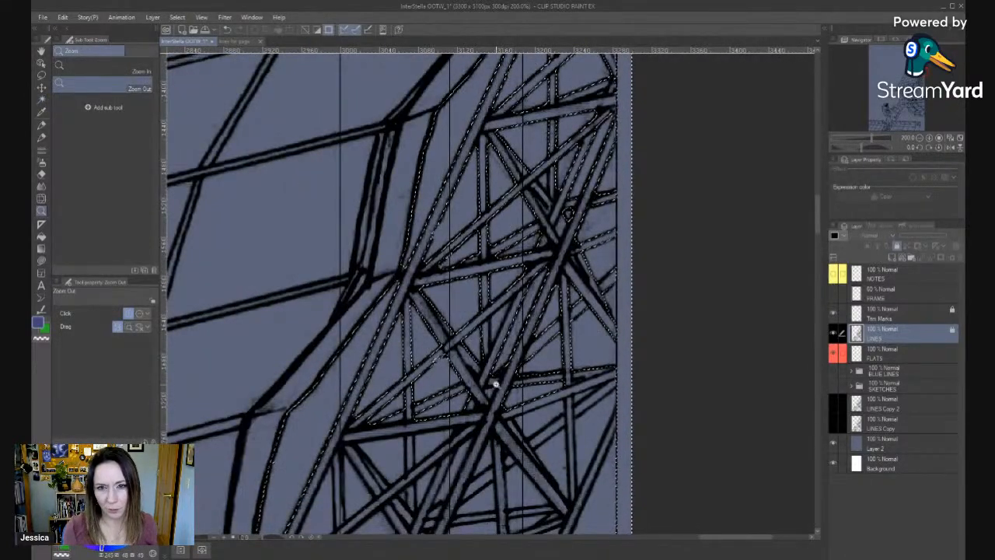
left_click_drag(456, 390, 455, 204)
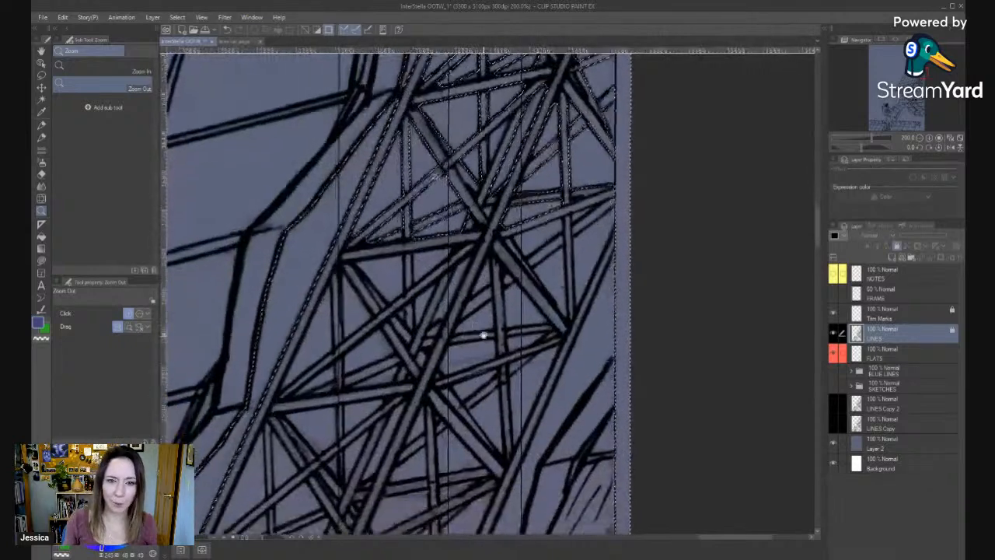
key("w")
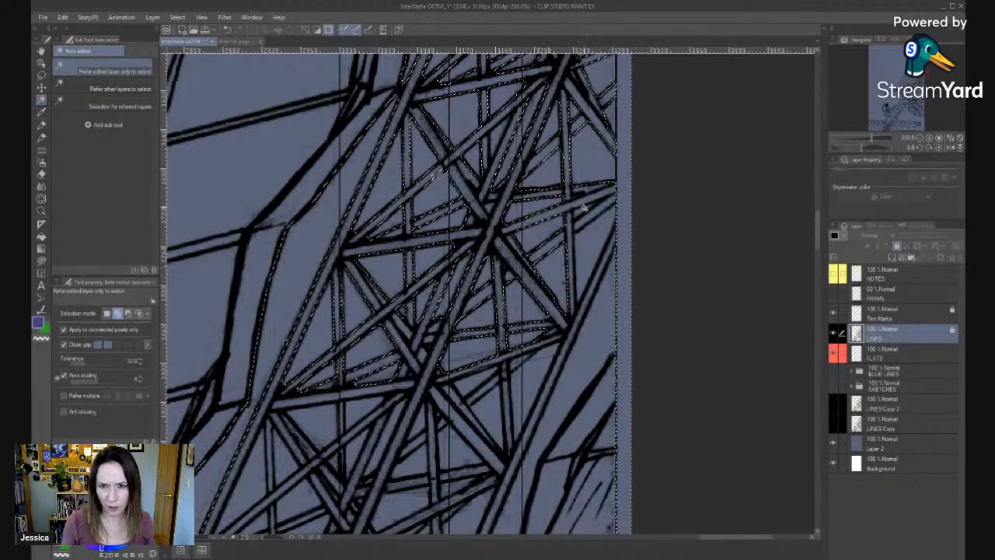
Add the gaps between the diagonal beams in the truss section level with the hatched fin to the selection.
left_click_drag(458, 464, 555, 277)
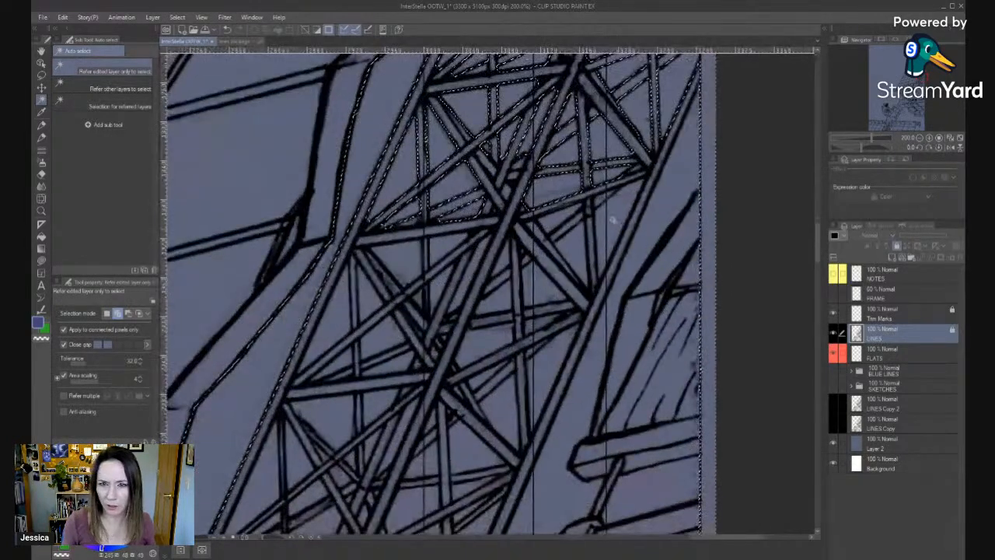
left_click(611, 220)
left_click(571, 253)
left_click(547, 281)
left_click(506, 263)
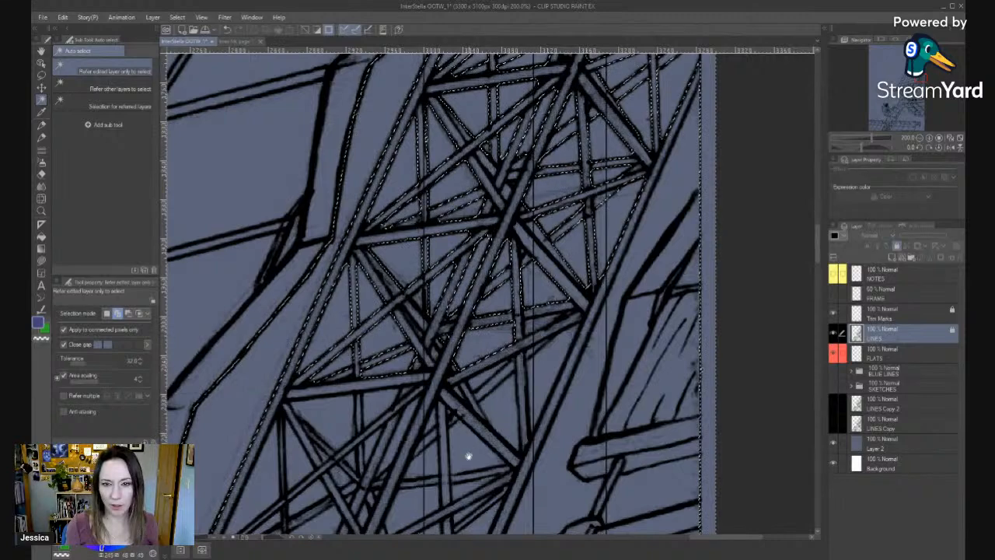
Add the triangular gaps around the central beam crossing in the truss's lower section to the selection.
scroll(469, 455, "down", 3)
left_click(476, 284)
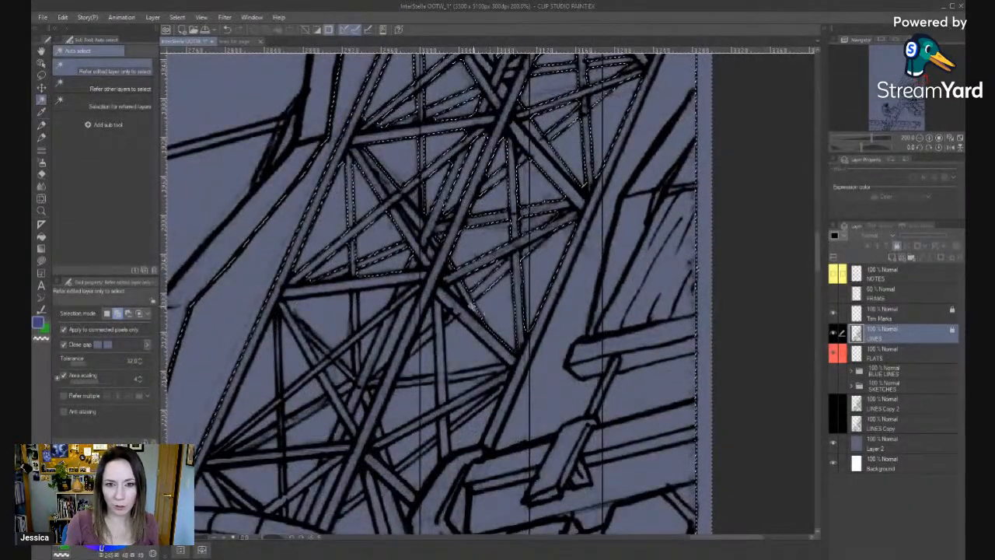
left_click(499, 306)
left_click(469, 344)
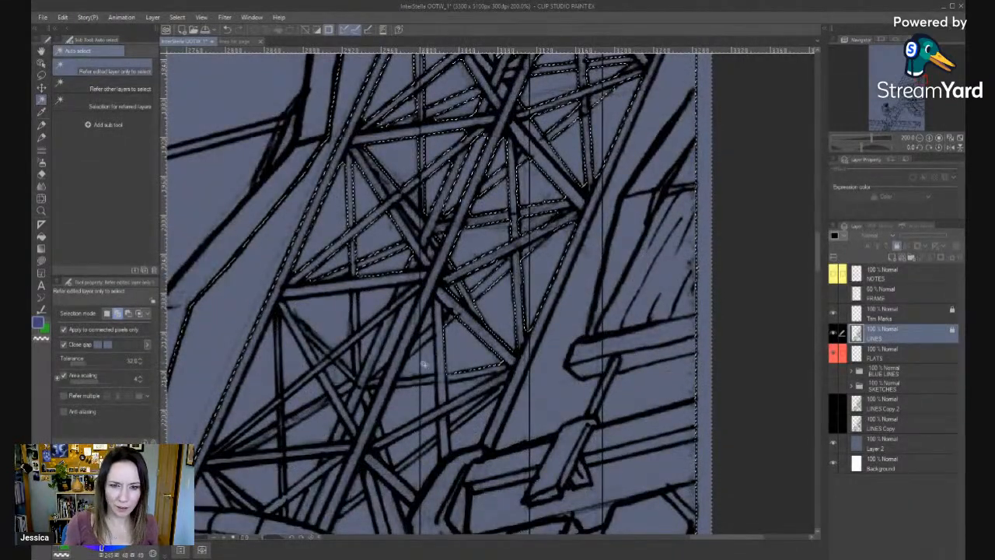
left_click(422, 363)
left_click(386, 344)
left_click(367, 349)
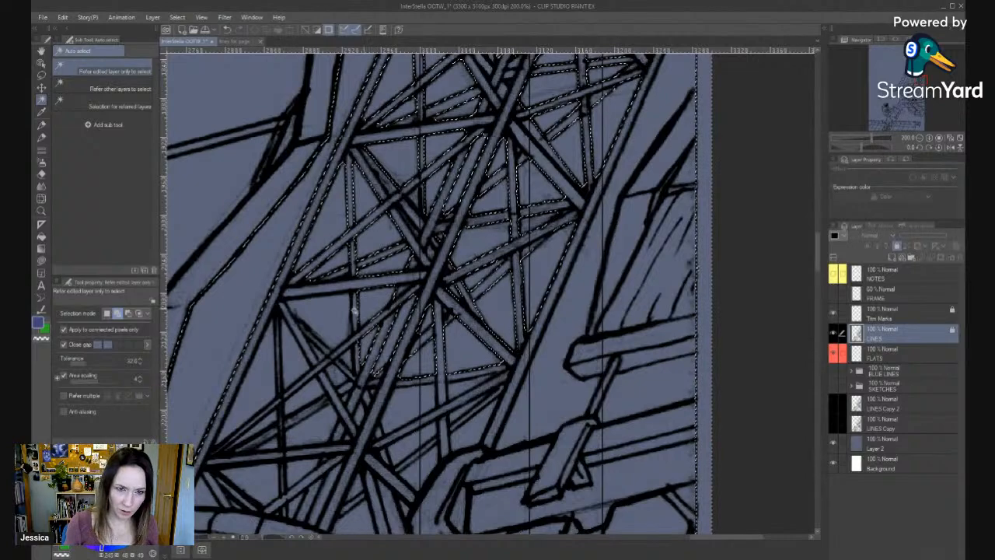
Add the gaps between the fanned beams on the solar-panel side of the truss's lower section to the selection.
left_click(376, 322)
left_click(339, 378)
left_click(326, 341)
left_click(299, 361)
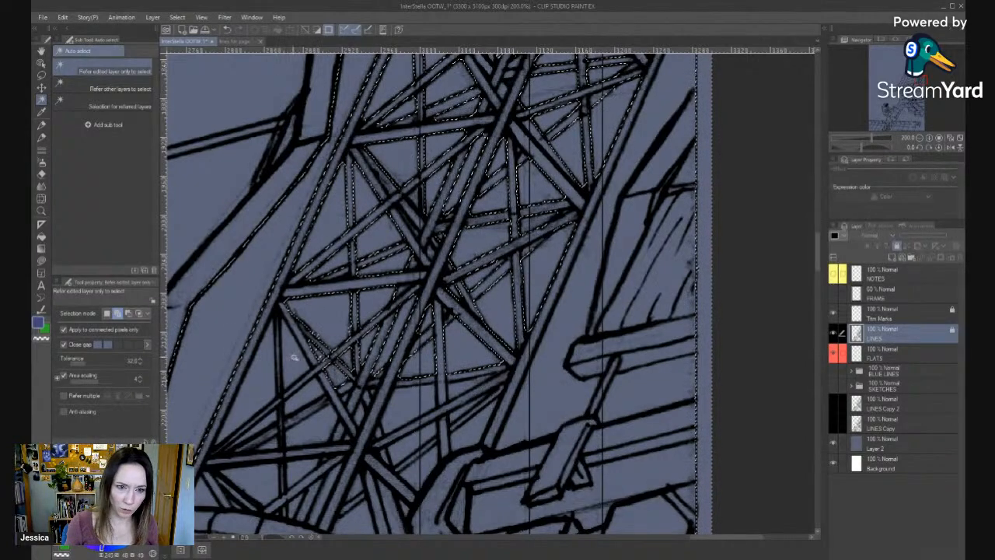
left_click(291, 390)
left_click(251, 395)
left_click(271, 415)
left_click(302, 409)
left_click(333, 428)
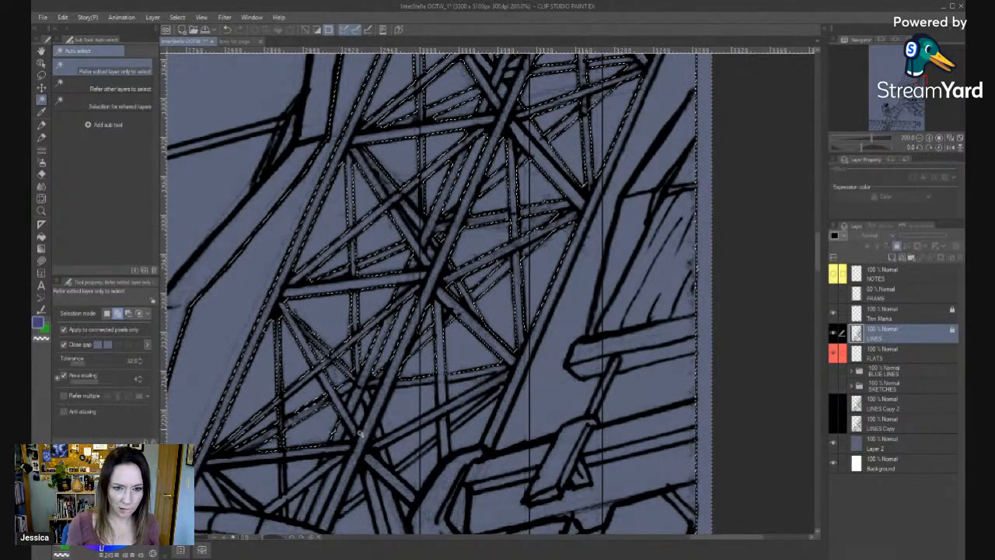
Add the gaps around the truss's lowest crossing and those just above the curved collar with Auto select.
left_click(349, 439)
left_click(361, 416)
left_click_drag(384, 463, 409, 268)
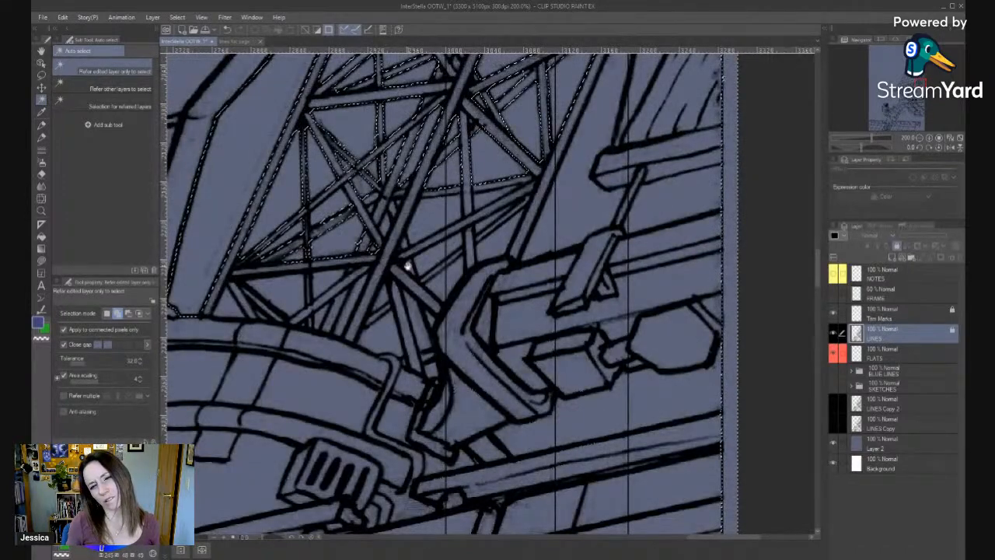
left_click_drag(409, 266, 410, 283)
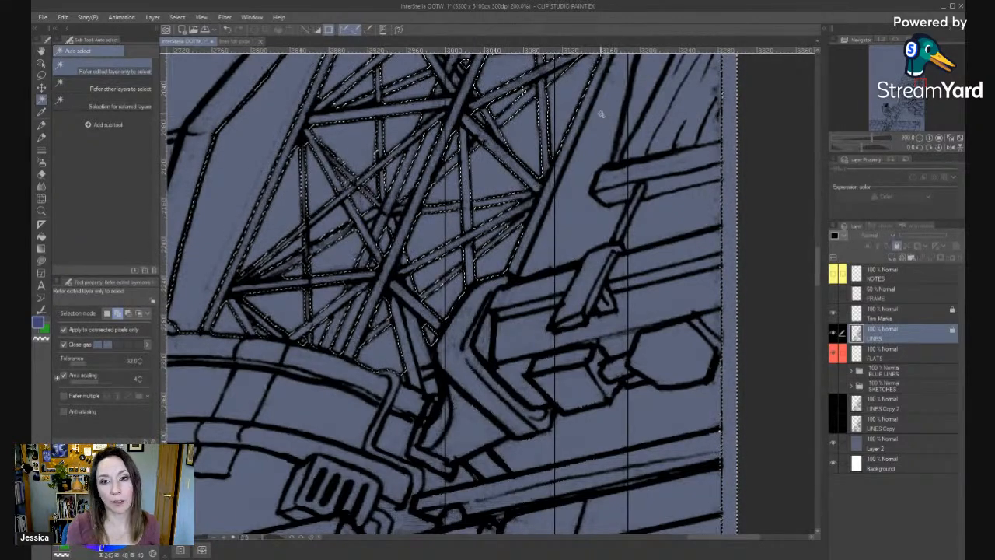
Add the open area between the truss's outer edge and the machinery beside it to the selection.
left_click_drag(544, 206, 434, 415)
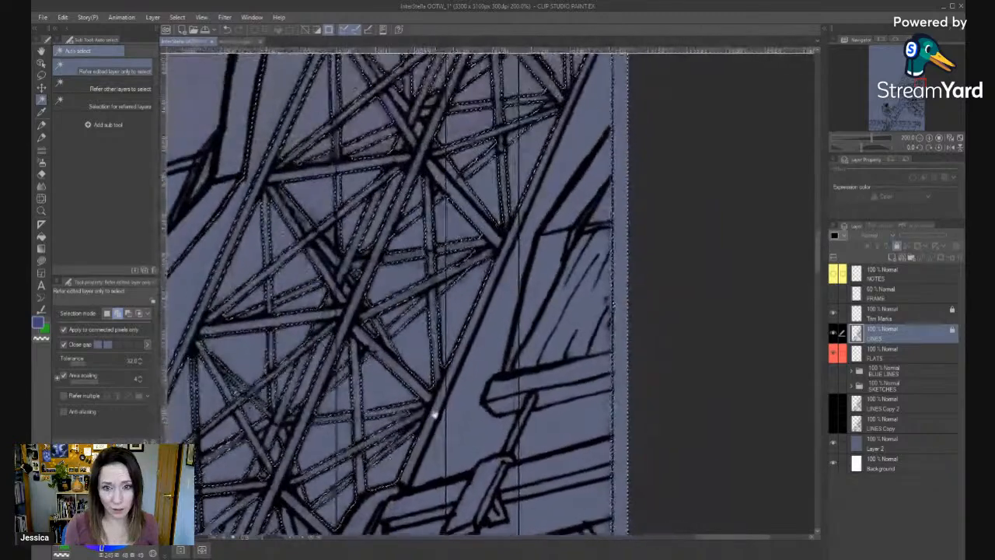
left_click_drag(490, 197, 482, 241)
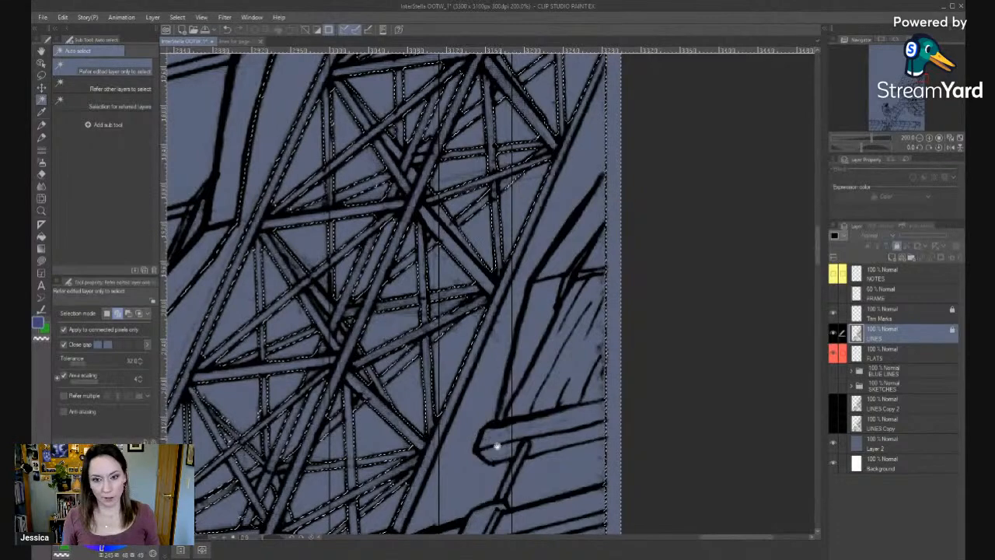
left_click_drag(497, 447, 618, 307)
key("alt+space")
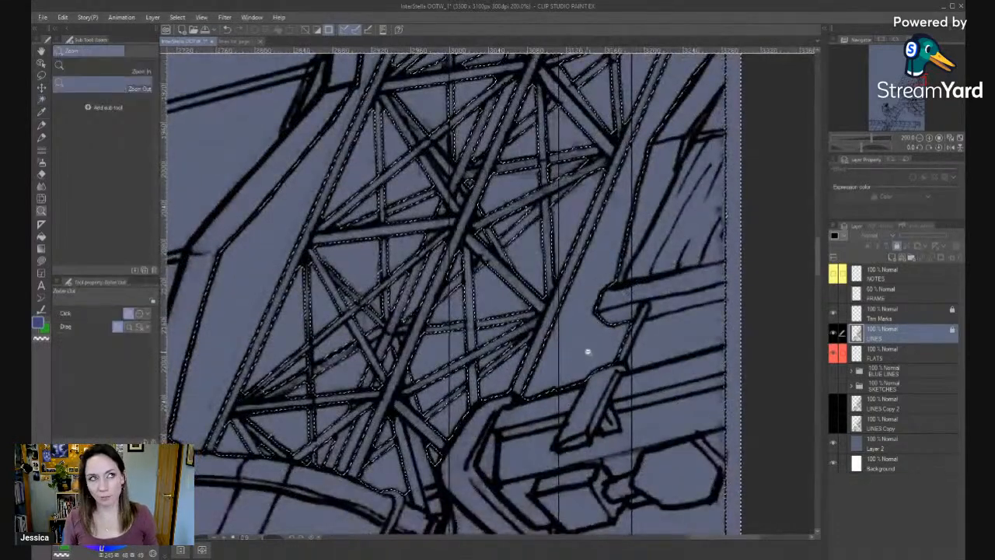
left_click(588, 352)
left_click(584, 360)
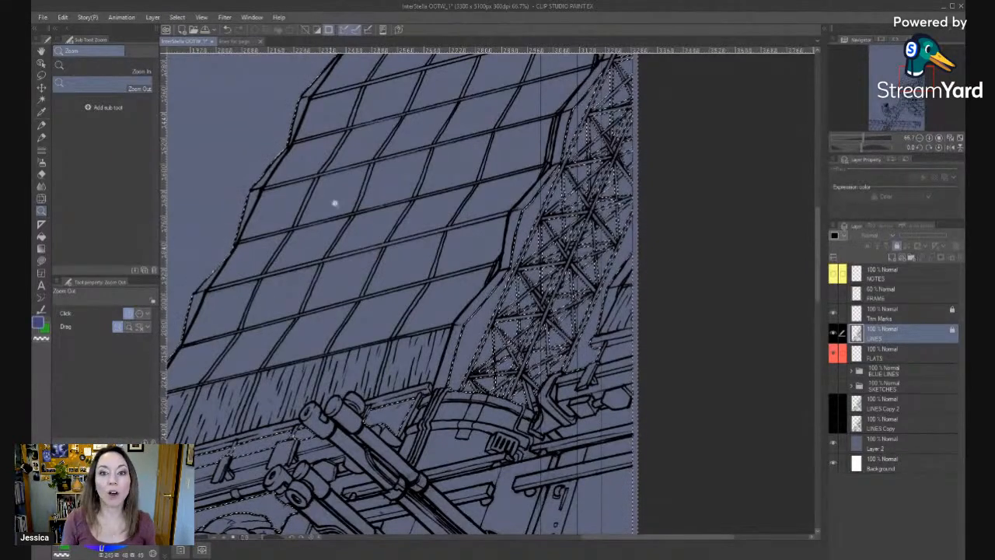
left_click_drag(457, 280, 527, 206)
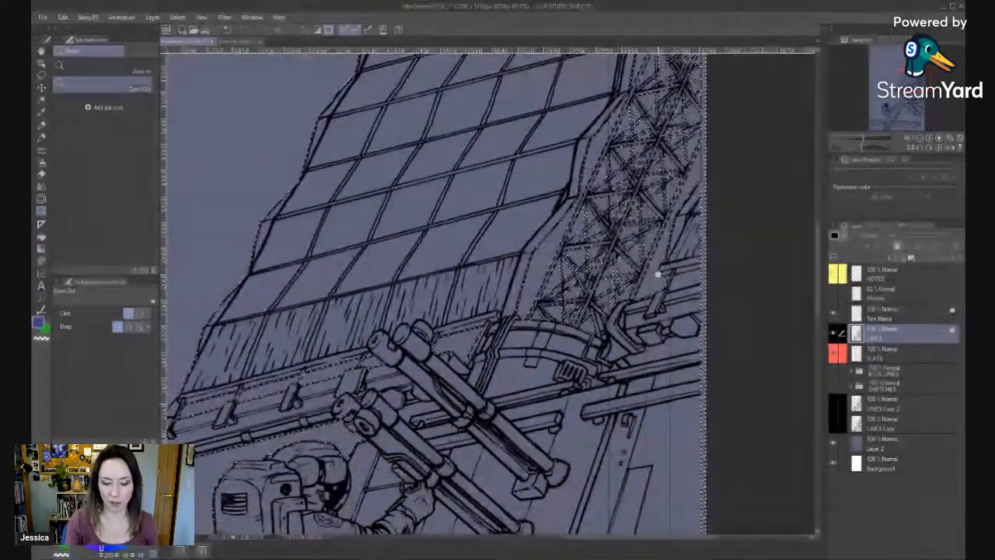
Clear the background selection and restore it to compare the artwork with and without the selection.
key("m")
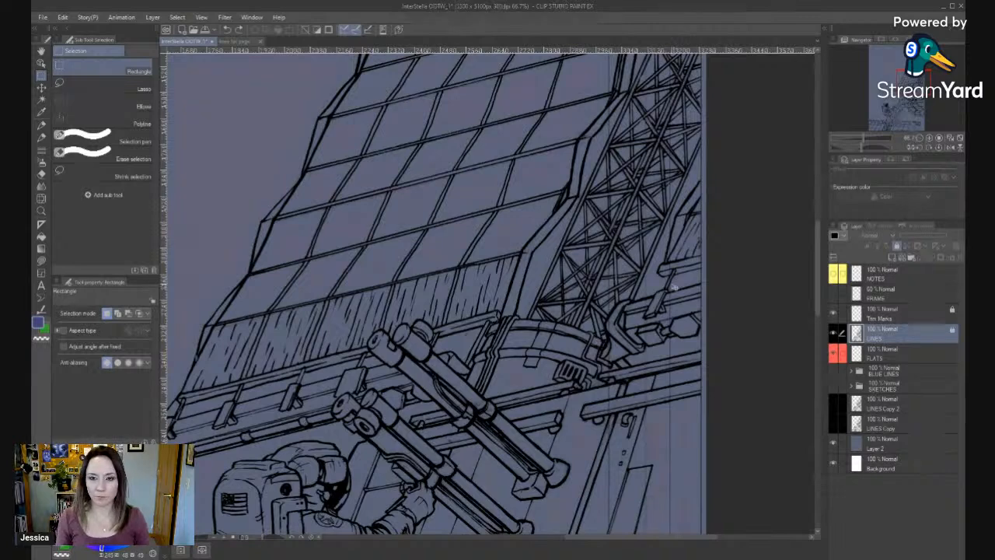
key("ctrl+y")
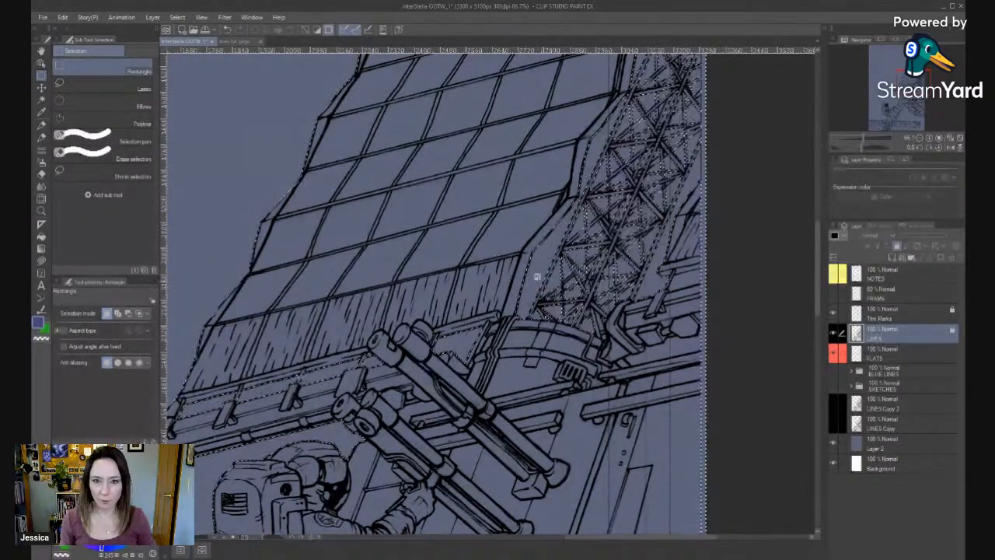
key("ctrl+d")
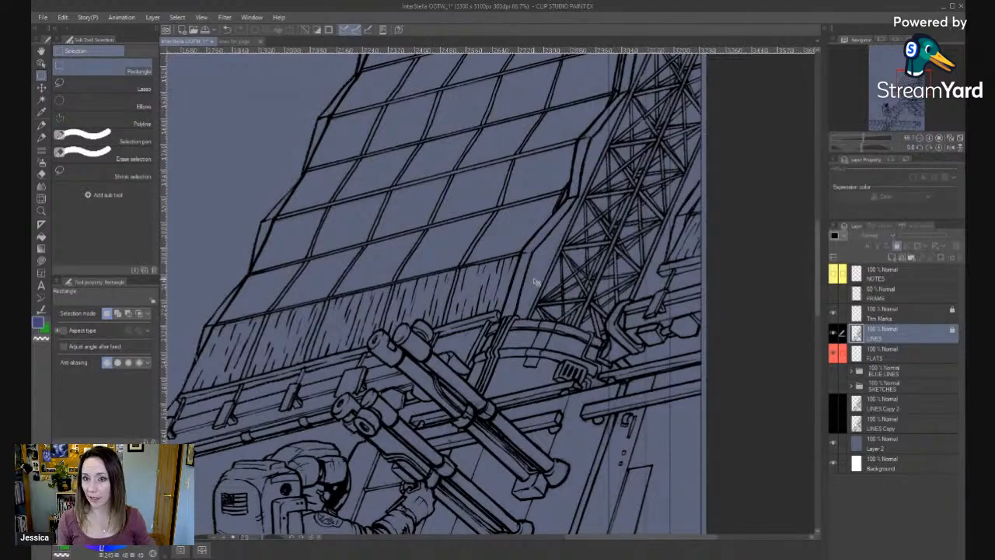
left_click_drag(332, 448, 428, 313)
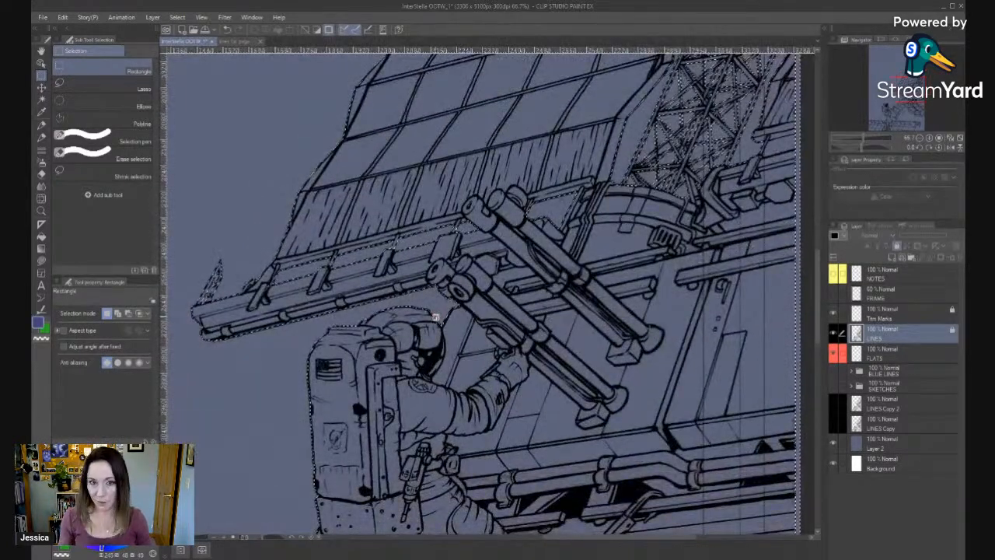
Try green pen strokes on FLATS across the solar panel's rail and above the astronaut's helmet, and undo them.
left_click(886, 354)
key("p")
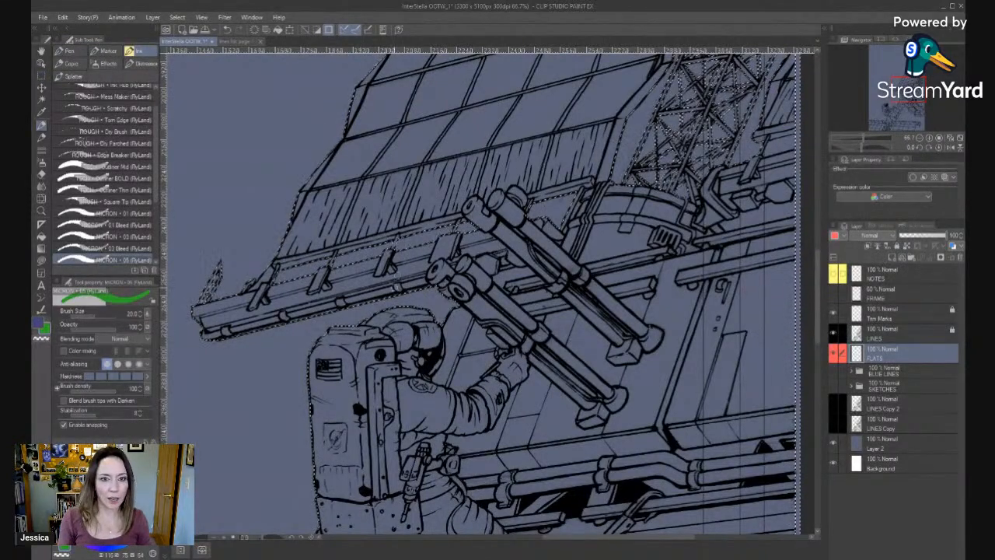
left_click_drag(408, 237, 355, 323)
left_click_drag(470, 223, 395, 305)
left_click_drag(437, 293, 422, 308)
left_click_drag(456, 305, 440, 322)
key("ctrl+z")
key("ctrl+z")
key("ctrl+z")
key("ctrl+z")
key("ctrl+z")
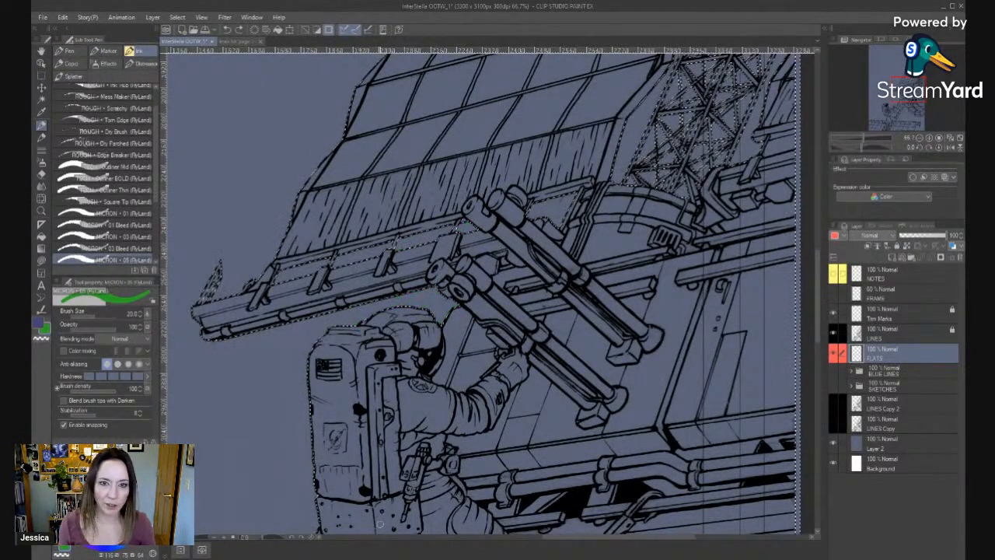
Redo the green test strokes on FLATS and undo them again back to the active background selection.
key("ctrl+y")
key("ctrl+y")
key("ctrl+y")
key("ctrl+y")
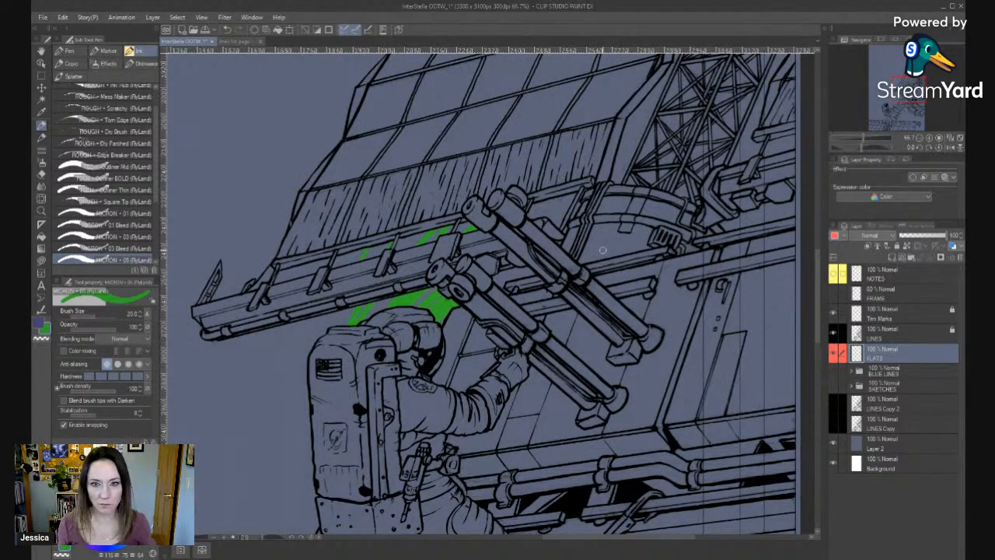
key("ctrl+z")
key("ctrl+z")
key("ctrl+z")
key("ctrl+z")
key("ctrl+z")
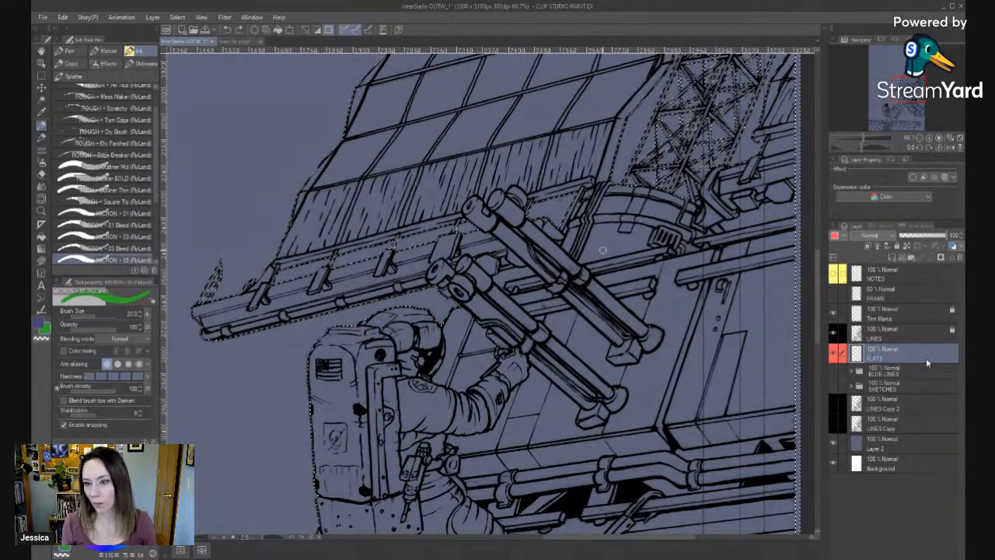
Try Auto select on the curved collar below the truss with FLATS active, and undo it.
left_click_drag(684, 255, 553, 402)
key("w")
left_click(521, 362)
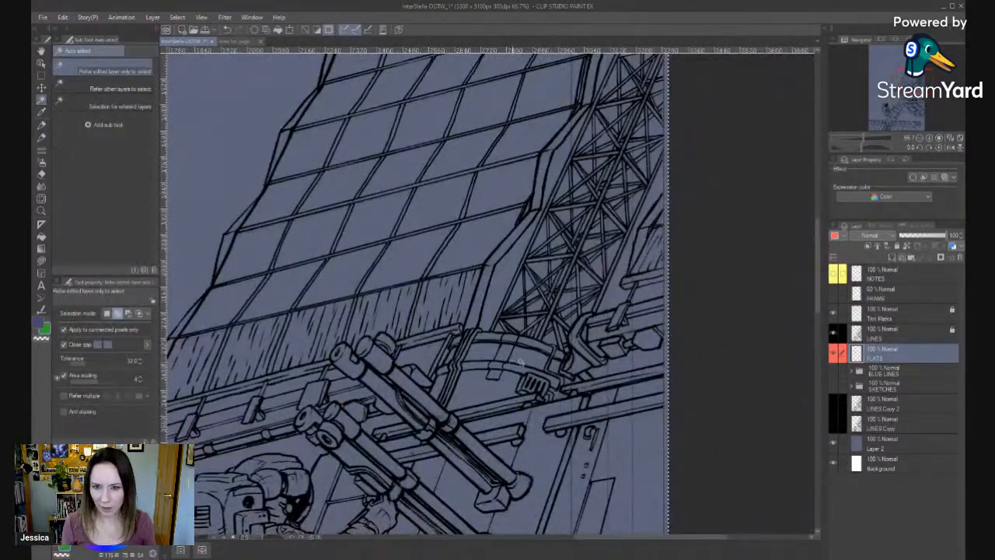
key("ctrl+z")
With LINES active, add the background gaps around the clamp and hexagonal fittings beside the truss's base with Auto select.
left_click(895, 334)
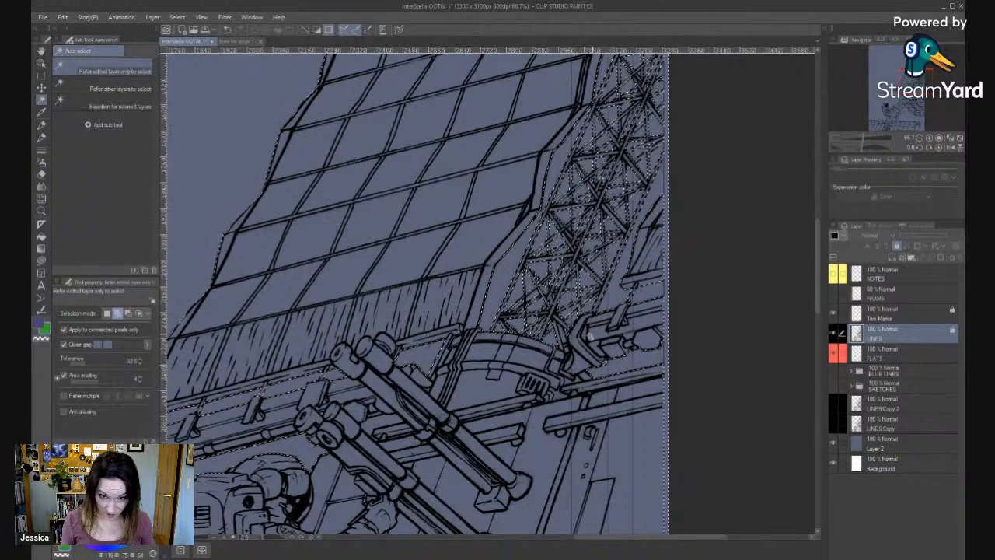
key("alt+space")
left_click(561, 348)
left_click(562, 349)
key("b")
key("w")
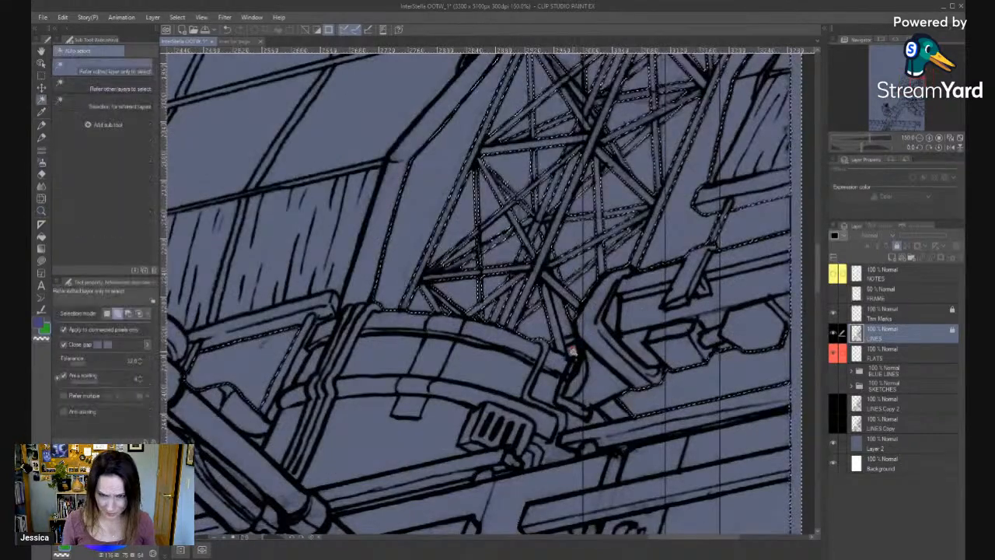
Examine the selection across the whole page and around the outer end of the lower solar panel's rail for missed areas.
key("alt+space")
left_click(567, 431)
left_click(564, 435)
left_click(556, 444)
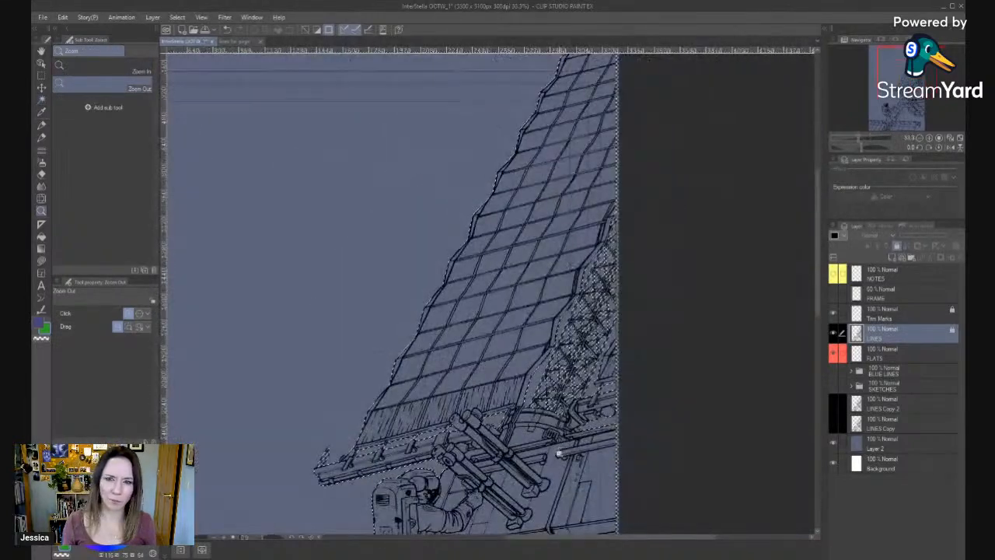
left_click(479, 502)
left_click_drag(480, 502, 536, 207)
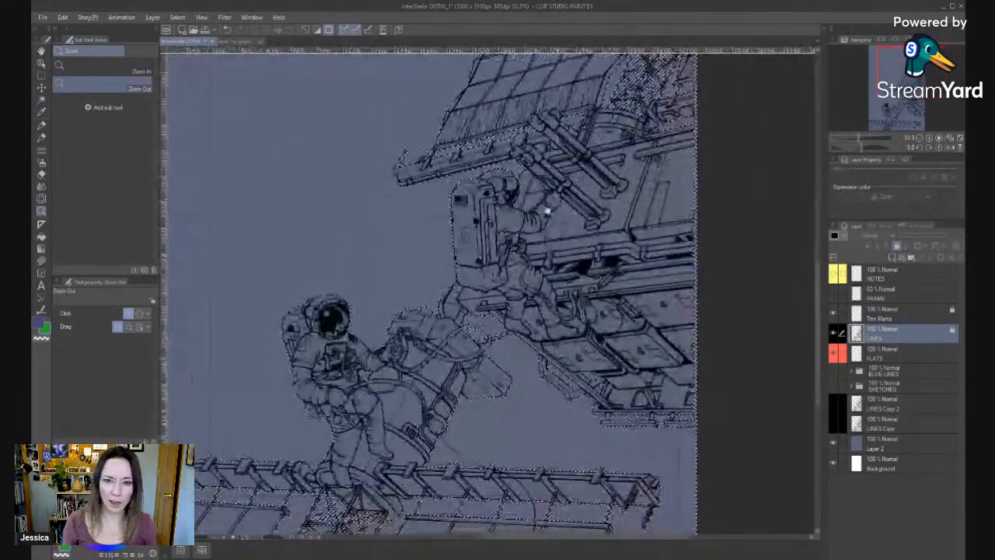
left_click(485, 447)
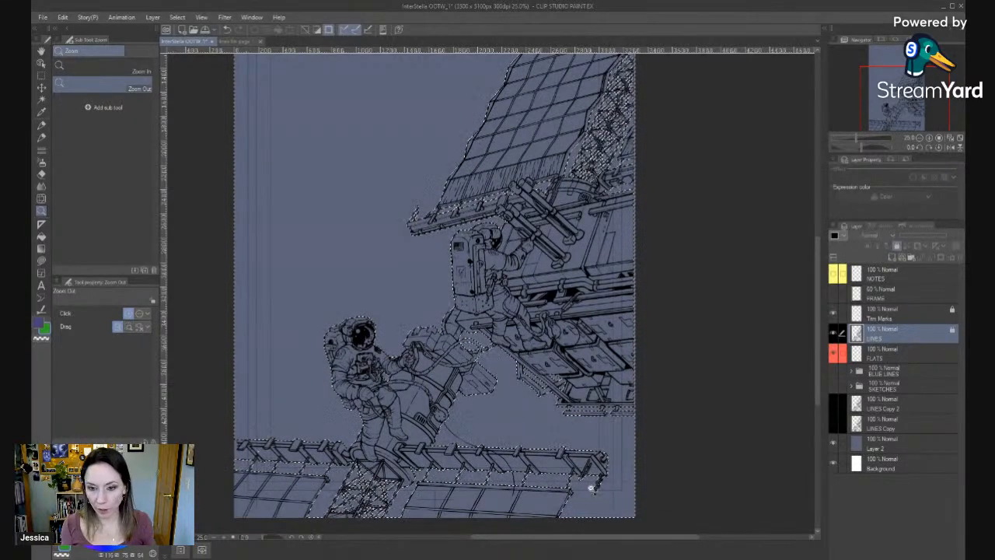
scroll(591, 488, "up", 6)
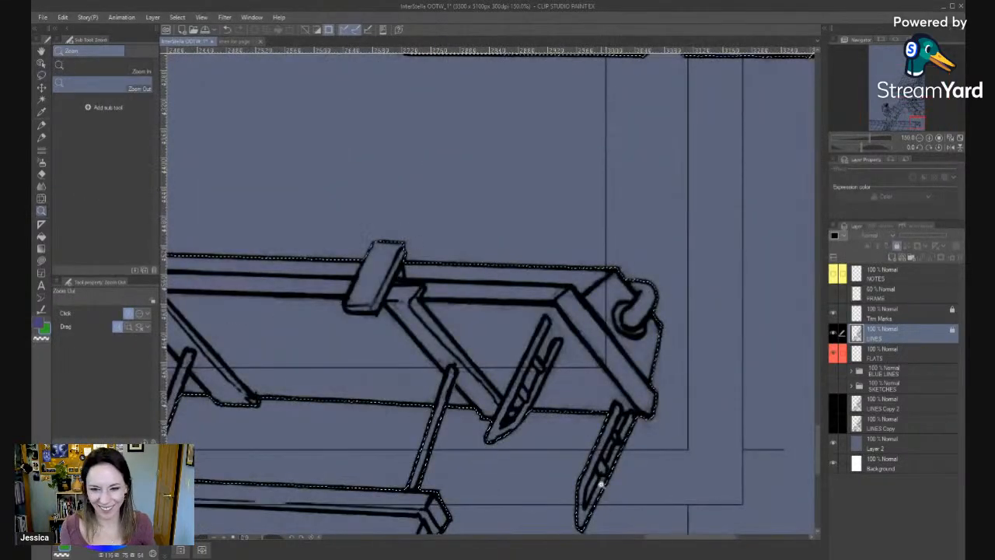
Add the small gaps inside the brackets at the lower rail's outer end to the background selection with Auto select.
scroll(600, 483, "up", 1)
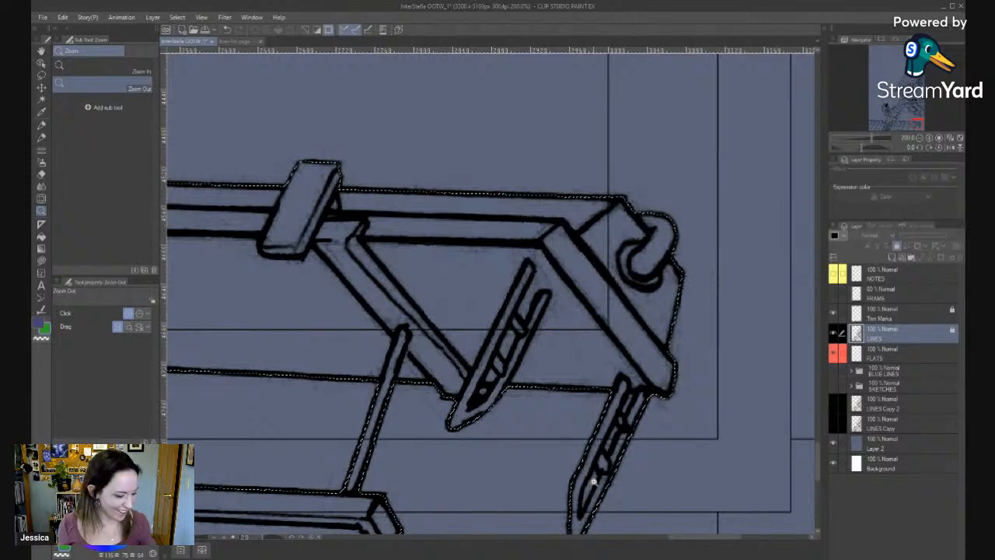
key("w")
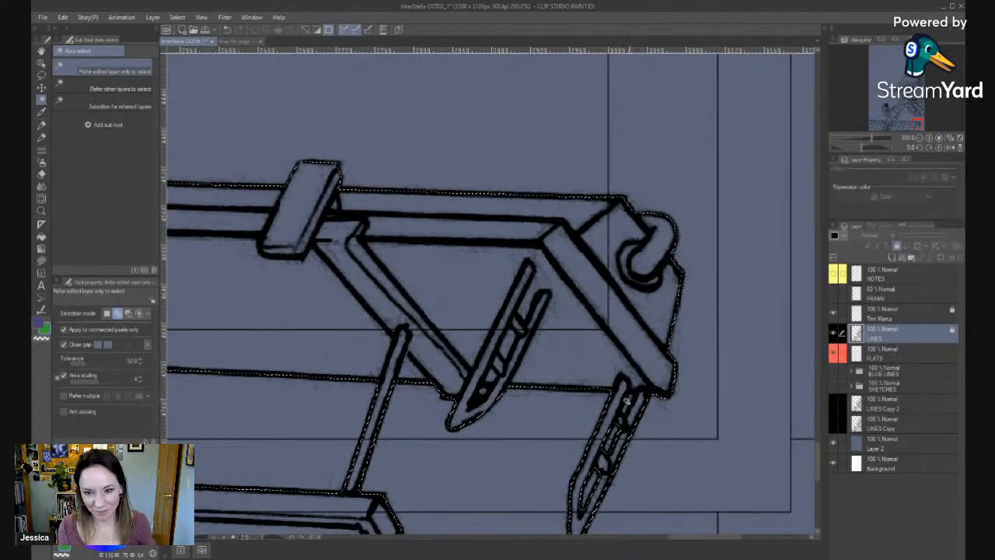
key("alt+space")
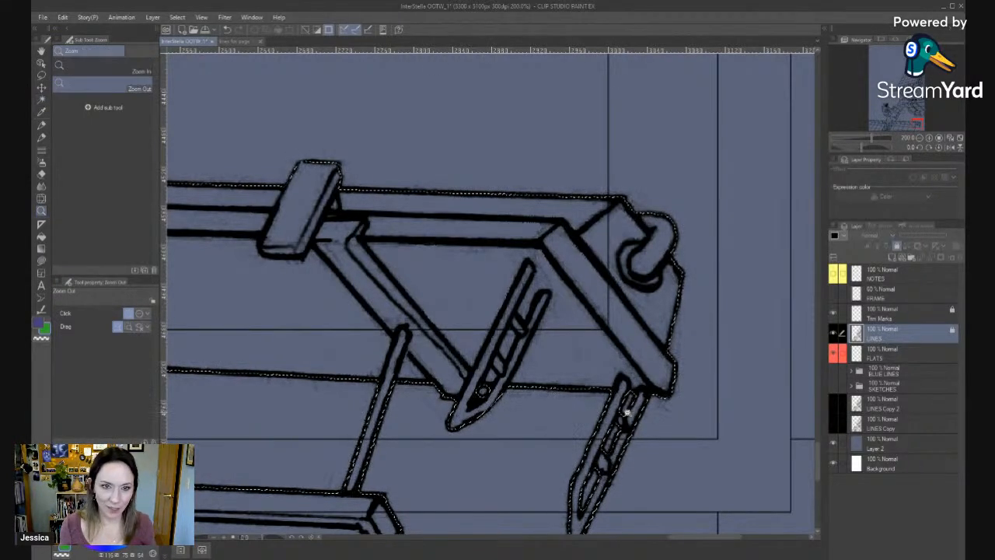
left_click(570, 444)
left_click(569, 448)
left_click(569, 451)
left_click(565, 449)
left_click(565, 436)
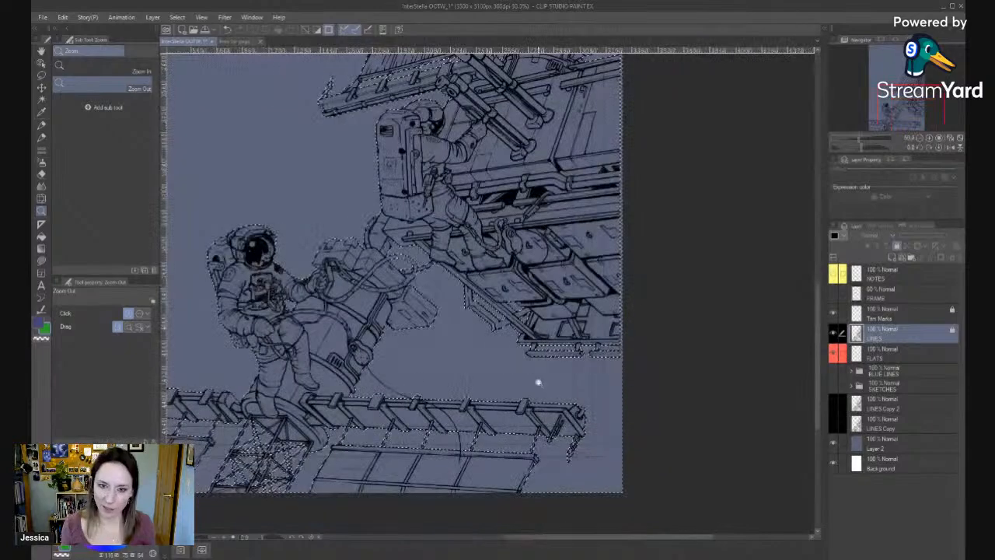
left_click(543, 384)
left_click_drag(499, 236, 507, 318)
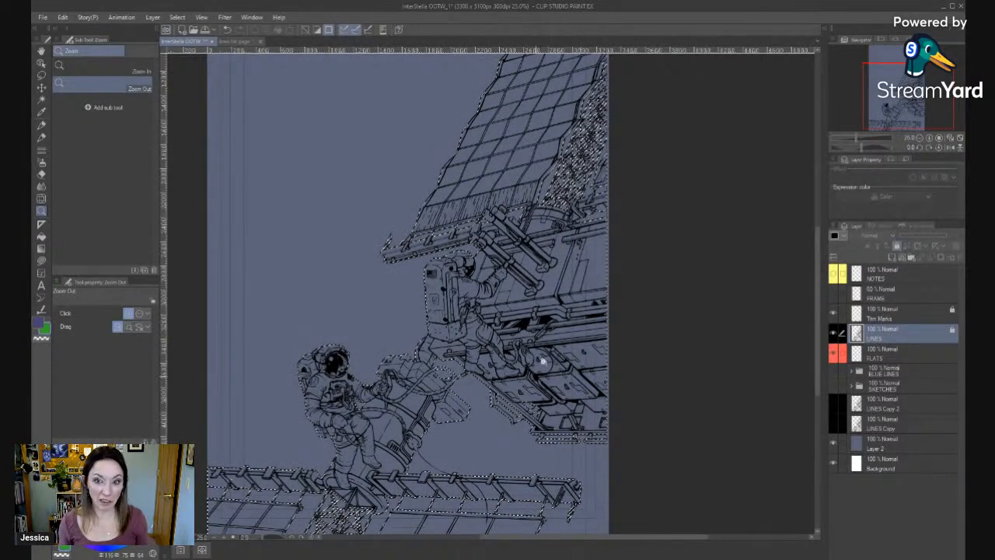
left_click_drag(635, 425, 655, 341)
Fill the astronauts, solar panels and station on FLATS with light blue-grey, leaving the background unfilled, and clear the selection.
left_click(900, 357)
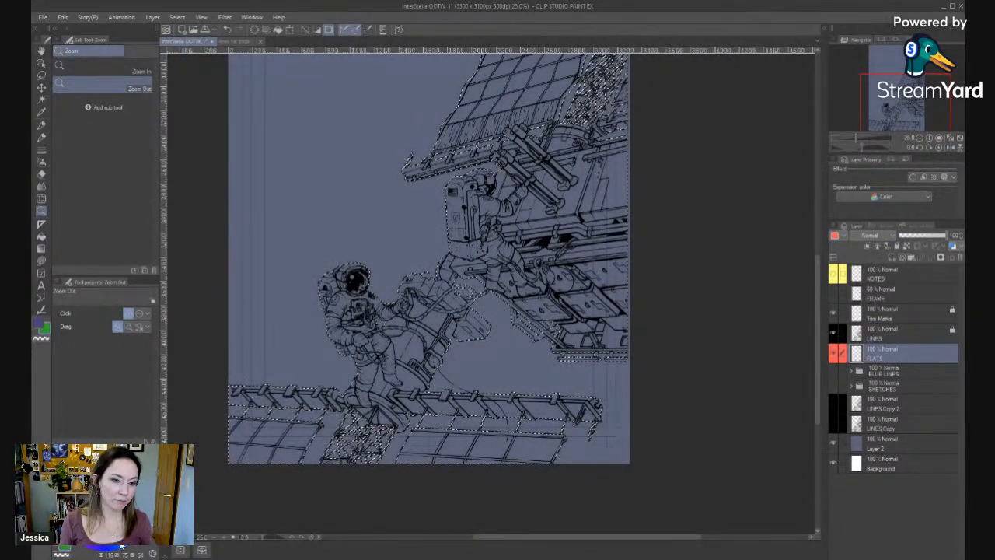
key("x")
left_click(90, 491)
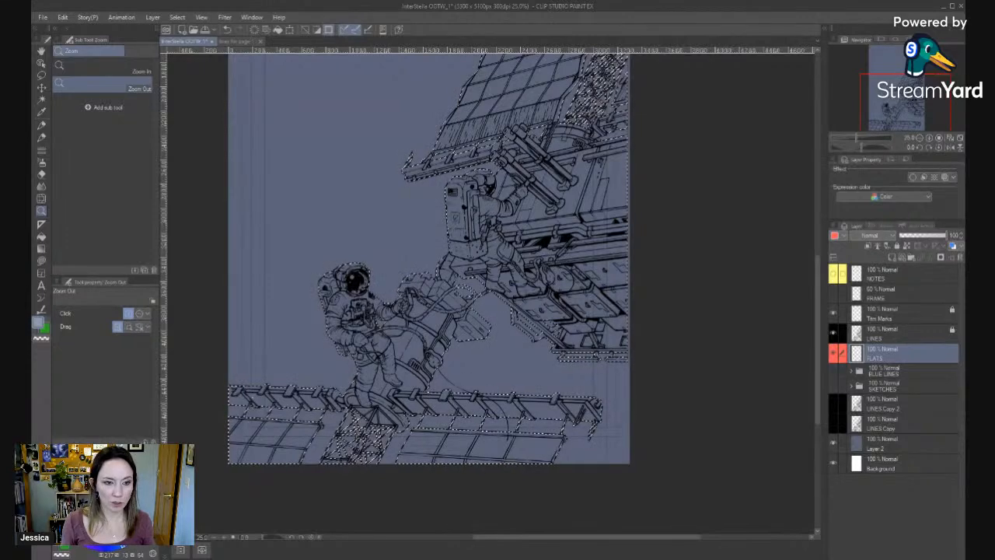
key("g")
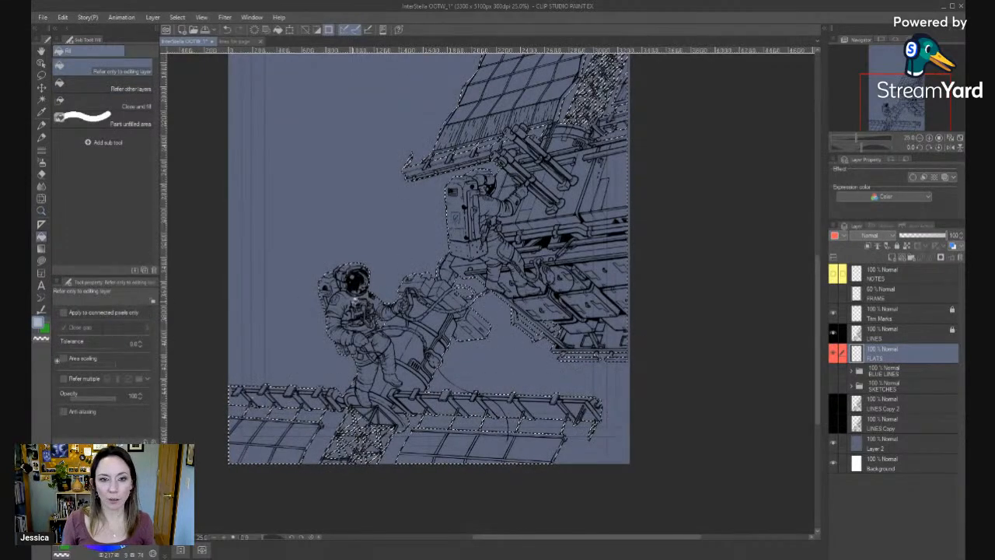
left_click(595, 430)
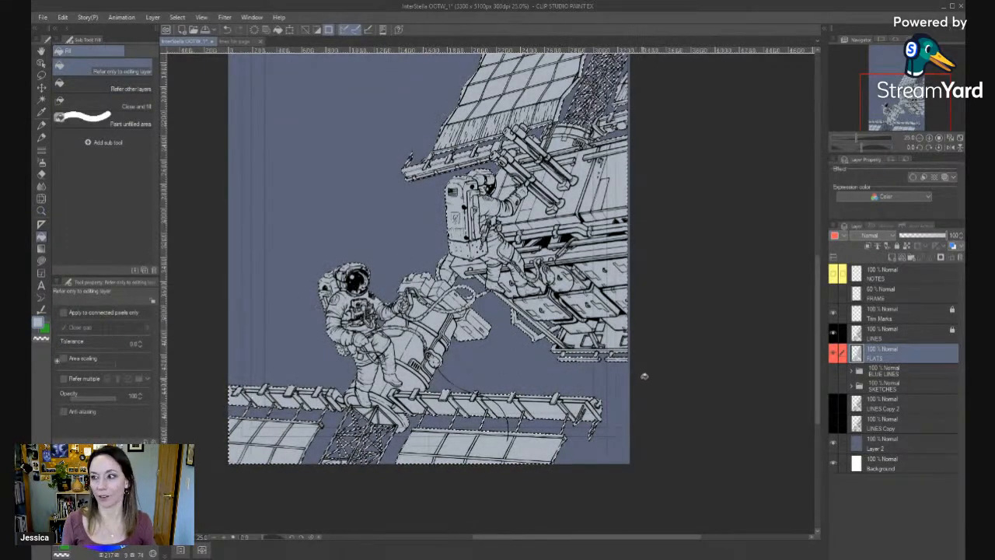
key("ctrl+z")
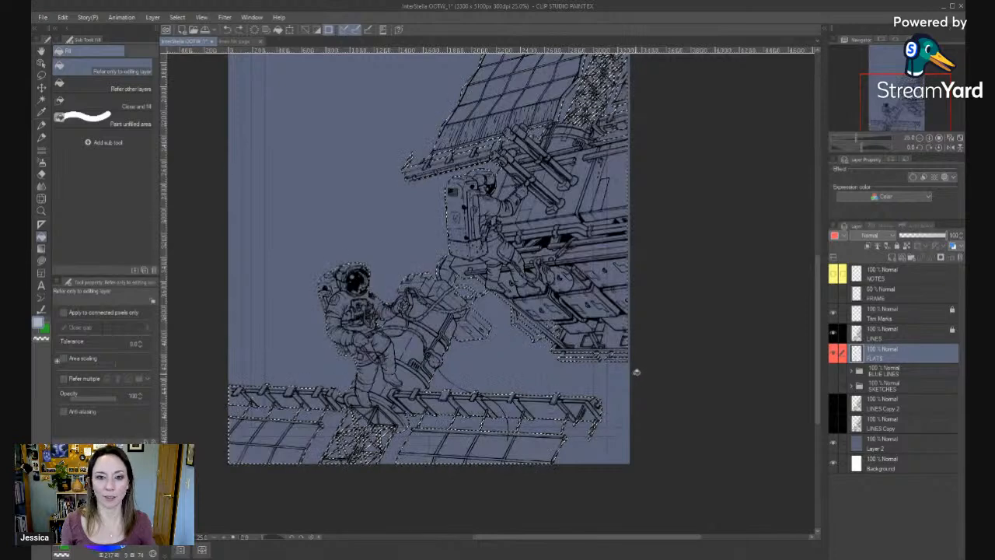
key("ctrl+d")
left_click(594, 430)
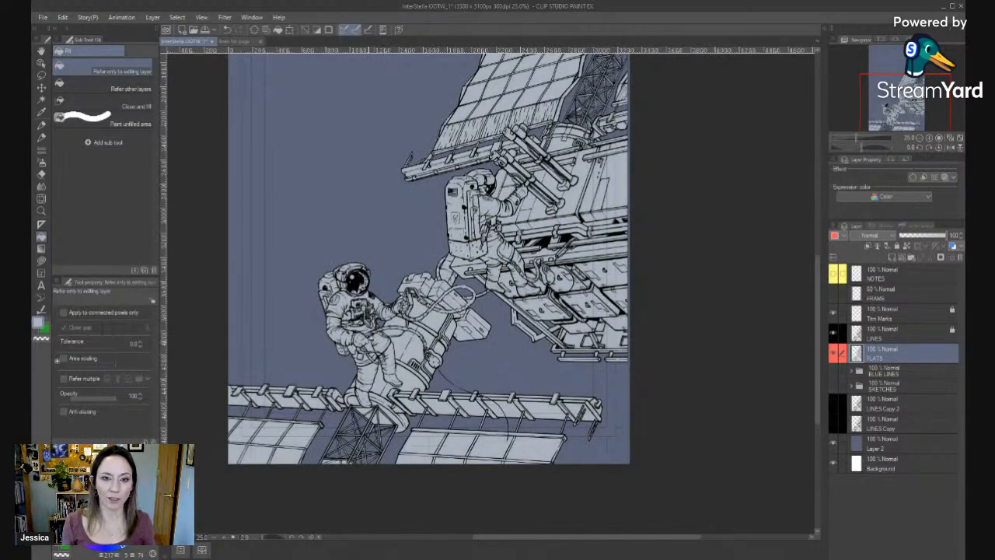
Hide LINES and examine the overall silhouette of the grey fill on FLATS.
key("m")
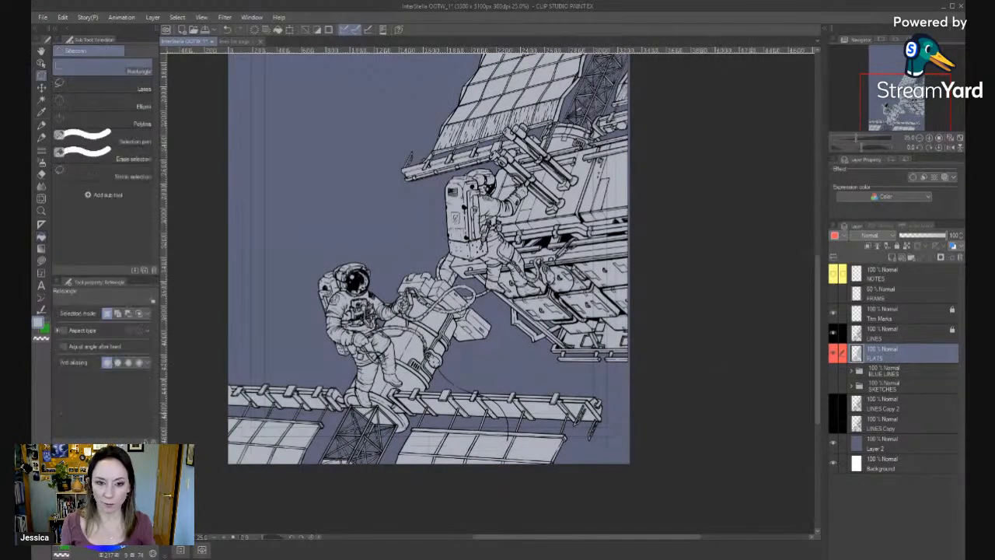
key("space")
left_click_drag(538, 317, 501, 480)
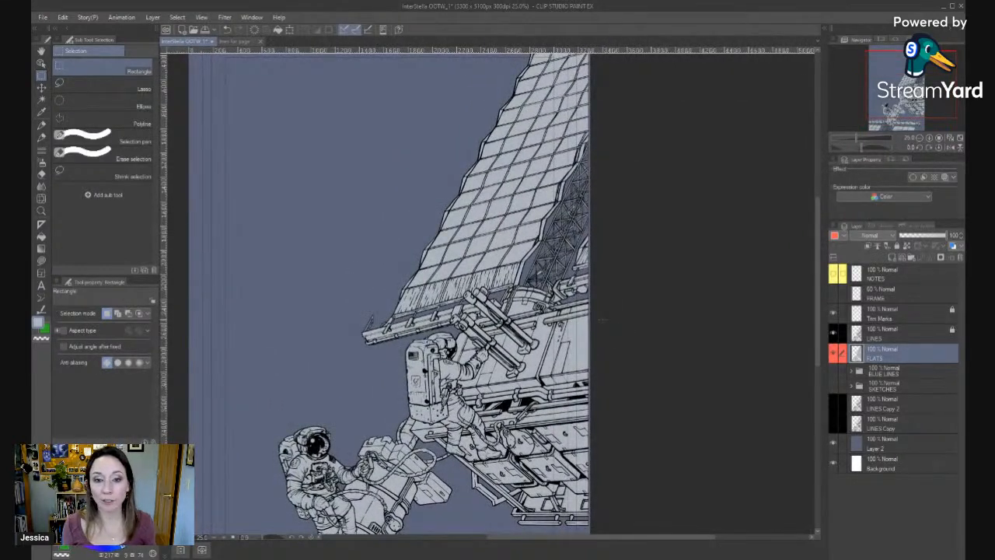
left_click(834, 333)
key("/")
left_click(353, 315)
left_click_drag(475, 452, 613, 210)
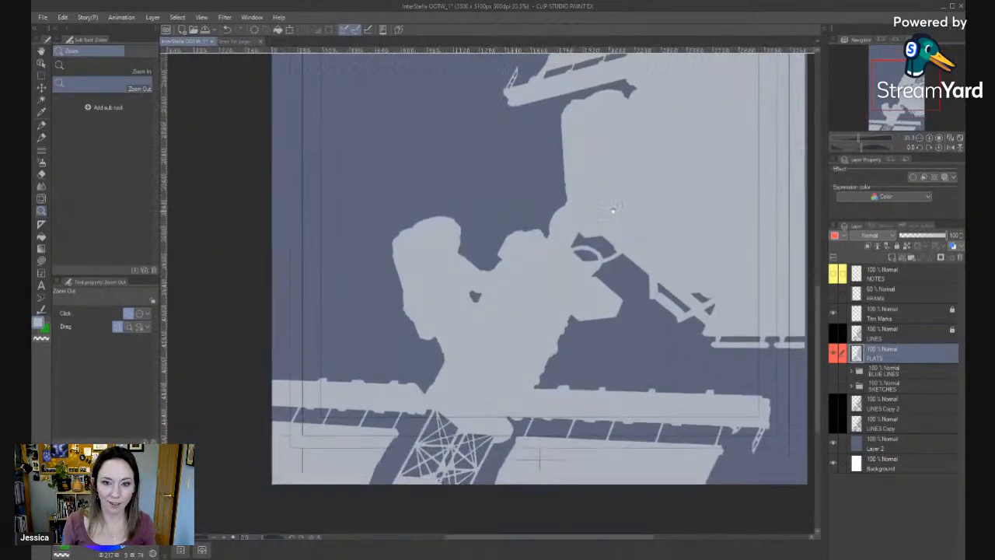
left_click(569, 349)
left_click(539, 362)
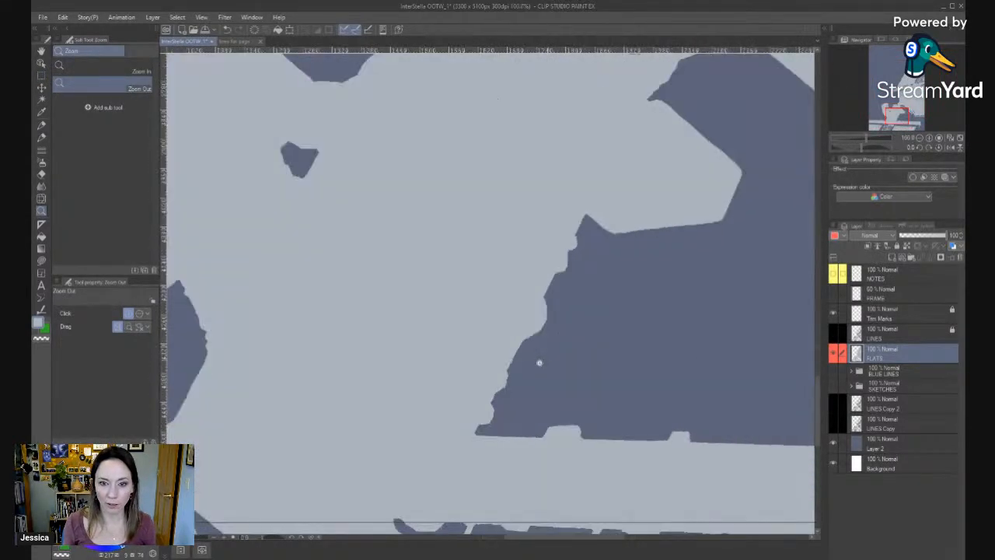
Inspect the grey silhouette's edge up to the notch beside the equipment box at close range for stray pixels.
left_click(565, 338)
left_click(519, 383)
left_click(517, 363)
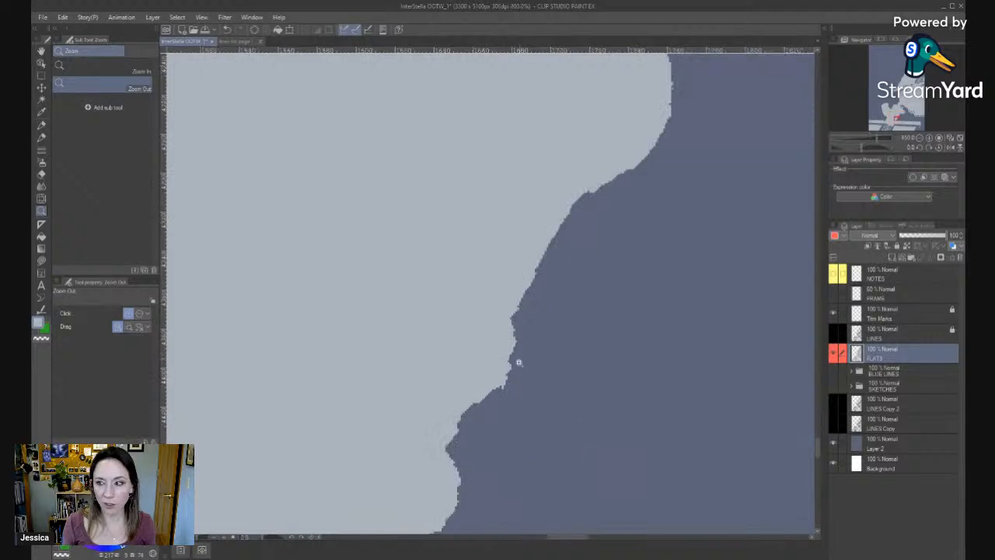
left_click(521, 359)
left_click(534, 307)
left_click(587, 214)
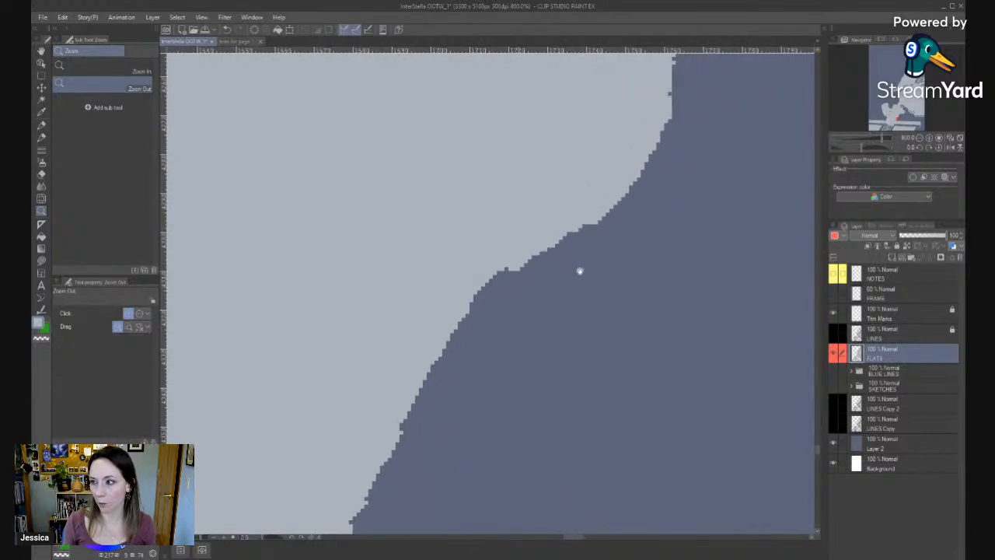
left_click(519, 346)
left_click_drag(604, 98, 560, 304)
left_click_drag(643, 122, 571, 346)
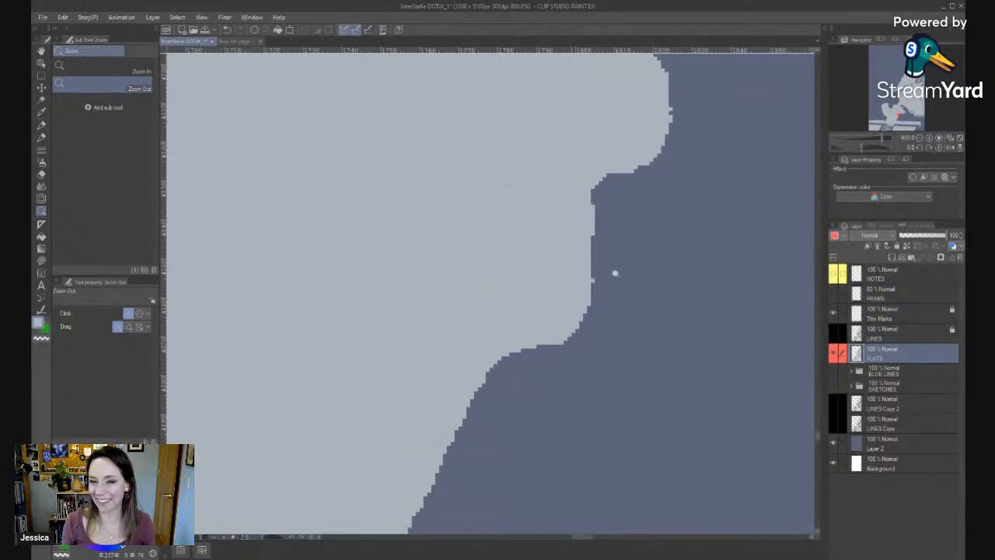
scroll(603, 284, "down", 6)
scroll(634, 218, "up", 3)
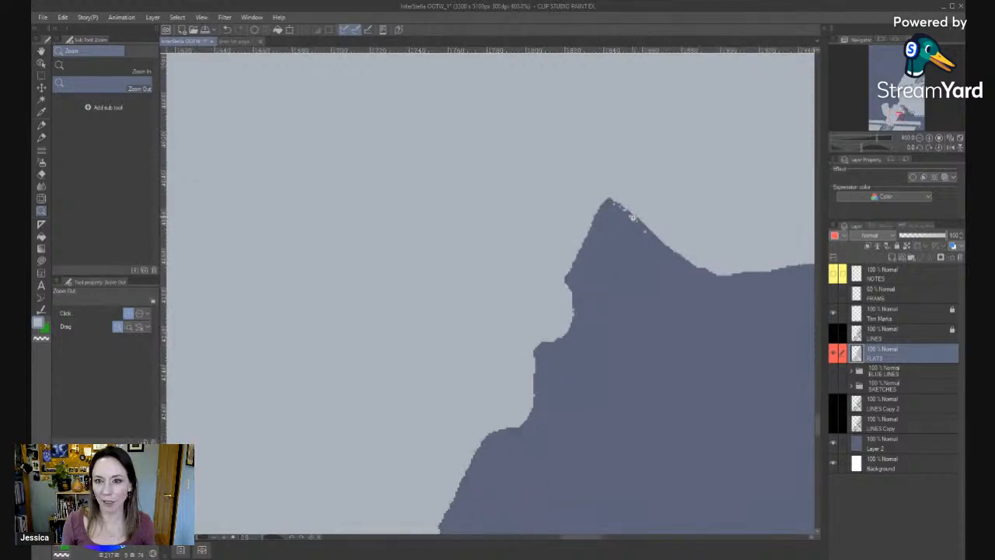
scroll(632, 217, "up", 3)
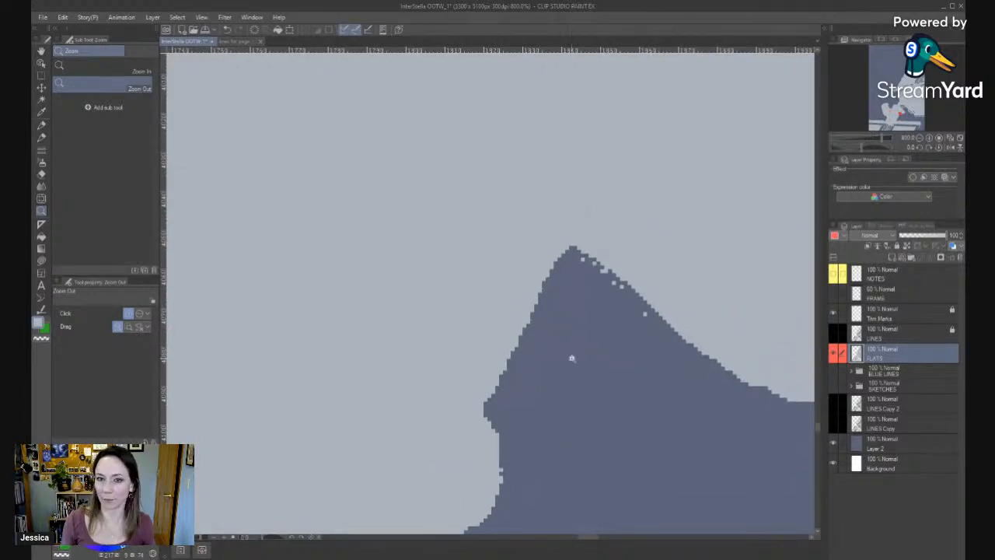
Show LINES and erase the stray grey pixels along the notch beside the equipment box on FLATS with the Hard eraser at size 10.
key("e")
left_click(833, 334)
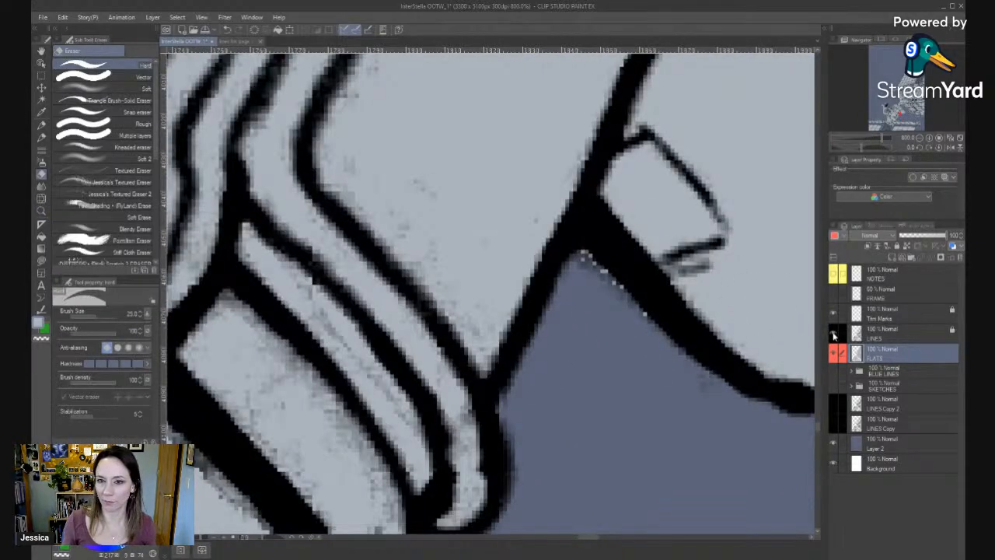
left_click_drag(669, 347, 556, 400)
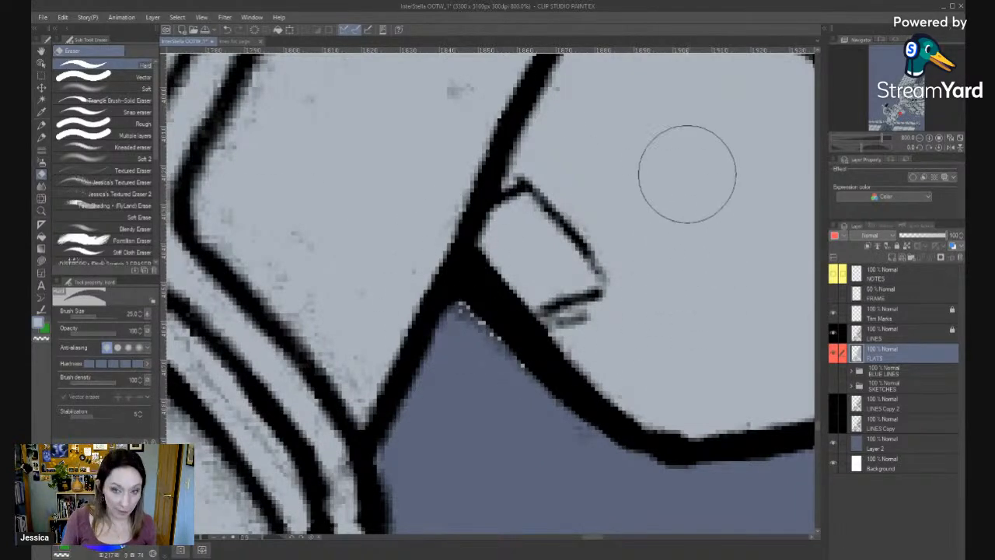
mouse_move(658, 262)
left_mouse_down()
mouse_move(629, 269)
mouse_move(525, 474)
left_mouse_up()
key("ctrl+z")
key("bracketleft")
key("bracketleft")
key("bracketleft")
key("bracketleft")
key("bracketleft")
left_click_drag(470, 313, 540, 389)
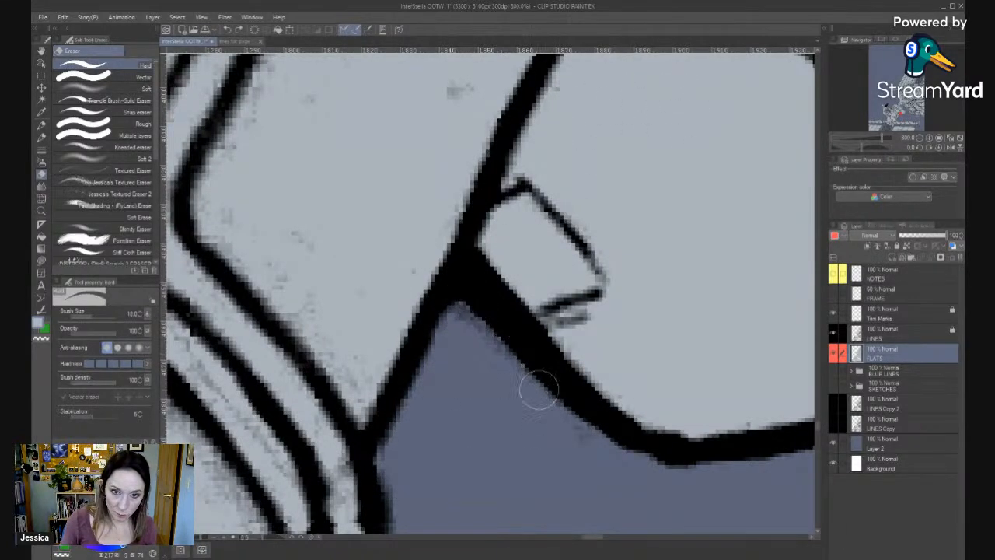
Select the small background gap between the looped hose and the box on LINES, clear its grey fill on FLATS, and deselect.
key("alt+space")
left_click(596, 499)
left_click(600, 502)
left_click(604, 492)
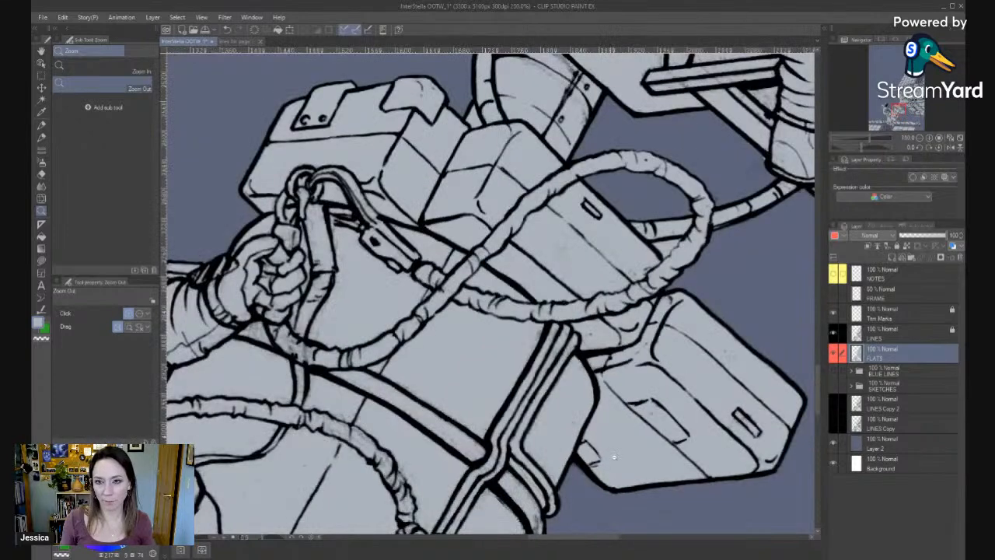
key("space")
left_click_drag(665, 286, 514, 363)
key("ctrl+space")
left_click(522, 317)
key("m")
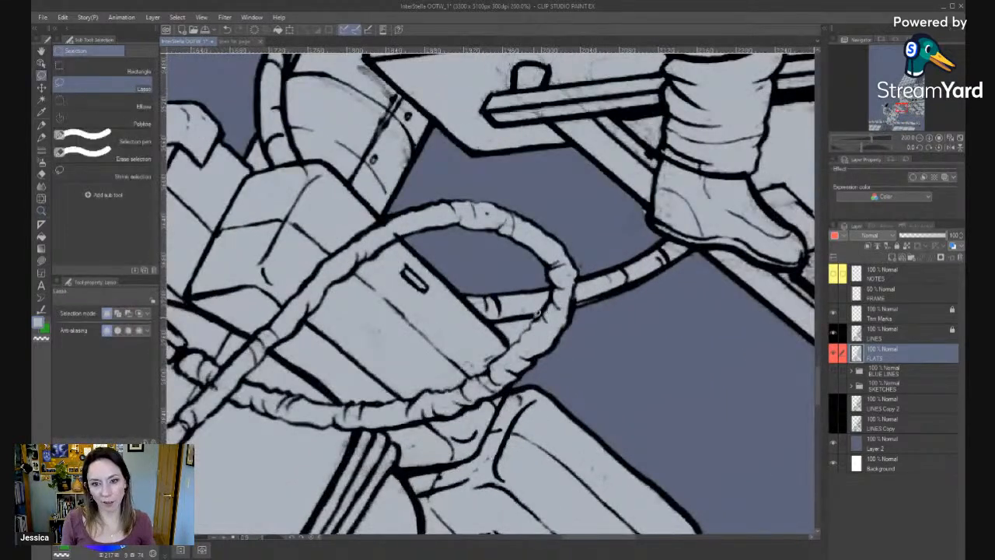
left_click(895, 334)
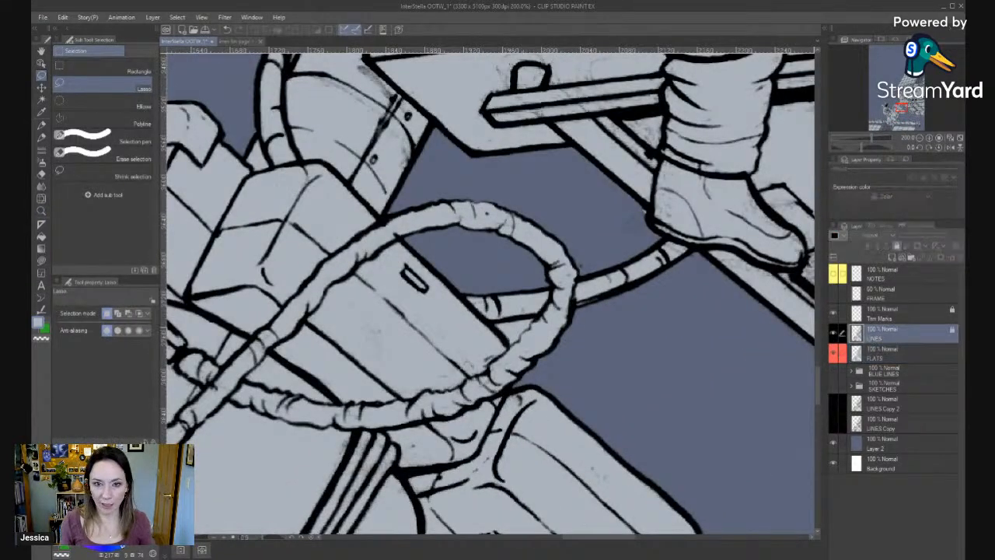
key("w")
key("m")
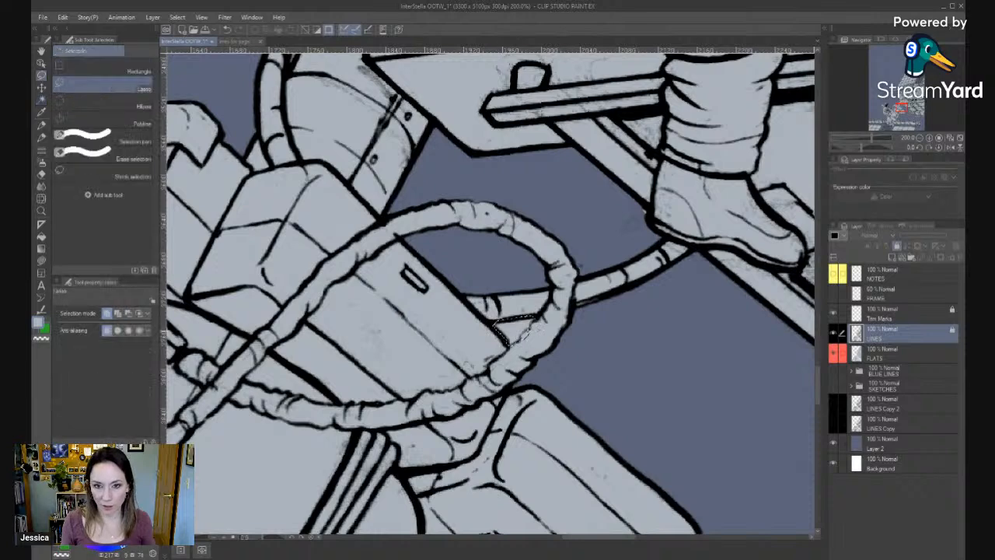
left_click(896, 354)
key("ctrl+d")
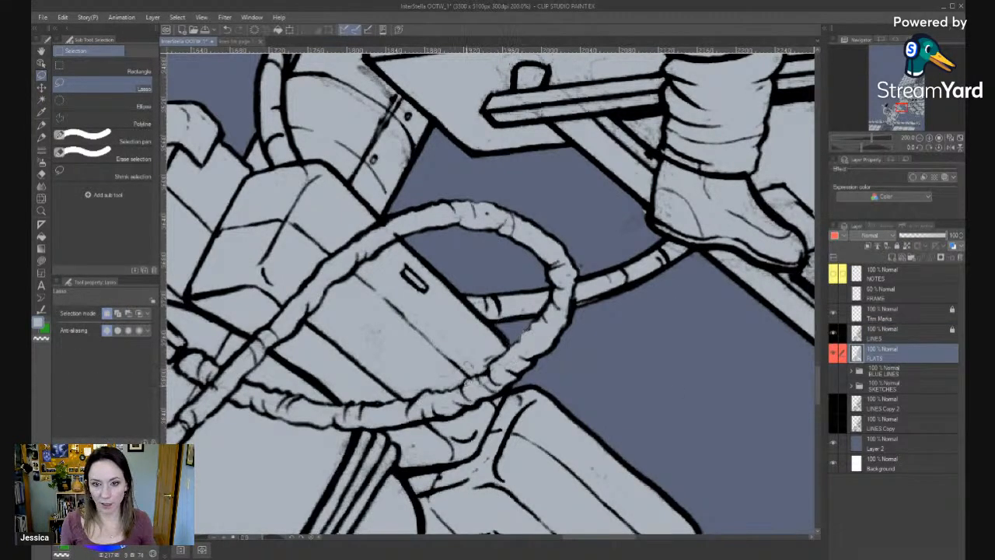
Switch to the Hard eraser and inspect the flats' edges along the hoses, equipment boxes and the helmet of the astronaut gripping the cable.
left_click_drag(582, 265, 576, 337)
key("e")
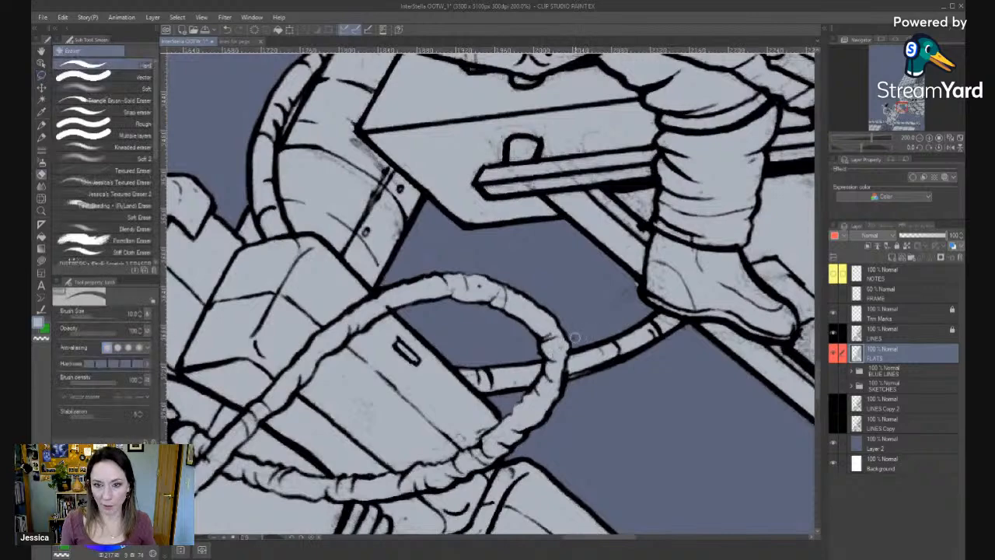
mouse_move(380, 279)
left_mouse_down()
mouse_move(619, 425)
mouse_move(604, 410)
mouse_move(612, 510)
left_mouse_up()
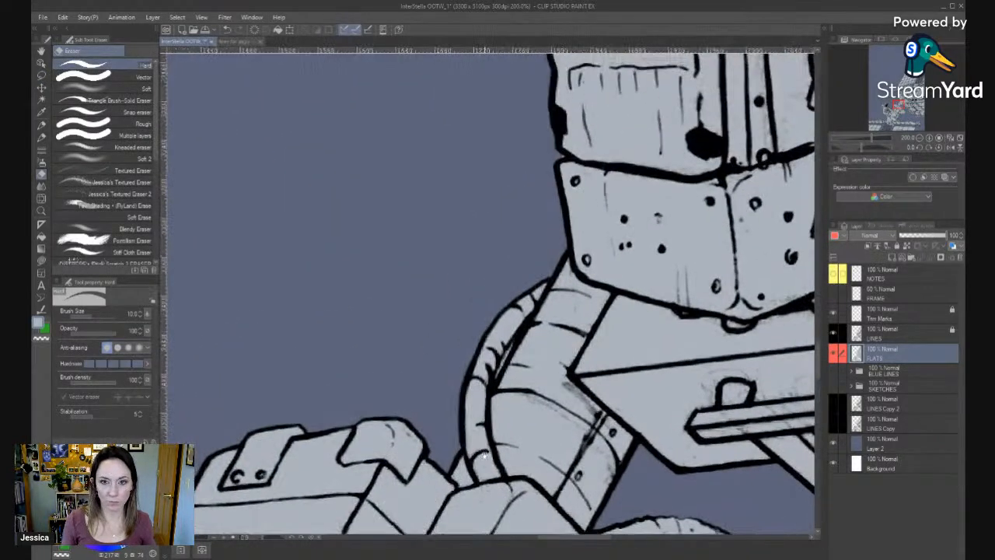
left_click_drag(374, 497, 583, 242)
left_click_drag(440, 494, 583, 313)
left_click_drag(496, 233, 607, 271)
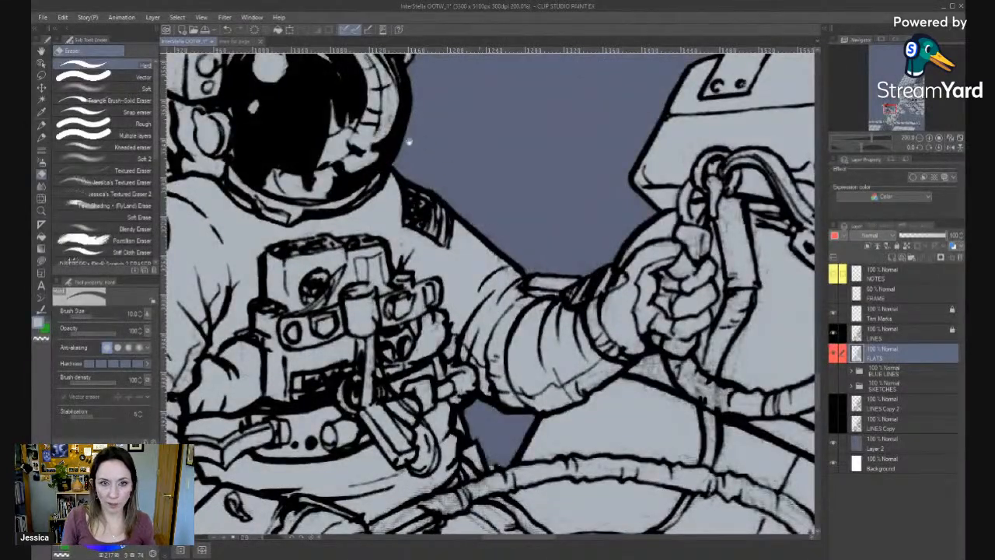
left_click_drag(408, 141, 476, 304)
left_click_drag(447, 221, 561, 277)
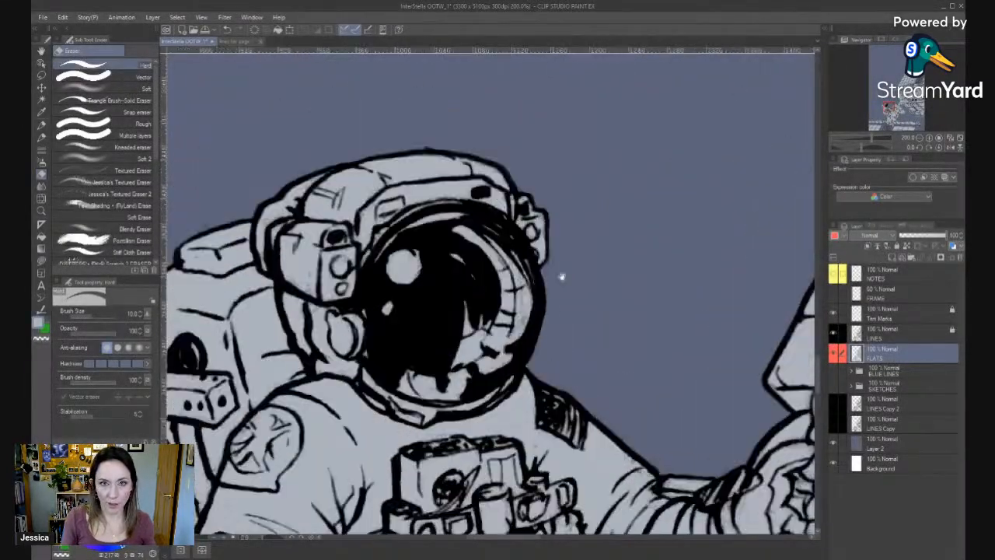
left_click_drag(519, 177, 588, 264)
Reduce the eraser to size 8 and clean up the flats' edge between the astronaut's leg and the adjoining strut.
left_click_drag(355, 414, 576, 180)
left_click_drag(544, 435, 482, 171)
left_click_drag(638, 444, 398, 272)
left_click_drag(544, 445, 504, 318)
key("[")
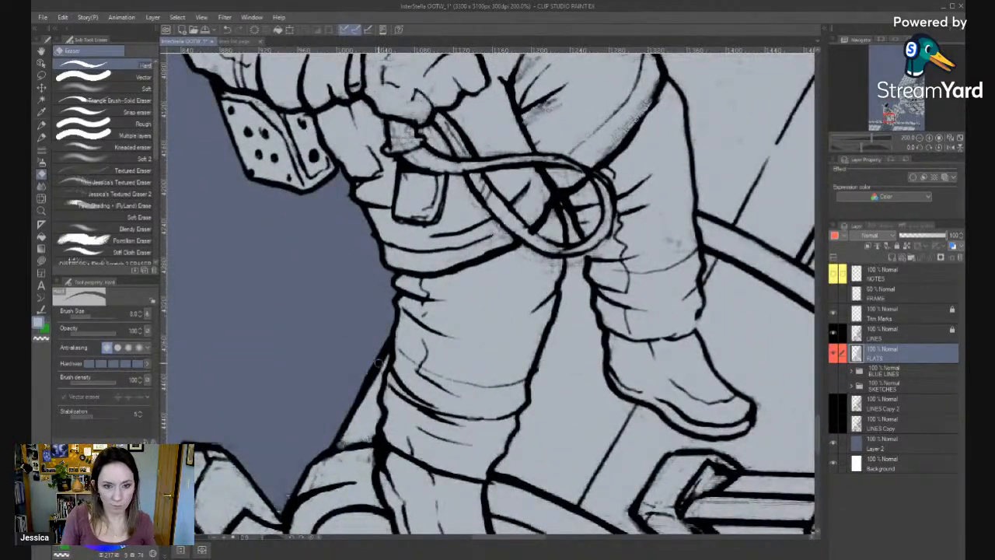
left_click_drag(365, 375, 506, 294)
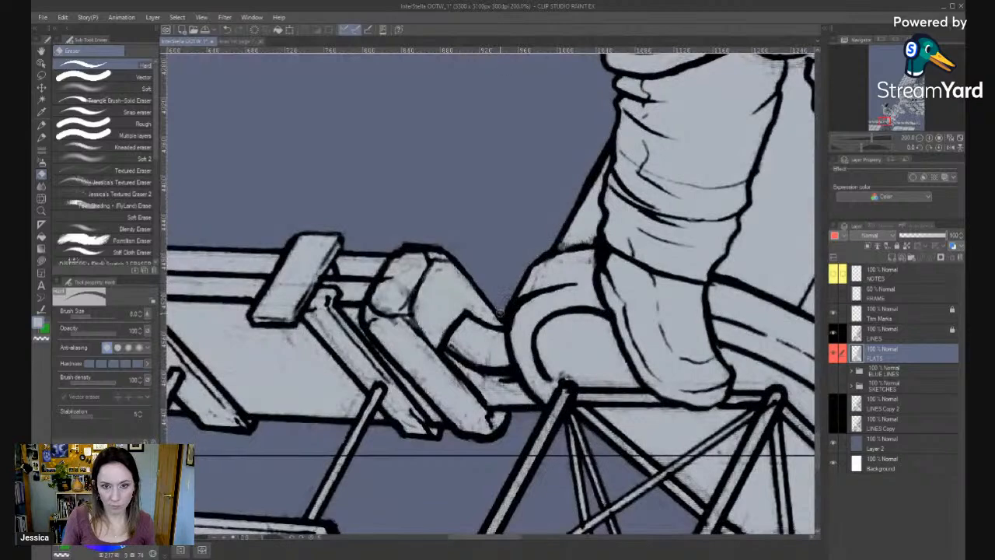
Check the flats' edges along the clamped beam and thin supports up to the page's left edge.
left_click_drag(465, 442, 736, 273)
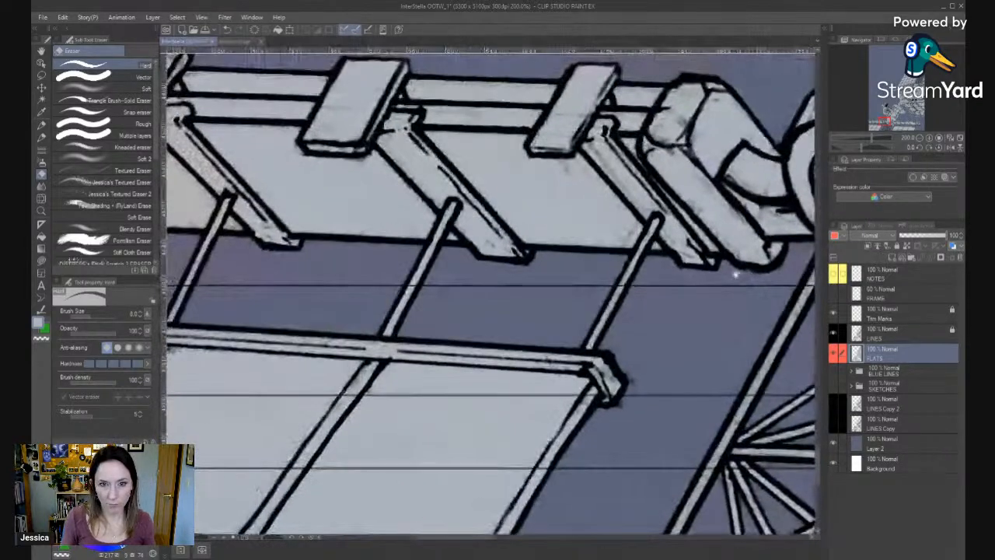
left_click_drag(525, 284, 624, 283)
left_click_drag(457, 315, 651, 349)
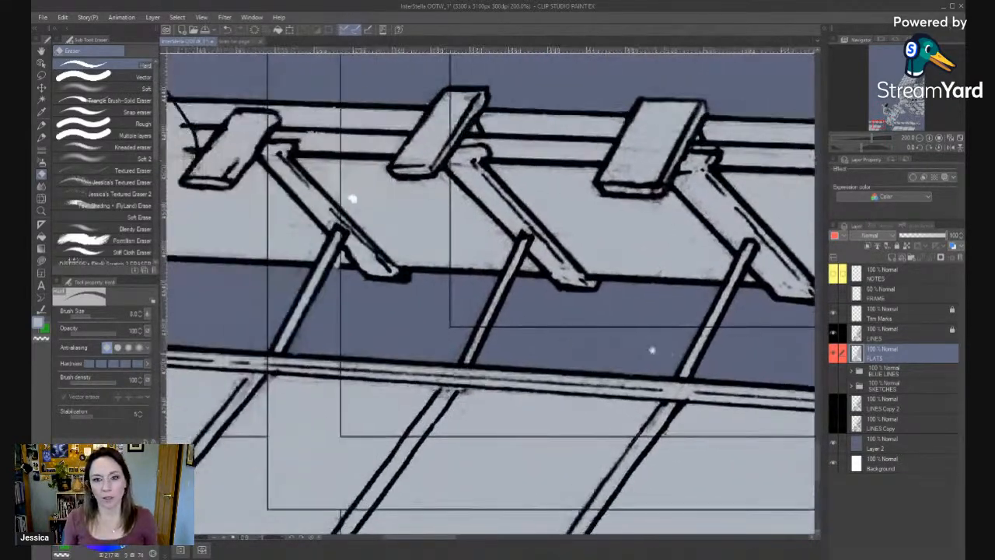
left_click_drag(457, 366, 617, 402)
left_click_drag(590, 306, 549, 397)
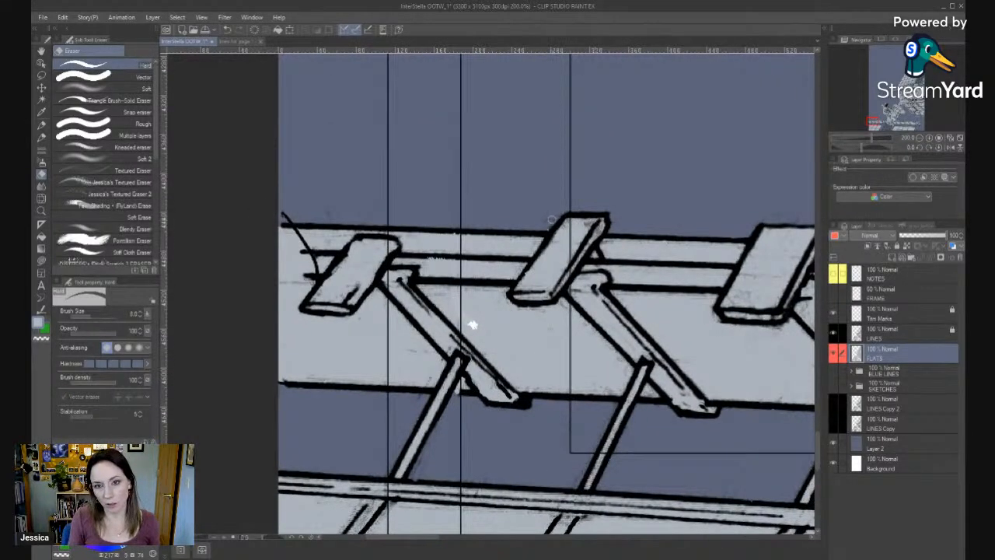
left_click_drag(472, 325, 253, 300)
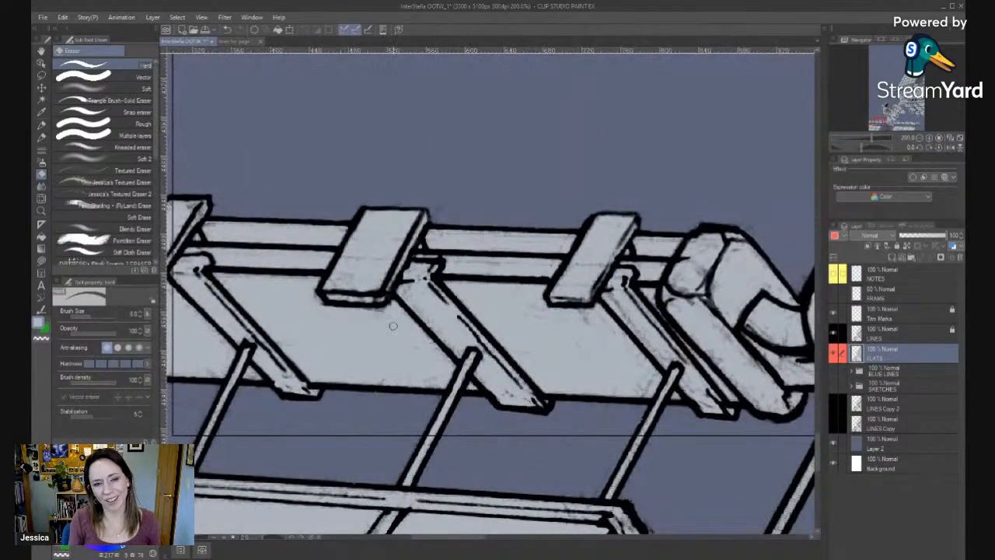
Reduce the eraser to size 7 and clean stray flat colour out of the gaps in the lower truss.
left_click_drag(797, 431, 444, 129)
left_click_drag(426, 362, 371, 382)
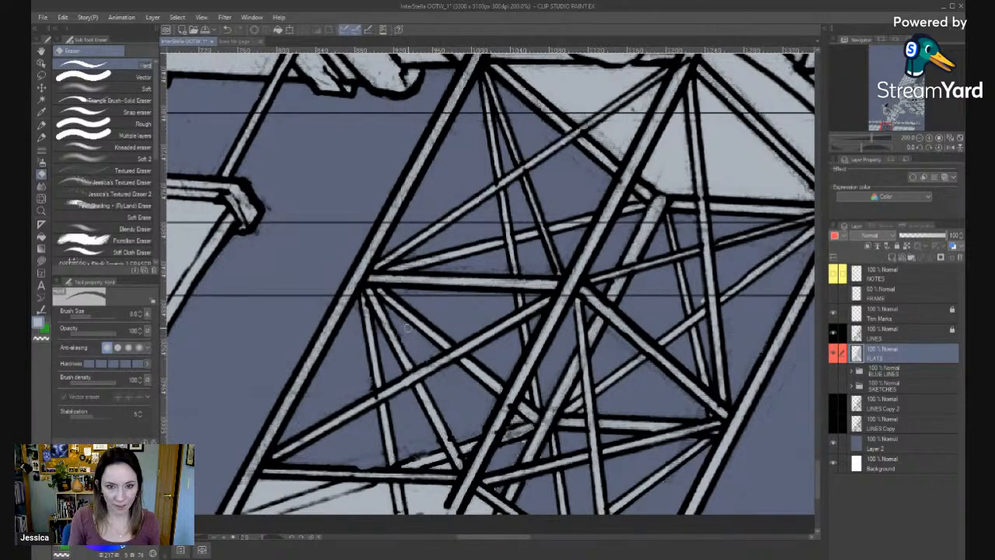
key("bracketleft")
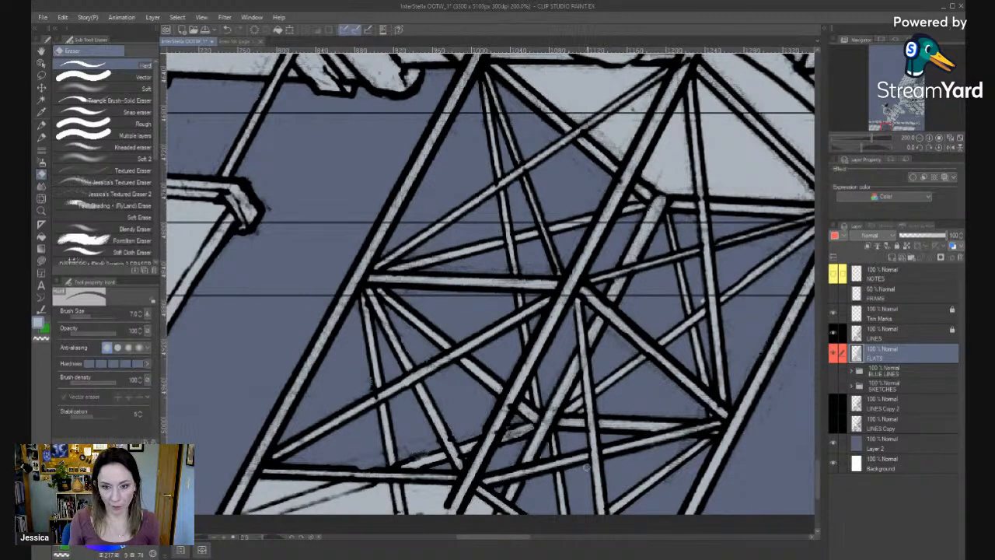
mouse_move(498, 386)
left_mouse_down()
mouse_move(415, 355)
mouse_move(417, 396)
left_mouse_up()
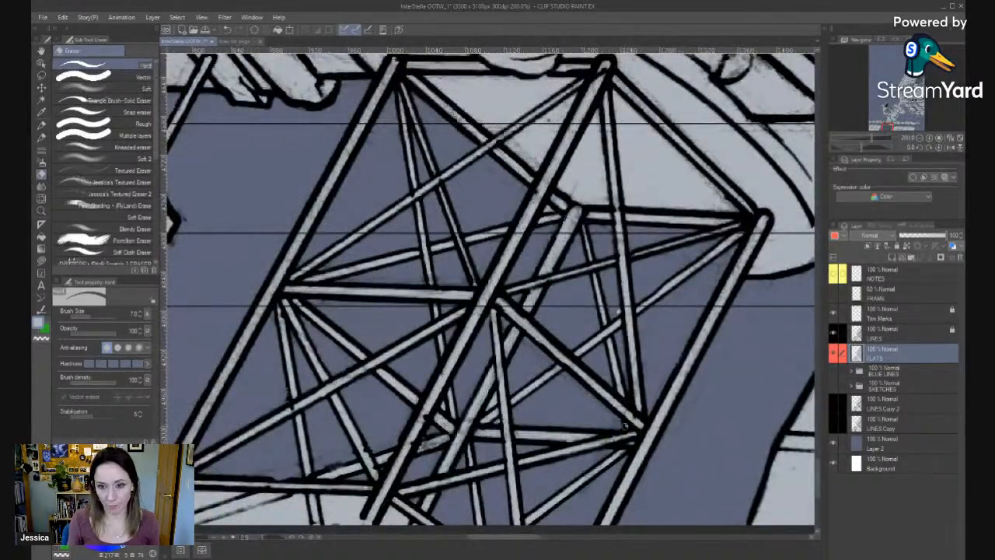
Clean the narrower gaps around the truss's upper joints with a smaller eraser.
scroll(607, 362, "up", 2)
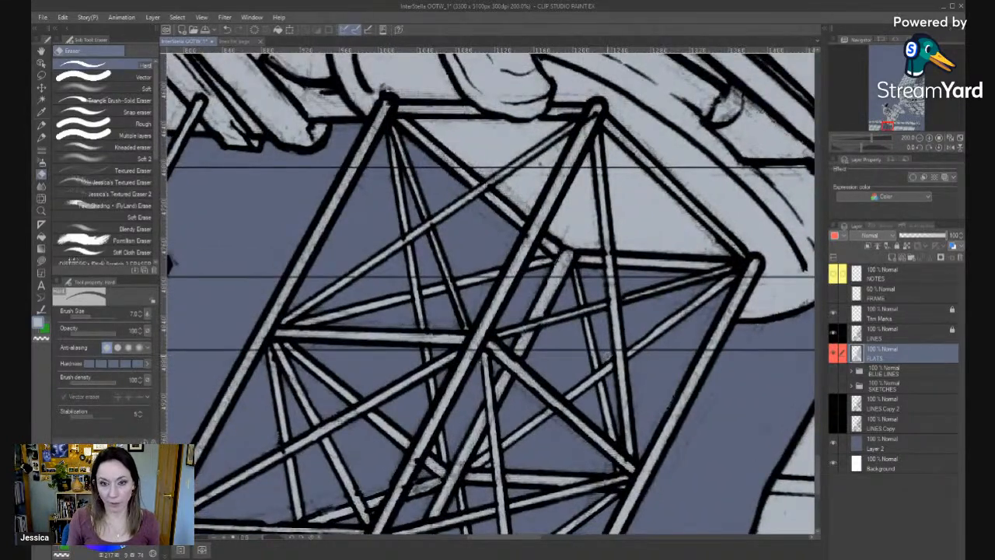
key("bracketleft")
key("bracketleft")
left_click_drag(455, 441, 662, 428)
mouse_move(344, 283)
left_mouse_down()
mouse_move(284, 371)
mouse_move(339, 286)
mouse_move(309, 408)
left_mouse_up()
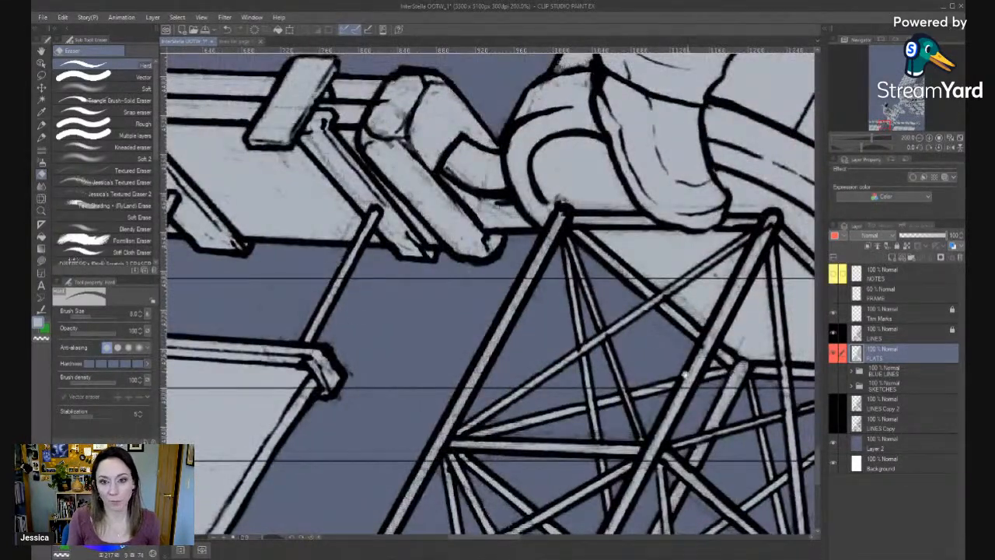
Examine the flats' edges from the curved pipe beside the truss along the lower beam to its capped right end.
left_click_drag(685, 376, 354, 331)
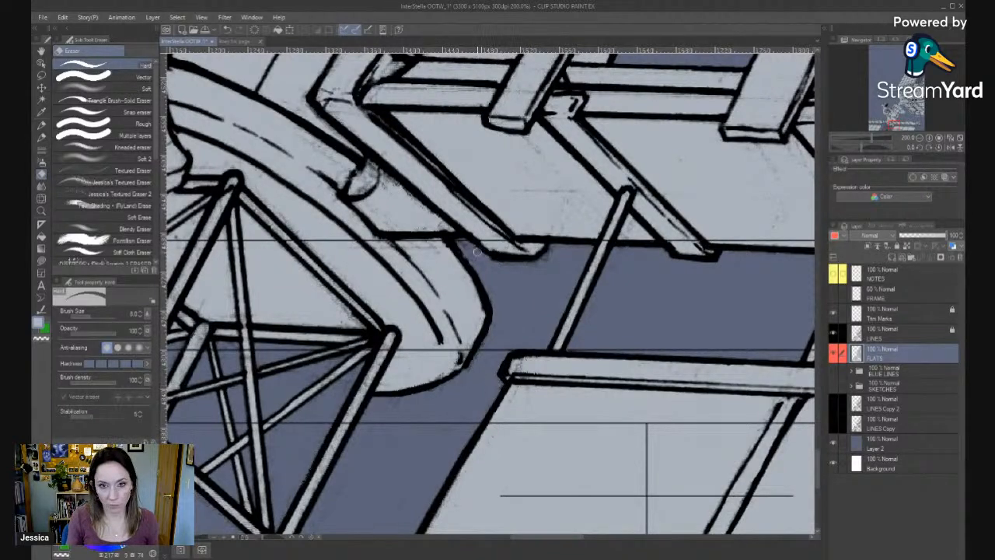
left_click_drag(501, 288, 298, 295)
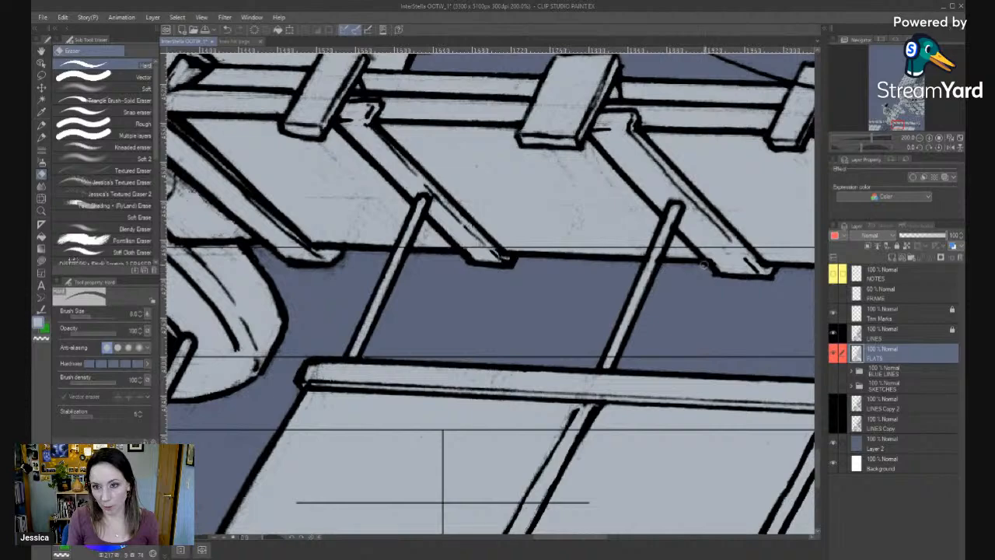
left_click_drag(638, 374, 409, 284)
left_click_drag(651, 256, 503, 345)
left_click_drag(689, 291, 616, 317)
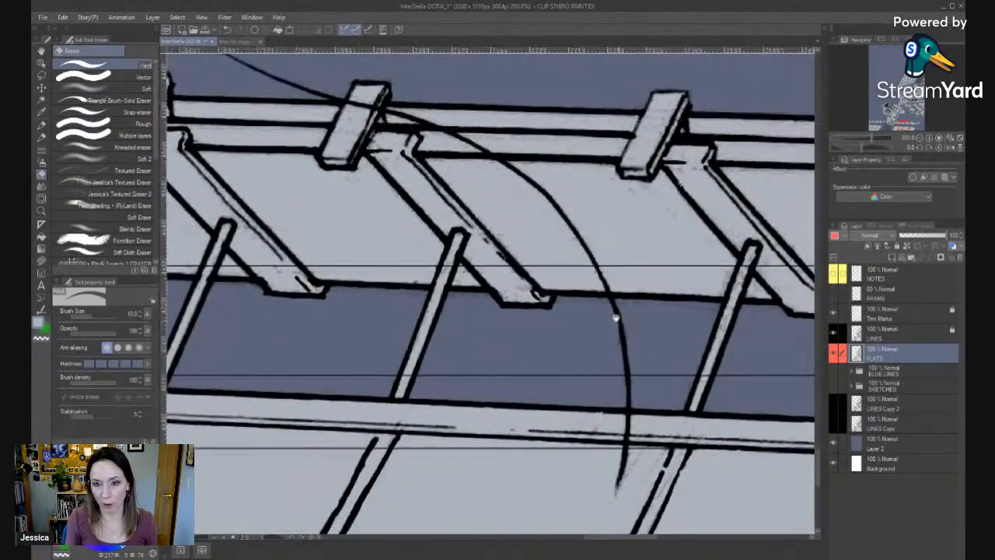
left_click_drag(723, 307, 337, 438)
left_click_drag(442, 402, 643, 481)
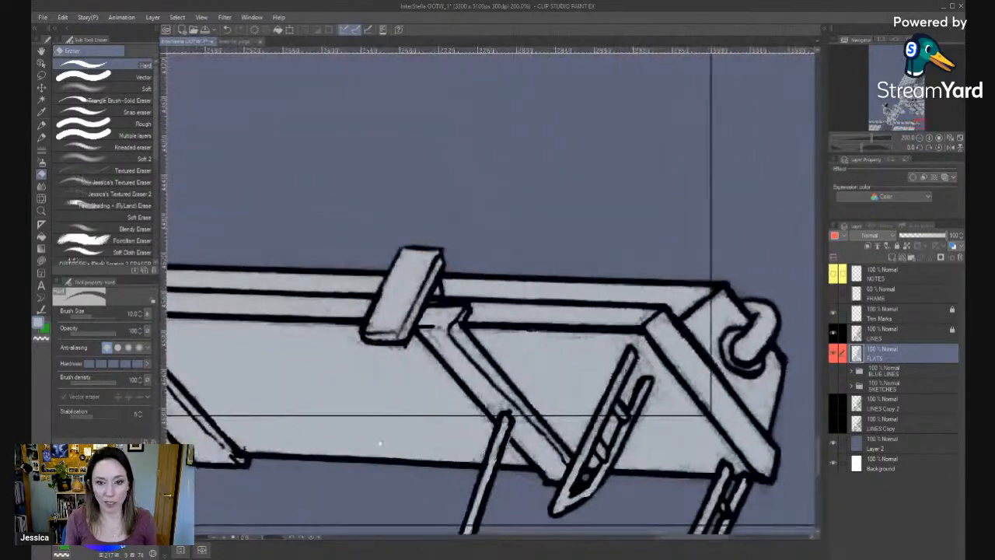
left_click_drag(272, 397, 746, 460)
left_click_drag(171, 357, 646, 388)
Examine the flats around the ribbed cylinder, the angular box, the diagonal struts and the rails reaching the page's right edge.
left_click_drag(471, 198, 507, 415)
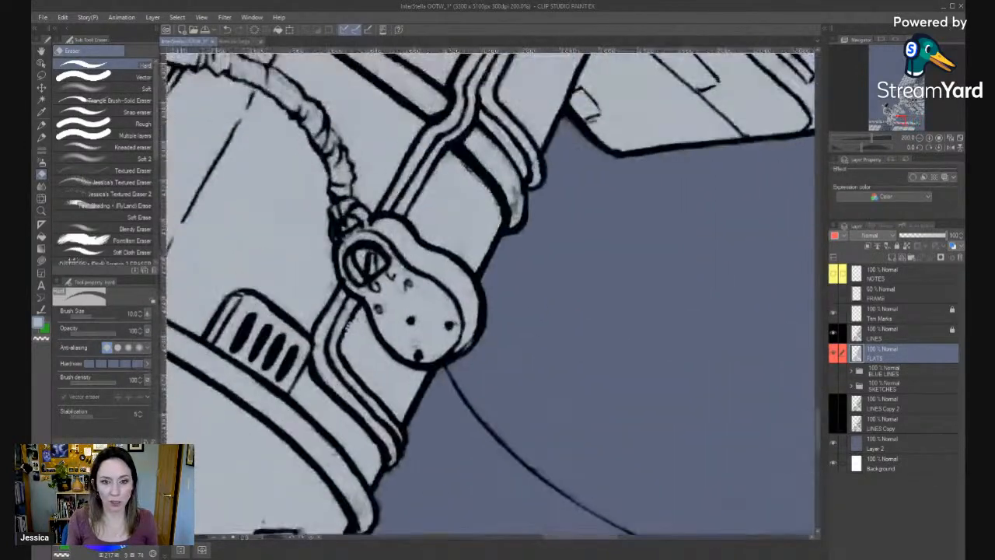
left_click_drag(589, 295, 415, 440)
left_click_drag(535, 343, 428, 487)
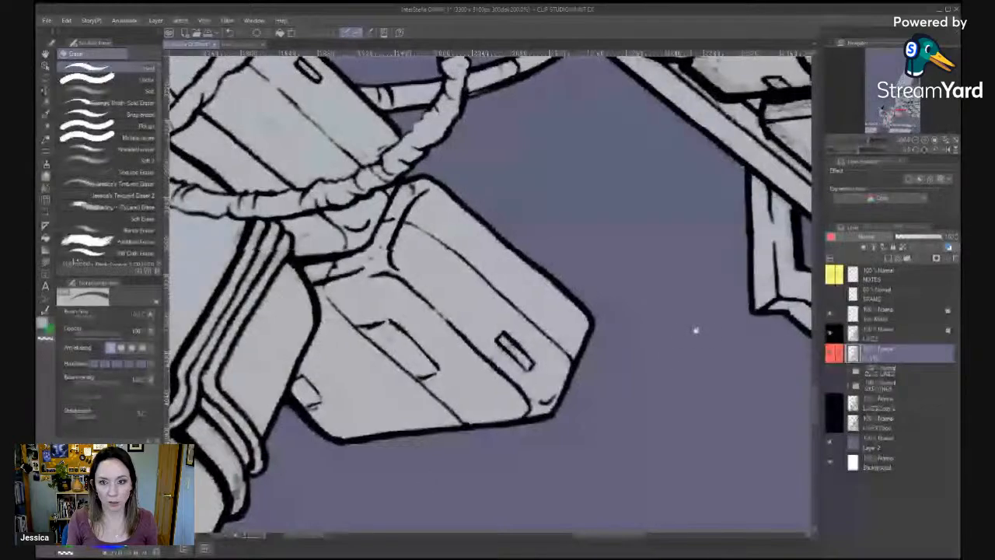
mouse_move(696, 329)
left_mouse_down()
mouse_move(417, 378)
mouse_move(382, 322)
left_mouse_up()
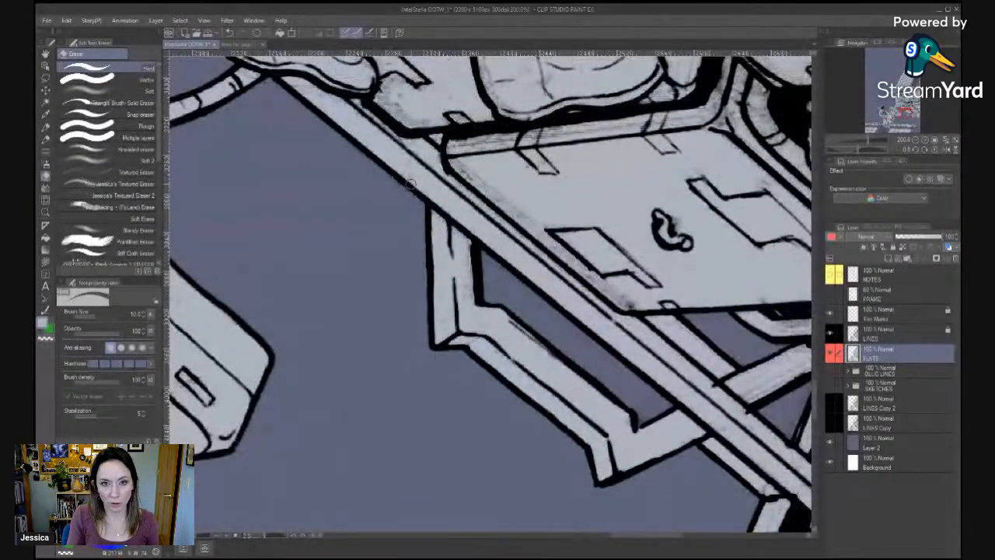
left_click_drag(548, 337, 305, 155)
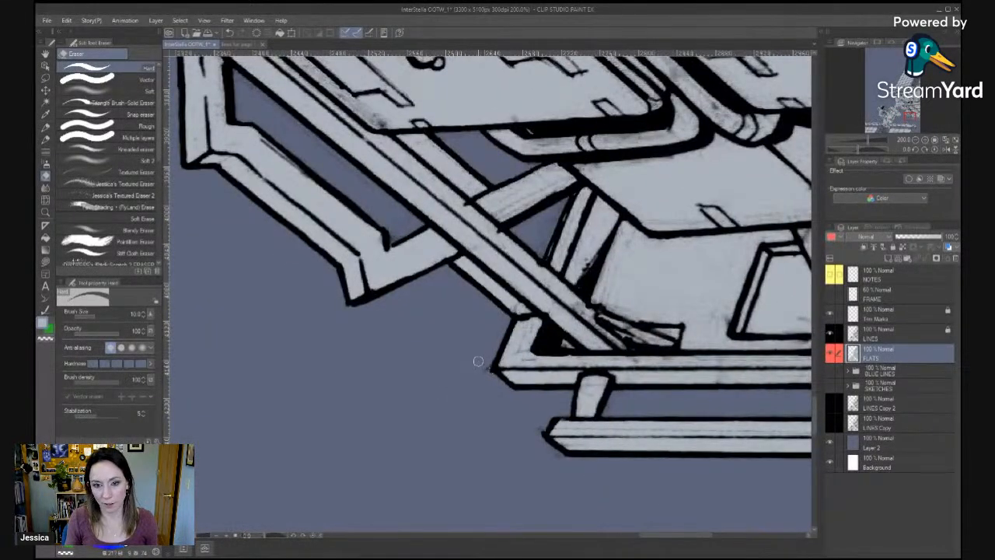
left_click_drag(531, 423, 444, 415)
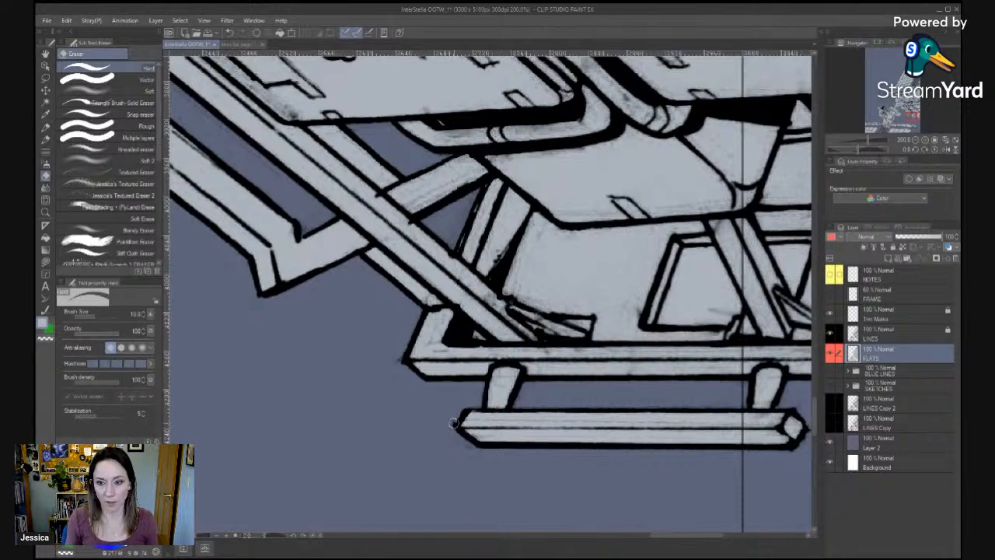
left_click_drag(584, 411, 444, 415)
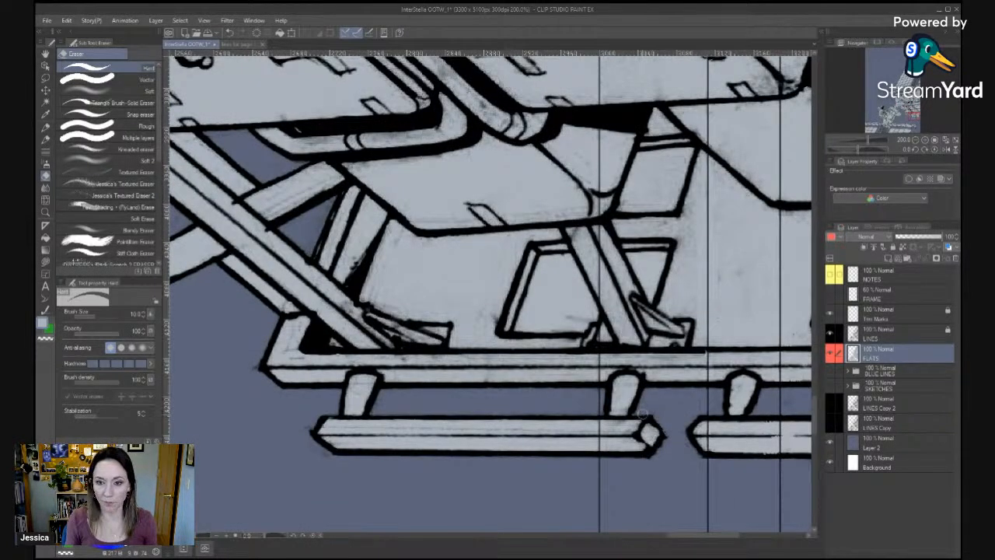
left_click_drag(745, 377, 383, 323)
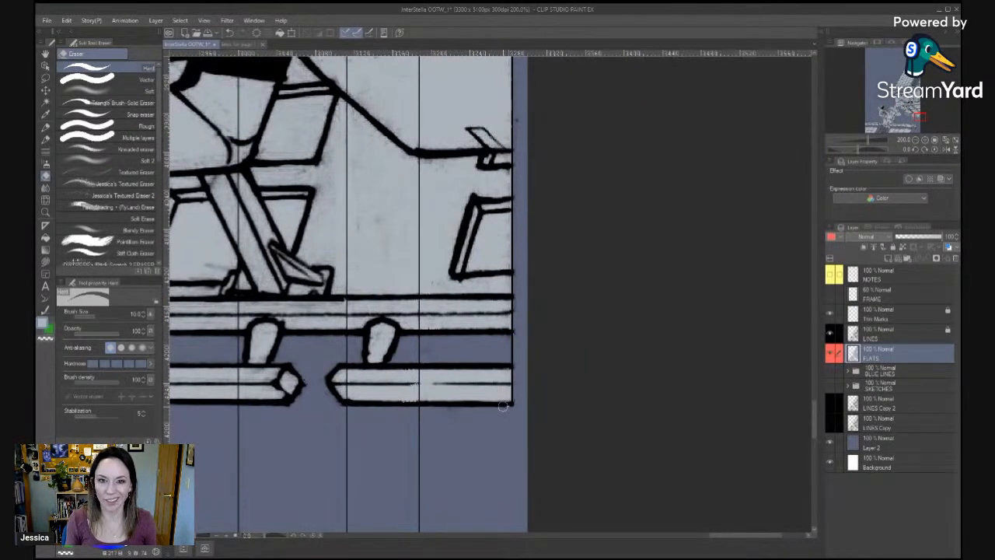
Check the flats' edges from the standing astronaut's boots up past the riveted box to the flag-marked backpack.
left_click_drag(183, 111, 451, 391)
left_click_drag(210, 288, 552, 346)
left_click_drag(218, 125, 584, 372)
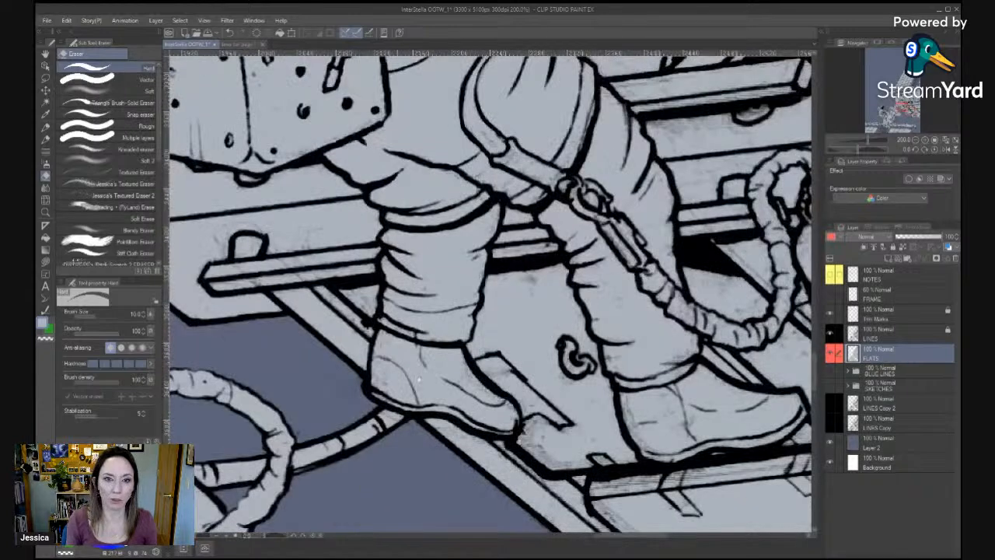
left_click_drag(186, 78, 670, 371)
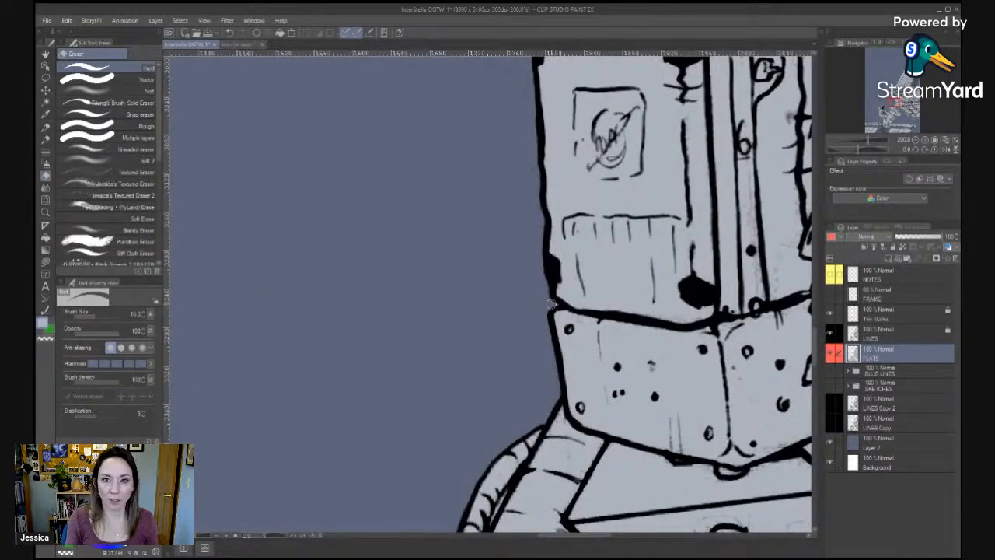
left_click_drag(561, 128, 518, 431)
left_click_drag(537, 166, 477, 389)
left_click_drag(682, 311, 559, 319)
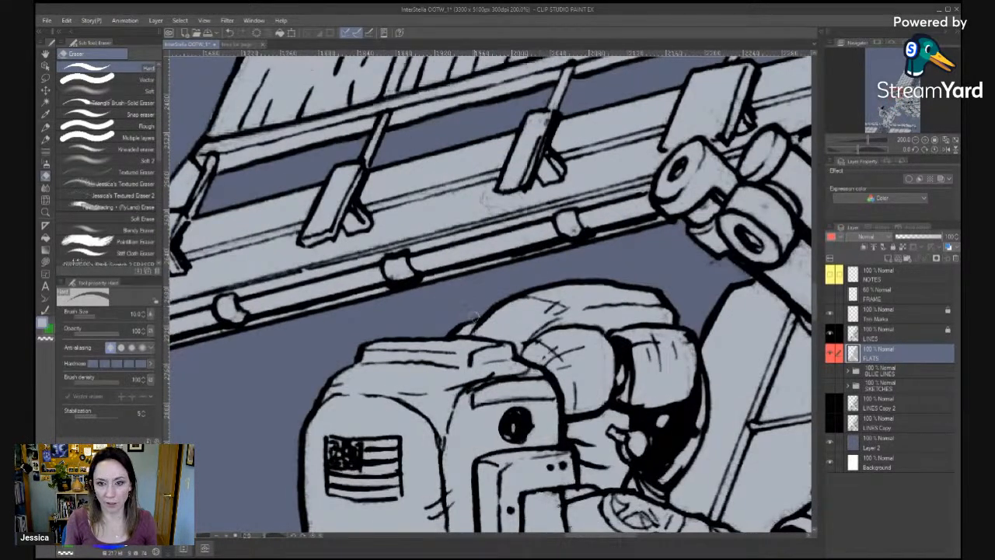
Touch up the flats' outer edge along the upper beam and its pointed left end with the Hard eraser.
left_click_drag(692, 286, 643, 293)
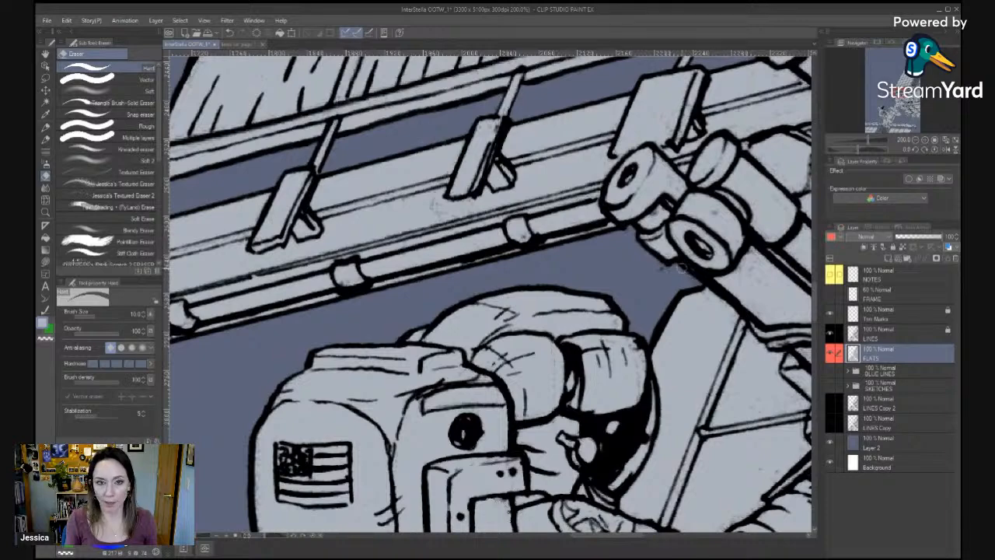
left_click_drag(233, 326, 692, 298)
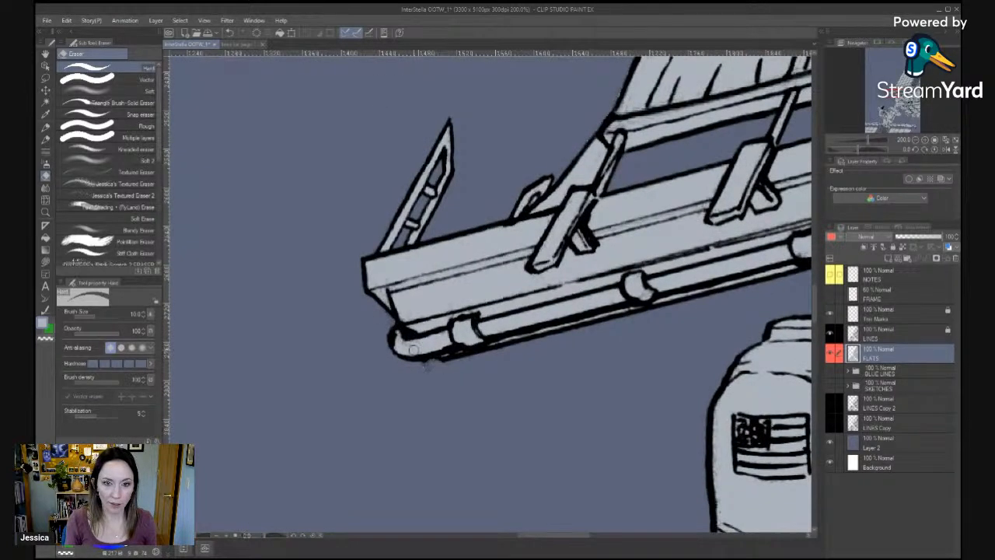
mouse_move(505, 216)
left_mouse_down()
mouse_move(401, 372)
mouse_move(339, 438)
left_mouse_up()
left_click(468, 308, "shift")
left_click_drag(480, 210, 409, 331)
mouse_move(804, 272)
left_mouse_down()
mouse_move(433, 204)
mouse_move(263, 284)
mouse_move(191, 334)
left_mouse_up()
left_click_drag(657, 260, 707, 462)
left_click_drag(389, 327, 805, 359)
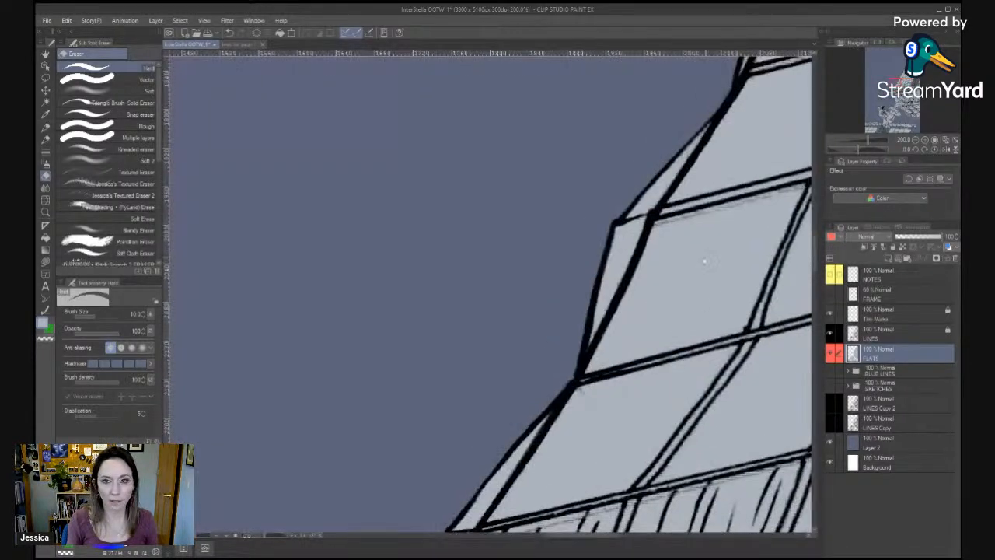
Examine the flats along the gridded solar panel's stepped outer edge and across its panes to the page's right edge.
left_click_drag(706, 261, 396, 498)
left_click_drag(612, 74, 412, 500)
left_click_drag(632, 173, 412, 500)
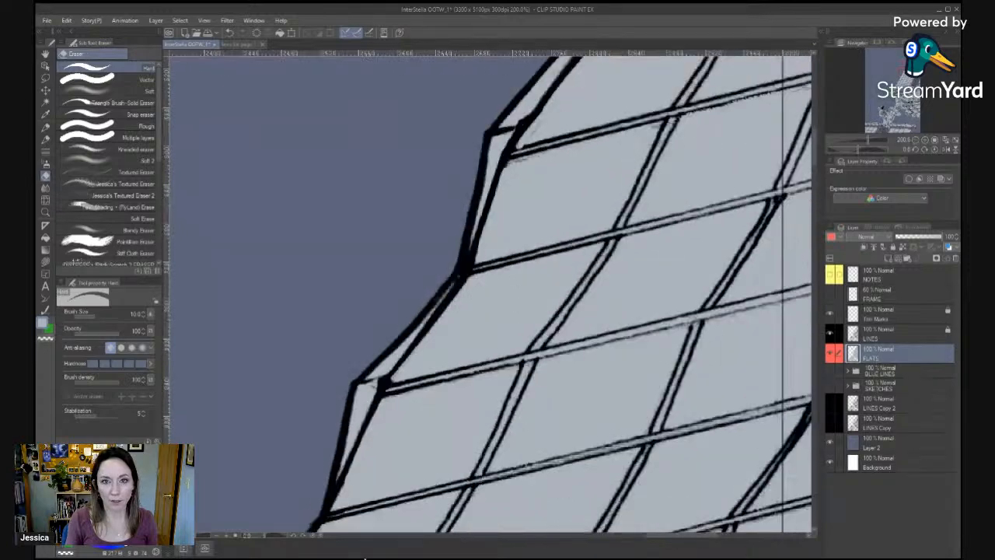
left_click_drag(666, 230, 423, 555)
left_click_drag(637, 203, 599, 427)
left_click_drag(646, 401, 468, 107)
left_click_drag(510, 482, 518, 198)
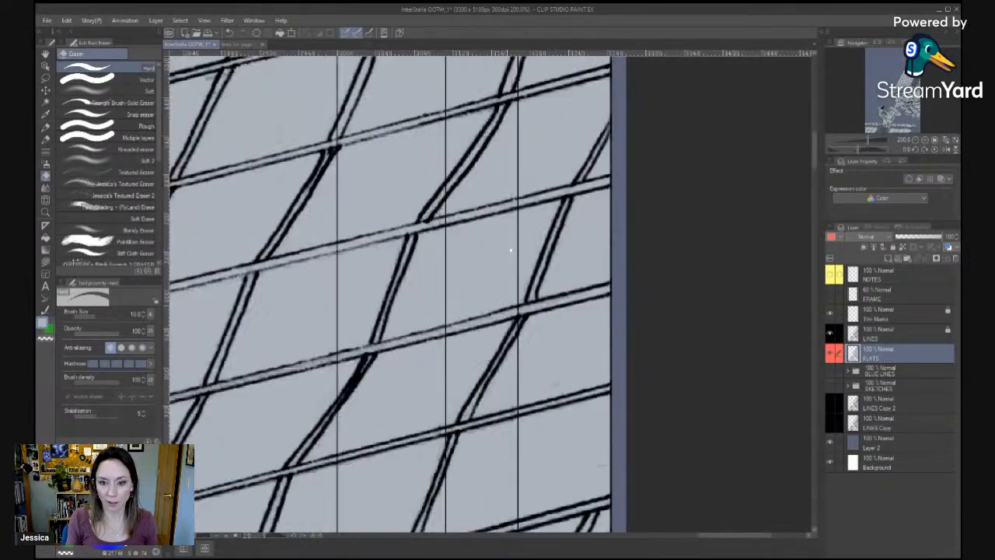
left_click_drag(544, 467, 519, 204)
left_click_drag(525, 528, 513, 314)
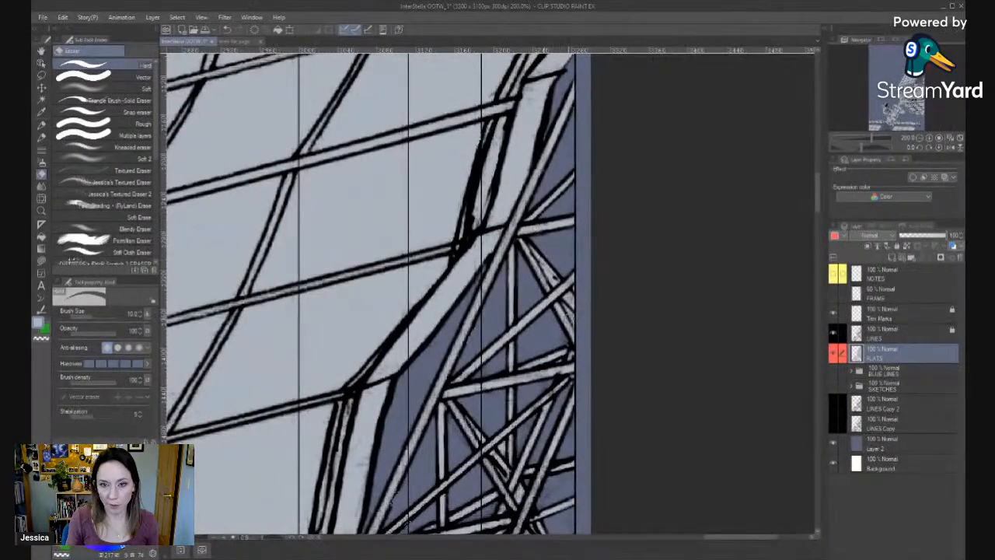
Clean up the flats between the lattice truss struts beside the solar panel with the Hard eraser at sizes 8 and 7.
mouse_move(526, 445)
left_mouse_down()
mouse_move(584, 231)
mouse_move(562, 246)
left_mouse_up()
key("[")
left_click_drag(520, 376, 561, 275)
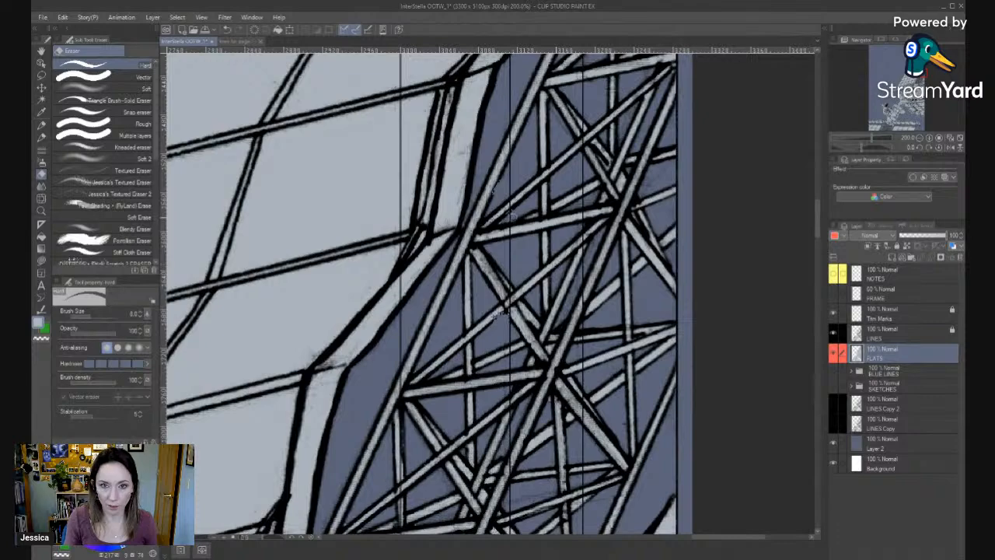
scroll(494, 188, "down", 5)
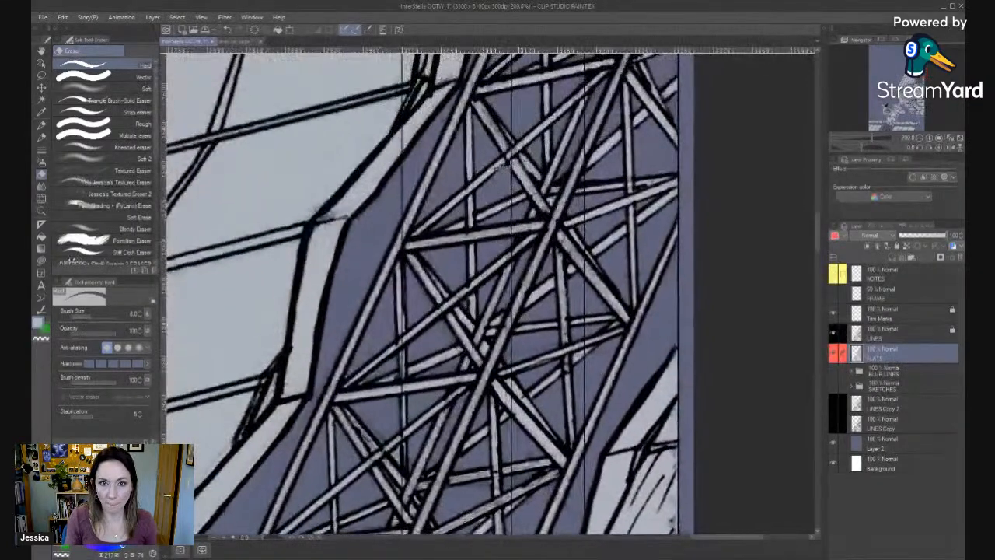
left_click_drag(490, 391, 472, 245)
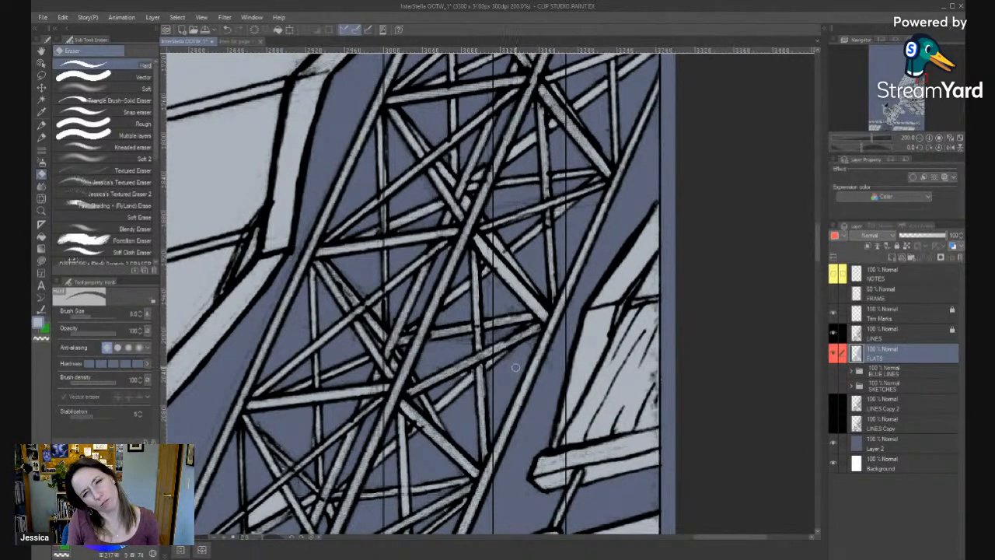
left_click_drag(502, 419, 561, 253)
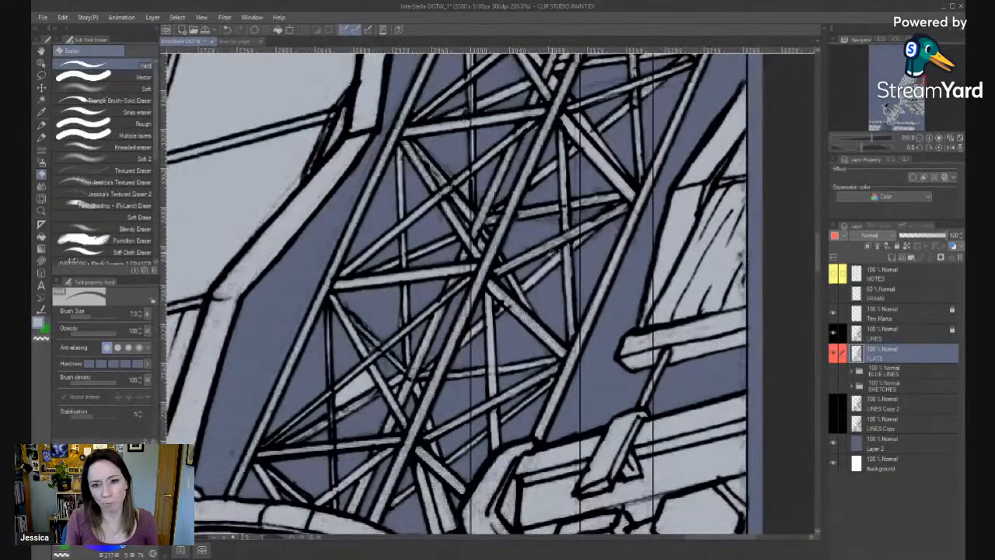
left_click_drag(431, 316, 559, 219)
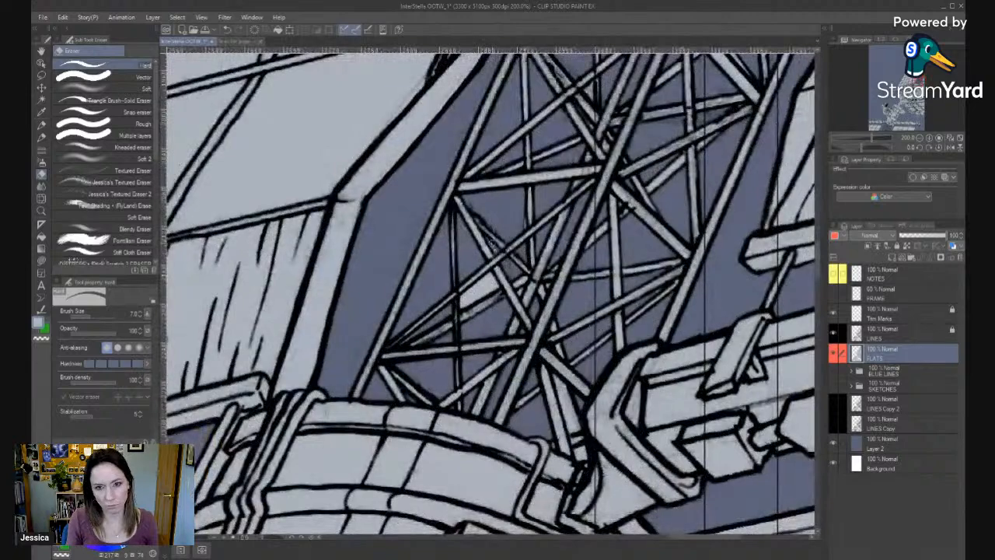
Erase the leftover flats between the crossing struts at the truss's lower end with the Hard eraser at size 5.
key("m")
key("m")
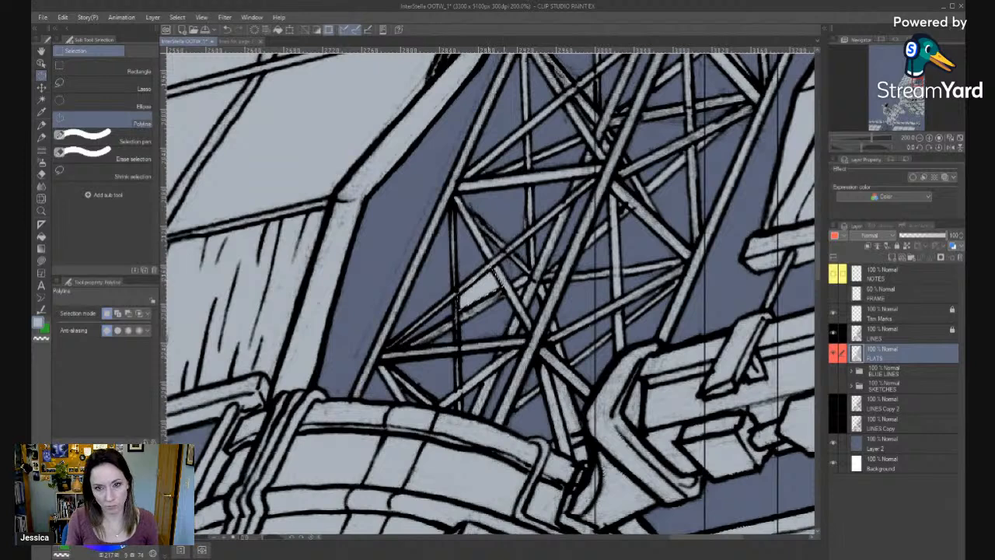
key("m")
key("e")
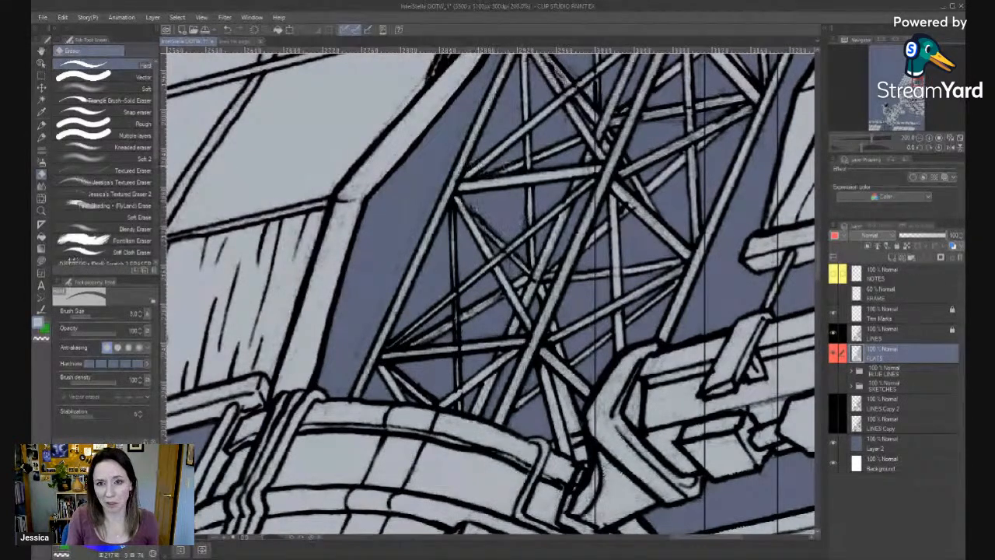
left_click_drag(540, 362, 573, 240)
left_click_drag(507, 203, 436, 281)
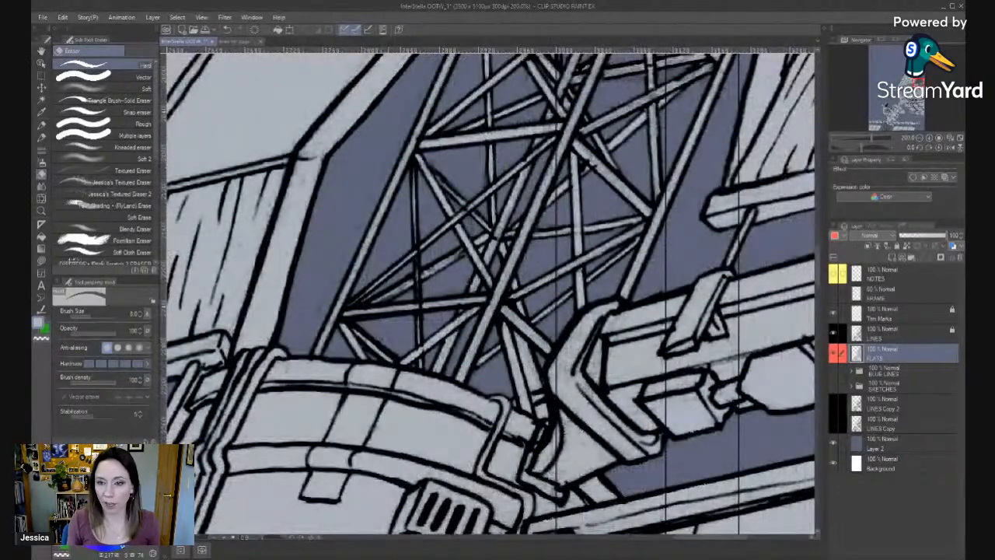
Check the flats around the banded drum, slatted panel and jointed tubes, and review them across the whole page.
left_click_drag(603, 400, 649, 263)
left_click_drag(435, 208, 542, 295)
left_click_drag(309, 366, 482, 355)
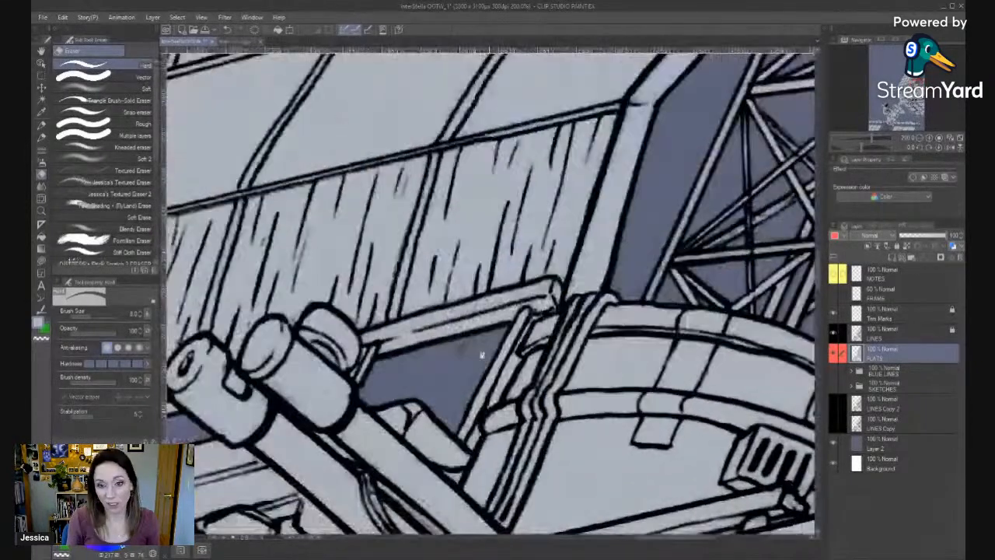
left_click_drag(452, 403, 760, 266)
key("alt+space")
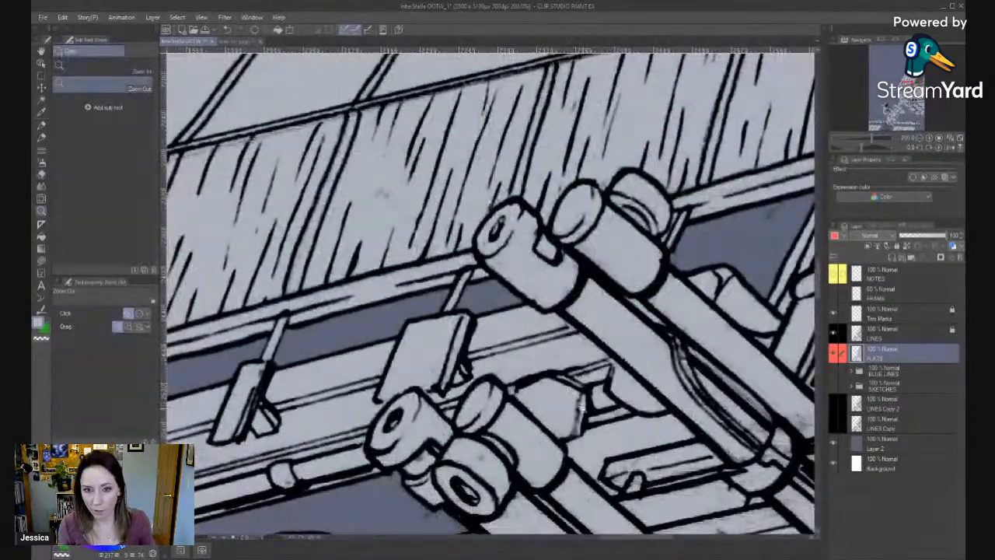
left_click(588, 413)
left_click(595, 416)
left_click_drag(769, 179, 489, 130)
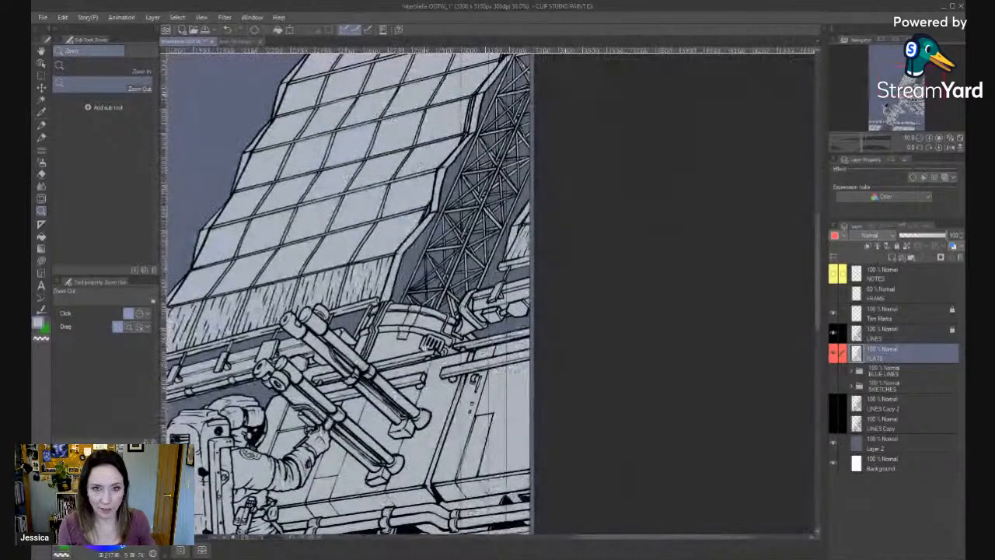
left_click(402, 461)
left_click_drag(331, 479, 536, 333)
Show the FRAME layer at 100% opacity and make FLATS the active layer again.
left_click(842, 294)
left_click(834, 294)
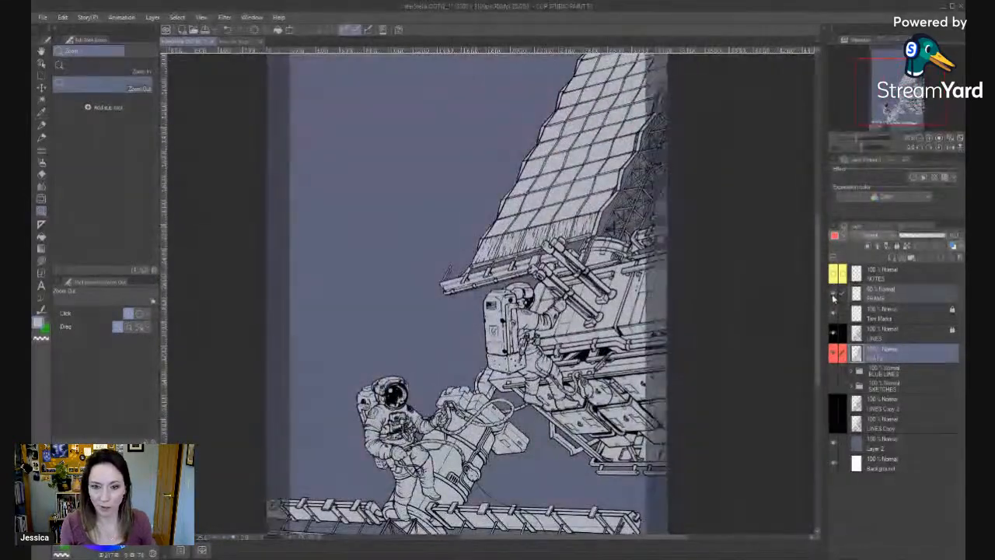
left_click(878, 293)
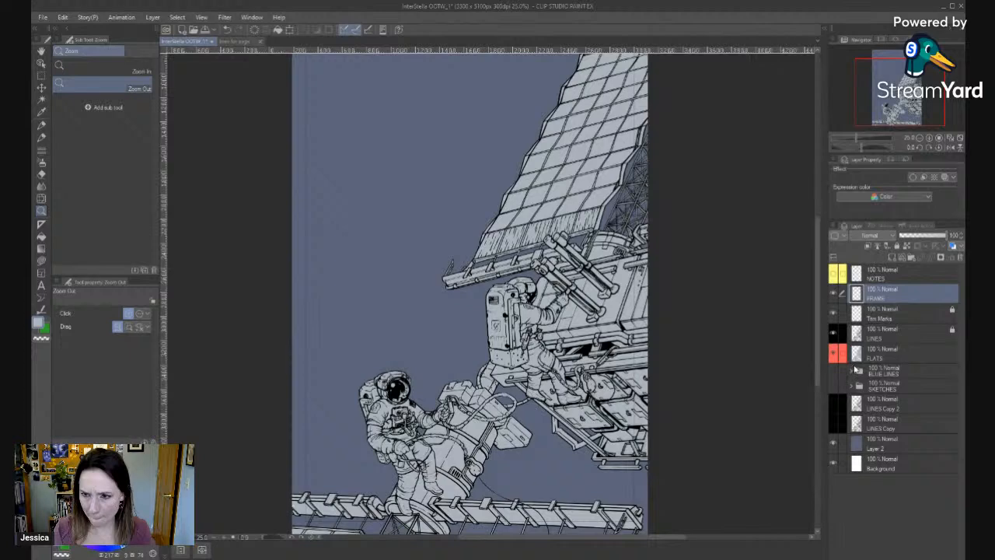
left_click(863, 356)
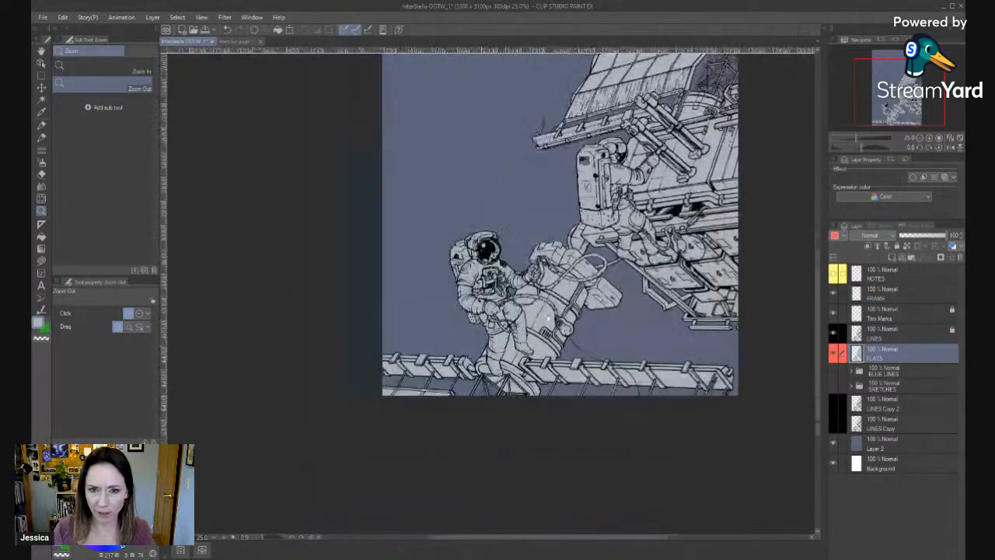
scroll(521, 262, "up", 1)
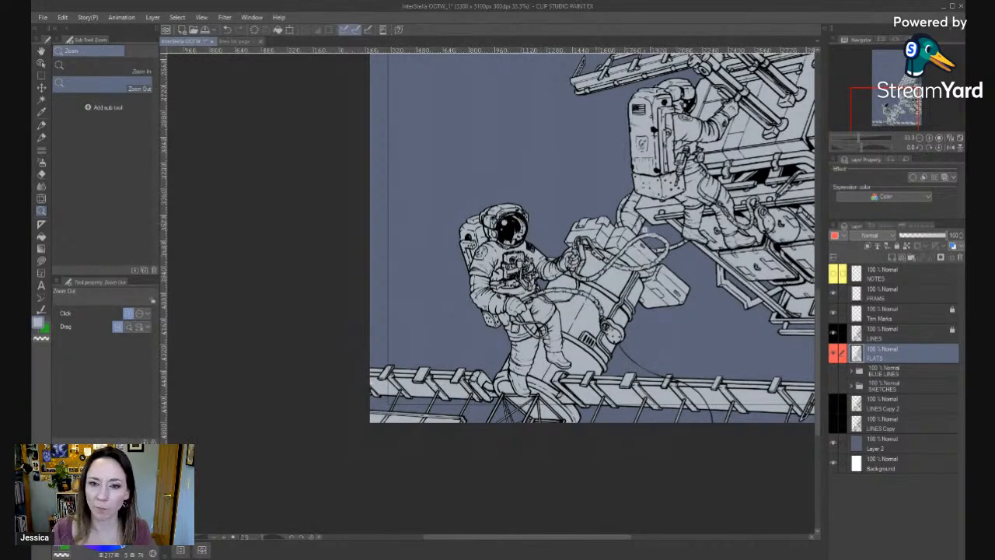
left_click_drag(650, 247, 539, 325)
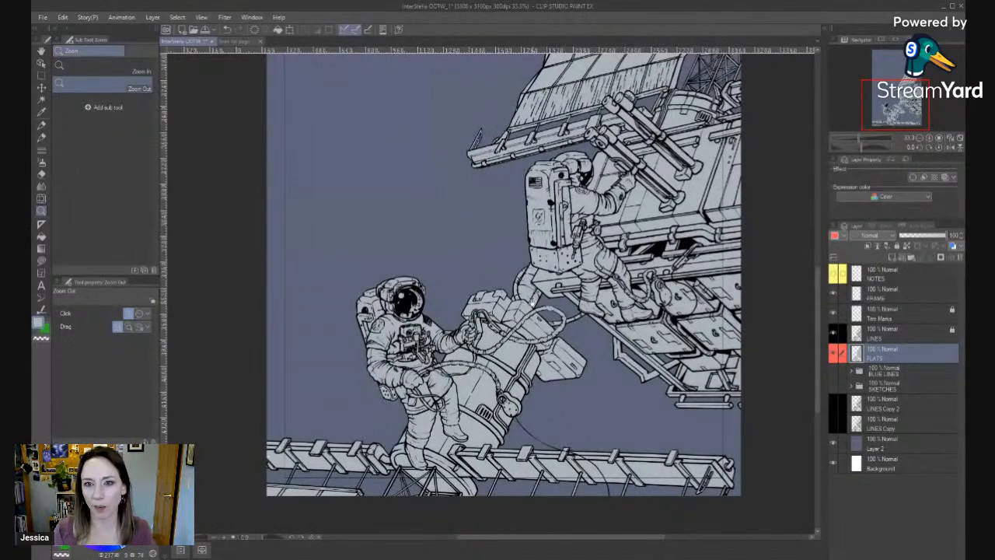
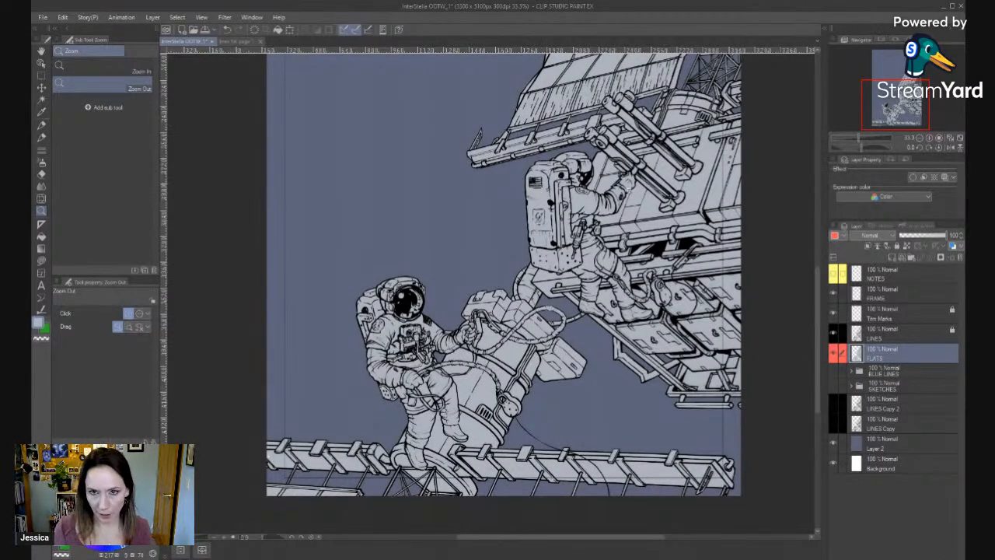
left_click_drag(540, 279, 627, 180)
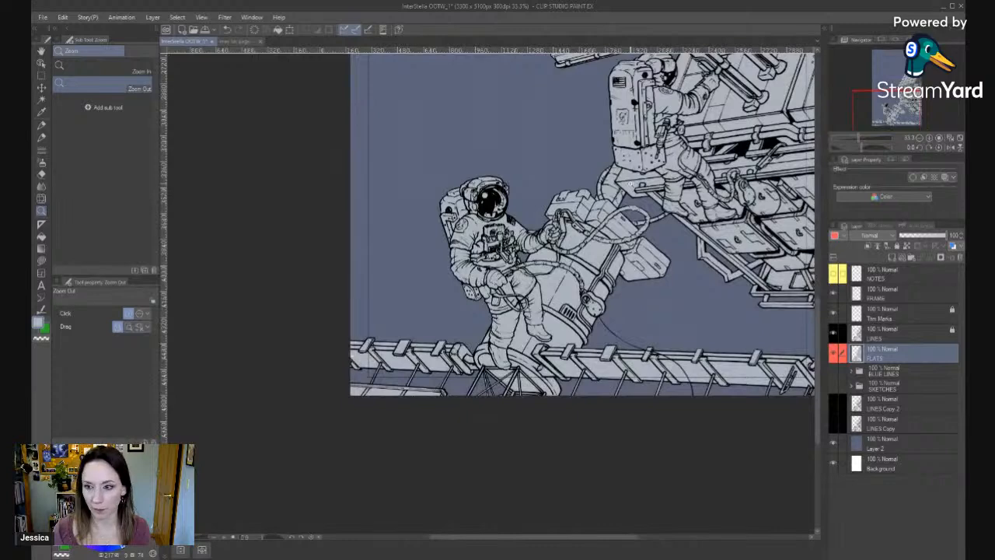
left_click_drag(487, 337, 441, 391)
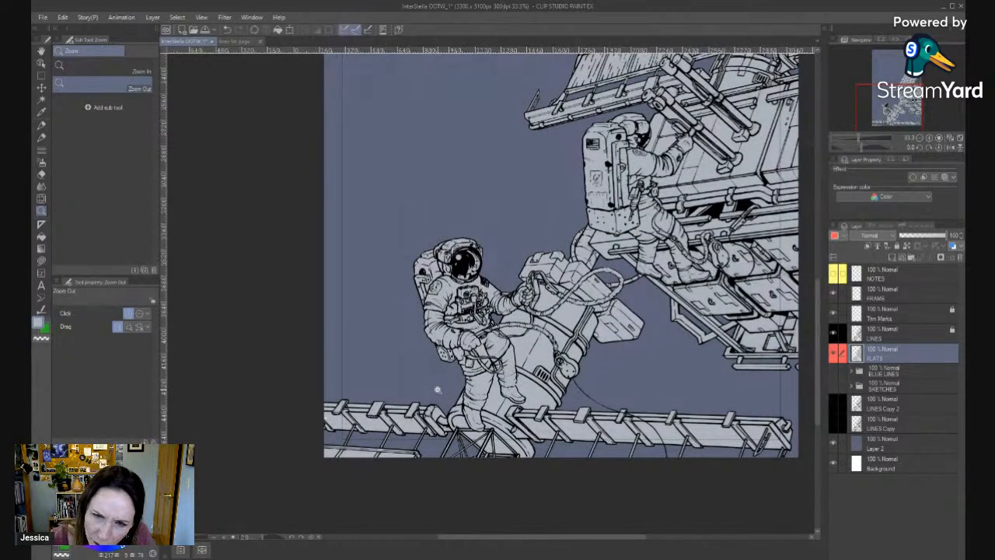
left_click_drag(518, 349, 549, 253)
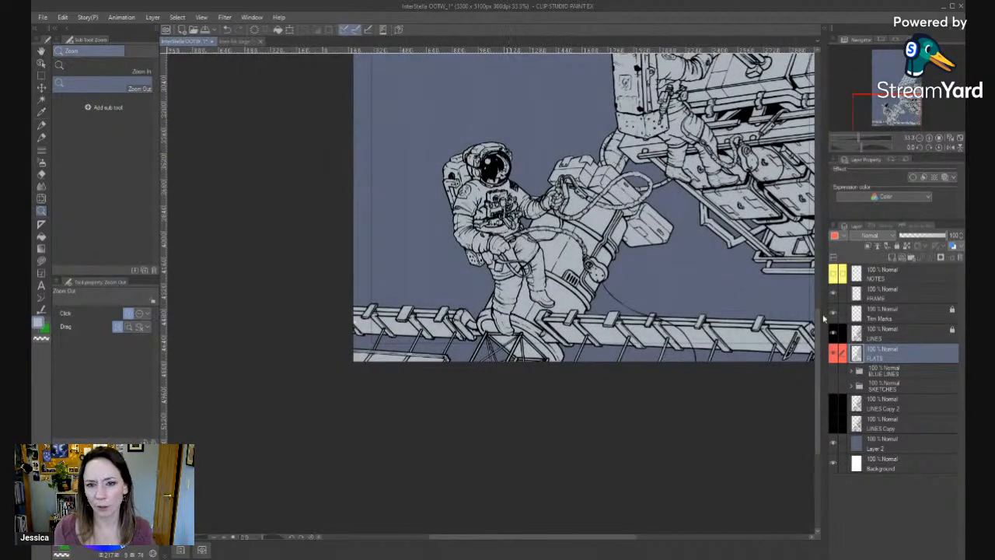
Select the seated astronaut's extended leg and boot from the LINES layer using Auto select limited to the edited layer.
scroll(468, 299, "up", 3)
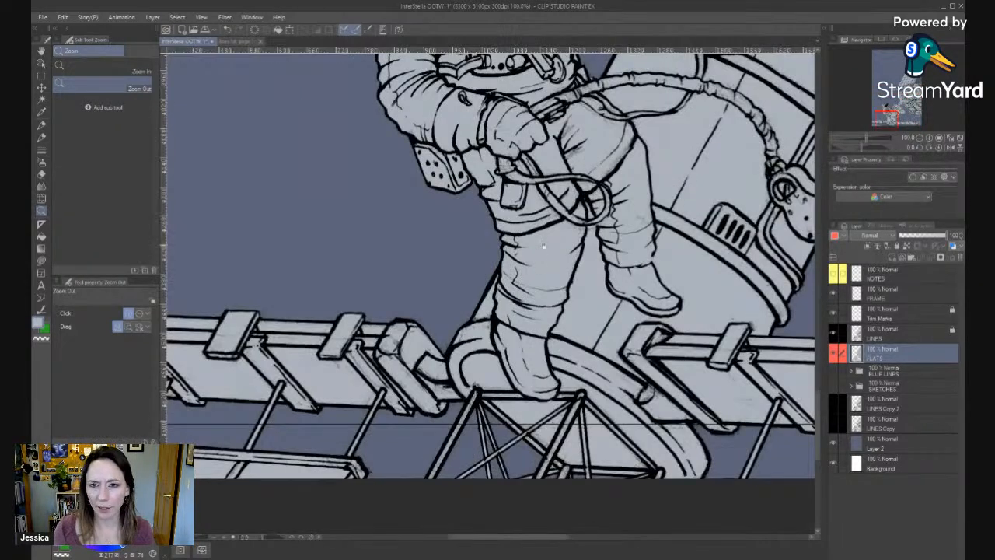
left_click_drag(544, 246, 488, 243)
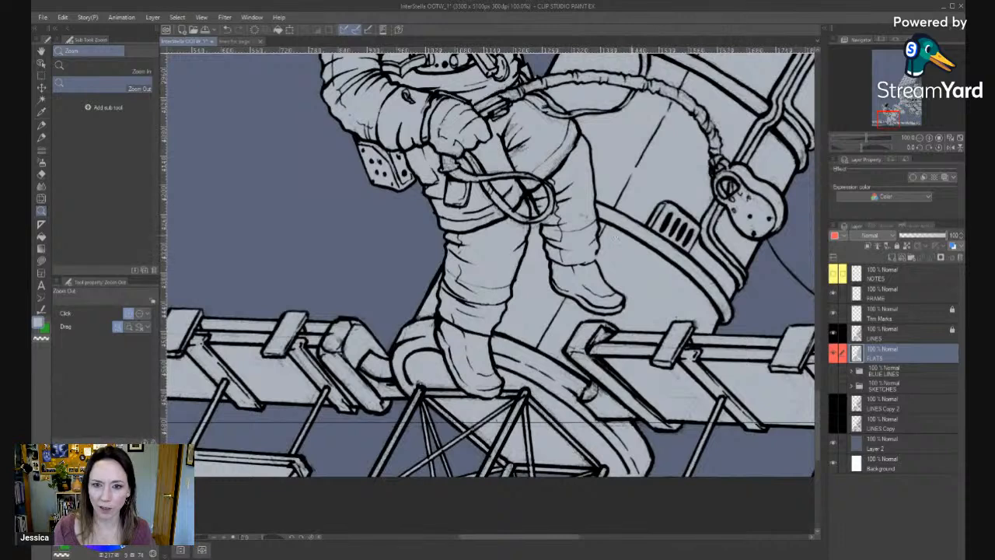
key("m")
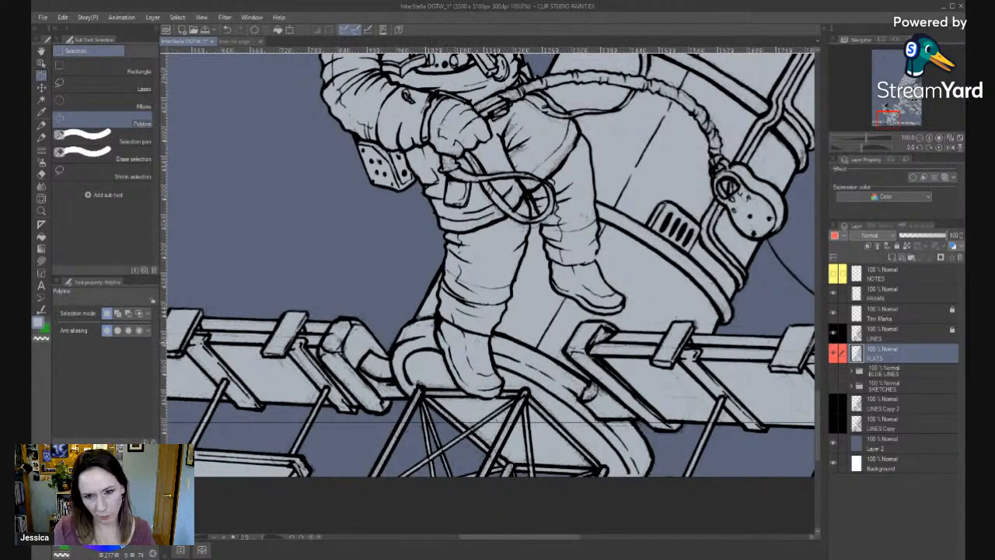
key("w")
left_click(881, 336)
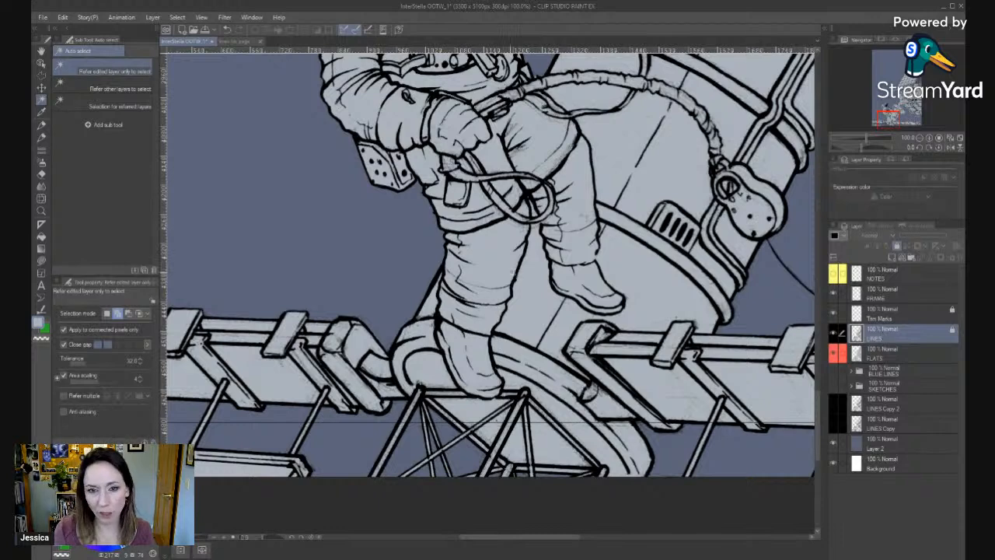
left_click(510, 273)
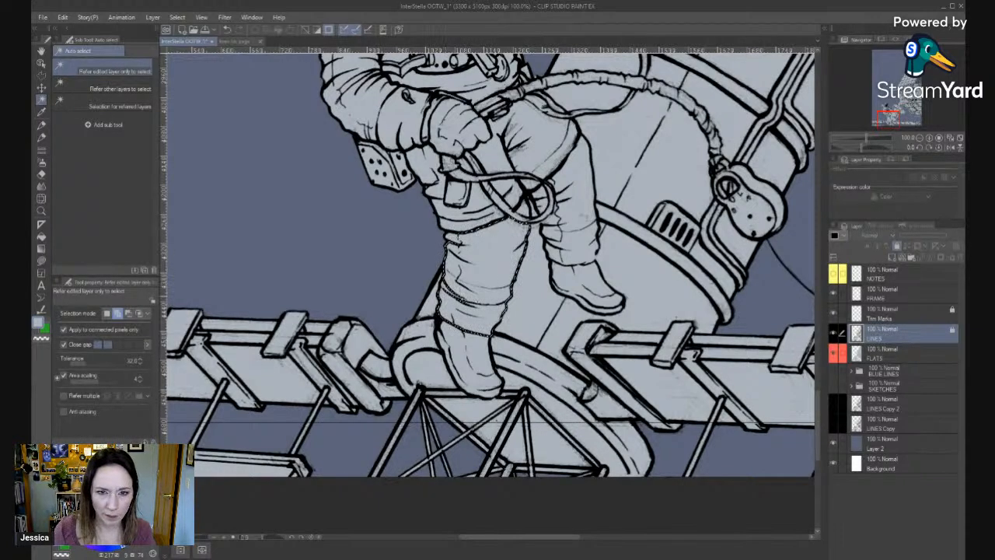
left_click_drag(686, 228, 706, 208)
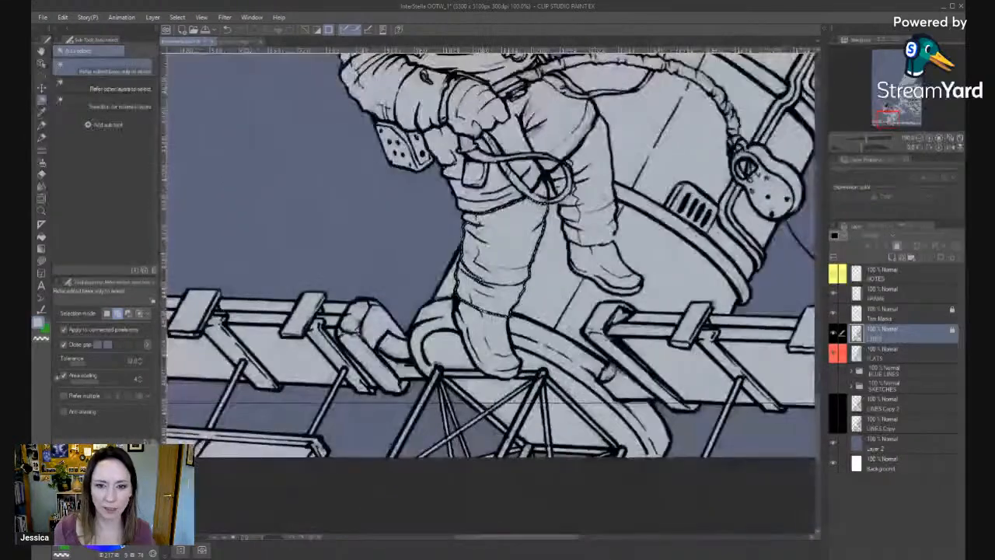
left_click(480, 317)
Add the thigh of the seated astronaut's bent leg to the Auto select selection.
key("m")
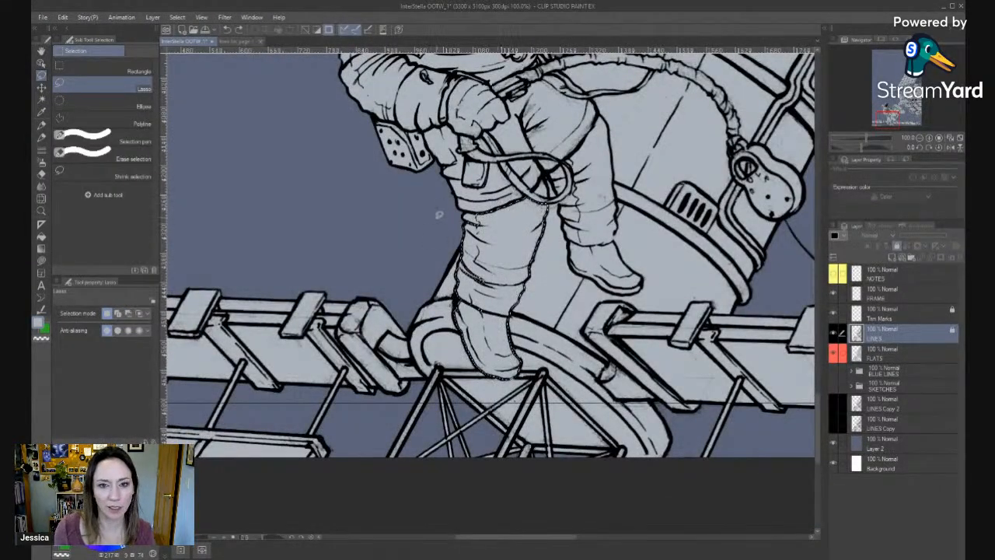
key("alt+space")
left_click_drag(618, 148, 536, 276)
key("w")
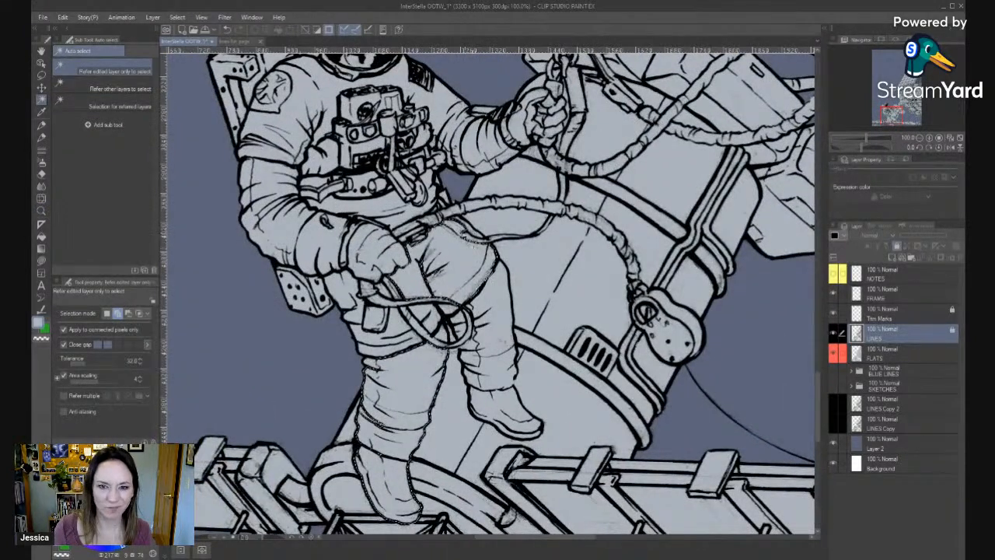
Try to add the lower part of the seated astronaut's bent leg to the selection, raising Auto select's Close gap to its highest level.
left_click(493, 328)
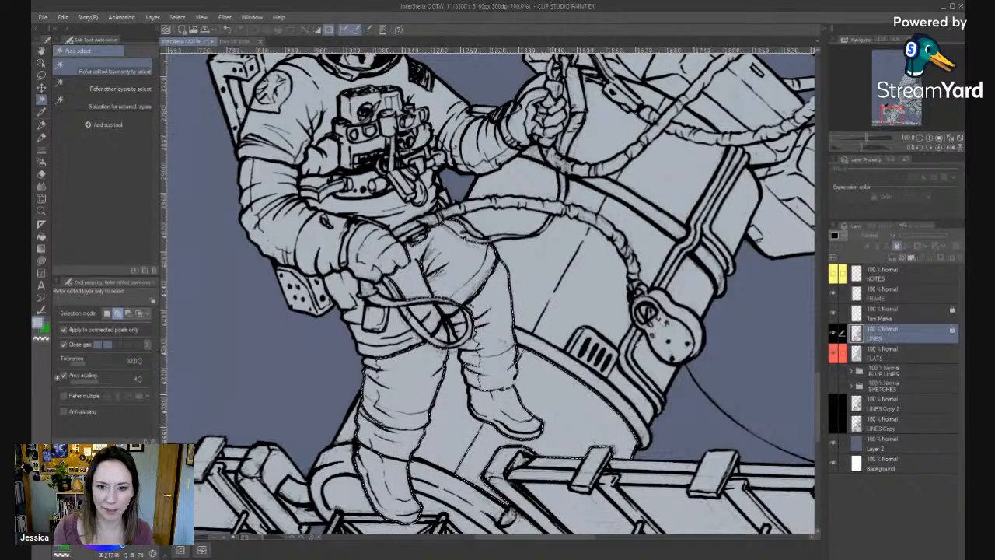
key("ctrl+z")
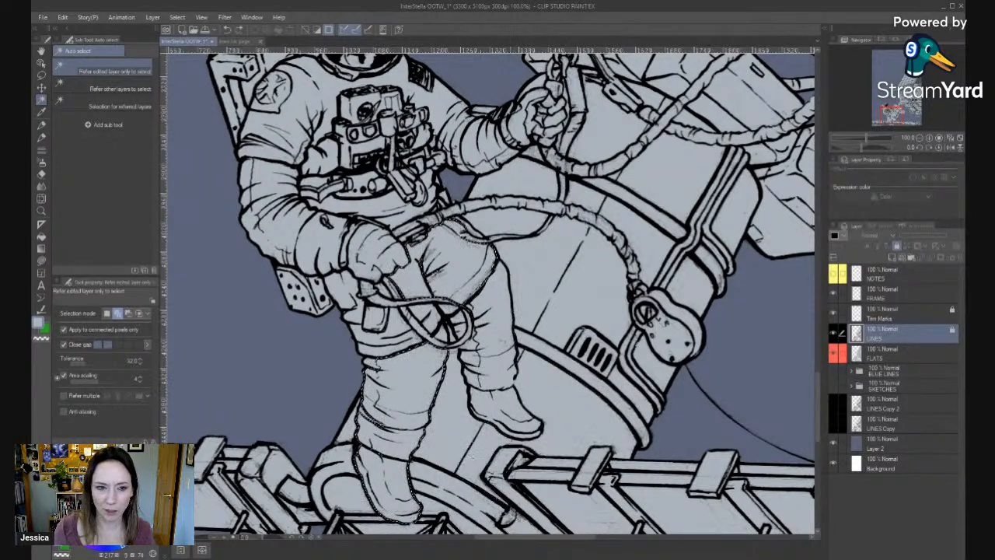
left_click_drag(98, 346, 117, 345)
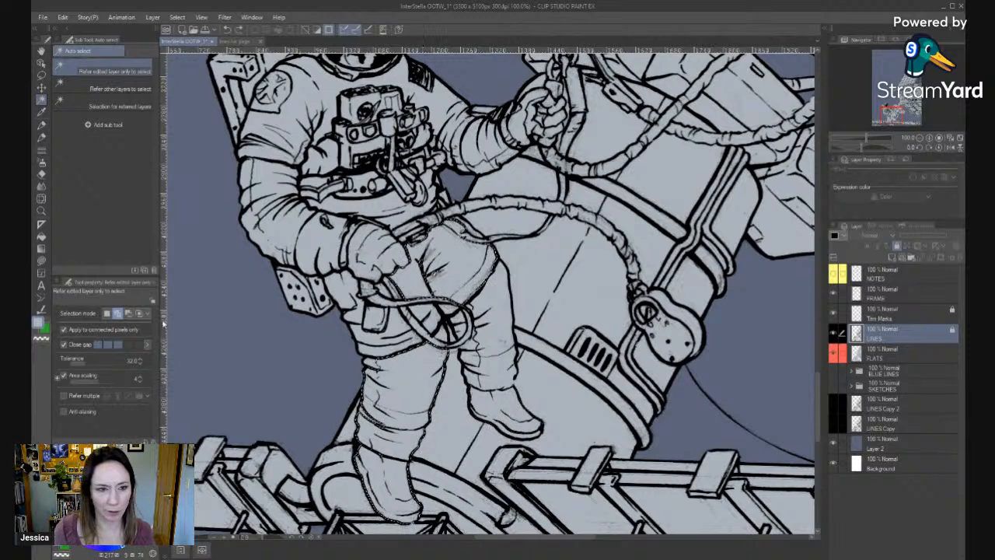
left_click(125, 349)
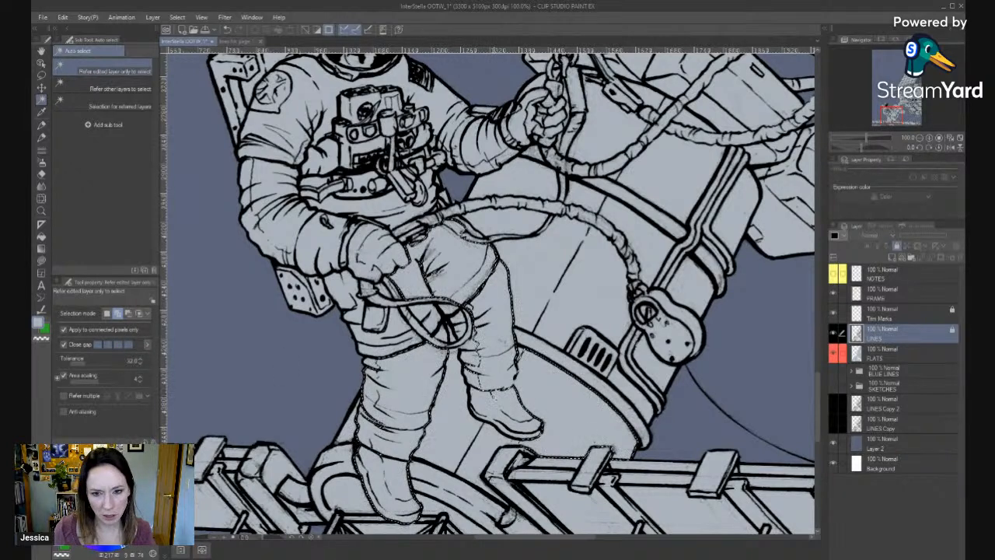
left_click(138, 347)
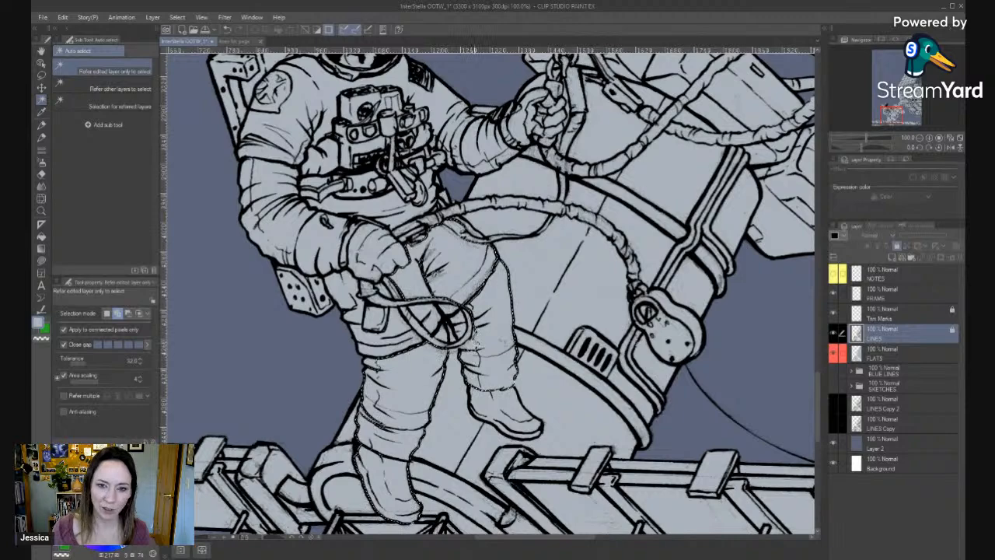
Clear the Auto select selection of the seated astronaut's legs.
scroll(476, 348, "up", 1)
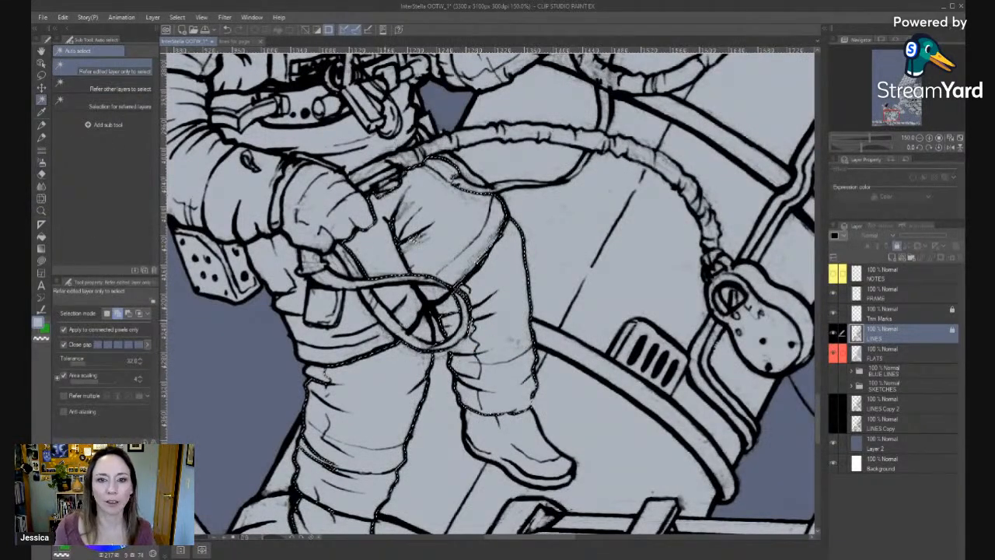
left_click_drag(292, 372, 493, 210)
key("m")
key("m")
key("slash")
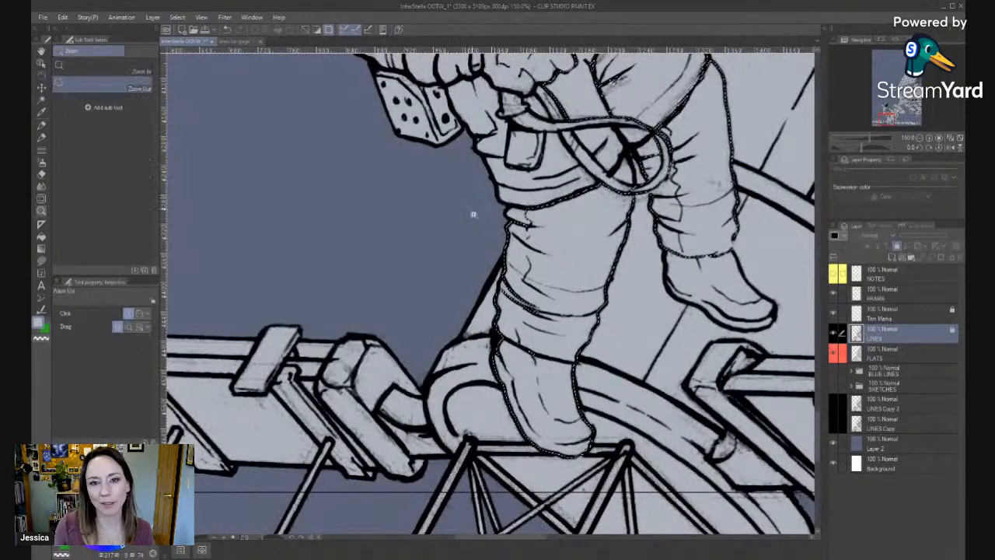
scroll(473, 214, "up", 1)
key("m")
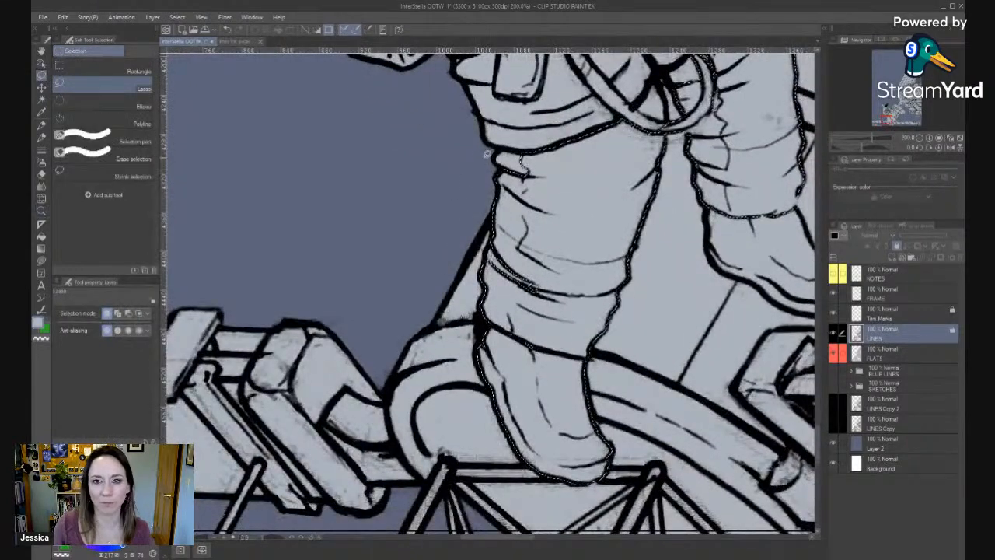
key("ctrl+d")
Trace a closed Polyline selection around the seated astronaut's extended leg and boot, up to just below the hip pocket.
key("m")
key("m")
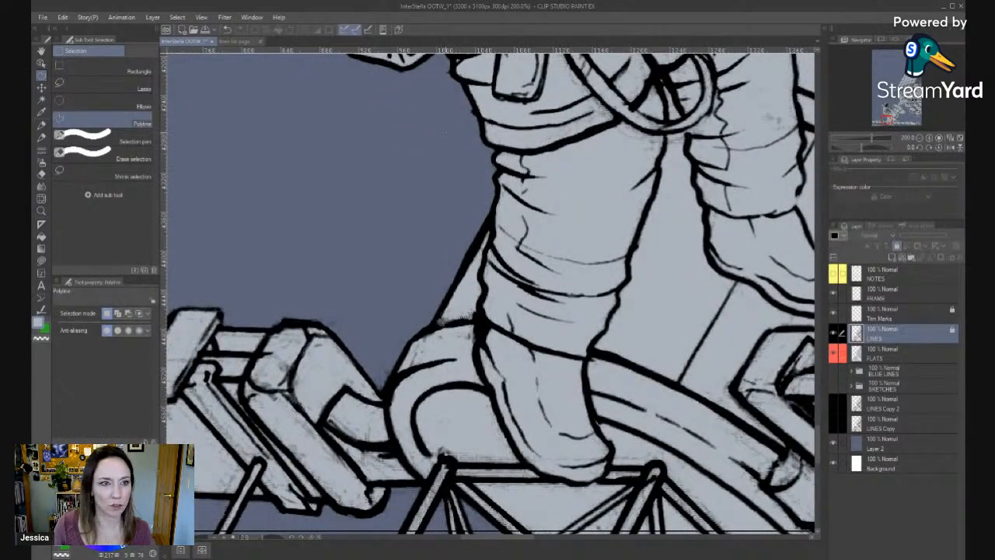
left_click(444, 134)
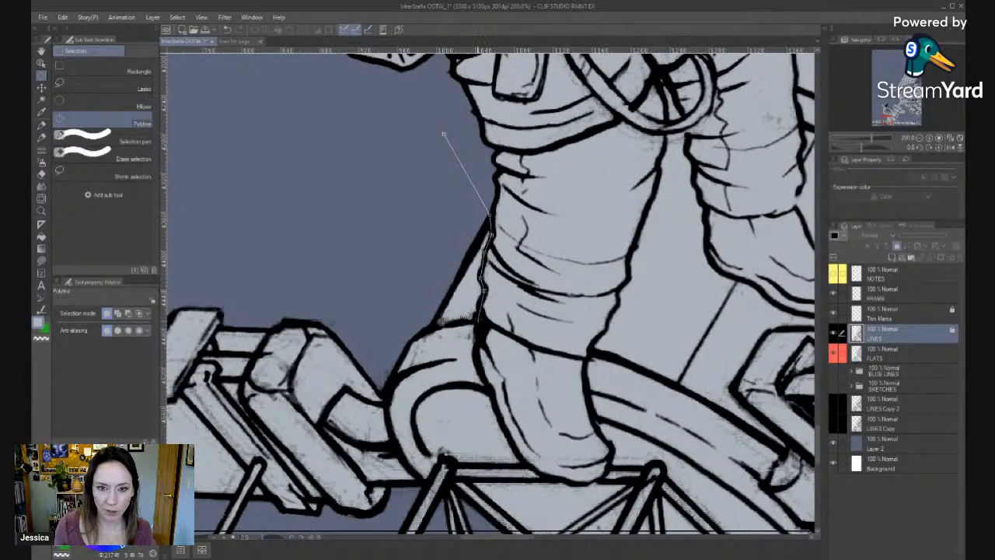
left_click_drag(479, 318, 482, 381)
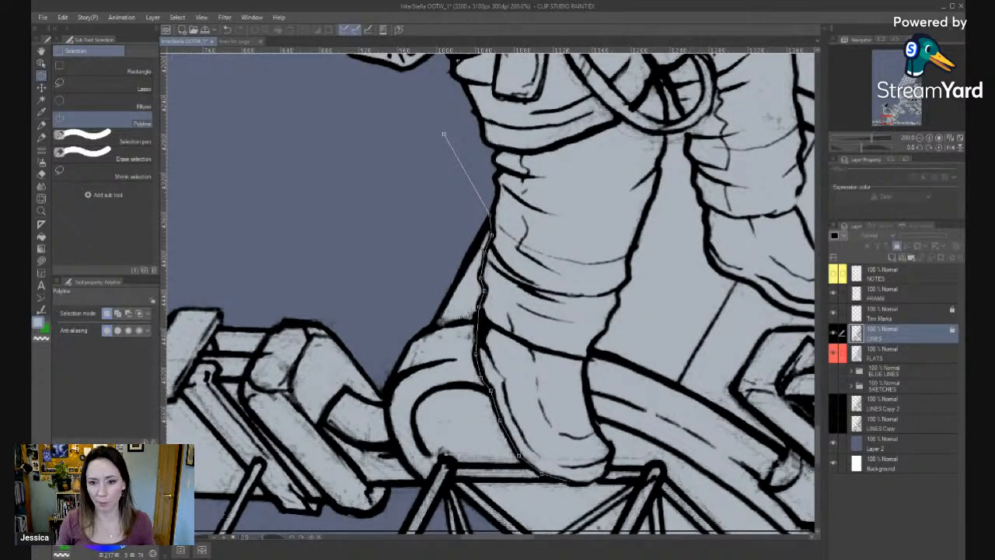
mouse_move(566, 483)
left_mouse_down()
mouse_move(609, 468)
mouse_move(586, 392)
mouse_move(590, 363)
left_mouse_up()
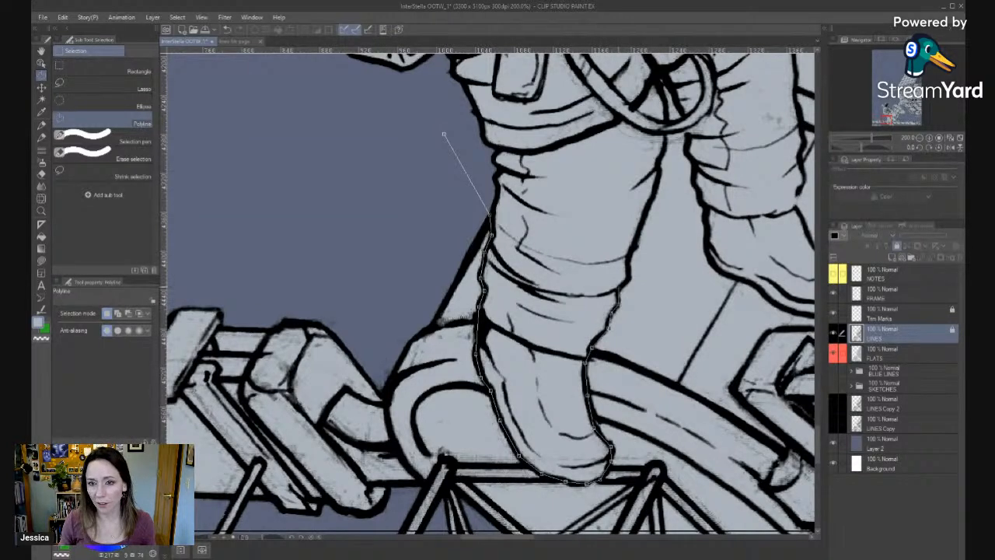
left_click(628, 258)
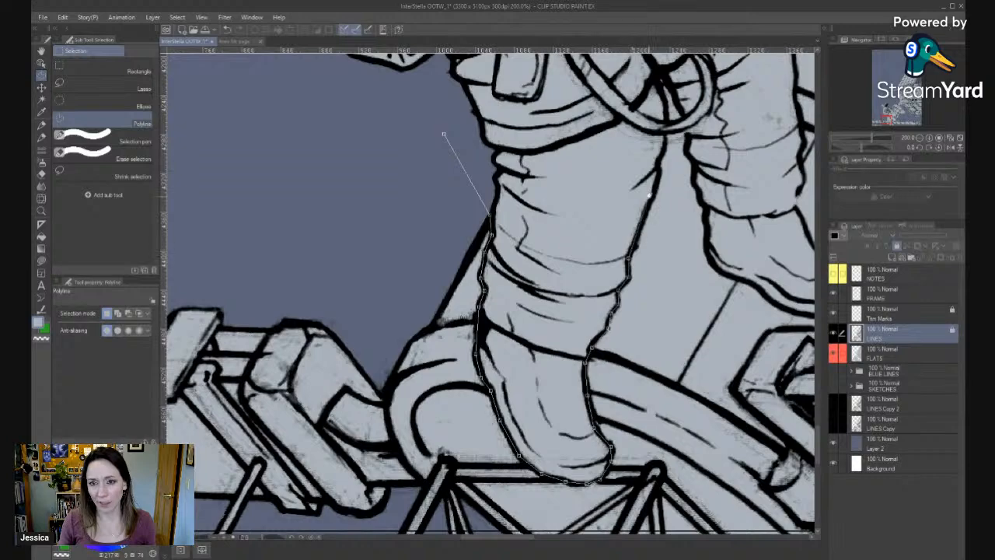
left_click_drag(652, 193, 543, 380)
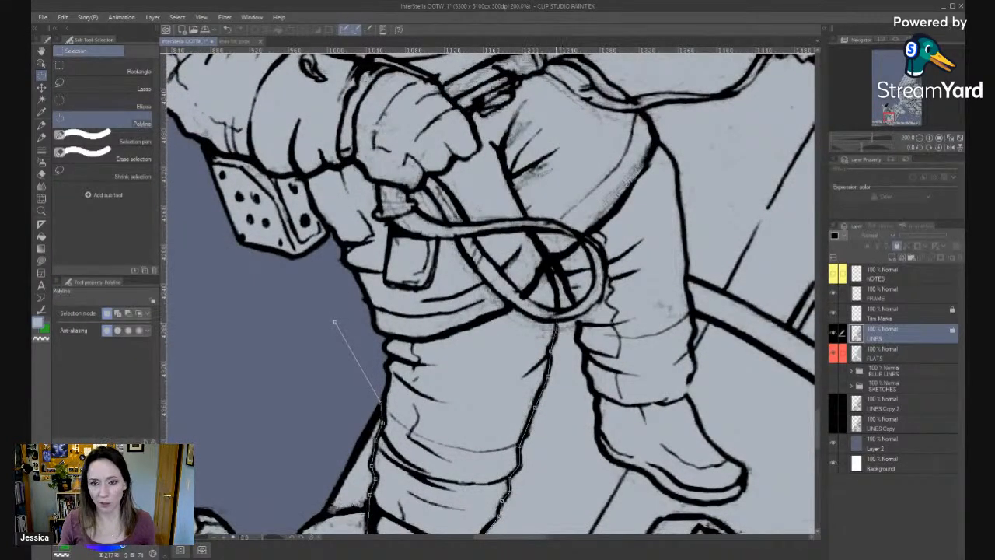
left_click(555, 322)
left_click(516, 294)
left_click(394, 293)
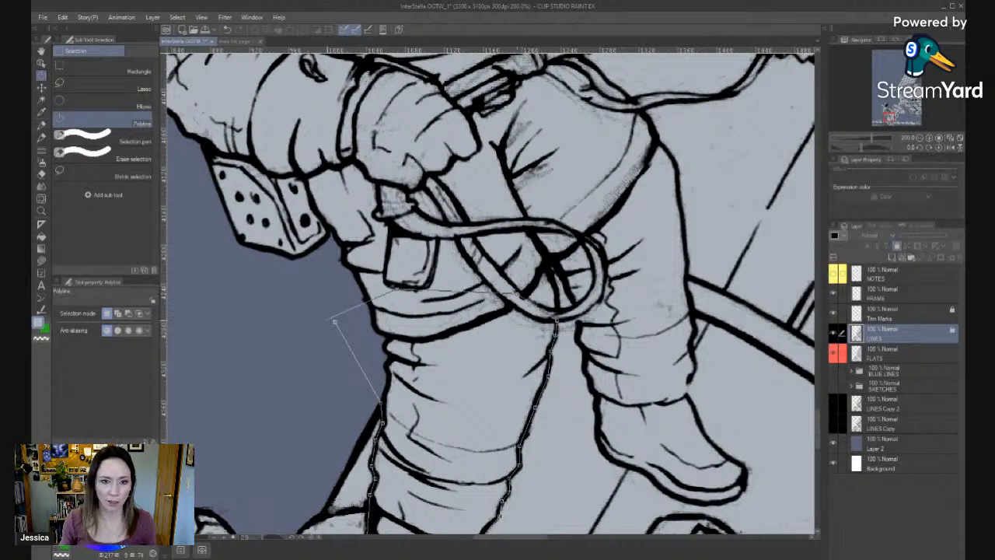
left_click(335, 322)
Begin adding the bent leg to the Polyline selection, tracing its inner edge down from the strap loop and around the boot.
left_click_drag(617, 268, 583, 328)
left_click(458, 376)
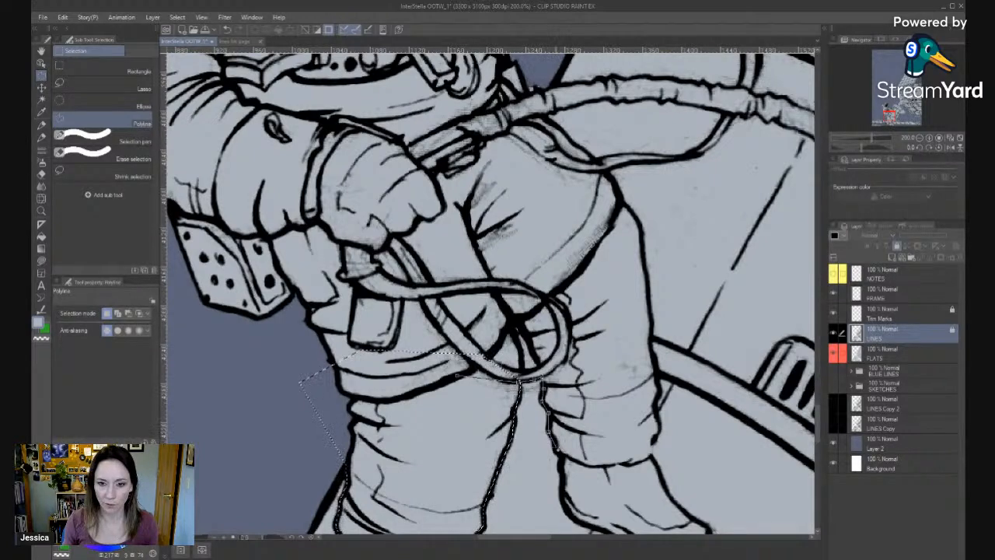
left_click_drag(510, 380, 469, 239)
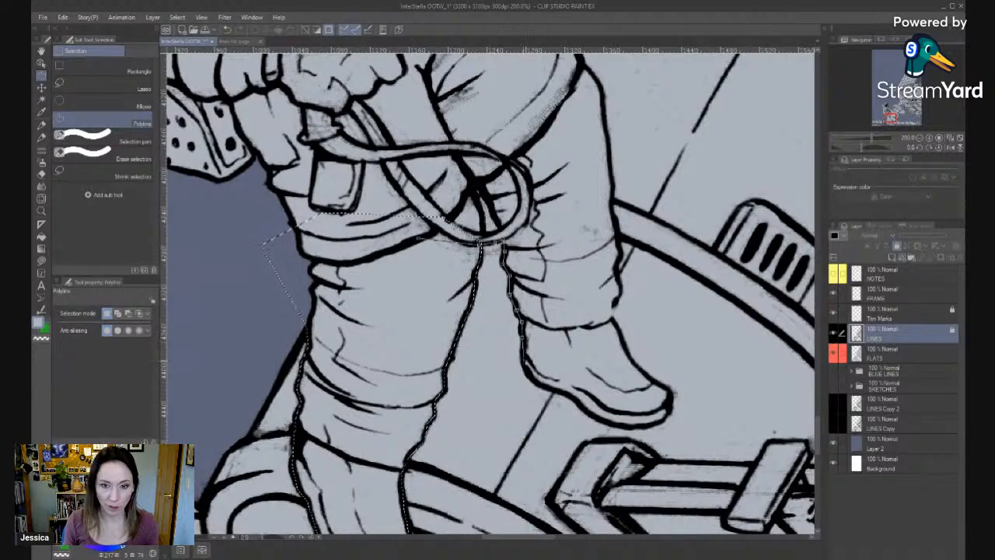
left_click(547, 388)
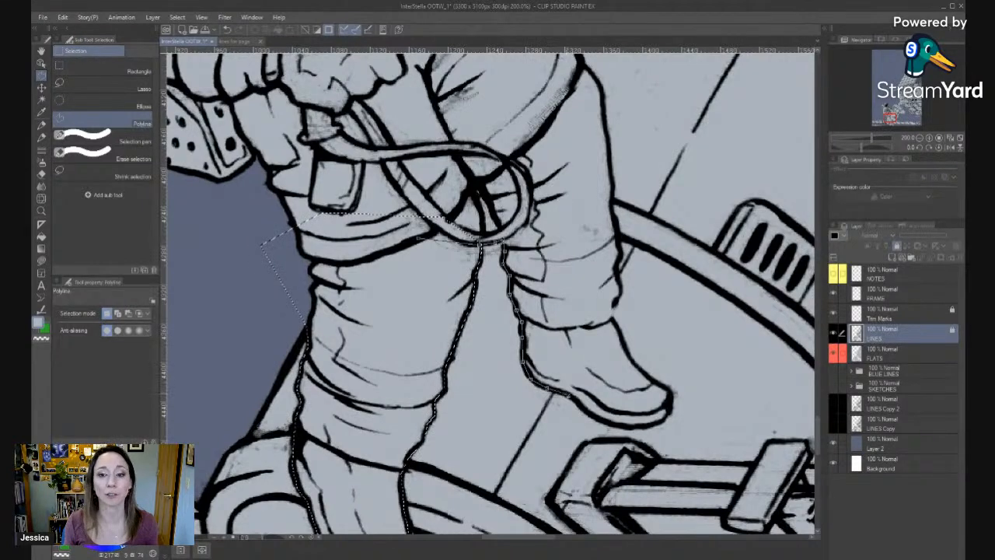
left_click(571, 397)
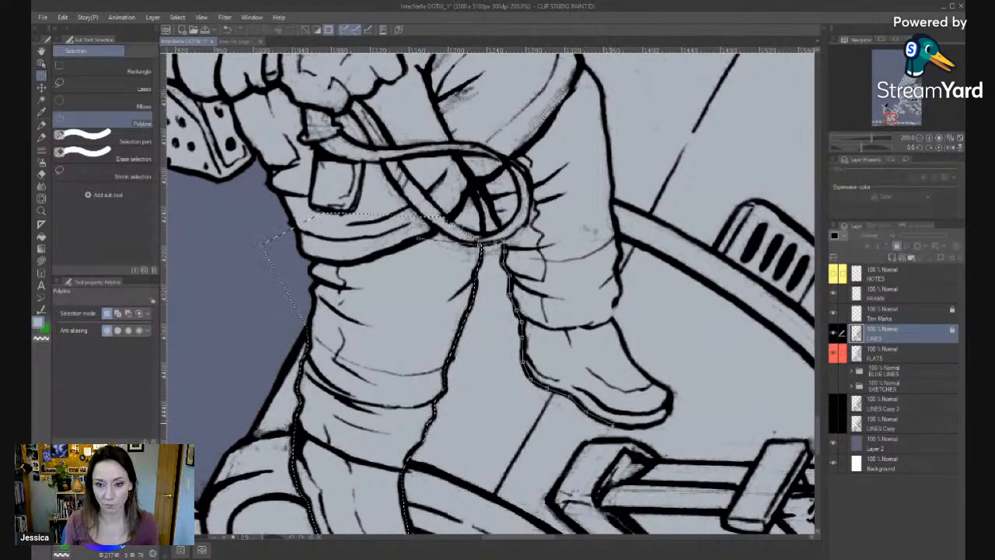
left_click(611, 424)
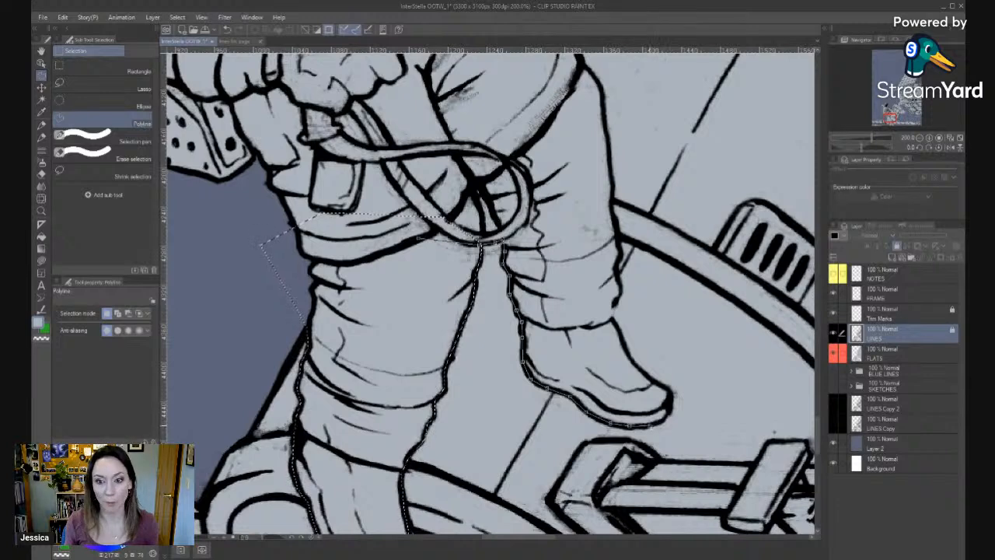
left_click(670, 409)
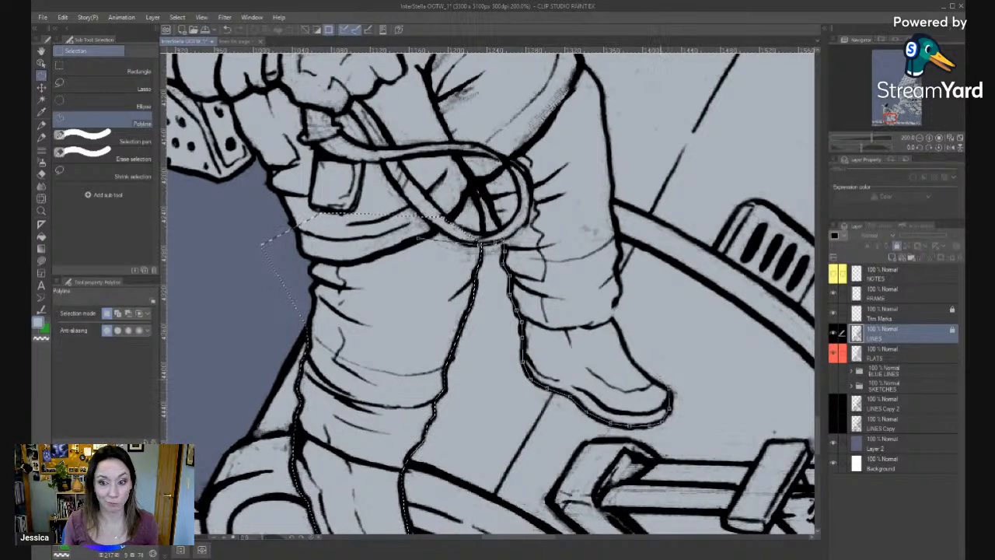
left_click(652, 379)
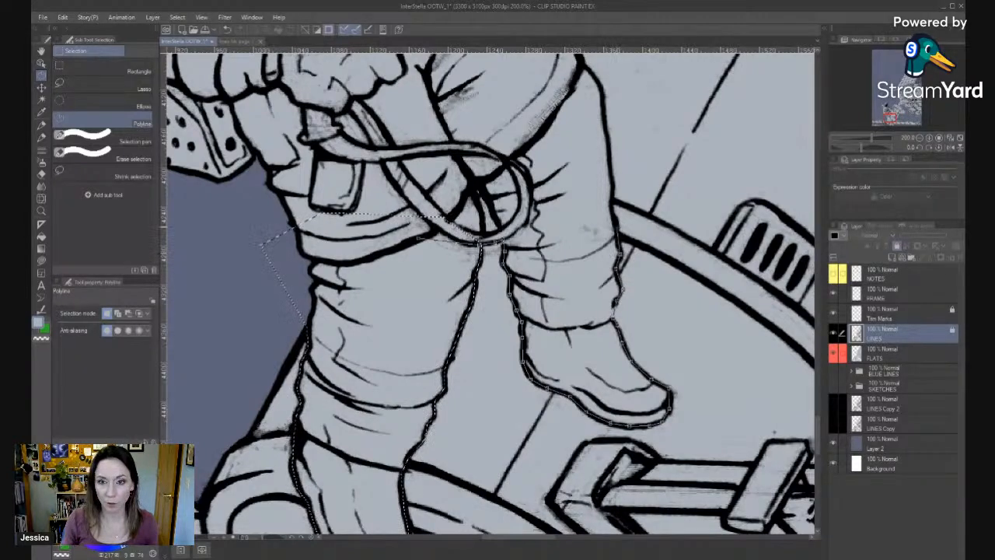
Continue the outline up the bent leg's outer edge and thigh, across the waist and glove, and close it at its start.
scroll(613, 213, "up", 4)
left_click_drag(638, 427, 642, 420)
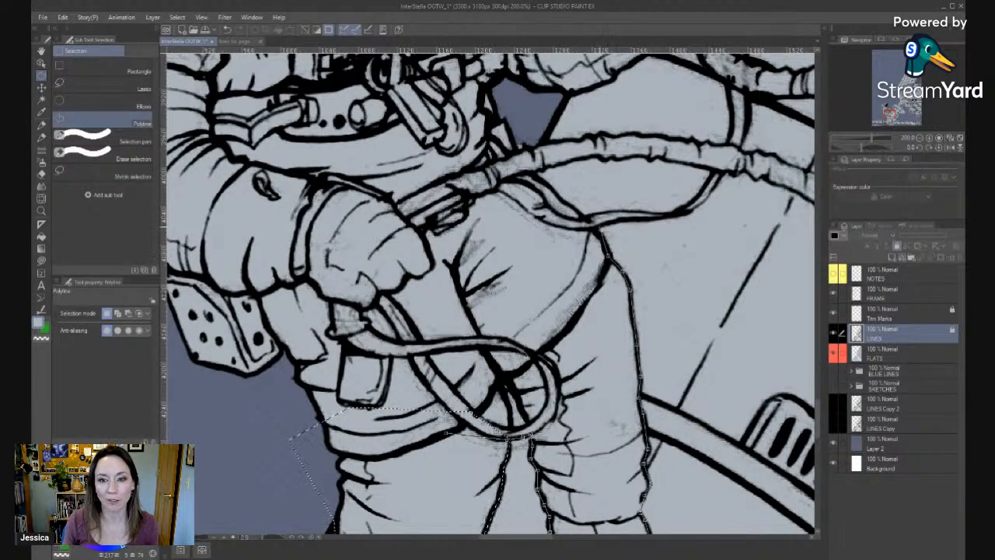
left_click(590, 226)
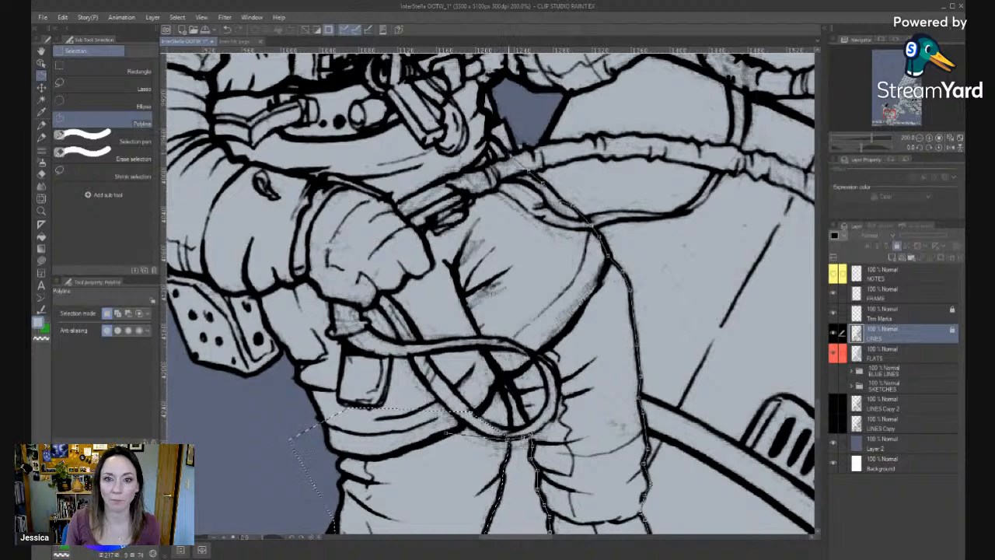
left_click(502, 146)
left_click(384, 184)
left_click(315, 280)
left_click(446, 433)
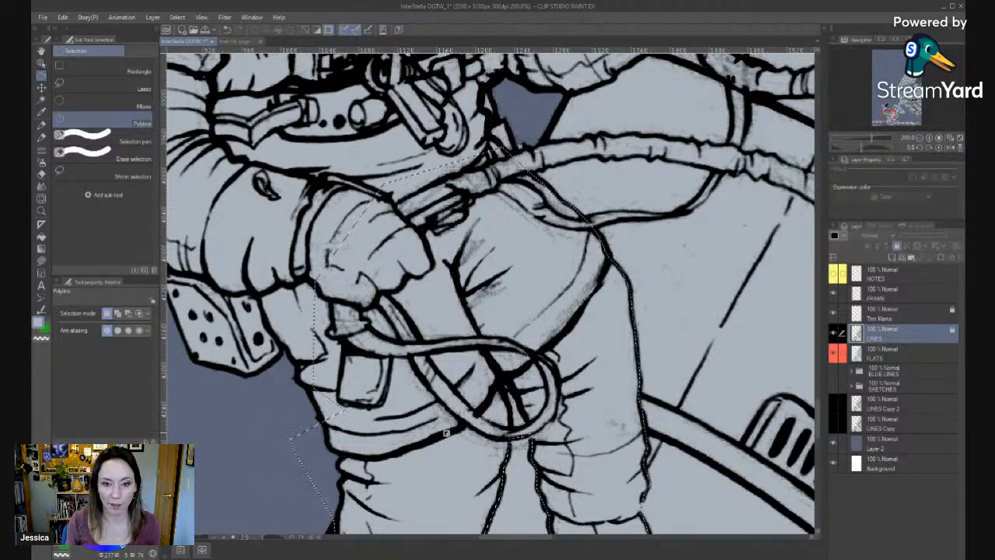
Add the hip area between the glove and the dotted box to the selection with the Lasso.
mouse_move(447, 433)
left_mouse_down()
mouse_move(479, 406)
mouse_move(520, 404)
left_mouse_up()
key("m")
left_click_drag(405, 264, 373, 412)
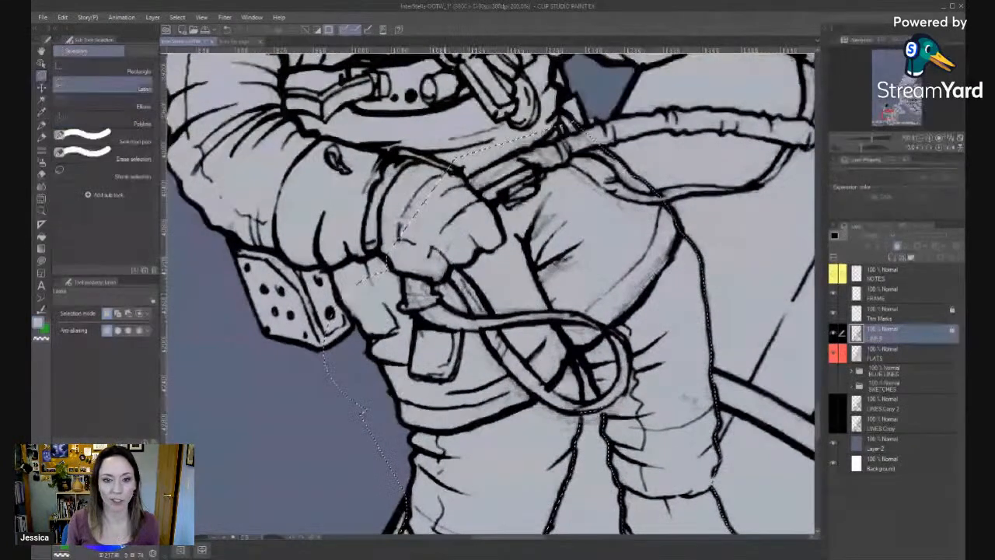
Try to add the tether to the selection with Polyline, tracing its lower edge from the waist to the round anchor and back.
mouse_move(532, 329)
left_mouse_down()
mouse_move(407, 301)
mouse_move(409, 284)
left_mouse_up()
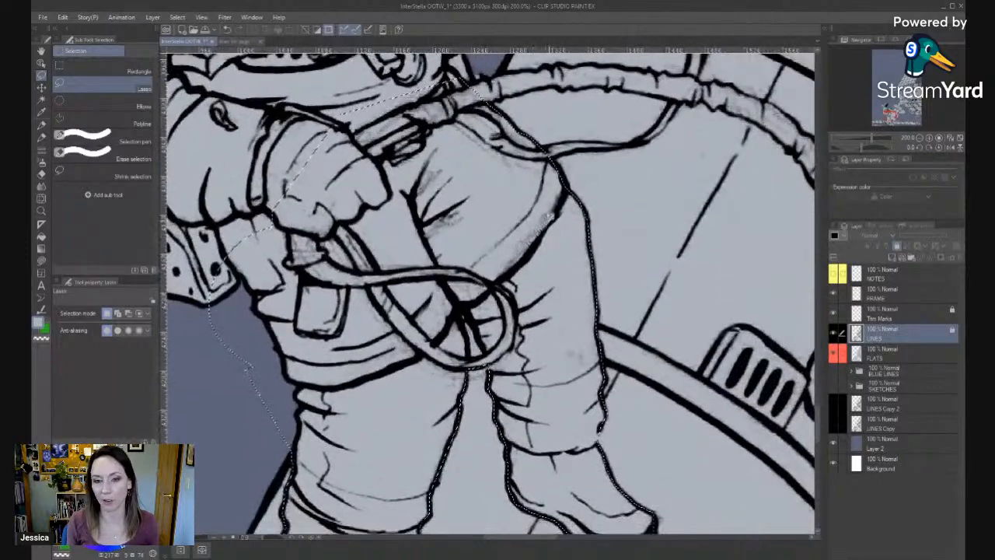
left_click_drag(619, 140, 536, 367)
key("m")
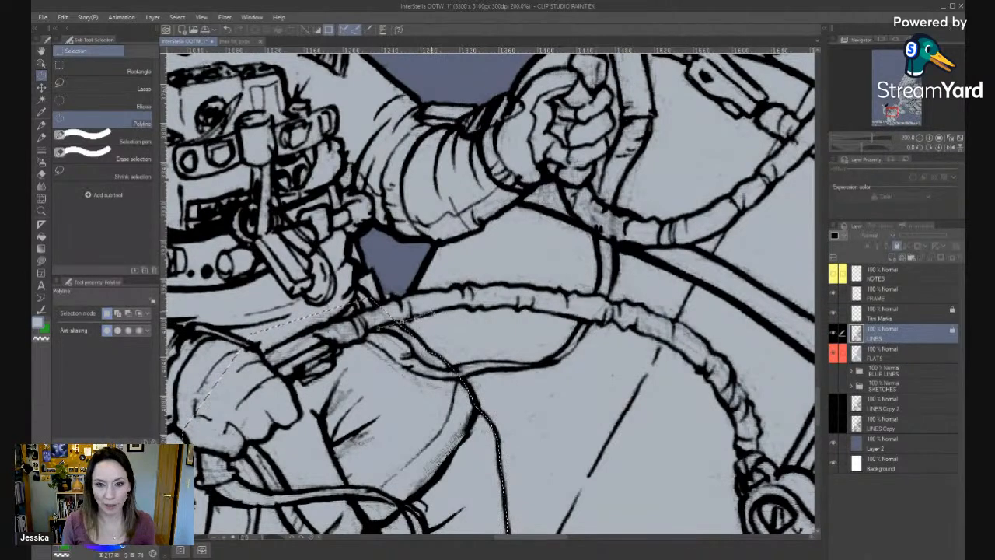
left_click(457, 306)
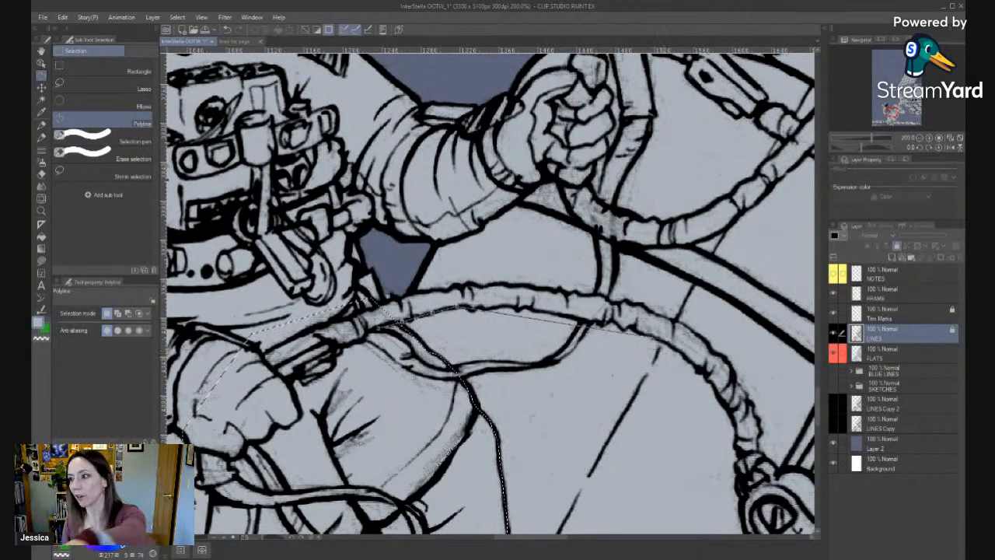
left_click(529, 310)
left_click(619, 325)
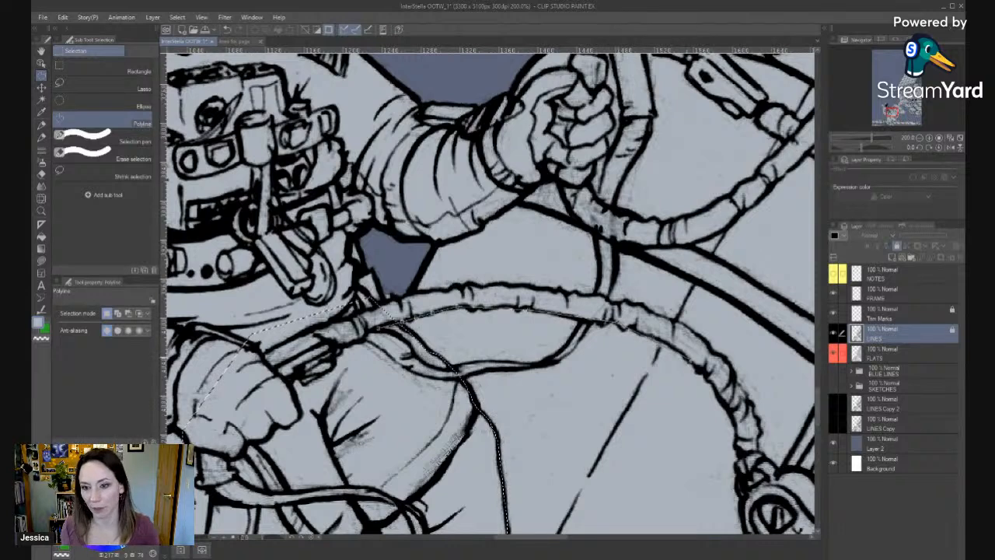
left_click(698, 361)
left_click(733, 455)
left_click(749, 508)
left_click(776, 472)
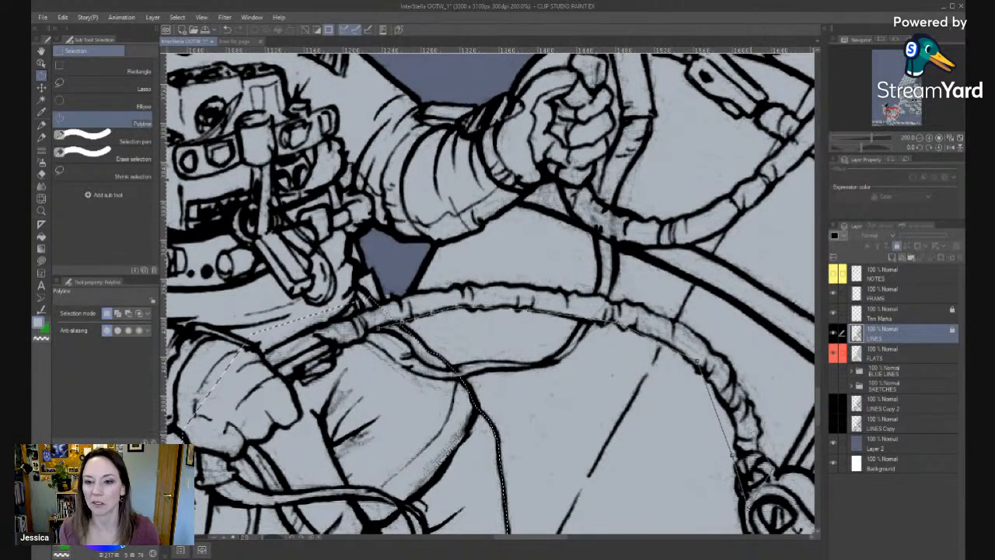
left_click(753, 430)
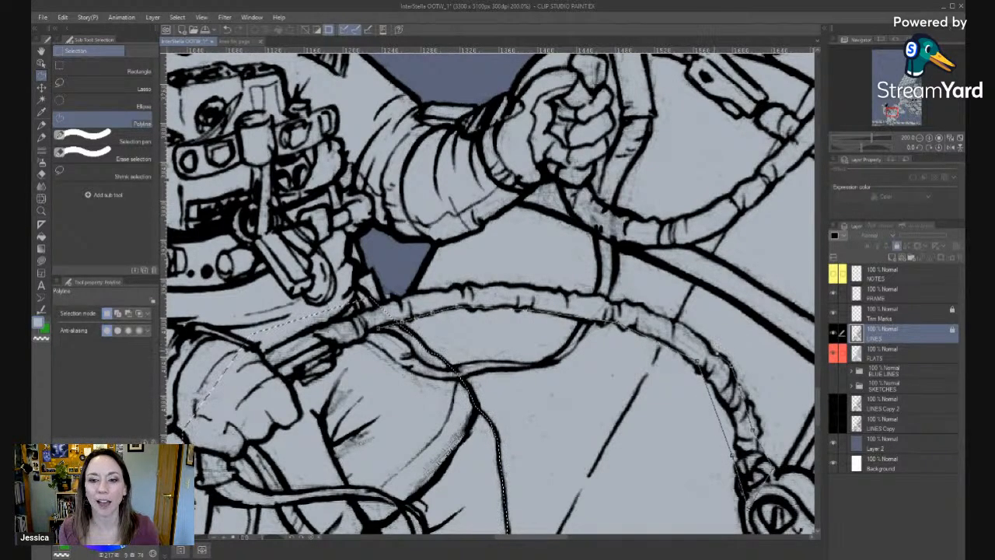
double_click(705, 348)
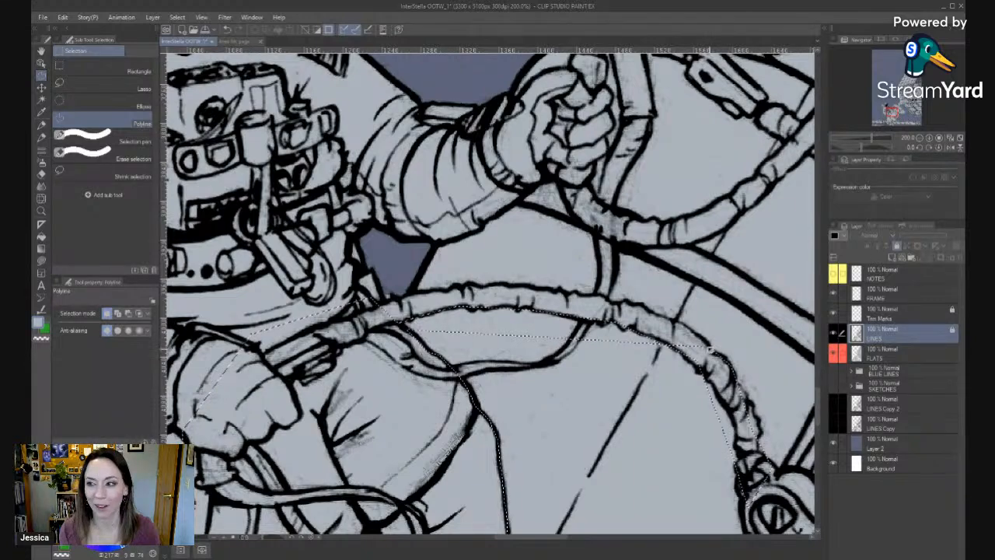
key("/")
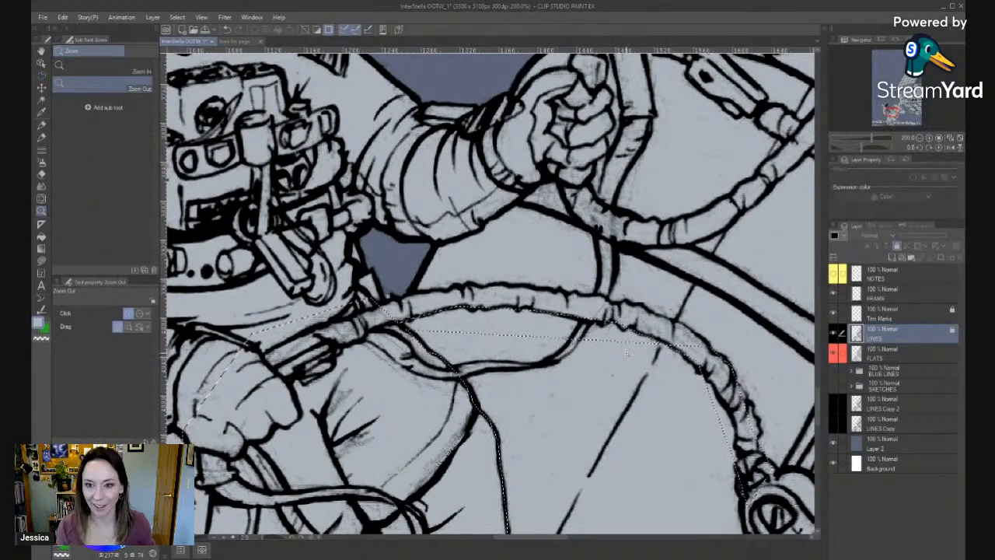
left_click_drag(648, 407, 762, 314)
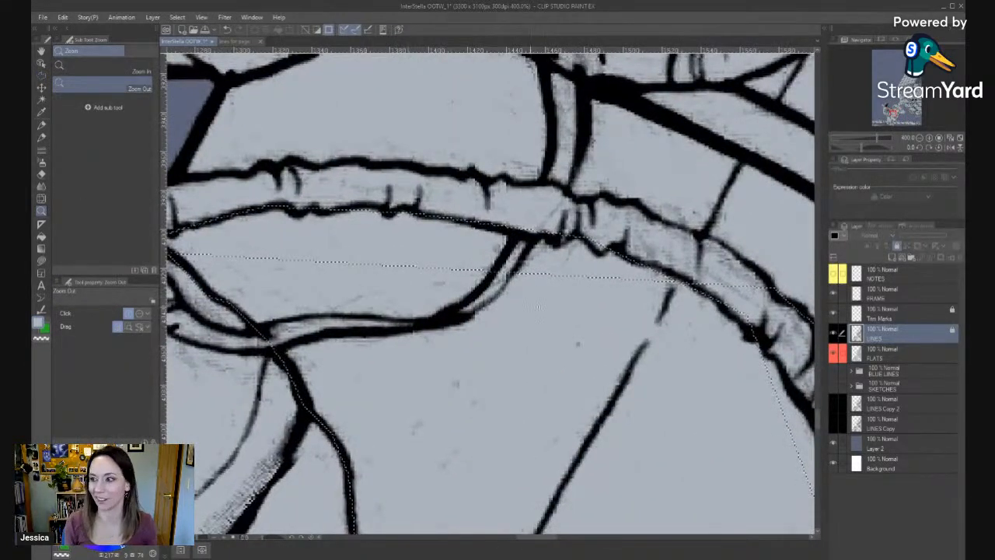
left_click_drag(652, 296, 644, 319)
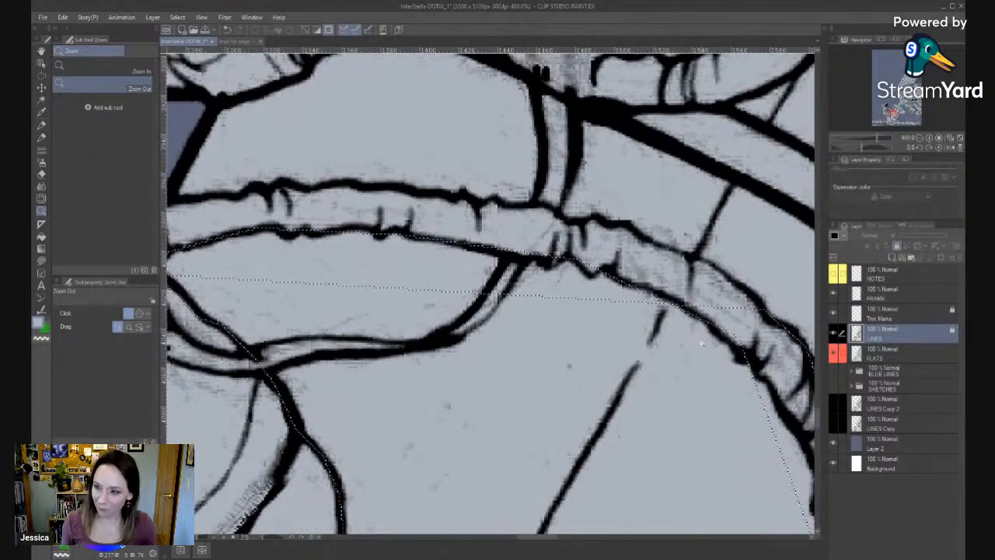
left_click(566, 354)
left_click(566, 354)
left_click(566, 354)
left_click(565, 354)
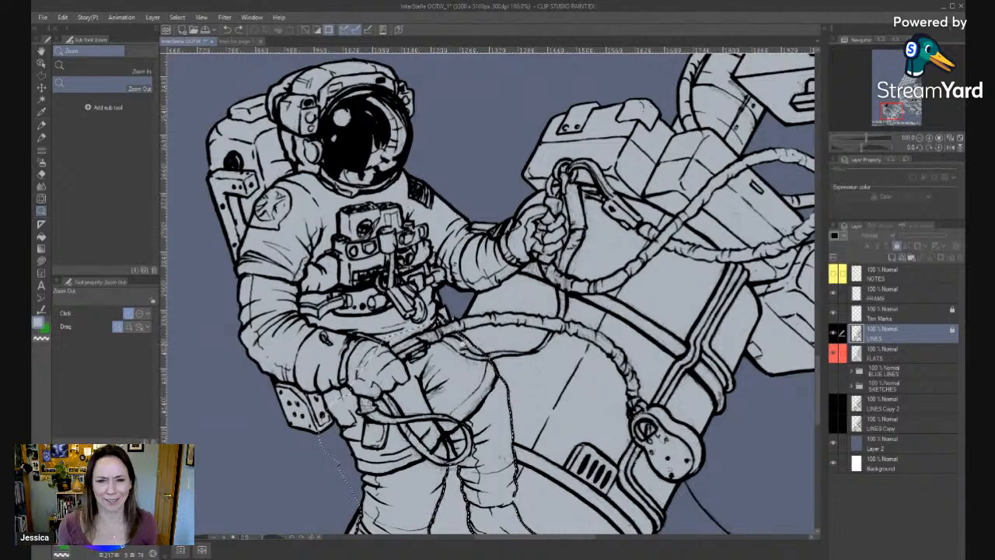
Begin adding the tether to the selection with Polyline, tracing its lower edge from the waist towards the hanging strap.
left_click(453, 336)
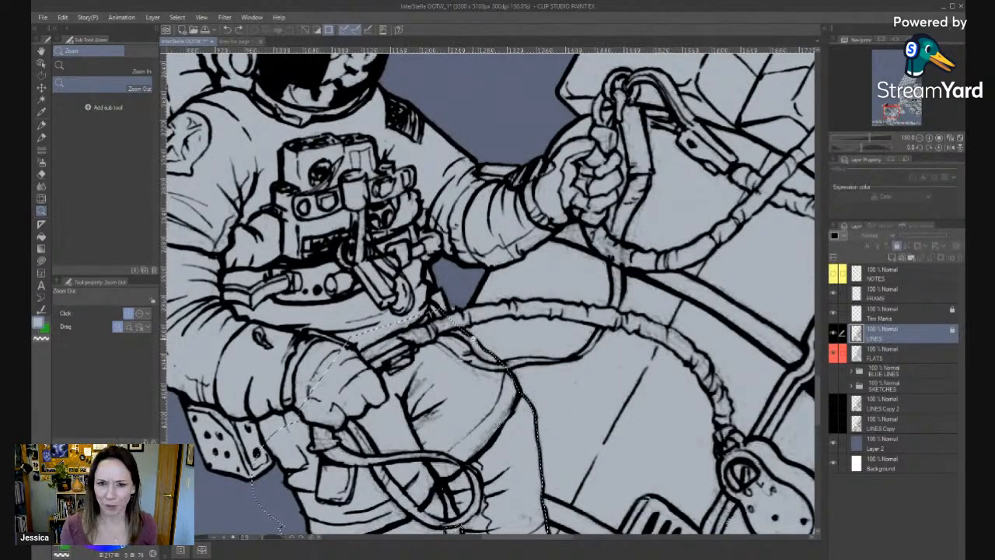
left_click(465, 338)
left_click(465, 337)
left_click(465, 338)
key("m")
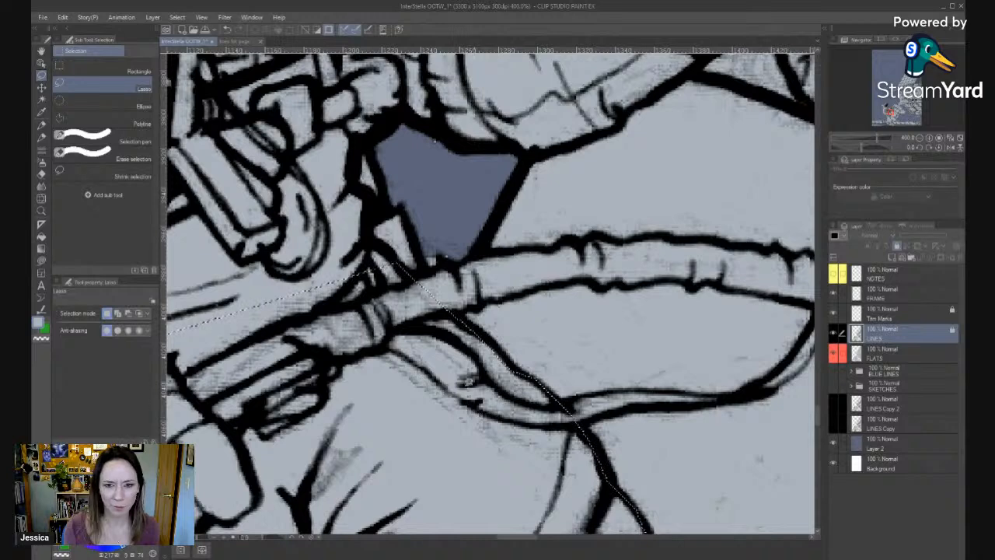
key("alt")
key("alt")
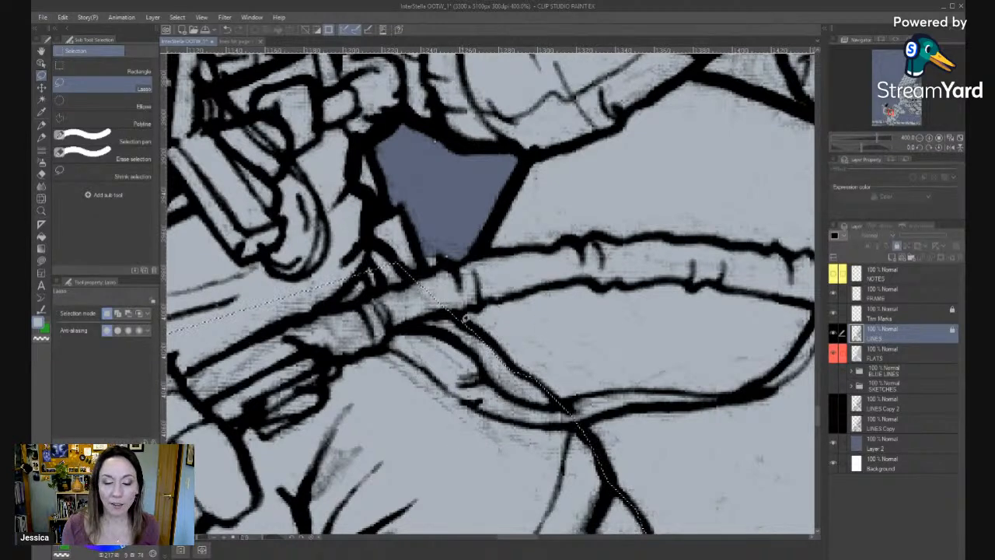
left_click(102, 119)
key("alt")
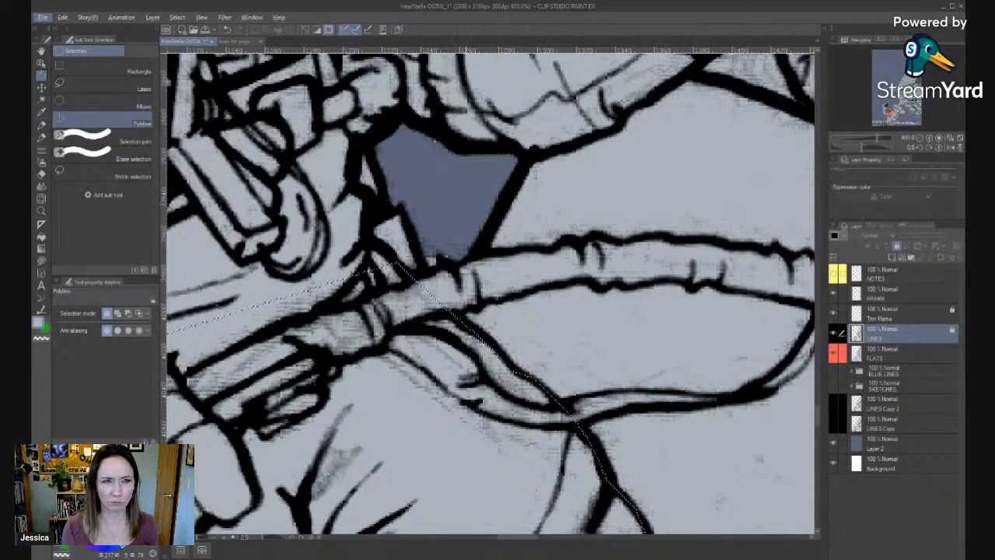
left_click(467, 340)
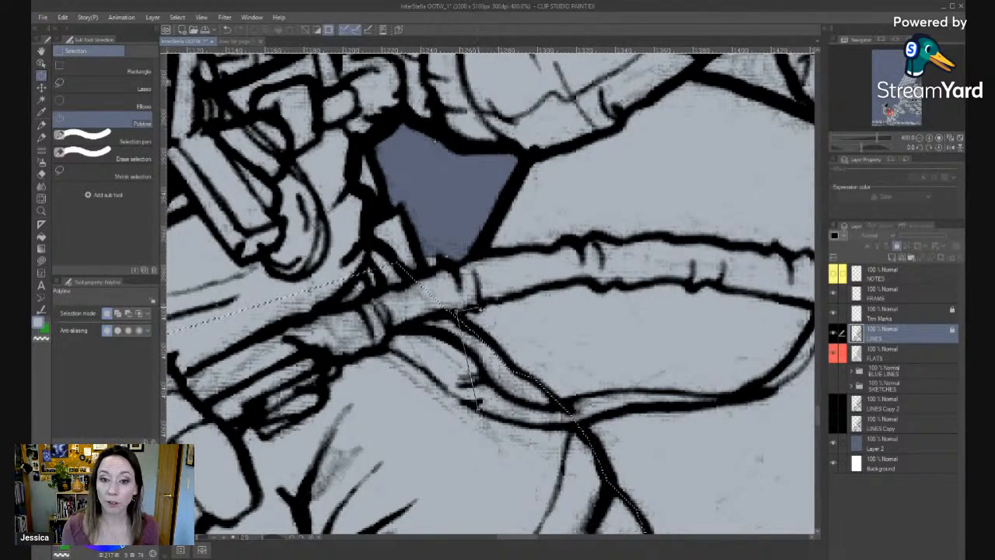
left_click(497, 298)
left_click(522, 295)
left_click(561, 282)
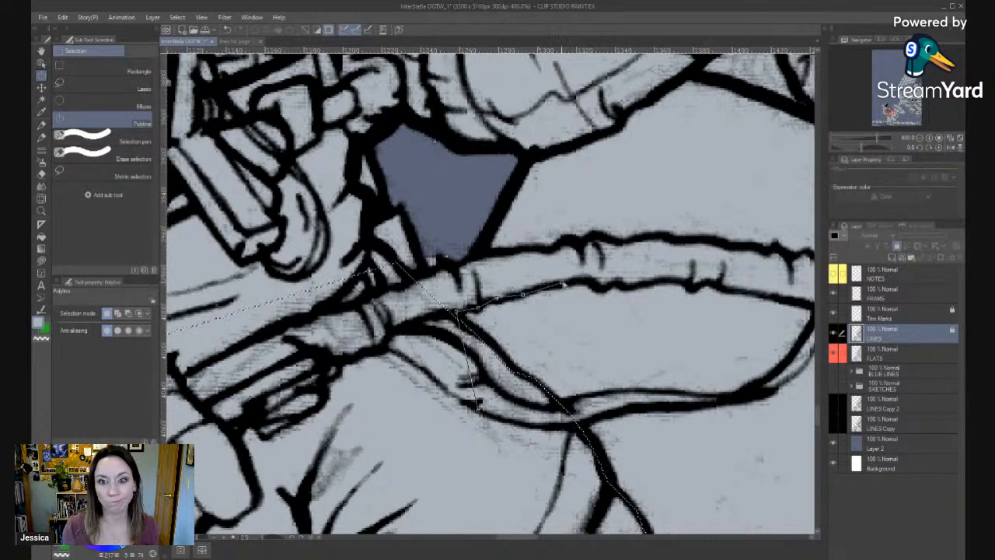
left_click(599, 289)
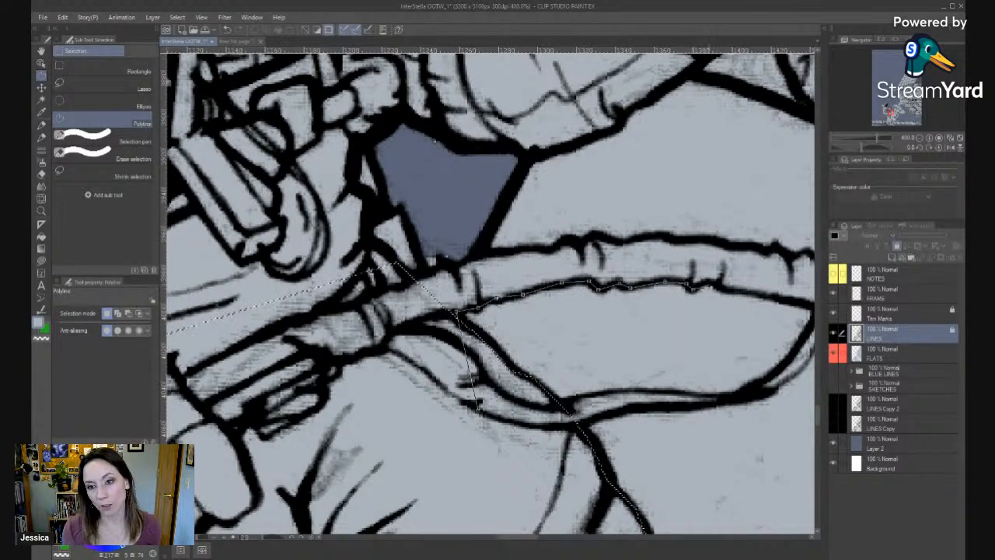
left_click(712, 284)
left_click(736, 291)
left_click(792, 302)
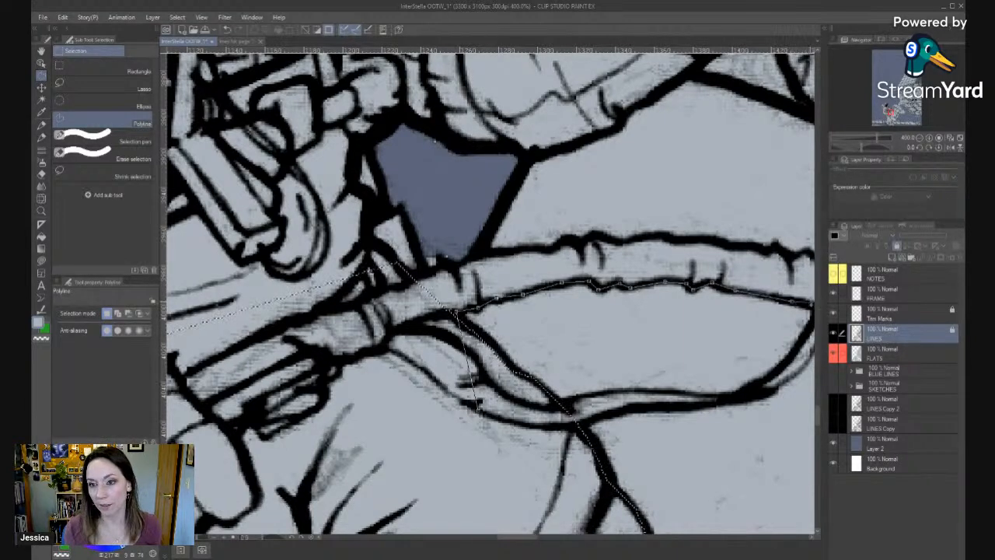
Trace back along the tether's upper edge to the waist and close the Polyline outline over the hip.
left_click(782, 252)
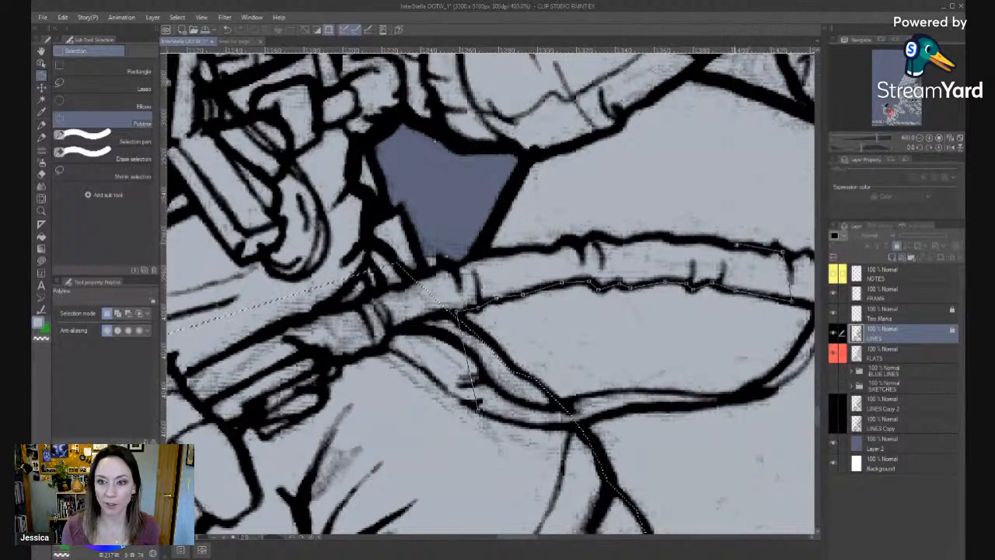
left_click(732, 244)
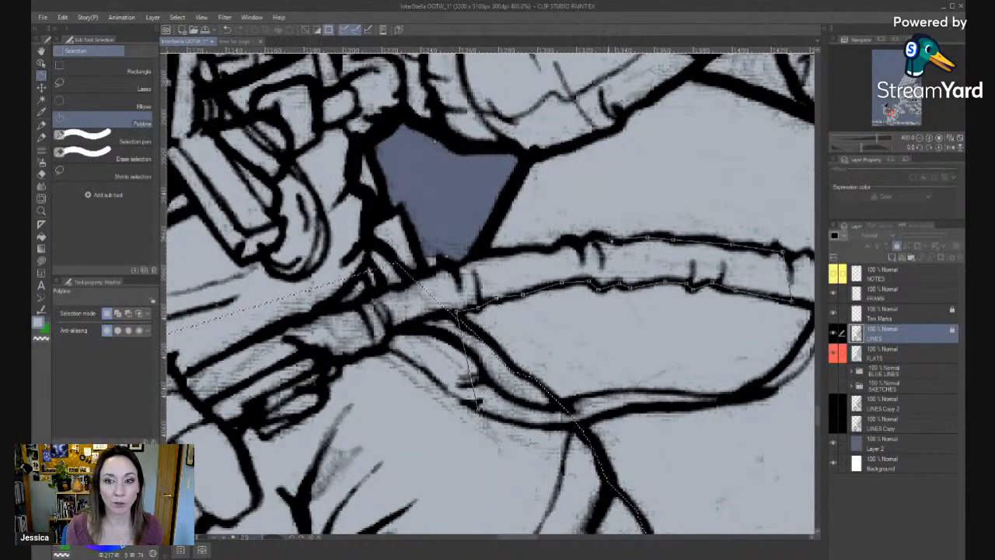
left_click(617, 241)
left_click(593, 234)
left_click(579, 243)
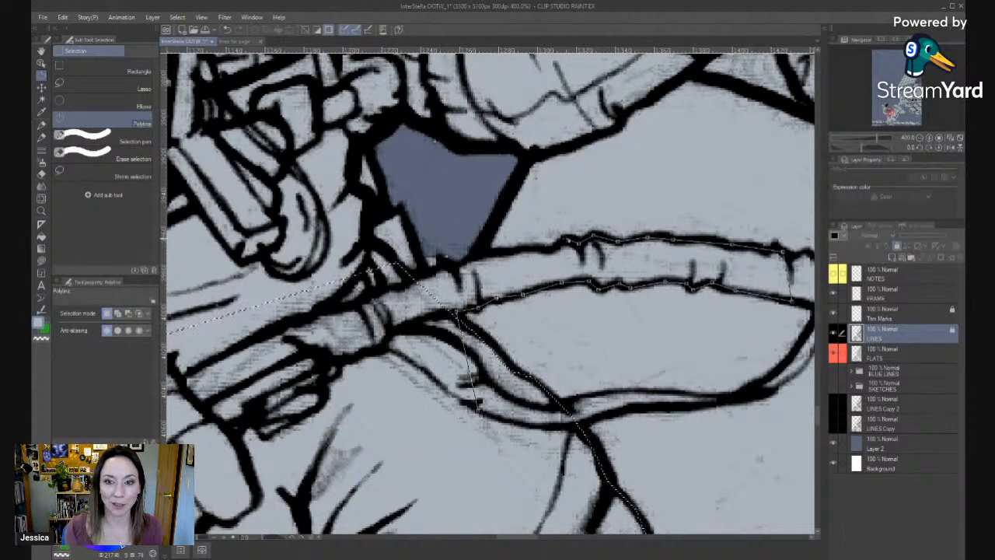
left_click(521, 249)
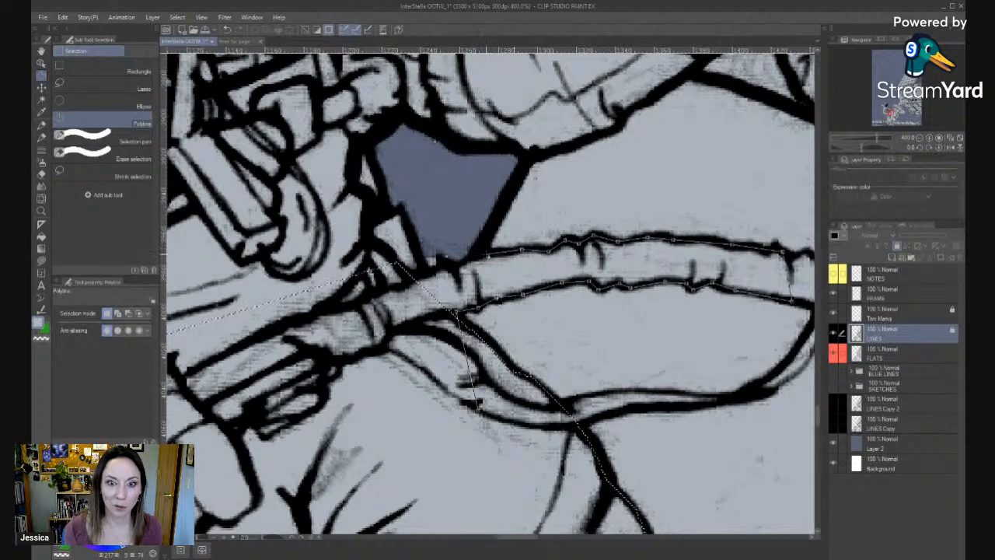
left_click(484, 252)
left_click(373, 335)
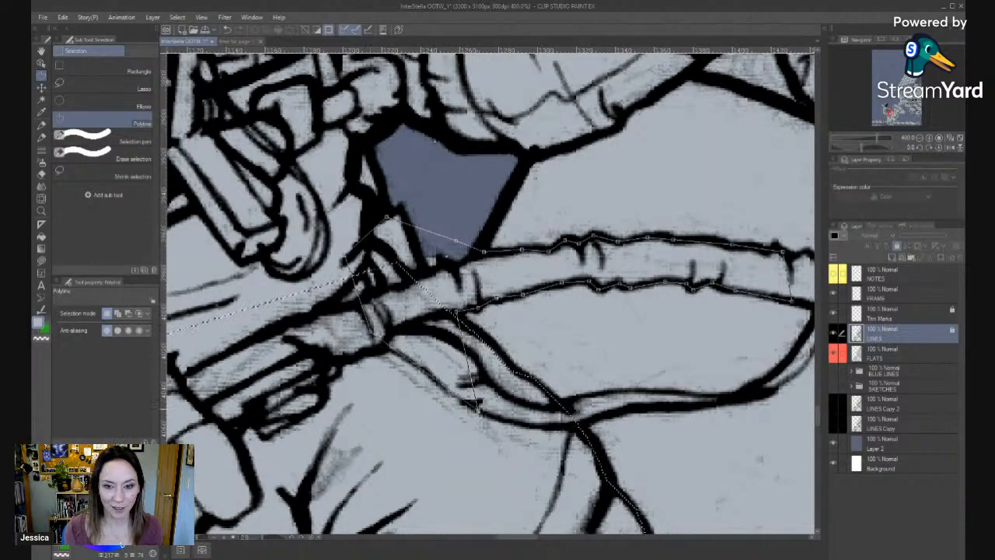
left_click(477, 406)
Add the wrinkled tether section just past the vertical strap to the selection with the Lasso.
left_click_drag(633, 321, 250, 317)
key("m")
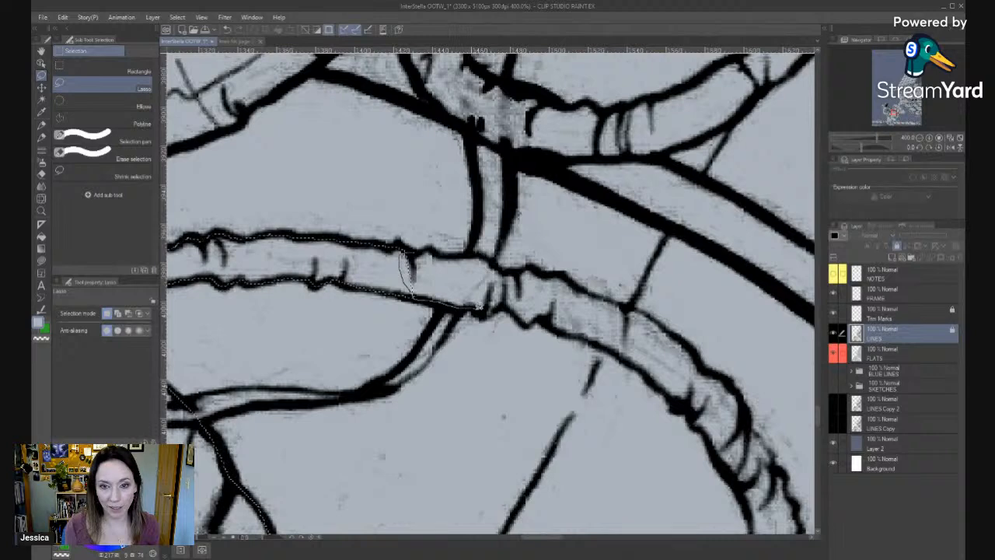
mouse_move(511, 309)
left_mouse_down()
mouse_move(588, 332)
mouse_move(586, 291)
mouse_move(523, 253)
mouse_move(449, 249)
left_mouse_up()
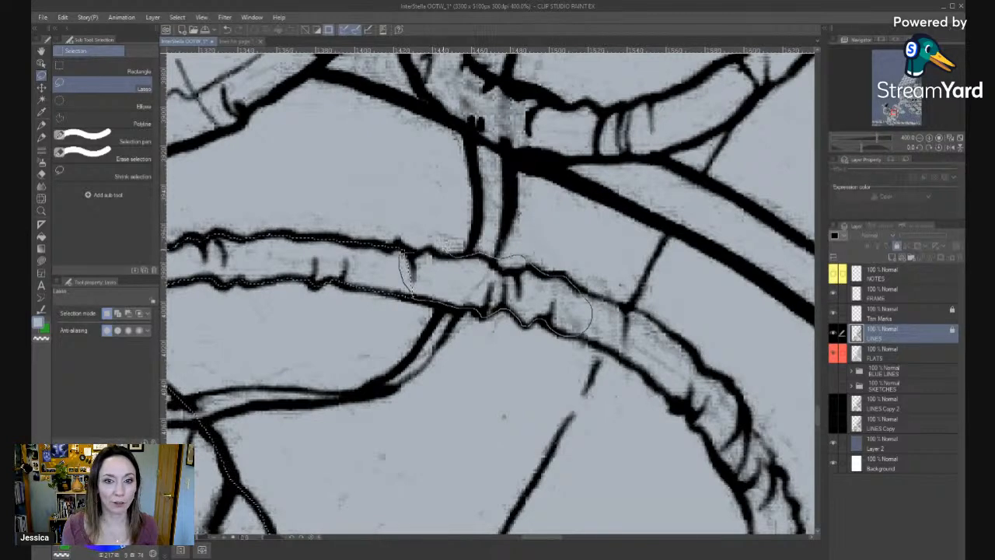
left_click_drag(406, 287, 414, 298)
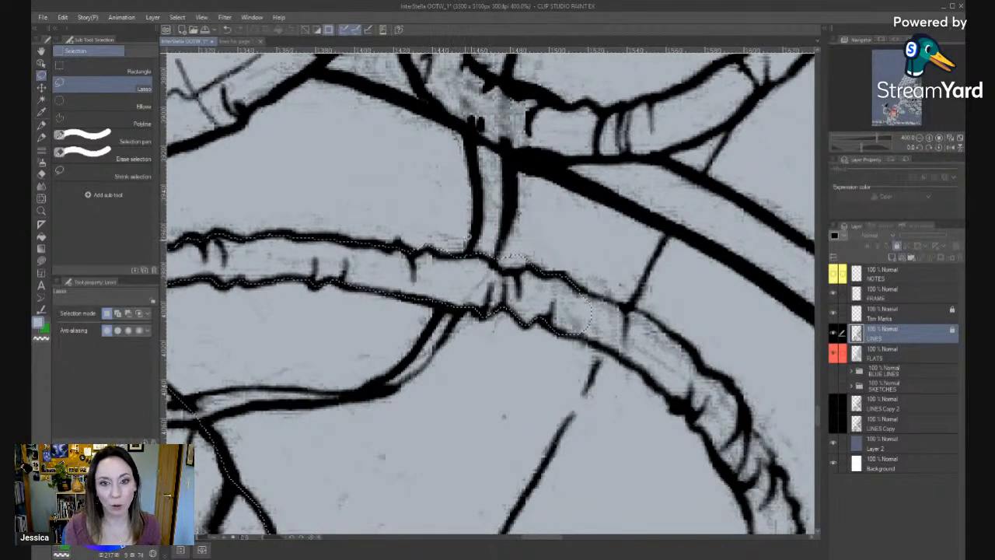
Start another Polyline addition along the tether's outer edge, following its curve down towards the round anchor.
key("m")
key("m")
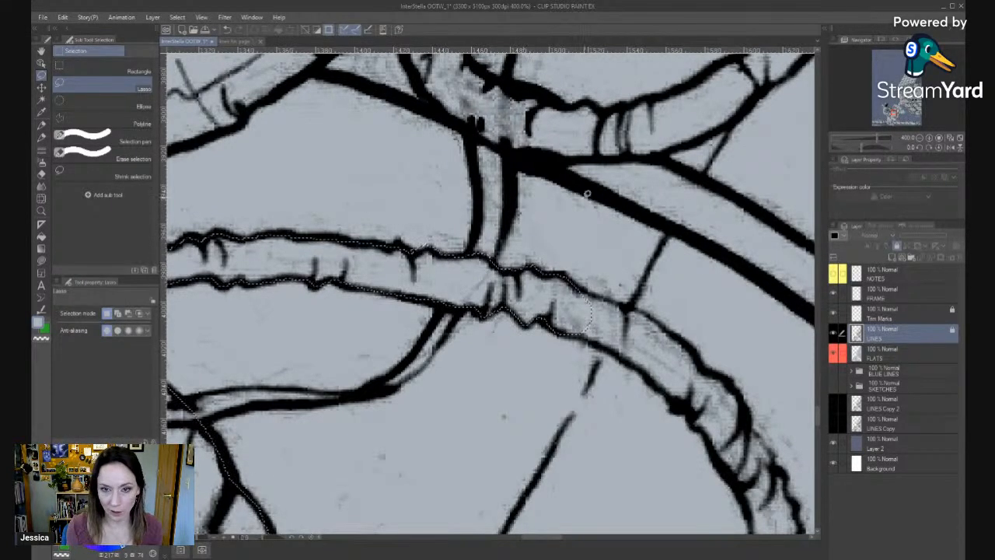
mouse_move(587, 194)
left_mouse_down()
mouse_move(421, 114)
mouse_move(388, 143)
left_mouse_up()
key("m")
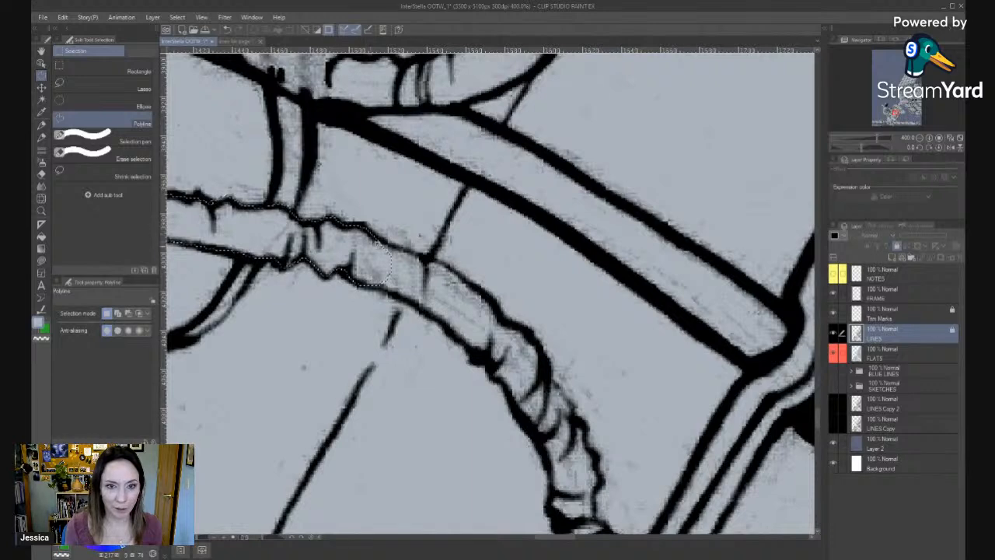
left_click(379, 239)
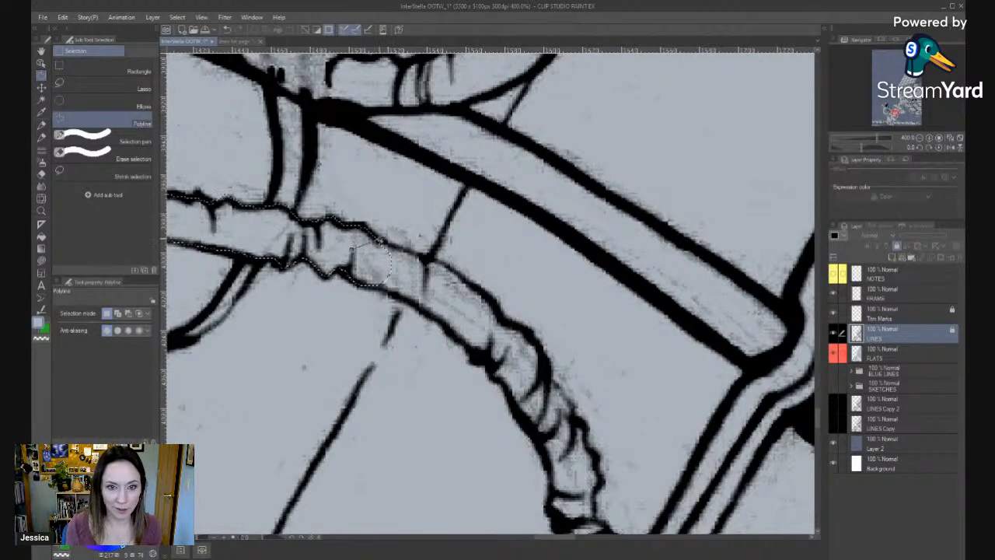
left_click(418, 255)
left_click(463, 277)
left_click(497, 307)
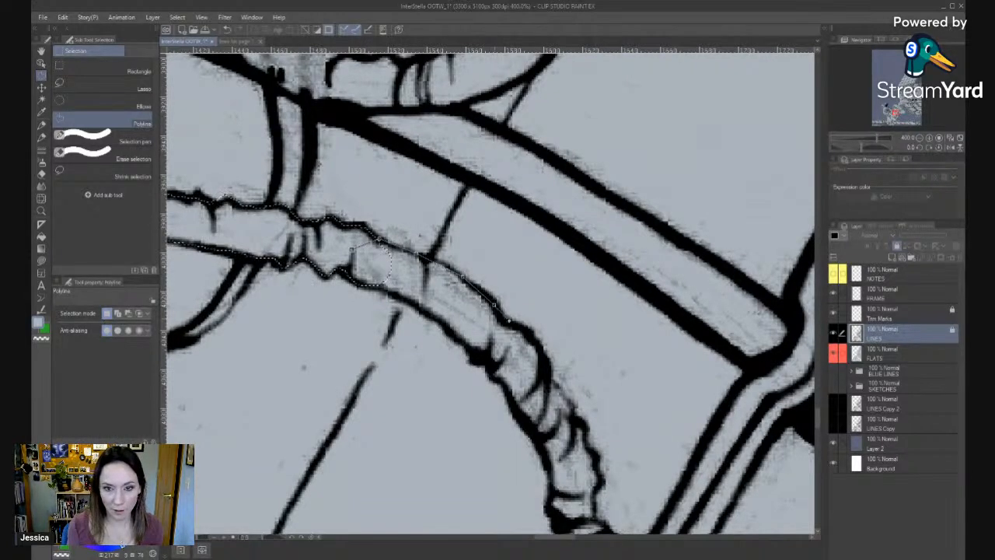
left_click(538, 342)
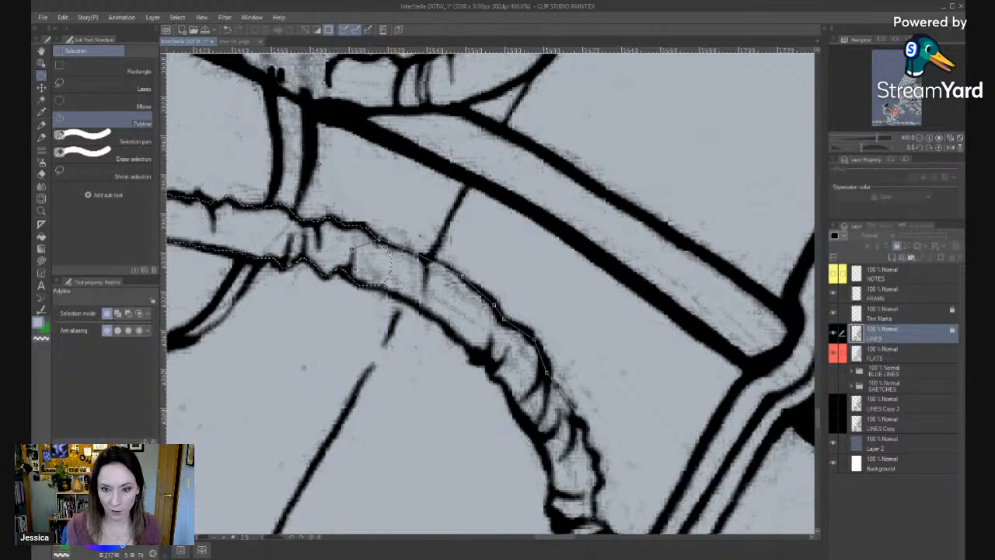
left_click(574, 408)
left_click(584, 424)
Continue the Polyline down the tether's outer edge, past the knot, to where it meets the anchor's upper edge.
left_click_drag(578, 467, 491, 242)
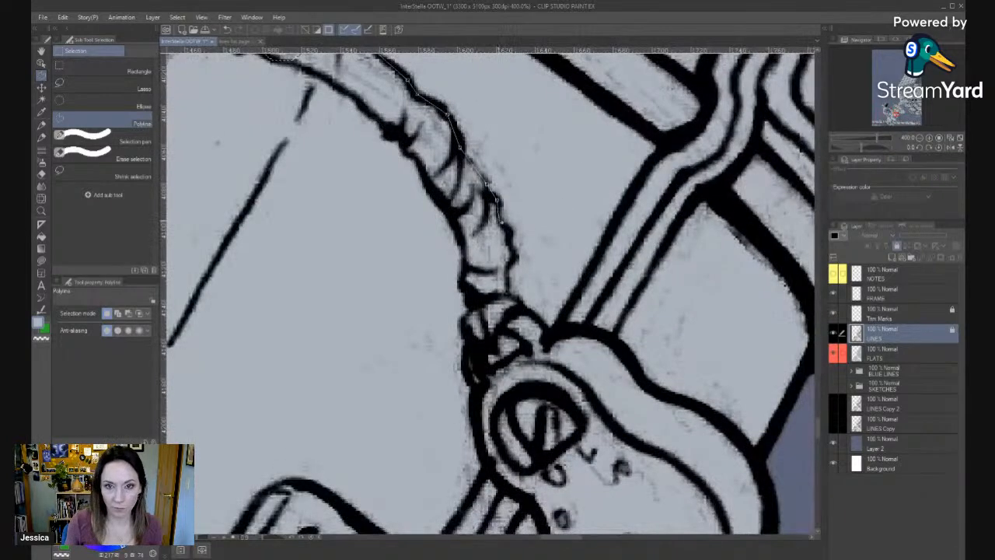
left_click(501, 218)
left_click(508, 232)
left_click(514, 257)
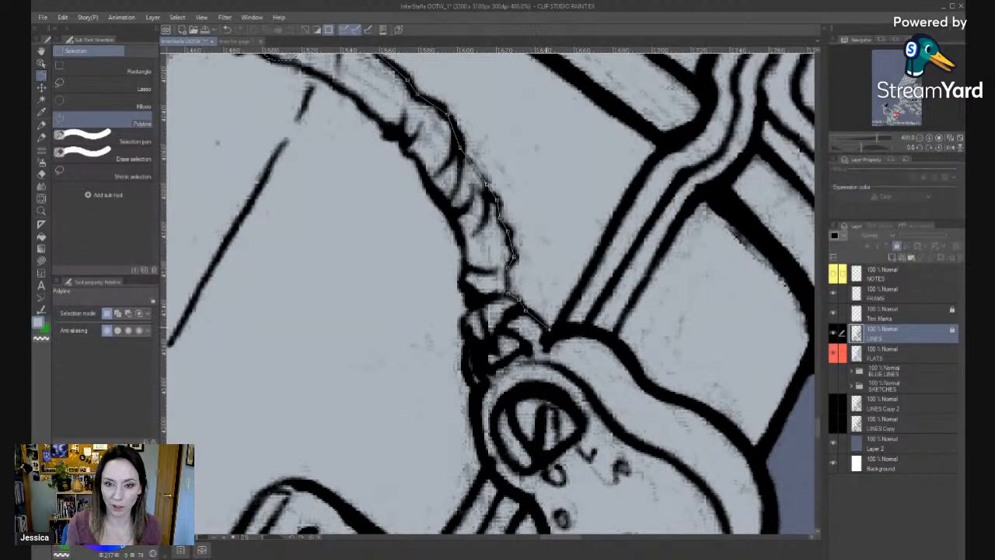
left_click(547, 333)
Trace the Polyline along the anchor's upper edge and loosely around its outer end through the background to its lower tip.
left_click(580, 325)
left_click(620, 343)
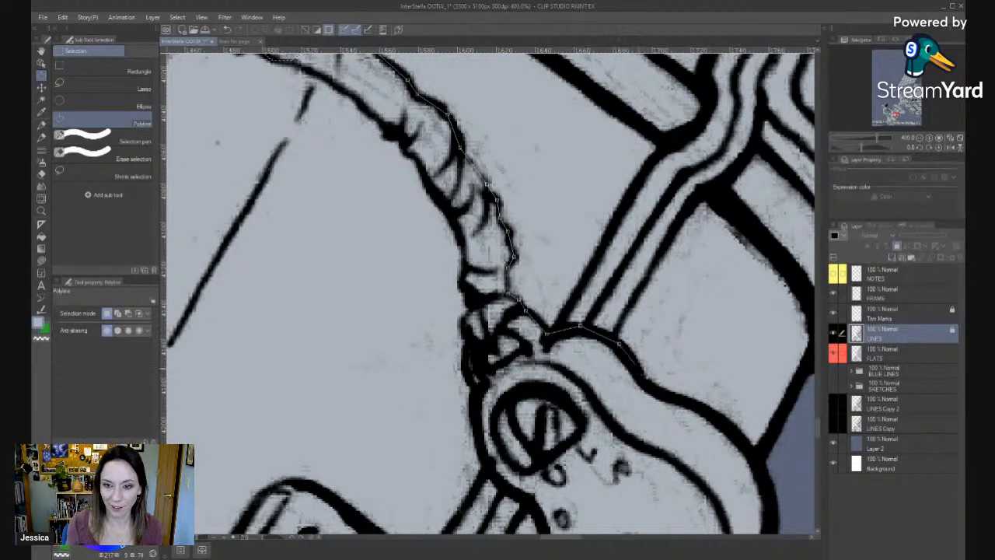
left_click_drag(645, 377, 467, 213)
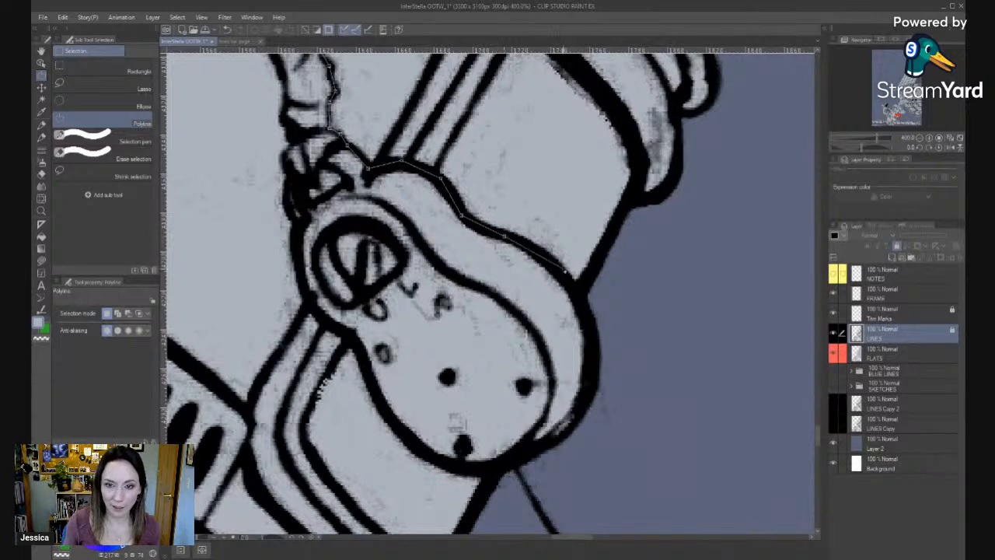
left_click(559, 271)
left_click(593, 331)
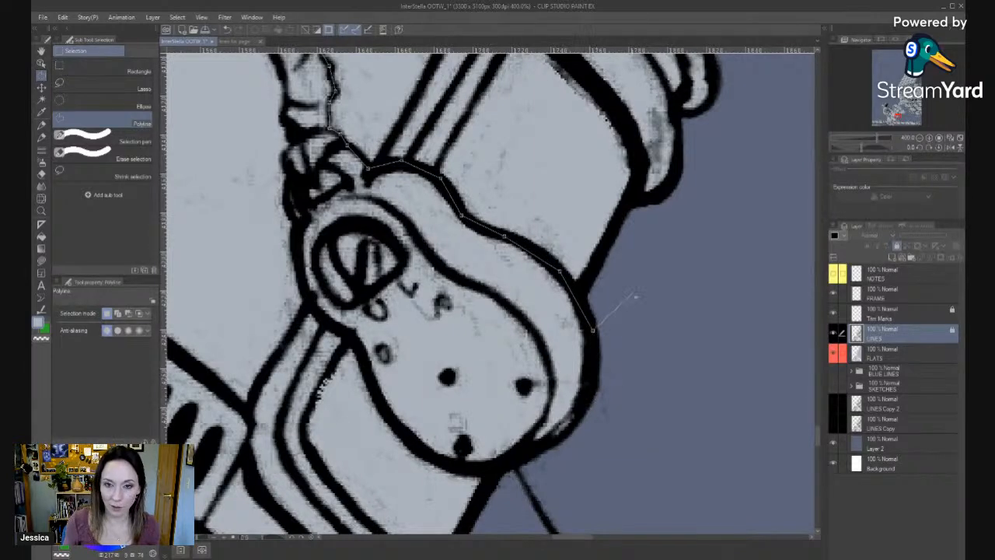
left_click(649, 311)
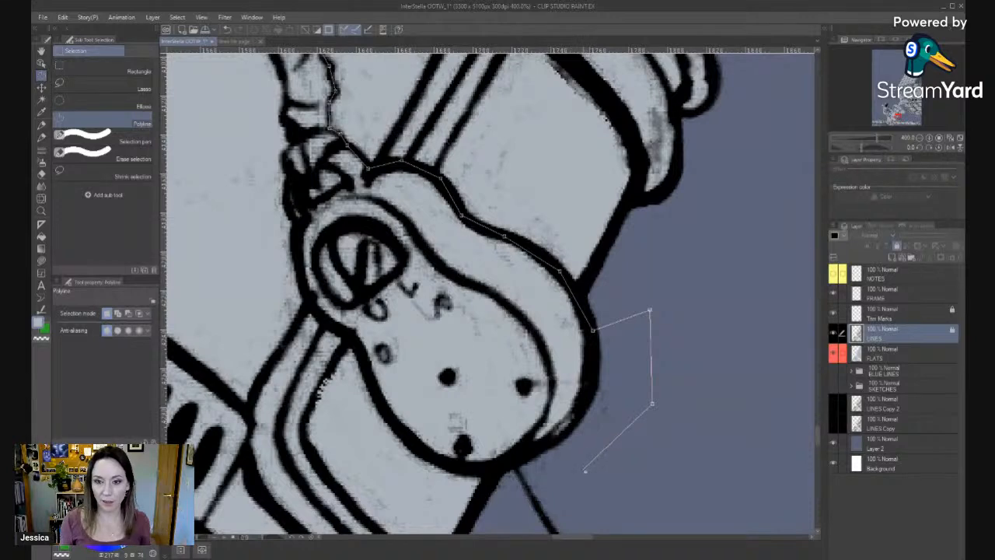
left_click(598, 423)
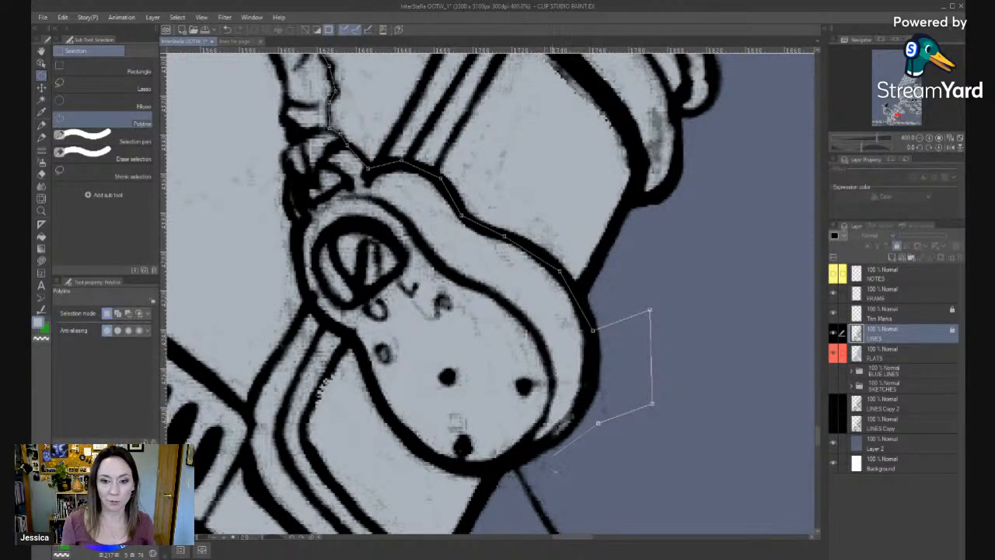
left_click(552, 492)
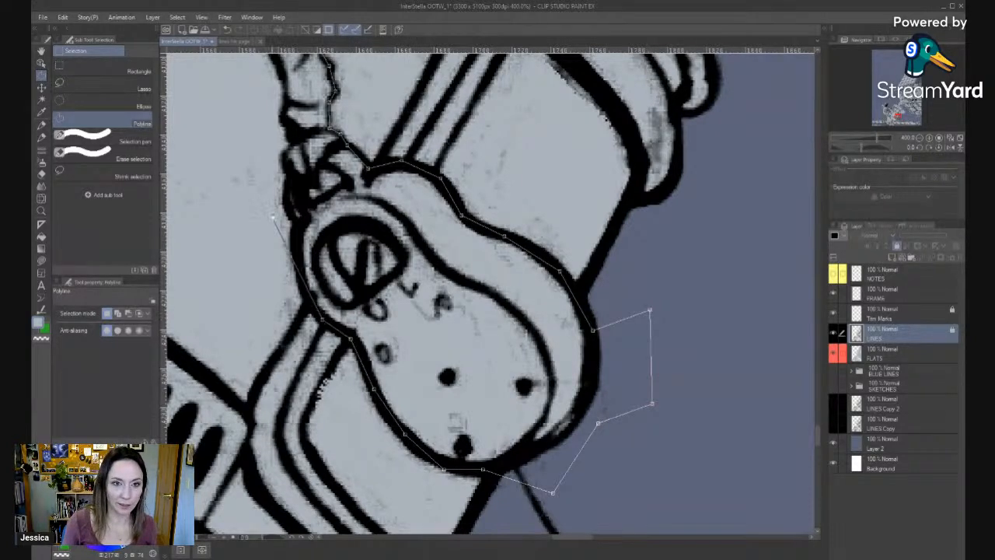
Bring the Polyline up the anchor's inner side to the dark knot at the base of the tether.
left_click_drag(273, 218, 479, 394)
left_click(510, 461)
left_click(503, 409)
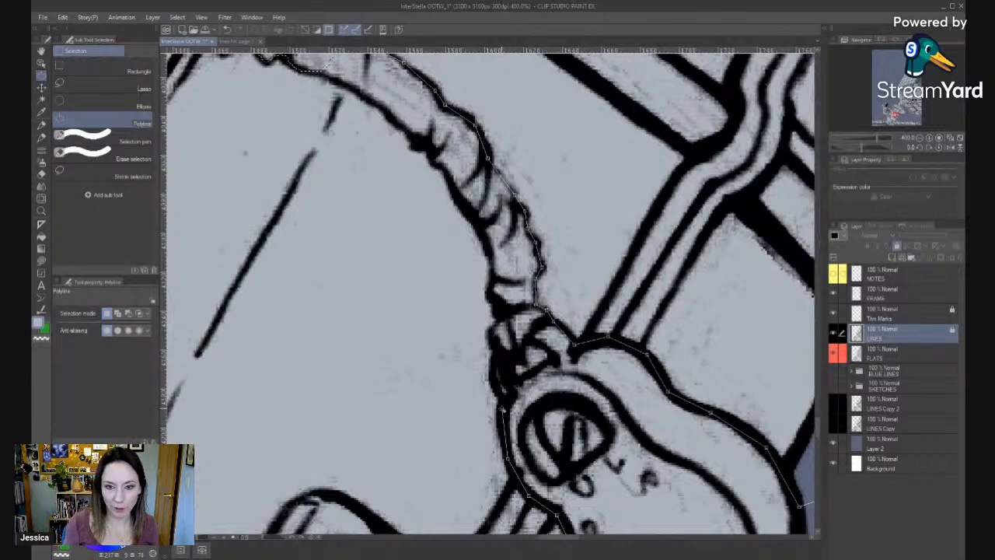
left_click(496, 381)
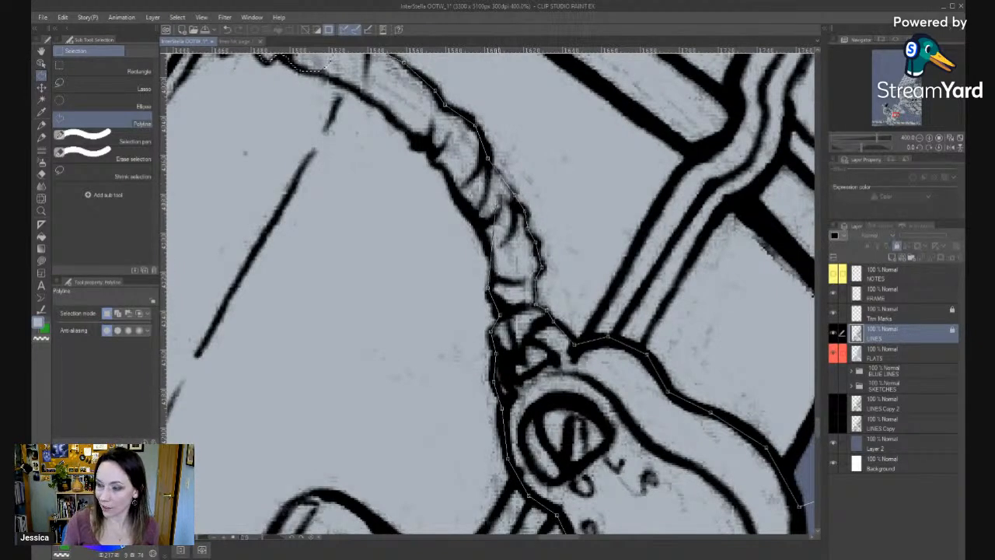
Trace back along the tether's inner edge to the already selected wrinkled section and close the Polyline outline there.
left_click(464, 201)
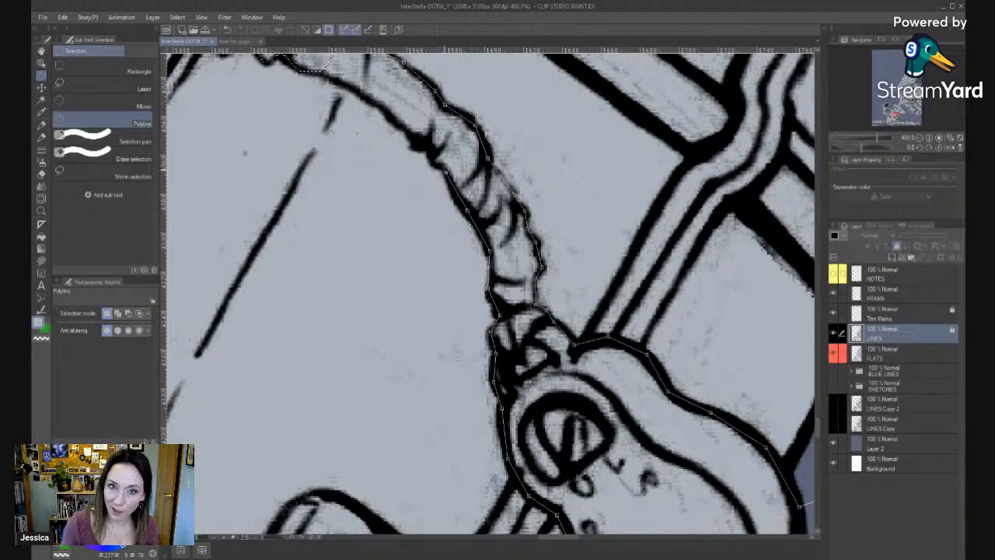
left_click(426, 143)
left_click(394, 122)
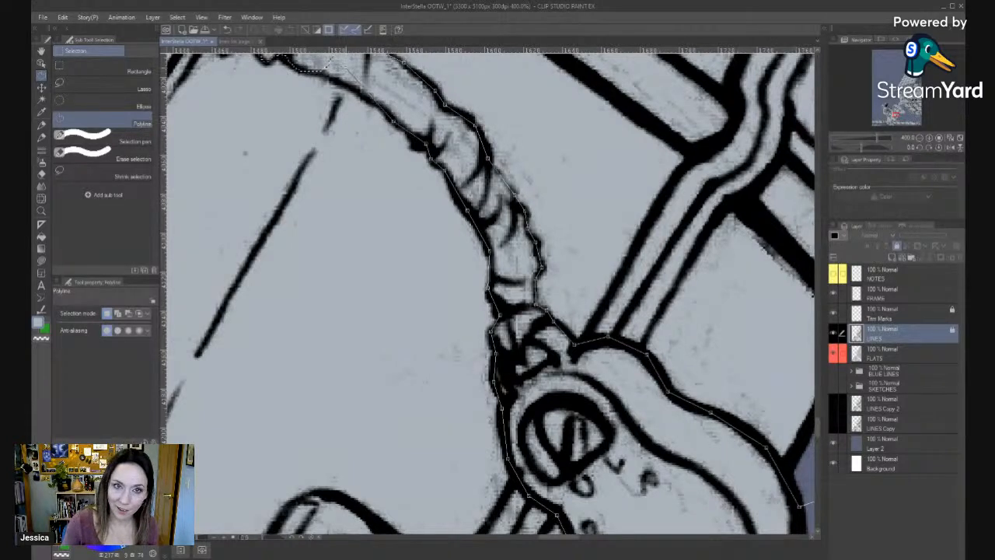
left_click_drag(374, 95, 494, 274)
left_click(482, 274)
left_click(450, 263)
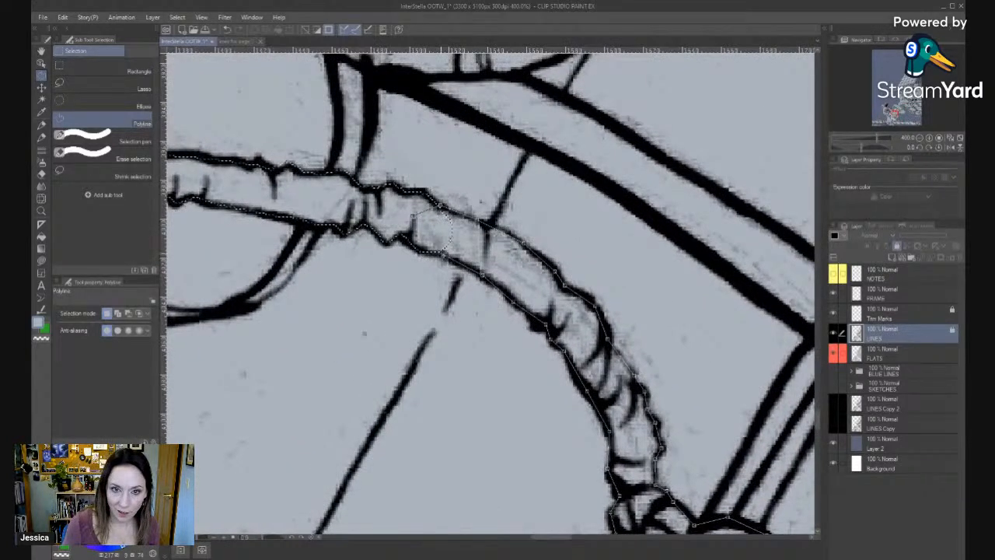
left_click(440, 254)
left_click(399, 236)
left_click(440, 205)
Add a rounded patch of background just outside the anchor's outer end to the selection with the Lasso.
key("alt+space")
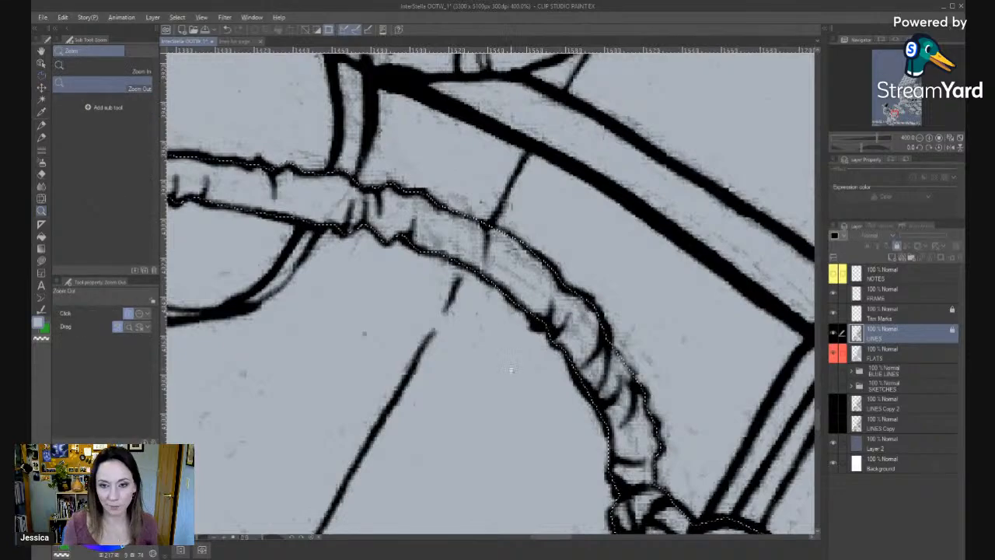
left_click(510, 369)
left_click(510, 369)
left_click(512, 412)
left_click(512, 412)
left_click_drag(512, 412, 618, 303)
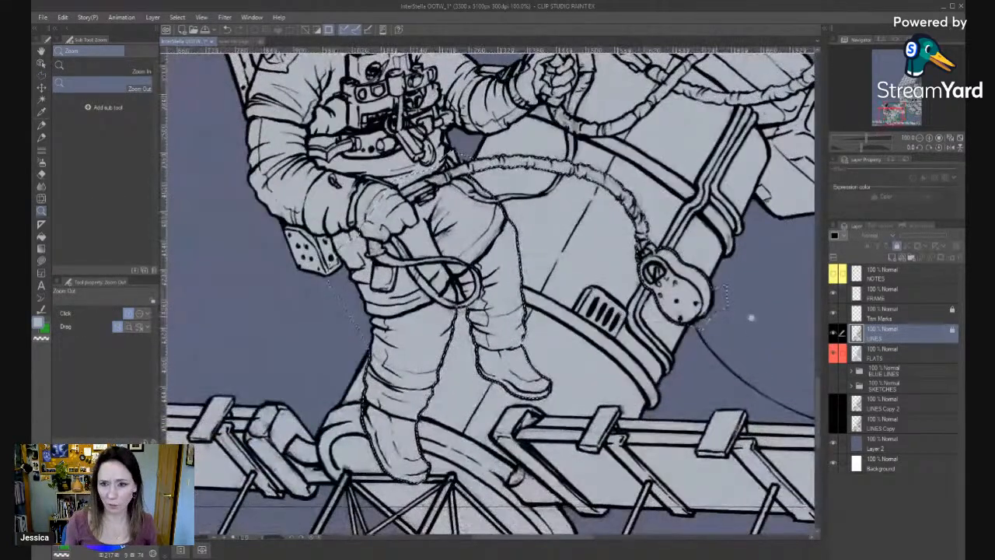
left_click(704, 319)
scroll(704, 319, "up", 2)
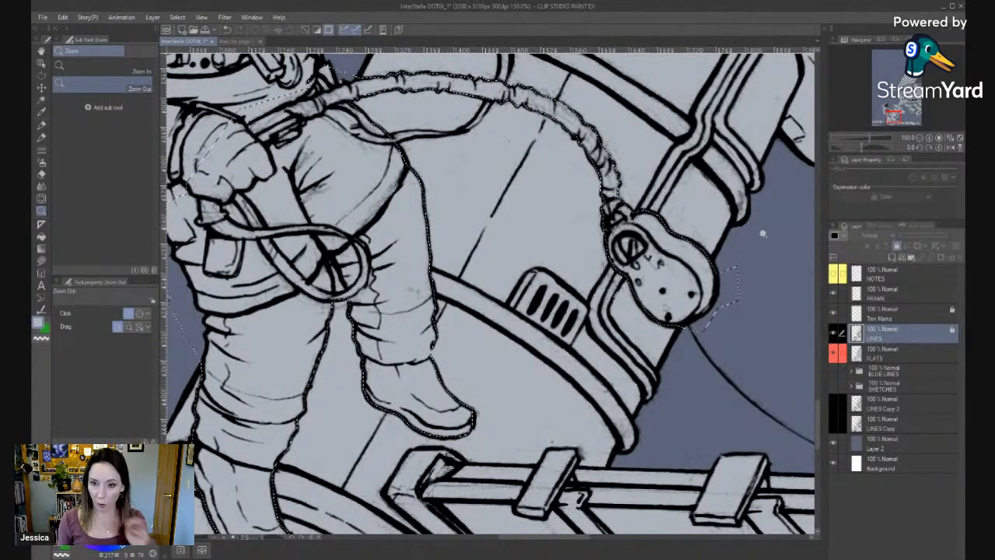
key("m")
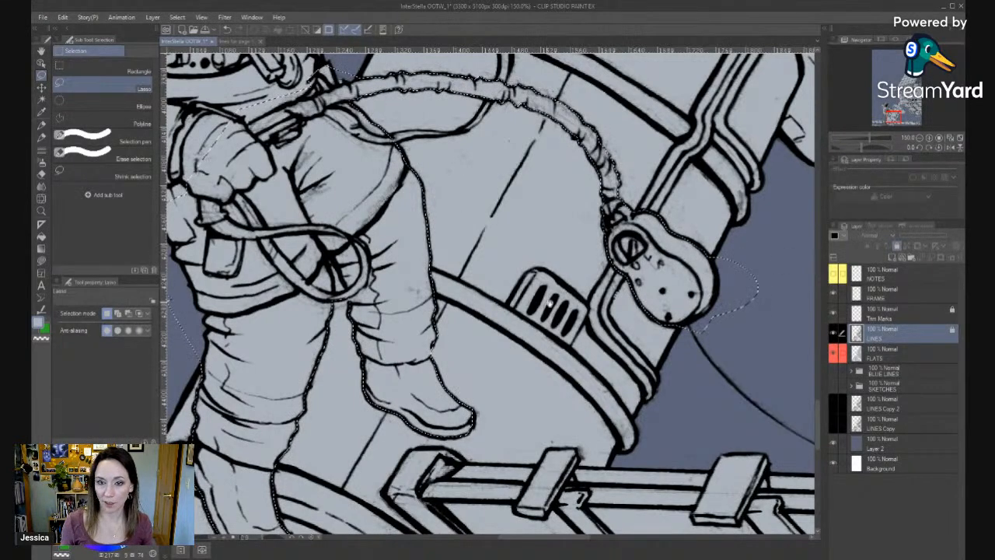
left_click_drag(550, 304, 748, 250)
Fill the selected astronaut legs, tether and anchor with the green colour on the FLATS layer.
left_click_drag(604, 175, 588, 412)
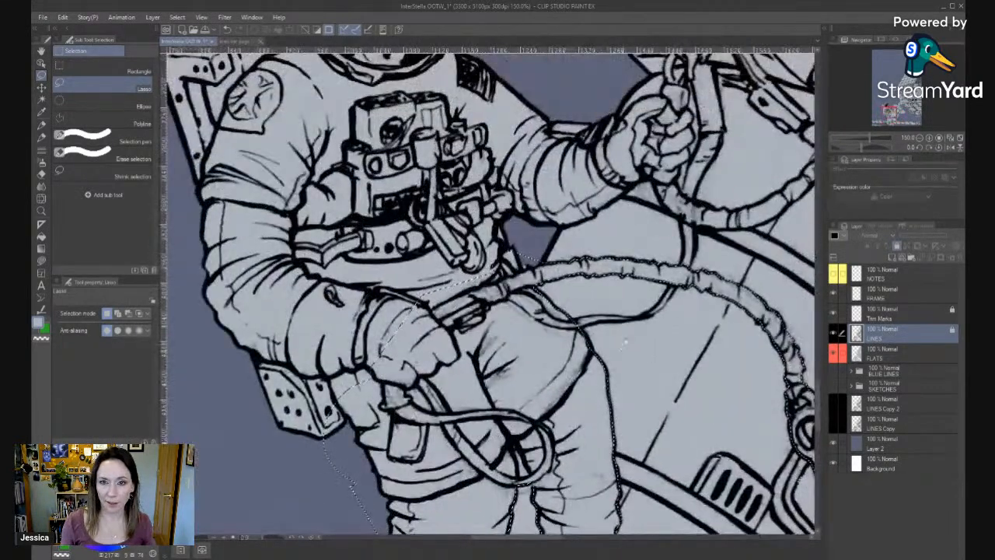
left_click_drag(680, 382, 590, 233)
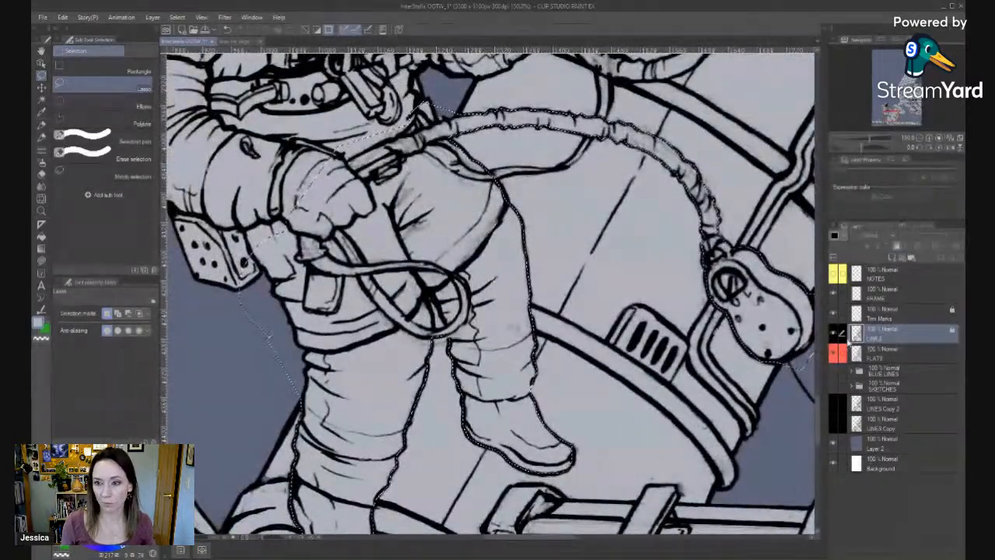
left_click(869, 354)
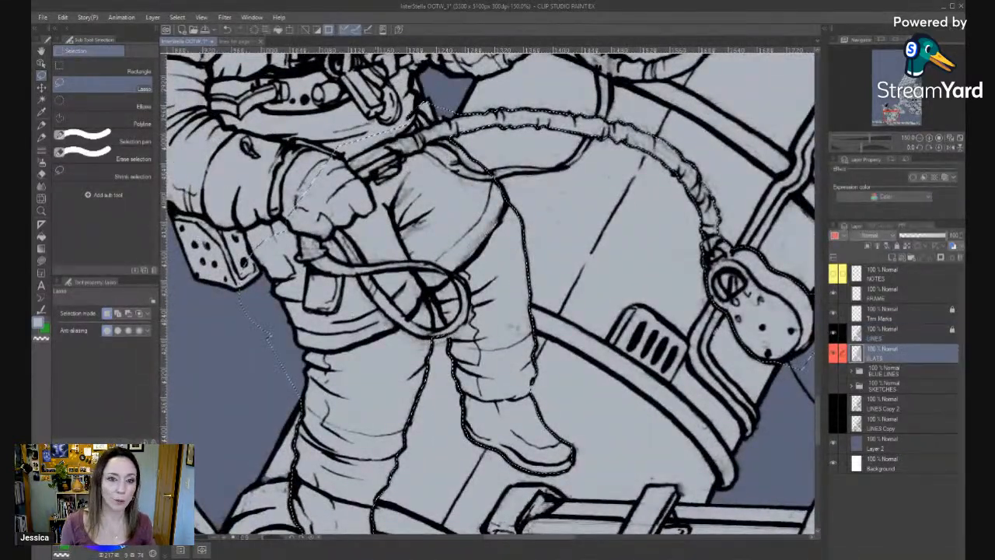
key("x")
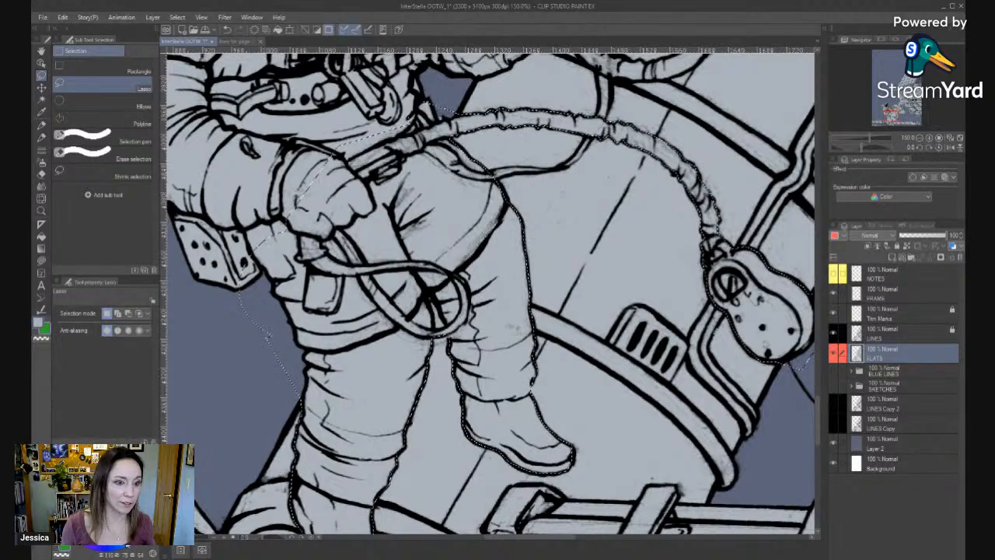
key("g")
left_click(369, 362)
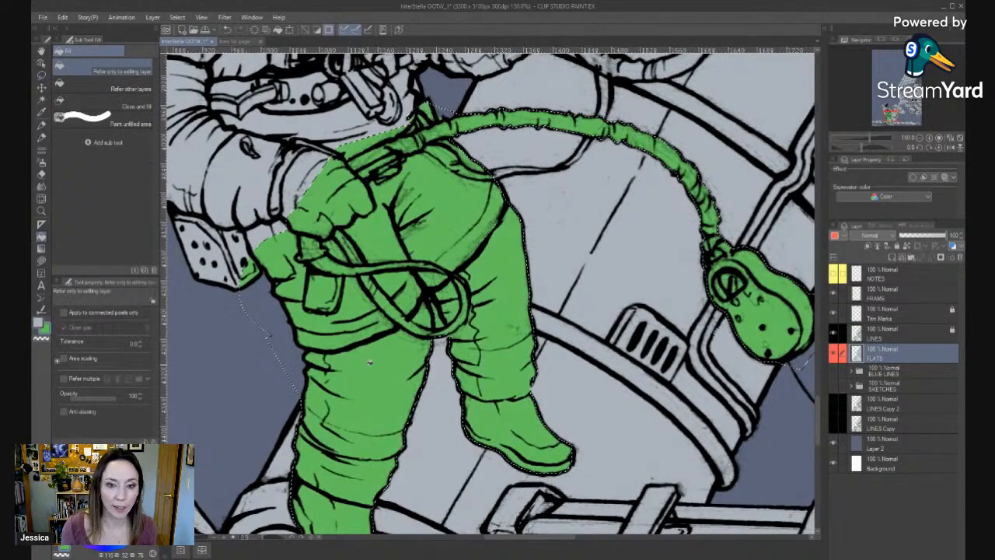
Hide the LINES layer, deselect, and examine the edges of the green flat around the anchor and legs.
left_click_drag(677, 405, 493, 381)
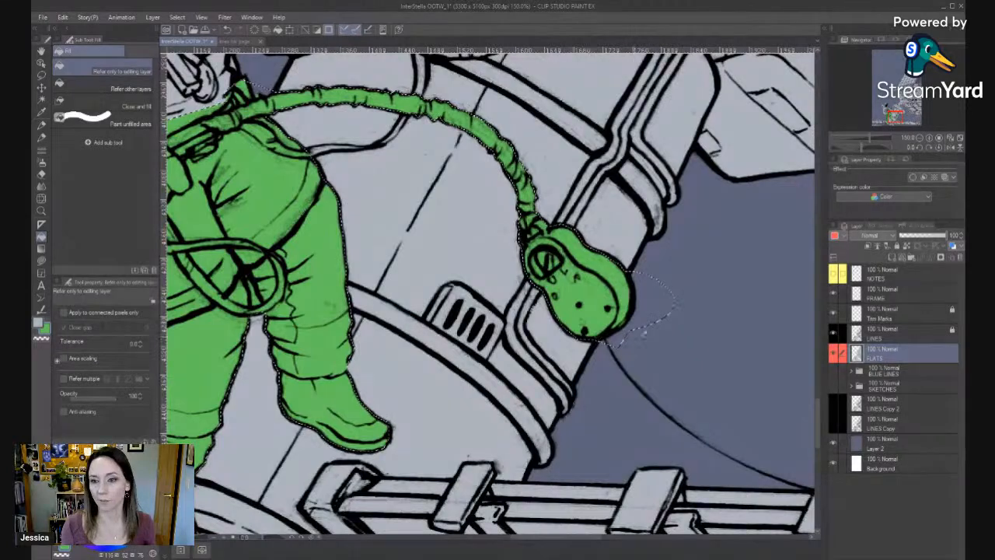
left_click_drag(670, 310, 717, 328)
left_click(830, 333)
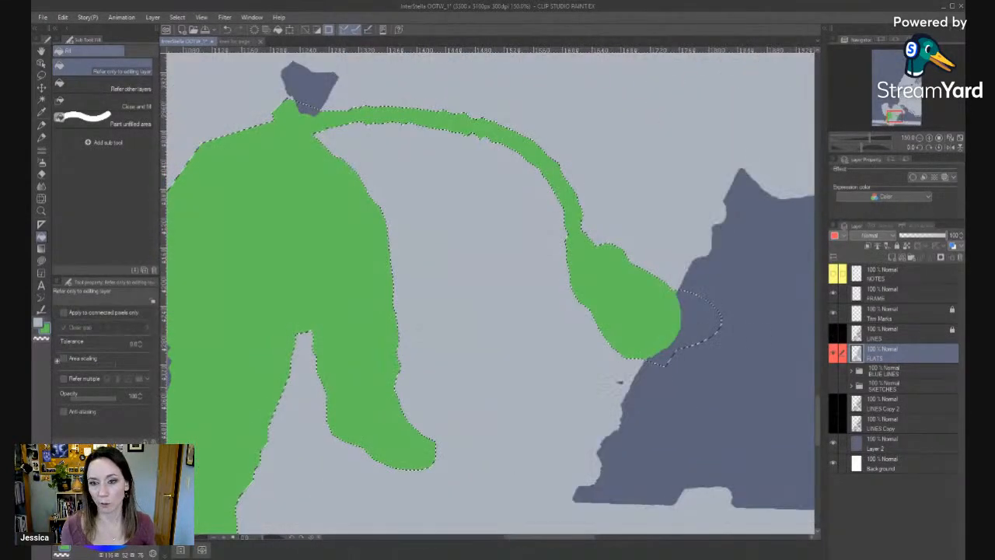
key("ctrl+d")
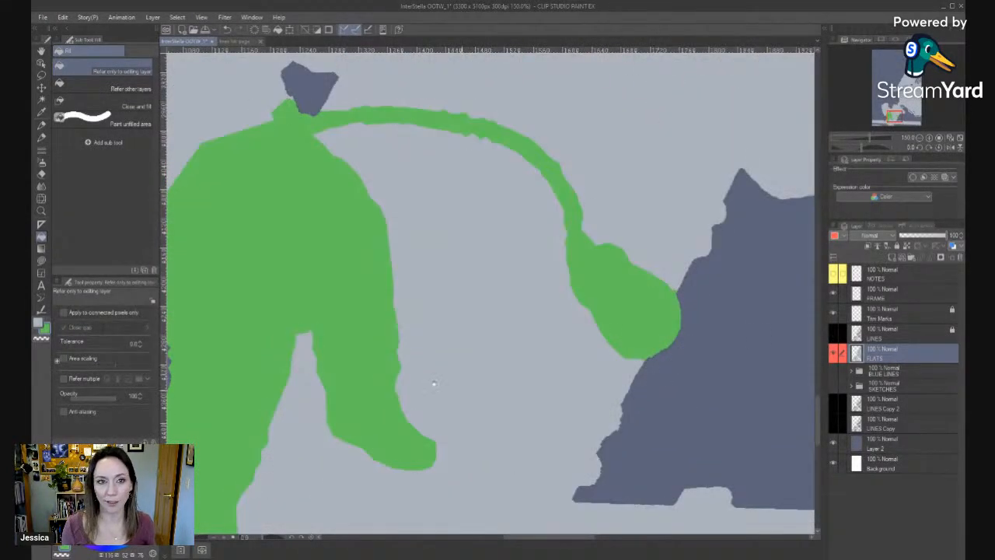
left_click_drag(453, 388, 688, 315)
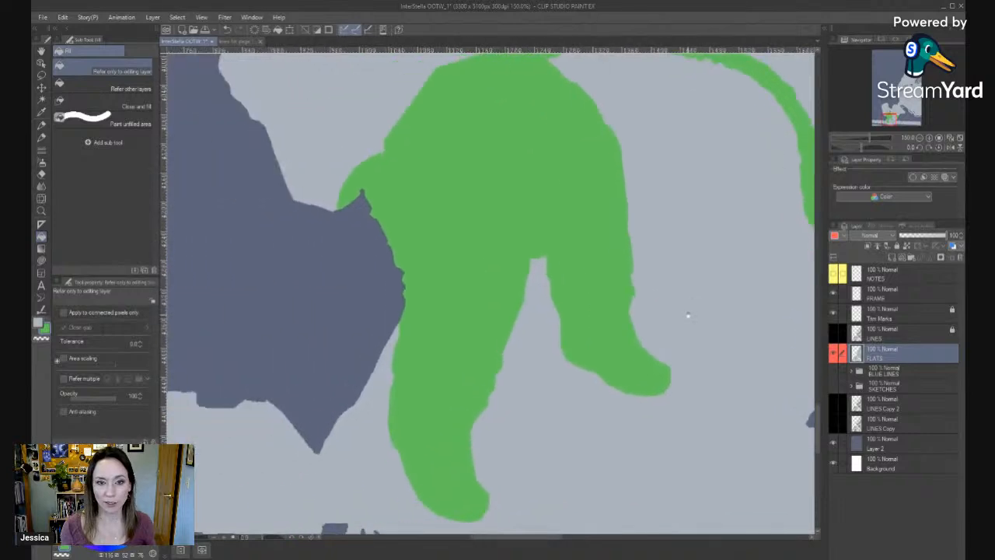
key("slash")
left_click(414, 346)
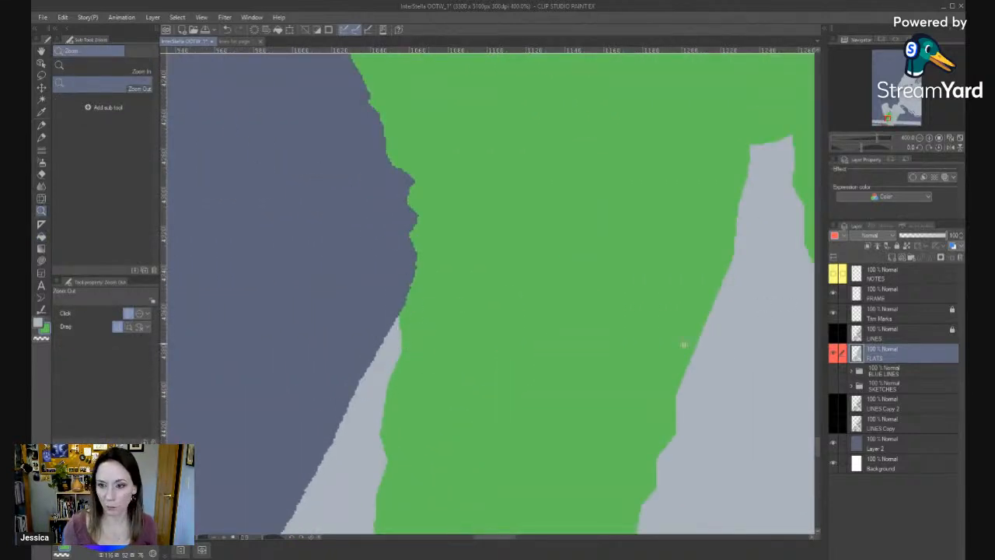
left_click(570, 383)
left_click(570, 384)
left_click(625, 379)
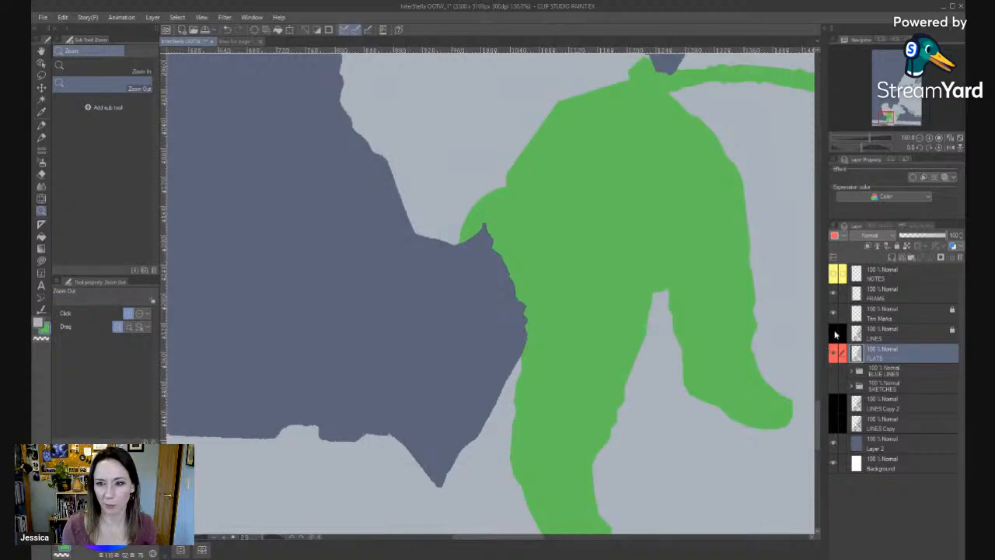
Show the LINES layer and undo the deselection and the green fill.
left_click(833, 333)
left_click_drag(677, 197, 553, 442)
key("ctrl+z")
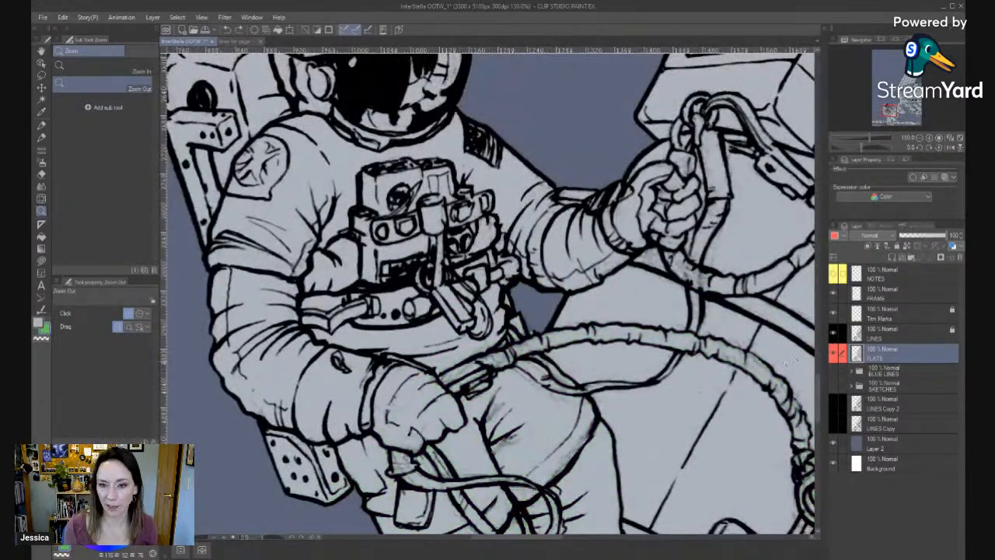
key("ctrl+z")
Try to add the astronaut's outstretched forearm to the selection with Polyline, and undo the resulting selection.
left_click_drag(592, 300, 507, 360)
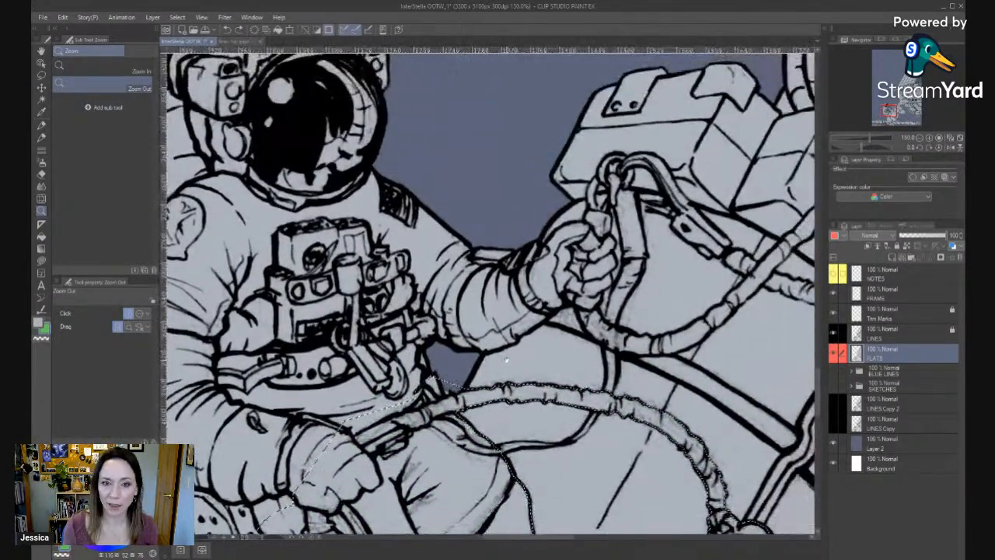
left_click(507, 360)
key("m")
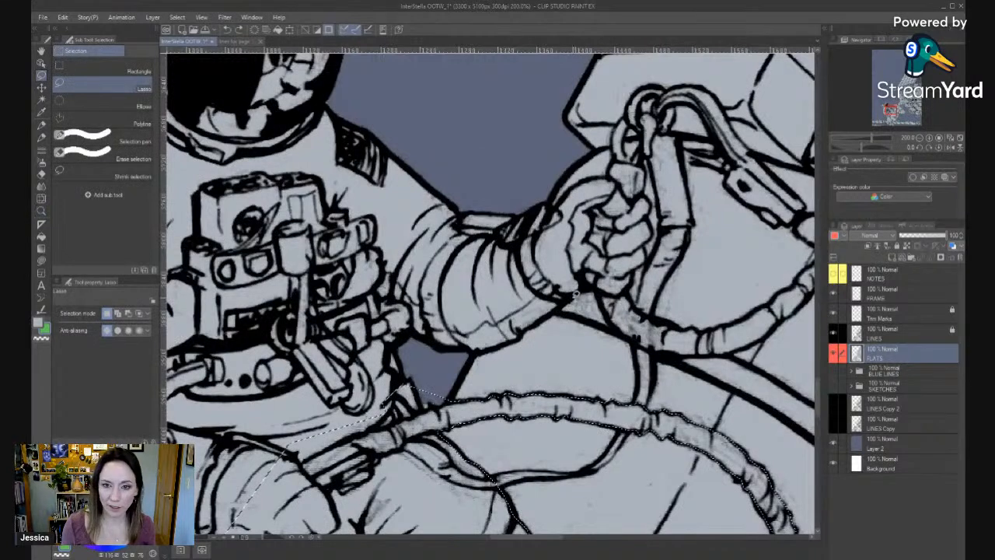
key("m")
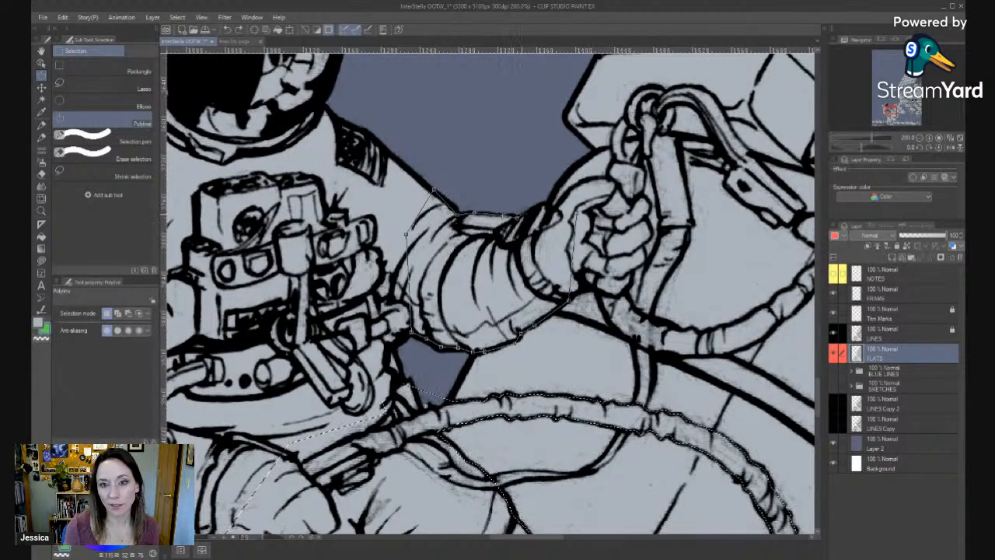
left_click(575, 212)
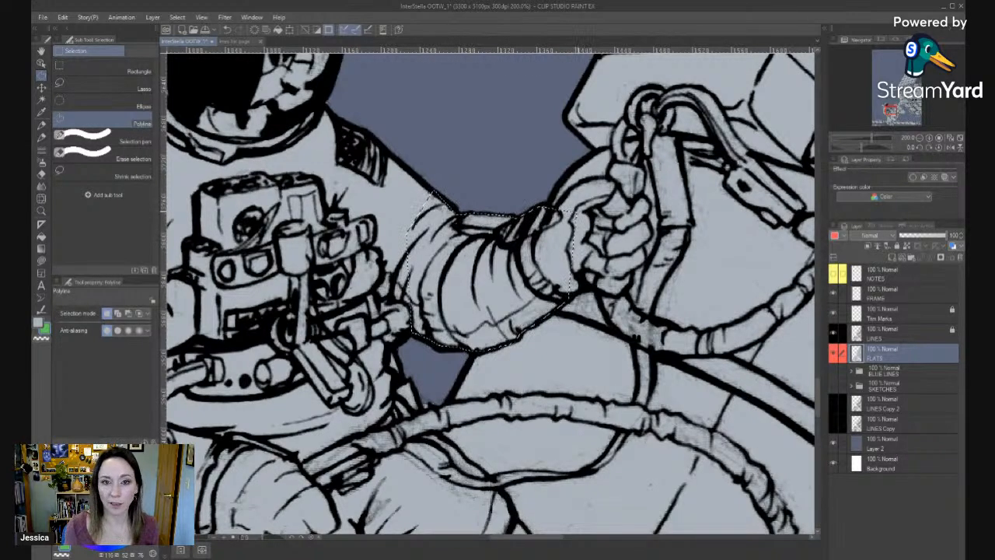
left_click_drag(495, 395, 588, 242)
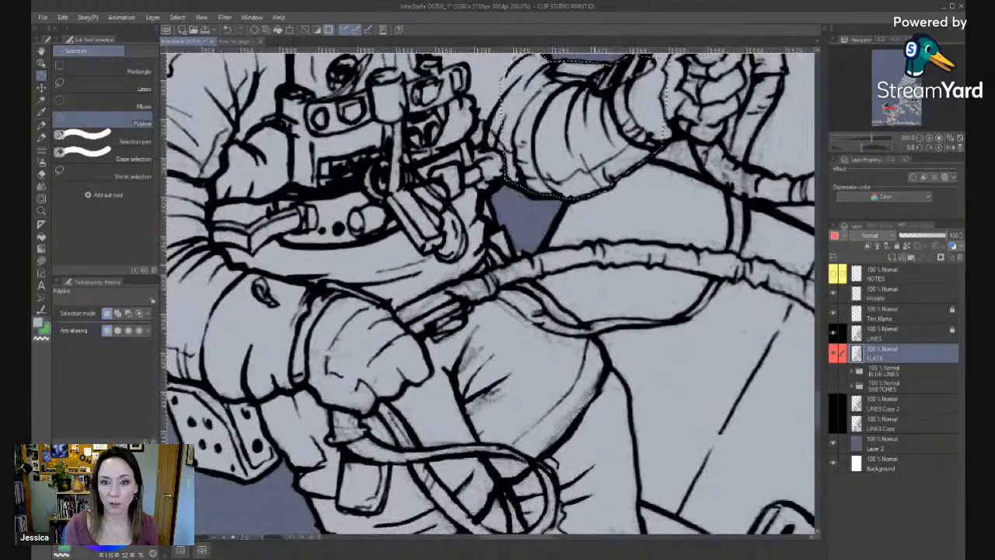
key("ctrl+z")
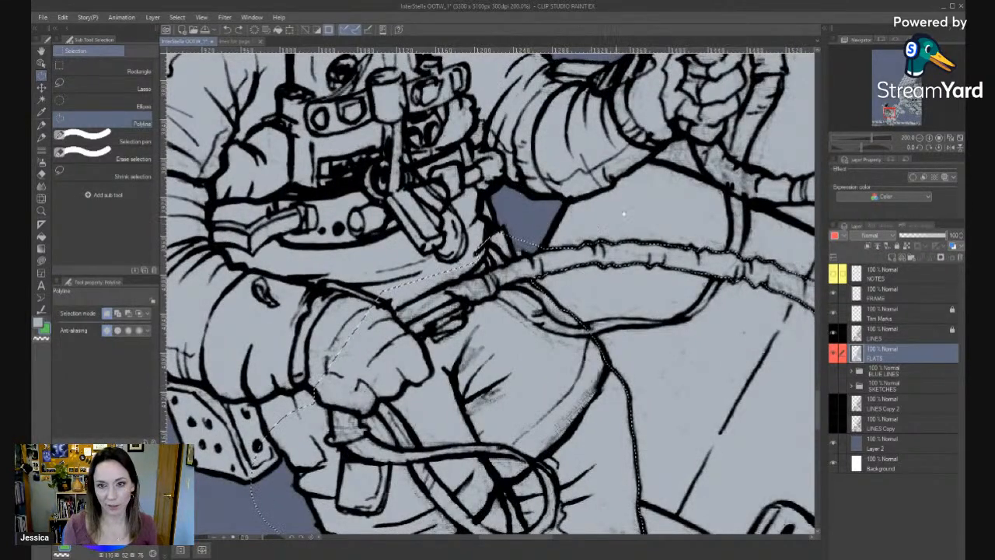
Restore the undone selection of the astronaut's outstretched forearm and fill it with green on the FLATS layer.
left_click_drag(625, 214, 529, 417)
key("ctrl+y")
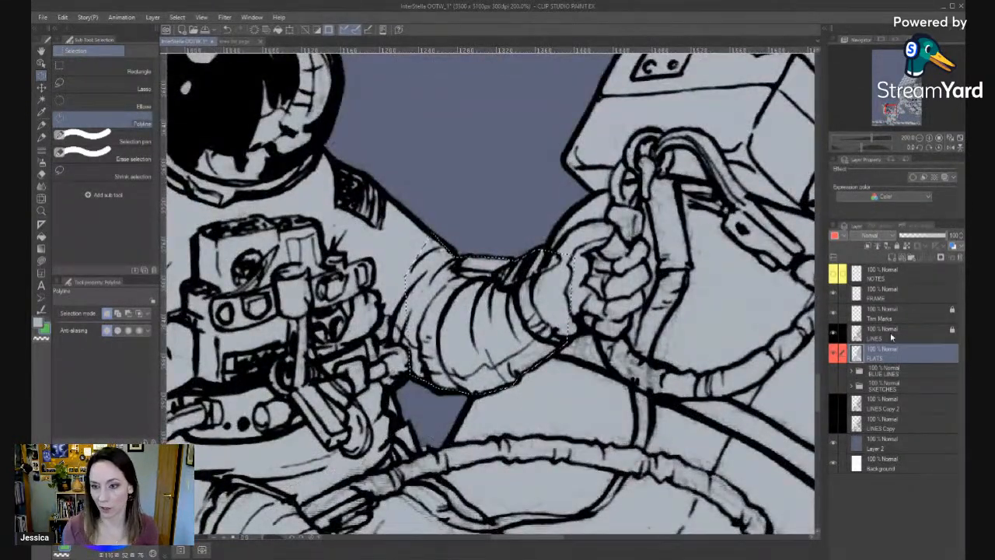
key("g")
left_click(498, 319)
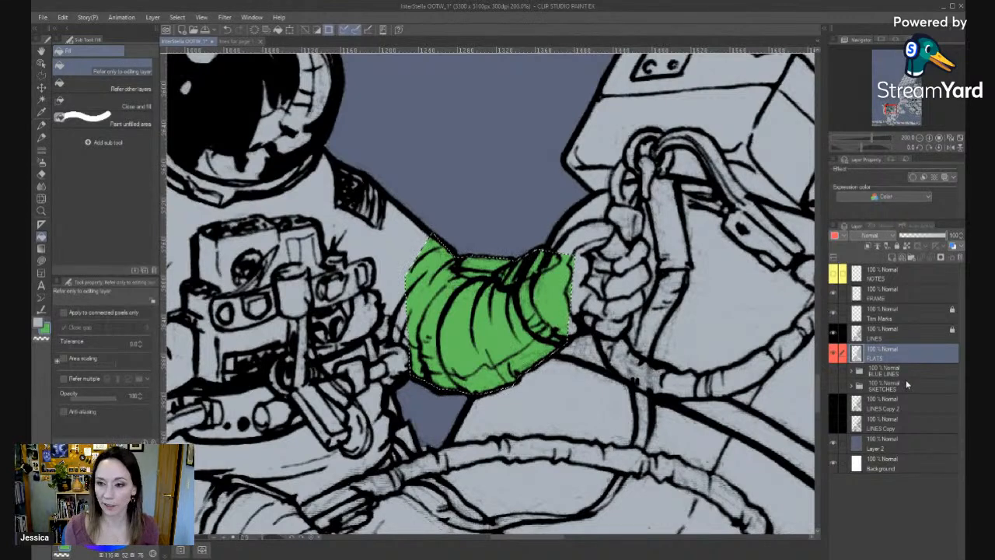
Deselect, hide the LINES layer, and examine the edges of the green forearm flat without and with the line art.
key("m")
key("ctrl+d")
left_click(835, 334)
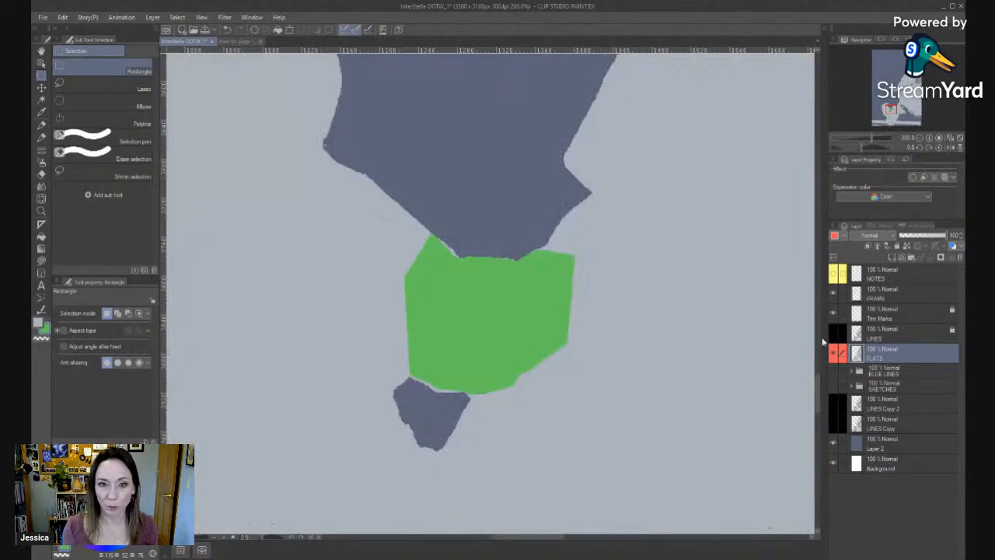
key("/")
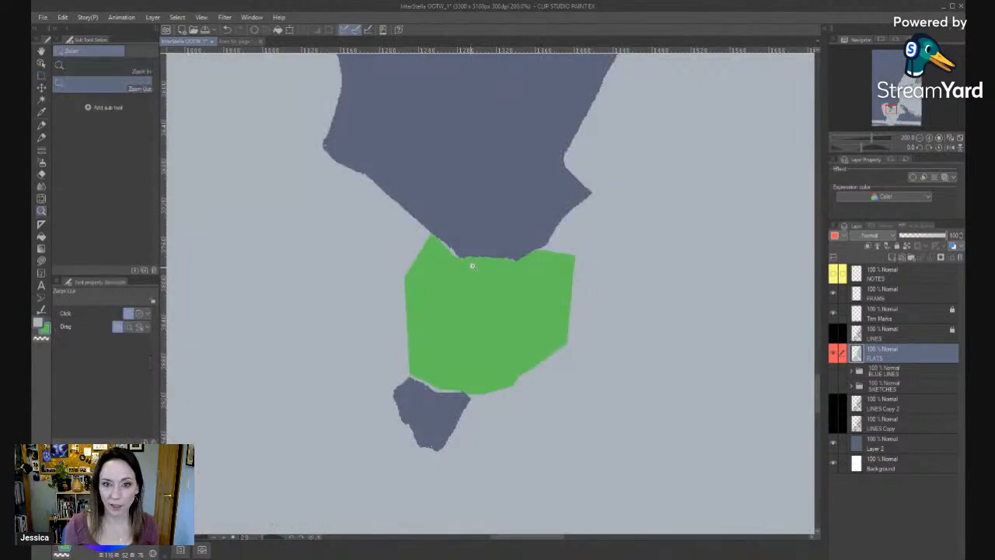
left_click_drag(473, 266, 522, 249)
left_click_drag(458, 239, 584, 274)
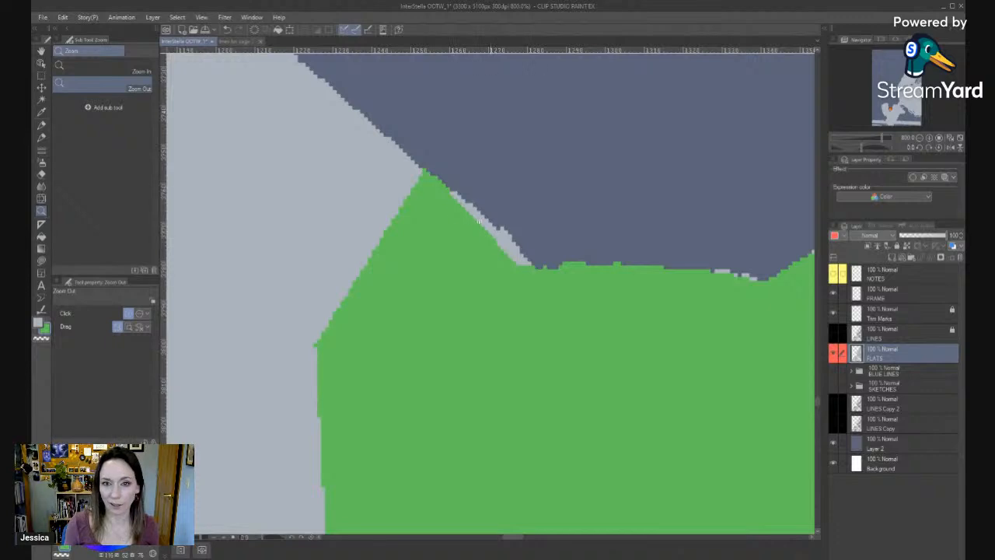
left_click_drag(540, 363, 525, 183)
left_click_drag(484, 425, 488, 170)
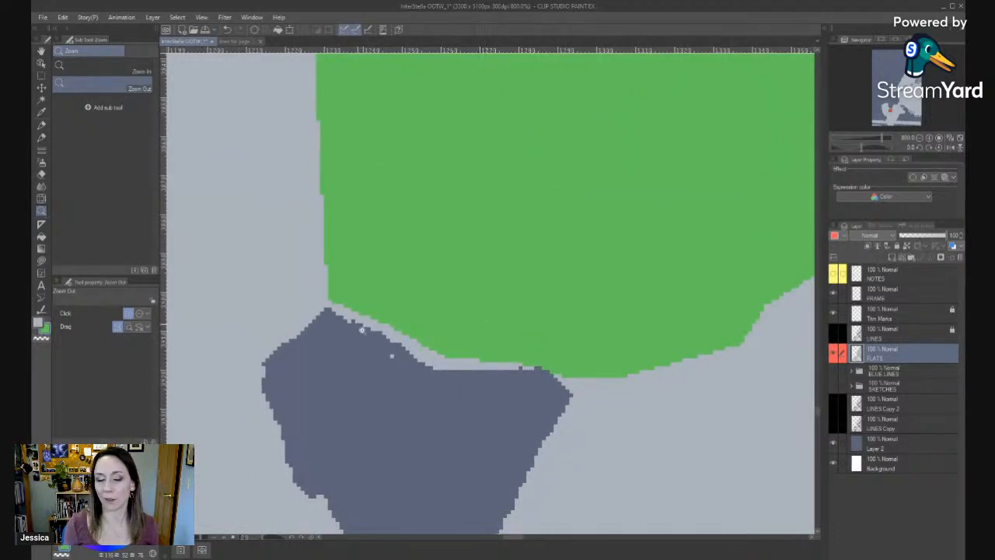
left_click(573, 382)
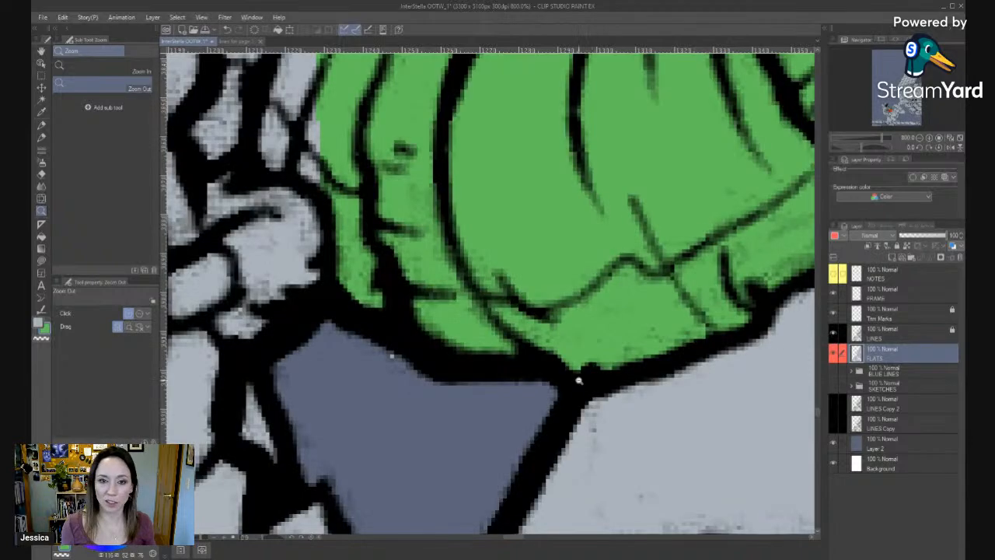
left_click(526, 382)
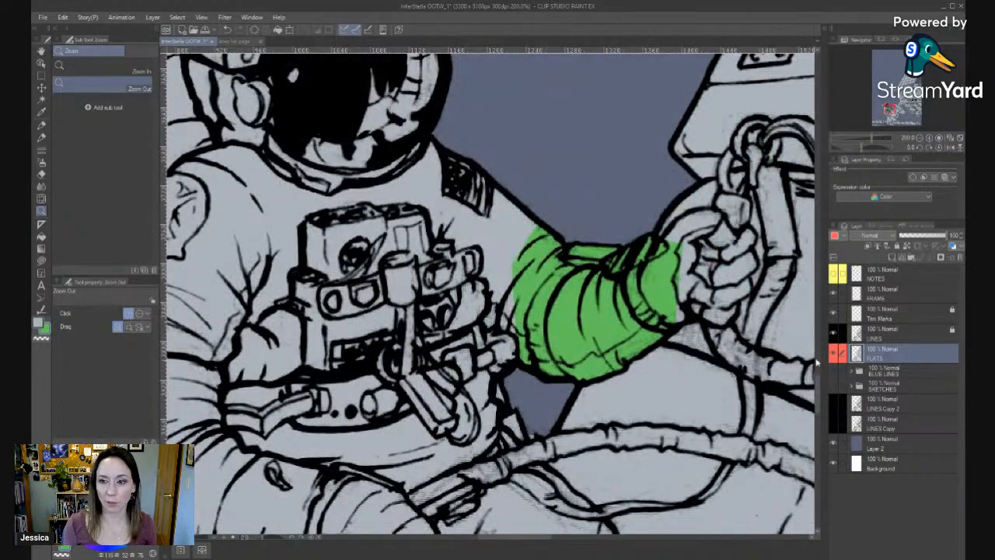
Toggle the visibility of the FLATS and LINES layers to compare the green forearm flat with the line art.
left_click(834, 355)
left_click(834, 355)
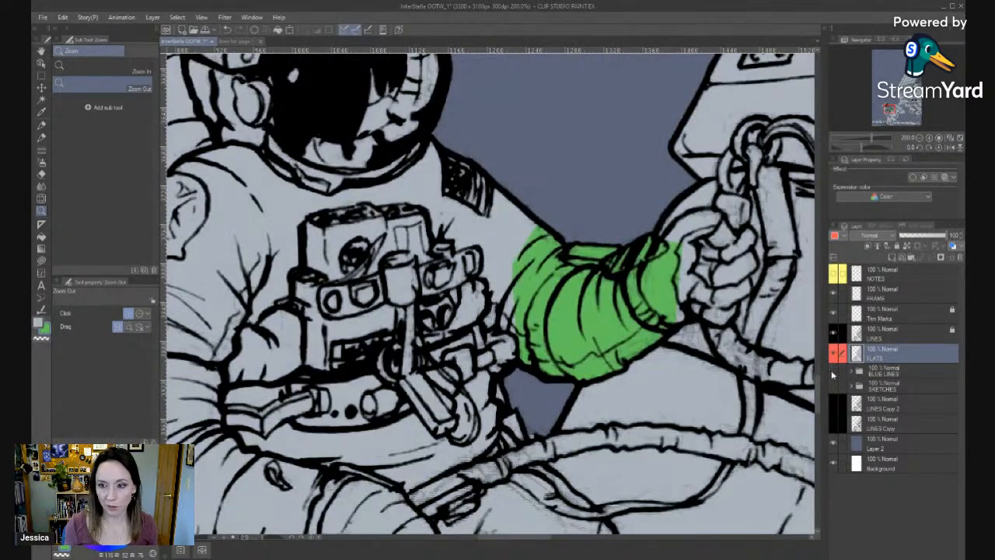
left_click(834, 334)
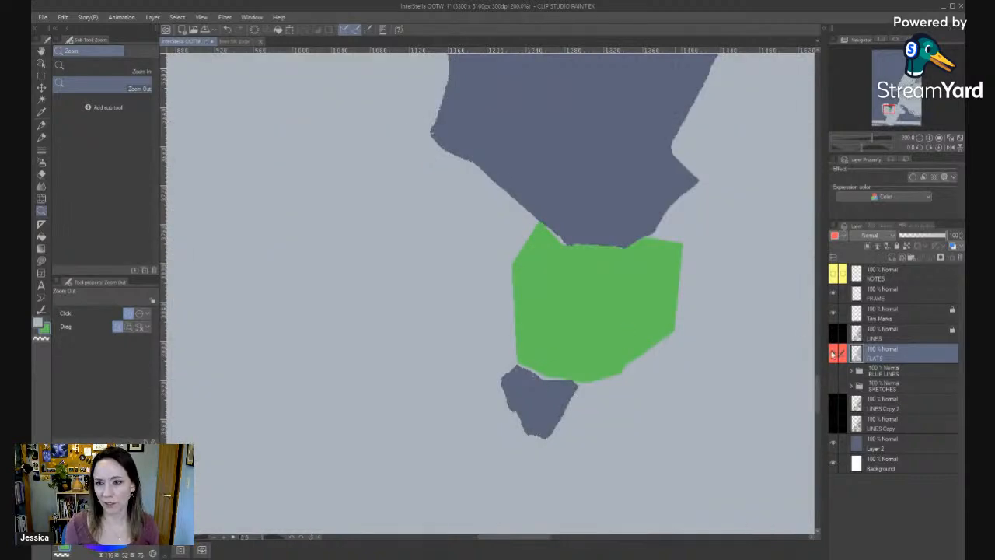
left_click(835, 354)
left_click(834, 355)
left_click(834, 334)
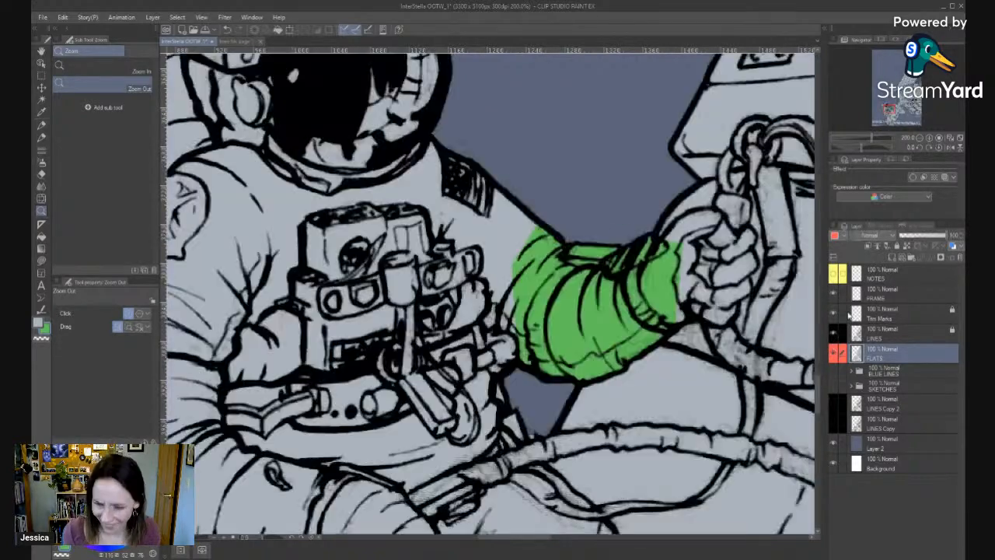
Undo the deselection, the green forearm fill and the forearm selection.
key("ctrl+z")
key("ctrl+z")
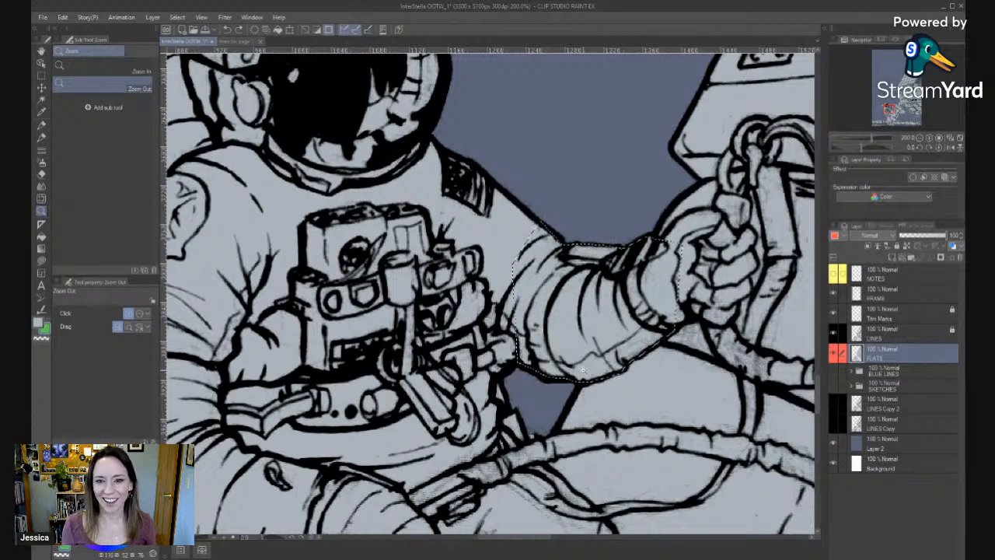
key("ctrl+z")
Hide the LINES layer, try filling the selected legs and tether with green, and undo the fill.
left_click_drag(583, 370, 629, 134)
left_click_drag(356, 490, 467, 342)
key("m")
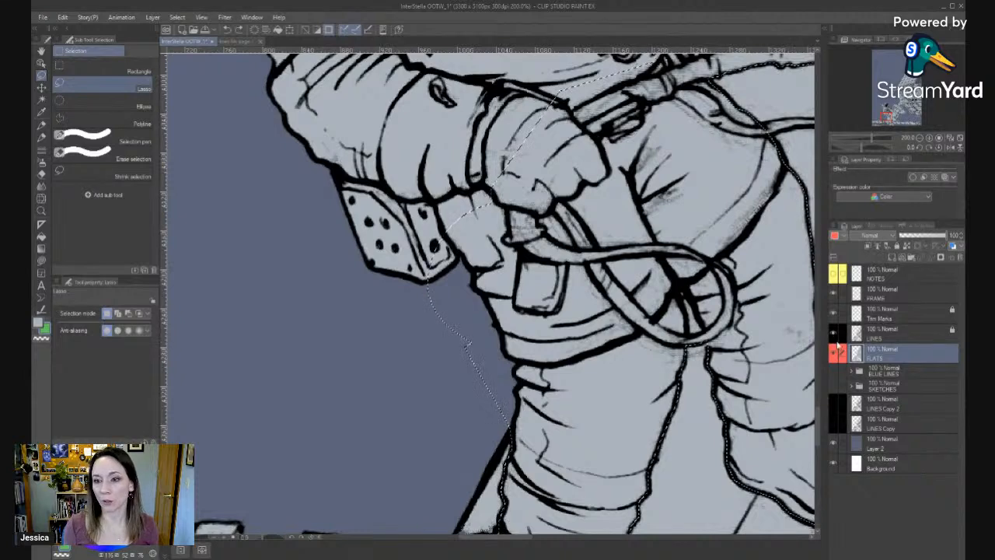
left_click(834, 334)
key("g")
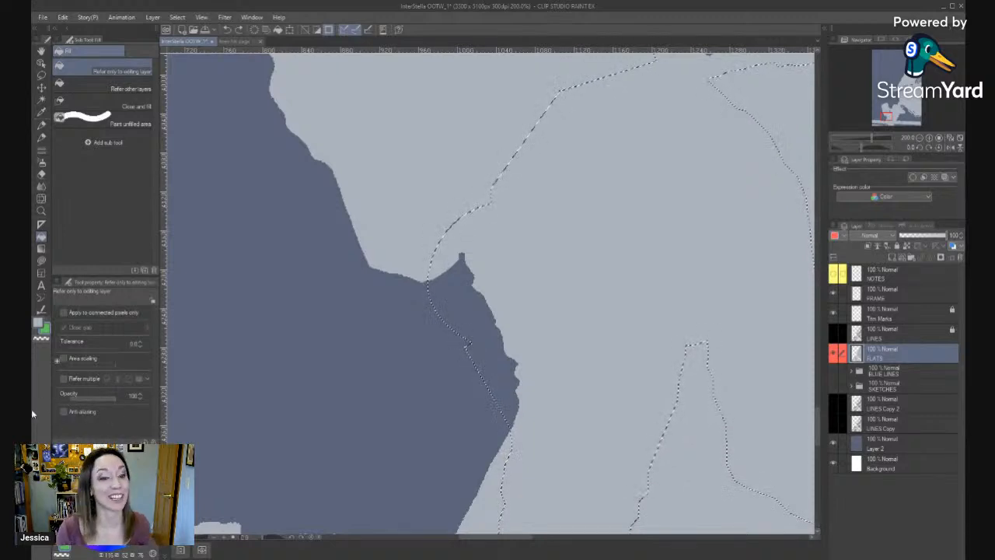
left_click(510, 272)
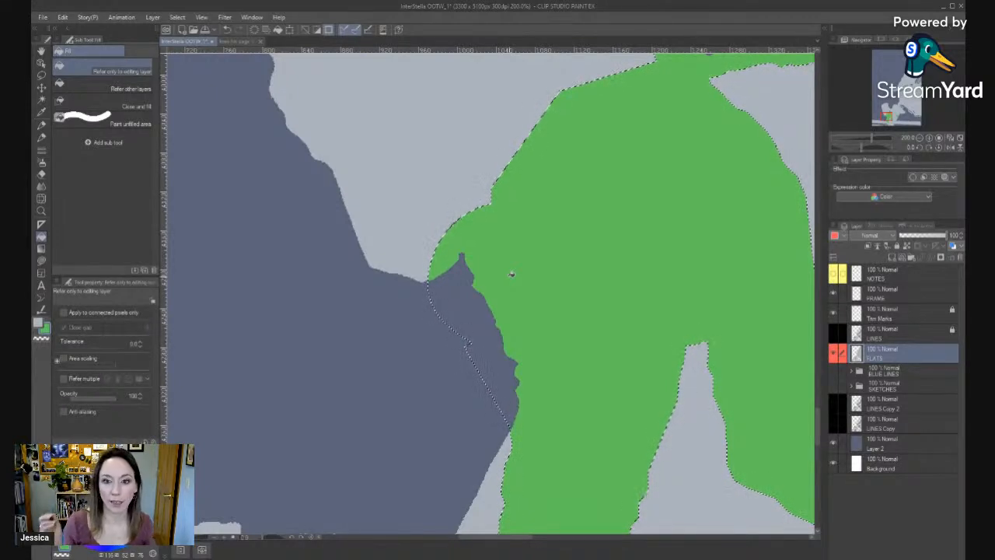
key("ctrl+z")
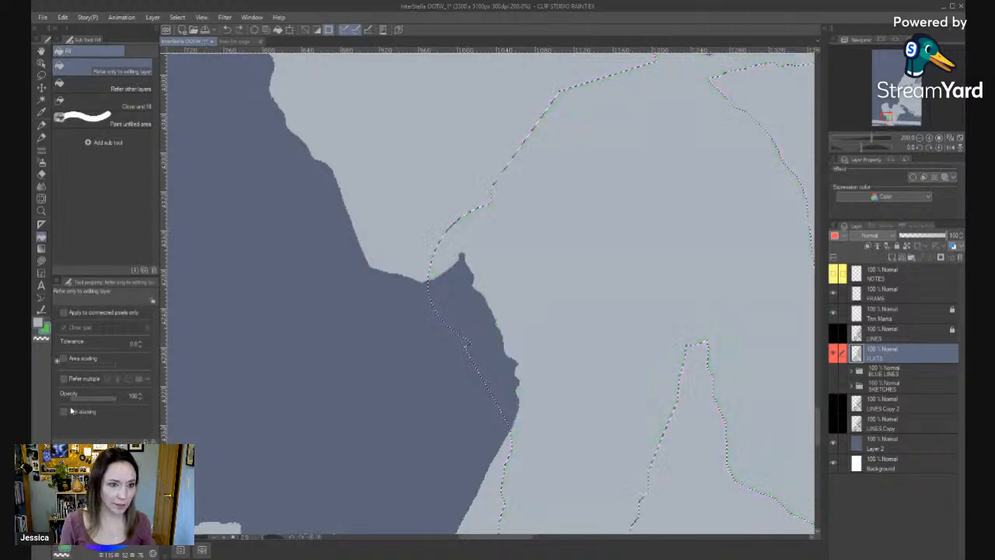
Turn on anti-aliasing for the Fill tool and fill the selected legs and tether with green.
left_click(65, 413)
key("slash")
double_click(493, 328)
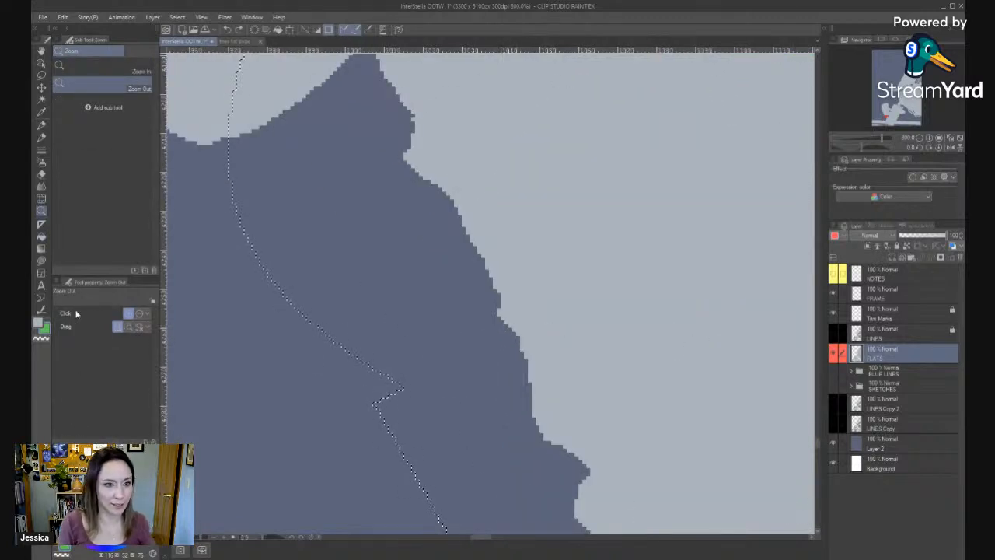
key("g")
left_click(533, 236)
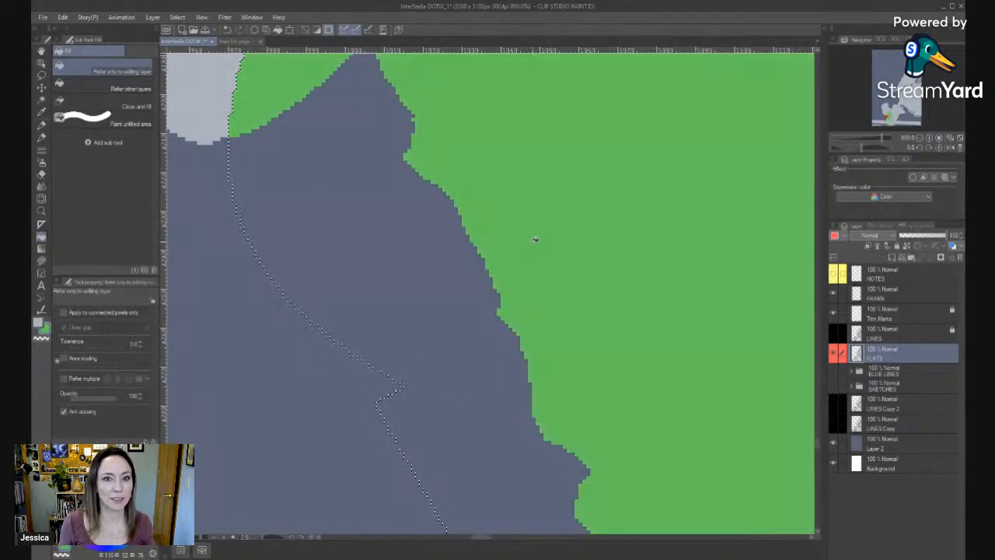
Undo the anti-aliased green fill and turn off the Fill tool's anti-aliasing.
left_click_drag(651, 313, 730, 346)
key("slash")
key("slash")
double_click(699, 361)
key("ctrl+z")
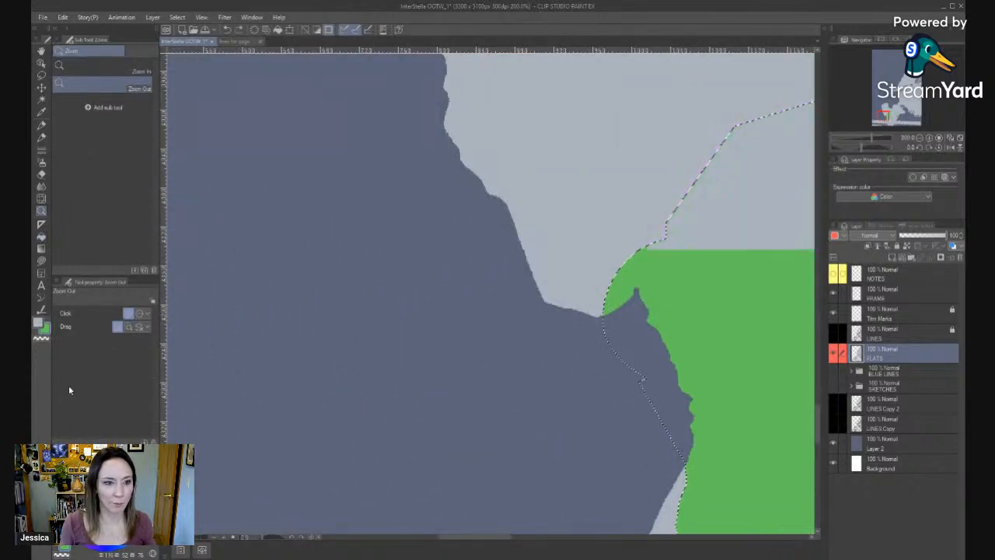
key("g")
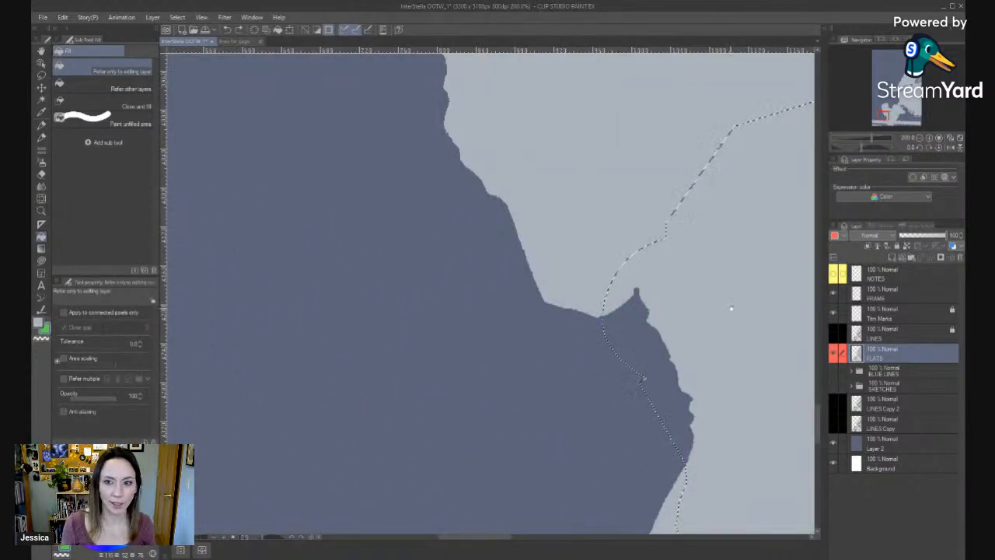
Show the LINES layer and subtract the small gap between the legs inside the tether loop from the selection with Polyline.
left_click_drag(732, 309, 206, 375)
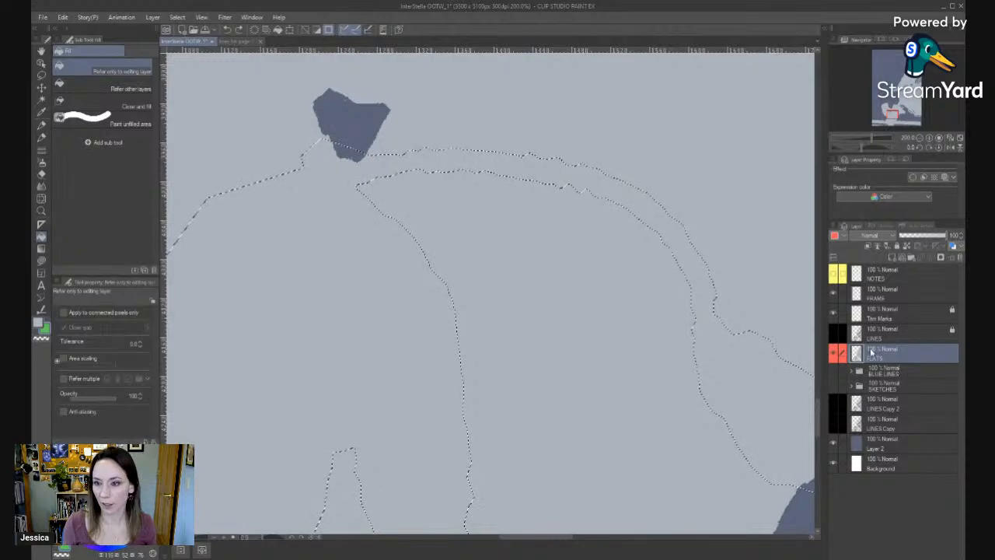
left_click(834, 333)
key("slash")
left_click(340, 250)
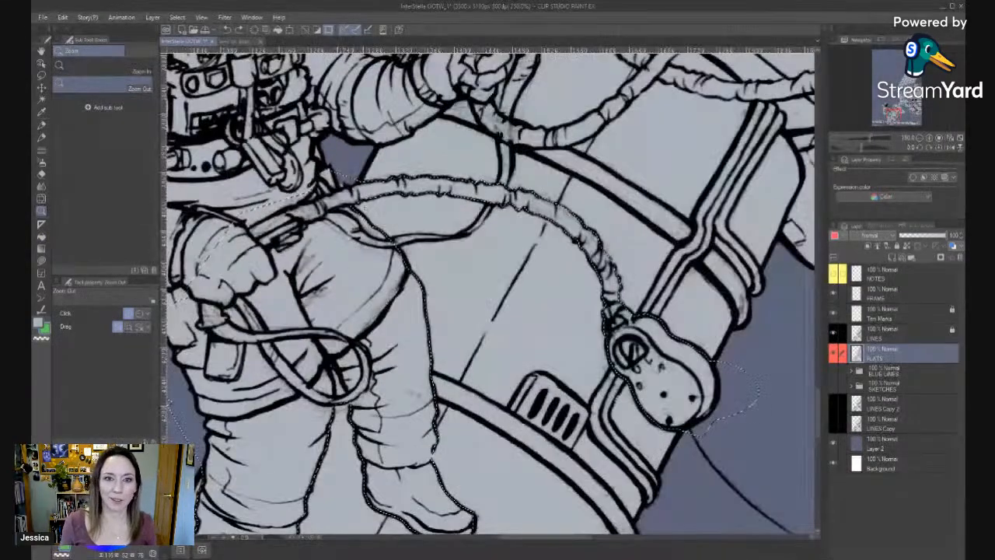
left_click_drag(339, 250, 463, 232)
left_click_drag(455, 377, 518, 387)
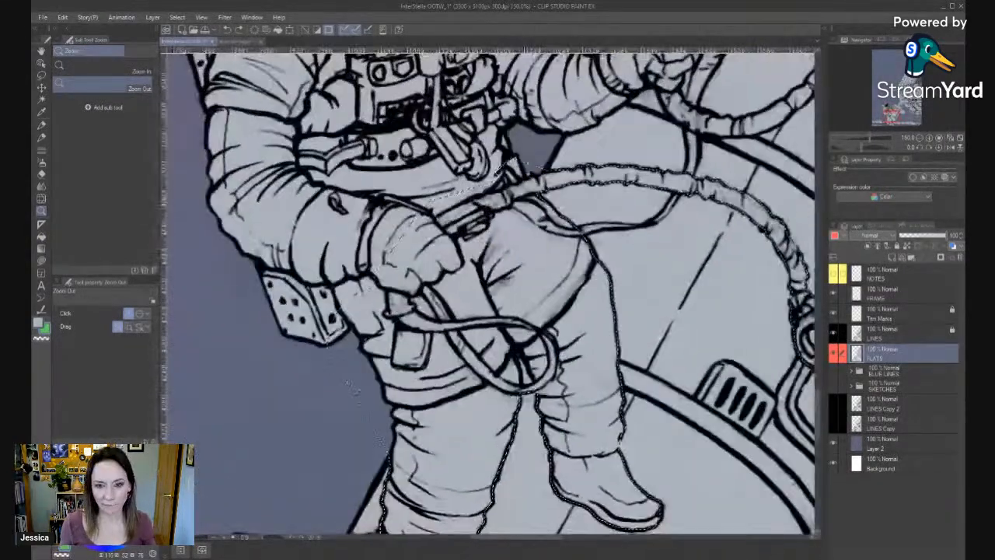
left_click(518, 364)
key("slash")
double_click(519, 346)
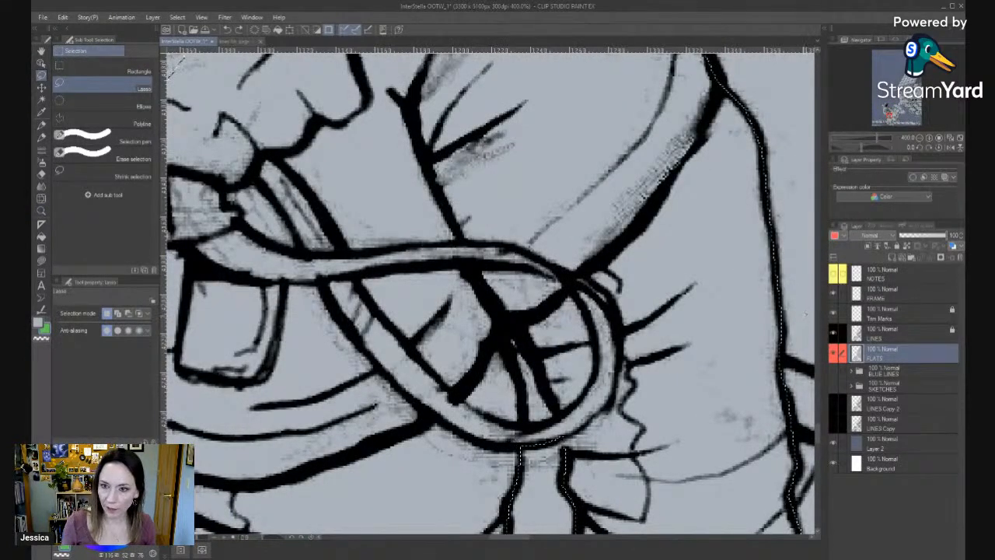
key("m")
left_click(510, 320)
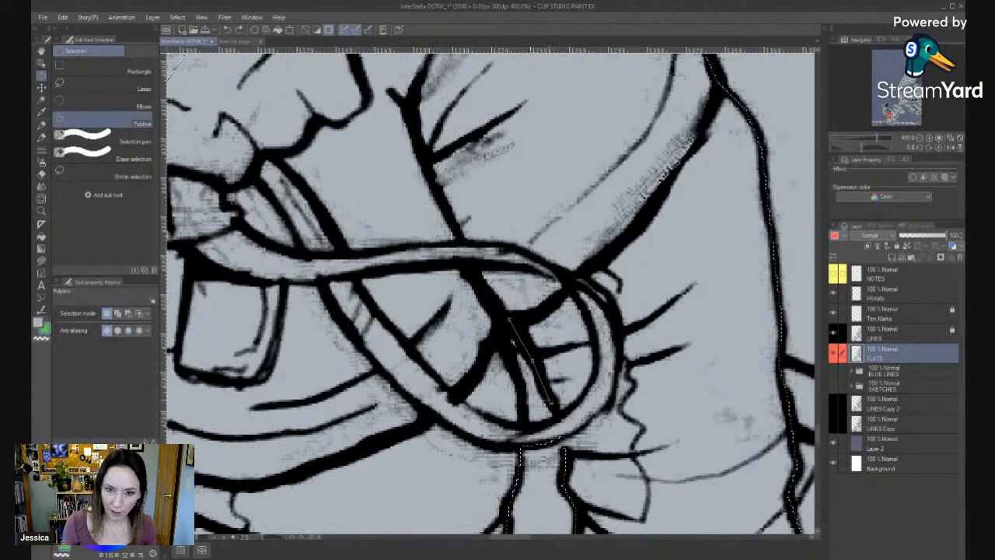
left_click(535, 427)
left_click(521, 425)
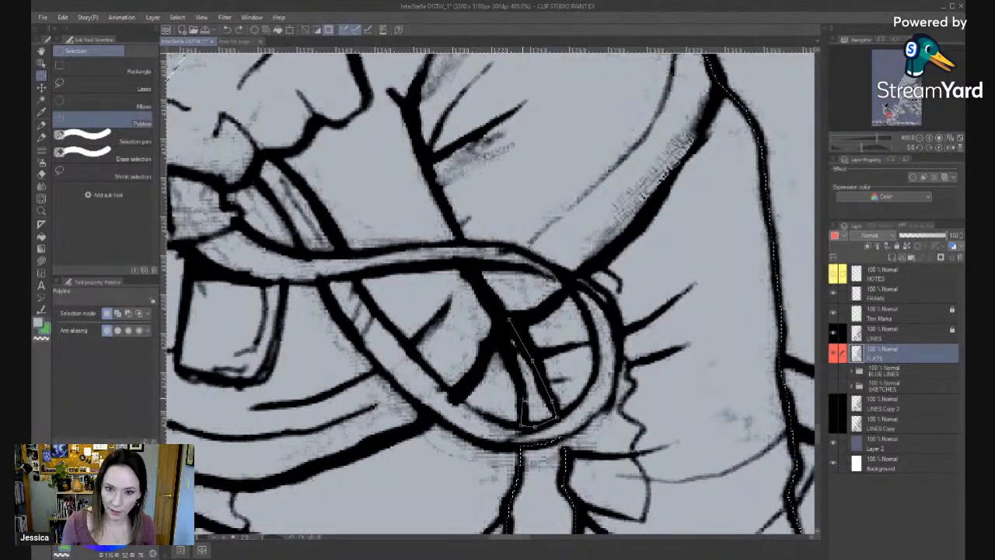
left_click(509, 320)
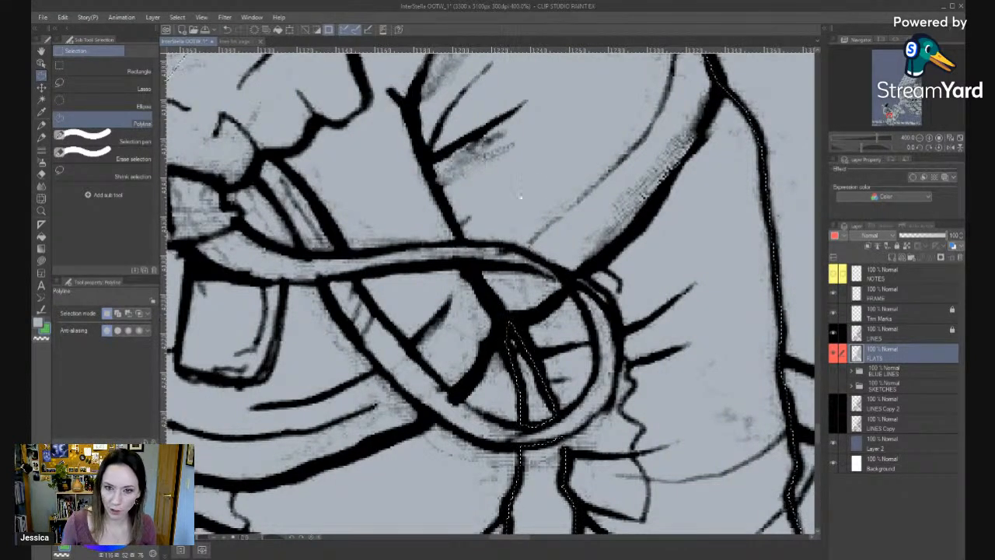
Start a Polyline outline in the gap beneath the outstretched arm and trace the forearm's underside up to the gloved hand.
left_click_drag(583, 199, 506, 482)
left_click_drag(567, 289, 485, 495)
left_click_drag(458, 306, 451, 447)
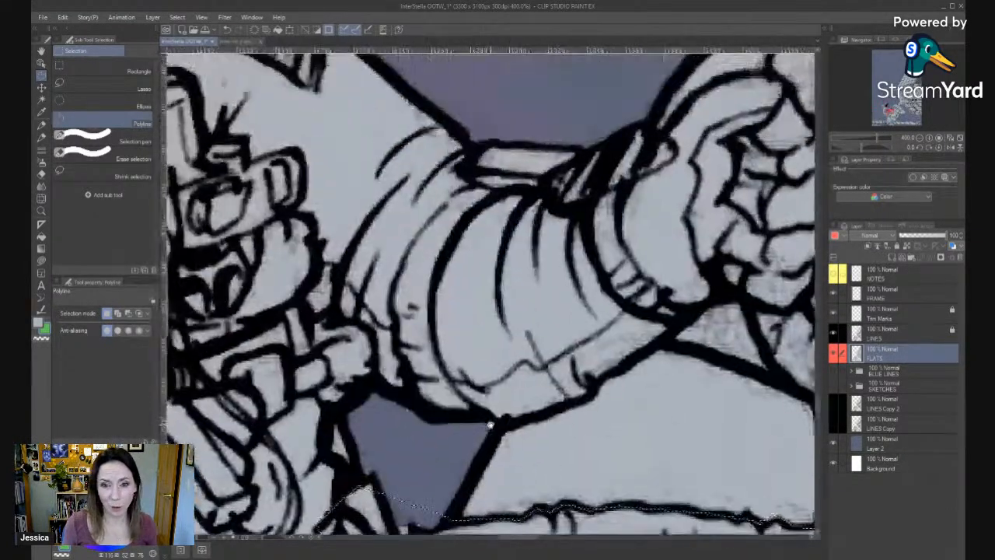
left_click(451, 446)
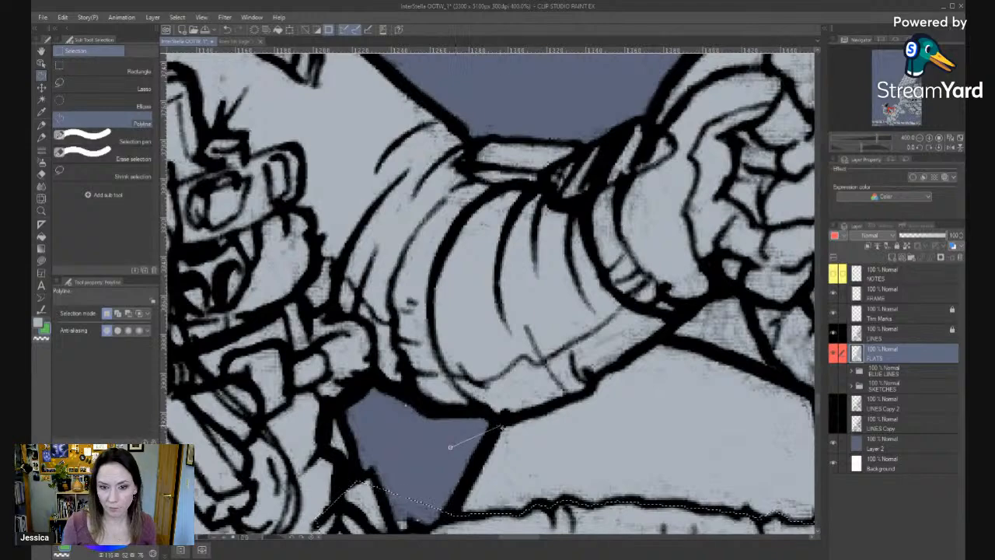
left_click(498, 424)
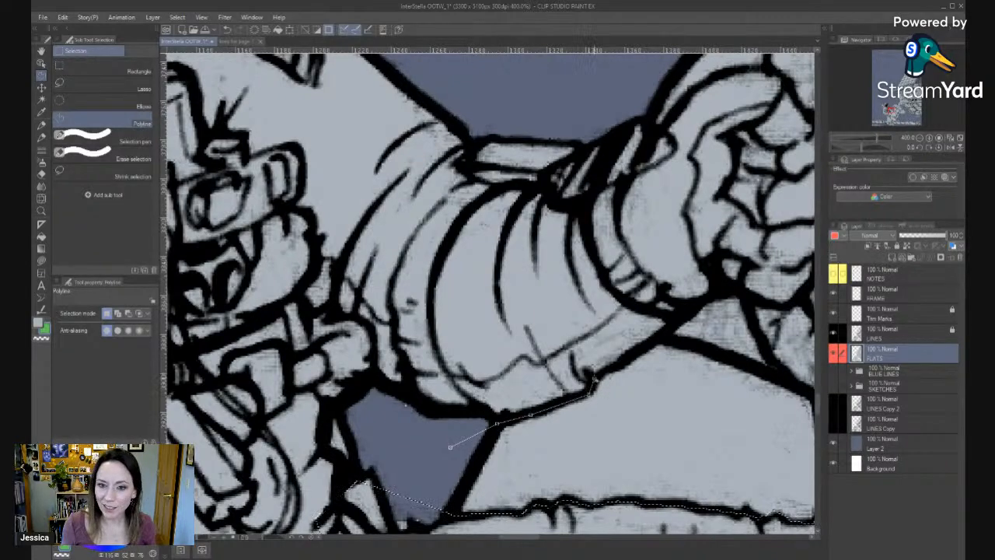
left_click(594, 379)
left_click(641, 350)
left_click_drag(711, 294, 602, 320)
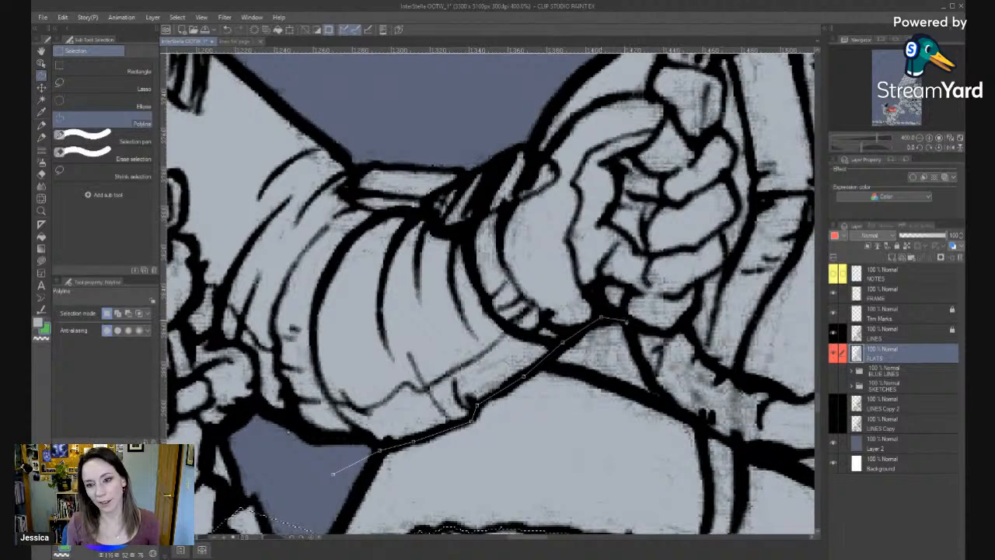
Continue the Polyline outline below the glove around the short tether section to the base of the hanging strap.
left_click(646, 368)
left_click_drag(669, 400, 515, 354)
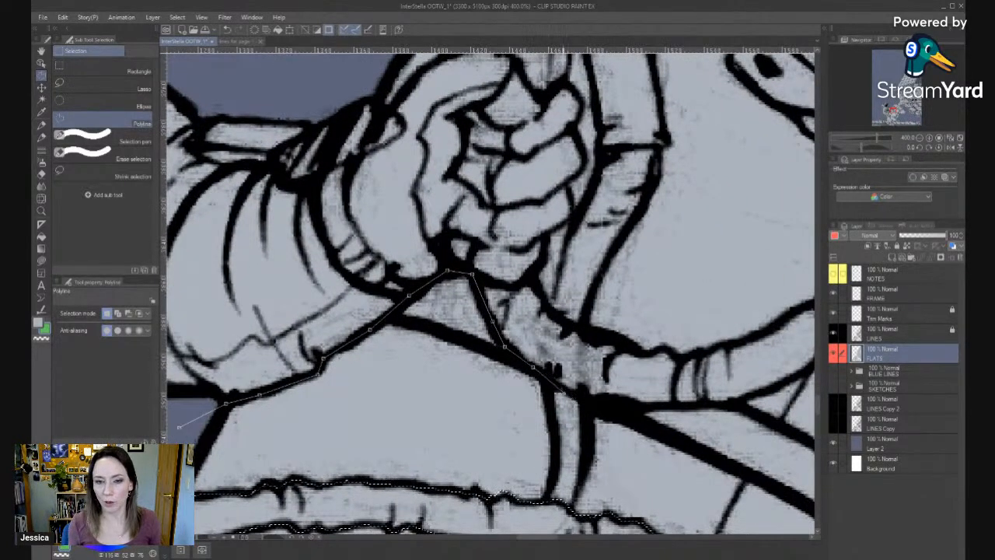
left_click(588, 400)
left_click(631, 408)
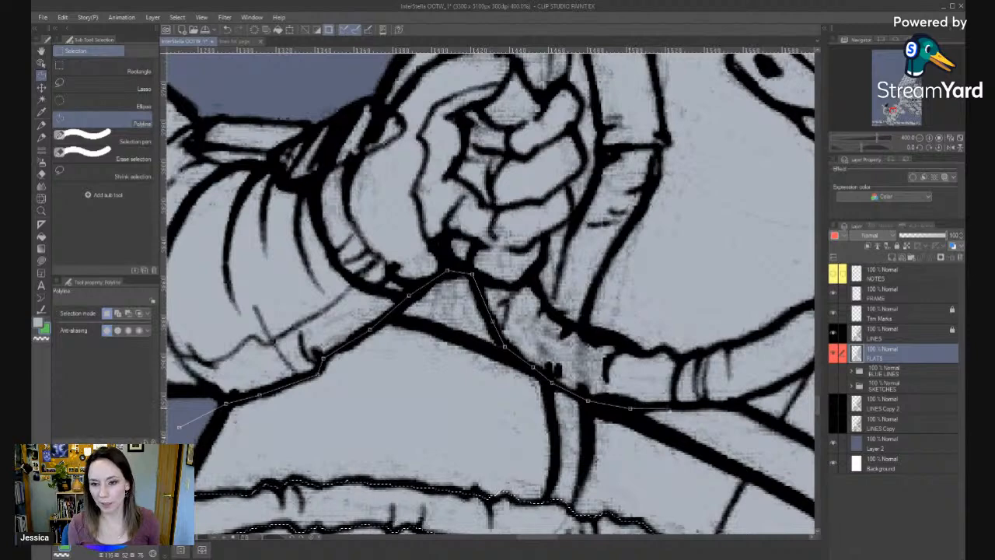
left_click(669, 408)
left_click(680, 360)
left_click(661, 347)
left_click(645, 353)
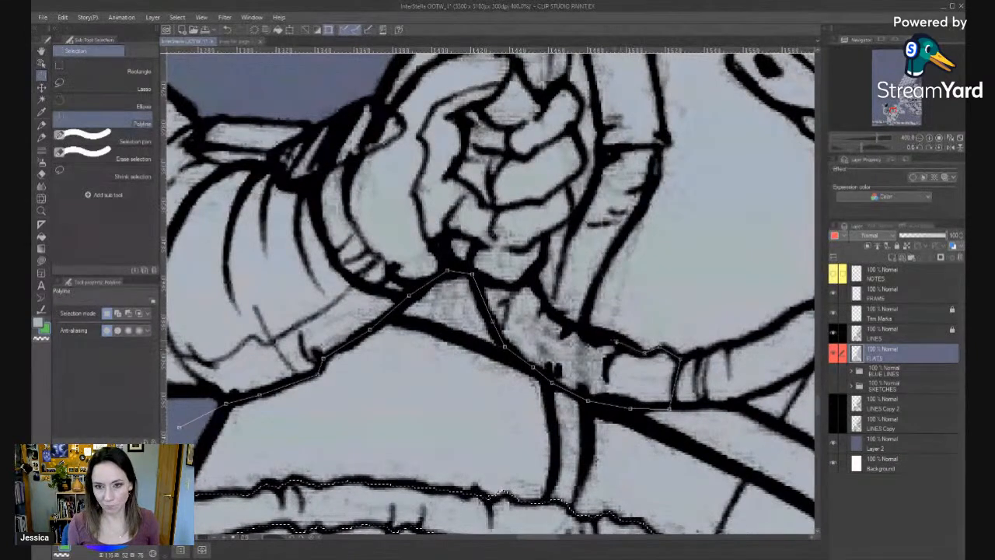
left_click(616, 340)
left_click_drag(592, 327, 623, 364)
left_click(616, 364)
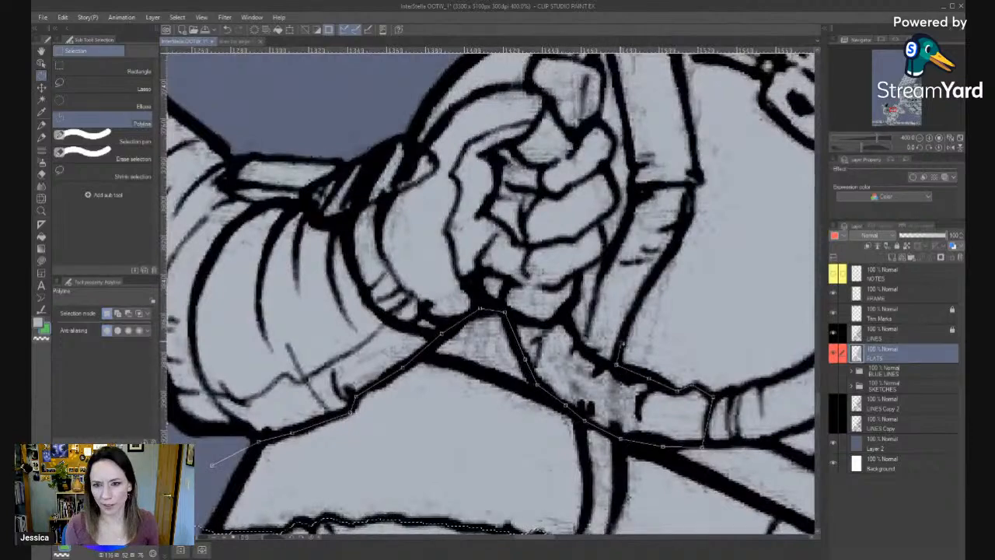
Trace the Polyline outline up the strap's outer edge, around the metal clip and over the glove to the wrist.
left_click(622, 343)
left_click(642, 298)
left_click_drag(684, 228, 632, 364)
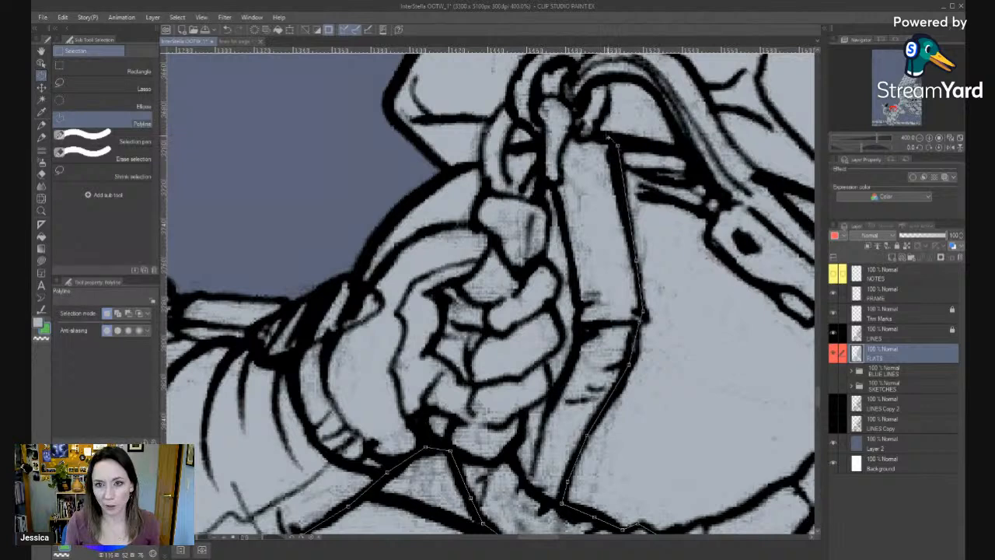
left_click_drag(600, 138, 585, 309)
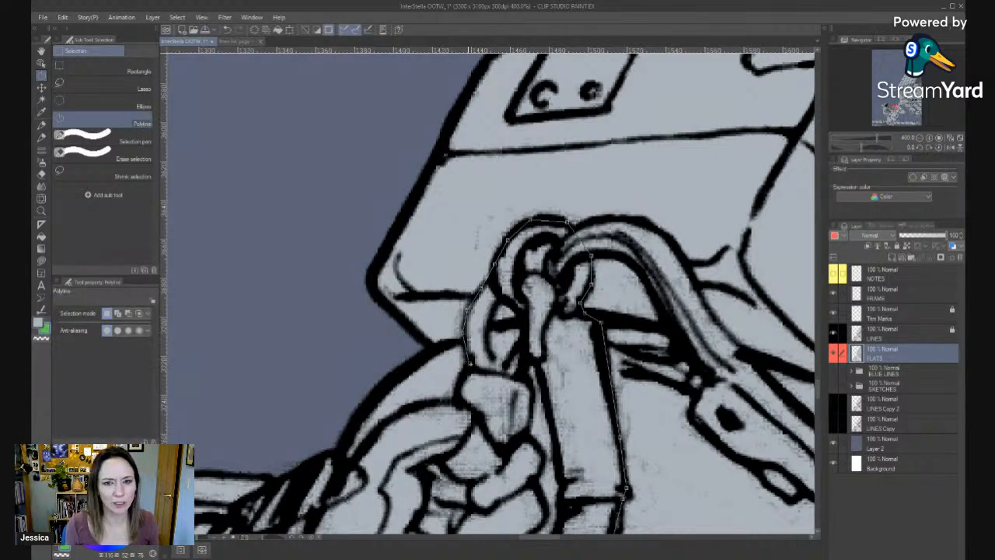
left_click_drag(469, 371, 566, 232)
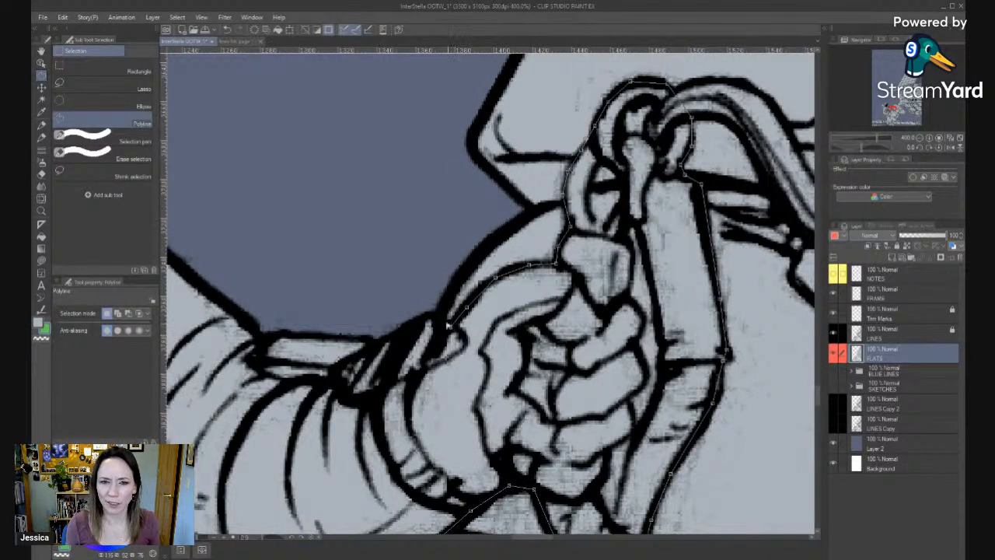
Carry the outline above the forearm and across the sleeve, closing it in the gap under the arm to add the arm to the selection.
left_click_drag(449, 326, 612, 277)
left_click(570, 245)
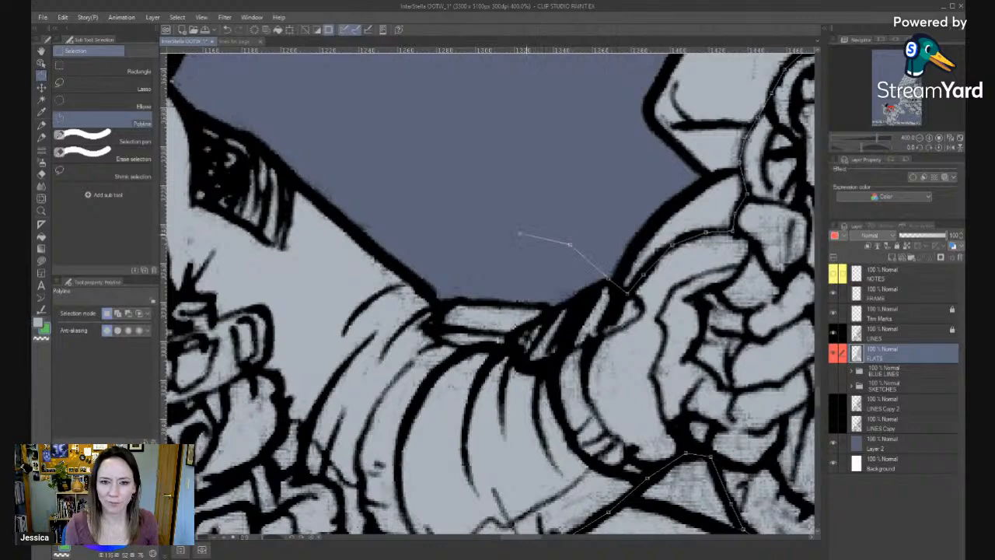
left_click_drag(427, 279, 506, 164)
left_click(526, 143)
left_click(421, 251)
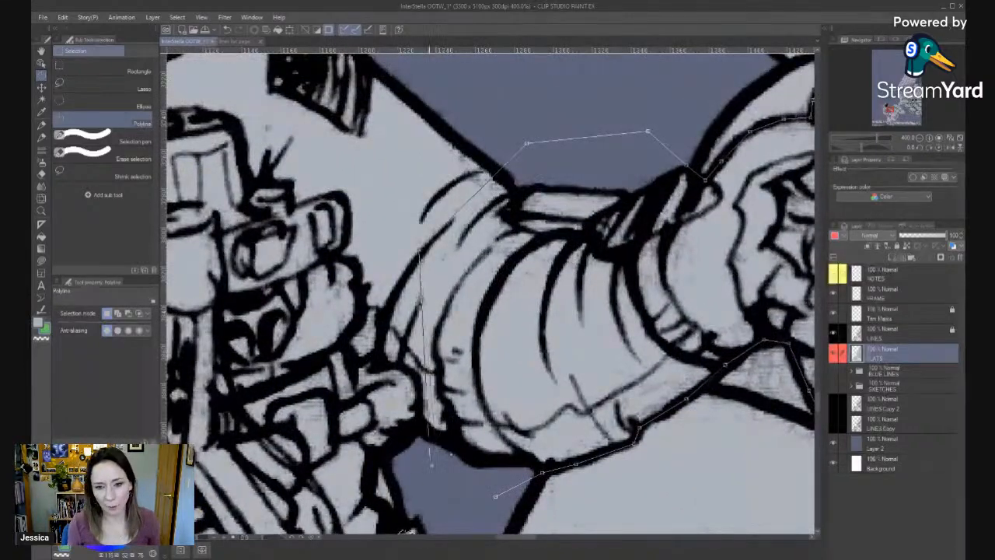
left_click(430, 471)
double_click(488, 499)
Subtract the small gap inside the clip above the thumb from the selection with Lasso.
mouse_move(613, 398)
left_mouse_down()
mouse_move(218, 554)
mouse_move(206, 548)
left_mouse_up()
left_click(104, 84)
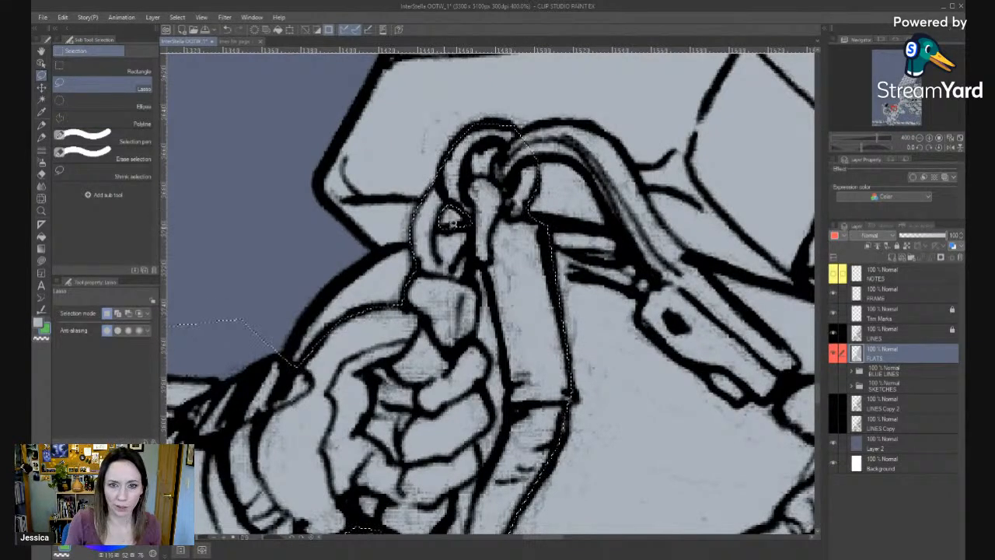
left_click_drag(498, 325, 499, 357)
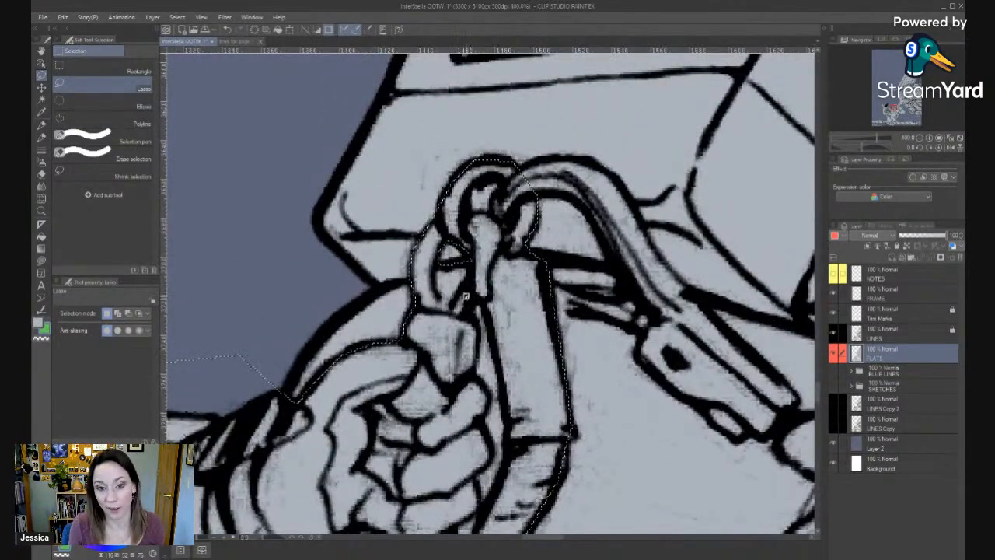
left_click_drag(469, 266, 453, 301)
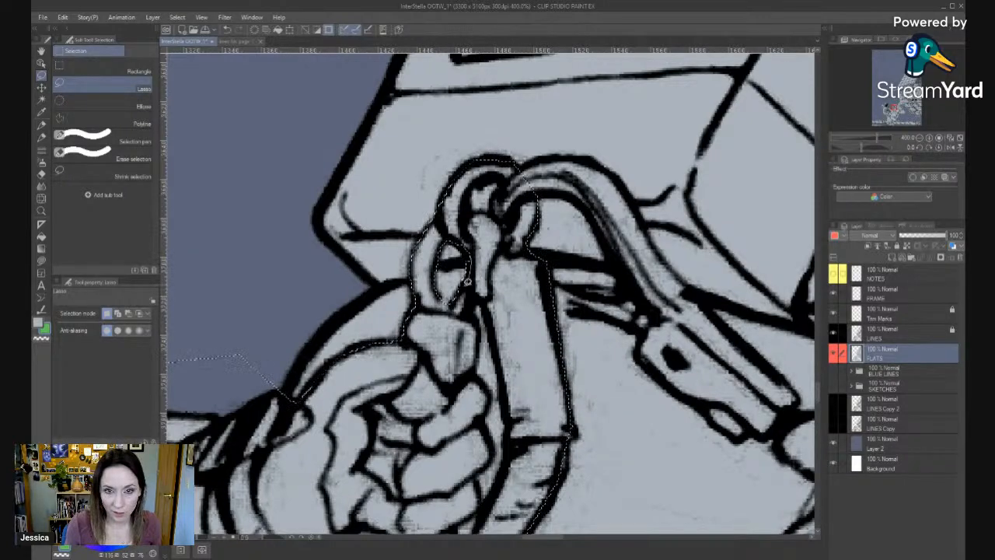
Subtract the two narrow gaps between the gloved fingers and the strap from the selection with Polyline.
mouse_move(507, 398)
left_mouse_down()
mouse_move(499, 266)
mouse_move(502, 304)
left_mouse_up()
key("m")
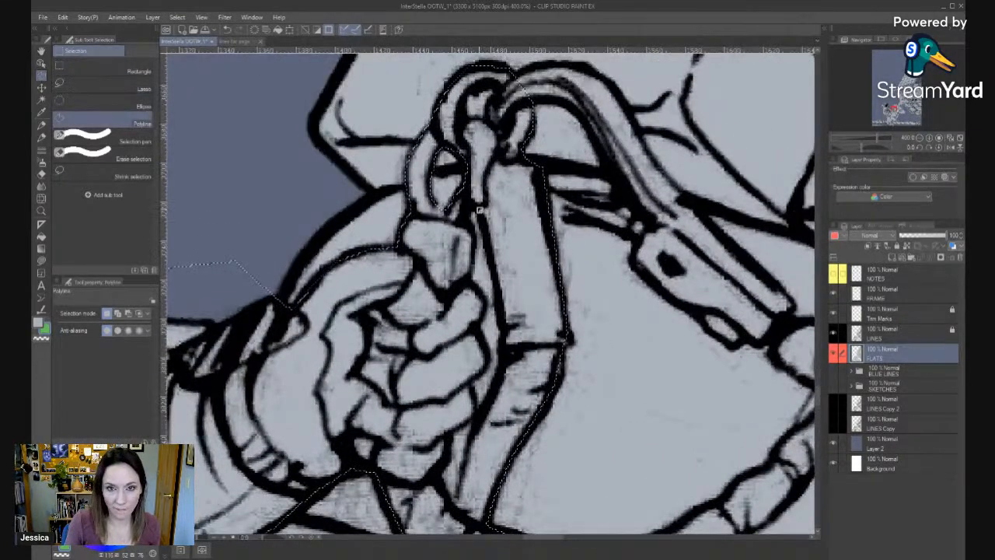
left_click(476, 204)
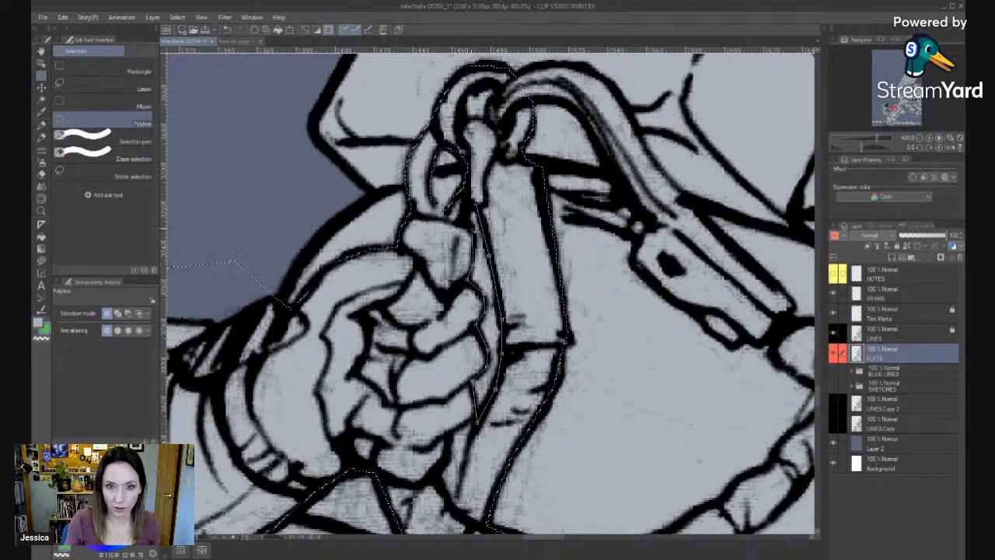
left_click(469, 205)
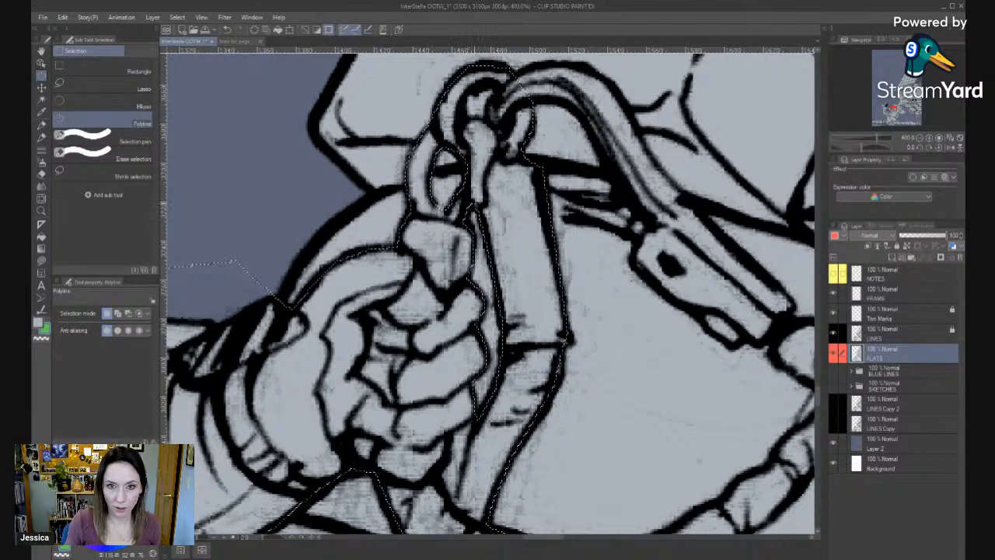
left_click_drag(578, 437, 638, 283)
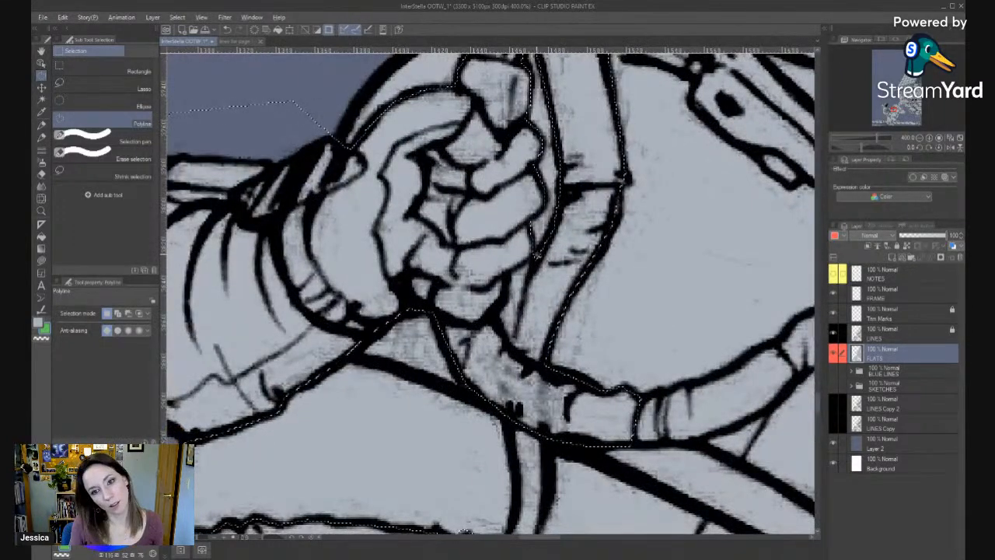
left_click(537, 255)
left_click(526, 288)
left_click(511, 347)
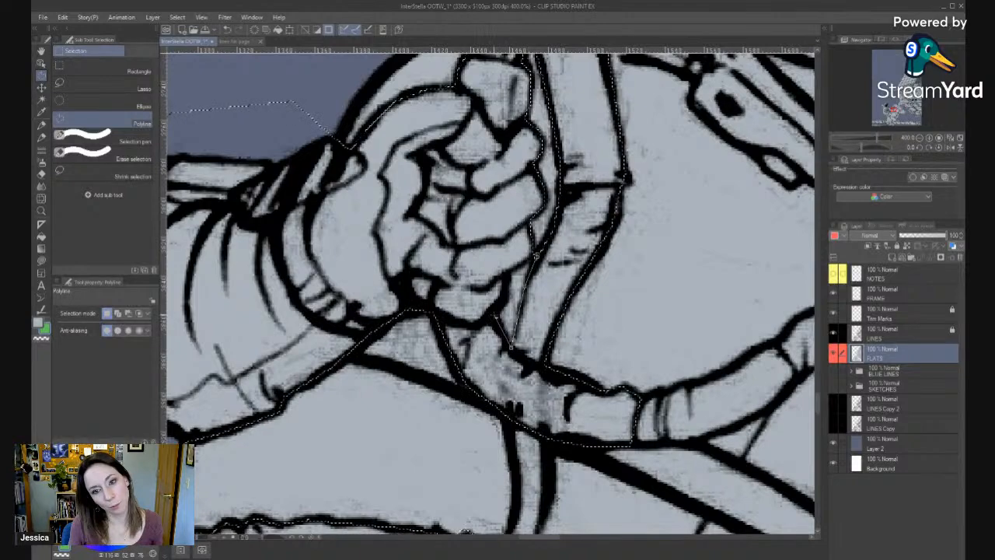
left_click(506, 297)
left_click(536, 256)
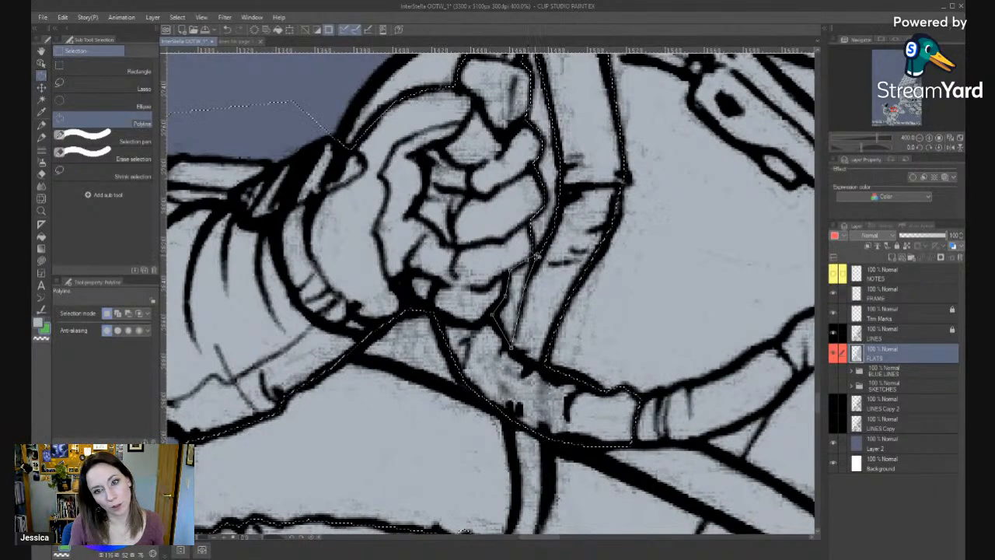
Add the astronaut's helmet, backpack and torso to the selection with a loose Lasso loop through the surrounding background.
left_click_drag(600, 424, 448, 338)
key("alt+space")
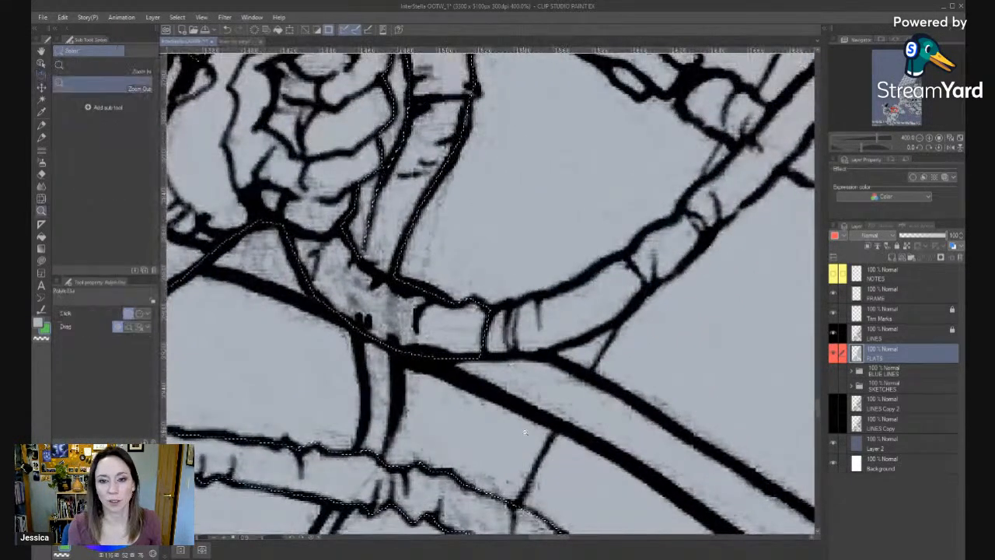
left_click(514, 432, "alt")
left_click(514, 432, "alt")
left_click(514, 432, "alt")
left_click(512, 432, "alt")
mouse_move(429, 428)
left_mouse_down()
mouse_move(595, 280)
mouse_move(596, 353)
left_mouse_up()
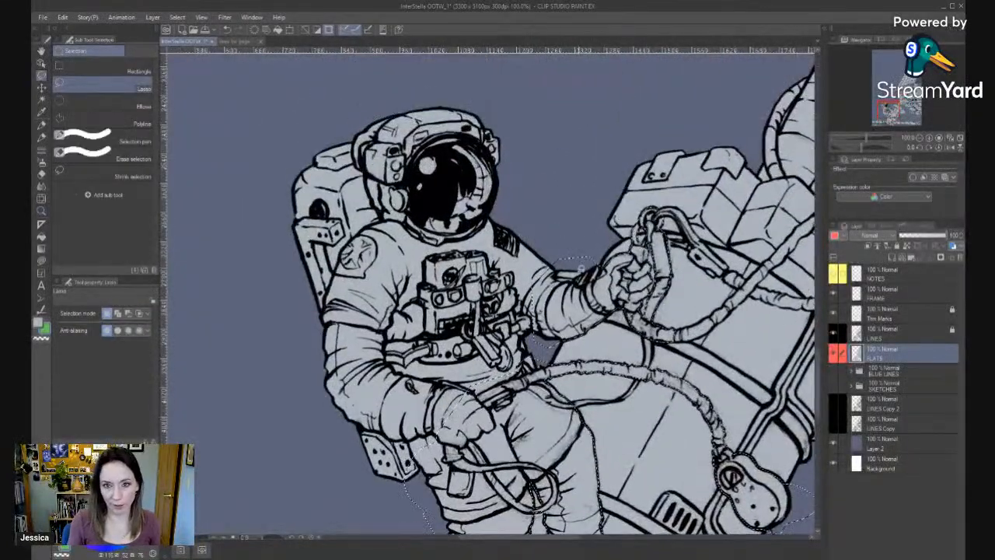
mouse_move(543, 125)
left_mouse_down()
mouse_move(231, 194)
mouse_move(328, 359)
mouse_move(378, 213)
mouse_move(393, 347)
mouse_move(466, 366)
mouse_move(491, 290)
left_mouse_up()
left_click_drag(685, 224, 515, 400)
Add the thin cord sagging between the thigh and the underside of the long tether to the selection with Polyline.
key("ctrl+space")
left_click(490, 362, "ctrl")
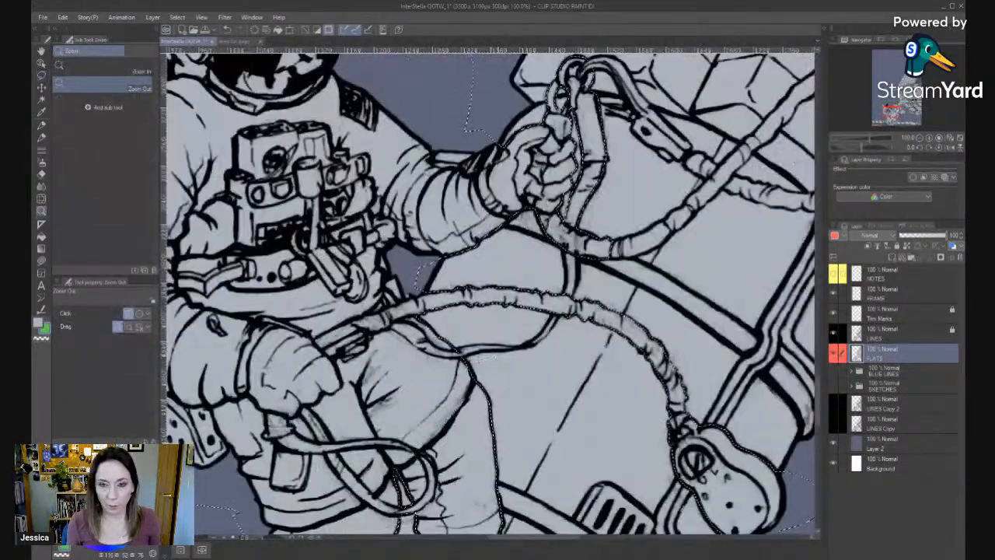
left_click(490, 361, "ctrl")
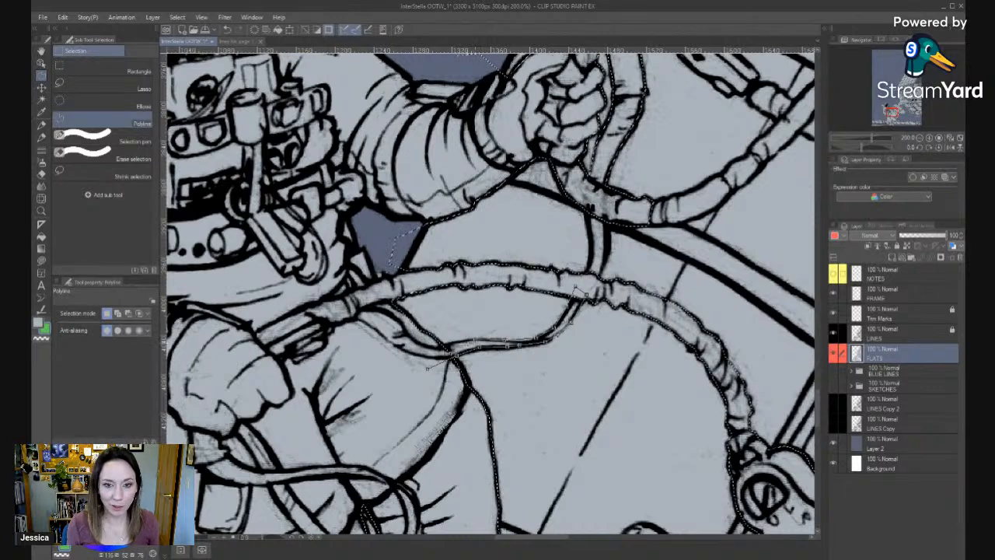
key("m")
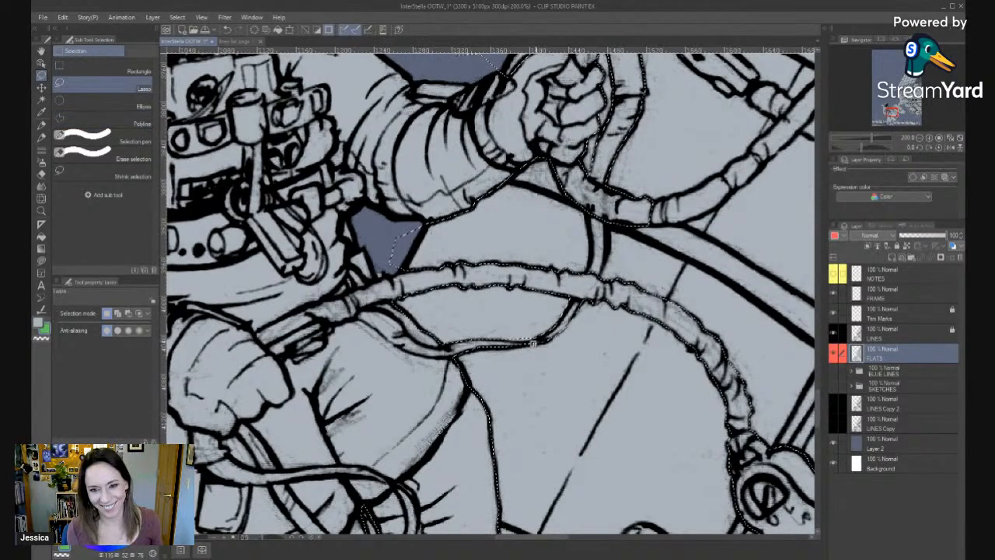
left_click(522, 330, "ctrl")
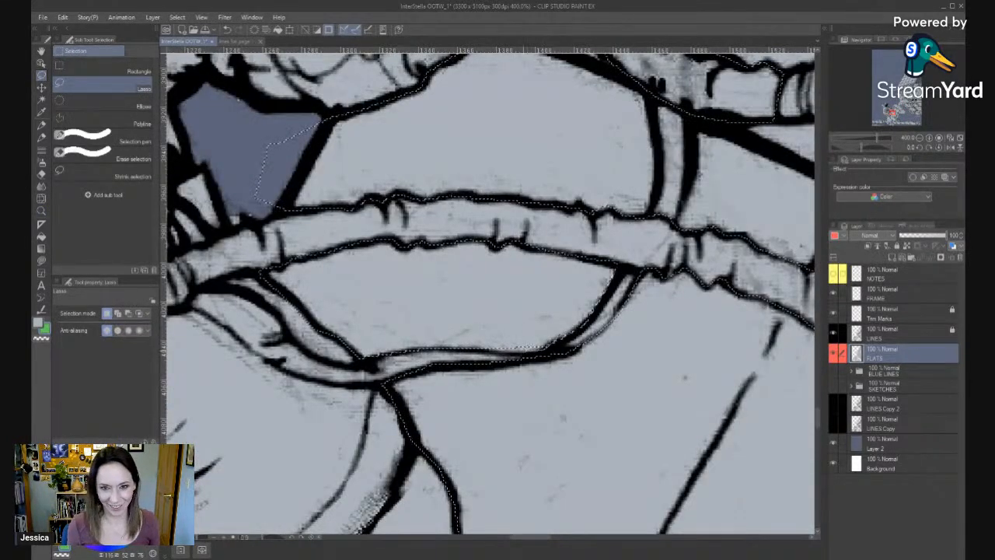
Add the short vertical cord joining the upper tether to the long tether to the selection with Polyline.
left_click_drag(705, 168, 511, 380)
key("m")
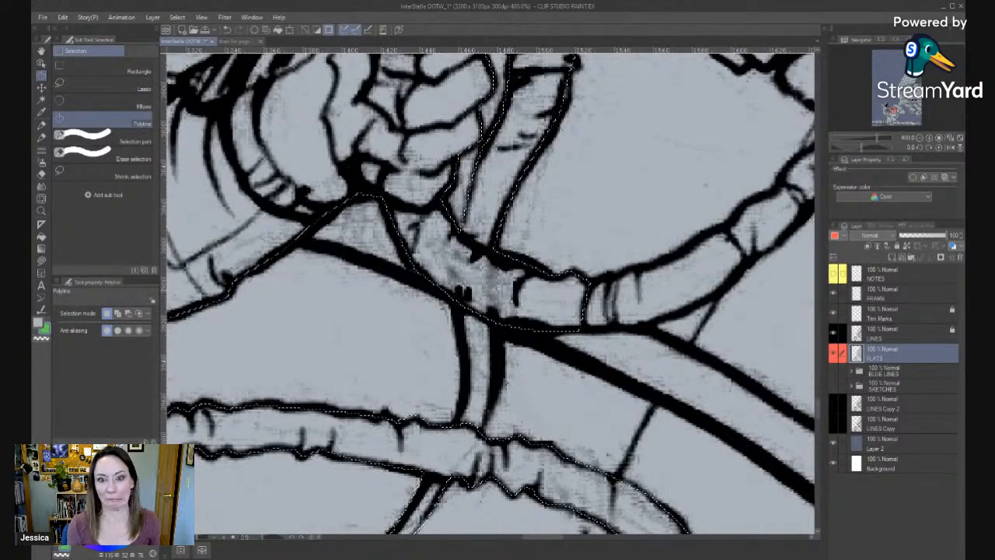
left_click(490, 287)
left_click(496, 388)
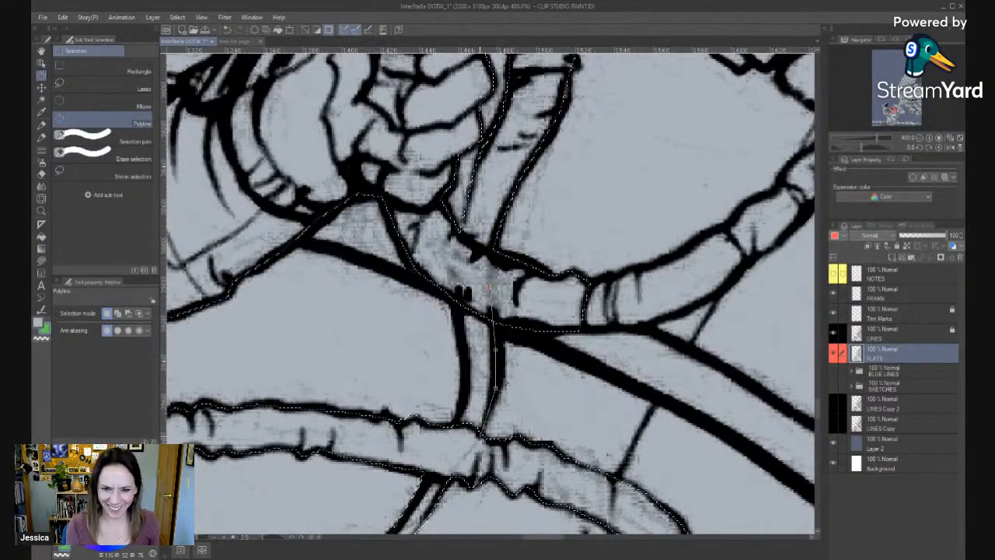
left_click(460, 405)
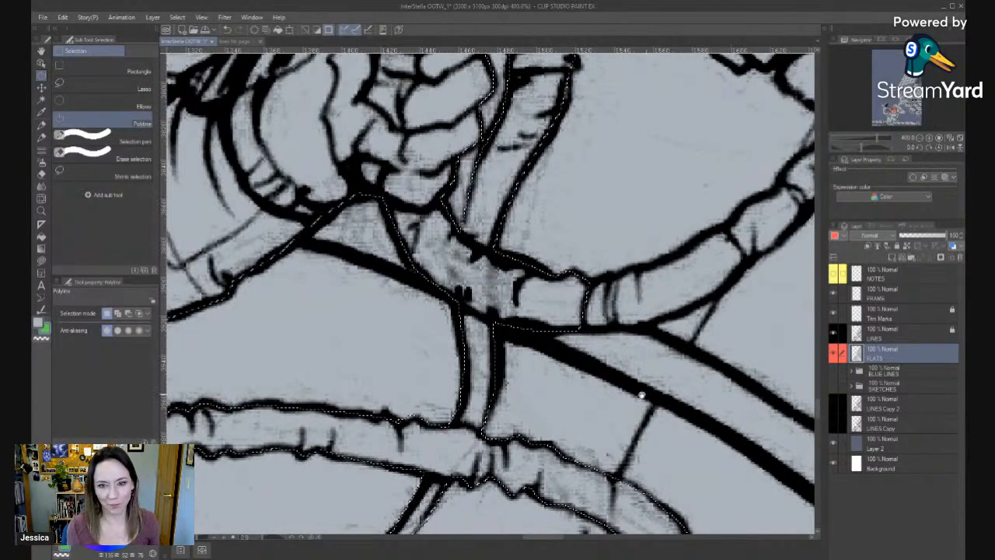
Trace the outer edge of the carabiner clip from its hook to the first tether segment with Polyline, adding to the selection.
left_click_drag(588, 376, 433, 231)
left_click(652, 414, "alt")
left_click(651, 413, "alt")
left_click(651, 414, "alt")
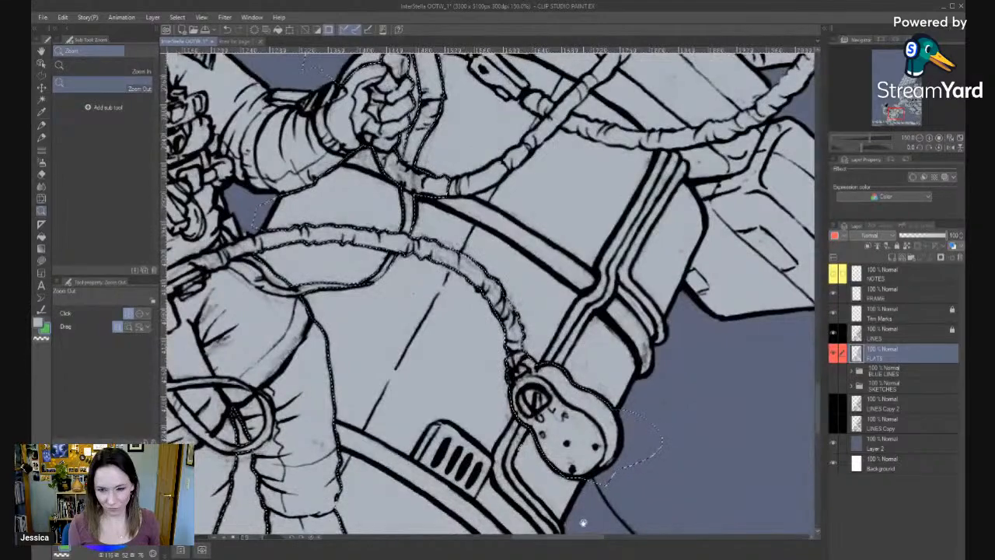
left_click_drag(583, 523, 579, 501)
left_click_drag(456, 285, 498, 503)
left_click(458, 199)
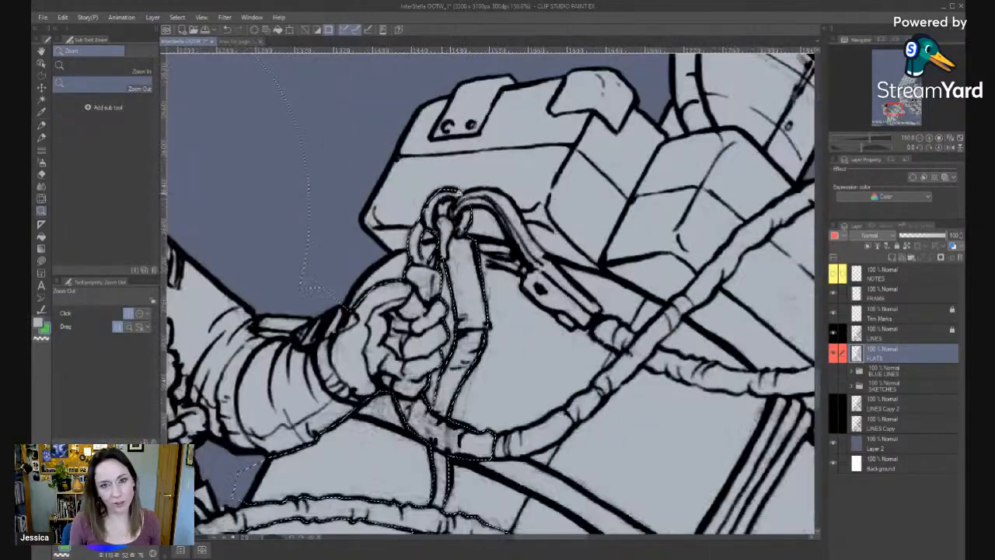
left_click(458, 199)
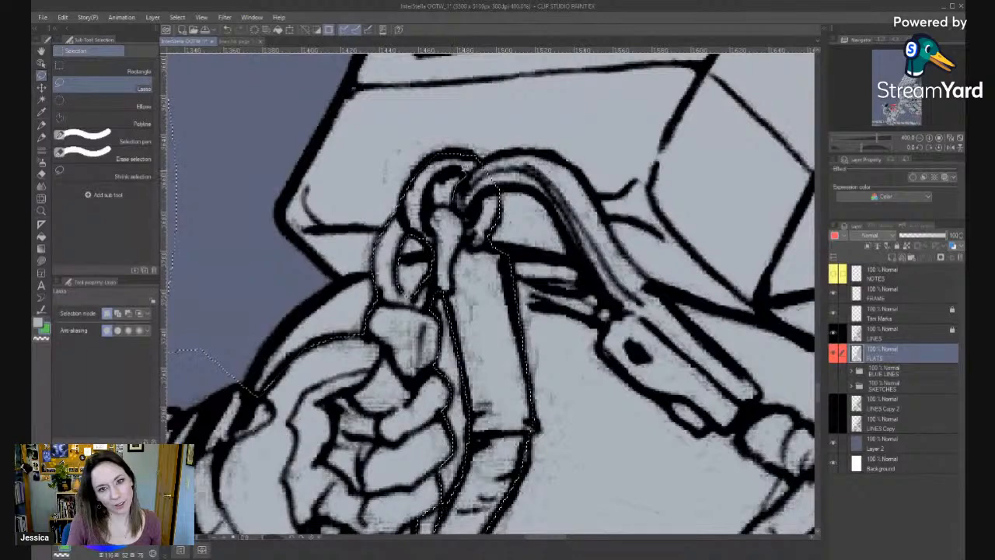
mouse_move(586, 234)
left_mouse_down()
mouse_move(526, 251)
mouse_move(441, 200)
mouse_move(458, 260)
left_mouse_up()
key("m")
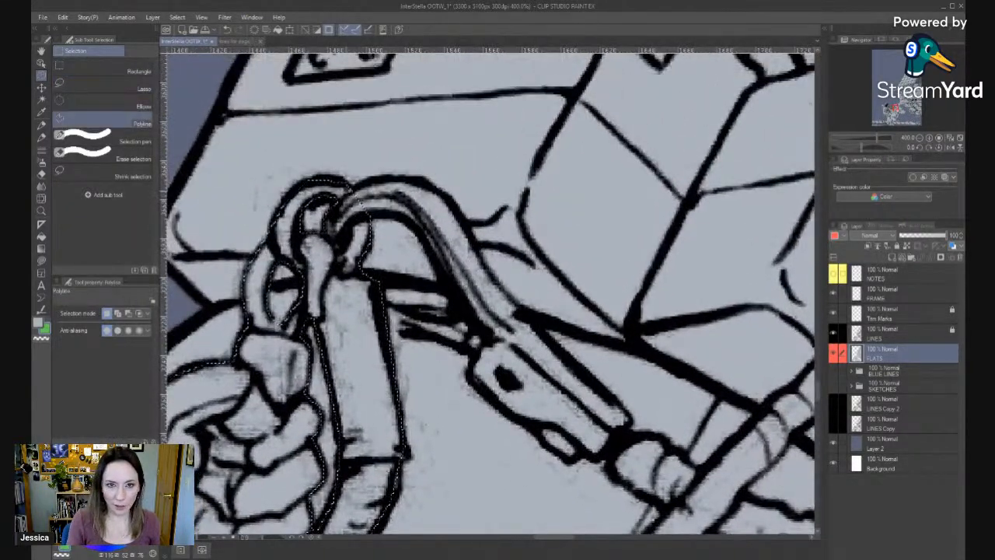
key("m")
key("m")
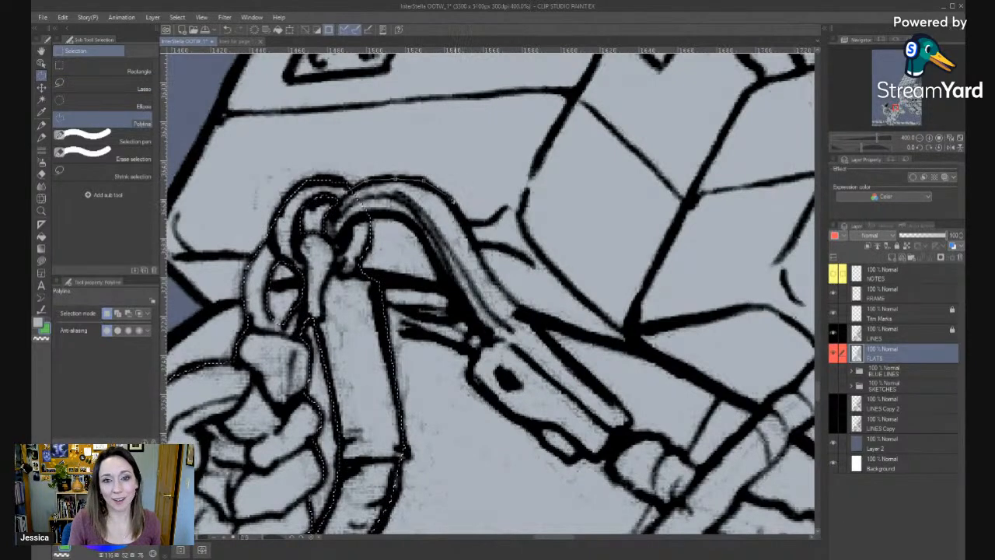
left_click(477, 250)
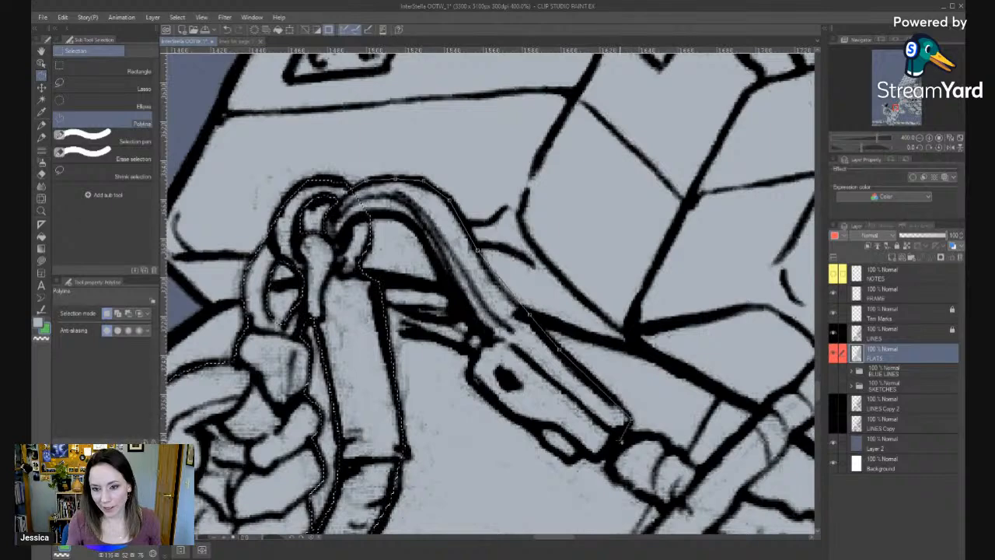
left_click(628, 432)
left_click(657, 436)
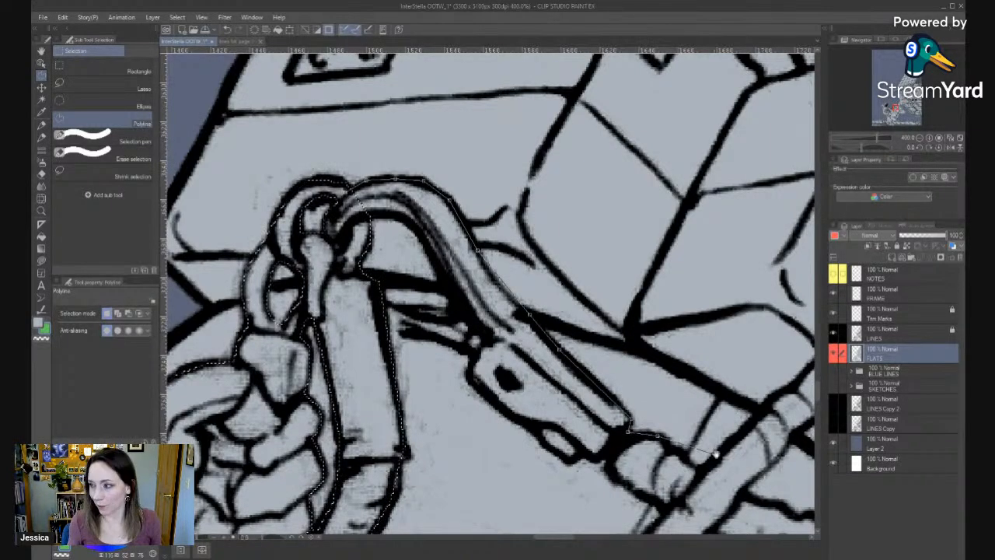
left_click_drag(715, 453, 573, 308)
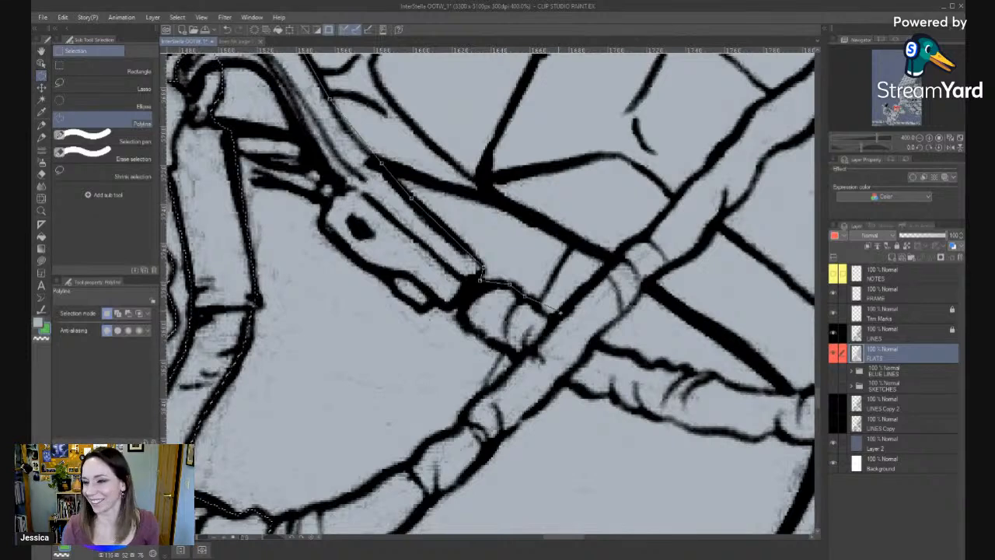
left_click(486, 338)
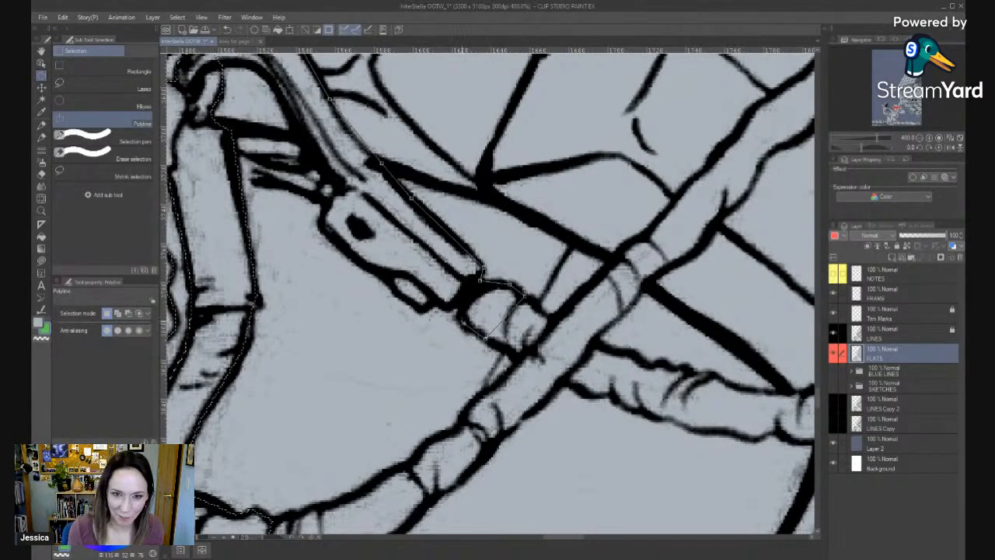
left_click(460, 320)
left_click(463, 302)
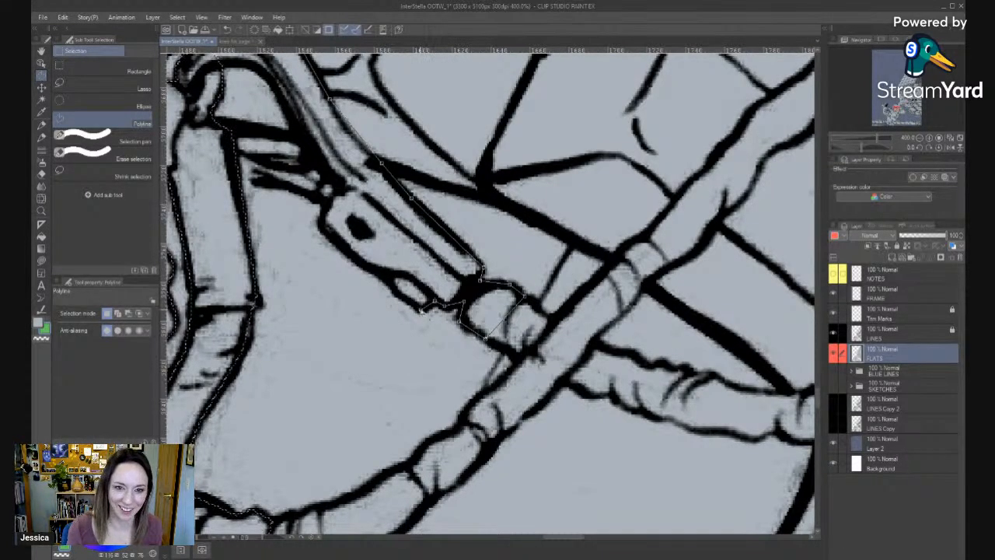
Close the carabiner outline along its underside, gate and inner hook curve to add the clip to the selection.
left_click(422, 309)
left_click(393, 290)
left_click(384, 277)
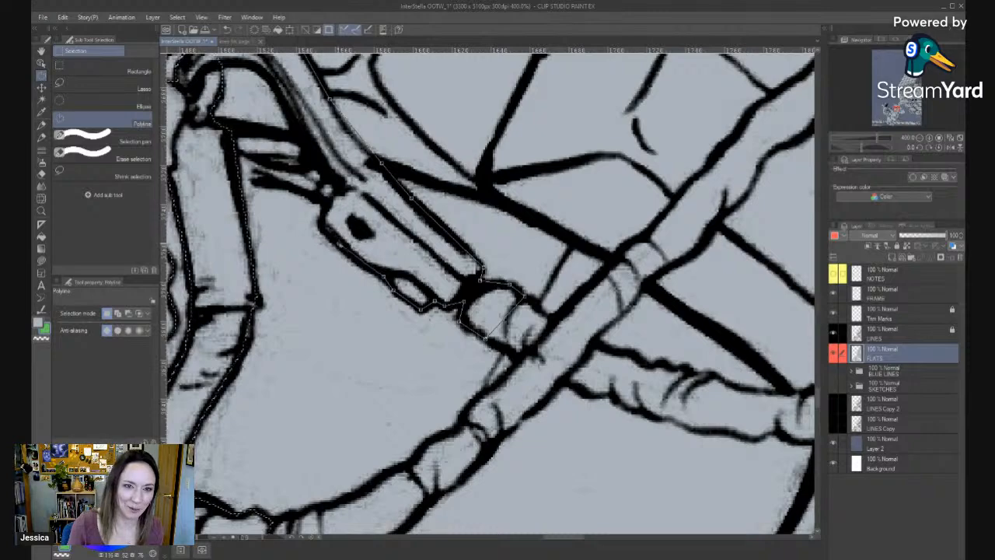
left_click(338, 245)
left_click(319, 226)
left_click_drag(327, 192, 546, 383)
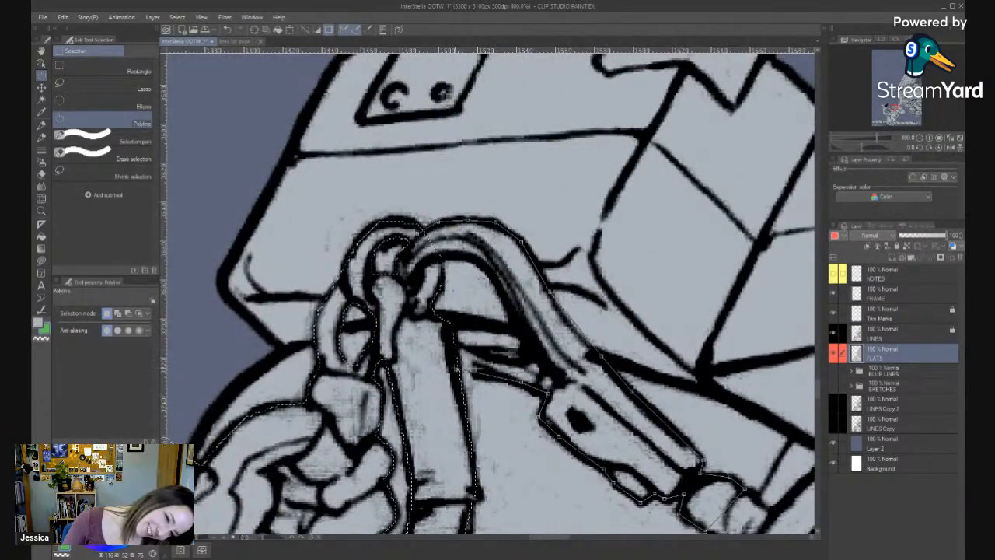
left_click(453, 372)
left_click(452, 339)
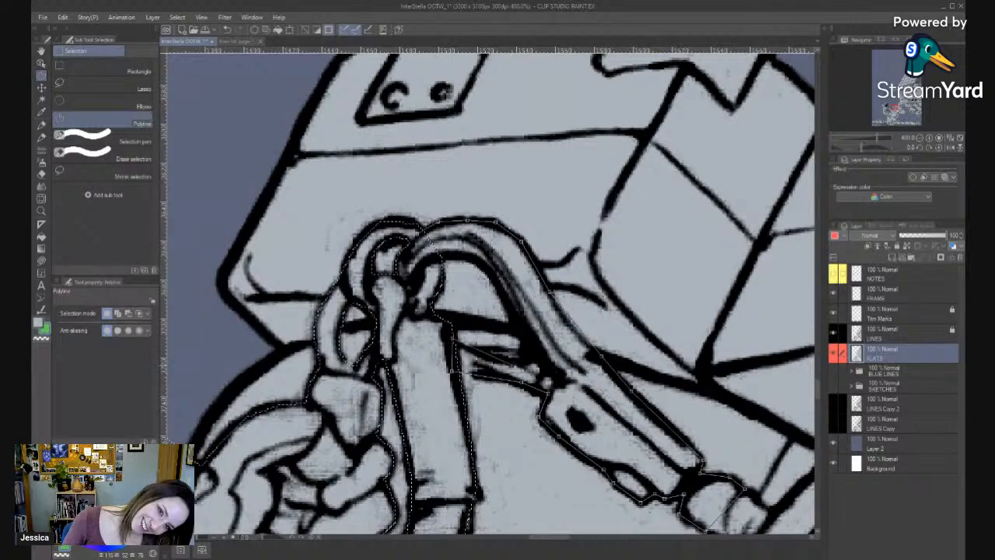
left_click(503, 356)
left_click(526, 354)
left_click(523, 336)
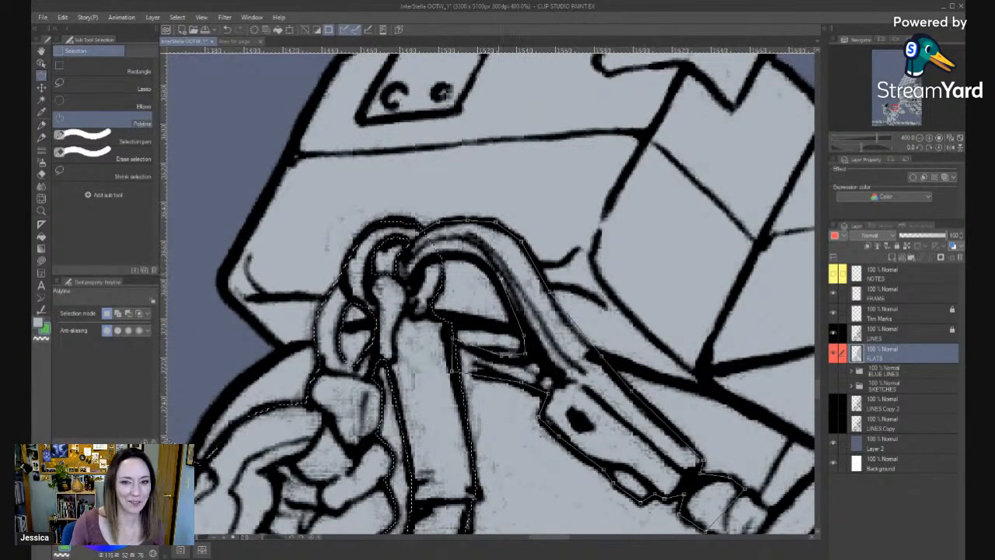
left_click(495, 285)
left_click(449, 255)
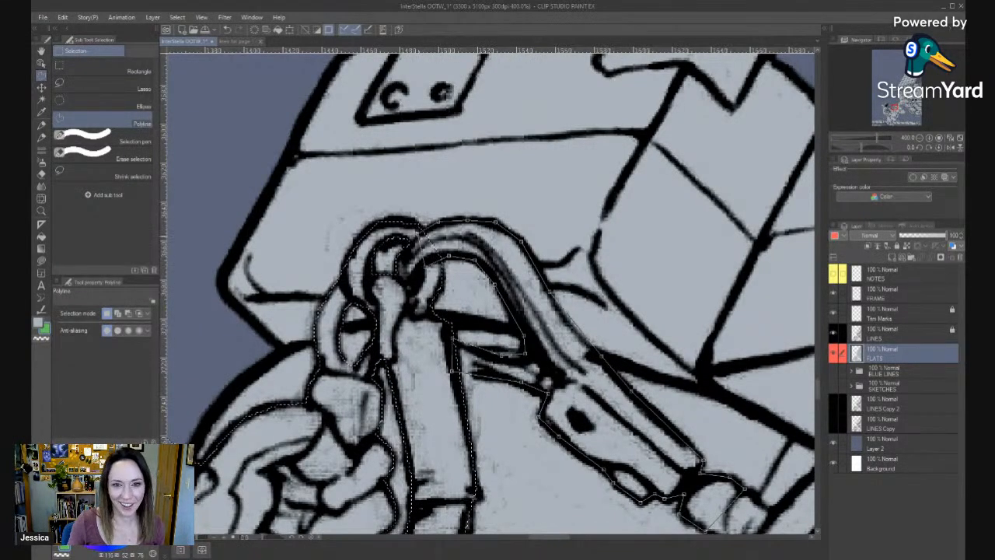
left_click(423, 231)
Trace the upper edge of the tether from the carabiner, across the crossing tether, to the corner of the station box with Polyline.
mouse_move(669, 436)
left_mouse_down()
mouse_move(454, 194)
mouse_move(273, 252)
left_mouse_up()
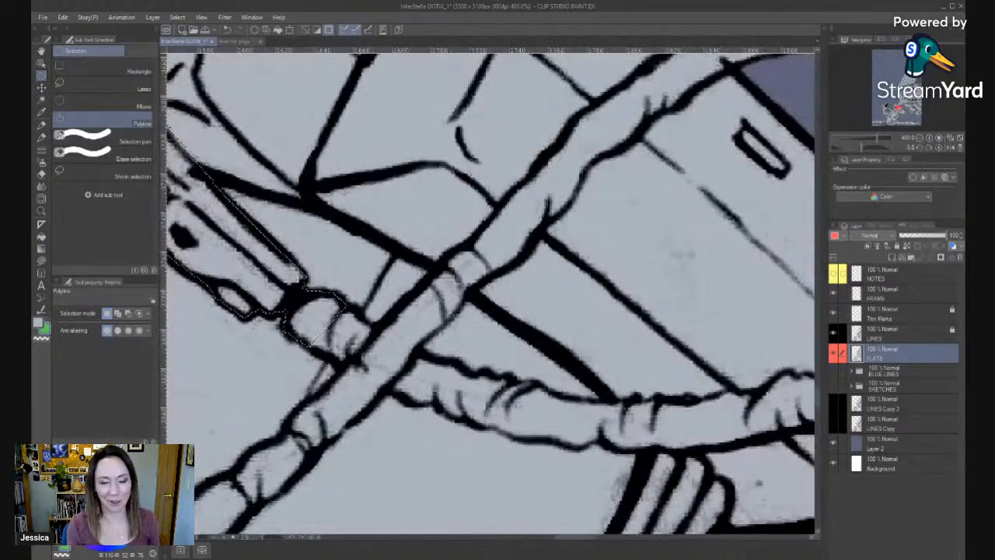
key("l")
key("l")
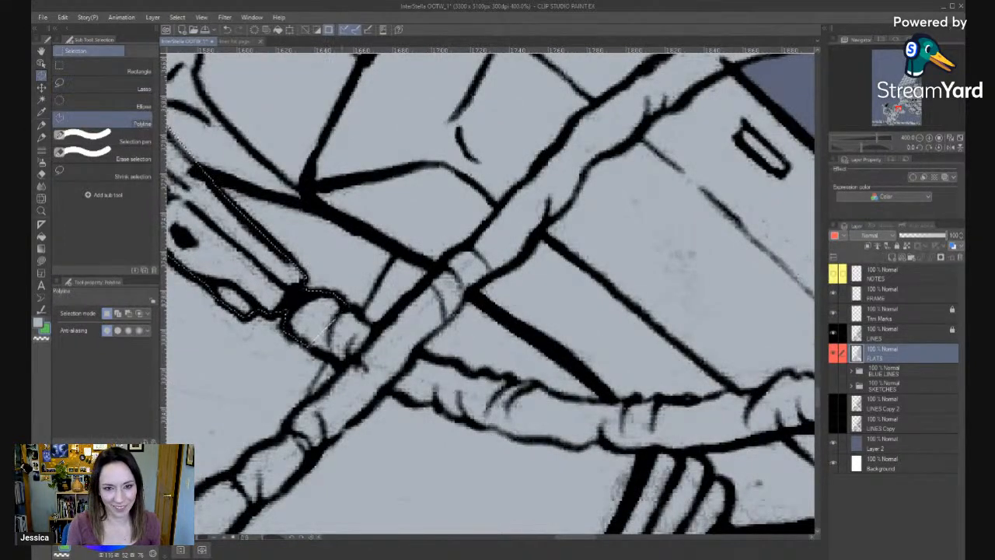
left_click(342, 305)
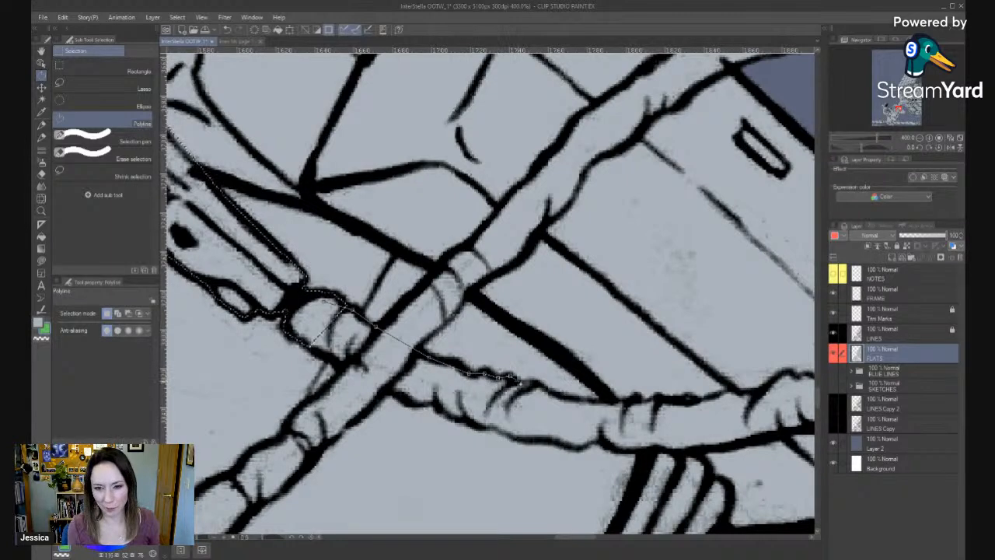
left_click(532, 382)
left_click(558, 395)
left_click_drag(636, 367, 405, 357)
left_click(380, 390)
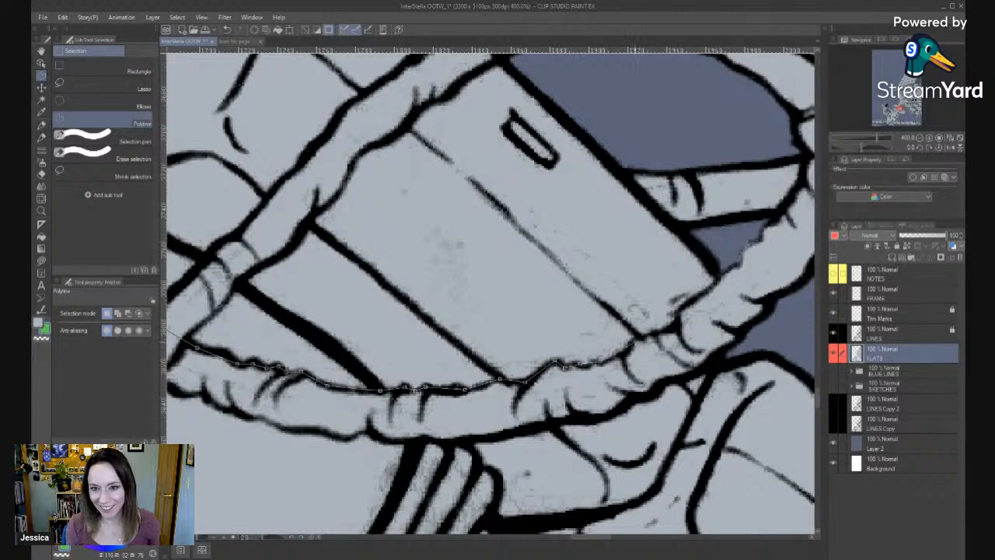
left_click_drag(693, 337, 646, 335)
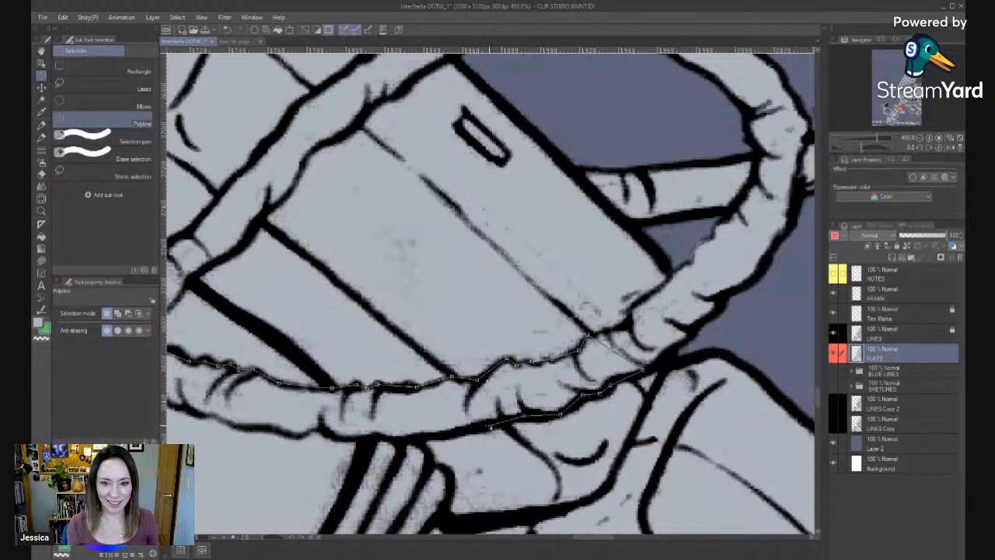
Close the outline along the tether's underside back to the carabiner, adding this stretch to the selection.
left_click(482, 427)
left_click_drag(360, 438, 618, 378)
left_click(706, 376)
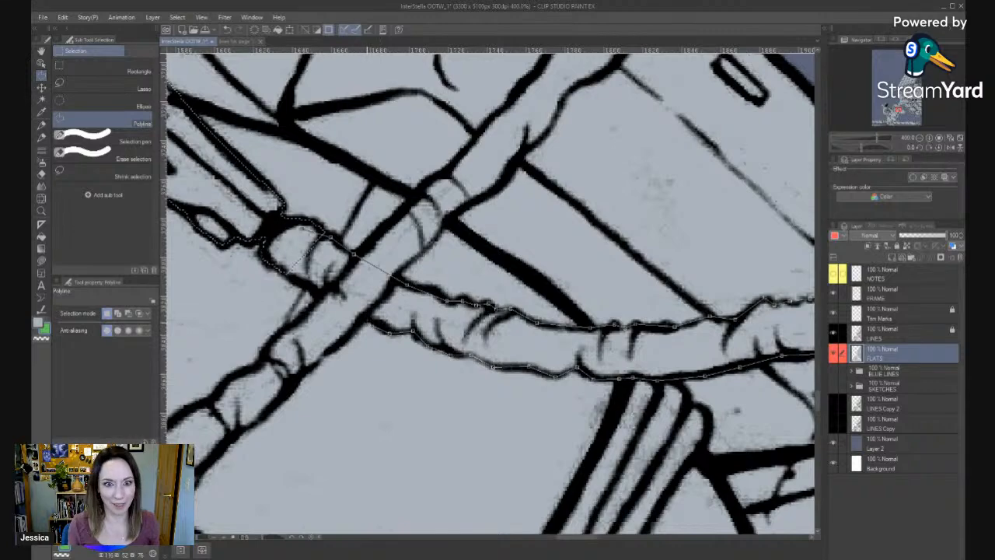
left_click(366, 312)
left_click_drag(329, 310, 571, 386)
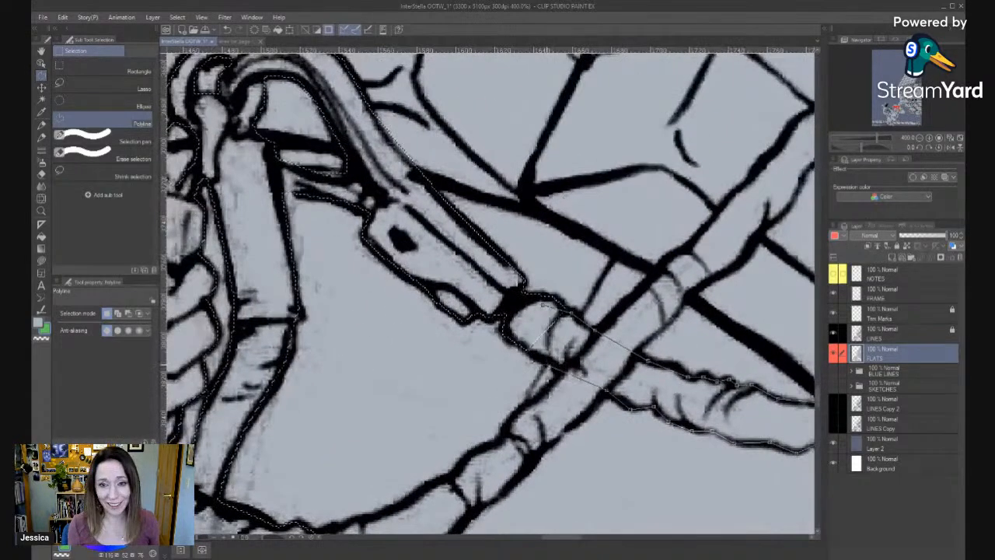
left_click(550, 366)
left_click(543, 305)
Trace the lower edge of the tether curving from the crossing back to the glove with Polyline, adding to the selection.
key("alt+space")
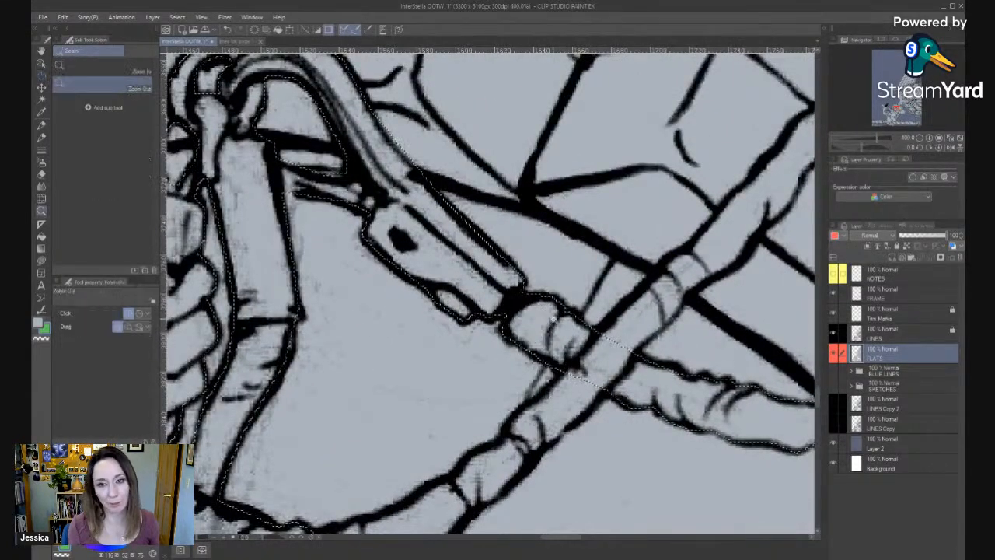
left_click(546, 430, "alt")
left_click(546, 430, "alt")
left_click(546, 430, "alt")
left_click_drag(640, 438, 628, 325)
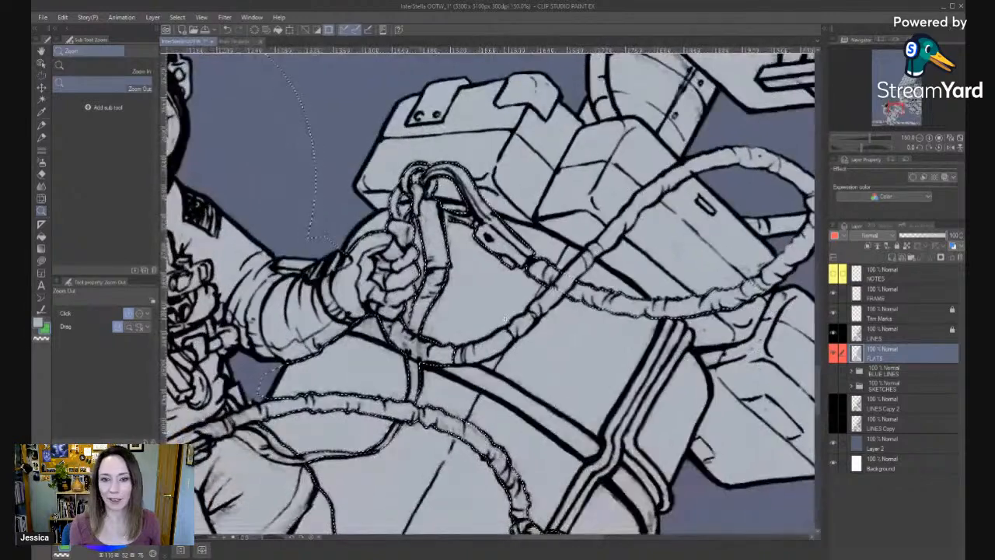
left_click(483, 331, "ctrl")
left_click(484, 331, "ctrl")
left_click(484, 332, "ctrl")
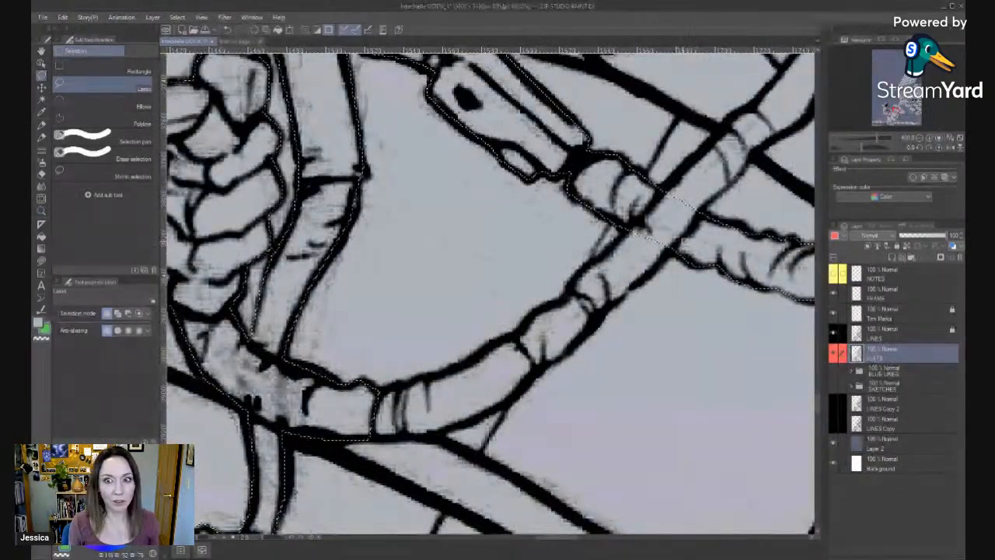
key("m")
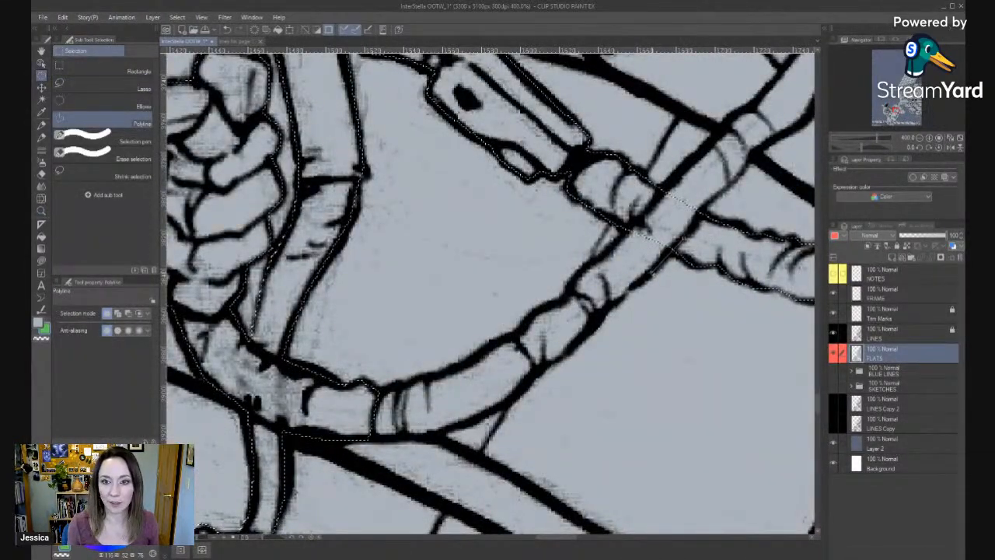
left_click(581, 339)
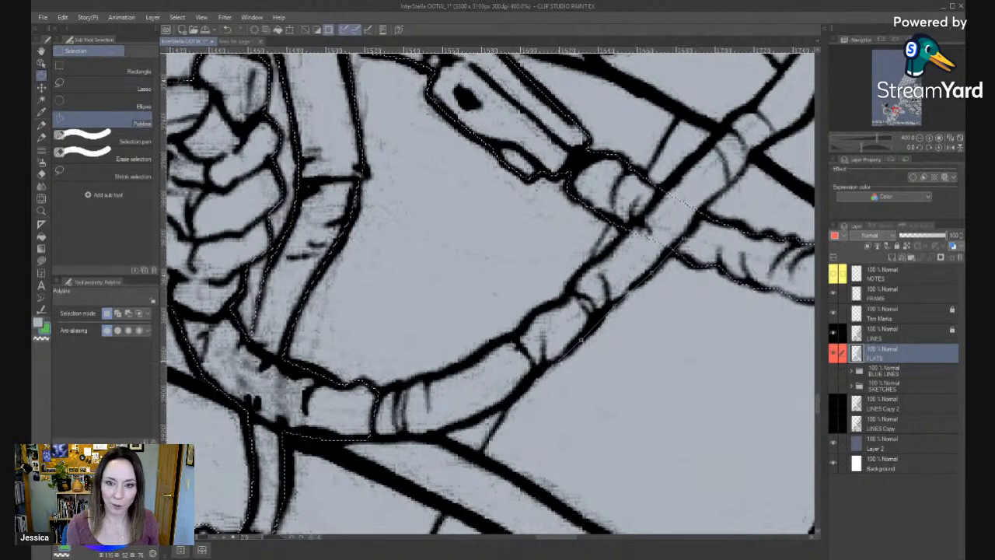
left_click(512, 398)
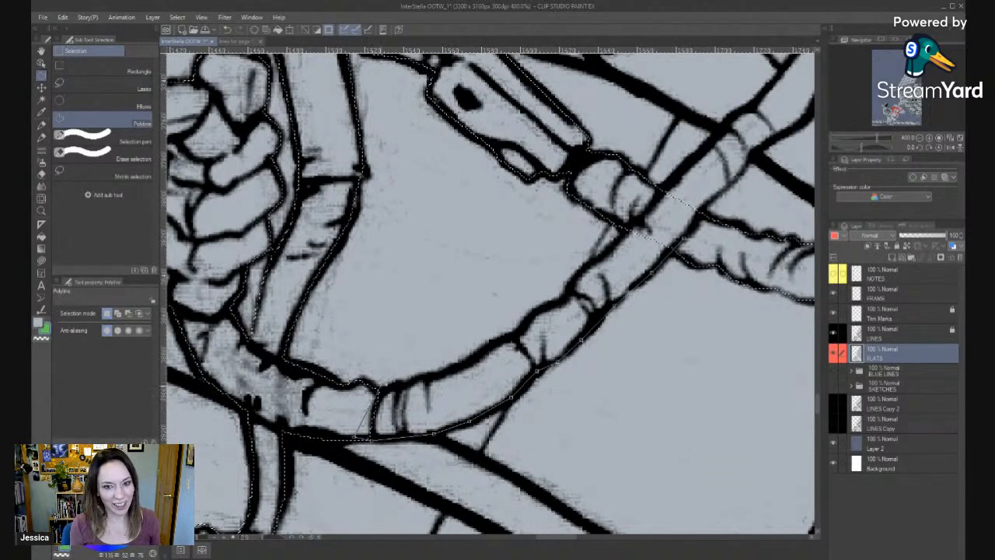
Close the curved tether outline along its upper edge from the glove to the crossing, adding it to the selection.
left_click(427, 374)
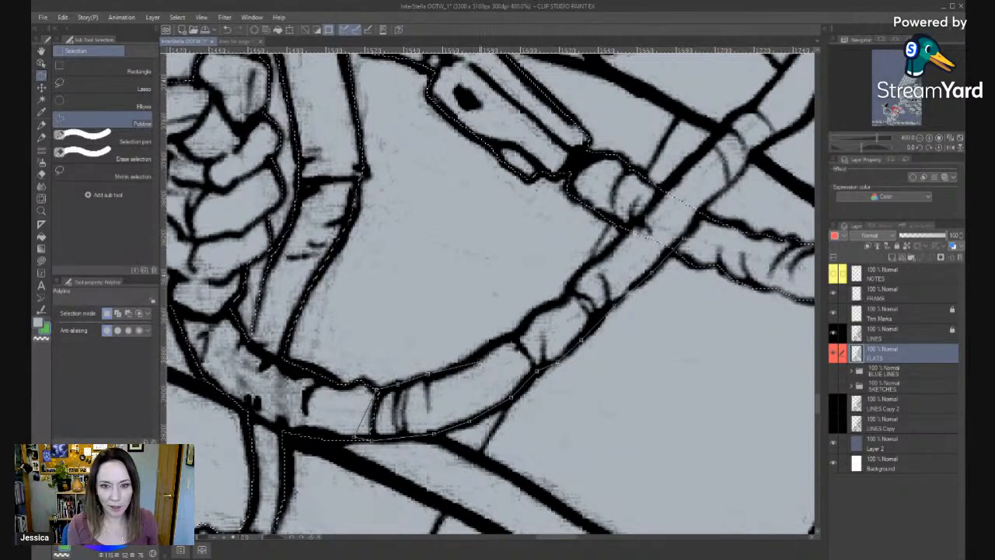
left_click(466, 364)
left_click(506, 339)
left_click(534, 310)
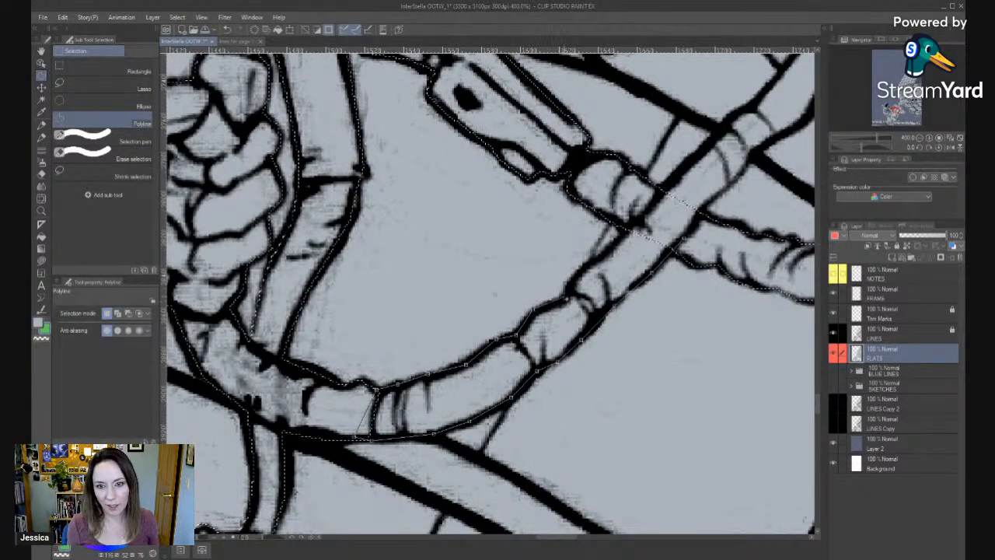
left_click(580, 274)
left_click_drag(588, 266, 518, 372)
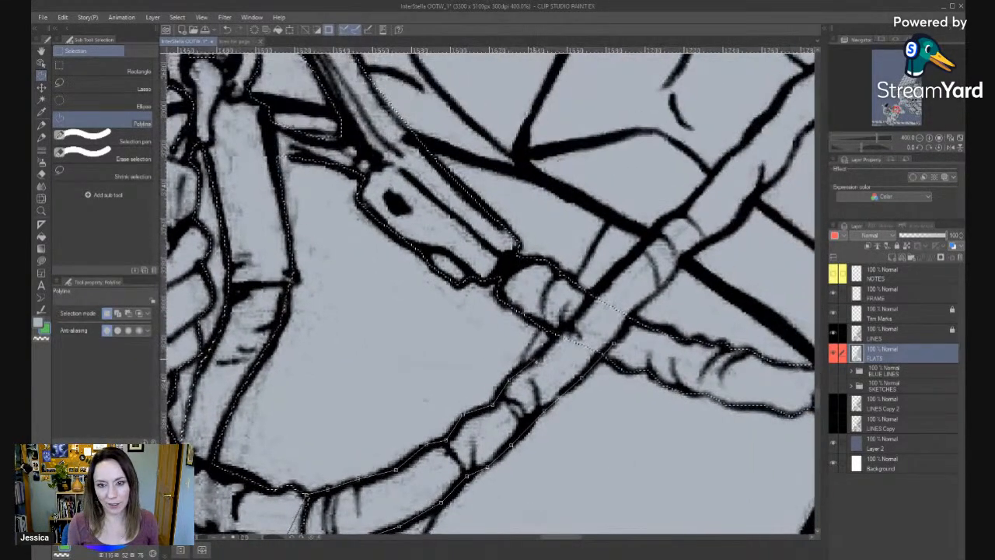
left_click(539, 360)
left_click(558, 334)
left_click(608, 326)
left_click(615, 342)
Add the start of the tether's upward bend beside the station box to the selection with Polyline, passing loosely through the open background.
left_click_drag(717, 355, 447, 290)
left_click_drag(727, 426, 567, 408)
left_click_drag(790, 209, 625, 372)
key("l")
key("m")
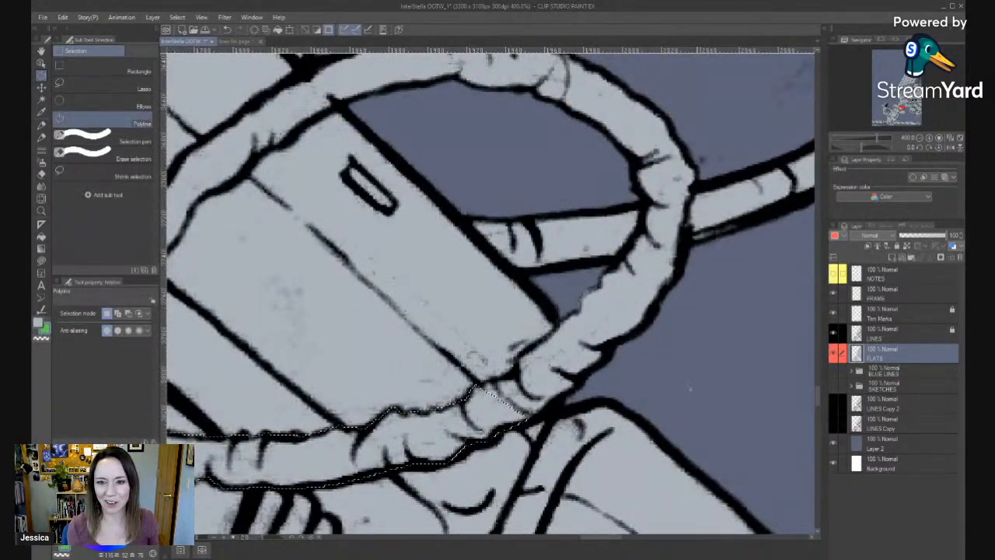
left_click(575, 398)
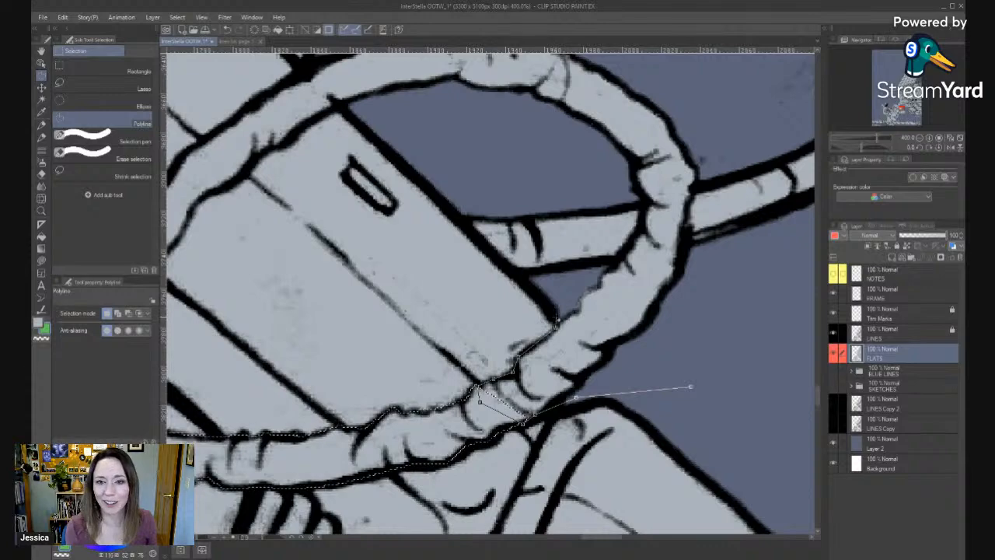
left_click_drag(690, 386, 777, 356)
left_click_drag(670, 262, 597, 268)
left_click(591, 275)
left_click(705, 277)
left_click(711, 347)
key("alt+space")
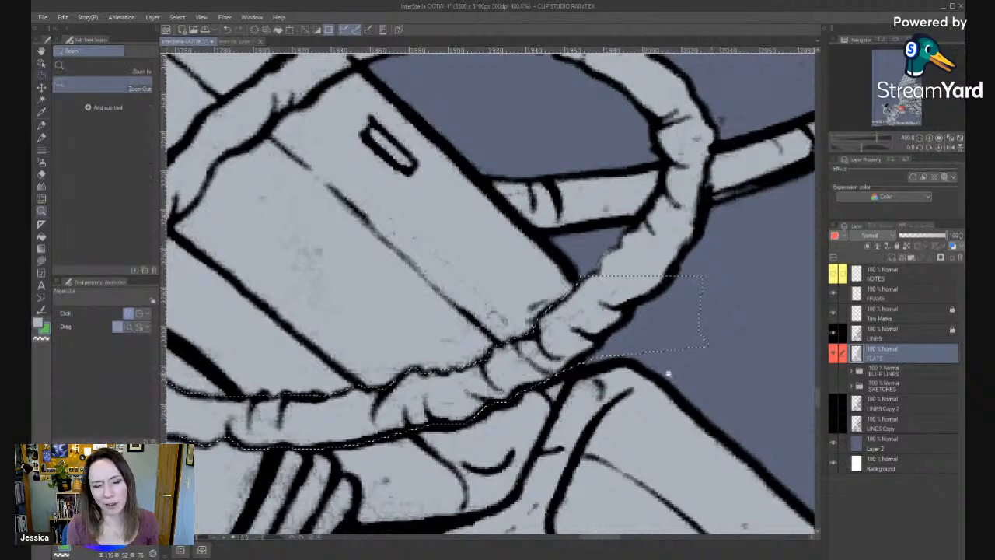
left_click(668, 382)
left_click(668, 382)
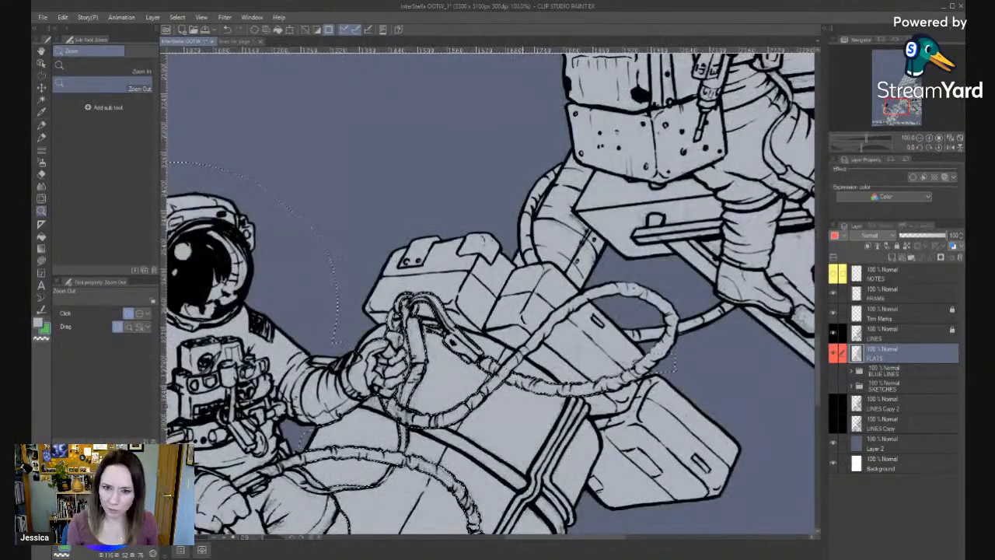
Switch to the LINES layer and add the tether's rising stretch past the crossing to the selection with Auto select.
left_click(500, 366)
left_click(499, 366)
left_click_drag(499, 366, 414, 399)
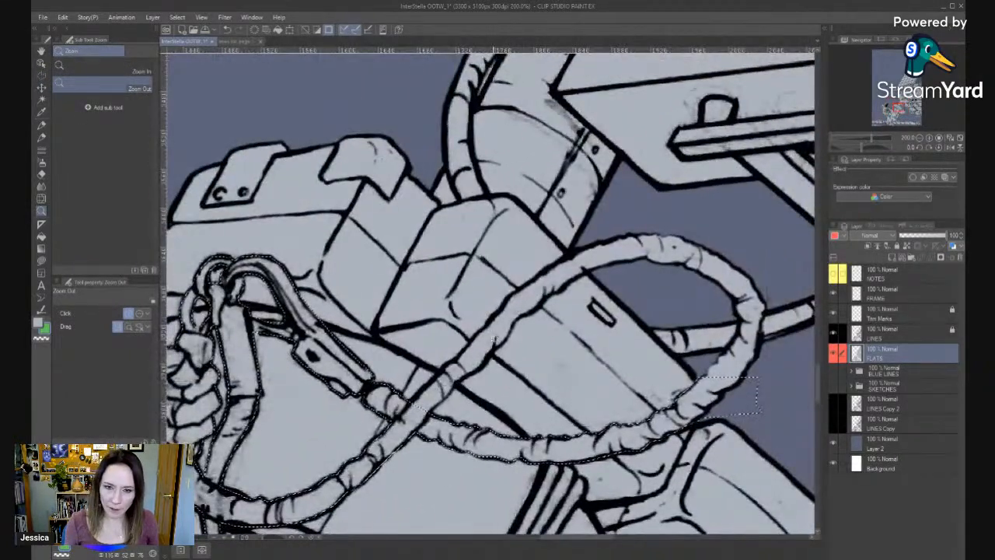
key("w")
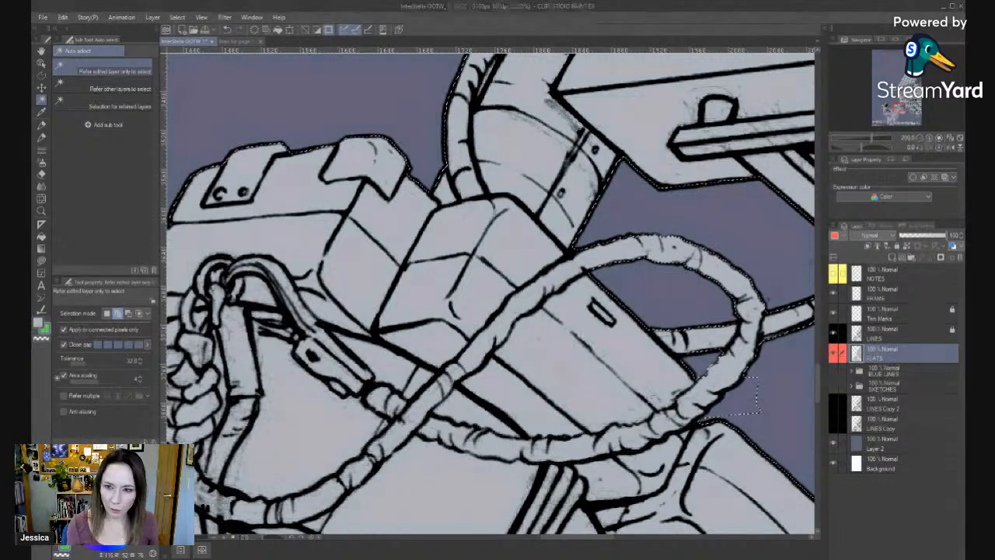
left_click(907, 334)
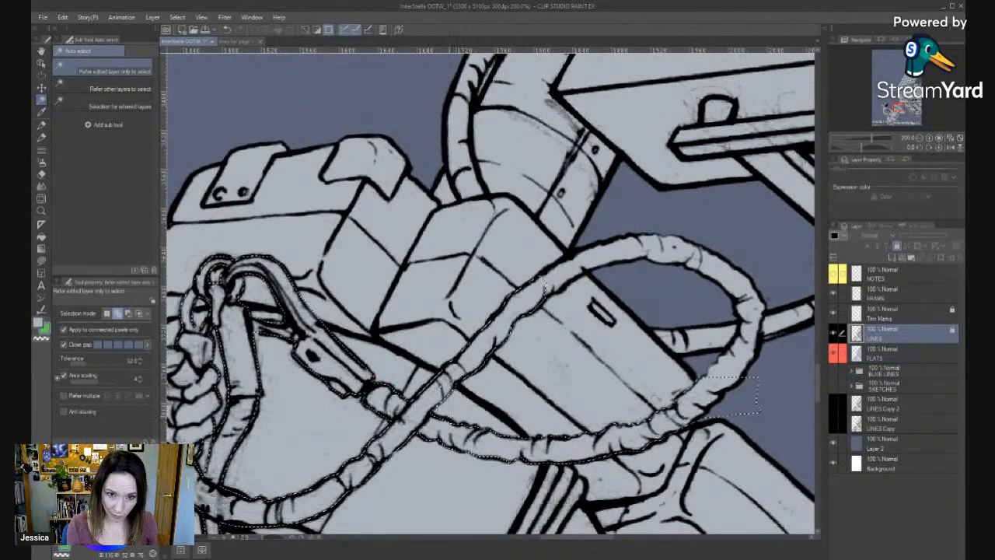
key("/")
left_click(447, 387)
key("m")
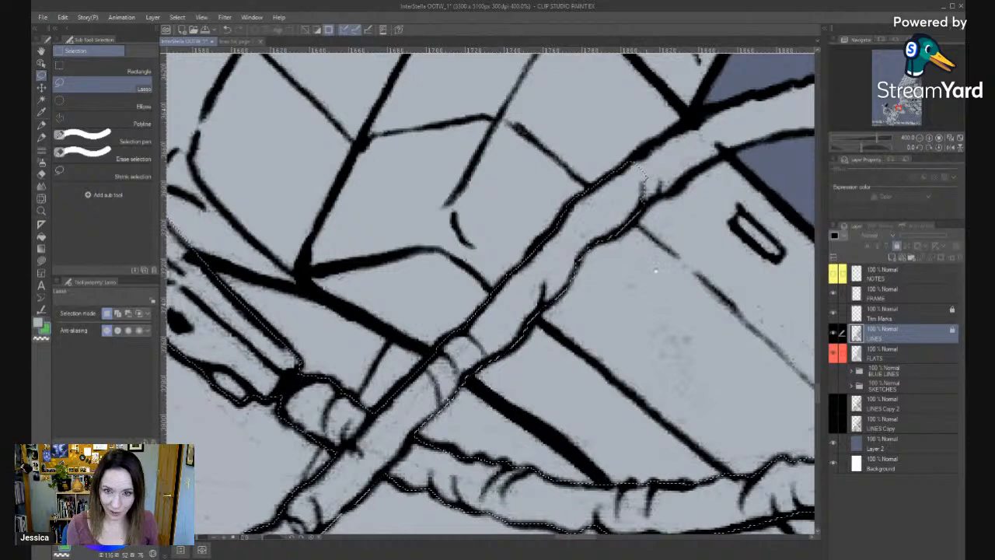
left_click_drag(655, 271, 524, 411)
Auto-select the tether segments over the top of the loop and down its outer bend, adding them to the selection.
key("w")
left_click(646, 257)
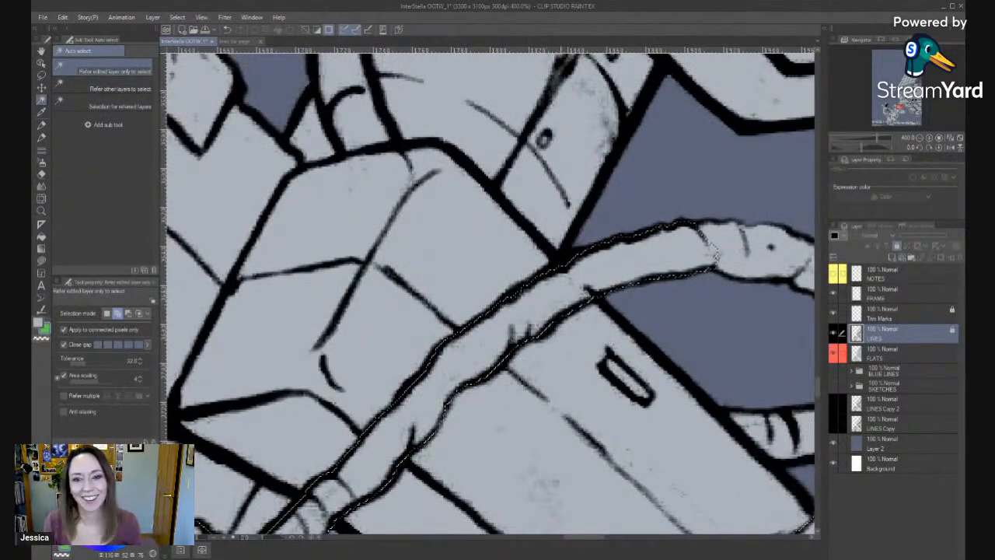
left_click_drag(669, 245, 390, 229)
left_click(487, 239)
left_click(584, 288)
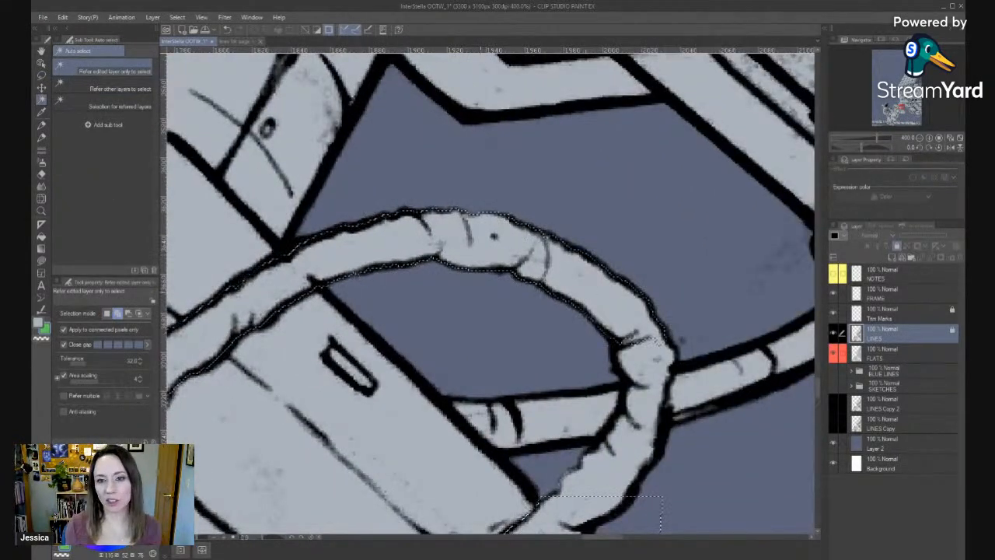
left_click(652, 352)
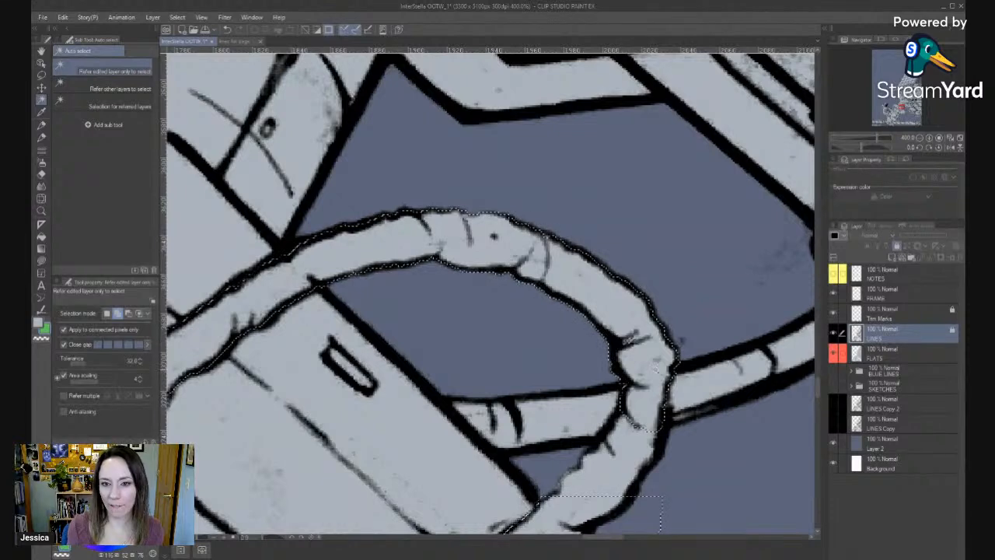
Join the loop's descending stretch to the selection with the Lasso, passing loosely through the open background on both sides.
key("m")
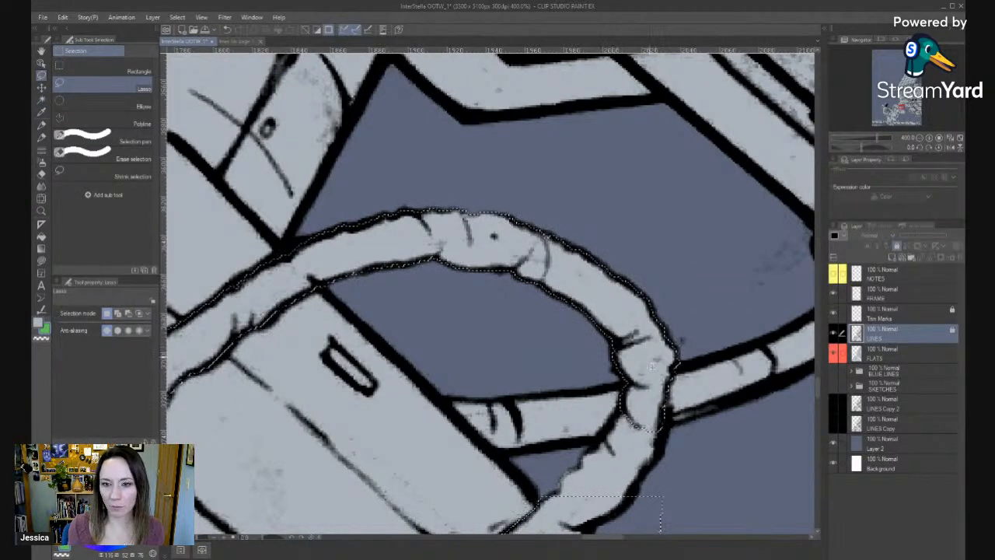
left_click_drag(653, 367, 613, 168)
key("w")
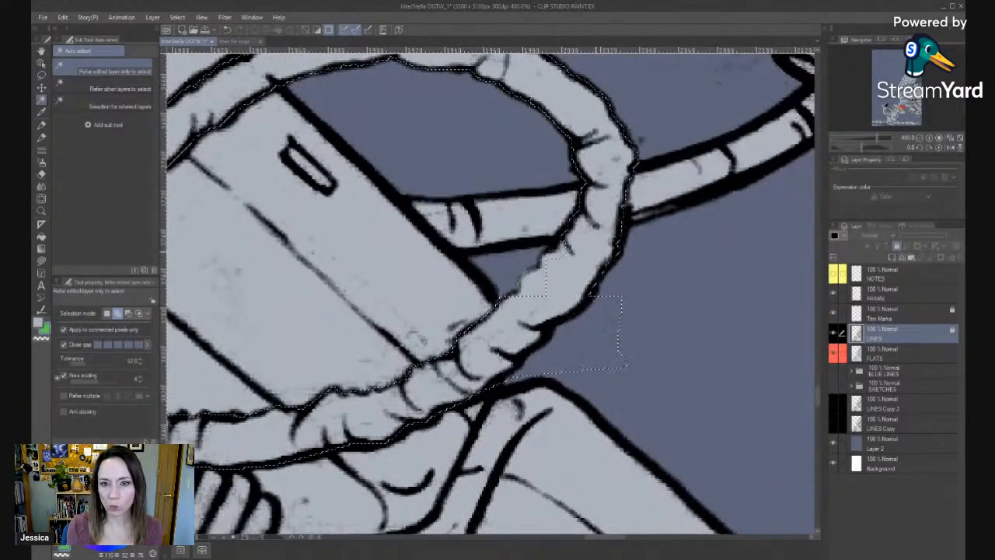
key("m")
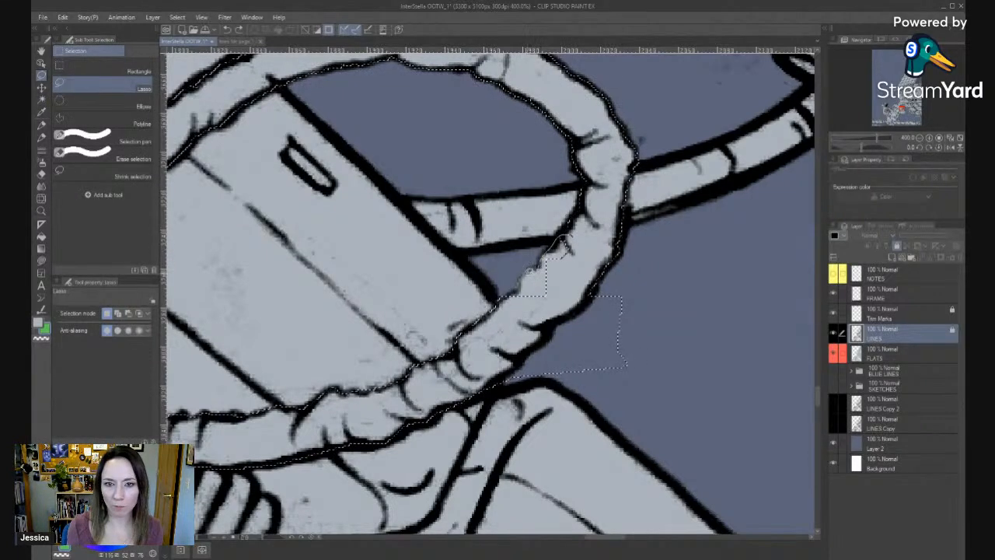
mouse_move(562, 241)
left_mouse_down()
mouse_move(540, 318)
mouse_move(643, 262)
mouse_move(592, 353)
left_mouse_up()
key("m")
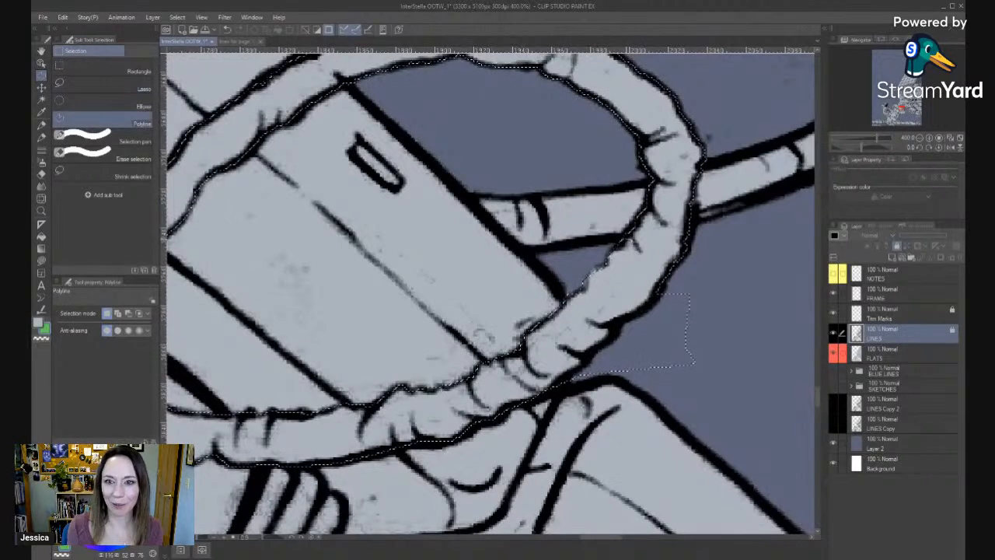
key("m")
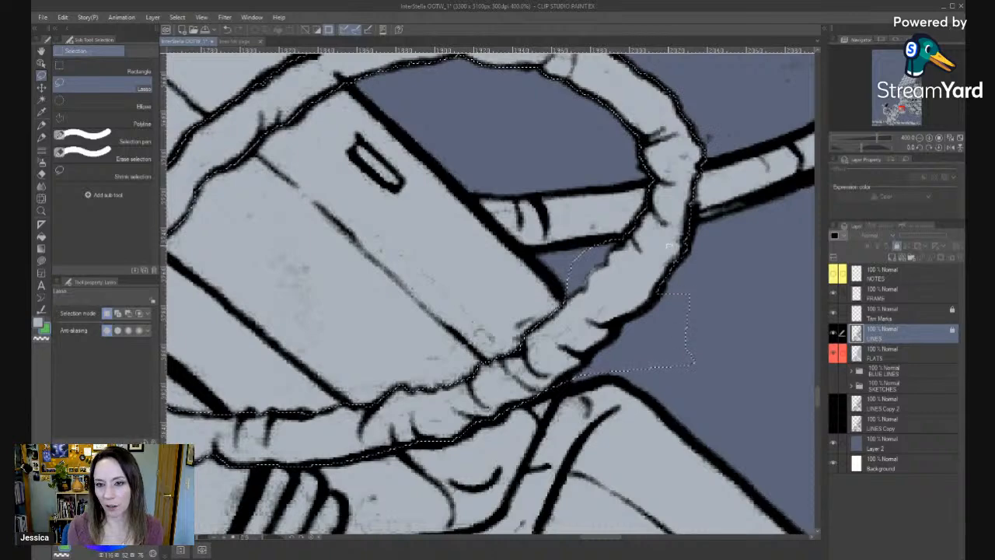
left_click_drag(652, 250, 576, 299)
left_click_drag(616, 272, 588, 355)
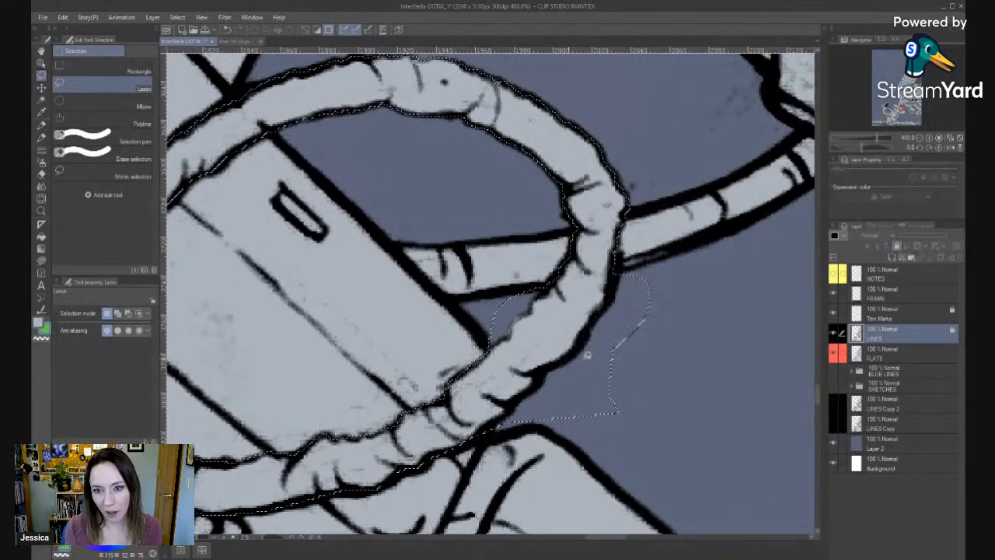
mouse_move(581, 395)
left_mouse_down()
mouse_move(616, 334)
mouse_move(579, 531)
left_mouse_up()
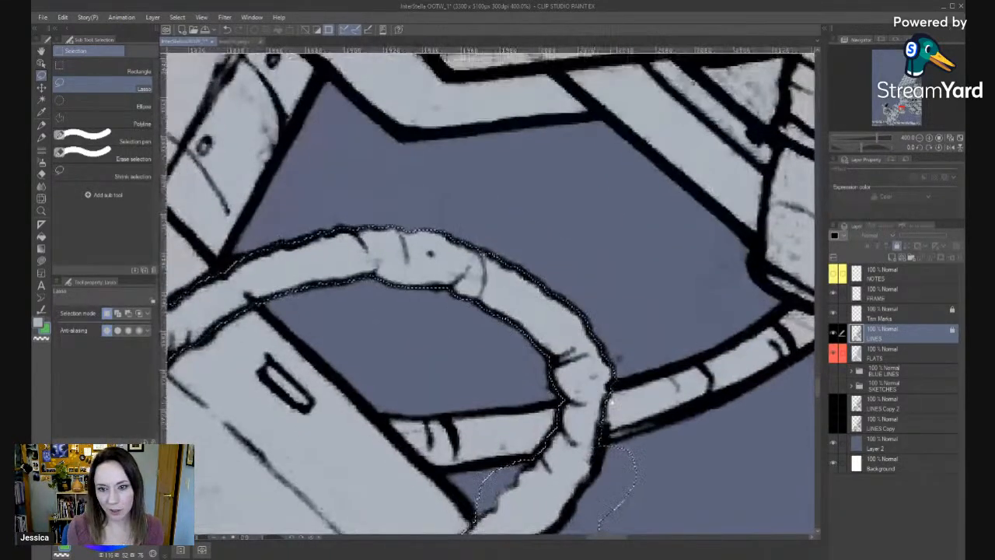
Lasso loosely around the tether's tail from the loop to the second astronaut's boot, adding it to the selection.
mouse_move(612, 377)
left_mouse_down()
mouse_move(544, 206)
mouse_move(296, 205)
mouse_move(230, 259)
mouse_move(261, 299)
mouse_move(407, 329)
mouse_move(566, 398)
mouse_move(608, 382)
left_mouse_up()
mouse_move(653, 423)
left_mouse_down()
mouse_move(950, 300)
mouse_move(520, 274)
mouse_move(438, 281)
mouse_move(394, 369)
left_mouse_up()
mouse_move(326, 448)
left_mouse_down()
mouse_move(596, 347)
mouse_move(590, 226)
mouse_move(517, 188)
mouse_move(377, 231)
left_mouse_up()
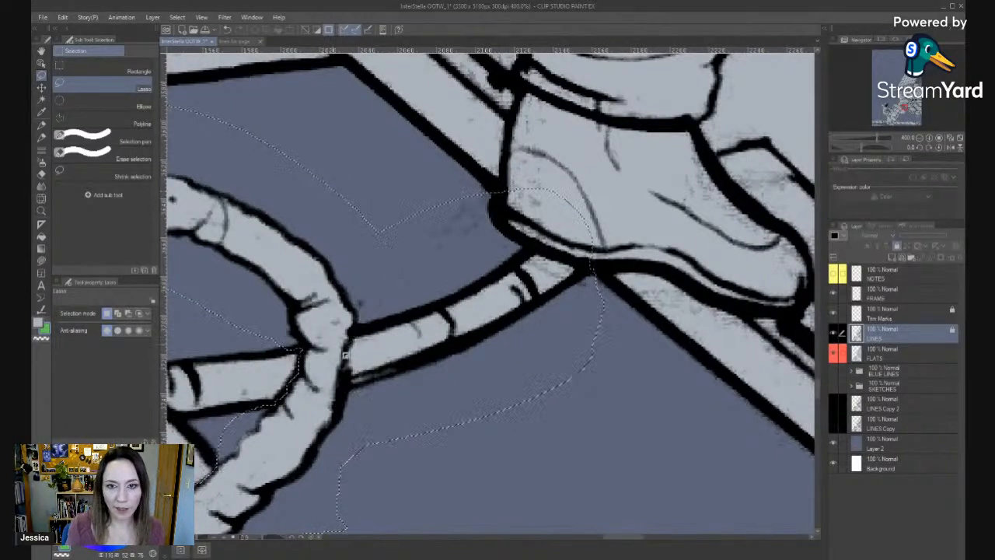
Try filling the selected astronaut, tethers and anchor with green on the FLATS layer.
key("alt+space")
left_click_drag(627, 196, 529, 256)
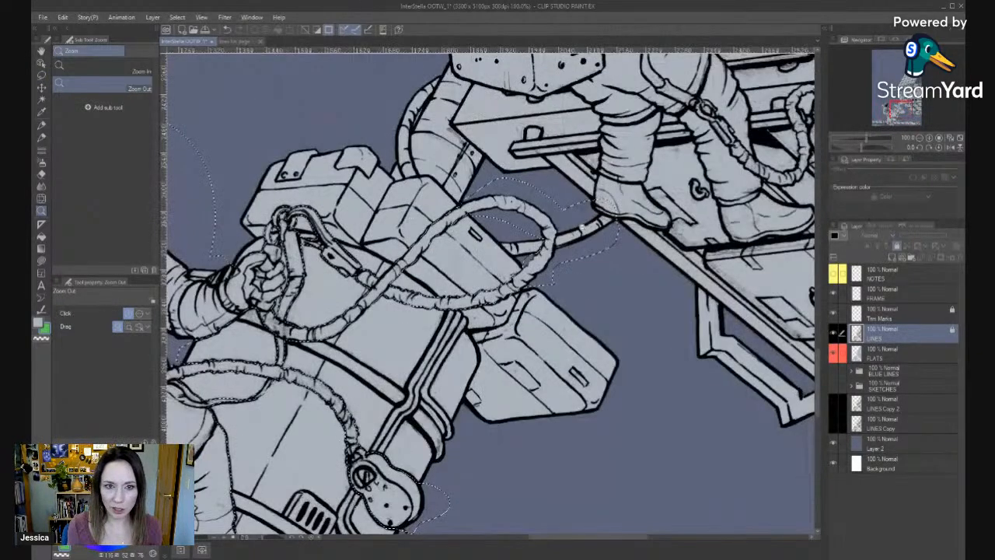
left_click(560, 265)
left_click_drag(482, 432, 530, 336)
left_click_drag(395, 363, 608, 393)
left_click(895, 353)
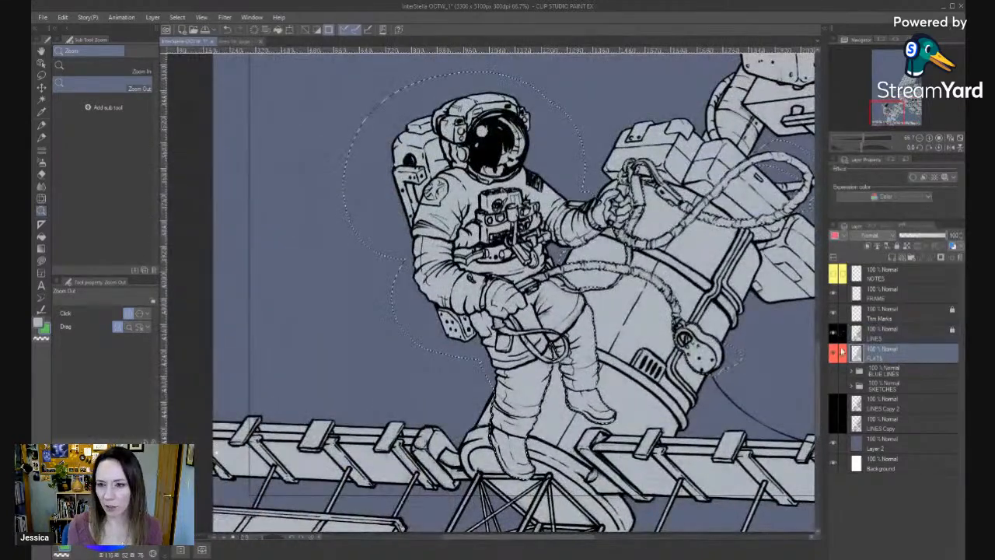
key("ctrl+d")
key("g")
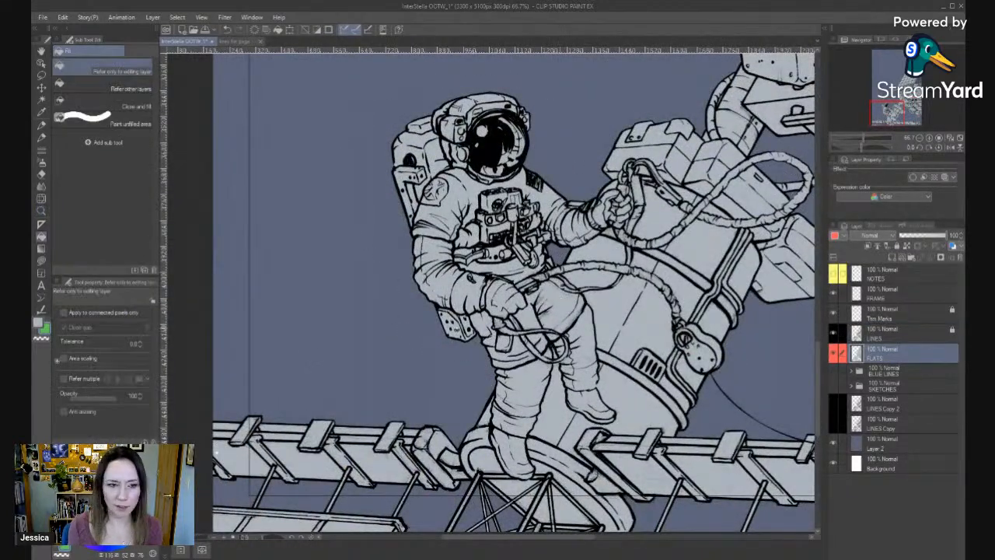
left_click(527, 244)
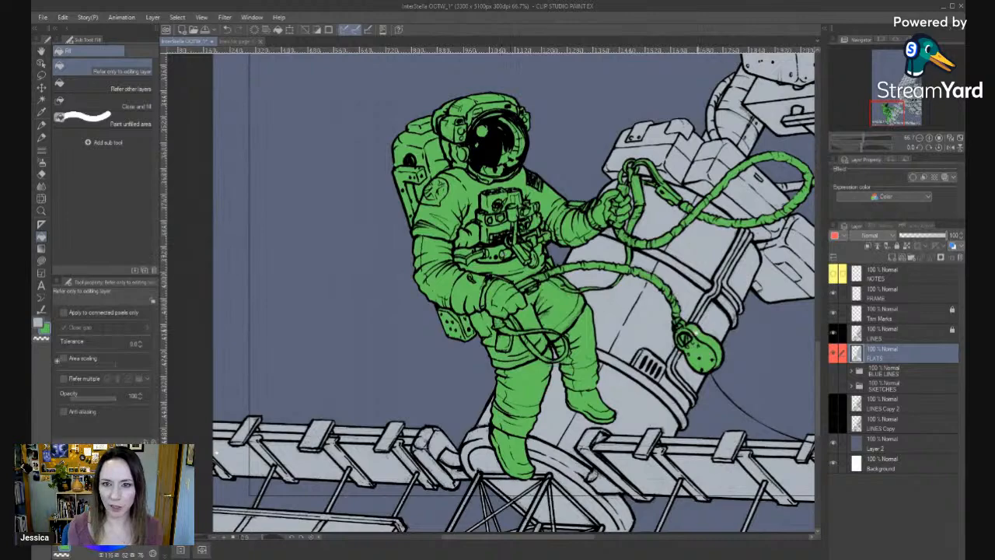
left_click_drag(659, 348, 548, 365)
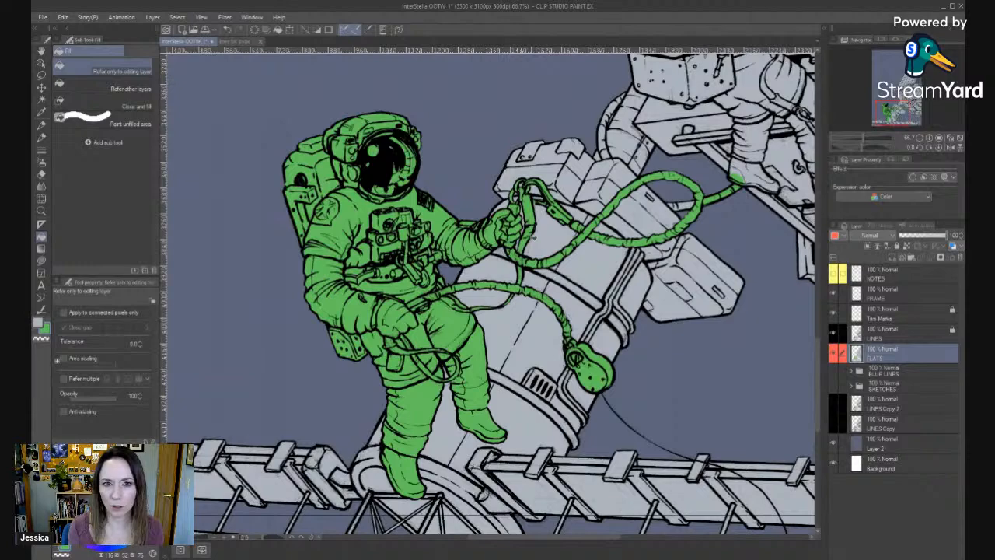
left_click_drag(629, 242, 427, 388)
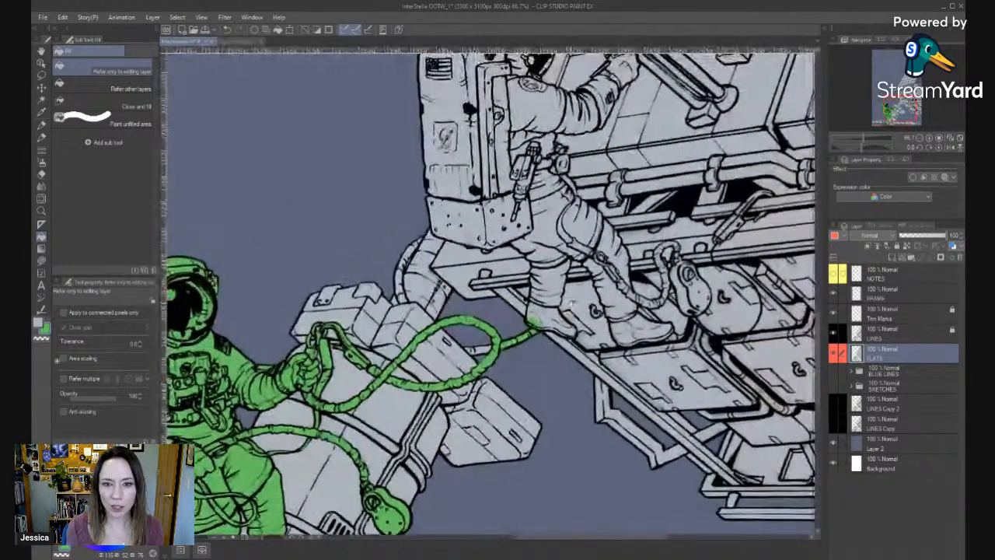
key("ctrl+z")
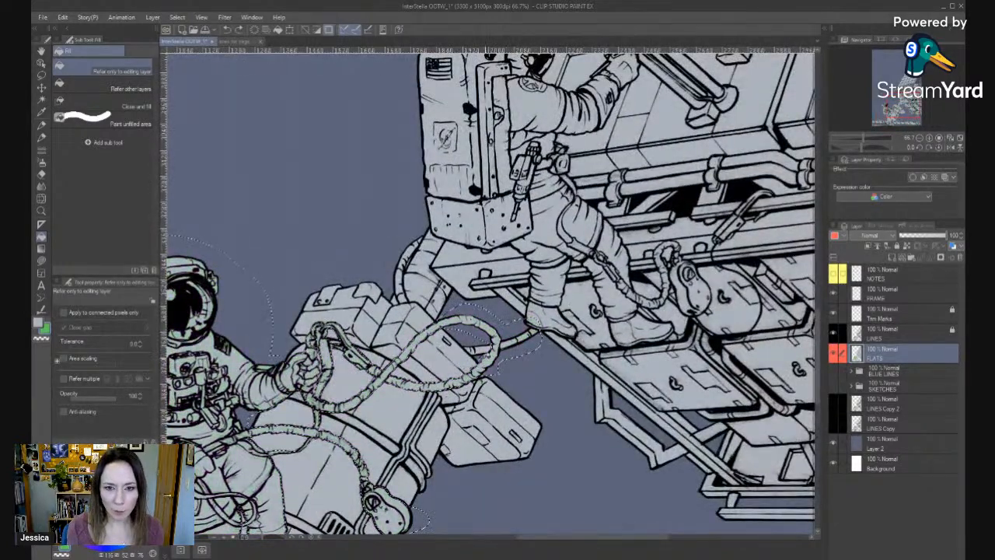
Add the tether stretch inside the loop to the selection with the Lasso, working on the LINES layer.
key("t")
key("slash")
double_click(479, 351)
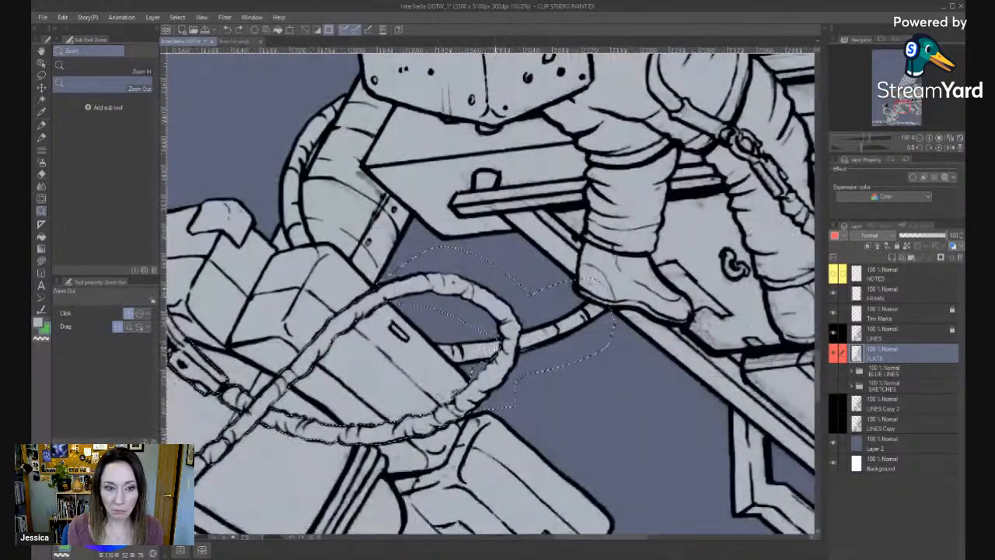
left_click(479, 351)
key("m")
left_click_drag(478, 358, 550, 310)
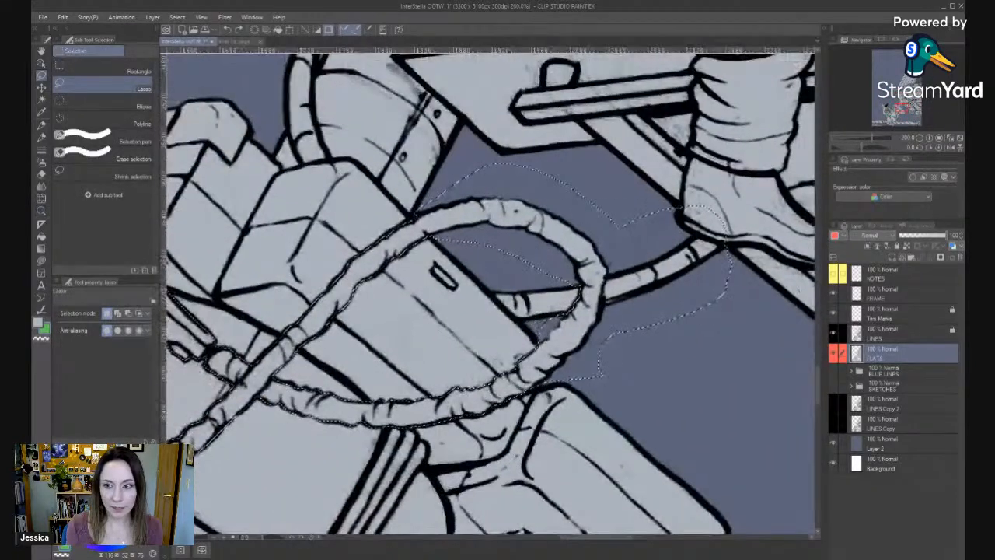
left_click(876, 336)
mouse_move(591, 278)
left_mouse_down()
mouse_move(495, 278)
mouse_move(488, 291)
mouse_move(523, 315)
mouse_move(562, 317)
left_mouse_up()
Start a Polyline outline at the second astronaut's rear boot, tracing the sole, toe and instep up to the ankle.
mouse_move(423, 141)
left_mouse_down()
mouse_move(549, 385)
mouse_move(230, 295)
mouse_move(133, 336)
mouse_move(115, 383)
mouse_move(187, 203)
left_mouse_up()
key("m")
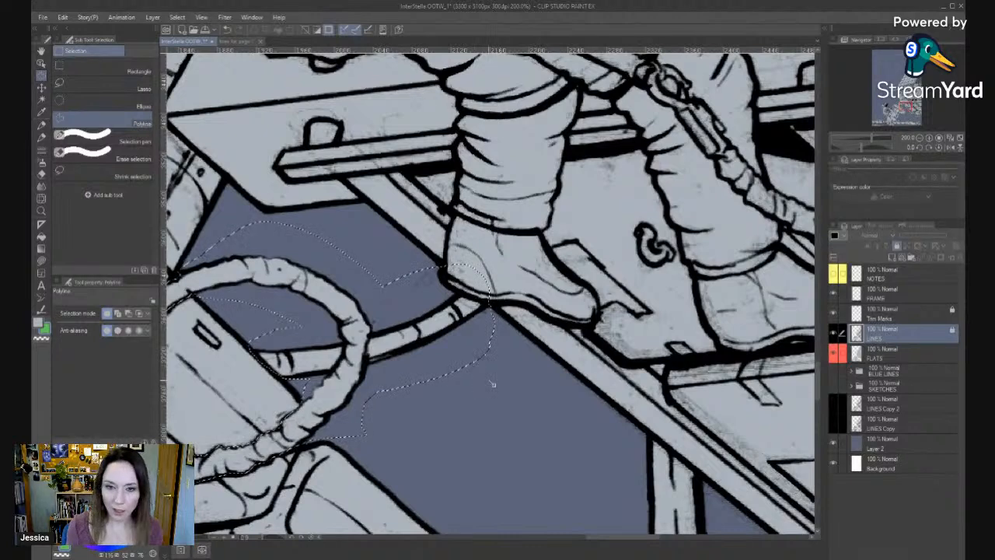
left_click(490, 303)
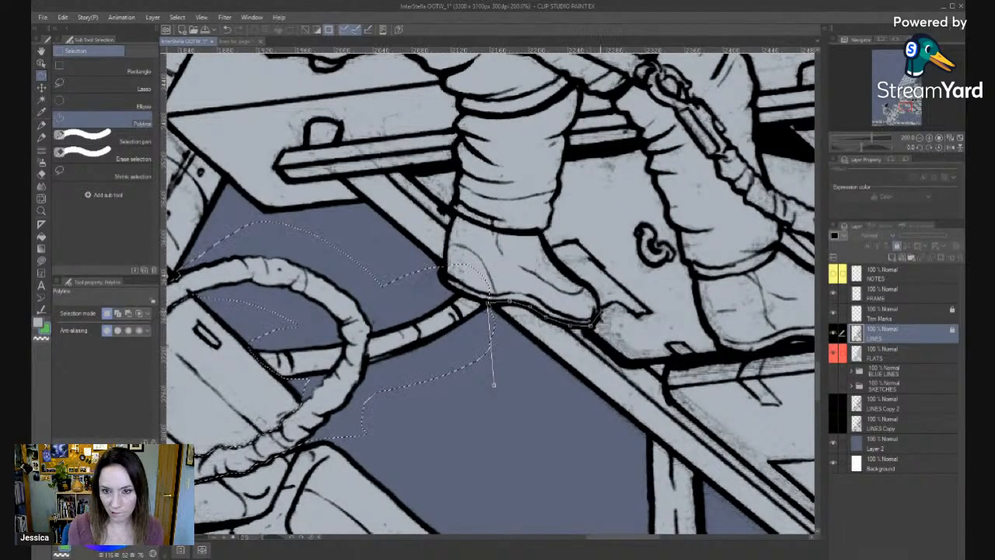
left_click(599, 317)
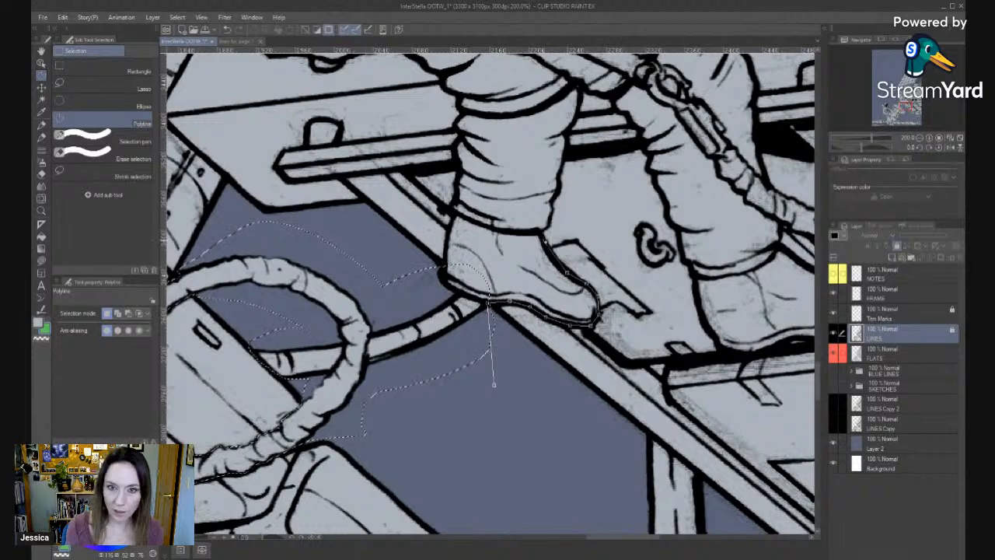
left_click(552, 257)
left_click(542, 231)
left_click(551, 227)
Continue the Polyline outline up the inner edge of the rear leg and down the inner edge of the front leg.
left_click_drag(562, 203, 502, 398)
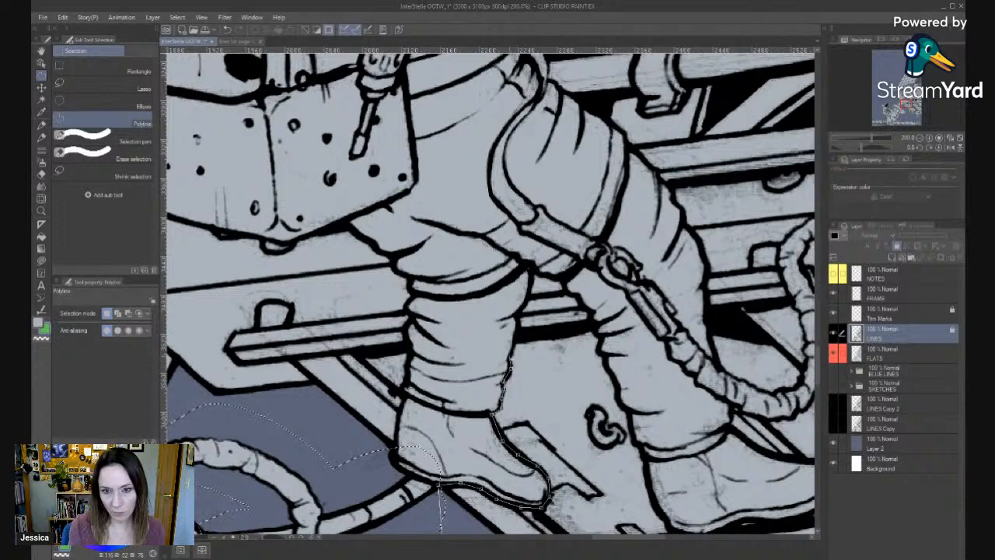
left_click(518, 316)
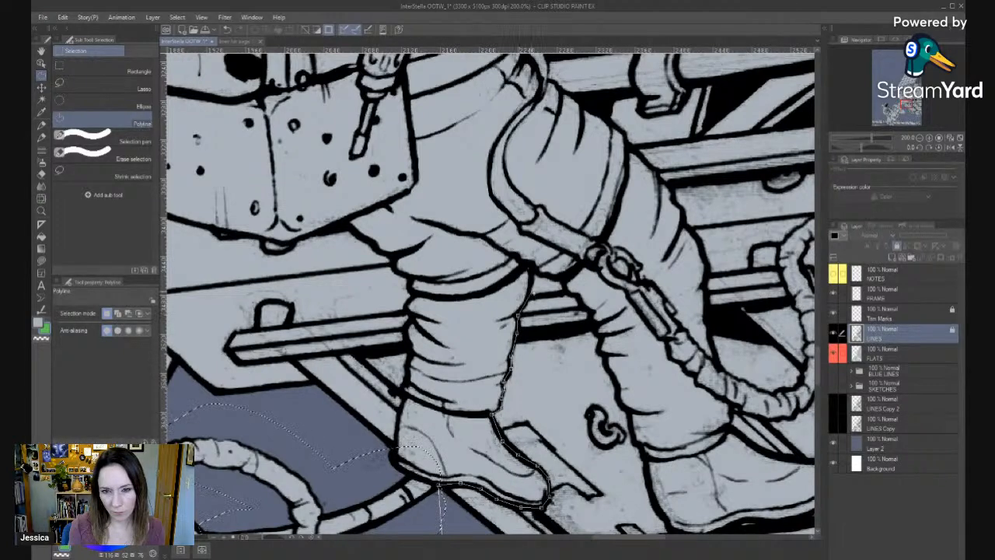
left_click(530, 267)
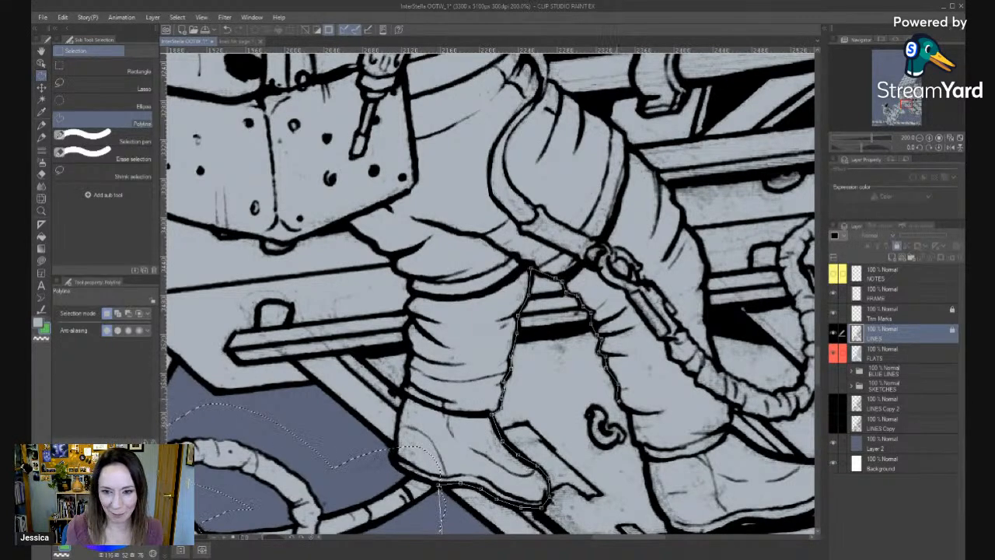
Continue the Polyline outline around the front boot's heel, sole, toe and instep, up to where the tether meets the ankle.
left_click_drag(631, 422, 562, 301)
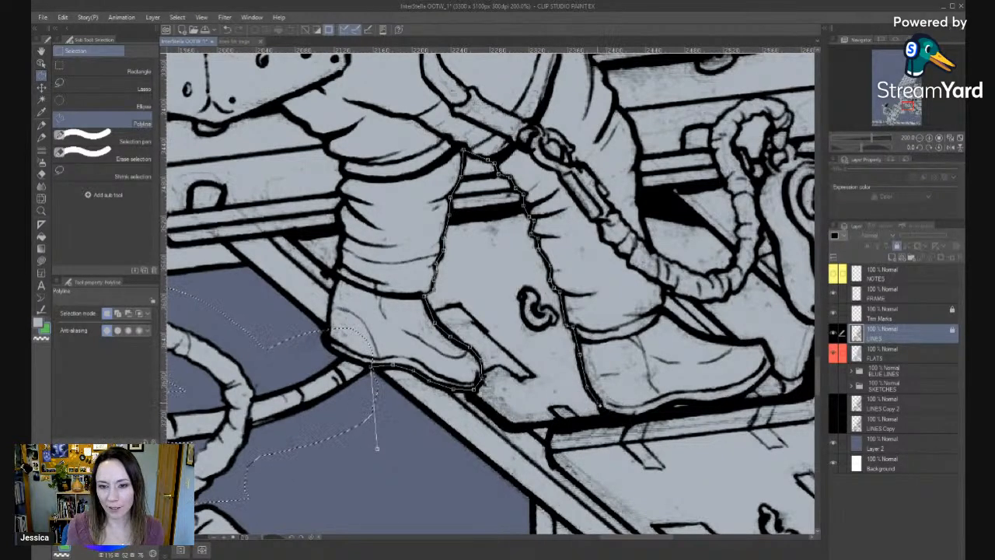
left_click(596, 397)
left_click(607, 413)
left_click_drag(622, 416, 529, 441)
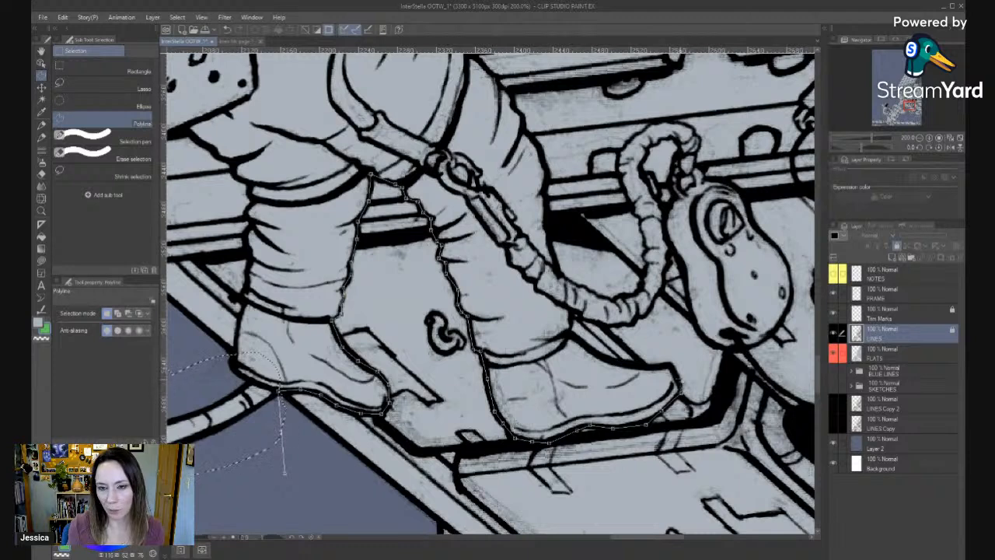
left_click(669, 365)
left_click(647, 368)
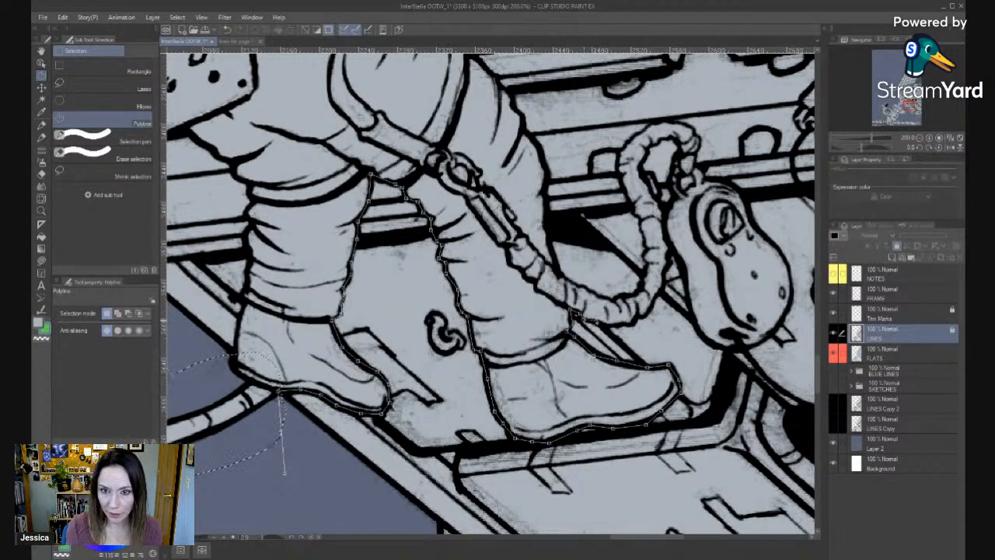
left_click(606, 325)
left_click_drag(614, 325, 581, 374)
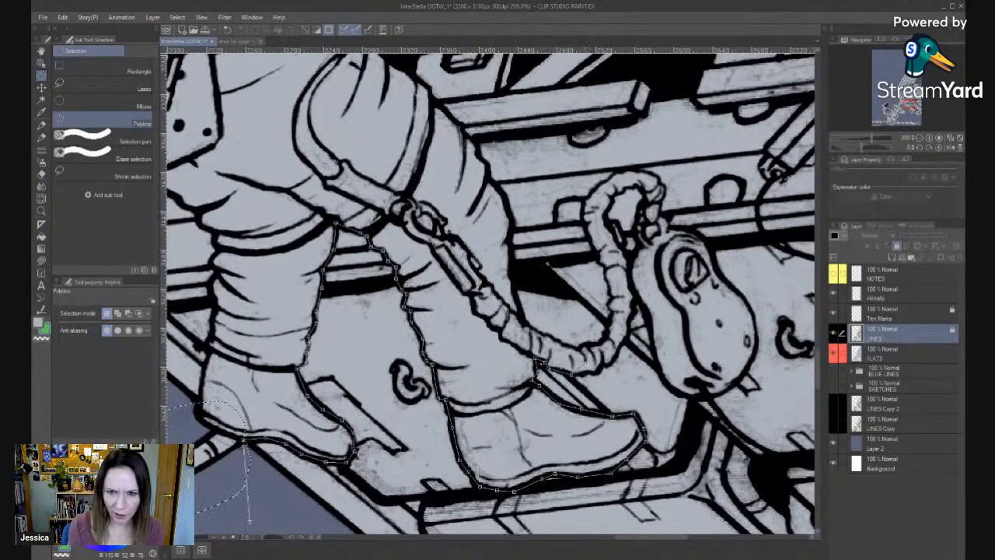
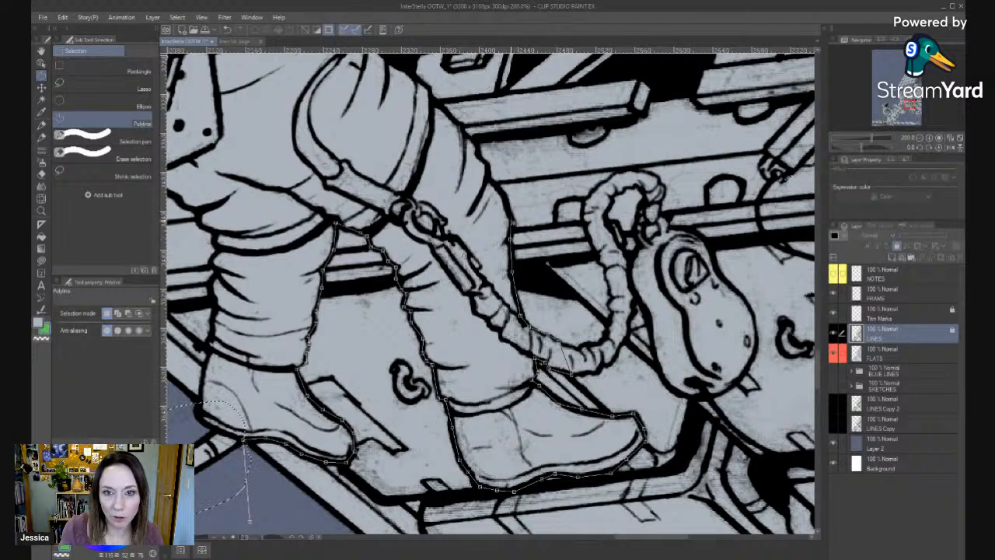
Trace the front leg's outer edge, cut across the thighs, follow the rear leg's outer edge down and close the Polyline selection.
left_click(512, 221)
left_click(500, 187)
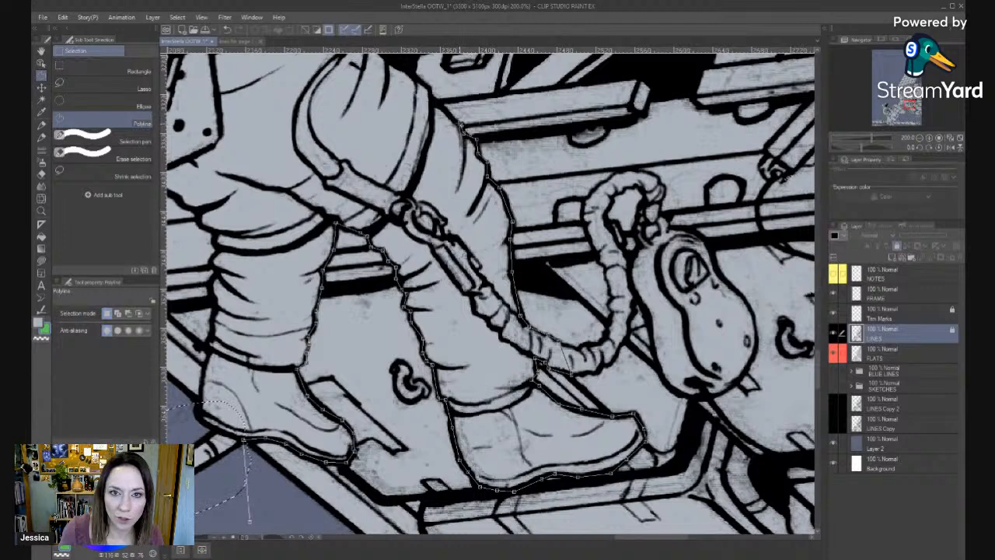
left_click(432, 99)
left_click(299, 122)
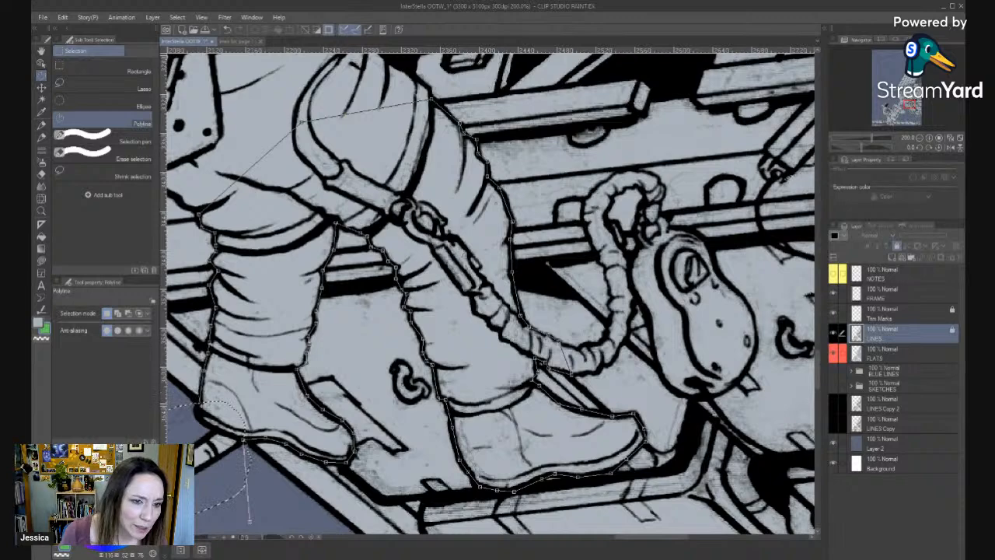
left_click(547, 365)
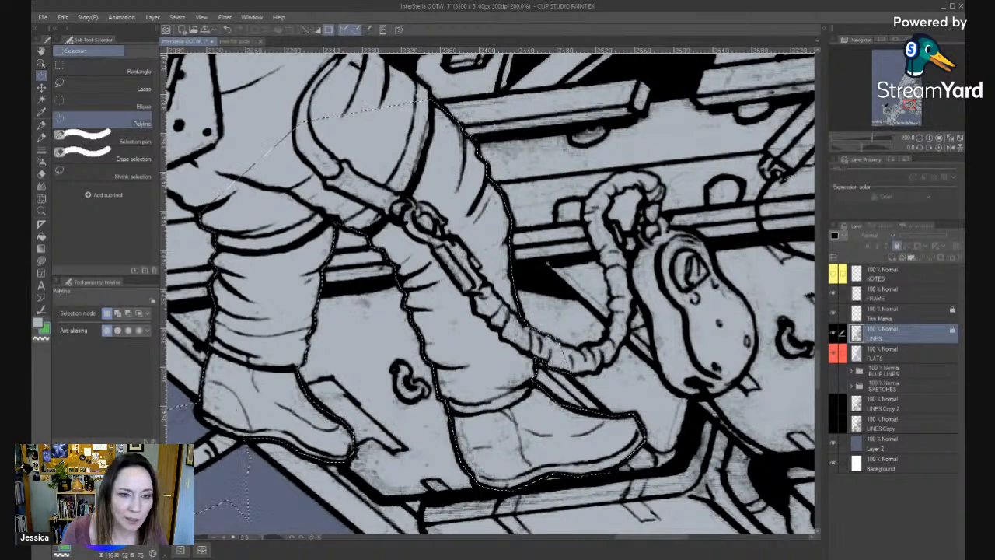
Start a Polyline outline along the second astronaut's tether from the front leg, following its upper edge around the loop.
left_click_drag(573, 390, 407, 434)
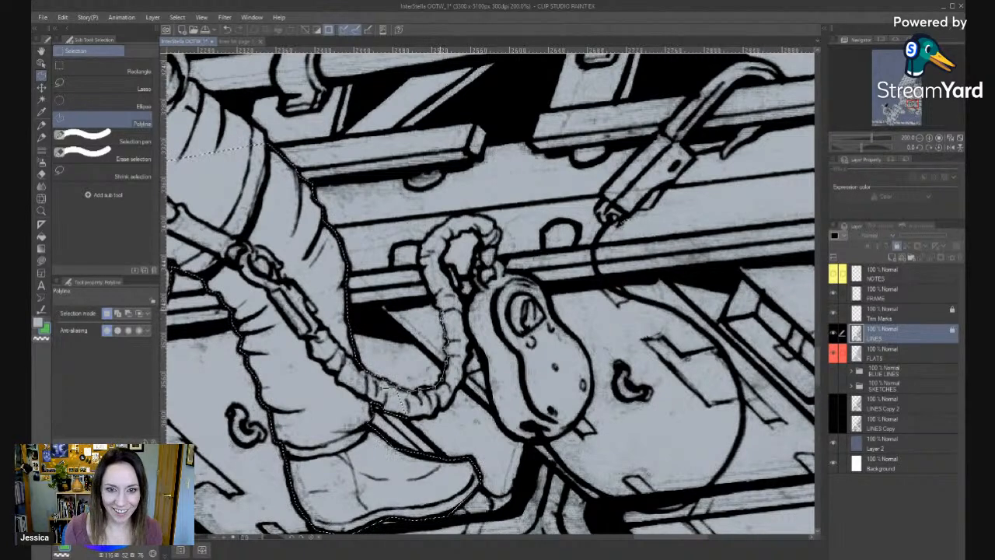
left_click(432, 296)
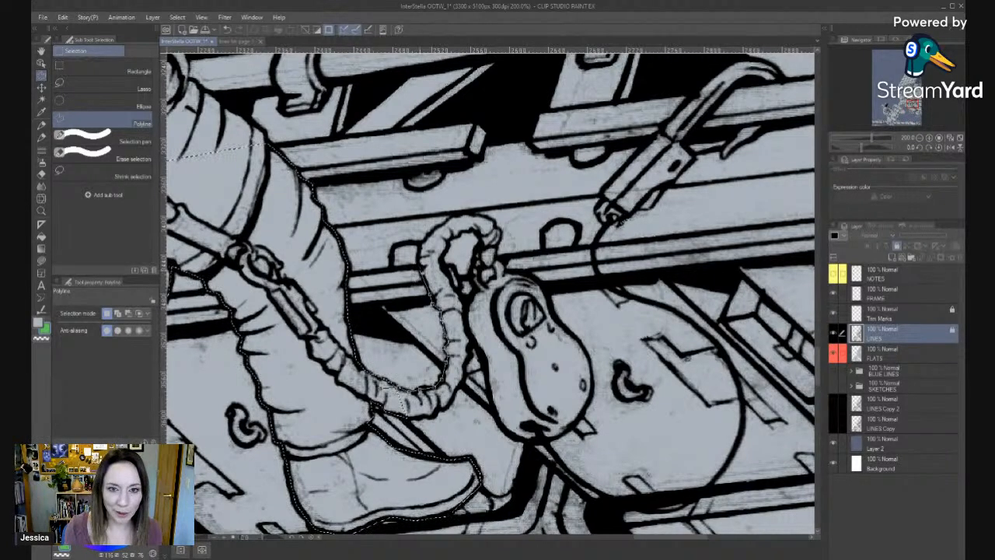
left_click(423, 275)
left_click(421, 262)
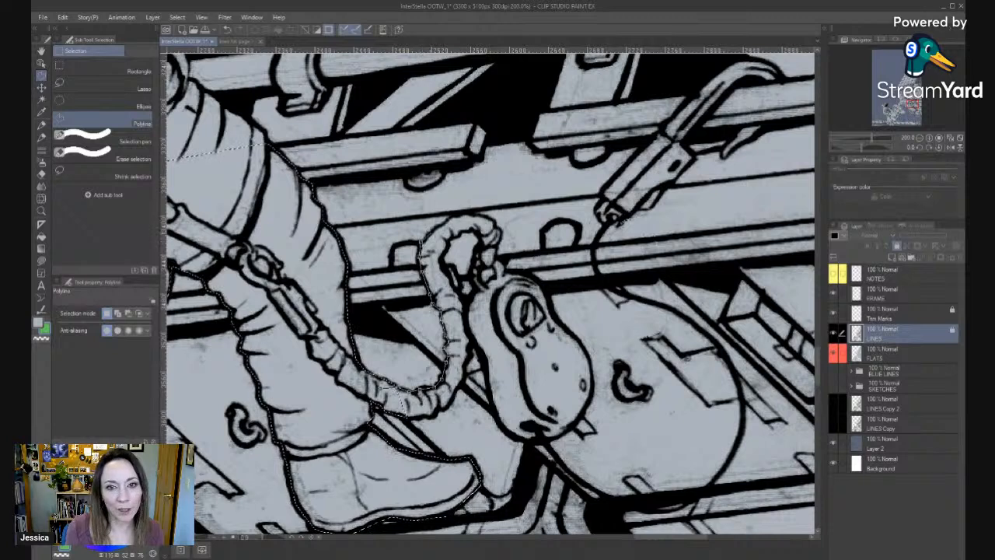
left_click(454, 216)
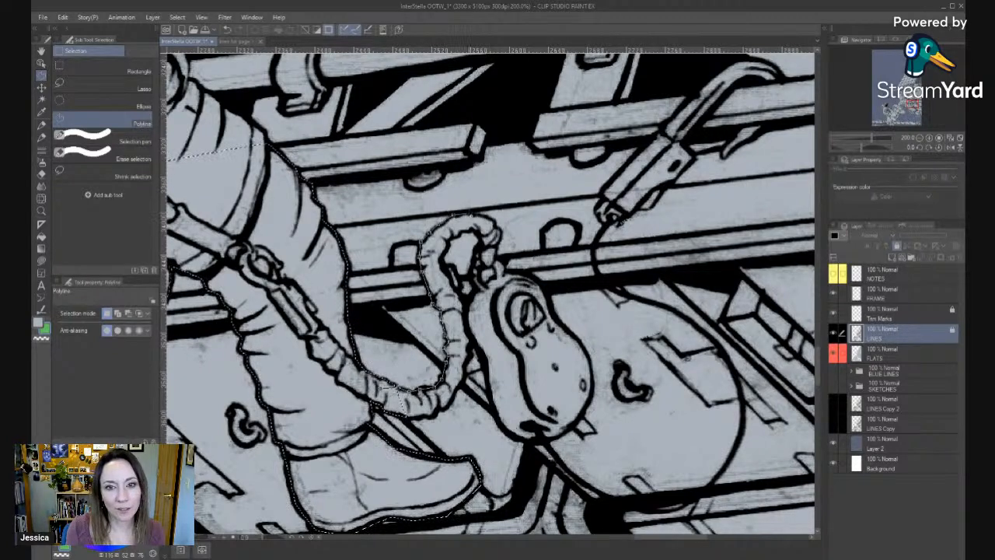
left_click(469, 212)
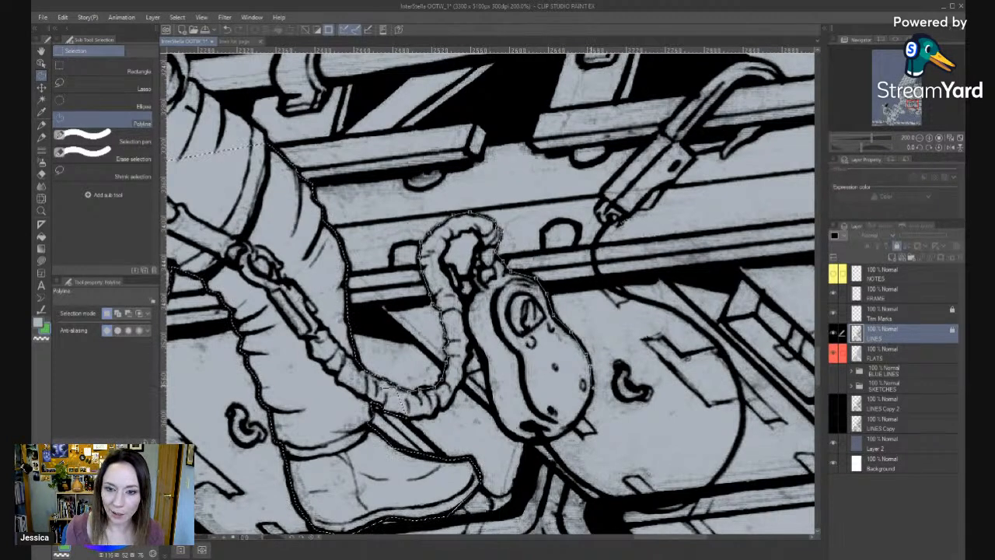
Continue the outline around the oval anchor, return along the tether's lower edge and close it to add both to the selection.
left_click(573, 425)
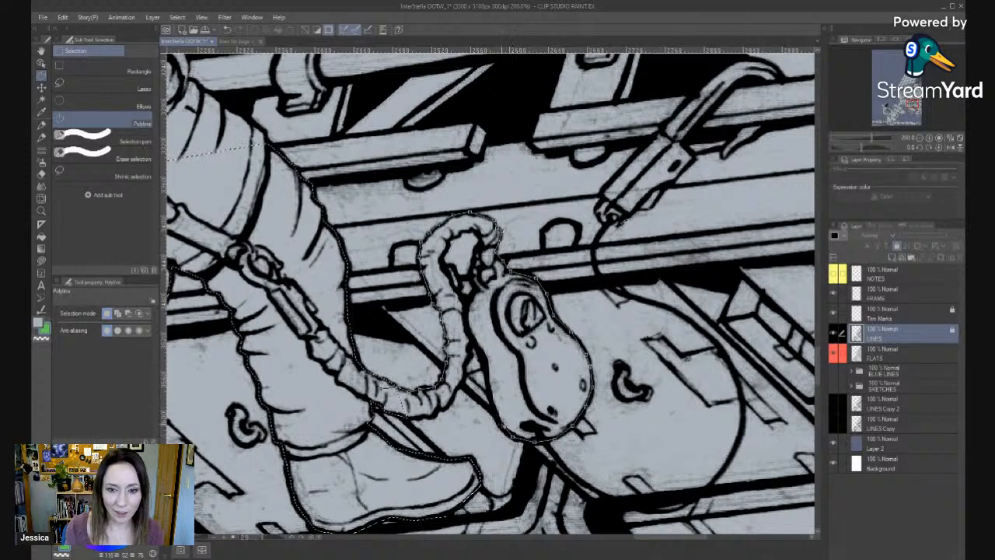
left_click(492, 405)
left_click(487, 382)
left_click(483, 355)
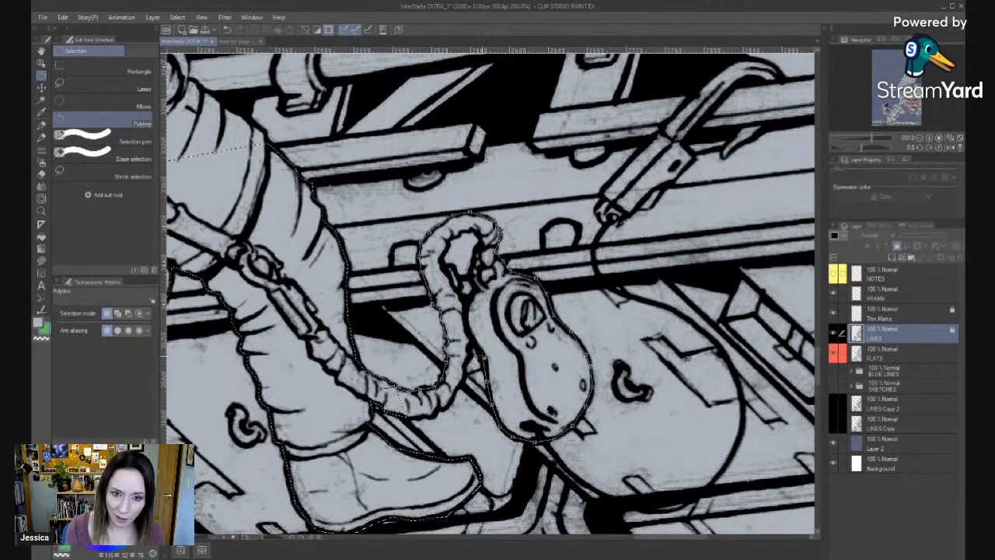
left_click(472, 342)
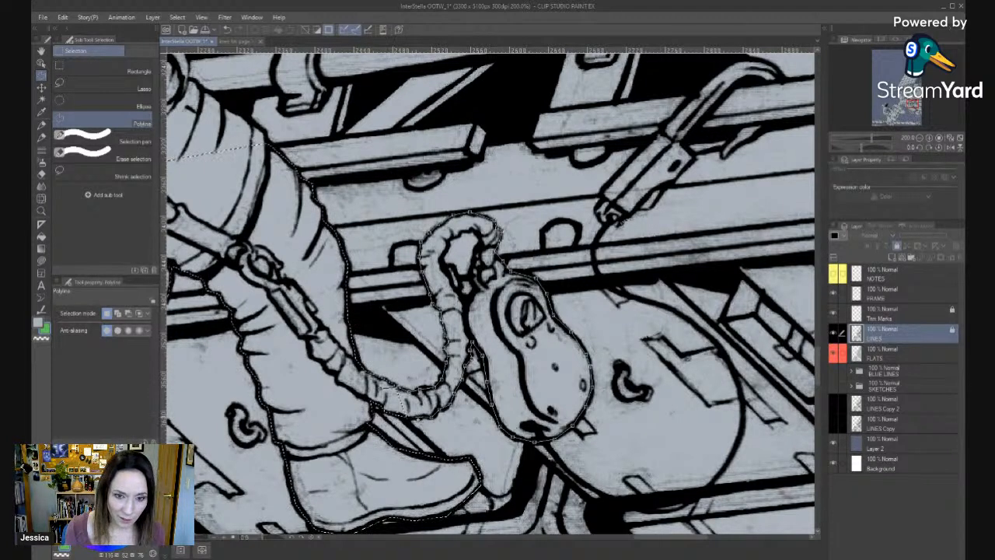
double_click(403, 414)
left_click_drag(479, 272, 465, 343)
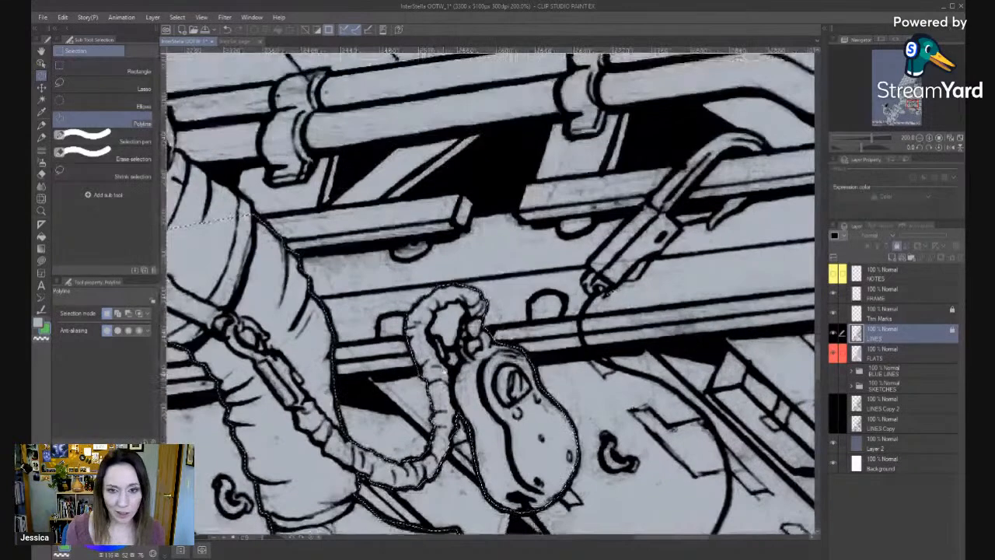
Add the hooked clip attached to the rail beyond the anchor to the selection with a Polyline outline.
key("m")
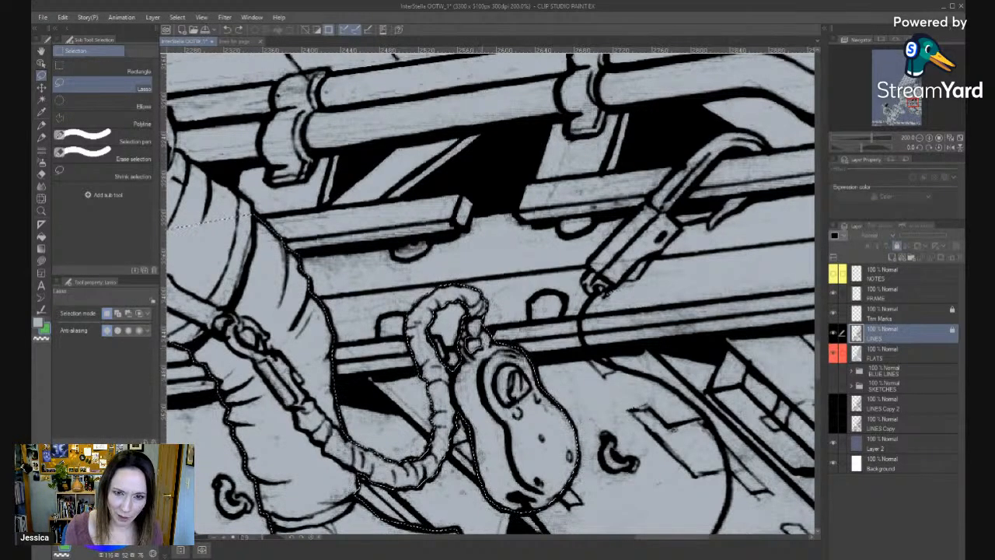
key("alt+space")
left_click(592, 428)
left_click(596, 430)
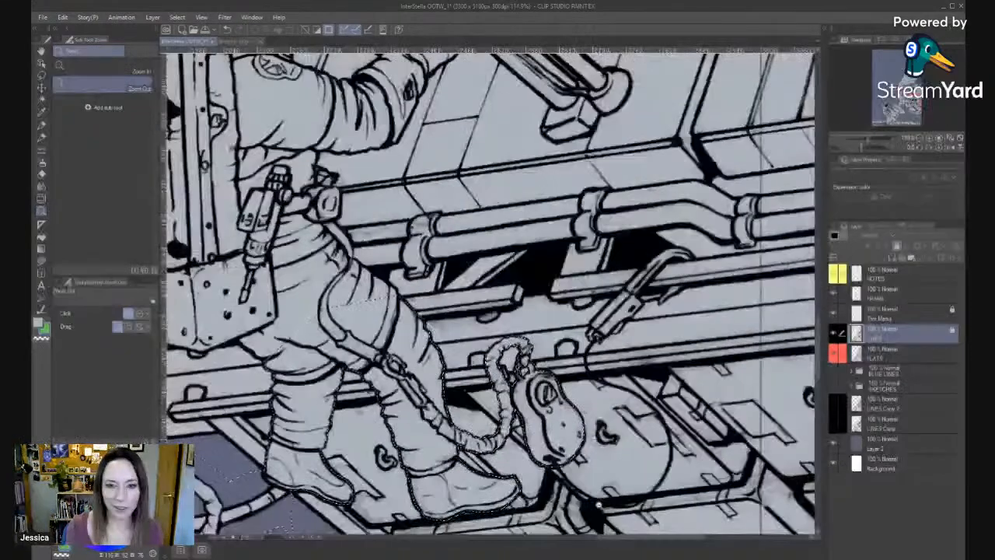
left_click(594, 443)
left_click(593, 458)
left_click_drag(349, 467, 360, 430)
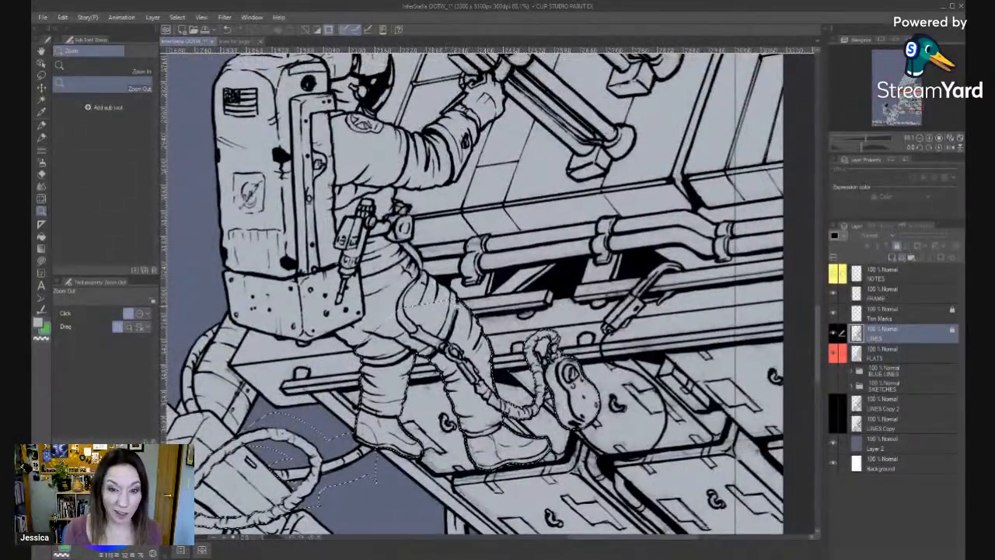
scroll(438, 304, "up", 1)
left_click_drag(437, 325, 405, 269)
left_click_drag(653, 221, 622, 253)
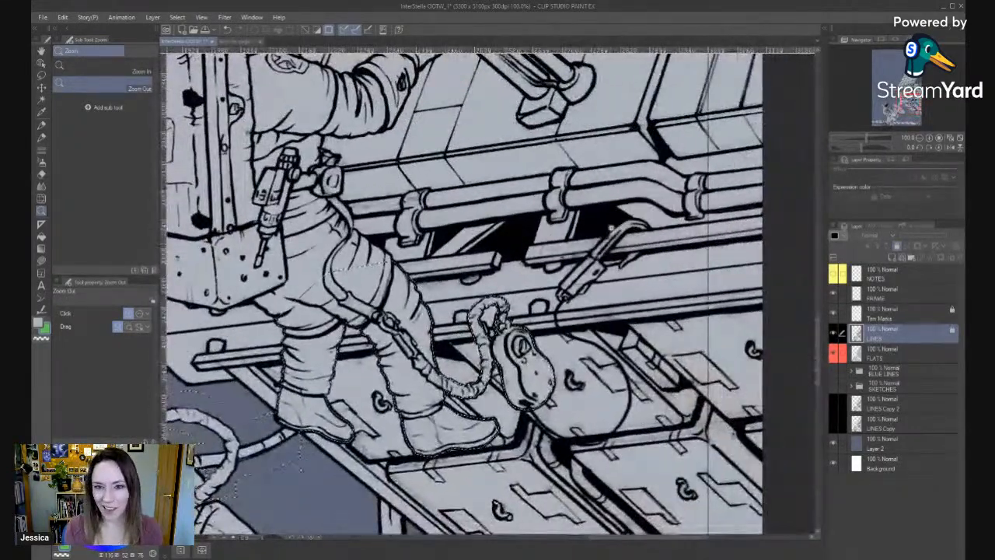
scroll(622, 253, "up", 1)
key("m")
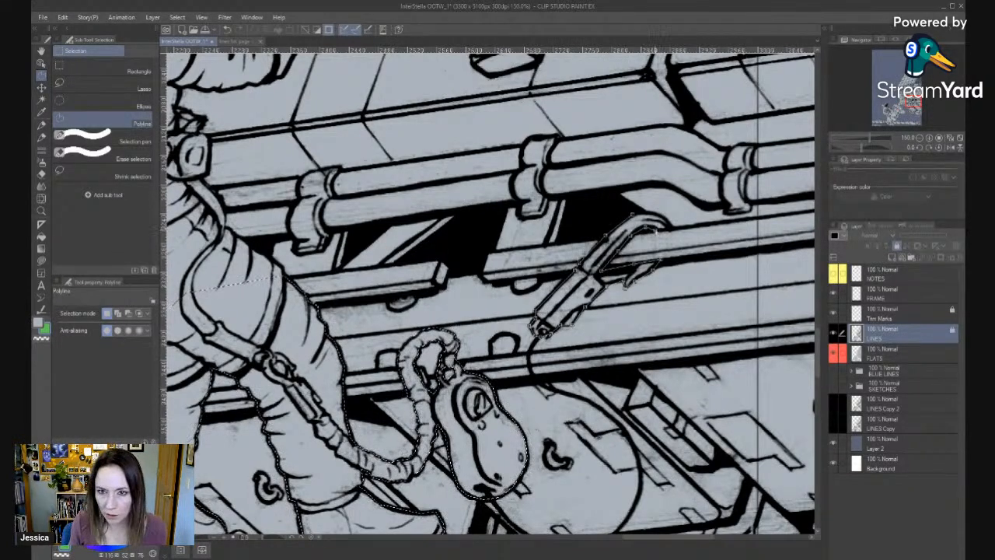
left_click(662, 218)
left_click(645, 213)
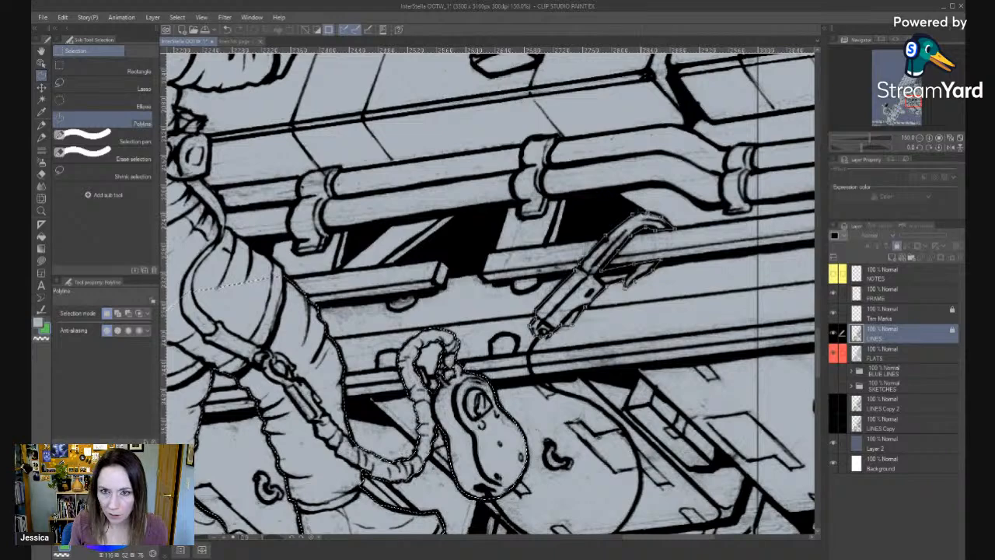
left_click(633, 216)
Start a Polyline outline inside the selected thigh and trace the hip edge and waist strap up to the belt attachment.
left_click_drag(443, 425, 670, 462)
left_click(420, 339)
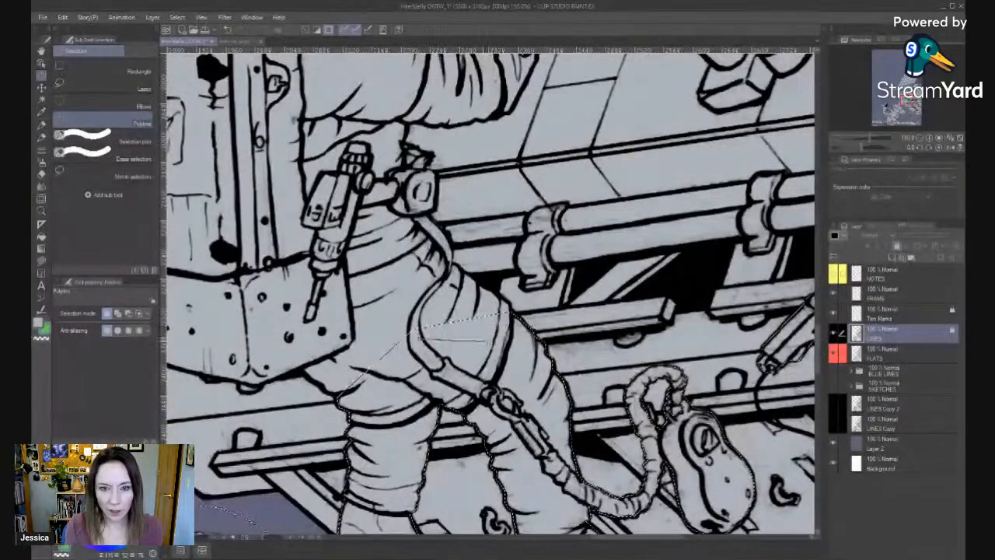
left_click(507, 342)
left_click(510, 310)
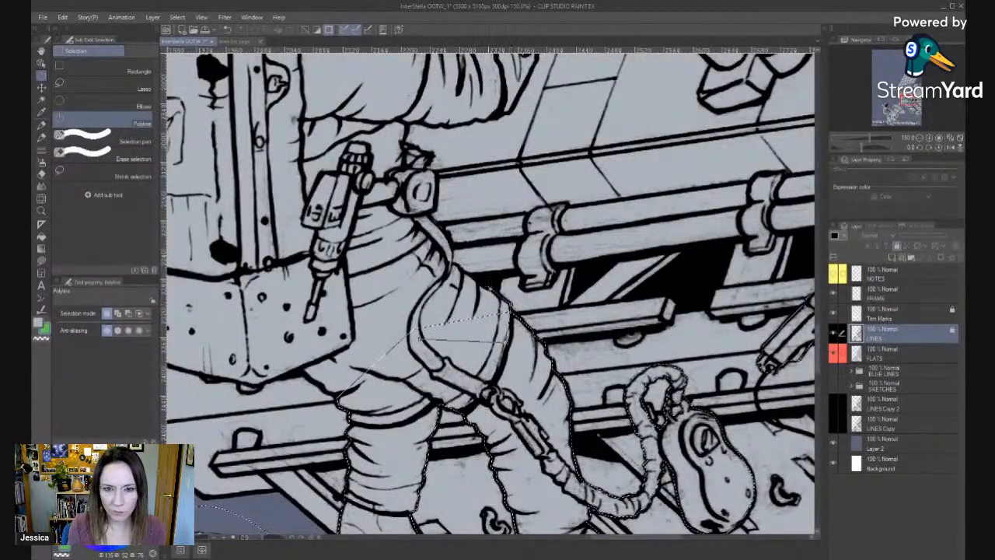
left_click(489, 288)
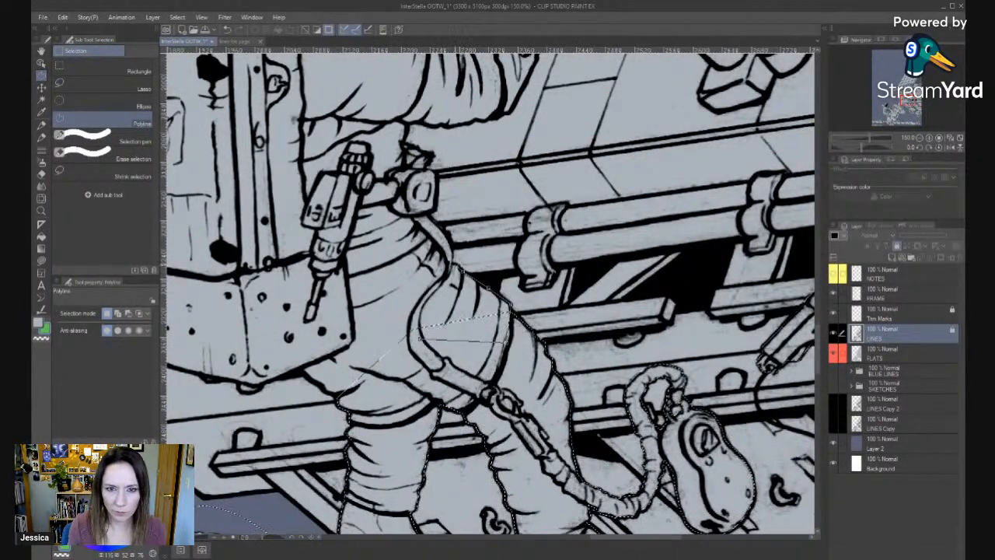
left_click(457, 264)
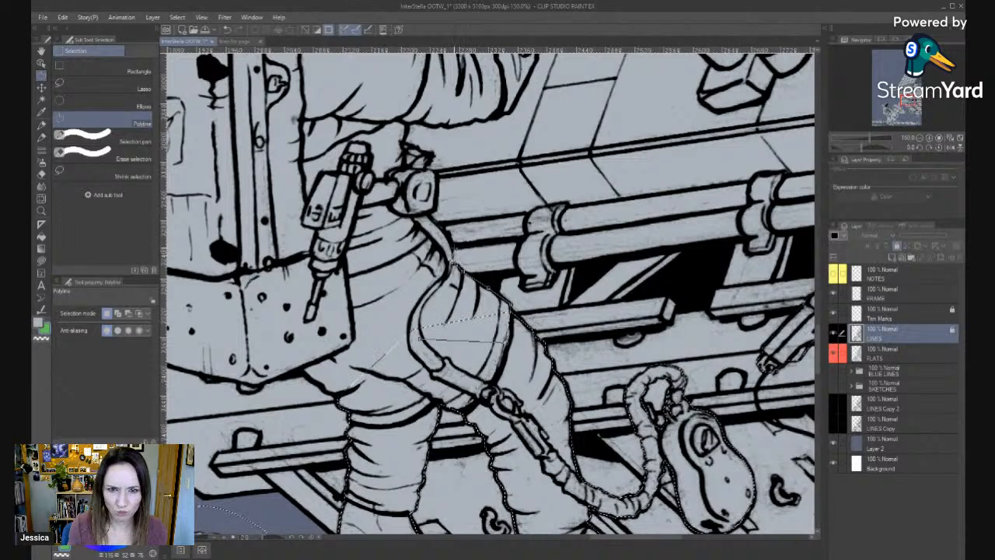
left_click(447, 233)
left_click(430, 215)
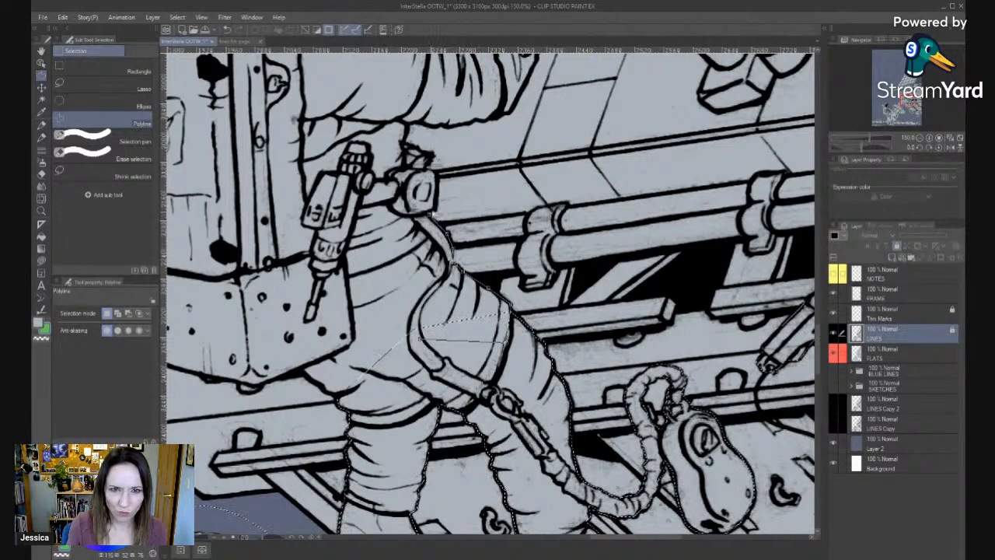
left_click(436, 213)
left_click_drag(457, 161, 480, 328)
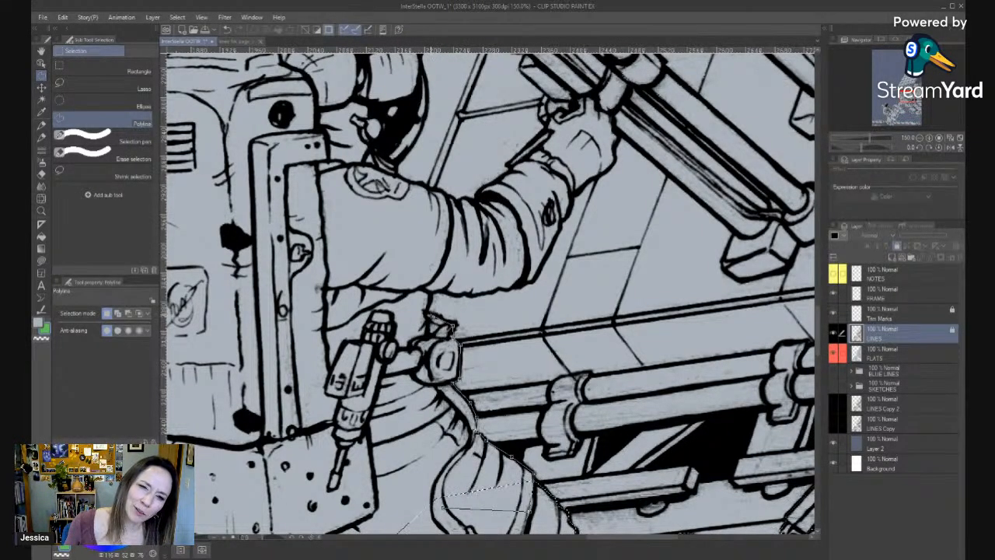
Trace past the belt attachment and under the raised arm, cut across the sleeve and follow its upper edge to the shoulder.
left_click(426, 313)
left_click(430, 292)
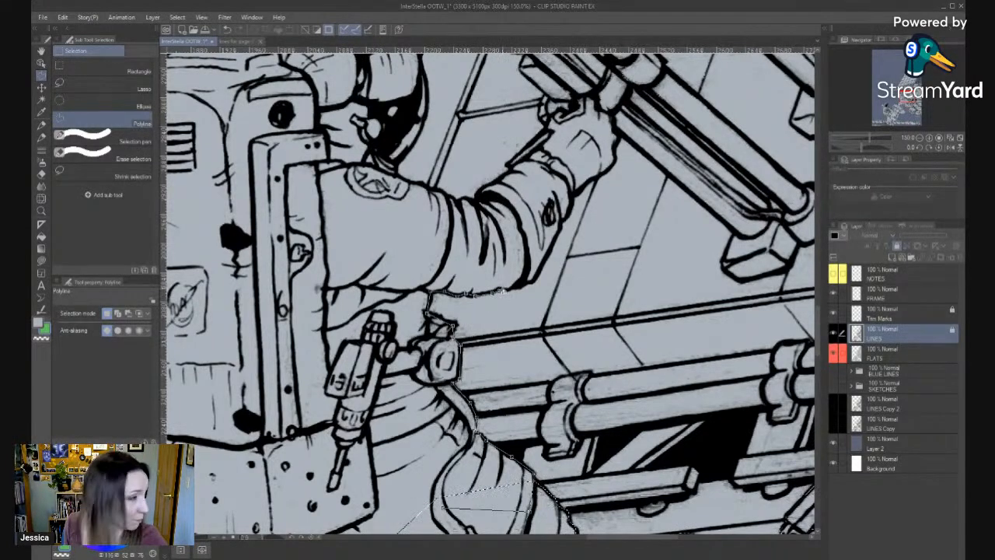
left_click(486, 201)
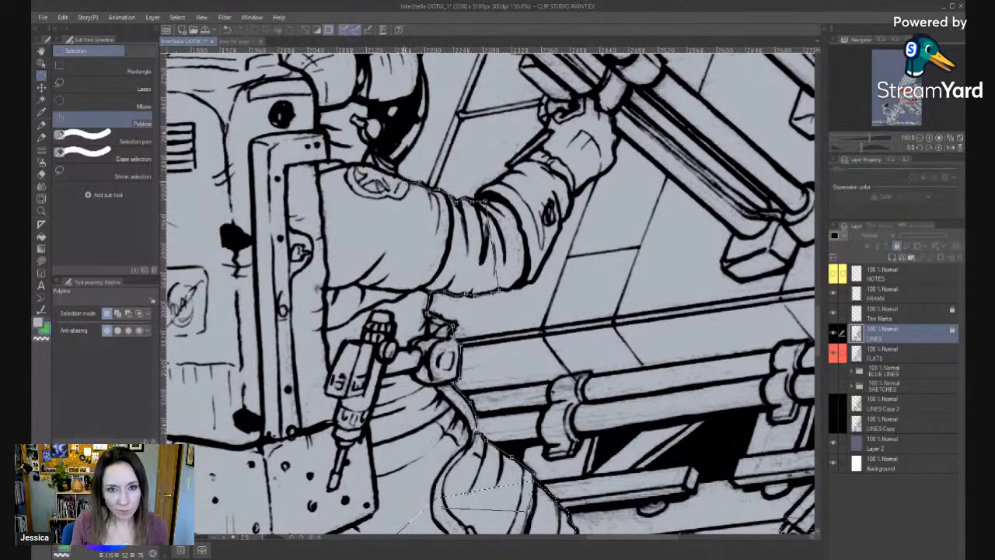
left_click(327, 186)
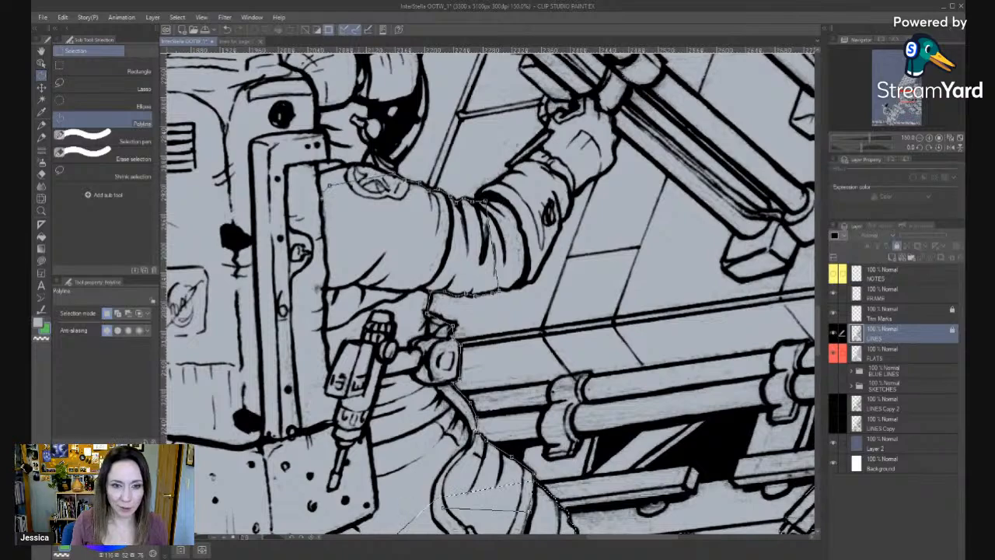
Route the Polyline outline through the backpack interior down to the thigh and close it to add the torso and upper arm.
left_click(243, 328)
left_click_drag(306, 467, 393, 256)
left_click(429, 298)
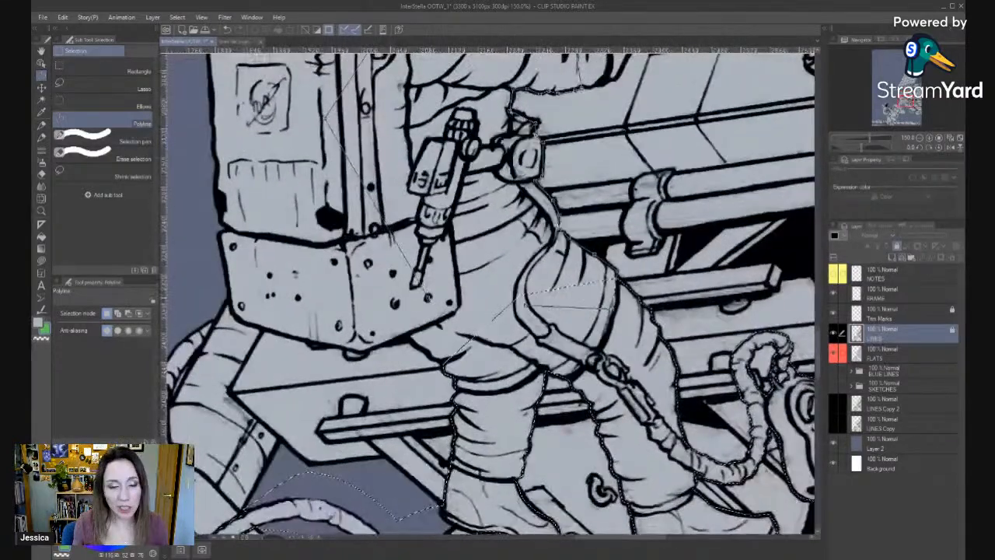
left_click(502, 317)
left_click(525, 307)
left_click_drag(506, 262, 438, 458)
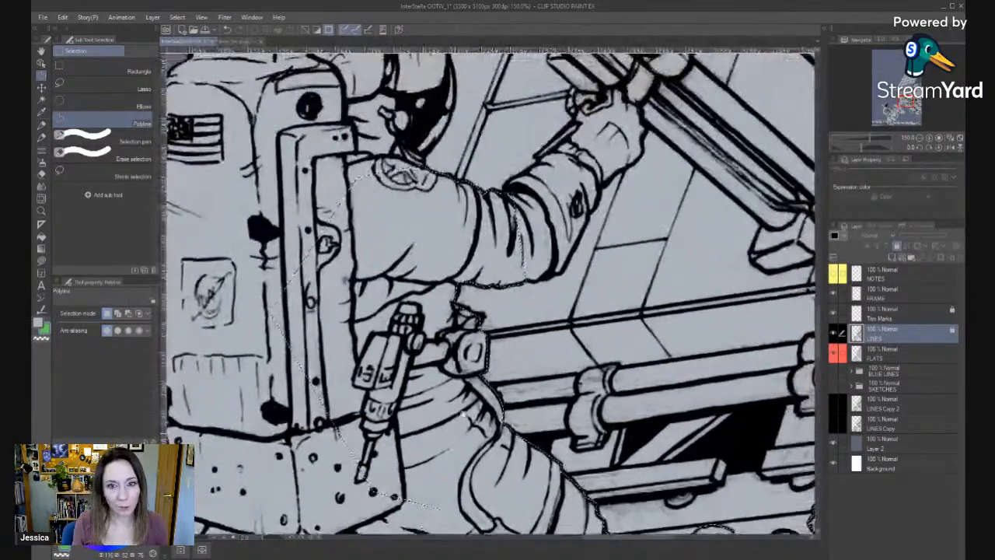
left_click_drag(545, 212, 477, 371)
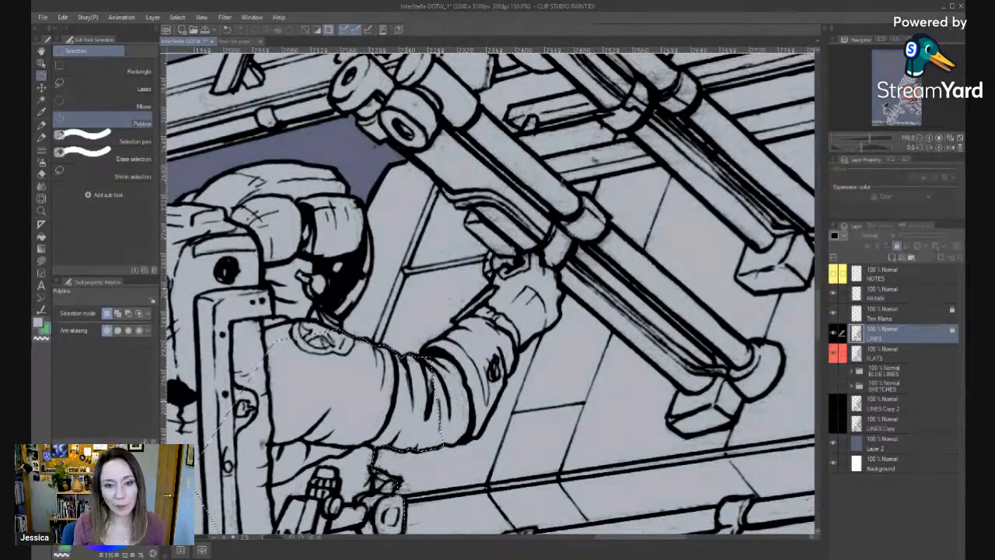
Start a Polyline outline inside the upper arm and trace the raised forearm's outer edge from the elbow past the cuff to the back of the glove.
left_click(359, 391)
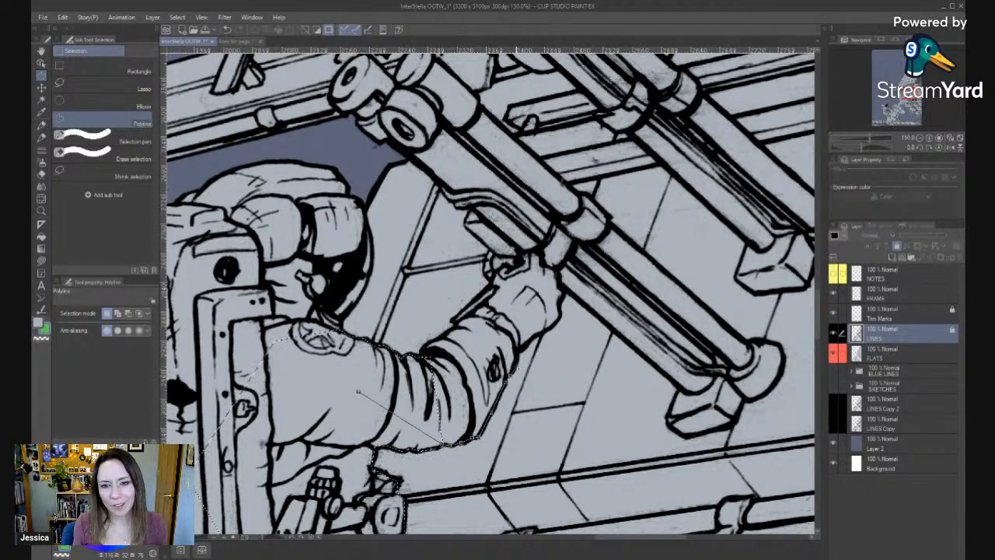
left_click(517, 365)
left_click(519, 350)
left_click(528, 343)
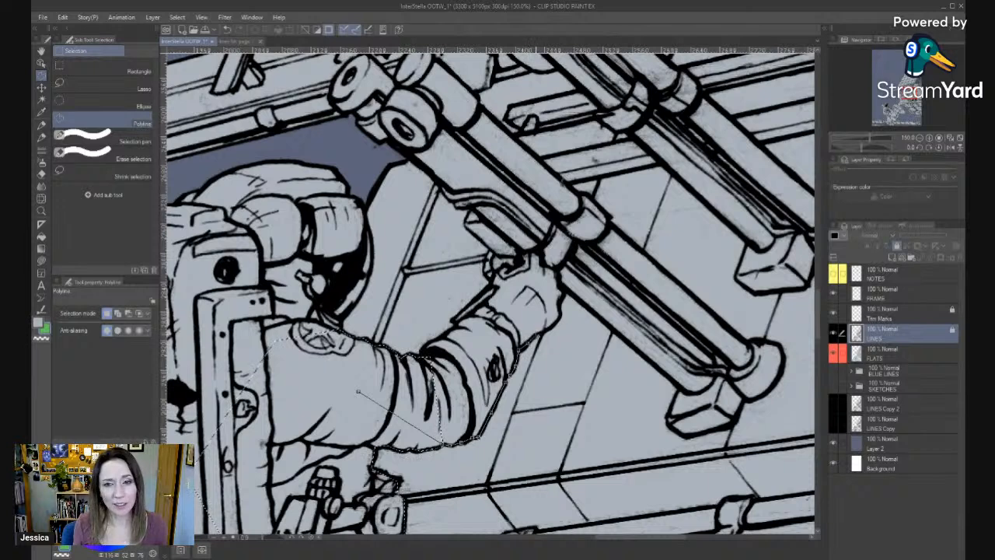
left_click(542, 333)
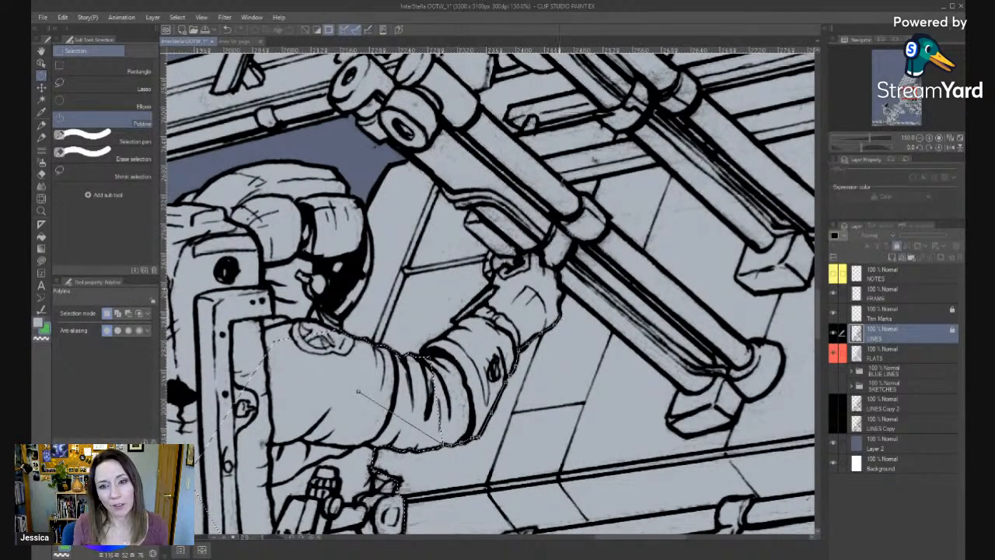
left_click(560, 316)
left_click(564, 293)
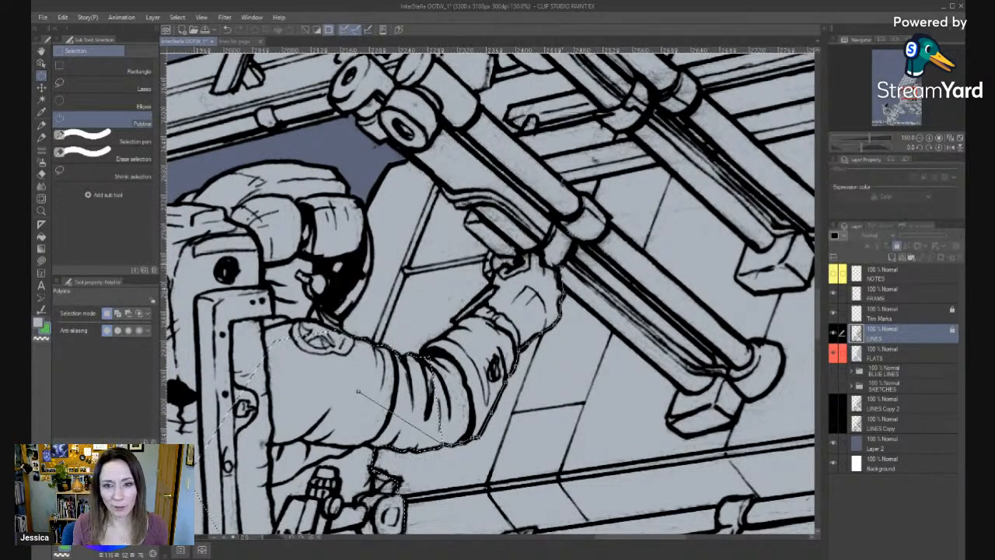
left_click(560, 281)
left_click(557, 269)
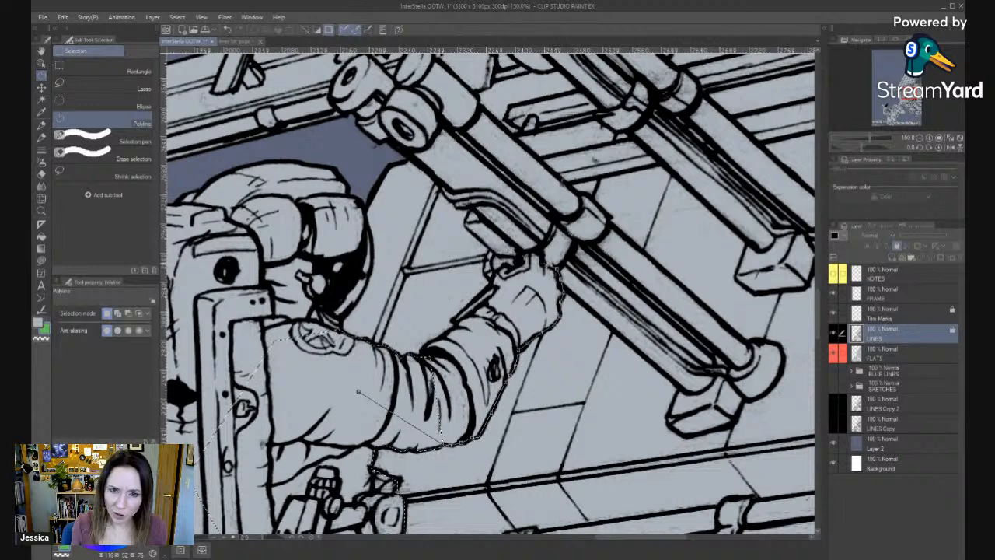
Trace around the gripping fingers, follow the forearm's inner edge back to the sleeve and close the outline to add the forearm and glove.
left_click(544, 263)
left_click(540, 250)
left_click(523, 252)
left_click(520, 259)
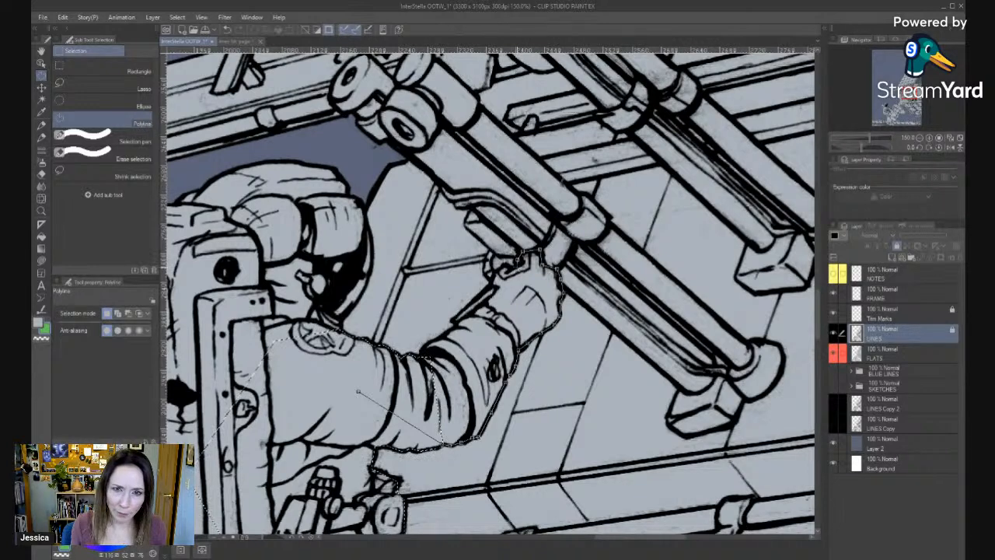
left_click(517, 269)
left_click(505, 265)
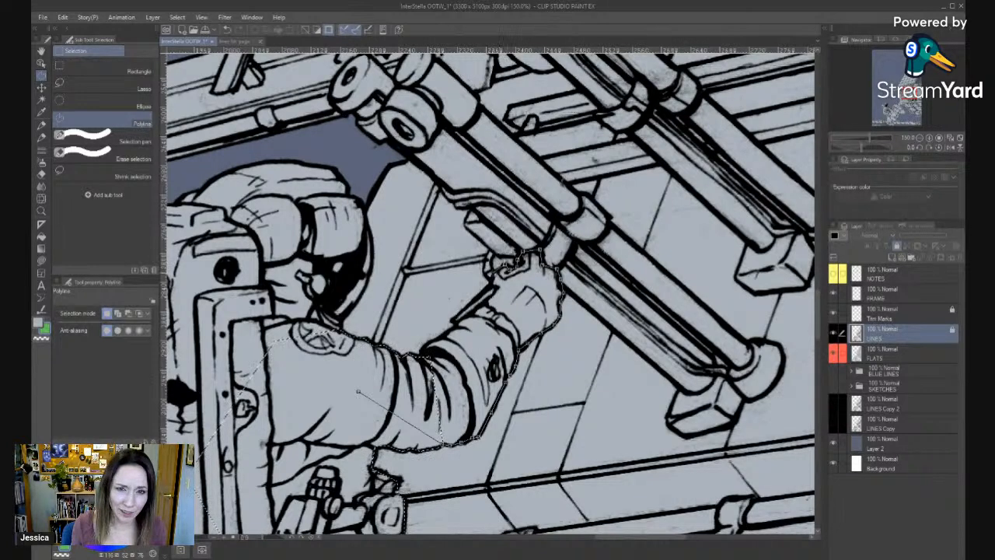
left_click(493, 275)
left_click(491, 285)
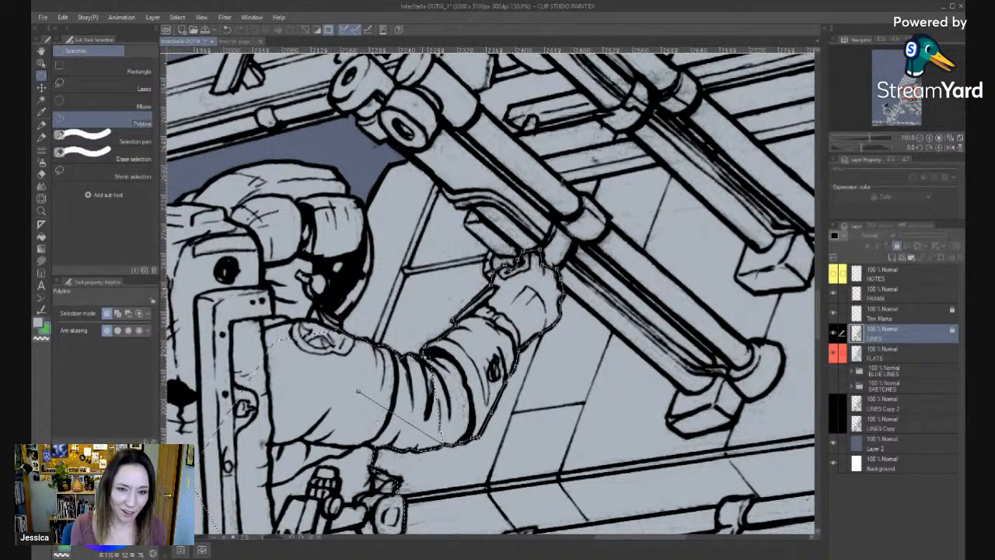
double_click(358, 391)
Start a Polyline outline inside the shoulder below the round patch and trace the visor edge up the side of the helmet.
left_click_drag(325, 384, 537, 408)
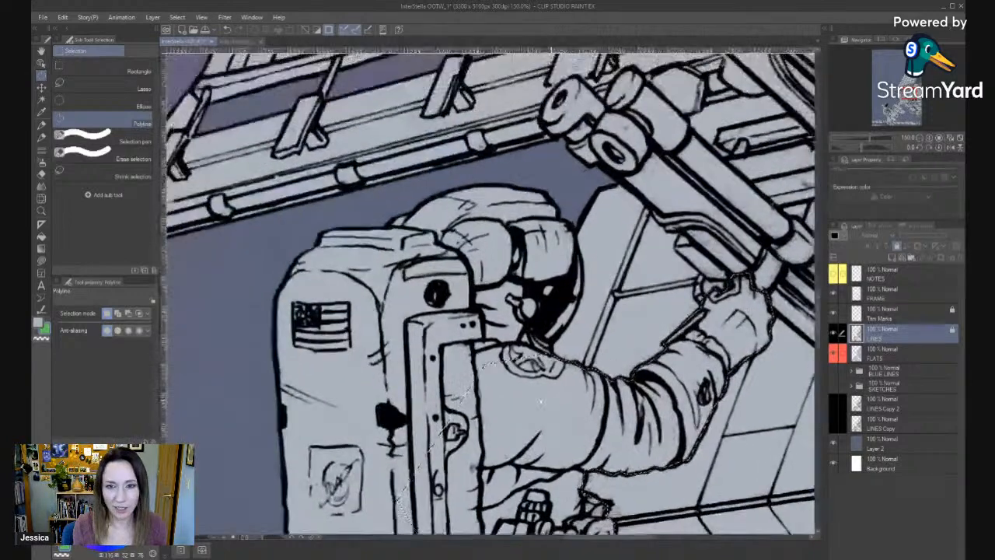
left_click(537, 387)
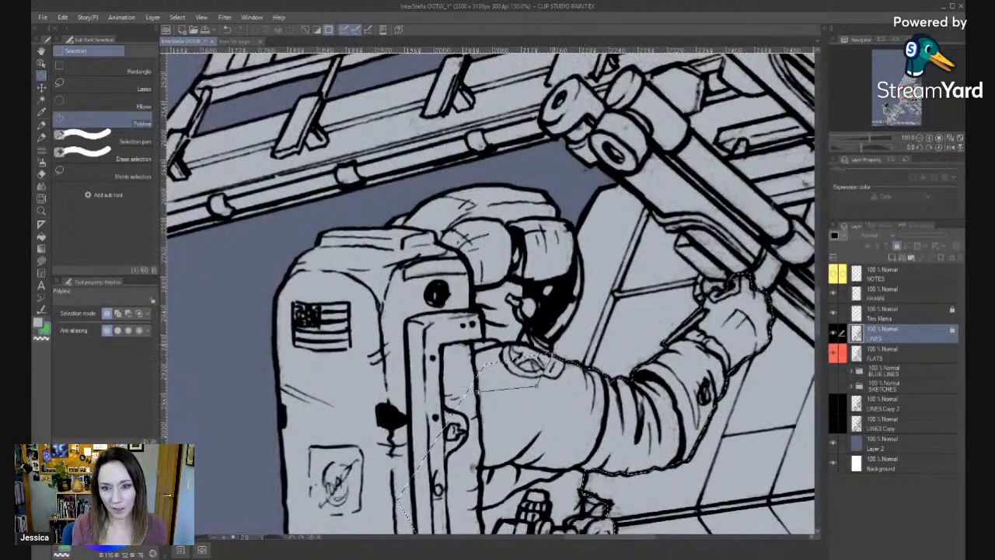
left_click(554, 346)
left_click(568, 327)
left_click(579, 306)
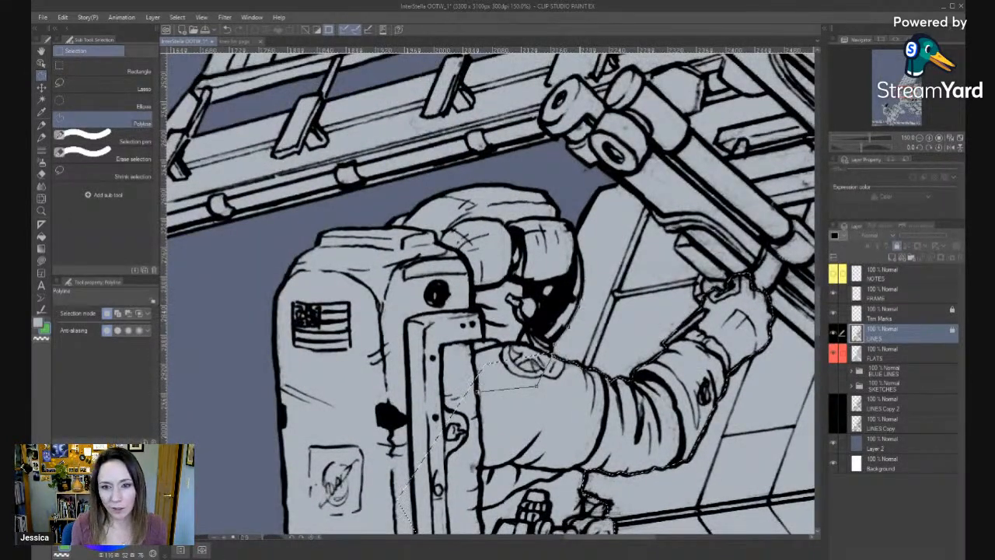
left_click(583, 284)
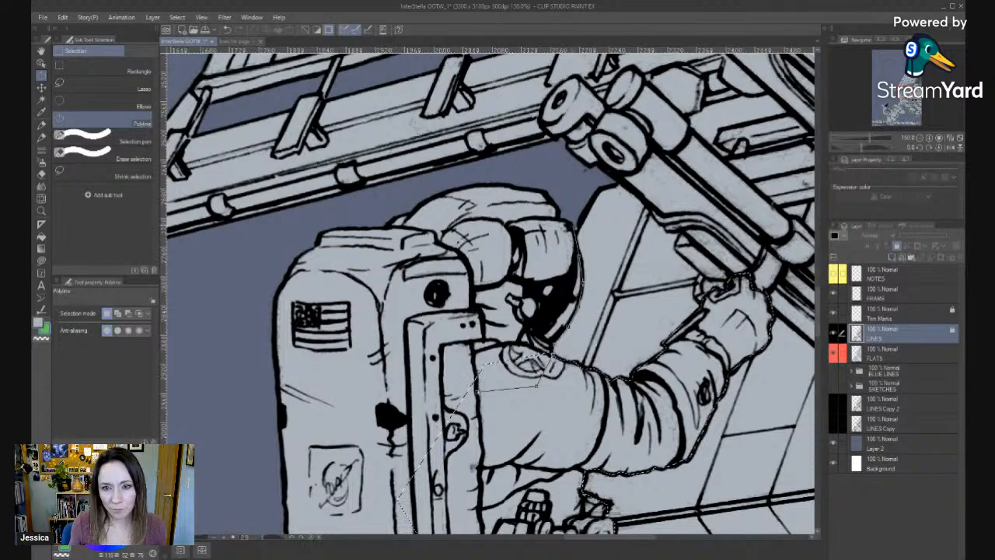
Continue the outline past the top of the helmet and sweep loosely through the background beyond the backpack's upper corner.
left_click(579, 234)
left_click(577, 189)
left_click(552, 162)
left_click(451, 179)
left_click(331, 218)
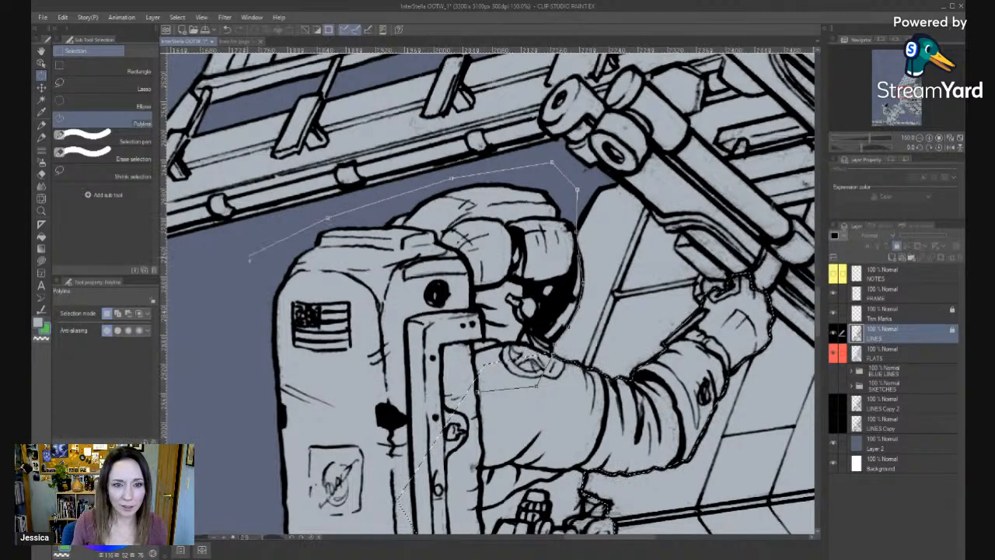
left_click(250, 255)
Run the outline down the background beside the backpack to its base, and close it through the torso to add the helmet and backpack.
left_click_drag(271, 423, 339, 160)
left_click(332, 339)
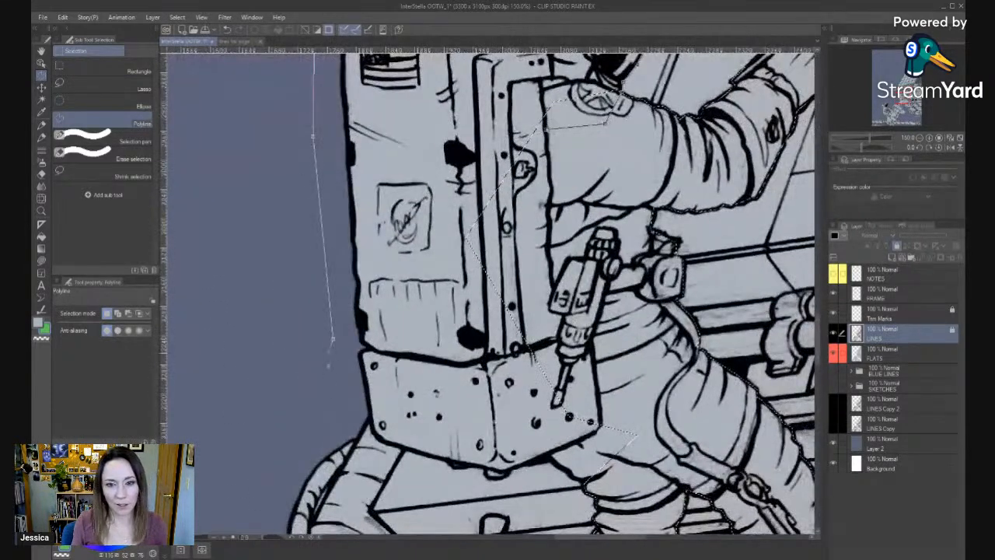
left_click_drag(343, 433, 333, 259)
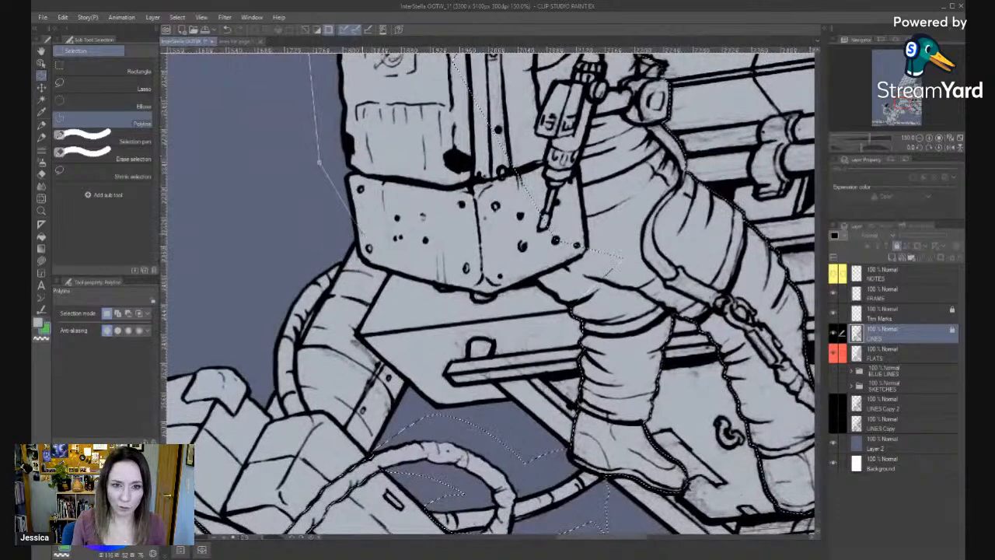
left_click(351, 240)
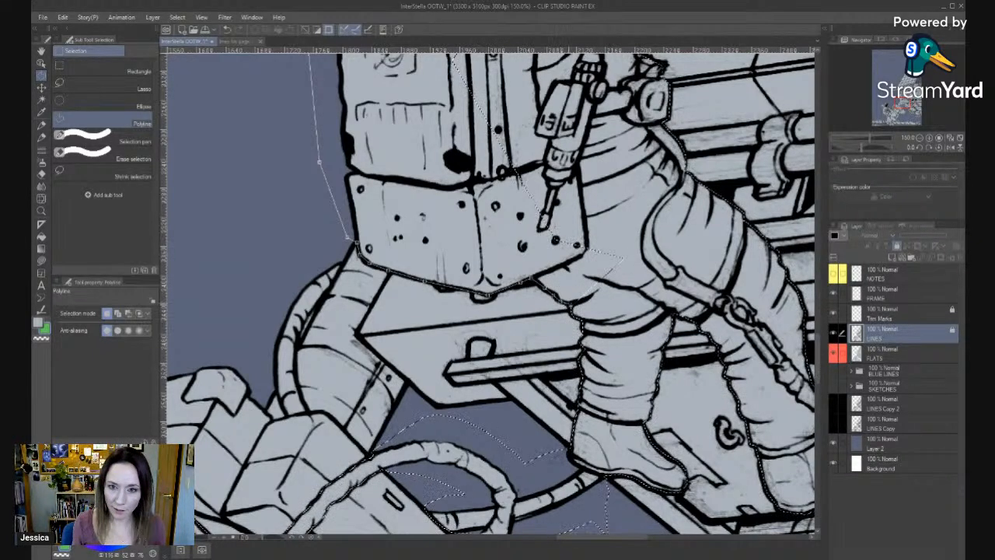
left_click_drag(605, 163, 540, 448)
double_click(467, 233)
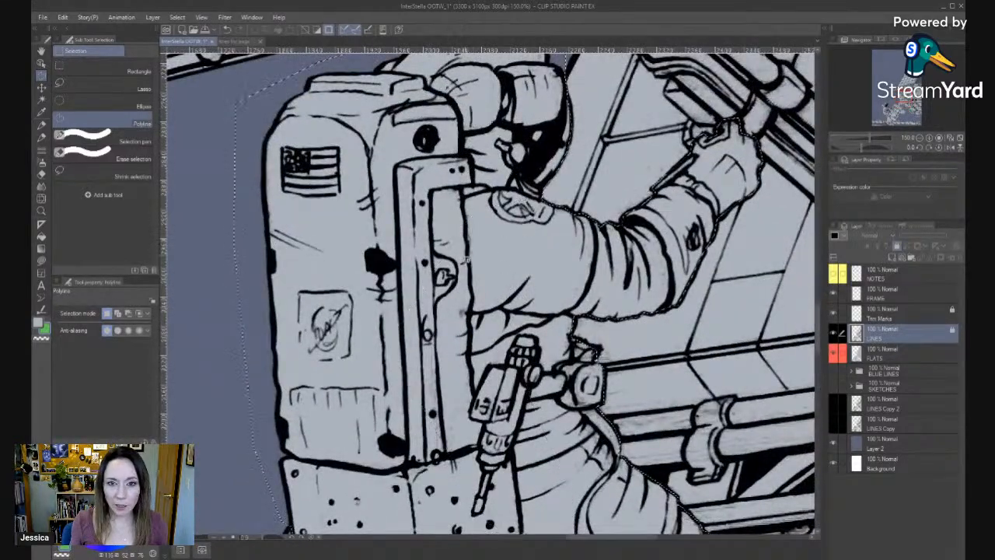
Check the selection edges around both astronauts, their tethers and anchors from the backpack down to the full lower page.
left_click_drag(518, 367, 458, 435)
left_click_drag(556, 459, 600, 210)
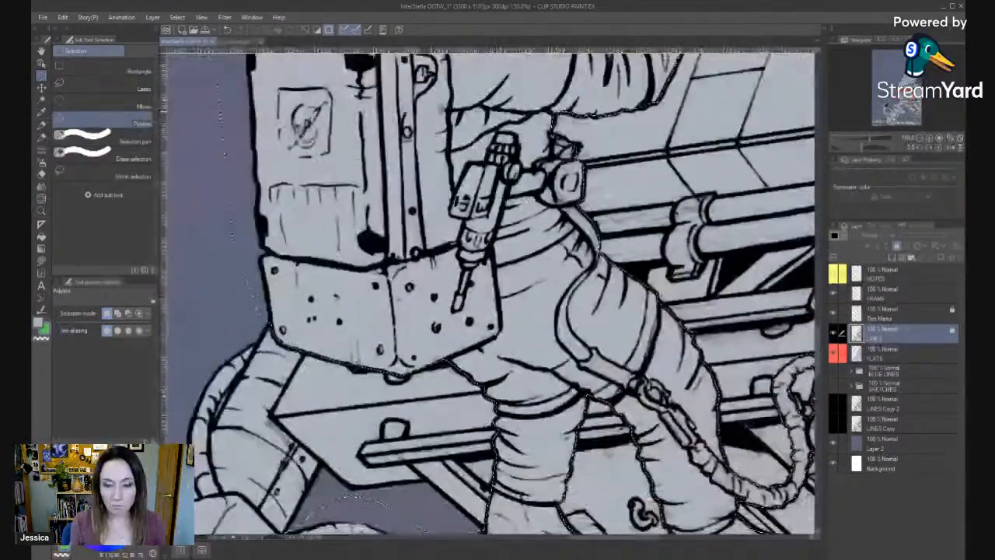
left_click_drag(603, 327, 636, 272)
key("alt+space")
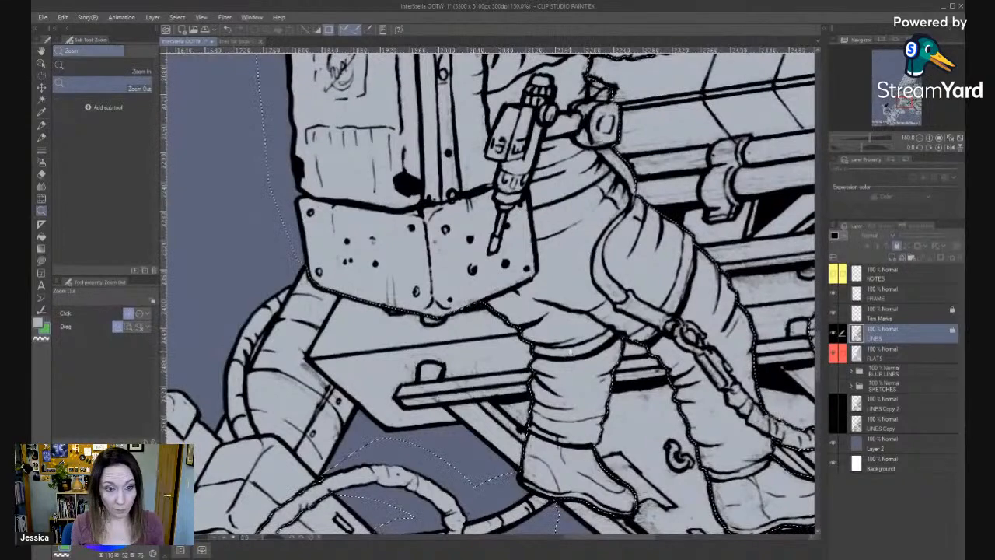
left_click(456, 395)
left_click(456, 395)
left_click(456, 395)
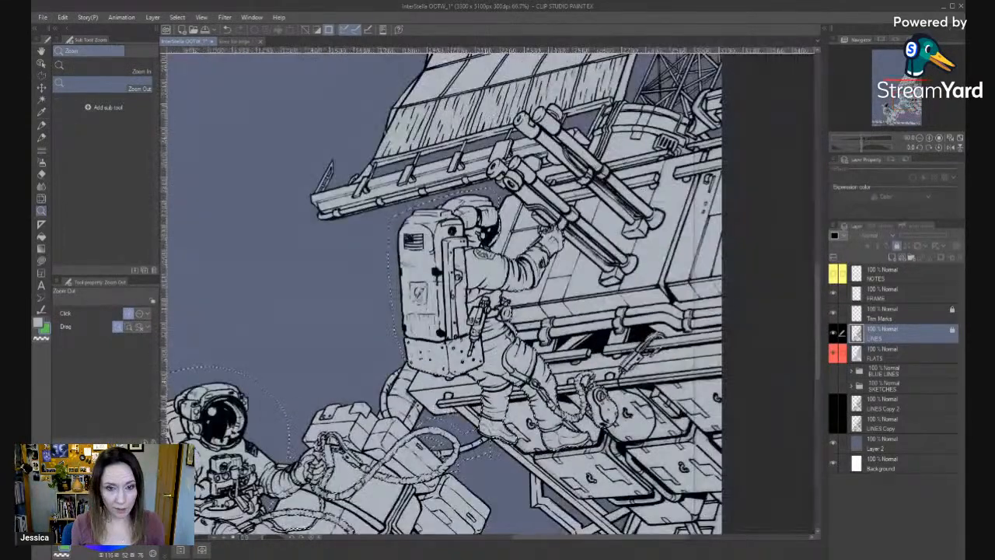
left_click_drag(421, 458, 472, 343)
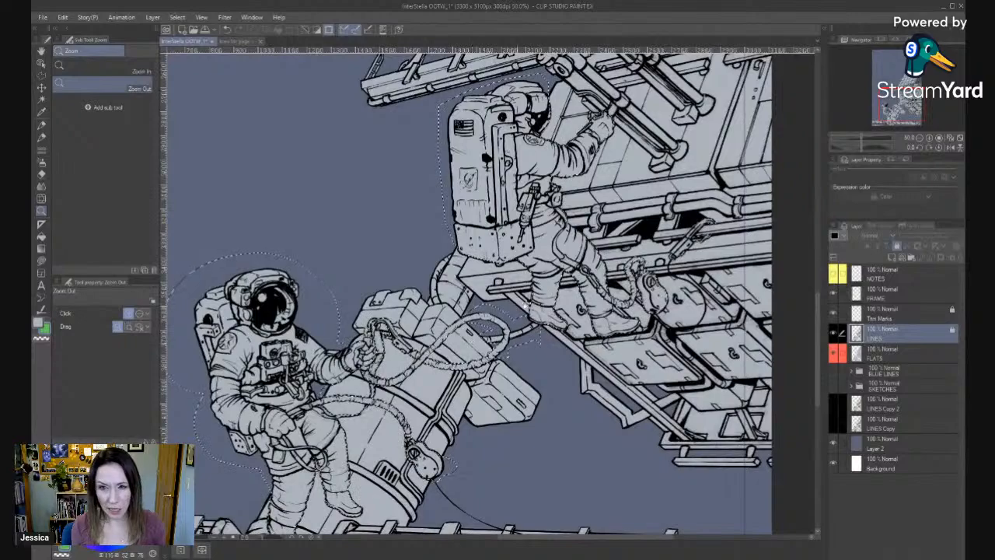
left_click_drag(541, 318, 622, 229)
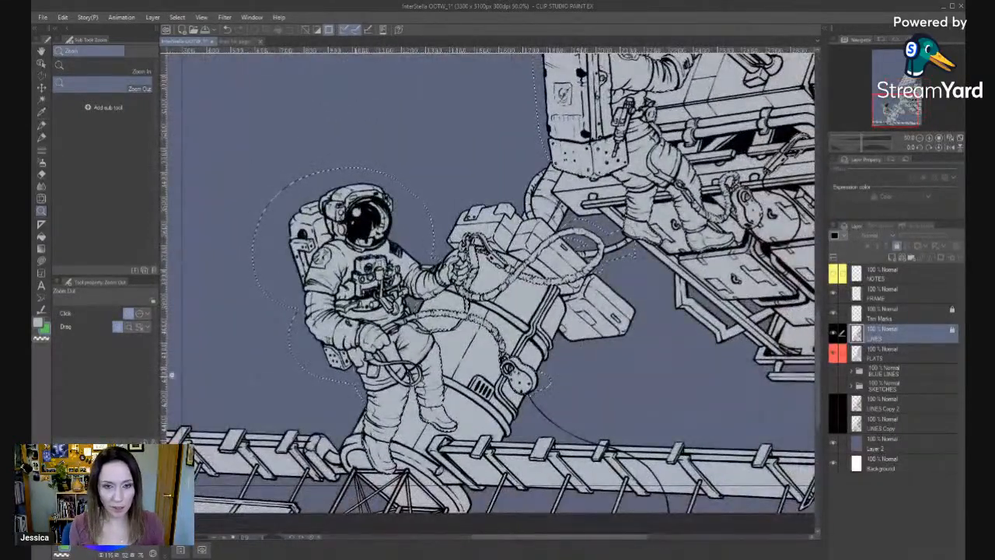
left_click(579, 353)
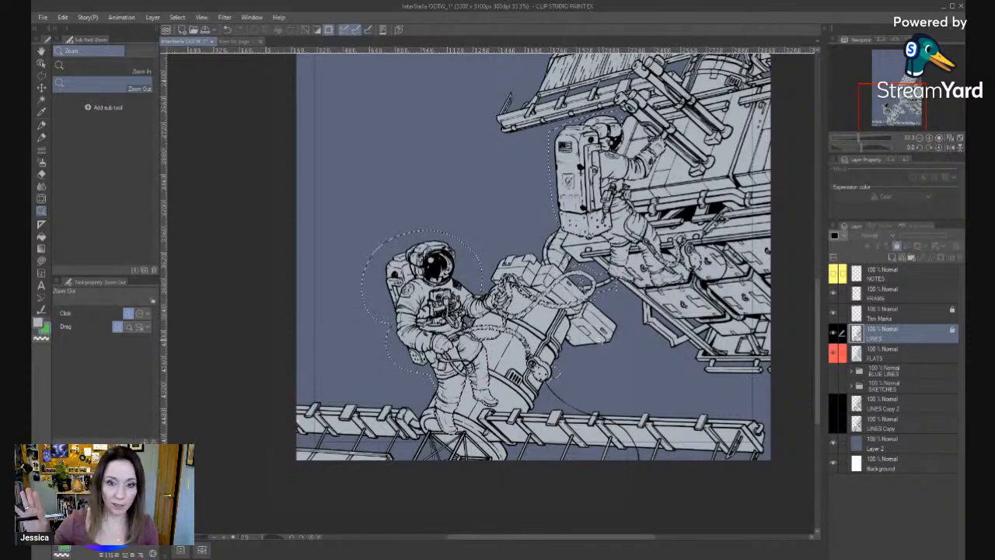
Invert the selection, hide its border and fill the station on the FLATS layer with a darker blue-grey, leaving the astronauts and tethers light.
left_click_drag(565, 302, 534, 412)
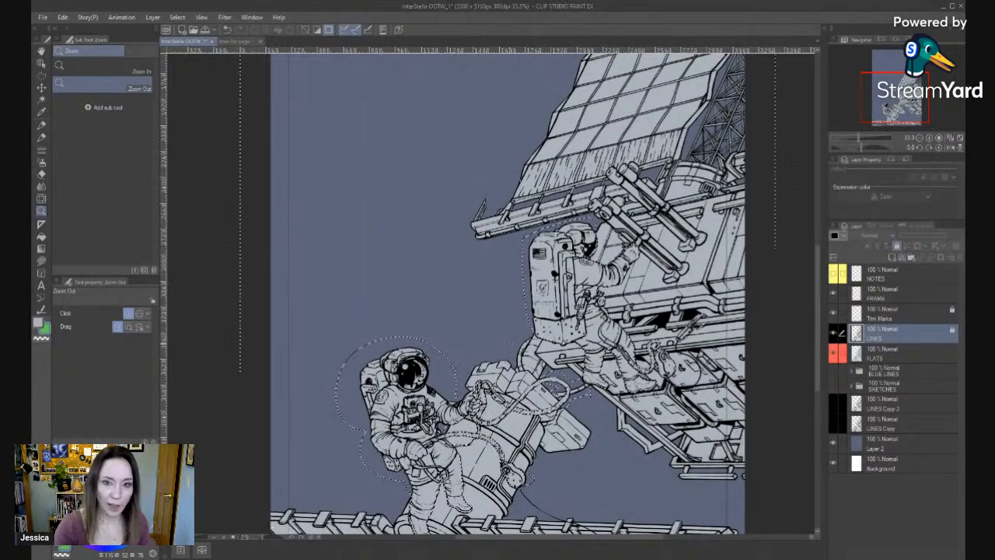
left_click(888, 354)
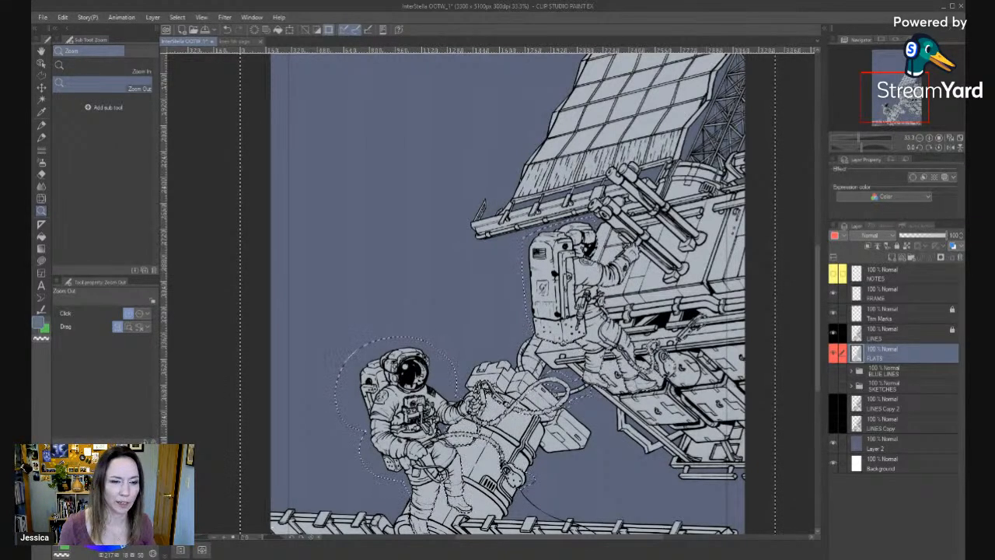
key("g")
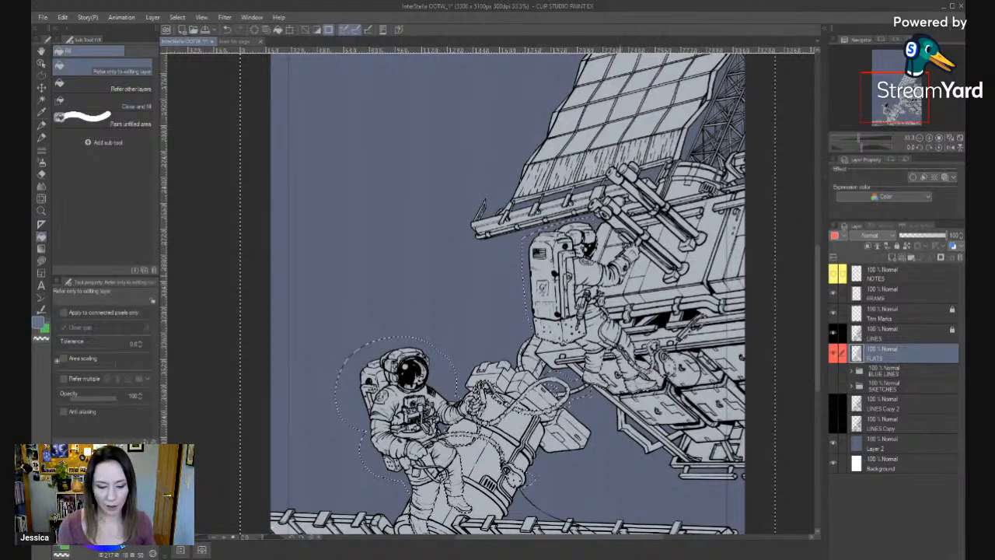
key("ctrl+d")
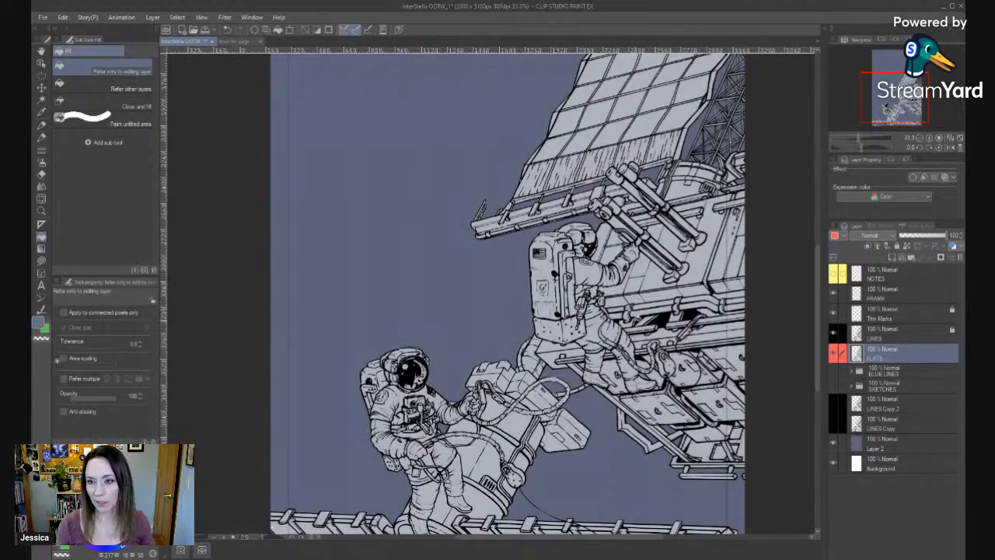
left_click(647, 277)
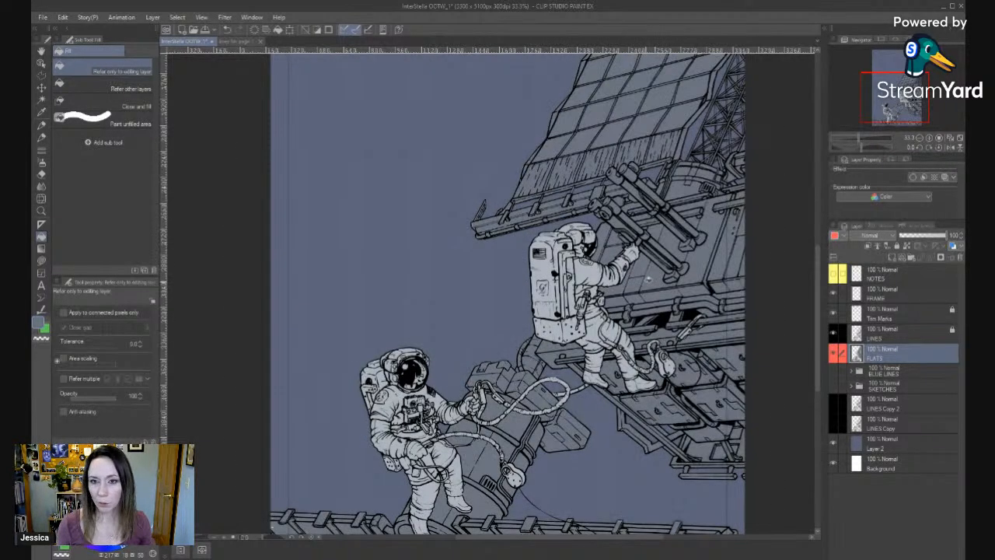
Darken Layer 2 outside the astronaut selection by lowering its luminosity with a Hue/Saturation/Luminosity correction.
left_click_drag(711, 470, 698, 429)
key("alt+space")
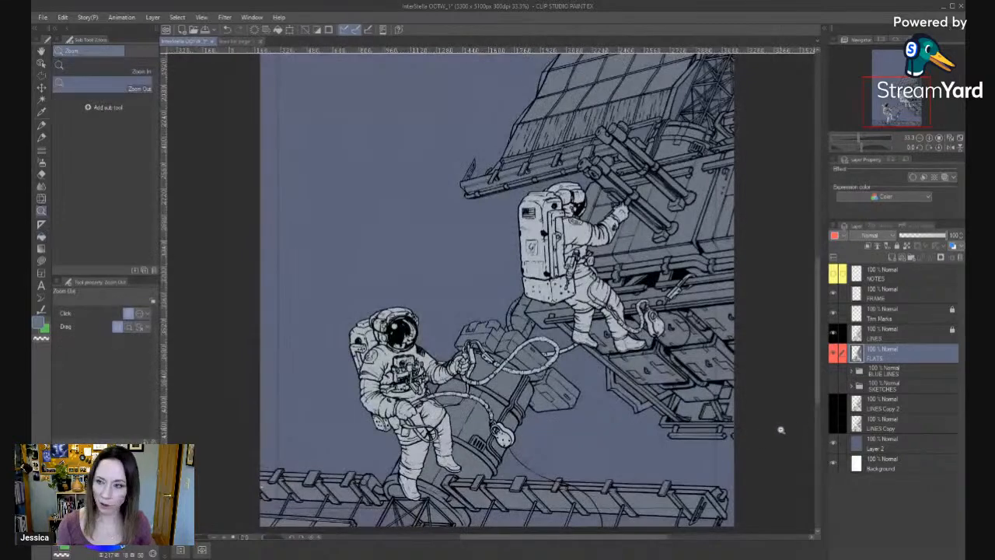
left_click(921, 439)
key("ctrl+u")
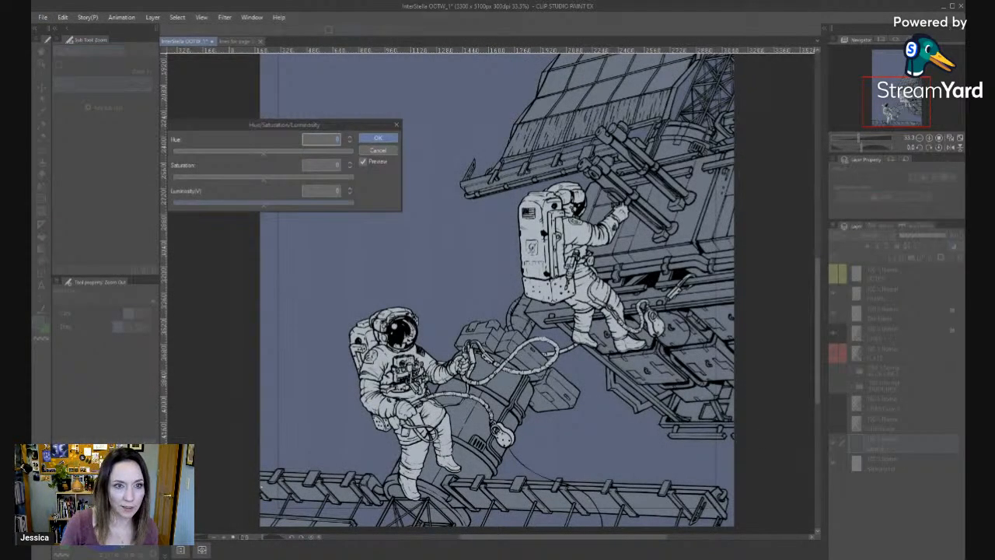
left_click_drag(264, 204, 239, 208)
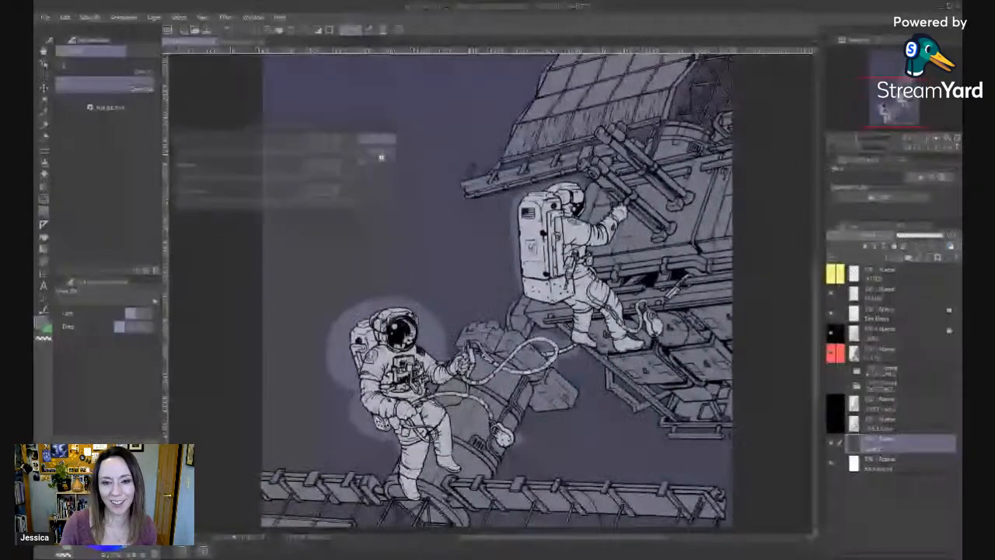
left_click(387, 138)
Inspect the lighter halo around the lower astronaut, toggling the selection border on and off.
left_click_drag(354, 387, 375, 425)
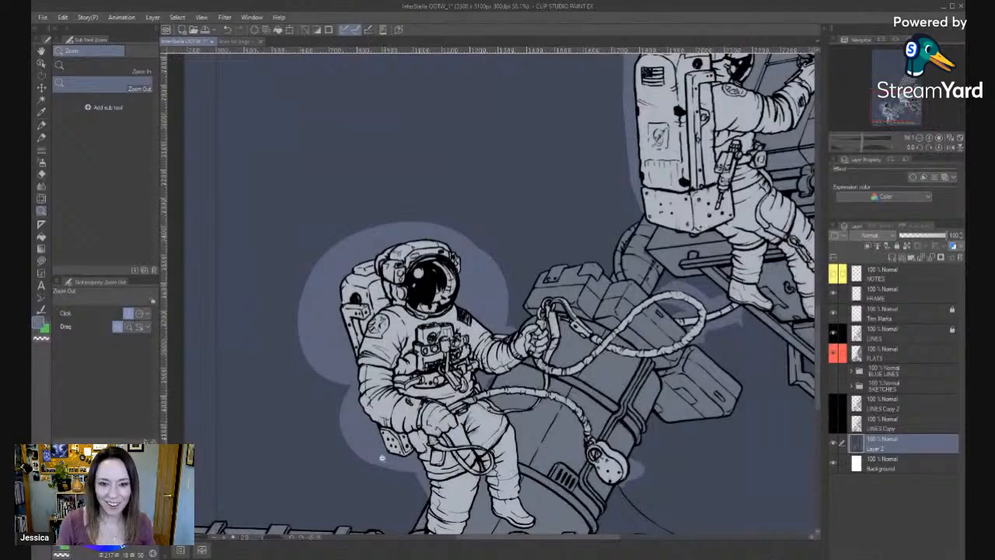
left_click_drag(390, 493, 350, 306)
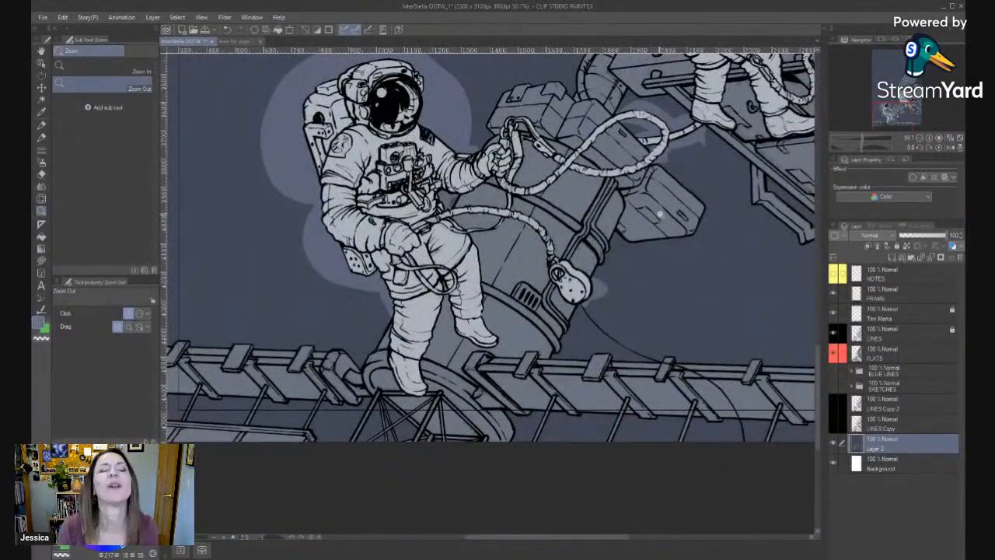
key("ctrl+h")
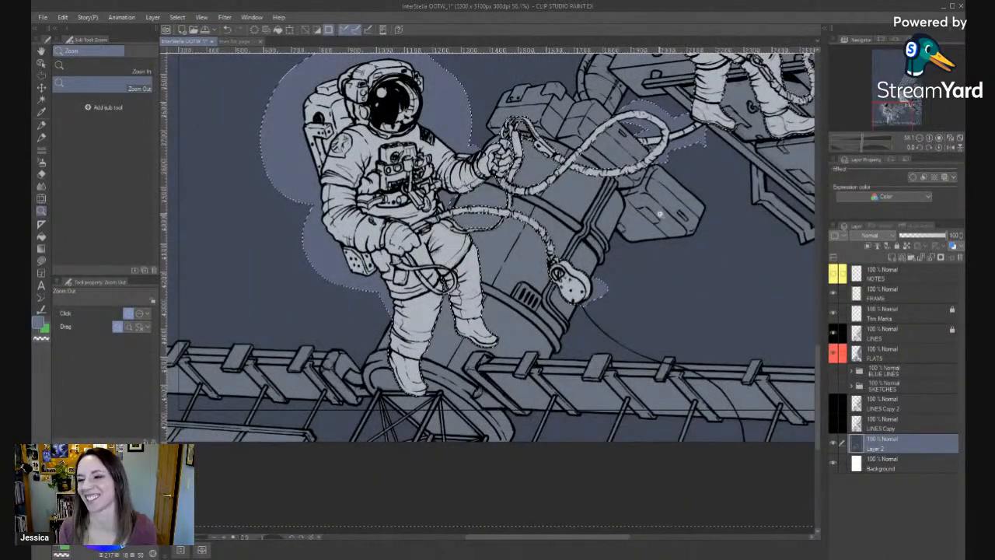
key("ctrl+d")
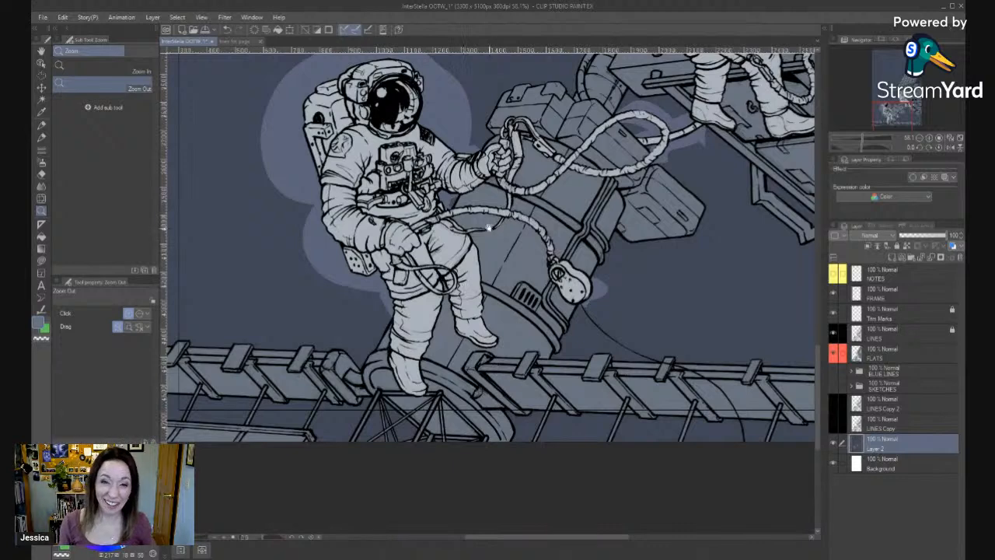
Undo the luminosity darkening on Layer 2, restore the selection around the astronauts and deselect it.
left_click_drag(490, 222, 589, 361)
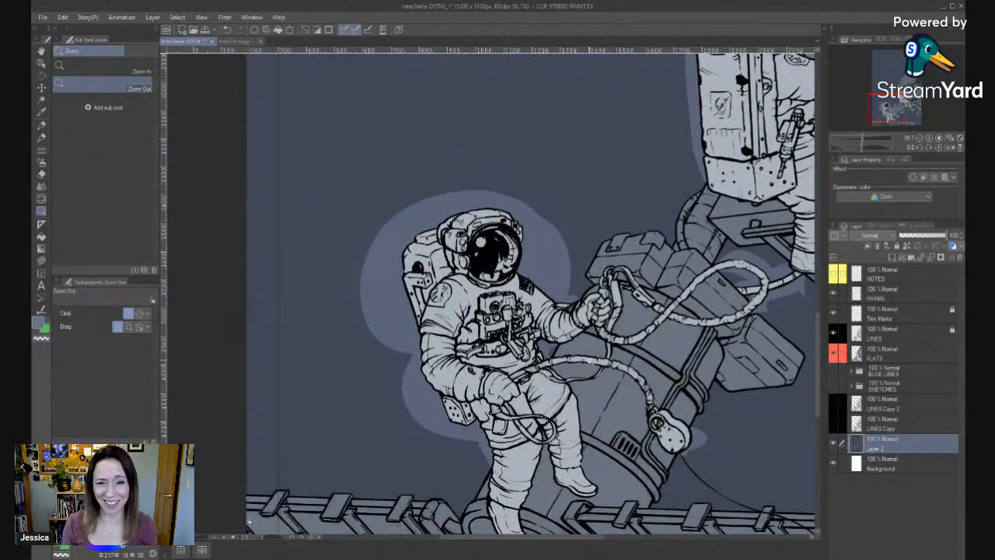
key("ctrl+z")
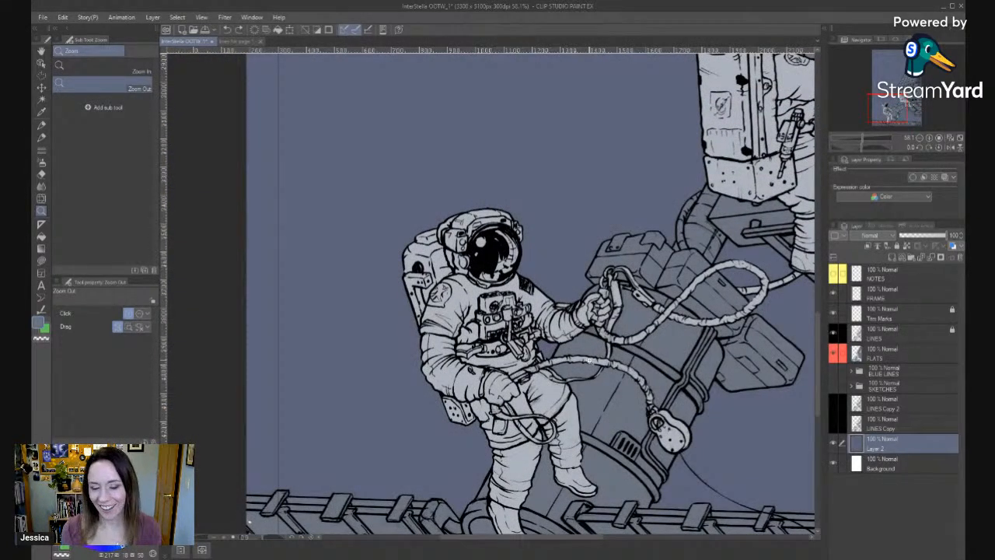
key("ctrl+z")
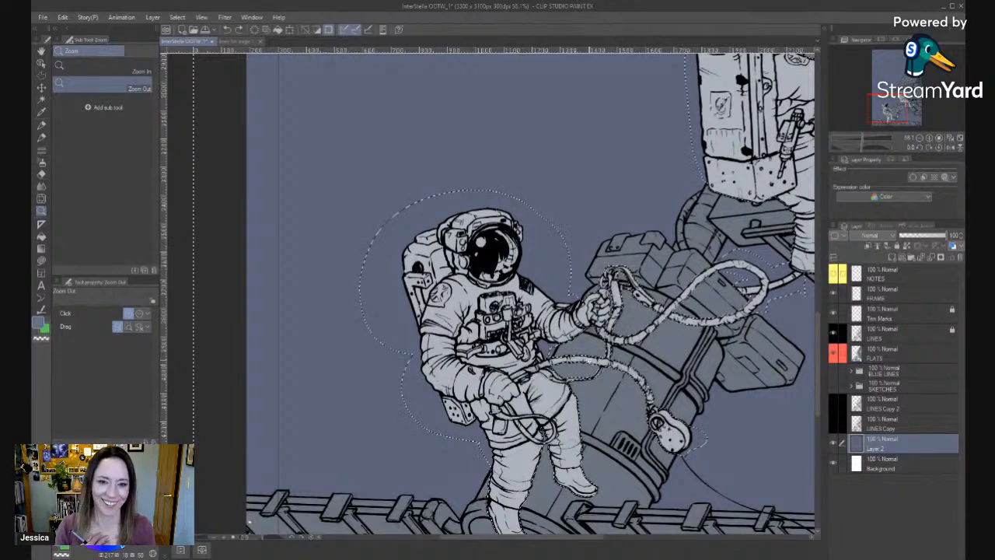
key("m")
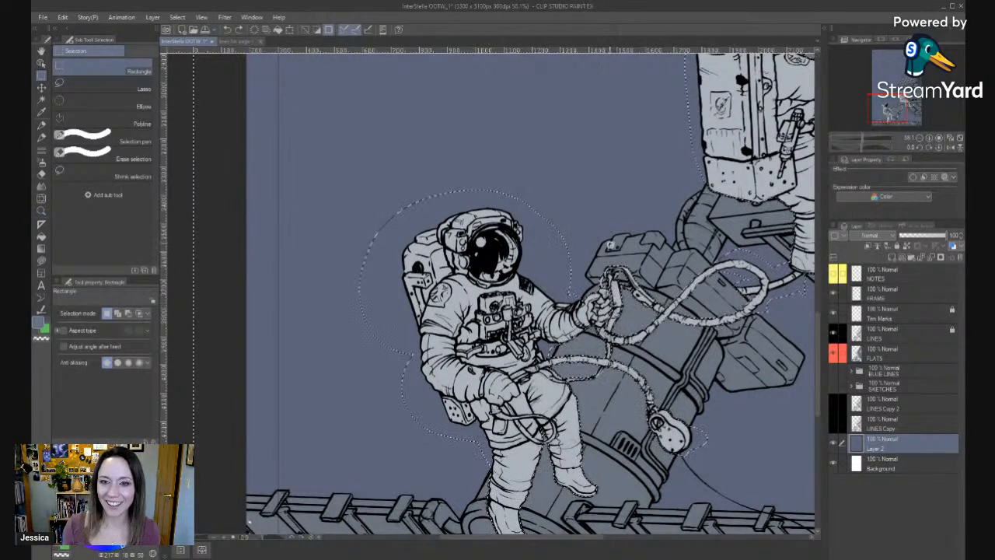
key("ctrl+d")
key("slash")
left_click(650, 437)
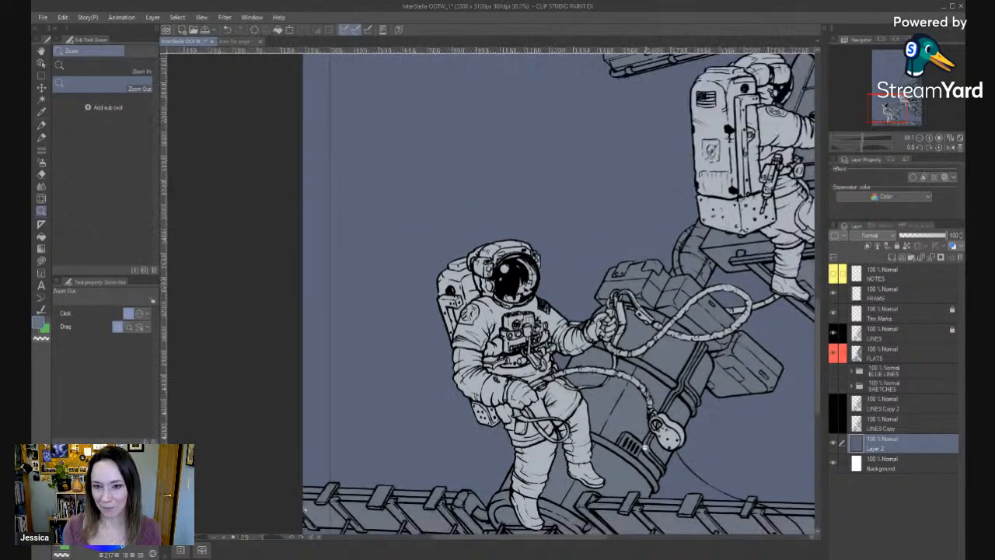
left_click(647, 442)
left_click_drag(639, 434, 485, 405)
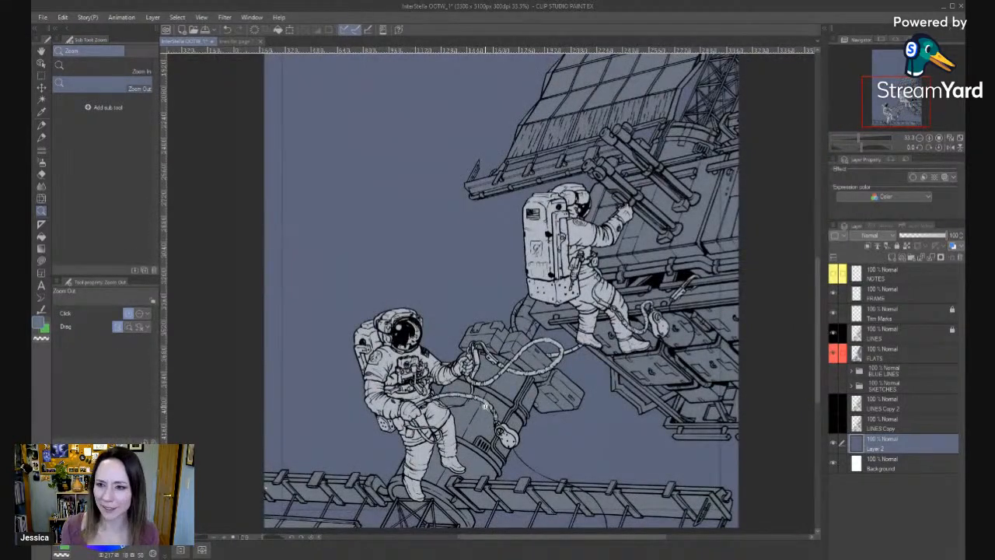
left_click(904, 356)
key("m")
left_click_drag(594, 369, 365, 424)
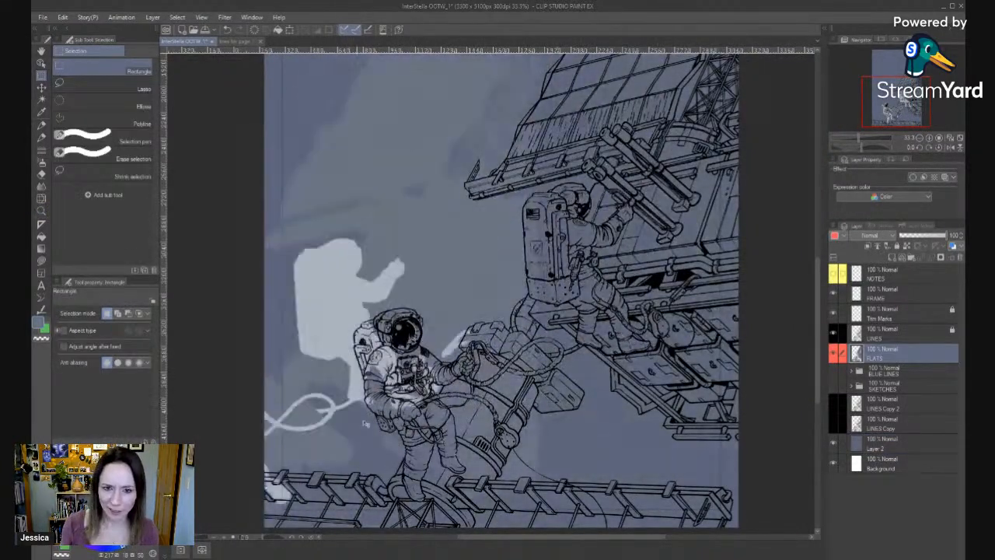
key("ctrl+z")
Darken the whole of Layer 2 evenly by lowering its luminosity with a Hue/Saturation/Luminosity correction.
left_click(900, 443)
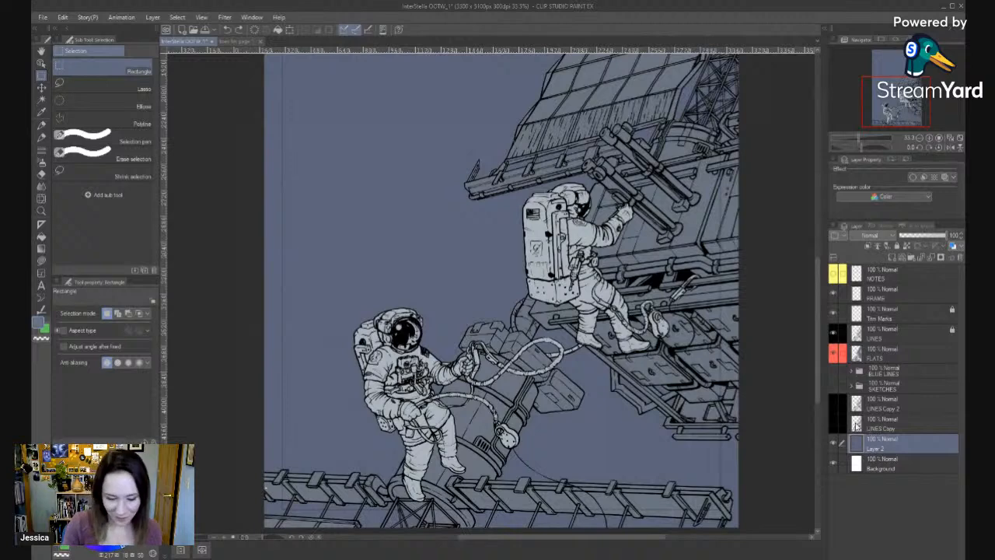
key("ctrl+u")
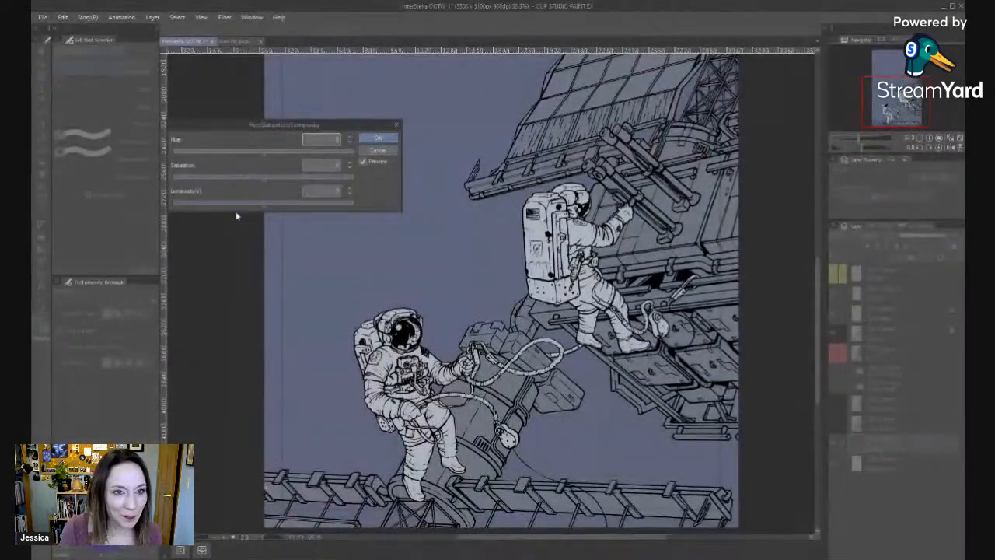
mouse_move(237, 205)
left_mouse_down()
mouse_move(252, 208)
mouse_move(233, 206)
left_mouse_up()
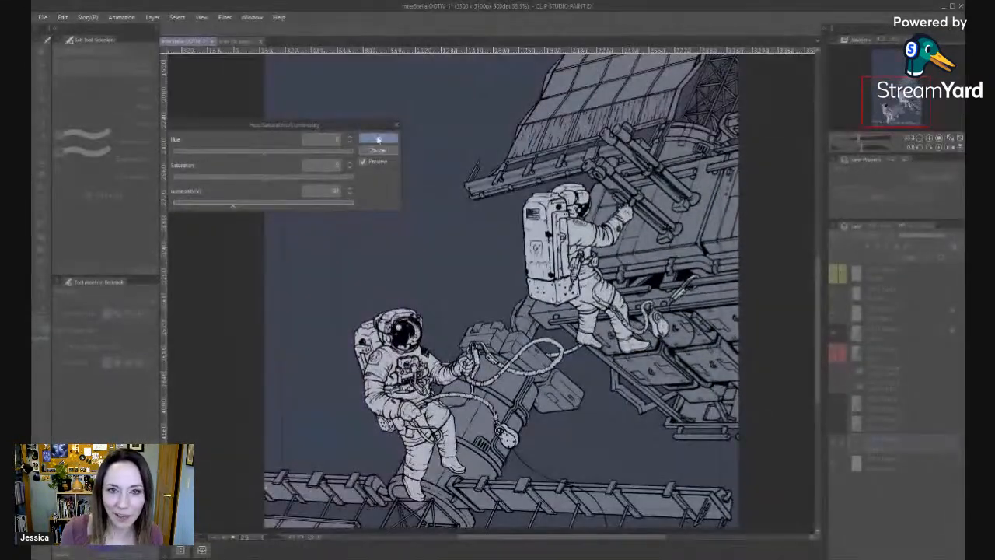
left_click(378, 140)
Examine the contrast between the astronauts, station and darkened background across the page, and make FLATS the active layer.
left_click_drag(645, 406, 656, 467)
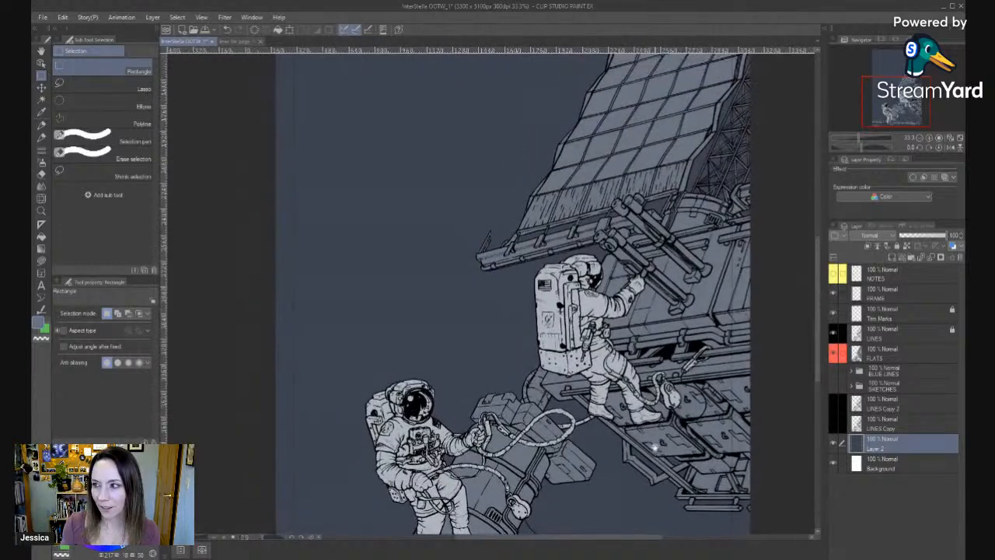
left_click_drag(703, 339, 729, 275)
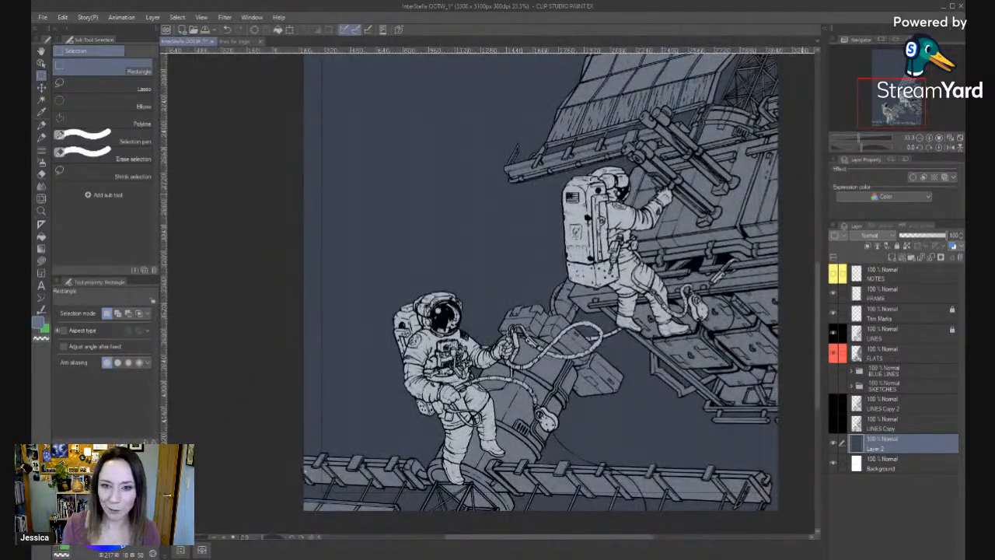
key("alt+space")
left_click(613, 348)
left_click_drag(659, 263, 620, 332)
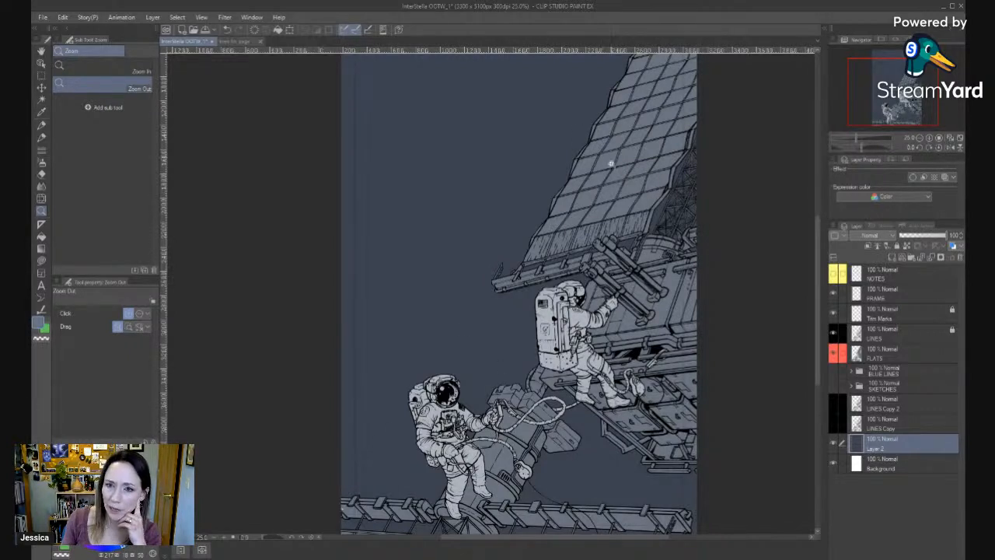
left_click_drag(818, 307, 816, 328)
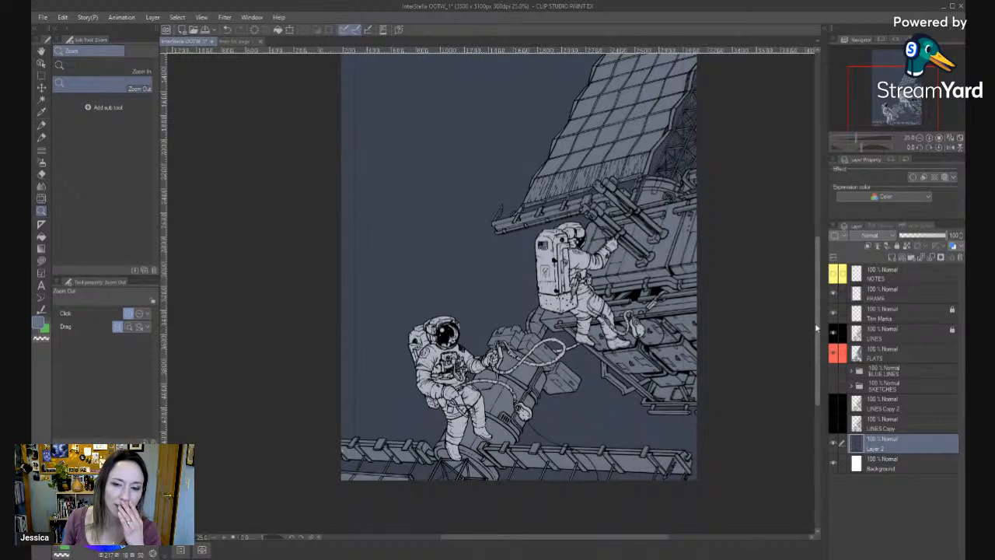
left_click_drag(817, 328, 816, 325)
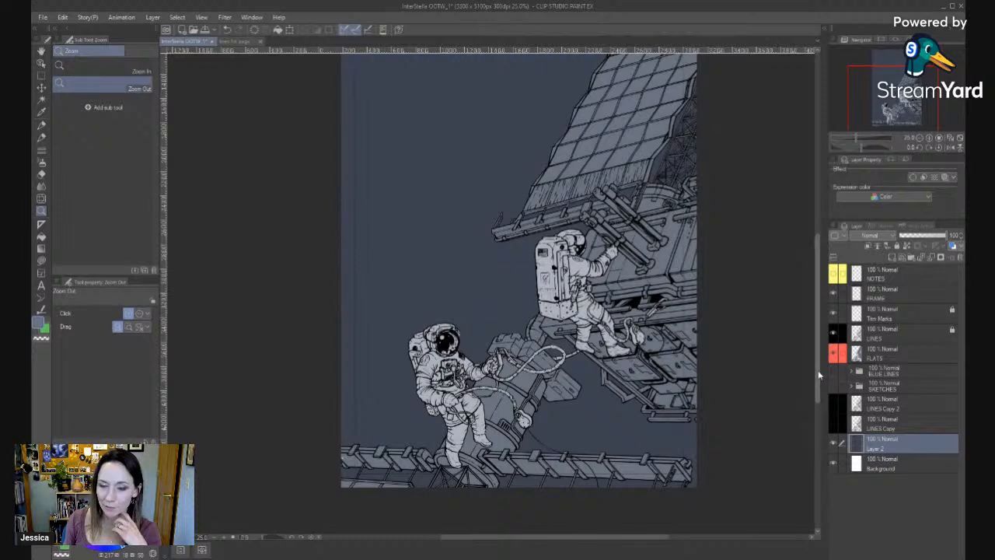
left_click(881, 354)
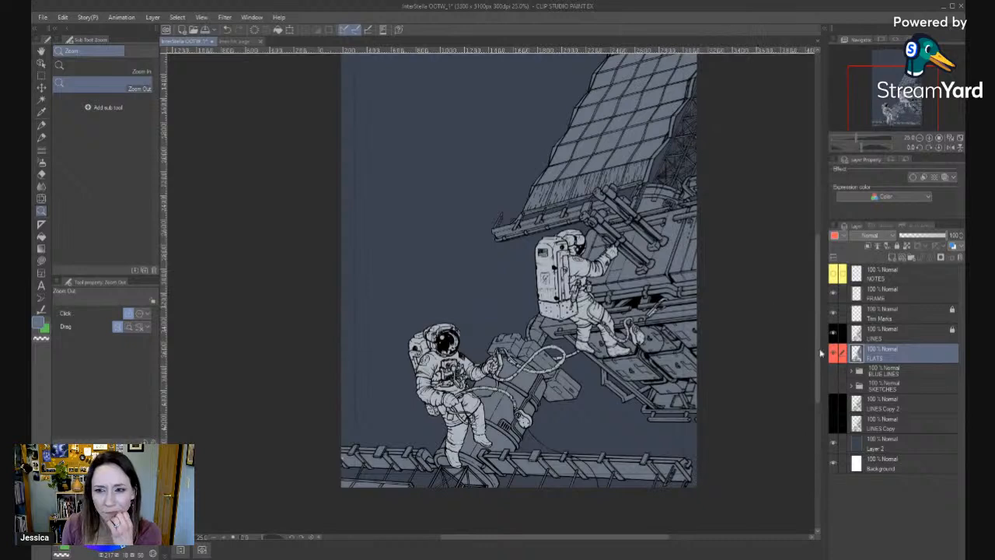
mouse_move(817, 362)
left_mouse_down()
mouse_move(812, 350)
mouse_move(817, 360)
left_mouse_up()
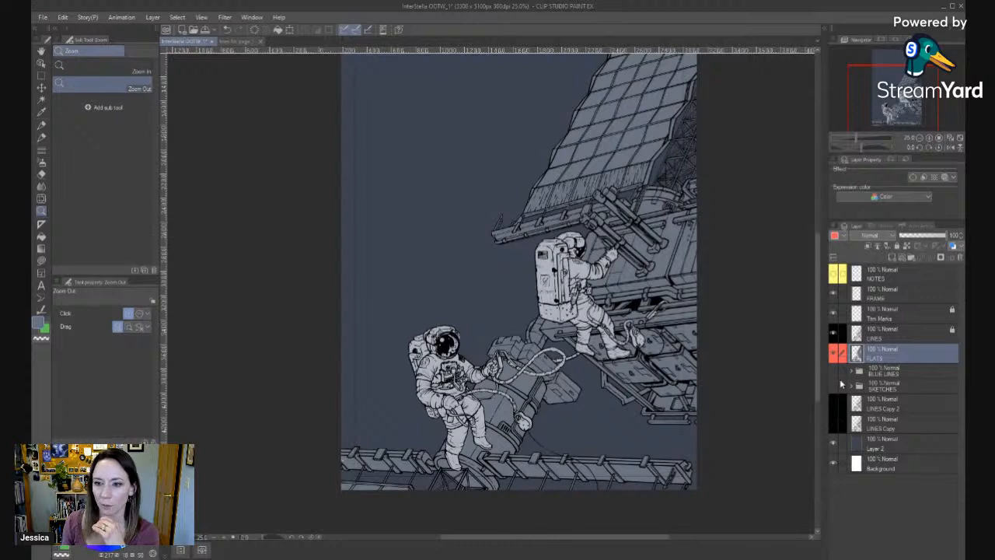
Show the SKETCHES folder to compare its rough colours and speech balloons with the flats, and hide it again.
left_click(834, 386)
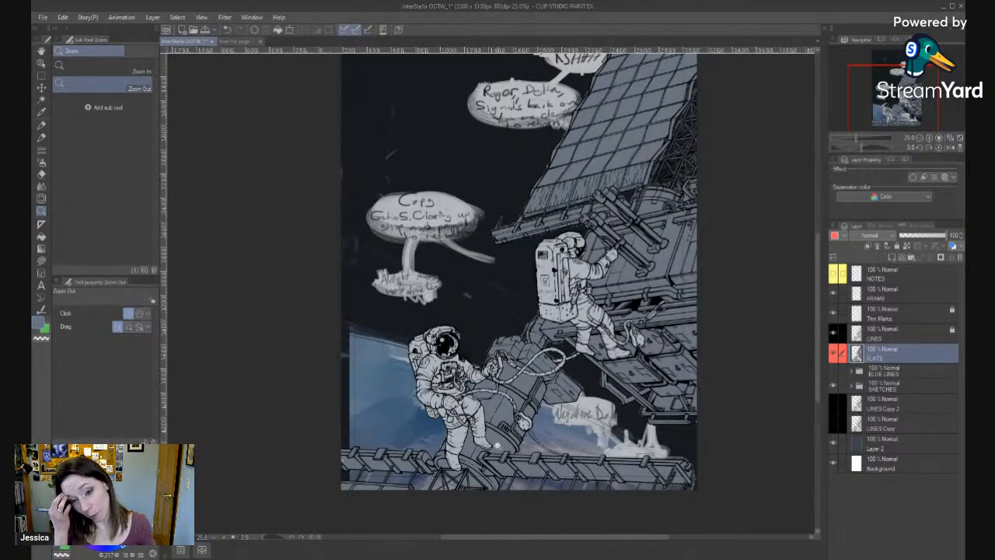
left_click_drag(608, 247, 613, 318)
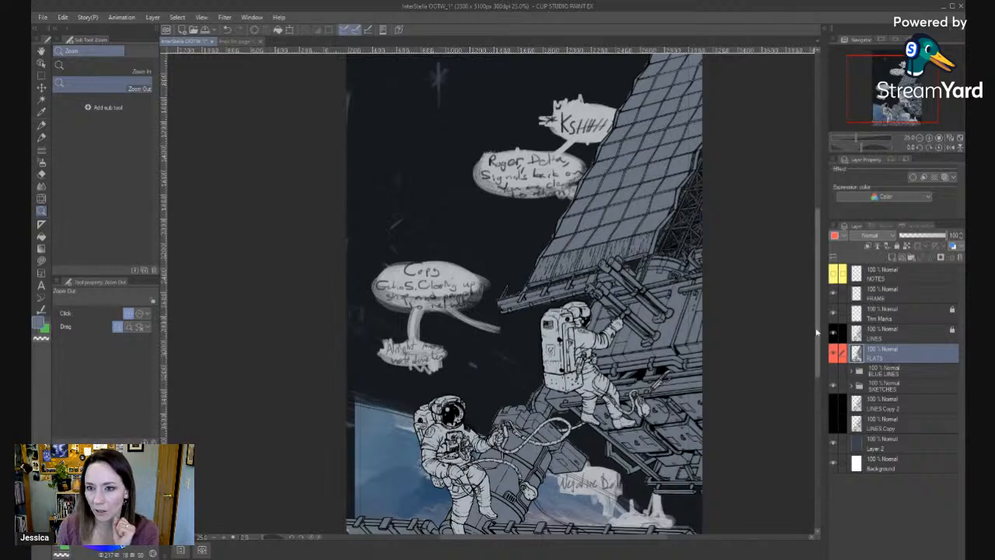
left_click(835, 389)
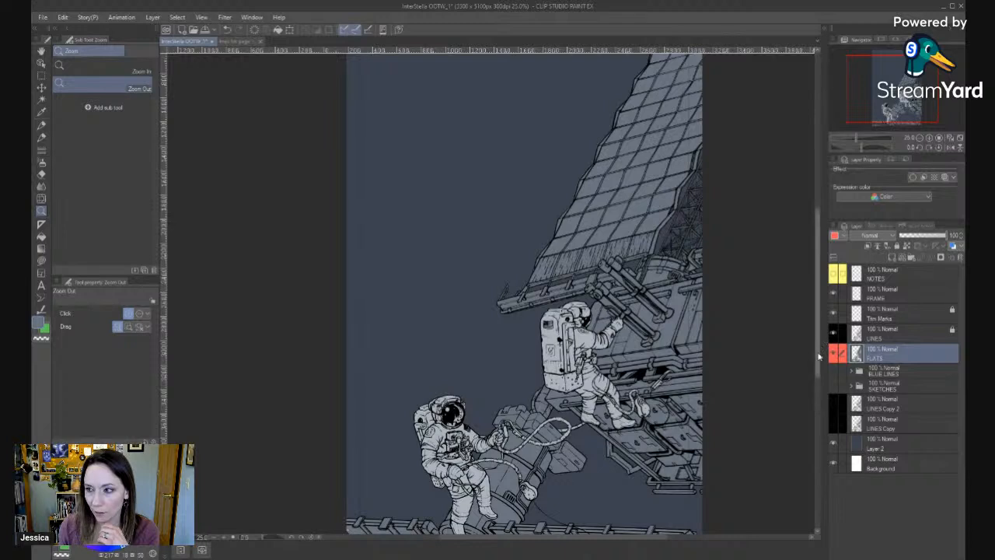
scroll(820, 367, "down", 2)
left_click_drag(819, 363, 831, 363)
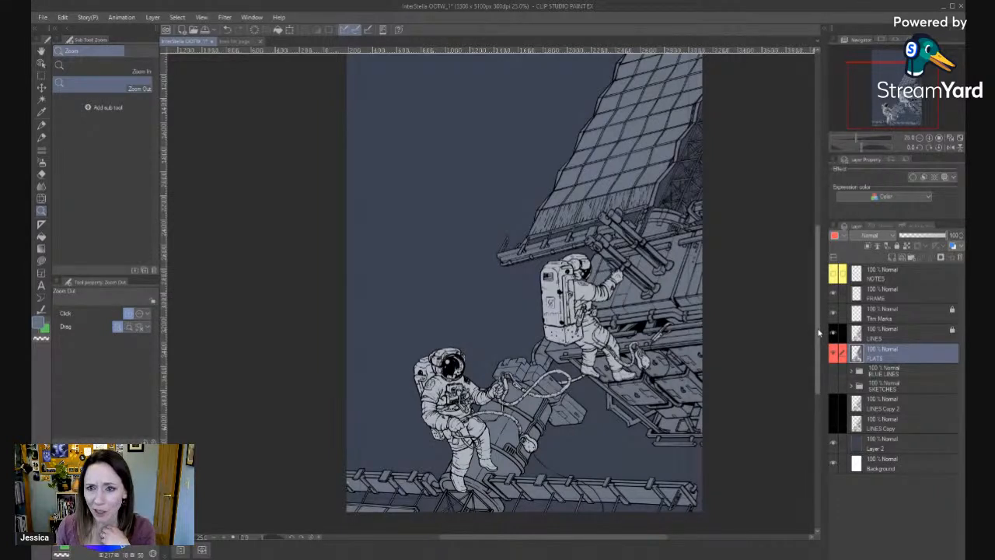
left_click_drag(819, 333, 819, 328)
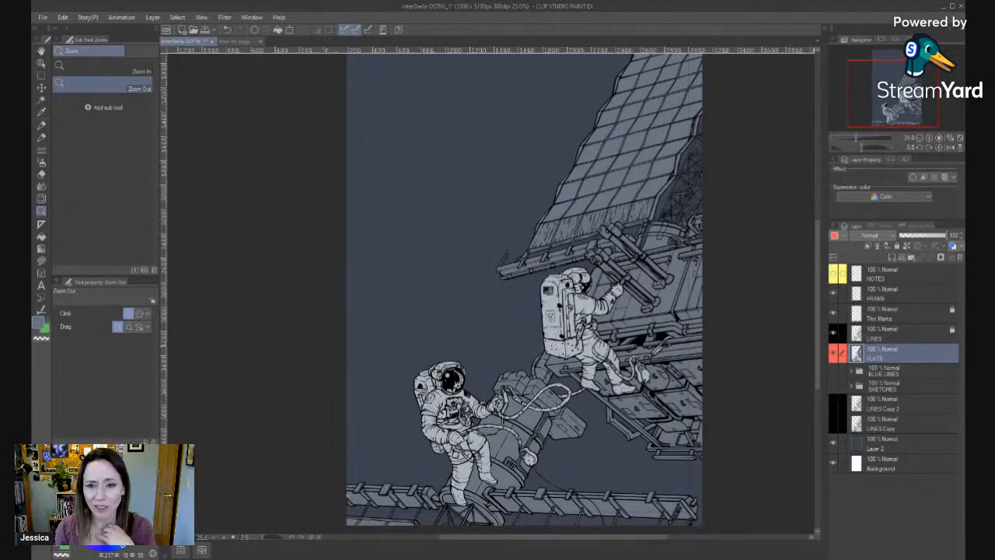
left_click(570, 361)
scroll(819, 272, "down", 1)
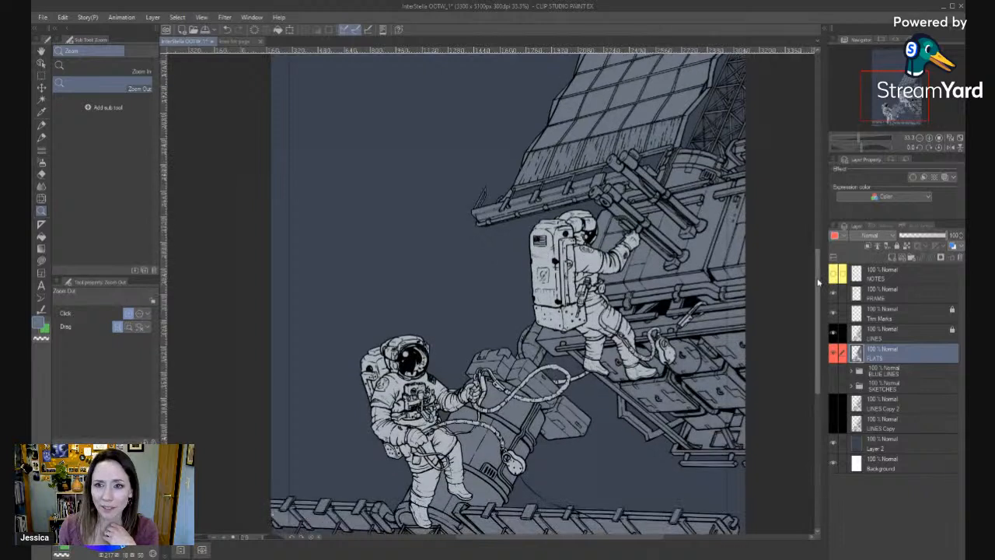